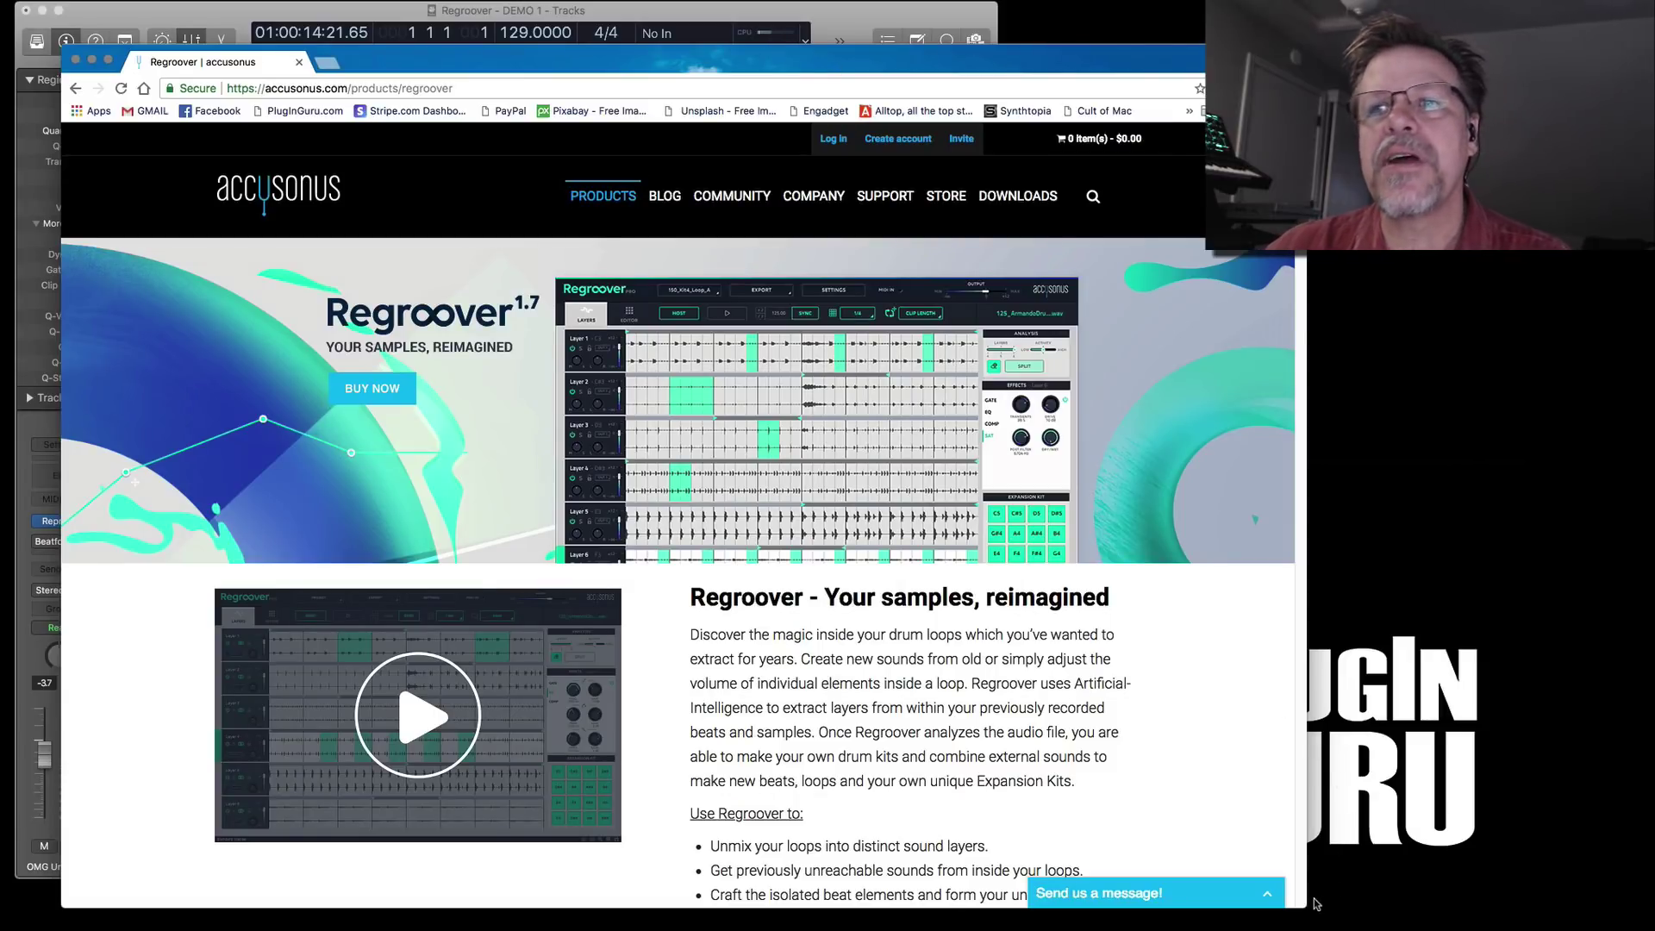
- Drag the Chrome window's bottom-right corner left to narrow the Regroover product page
{"action": "left_click_drag", "start_coordinate": [1276, 907], "coordinate": [1146, 924]}
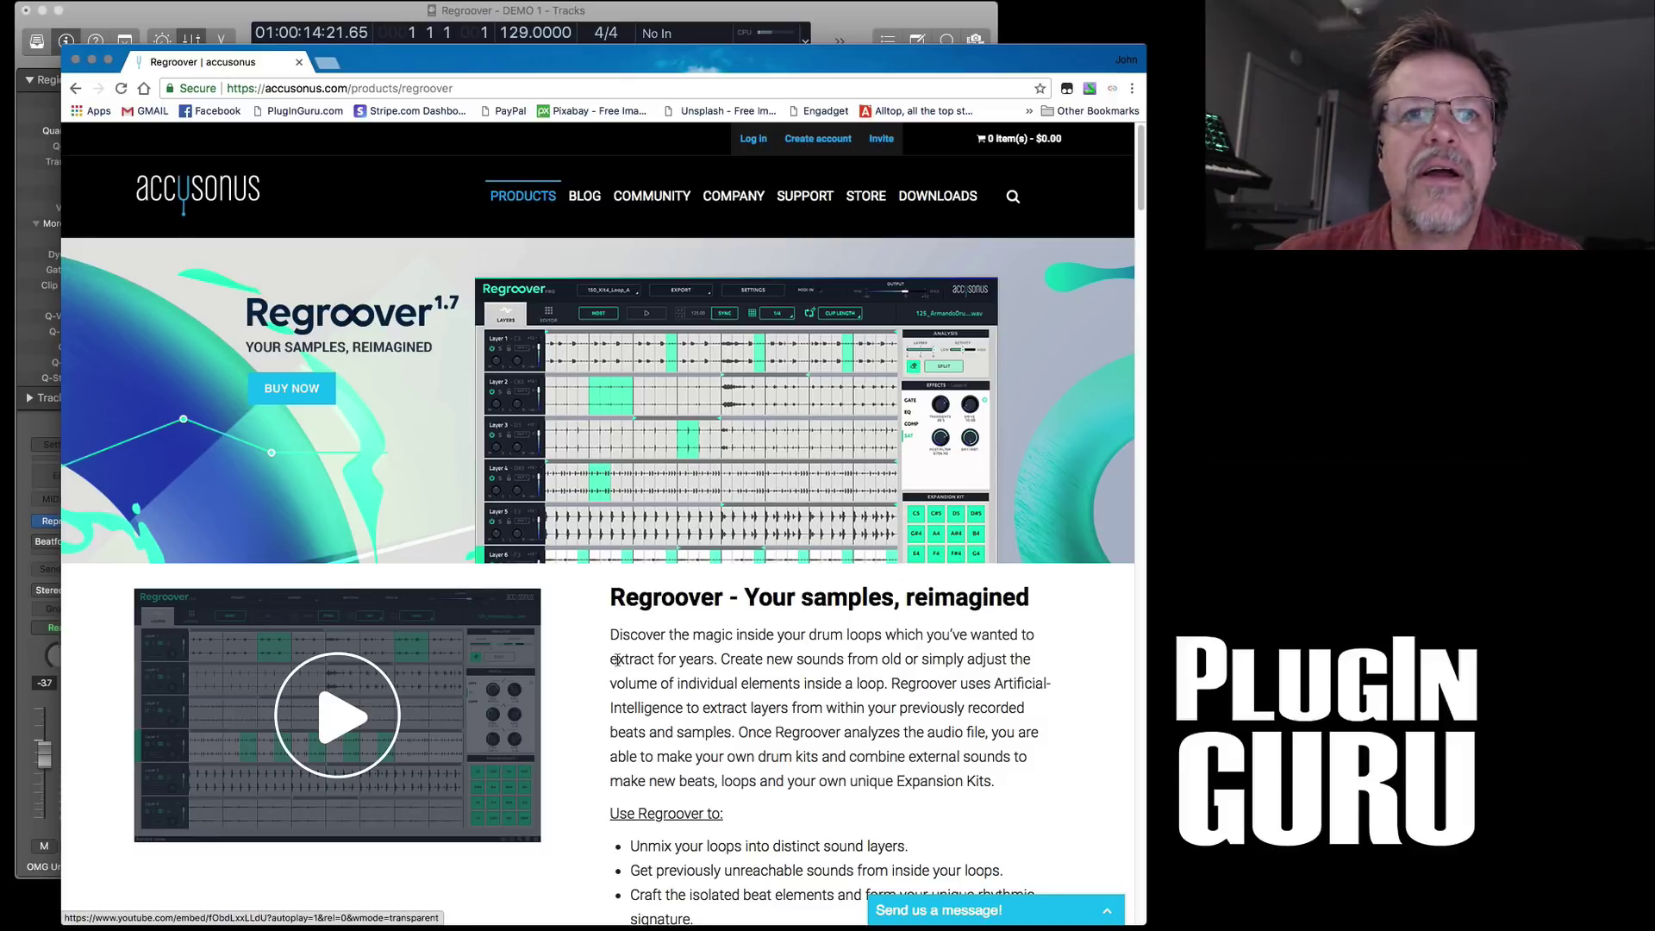
{"action": "scroll", "coordinate": [620, 654], "scroll_direction": "down", "scroll_amount": 10}
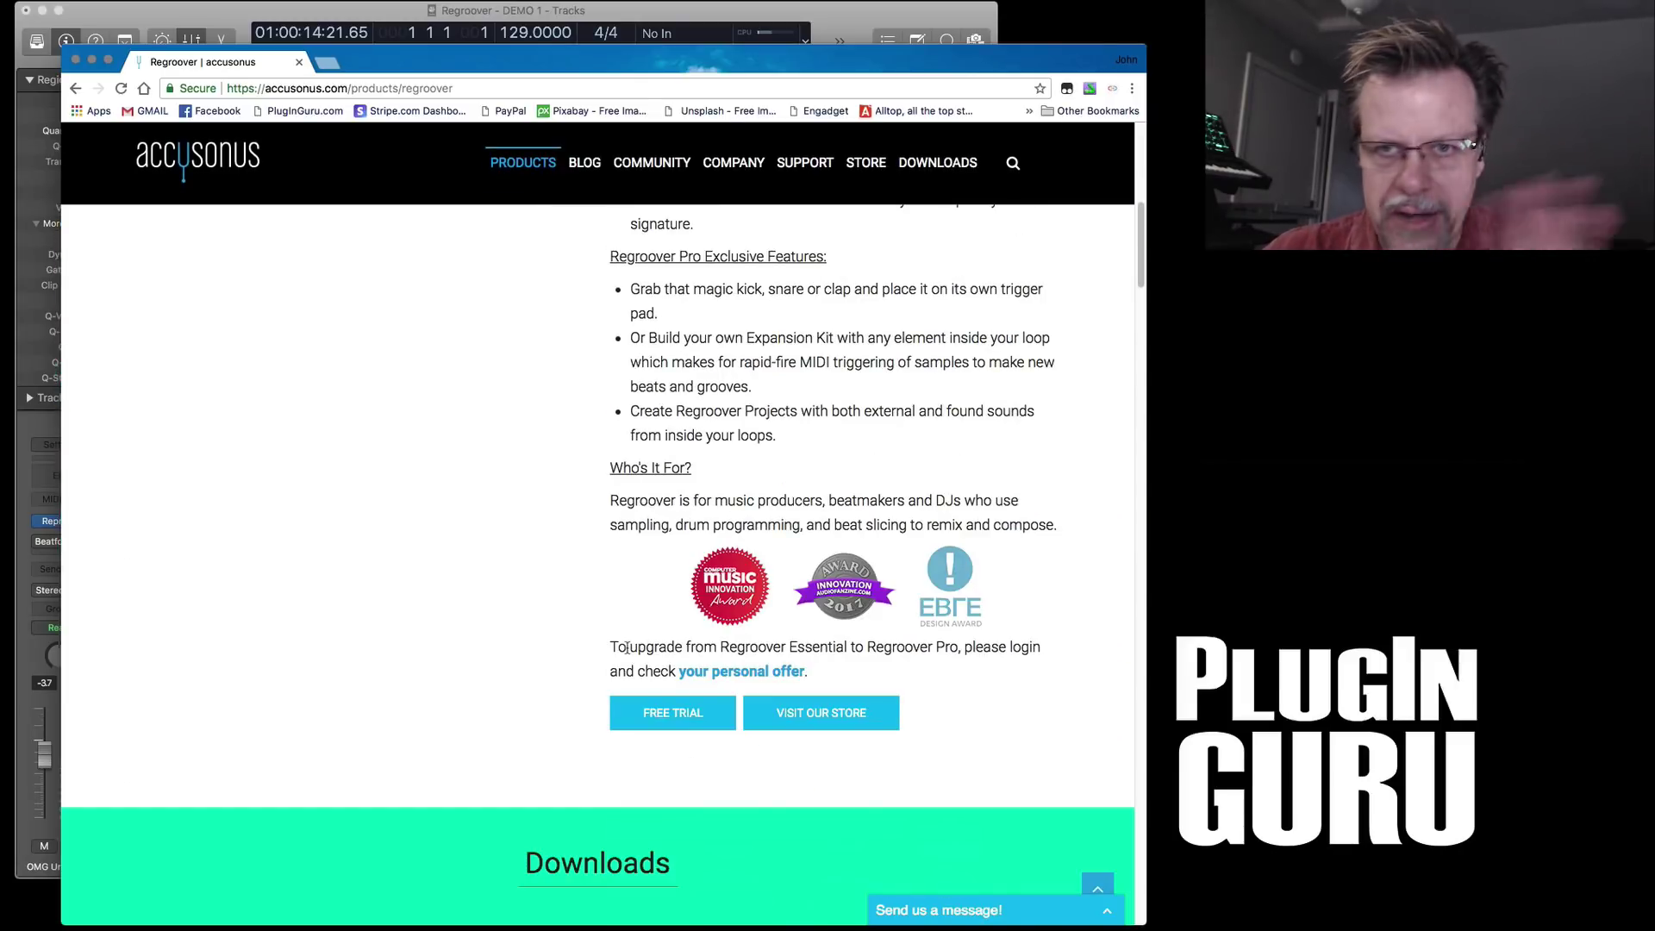
{"action": "scroll", "coordinate": [627, 651], "scroll_direction": "down", "scroll_amount": 10}
{"action": "scroll", "coordinate": [627, 654], "scroll_direction": "down", "scroll_amount": 20}
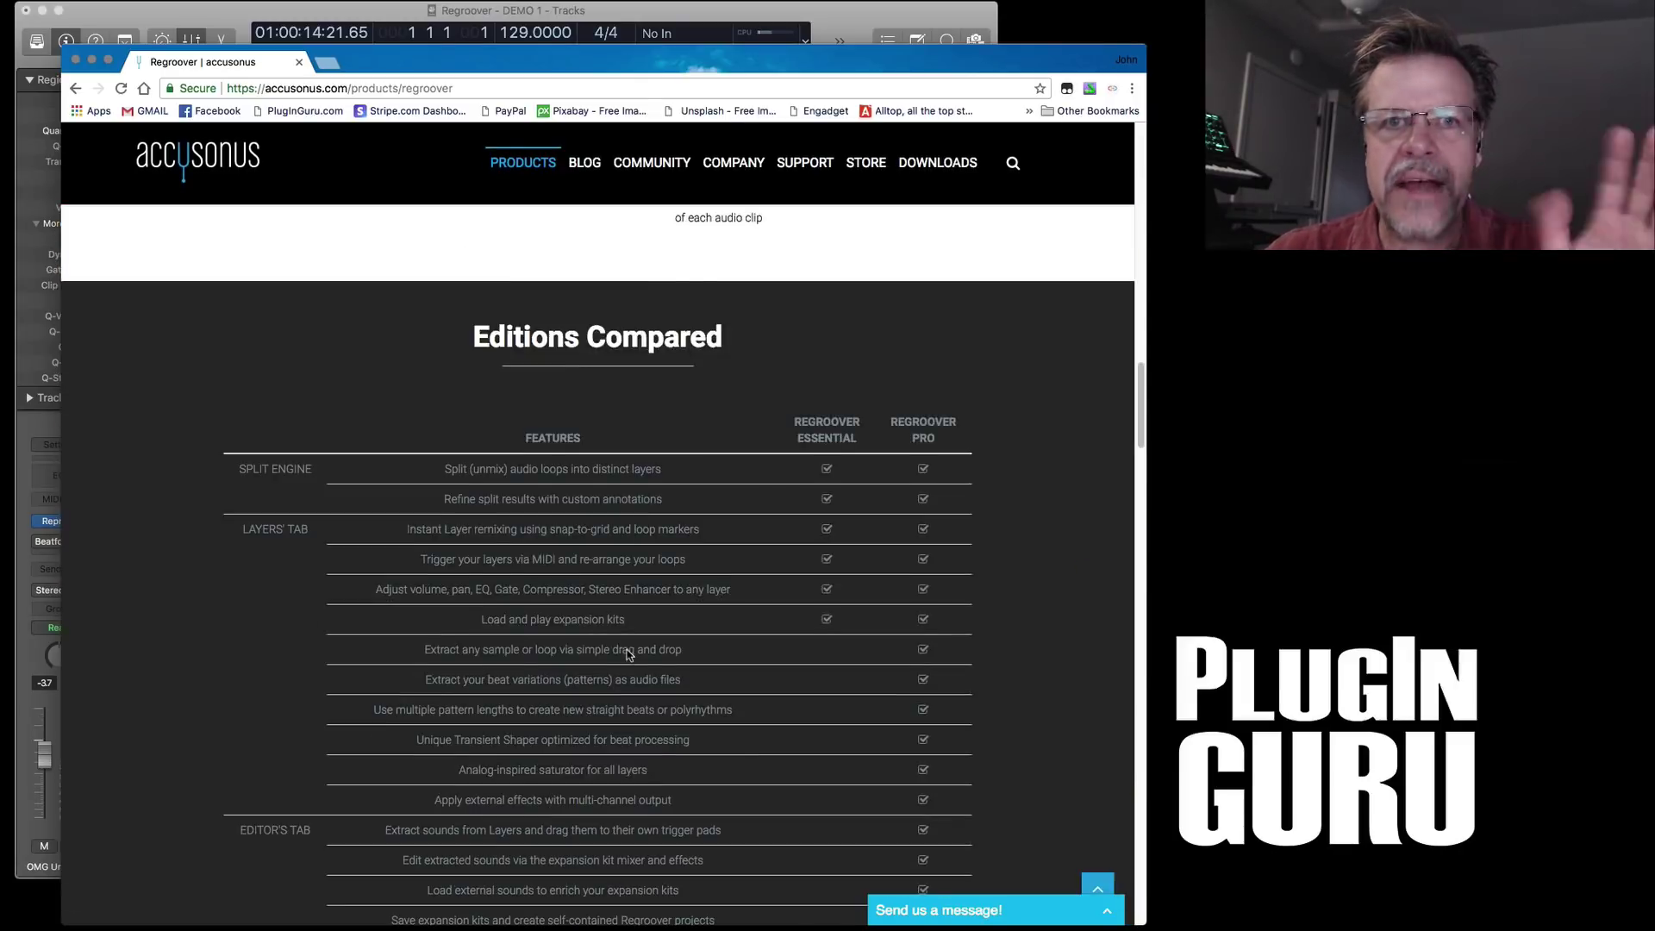
{"action": "scroll", "coordinate": [627, 655], "scroll_direction": "down", "scroll_amount": 10}
{"action": "scroll", "coordinate": [631, 664], "scroll_direction": "up", "scroll_amount": 4}
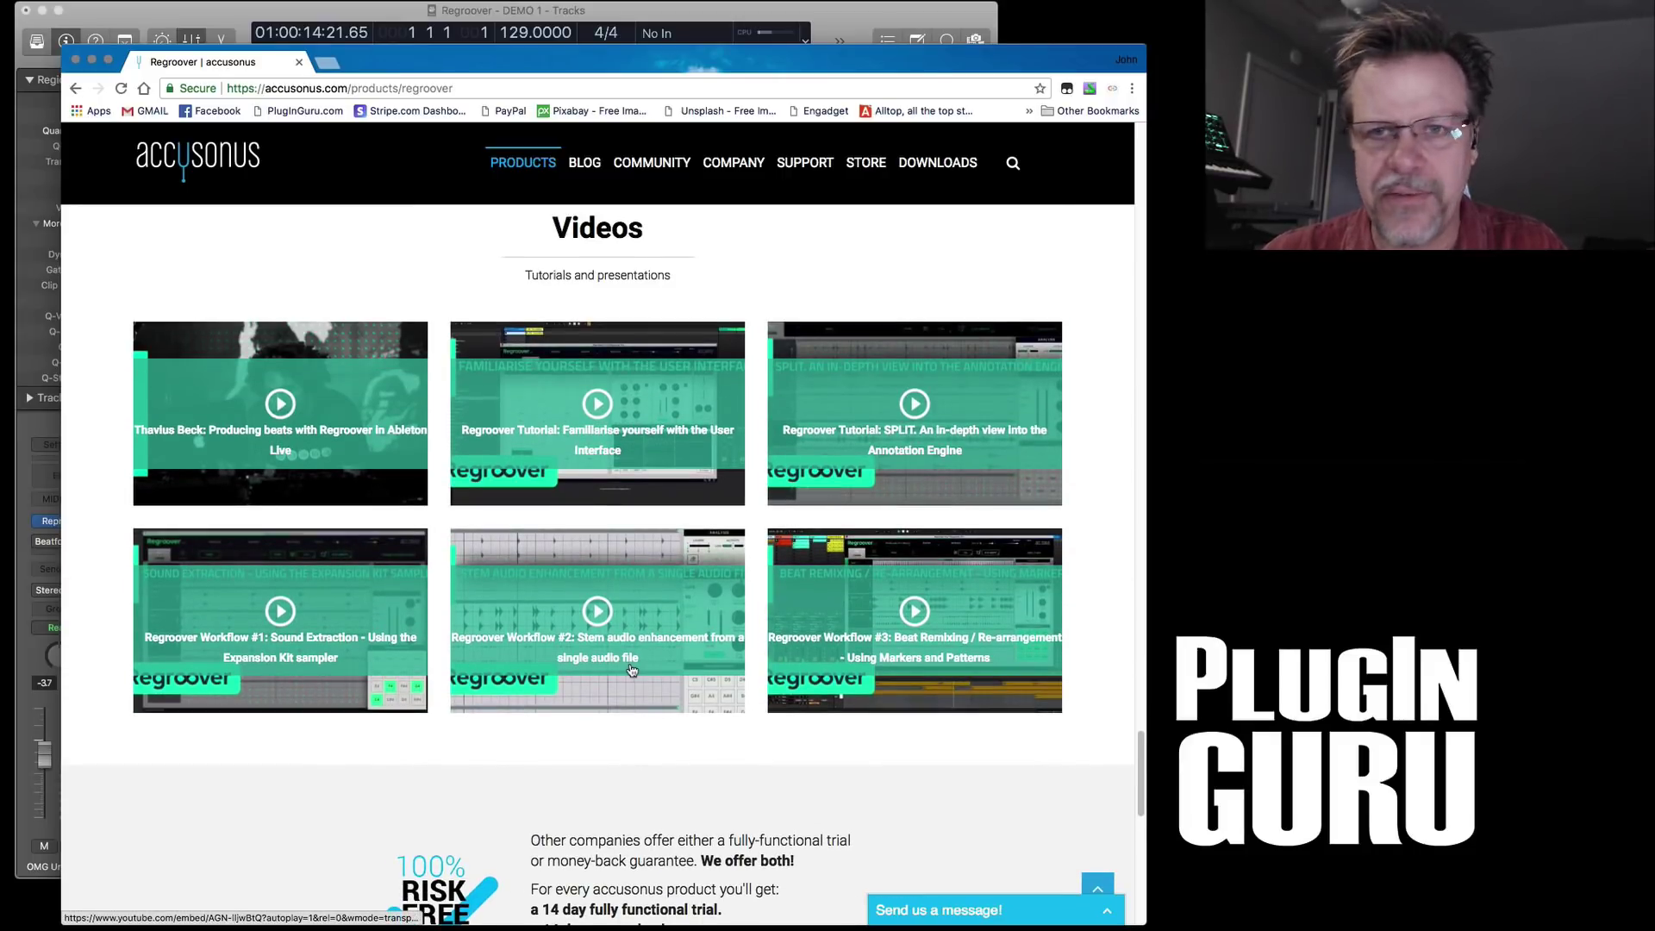
{"action": "scroll", "coordinate": [630, 664], "scroll_direction": "up", "scroll_amount": 2}
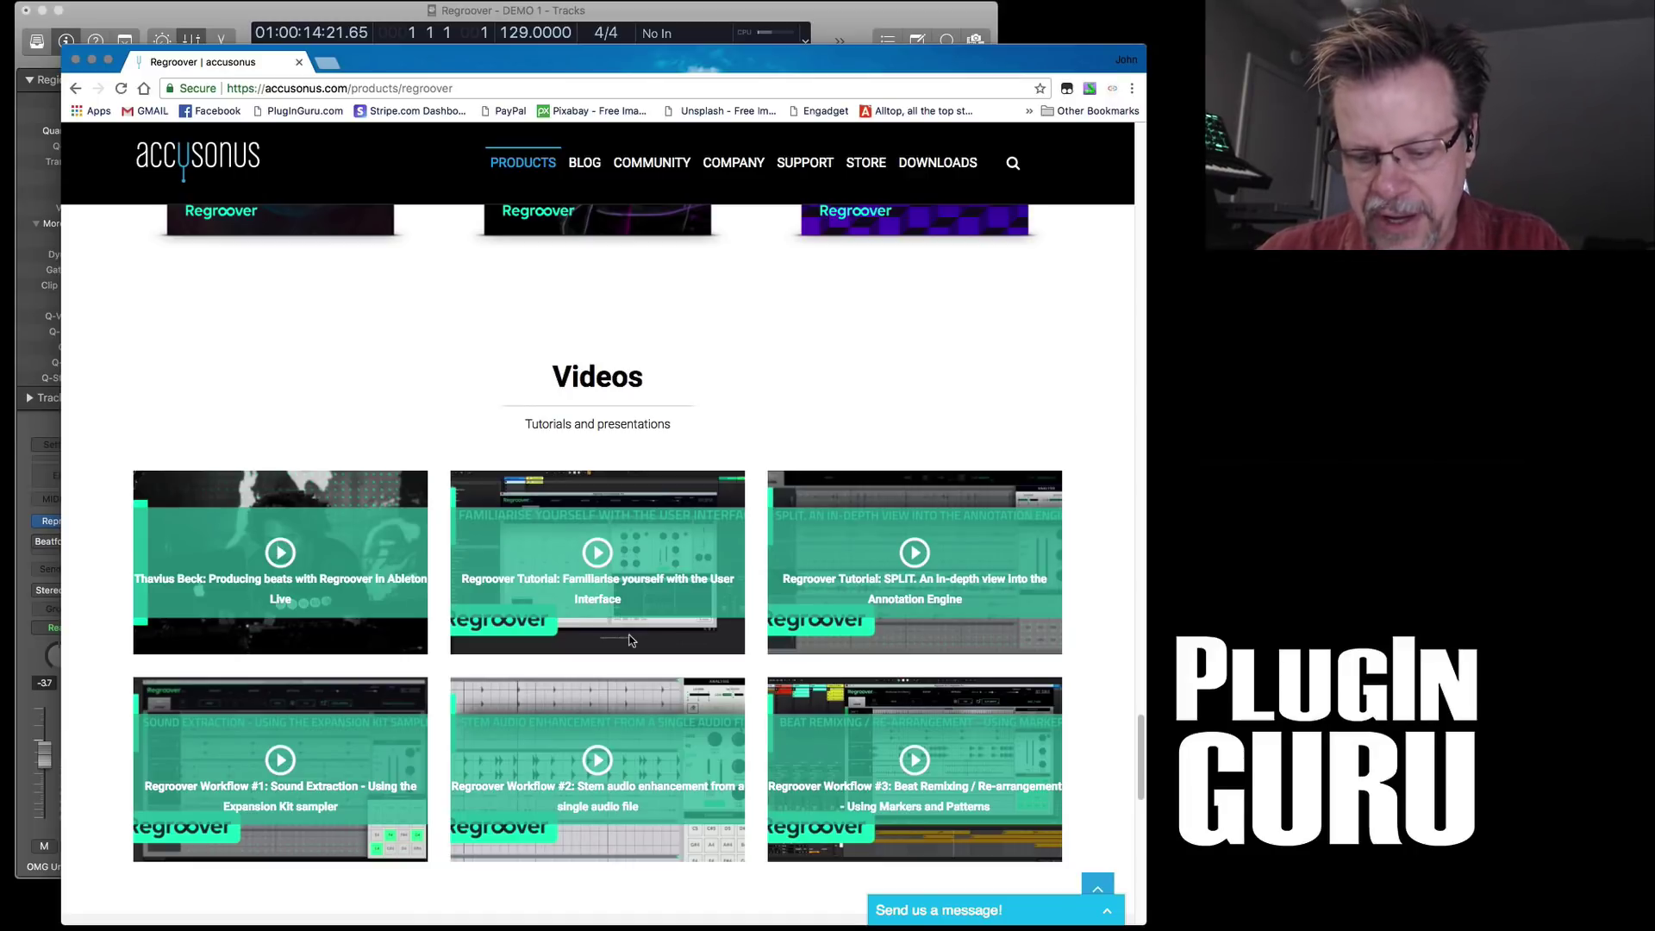
{"action": "scroll", "coordinate": [632, 640], "scroll_direction": "up", "scroll_amount": 15}
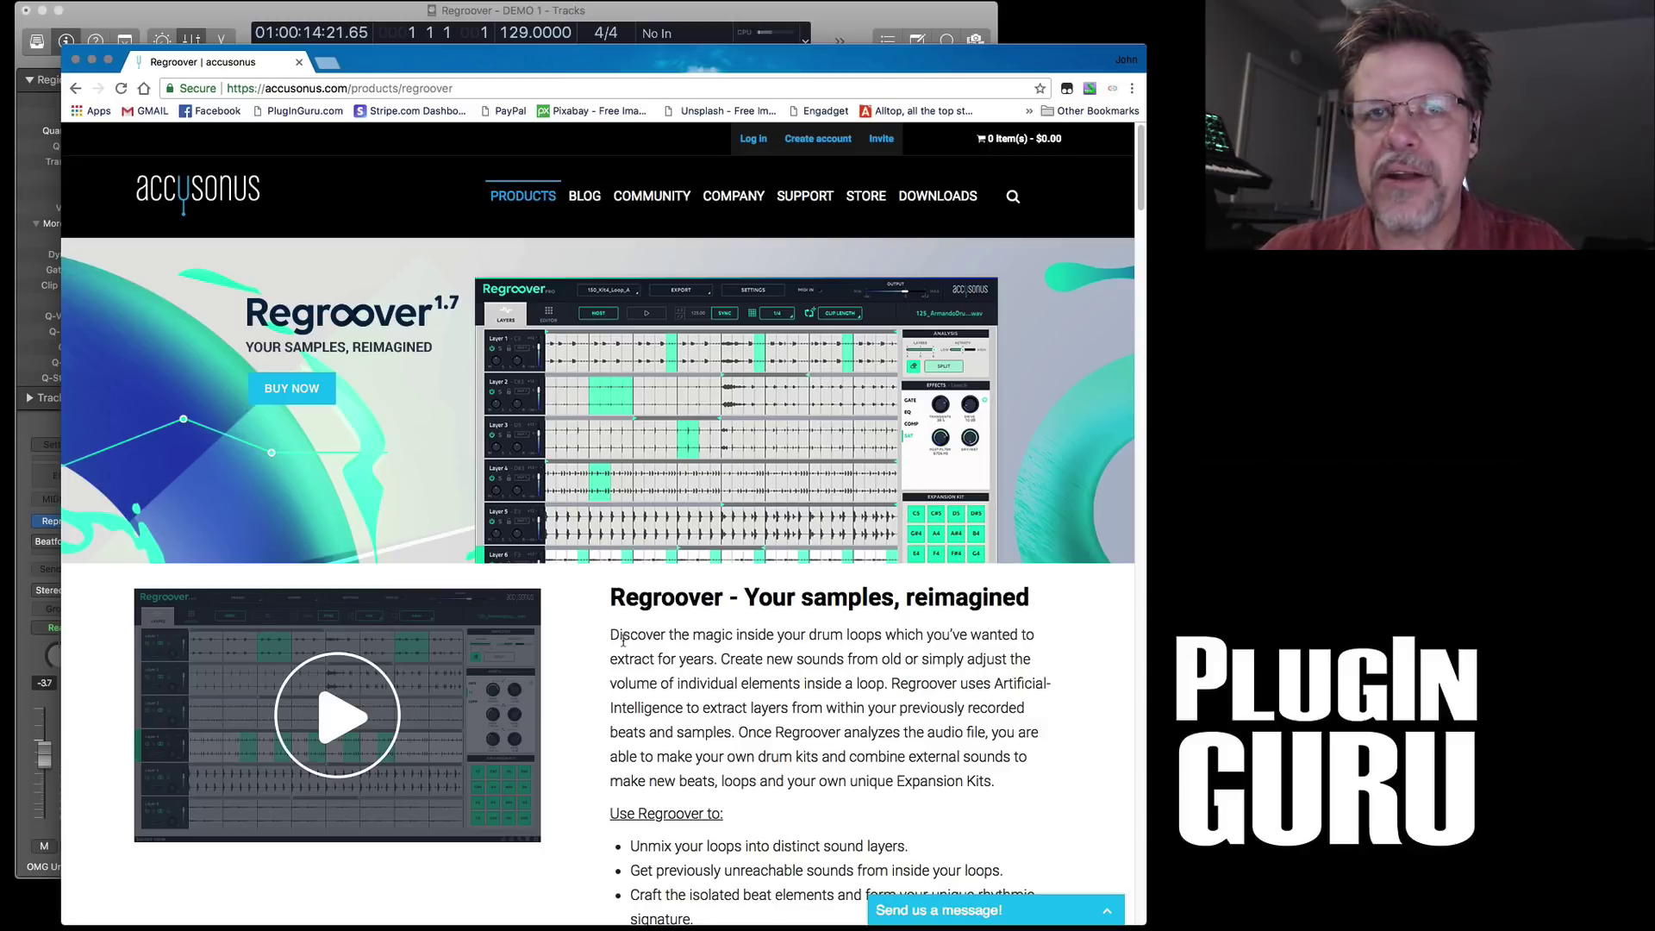
- View the Beatformer product page from Products > Create, then close Chrome
{"action": "mouse_move", "coordinate": [523, 200]}
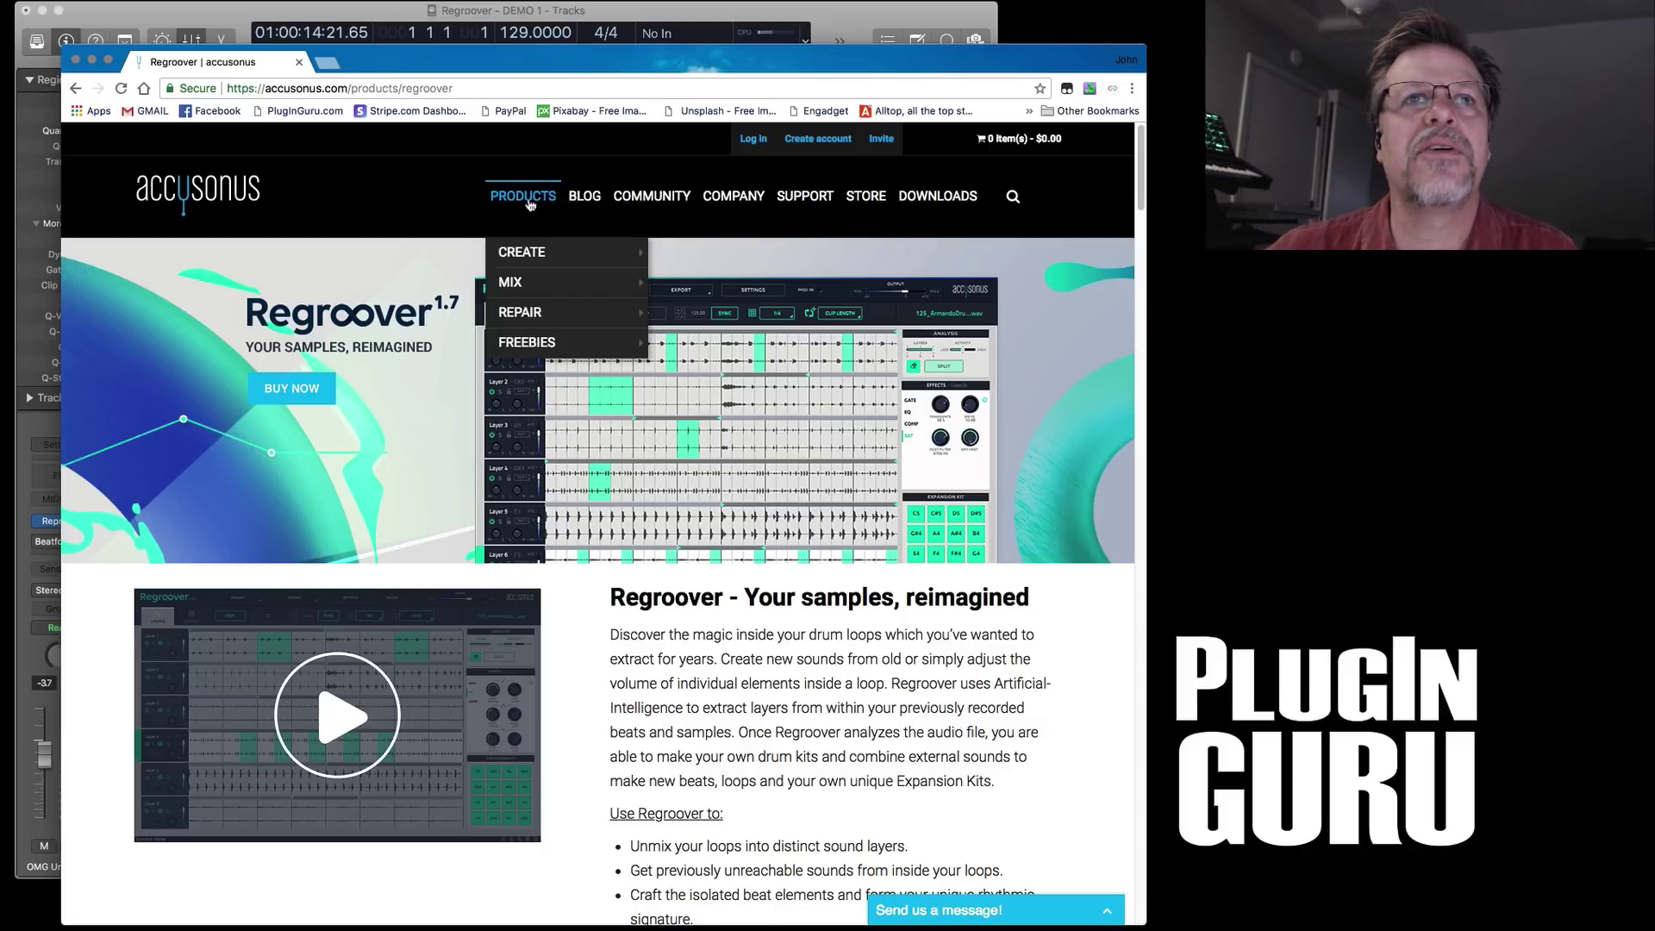
{"action": "mouse_move", "coordinate": [536, 255]}
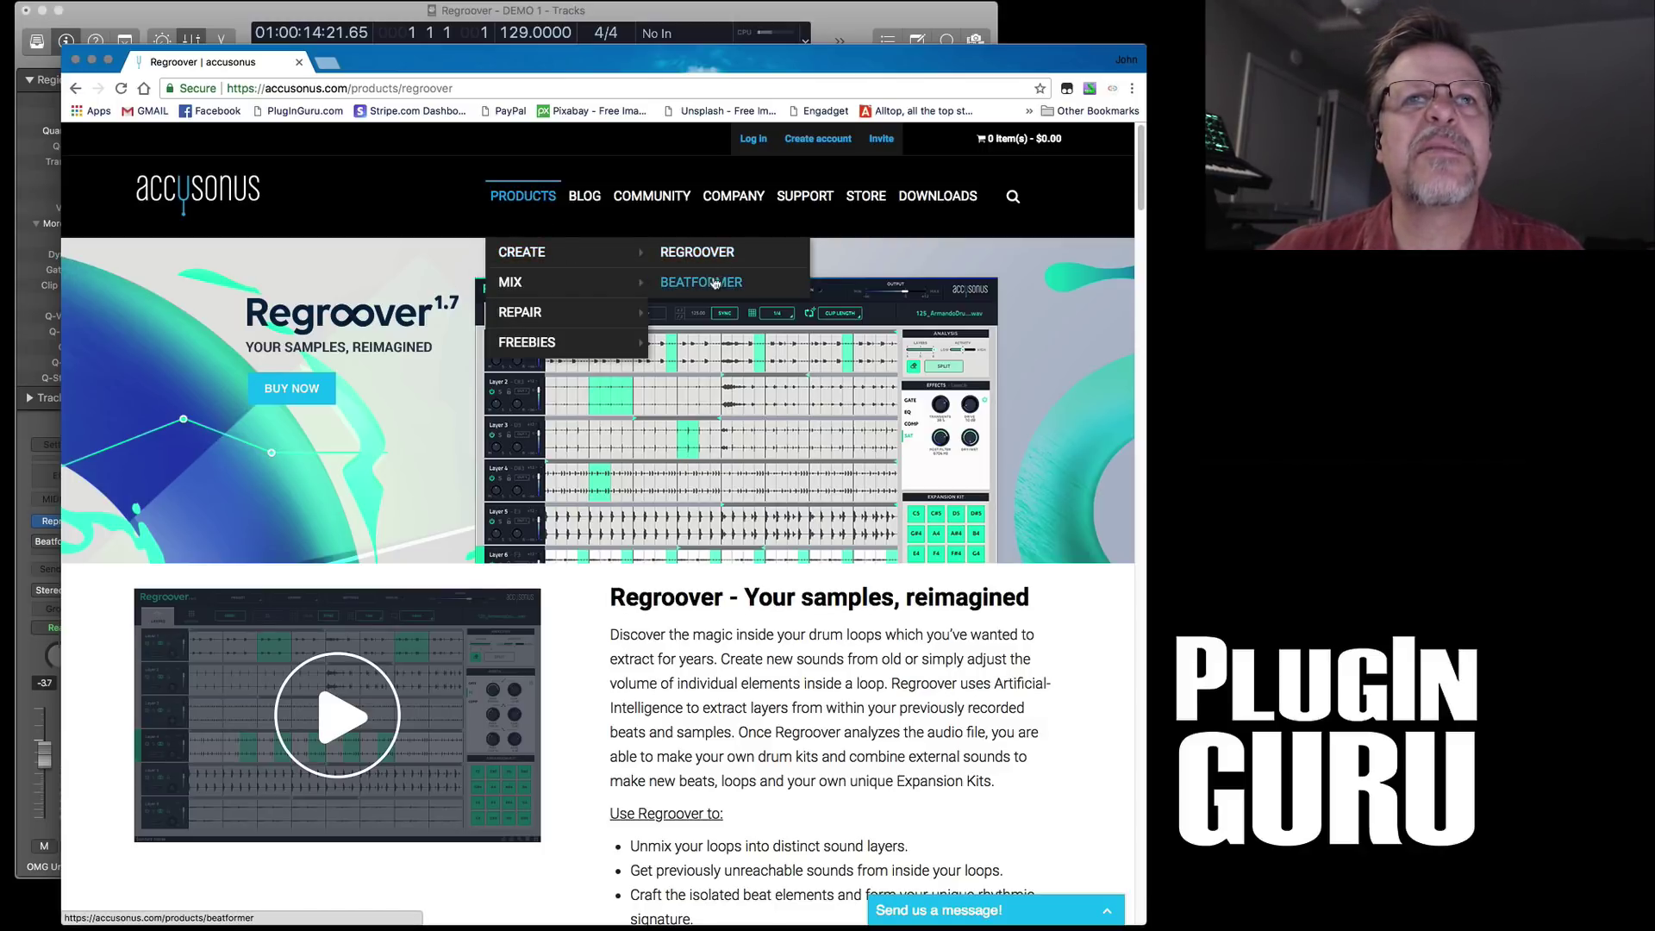
{"action": "left_click", "coordinate": [707, 284]}
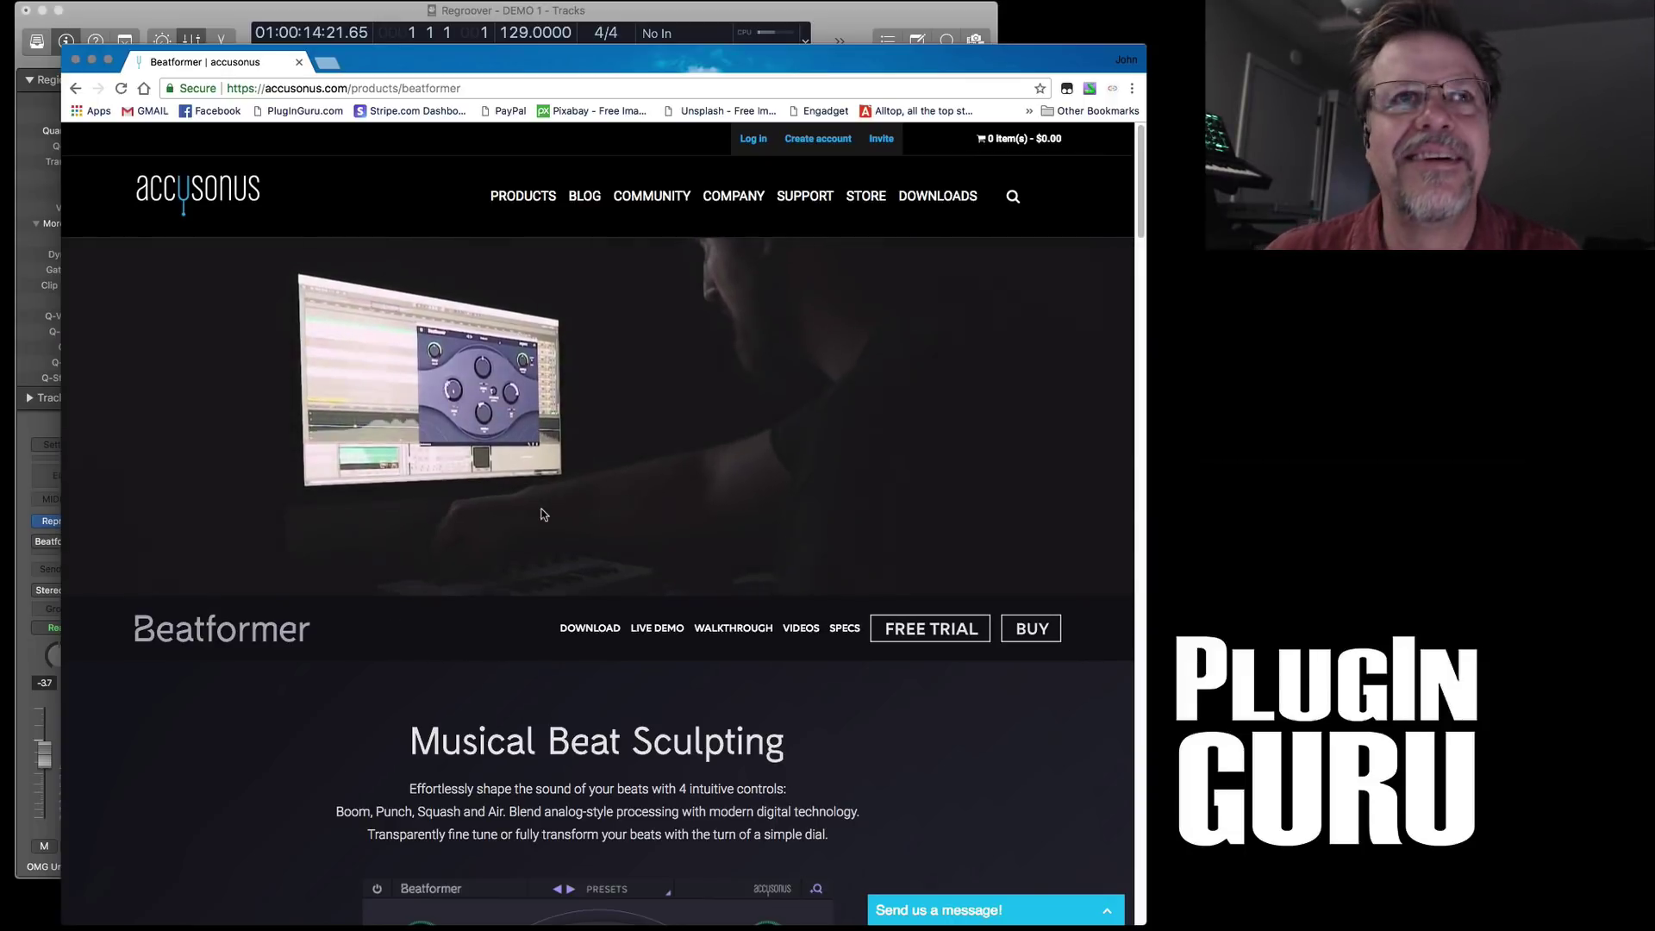
{"action": "left_click", "coordinate": [75, 61]}
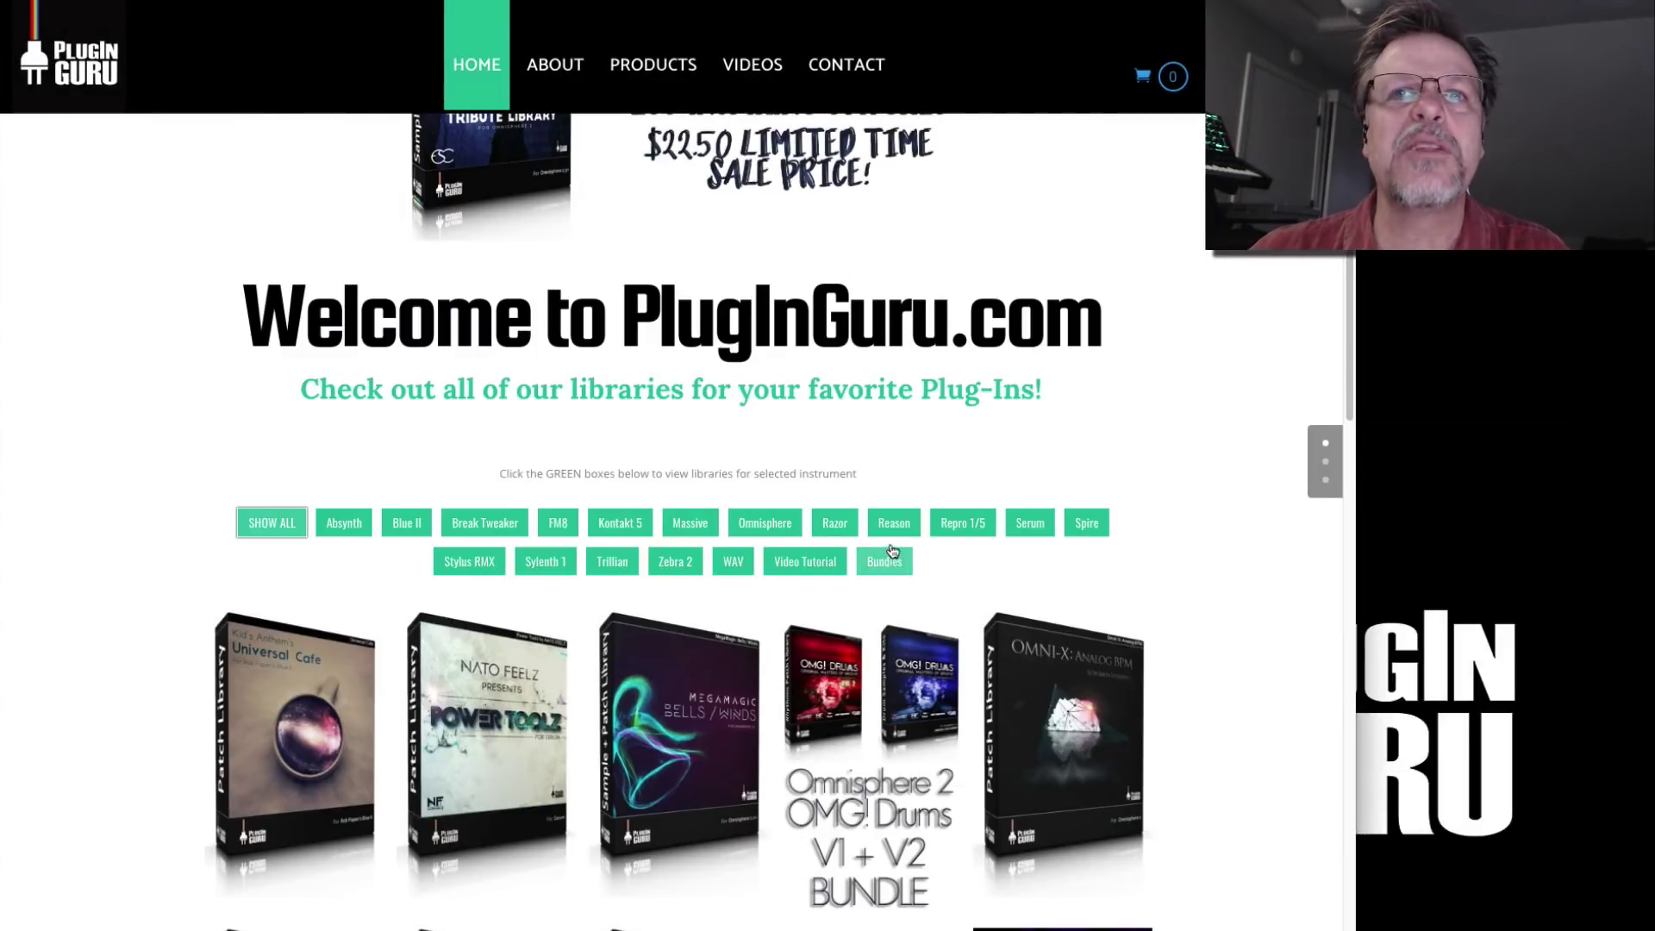
- Apply the Repro 1/5 filter and open the Repro Power Pack MORE INFO page
{"action": "left_click", "coordinate": [935, 527]}
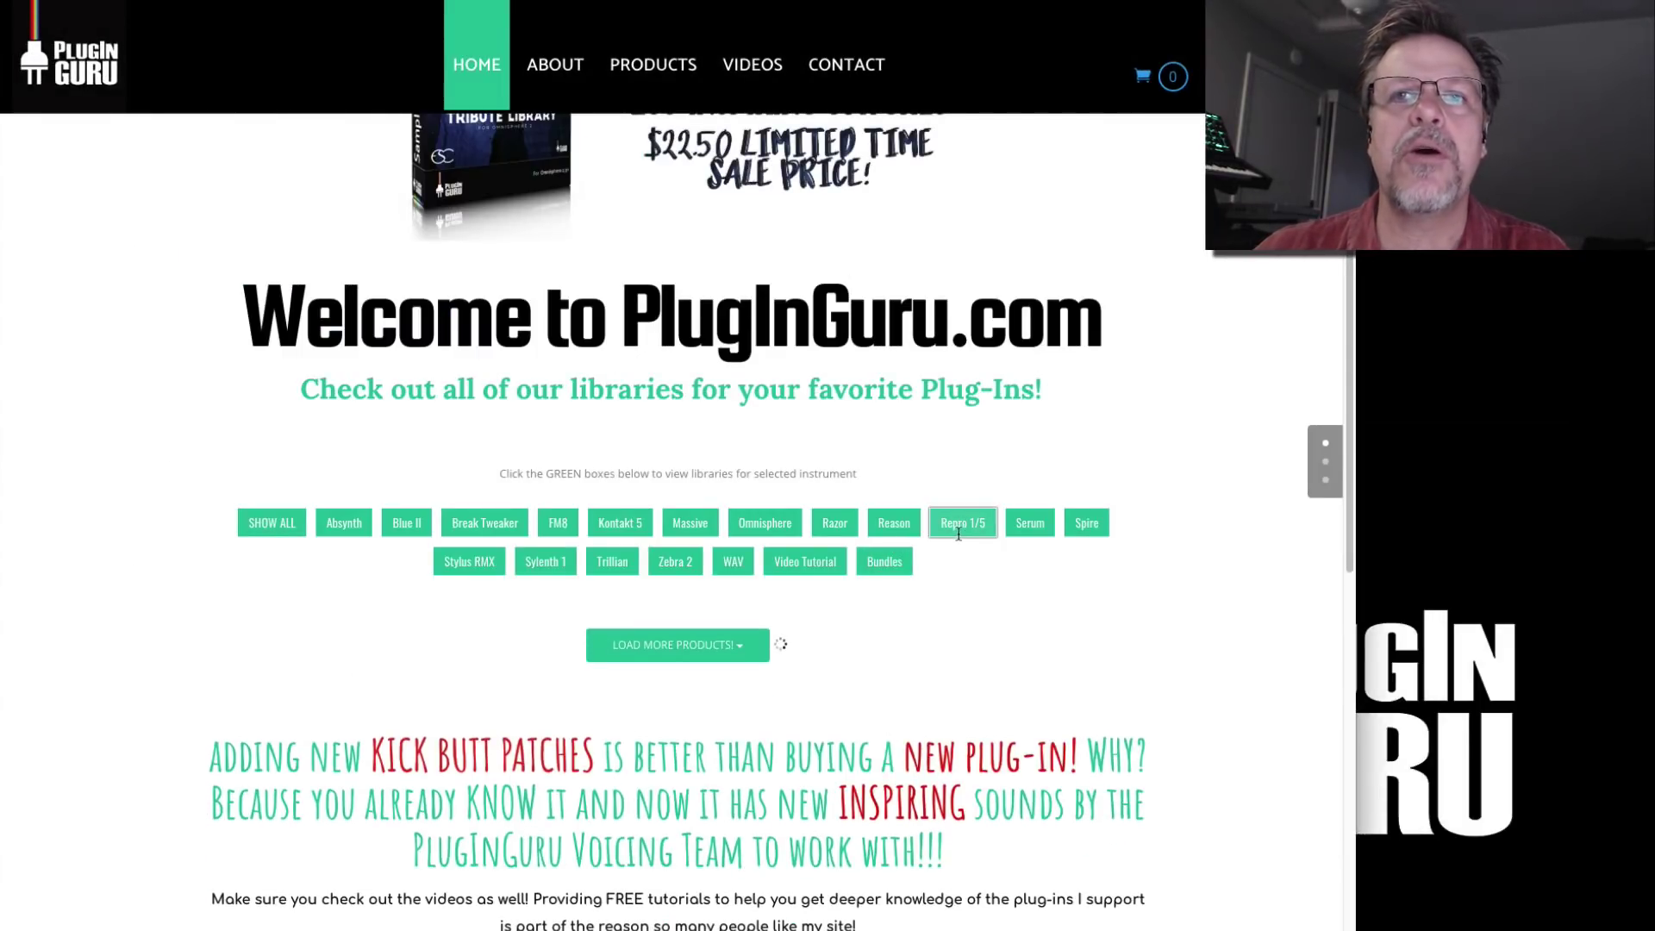
{"action": "scroll", "coordinate": [1053, 607], "scroll_direction": "down", "scroll_amount": 1}
{"action": "scroll", "coordinate": [1053, 607], "scroll_direction": "down", "scroll_amount": 5}
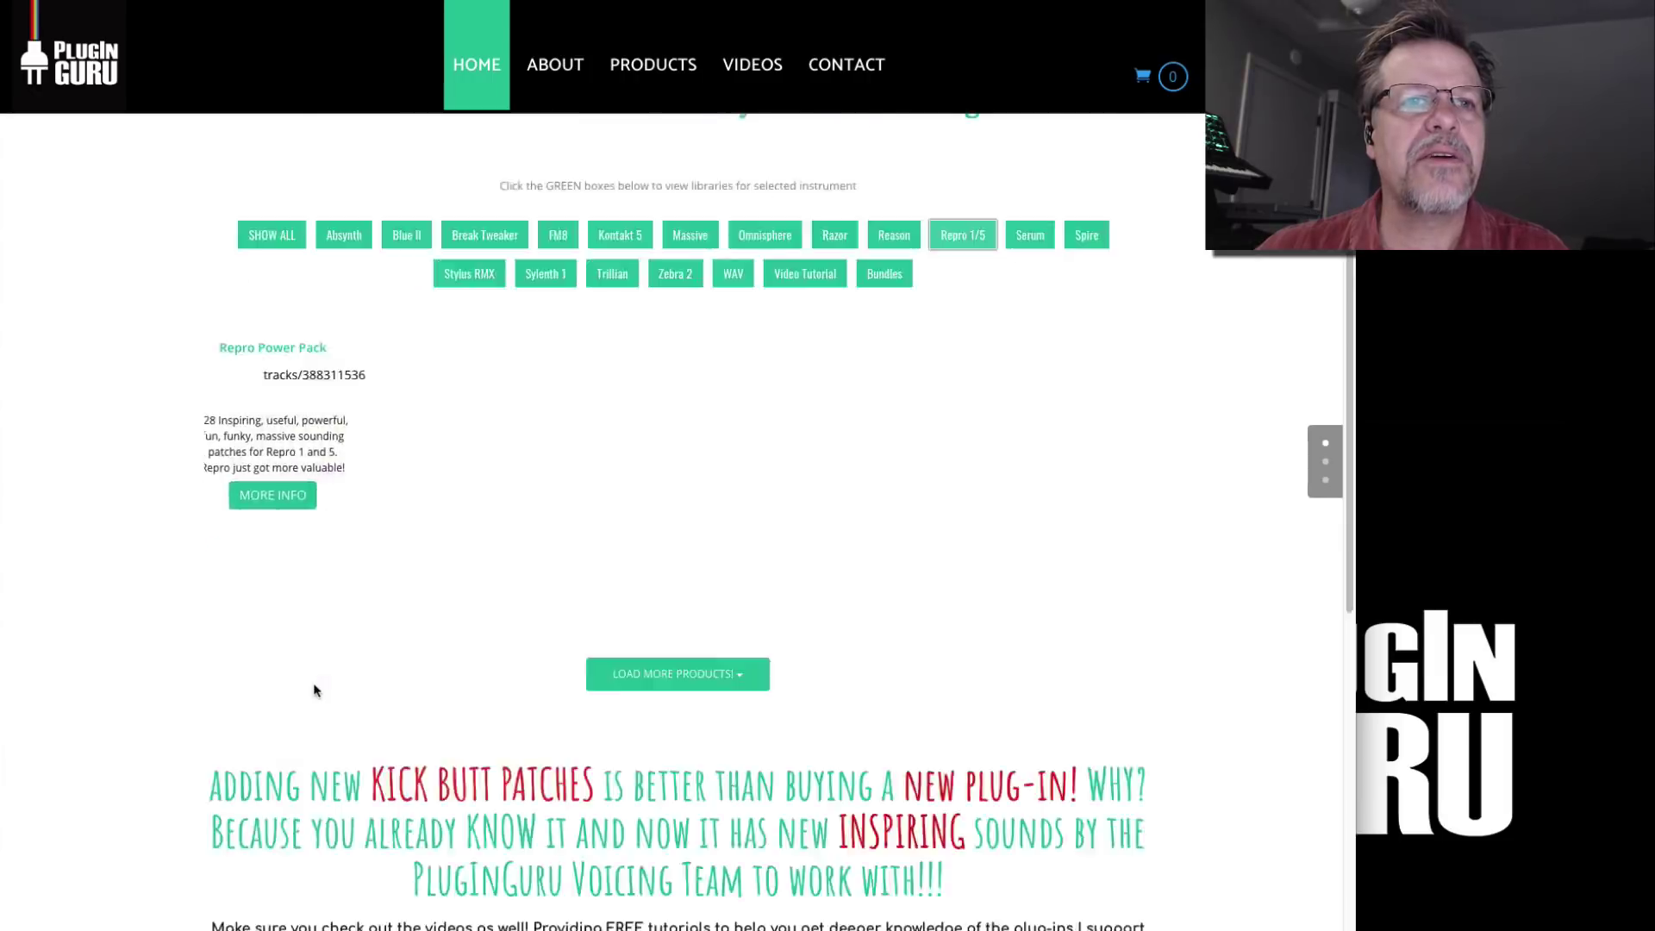
{"action": "left_click", "coordinate": [303, 376]}
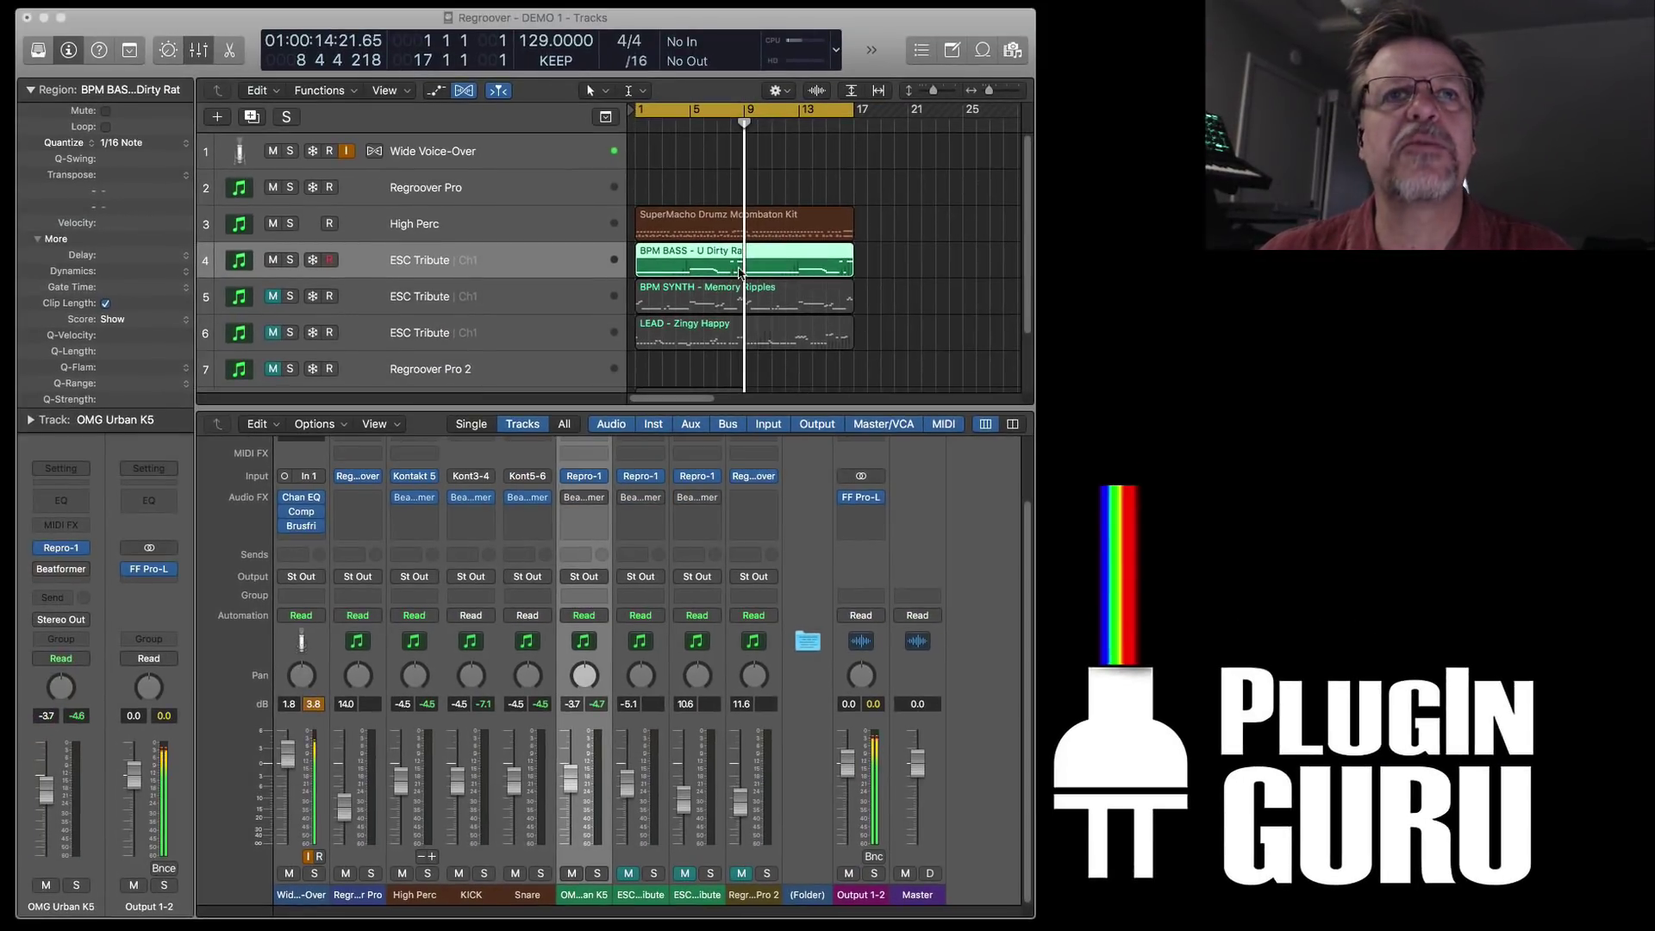
- Mute the SuperMacho Drumz region, play the song from the start, then unmute it
{"action": "left_click", "coordinate": [705, 226]}
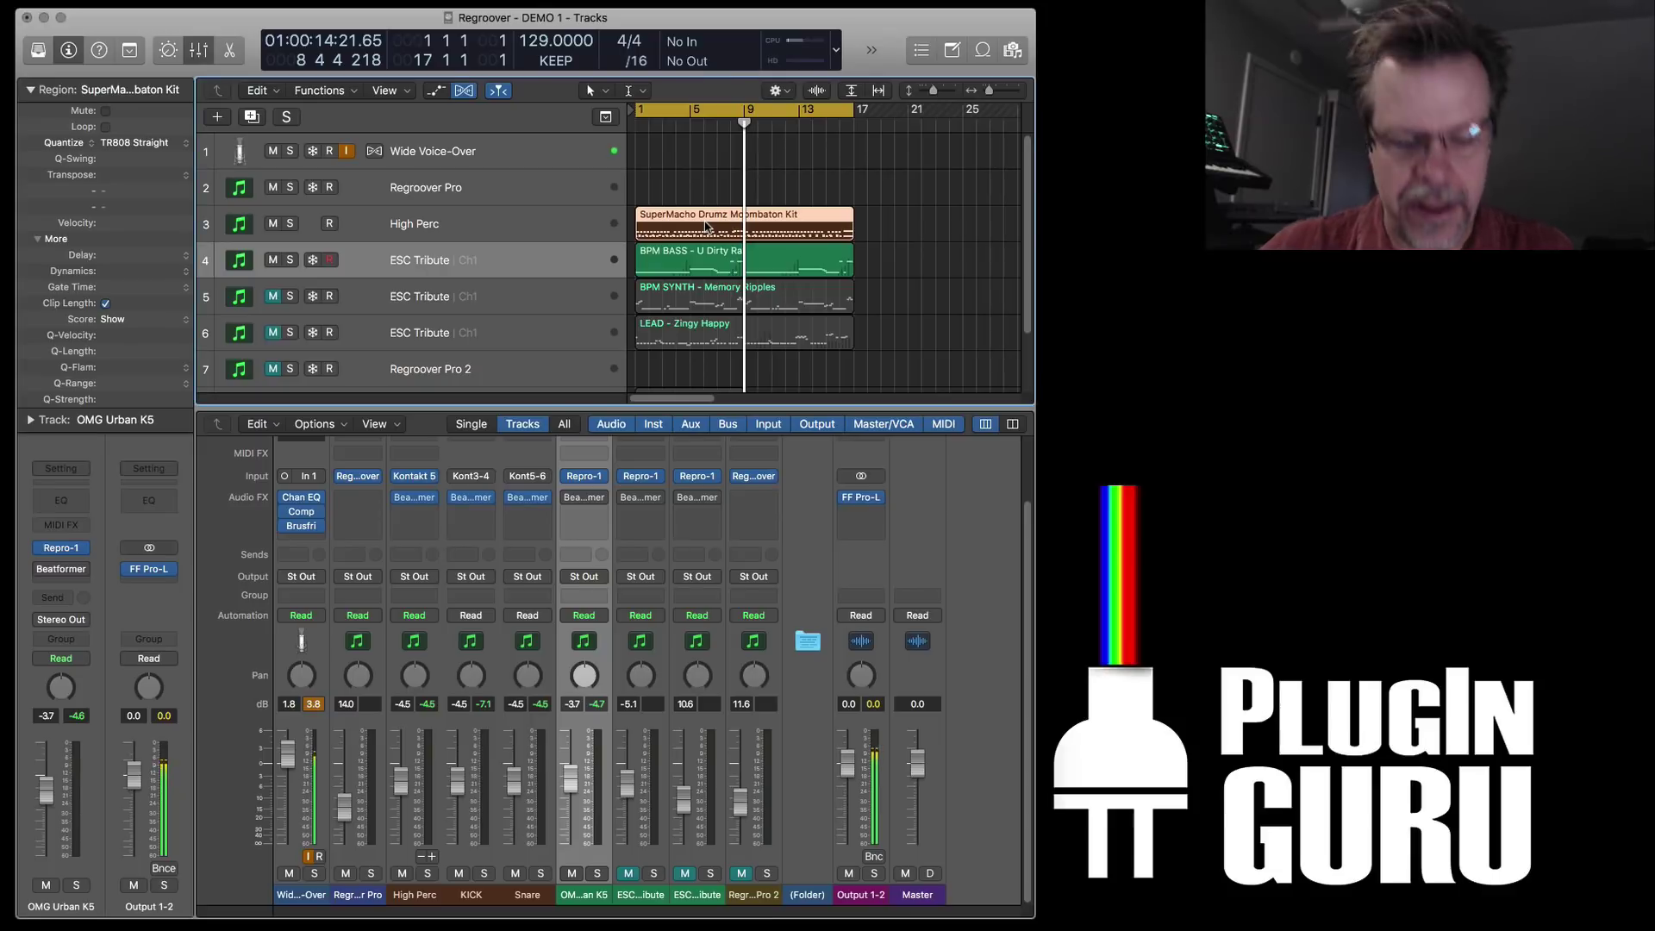
{"action": "key", "text": "ctrl+m"}
{"action": "key", "text": "Return"}
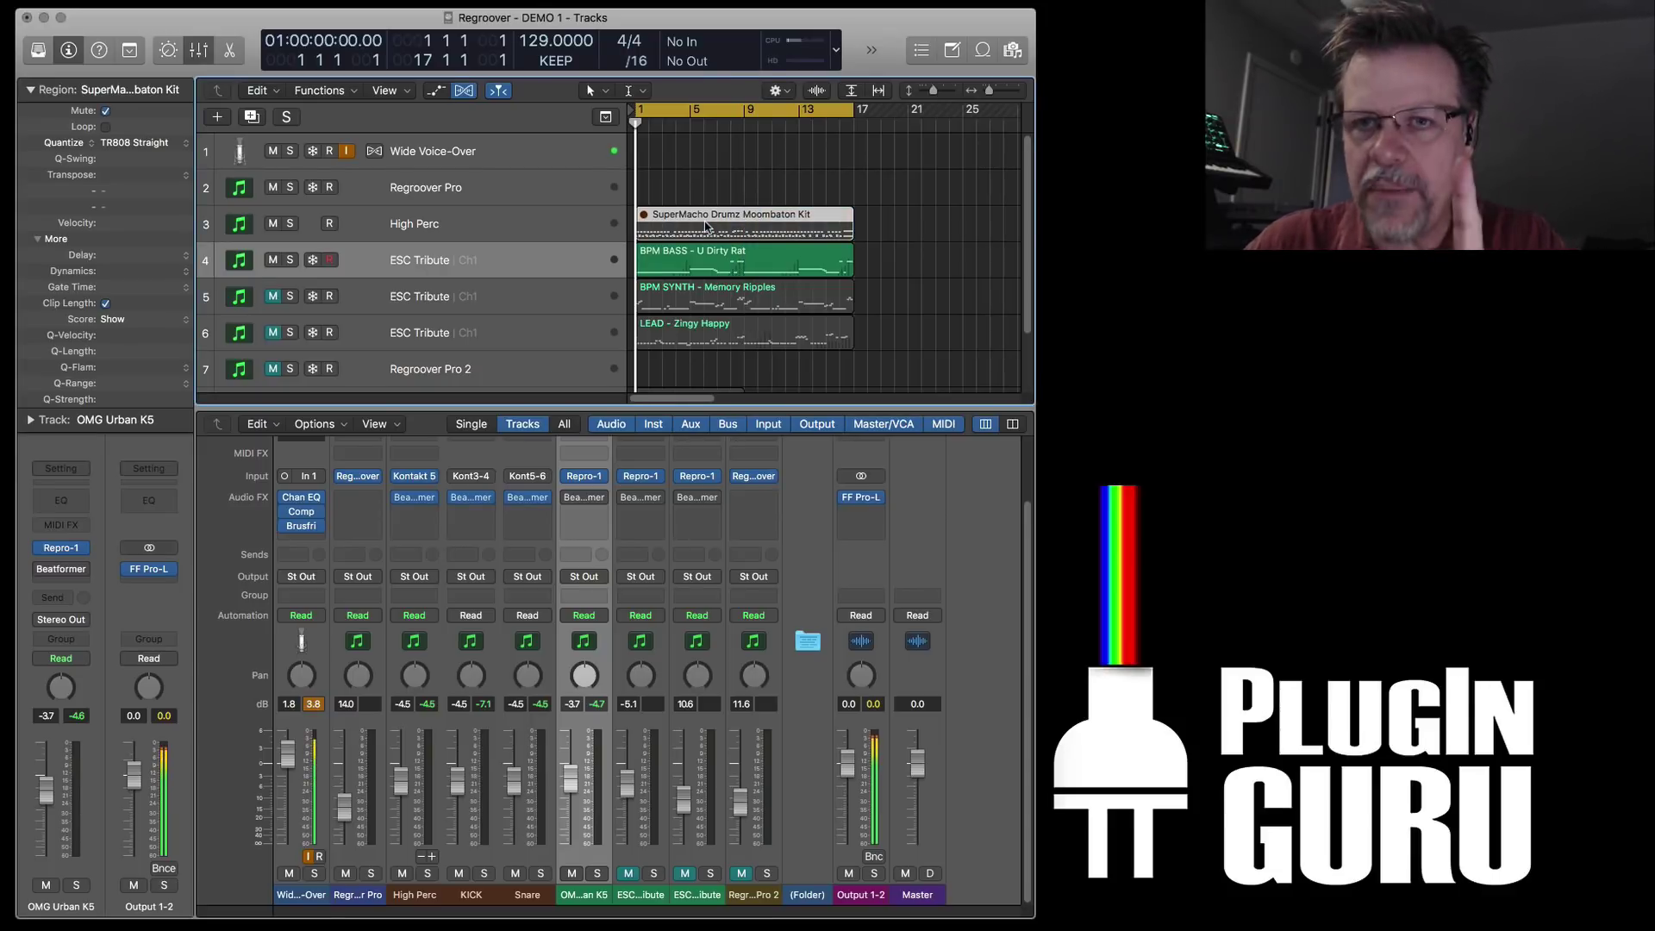
{"action": "key", "text": "space"}
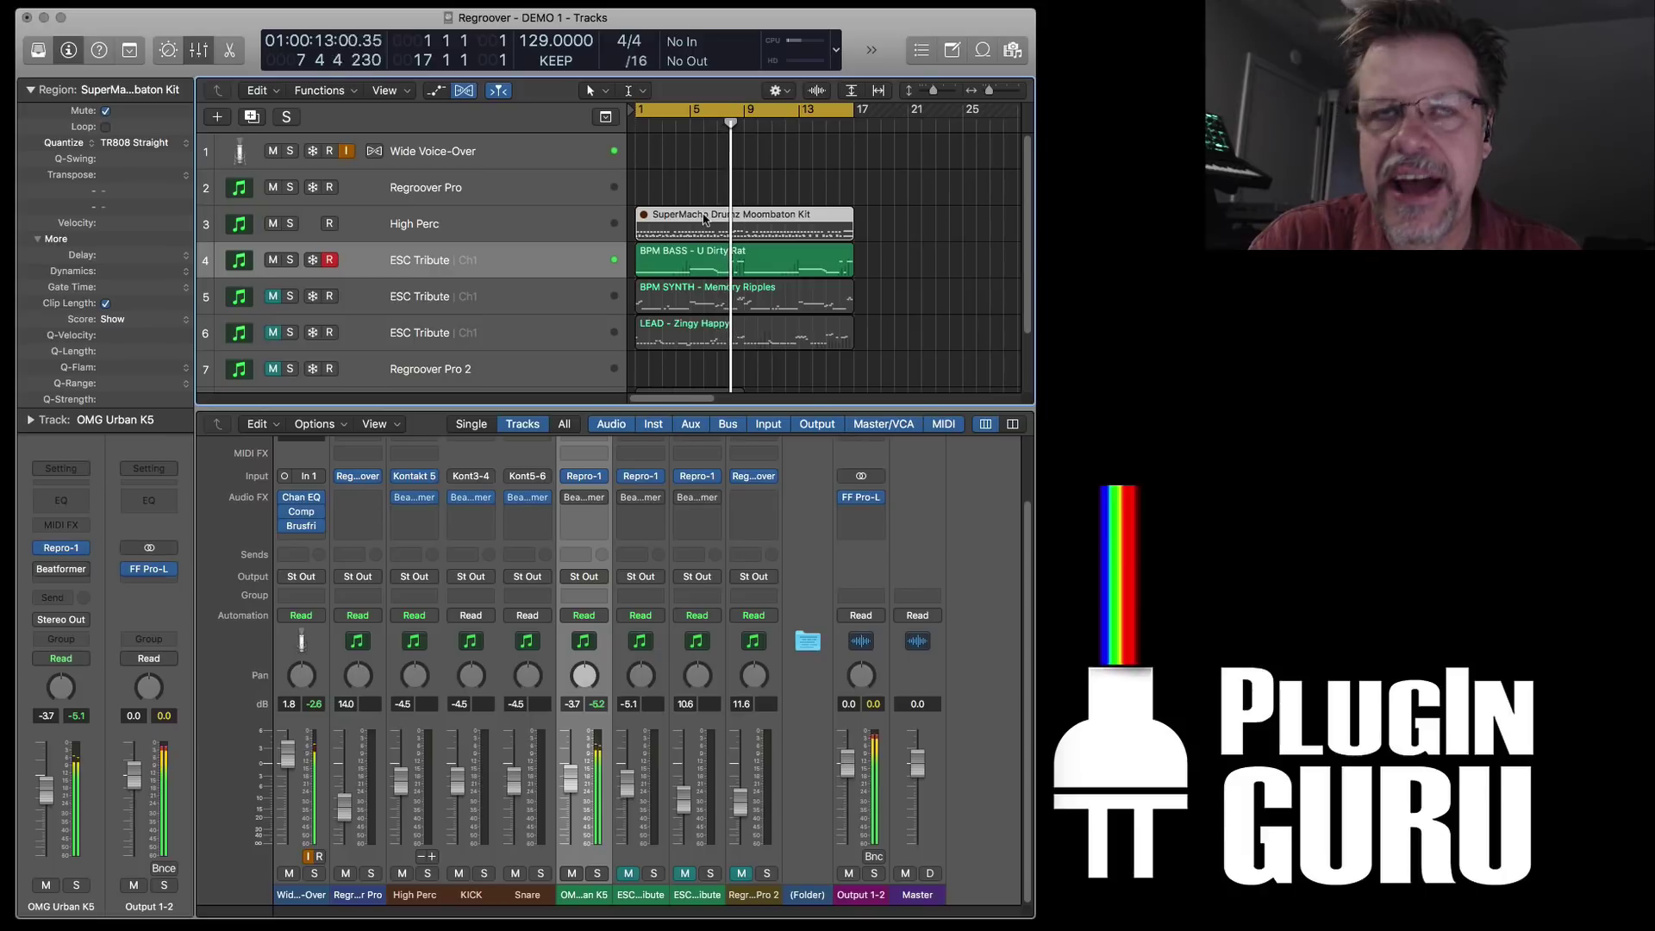
{"action": "key", "text": "ctrl+m"}
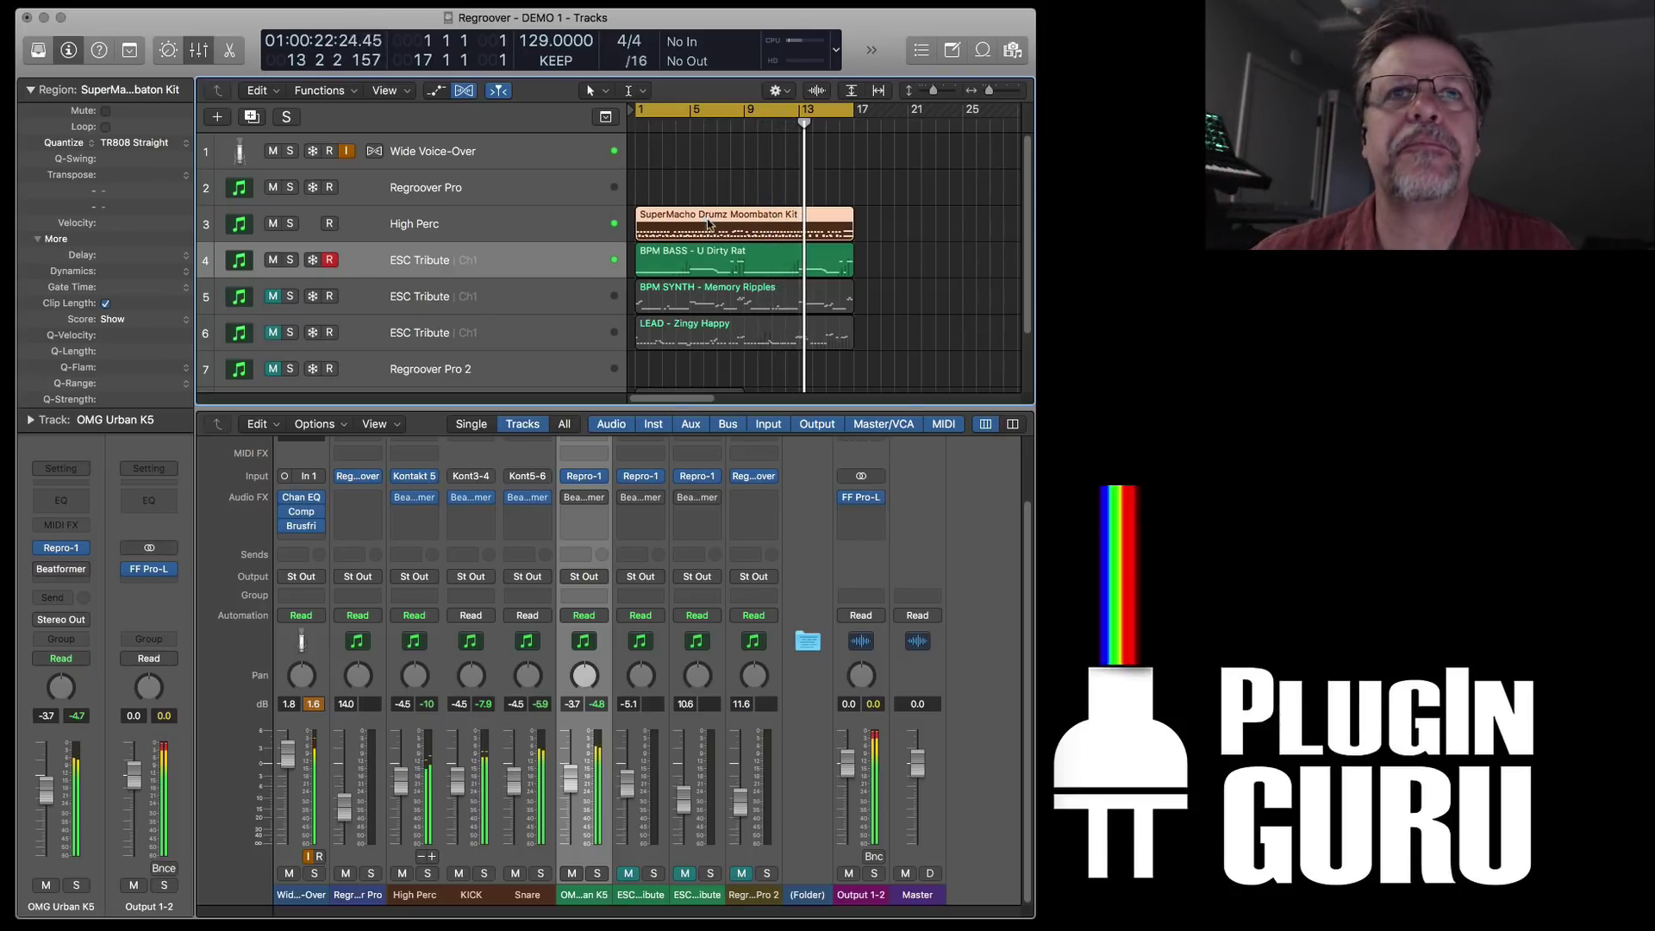
- Unmute the BPM SYNTH and LEAD tracks, re-toggle the SuperMacho mute, and arm High Perc
{"action": "left_click", "coordinate": [272, 296]}
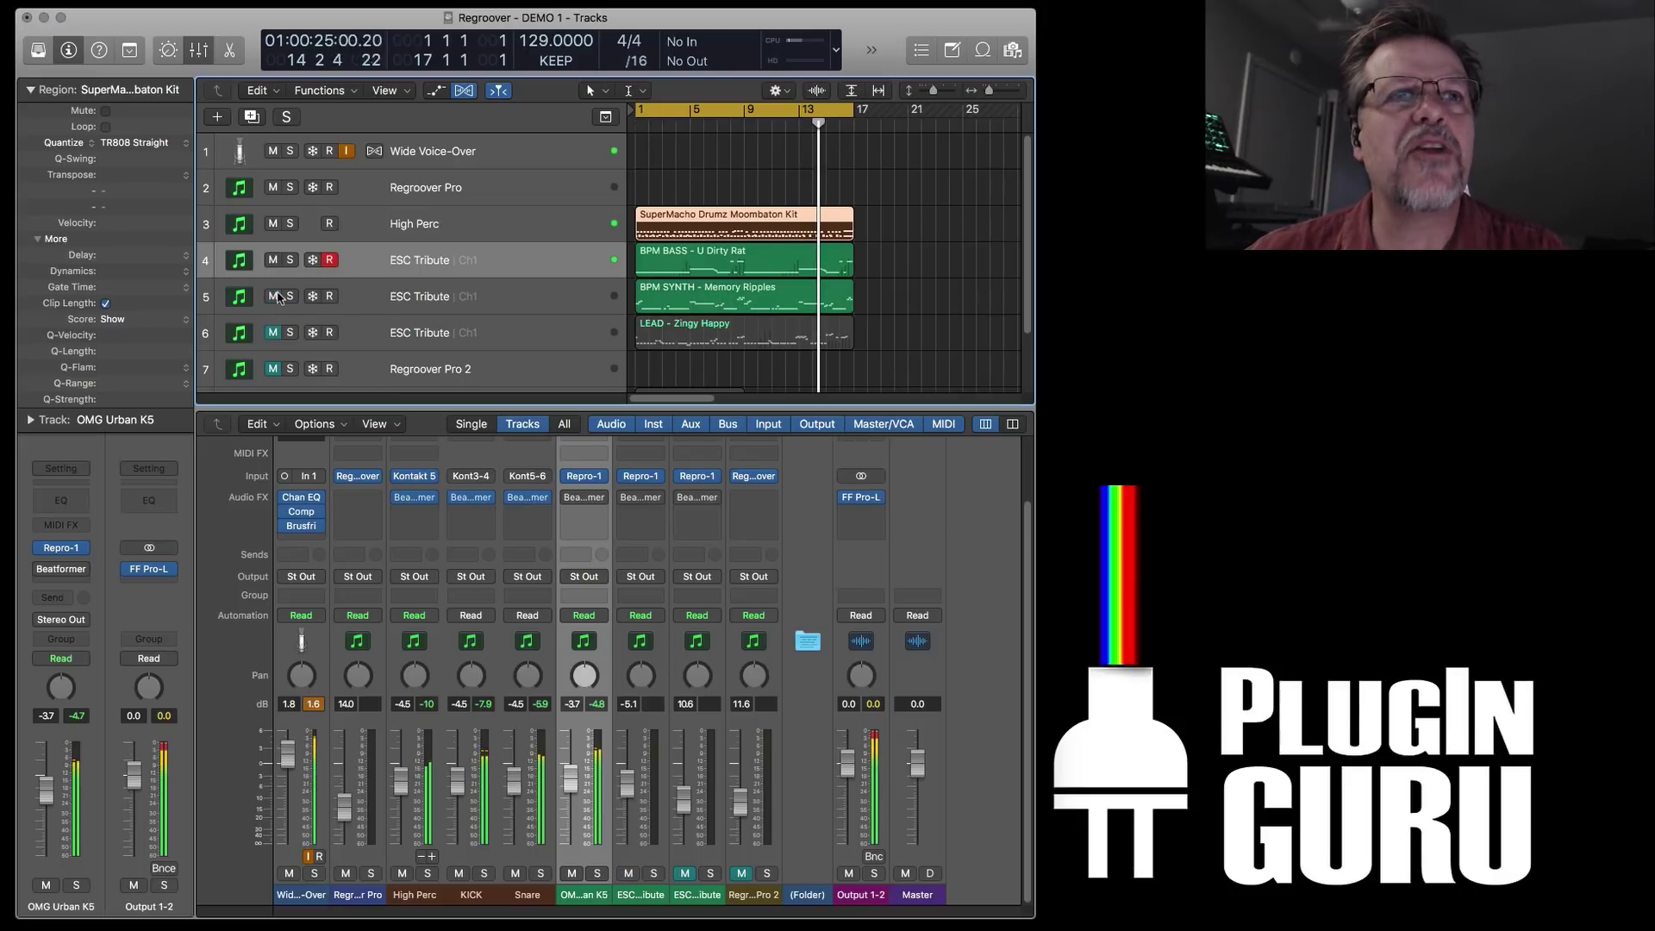
{"action": "left_click", "coordinate": [272, 333]}
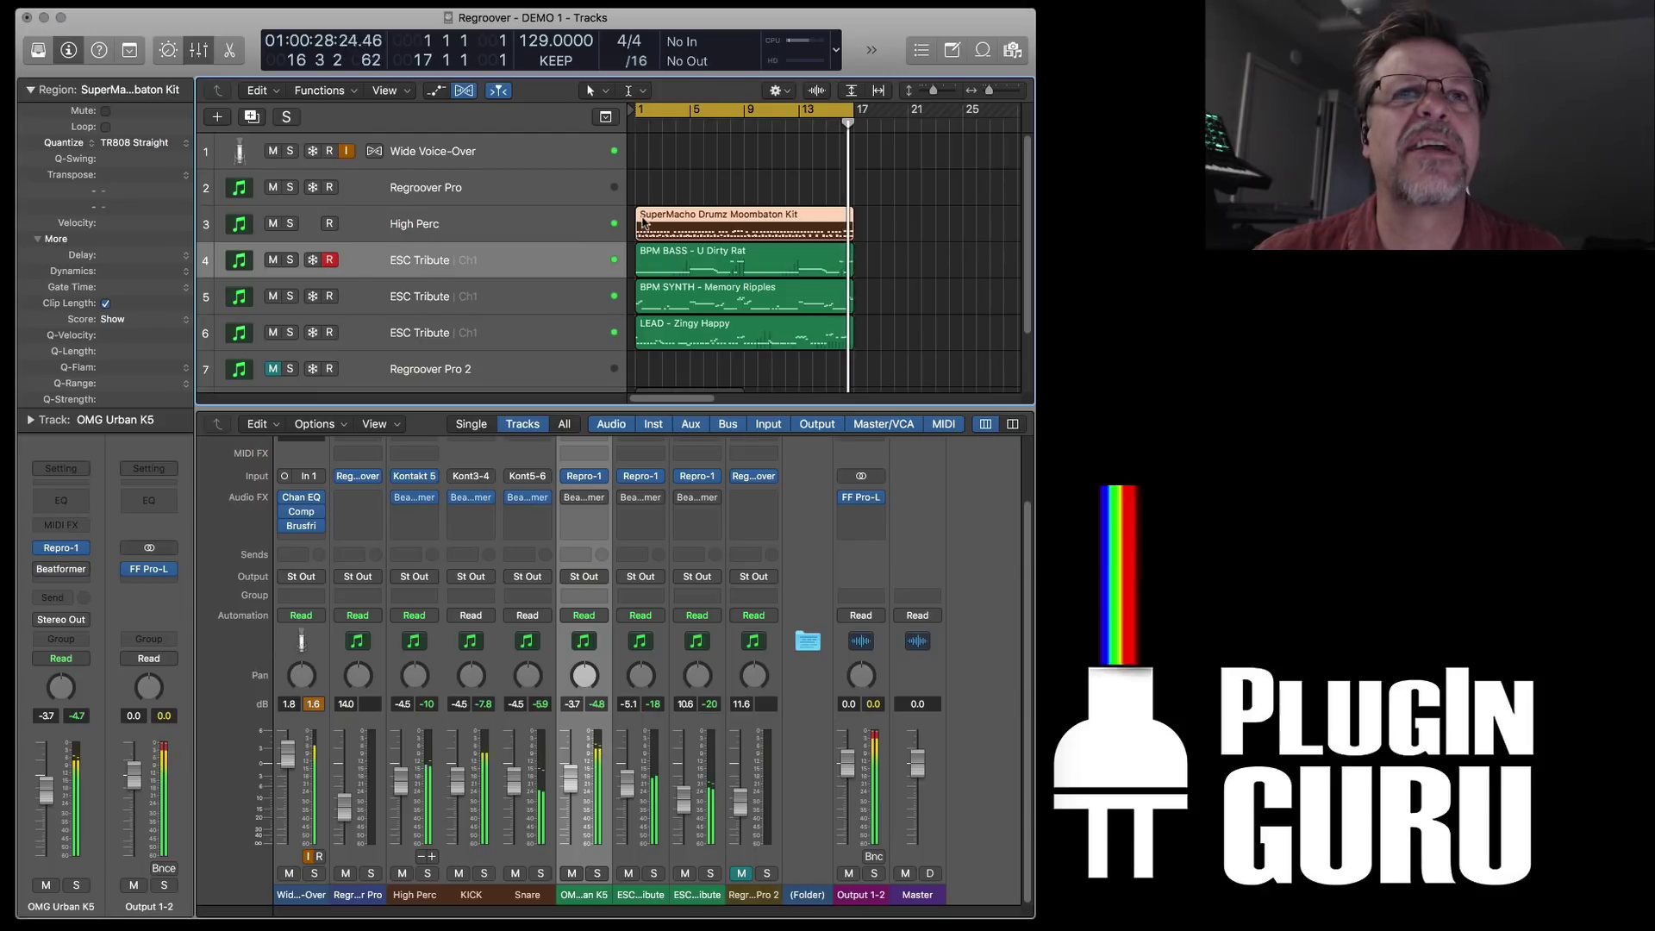
{"action": "key", "text": "ctrl+m"}
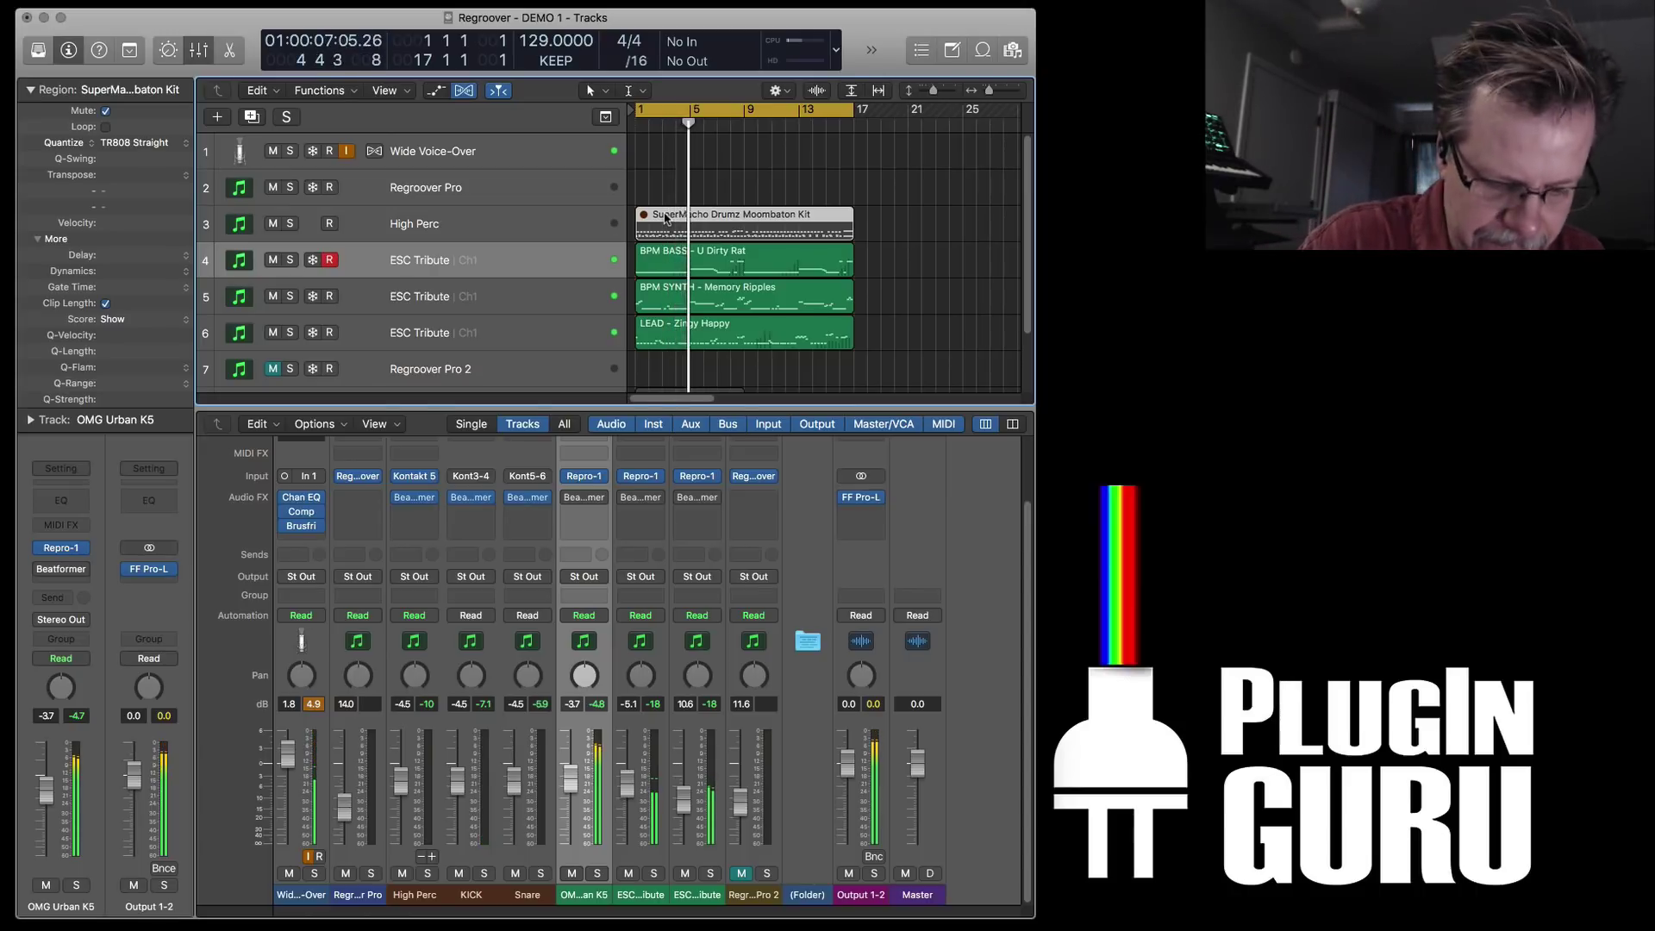
{"action": "key", "text": "m"}
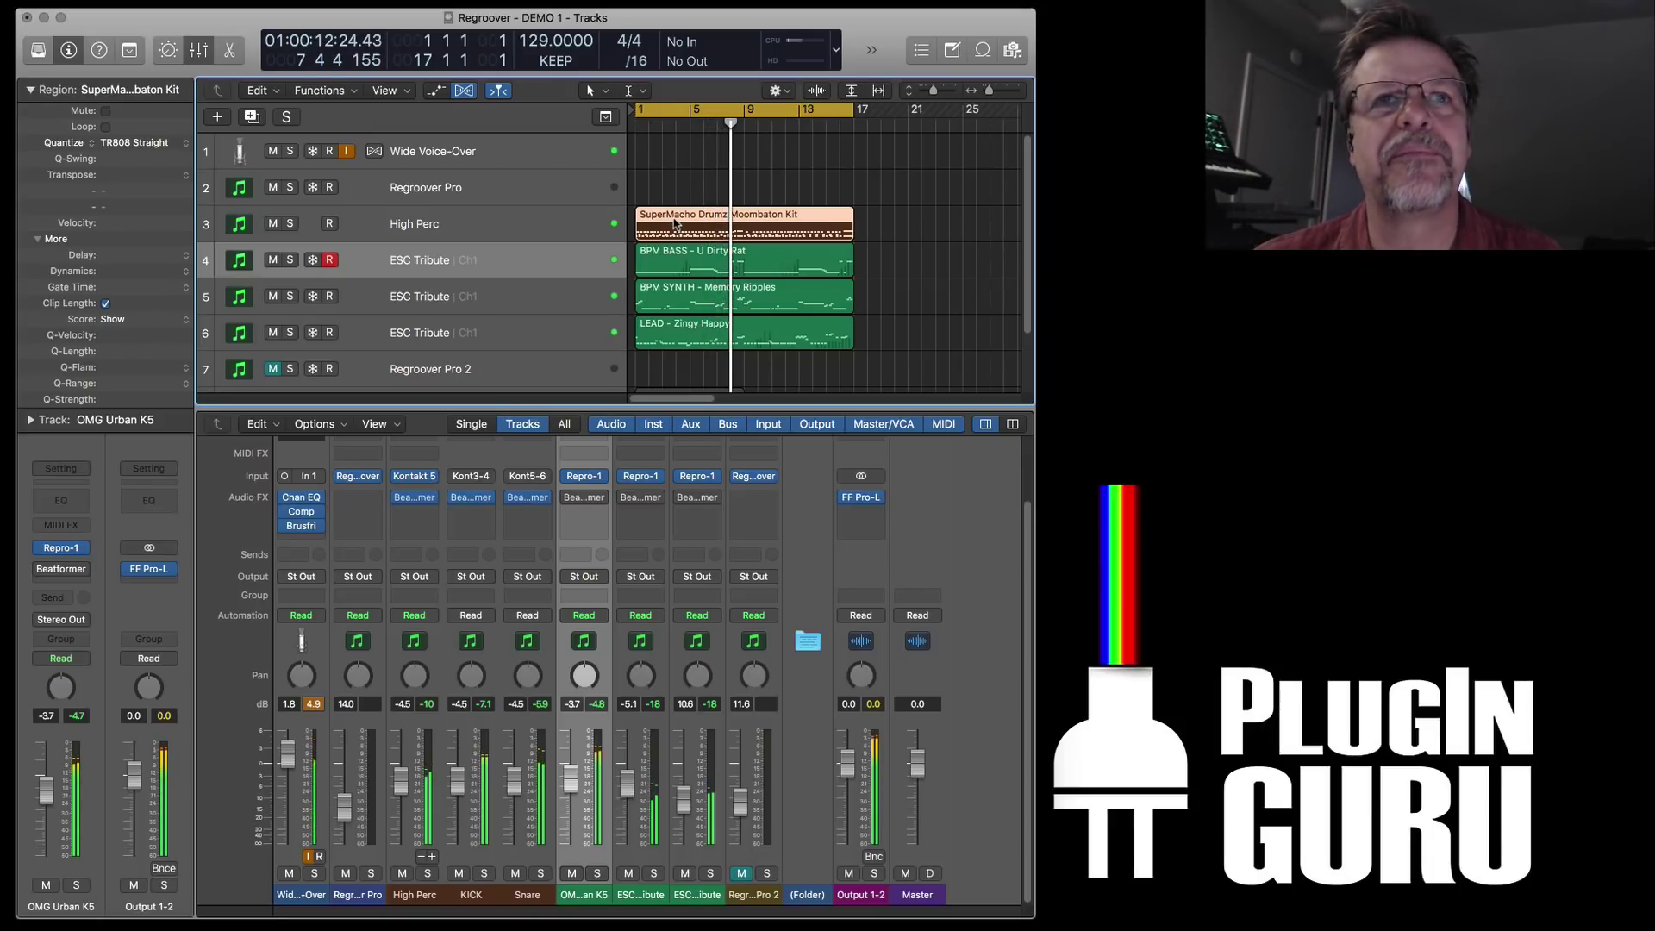
{"action": "left_click", "coordinate": [675, 224]}
{"action": "key", "text": "space"}
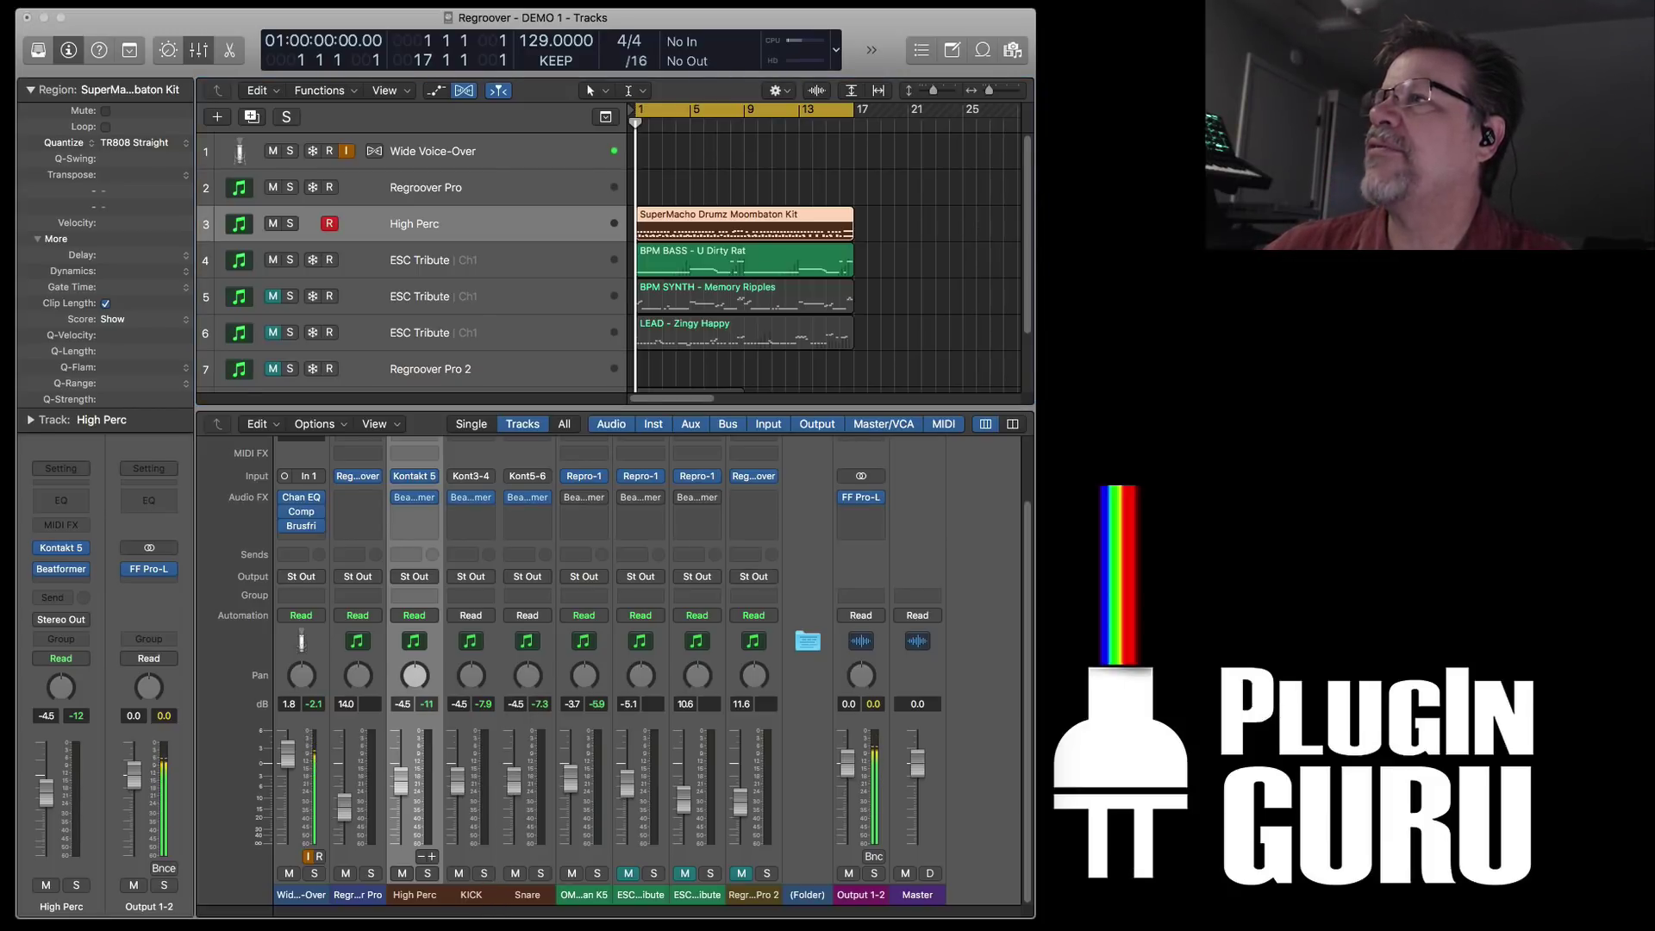
{"action": "left_click_drag", "start_coordinate": [1499, 156], "coordinate": [988, 154]}
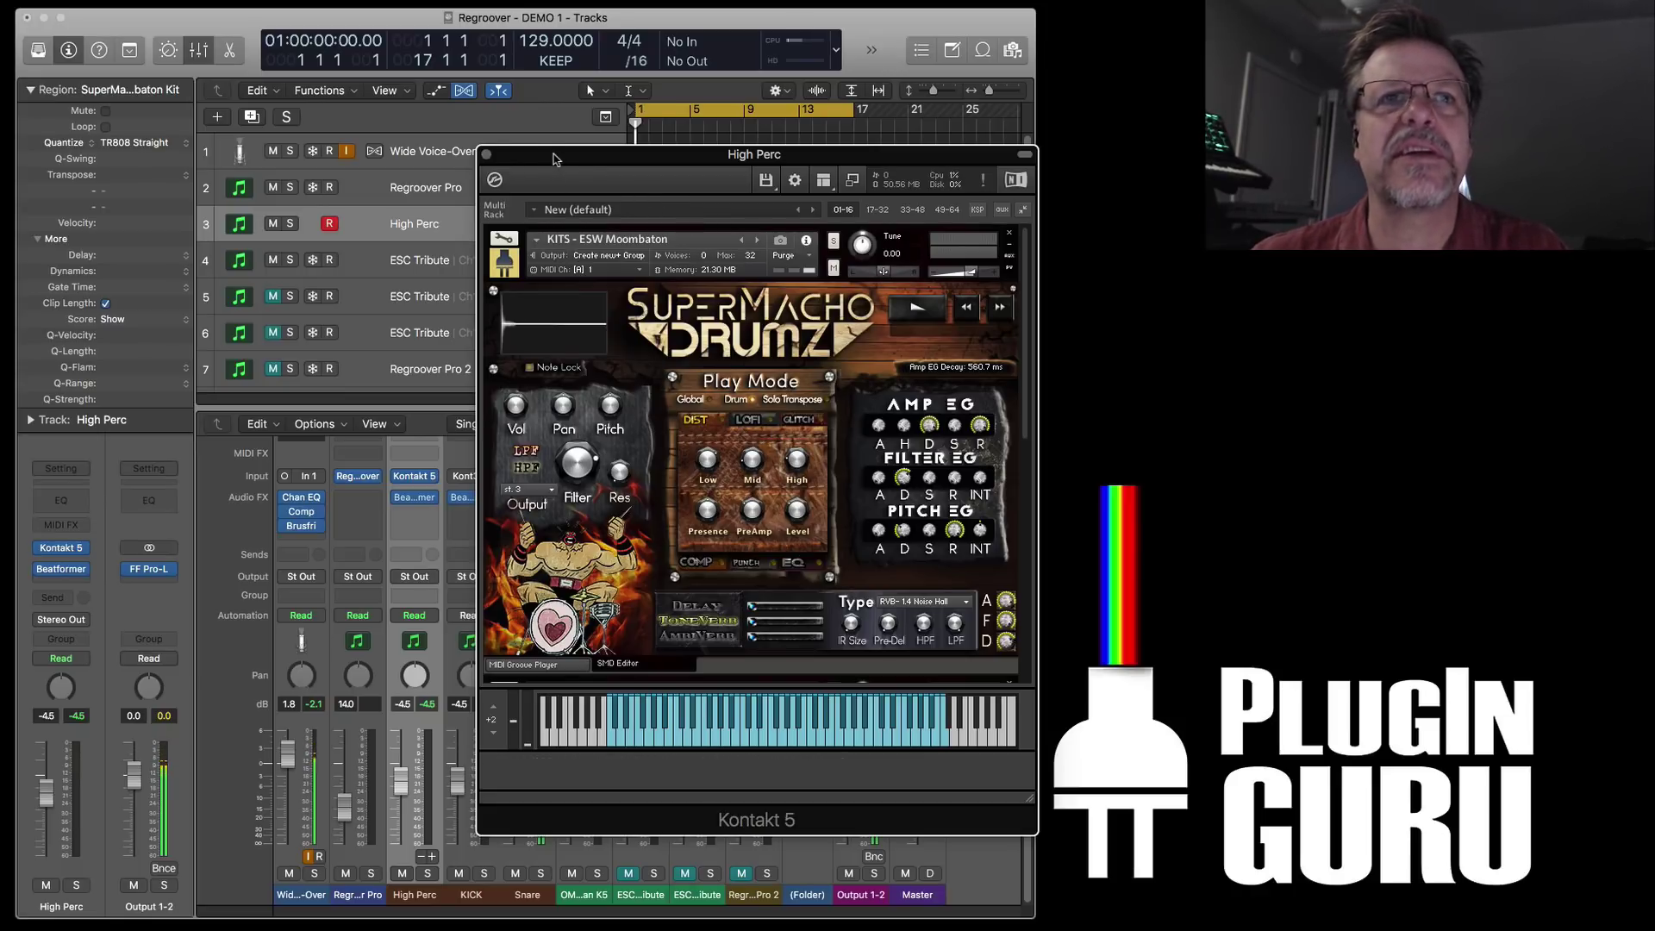
{"action": "left_click_drag", "start_coordinate": [559, 160], "coordinate": [1647, 164]}
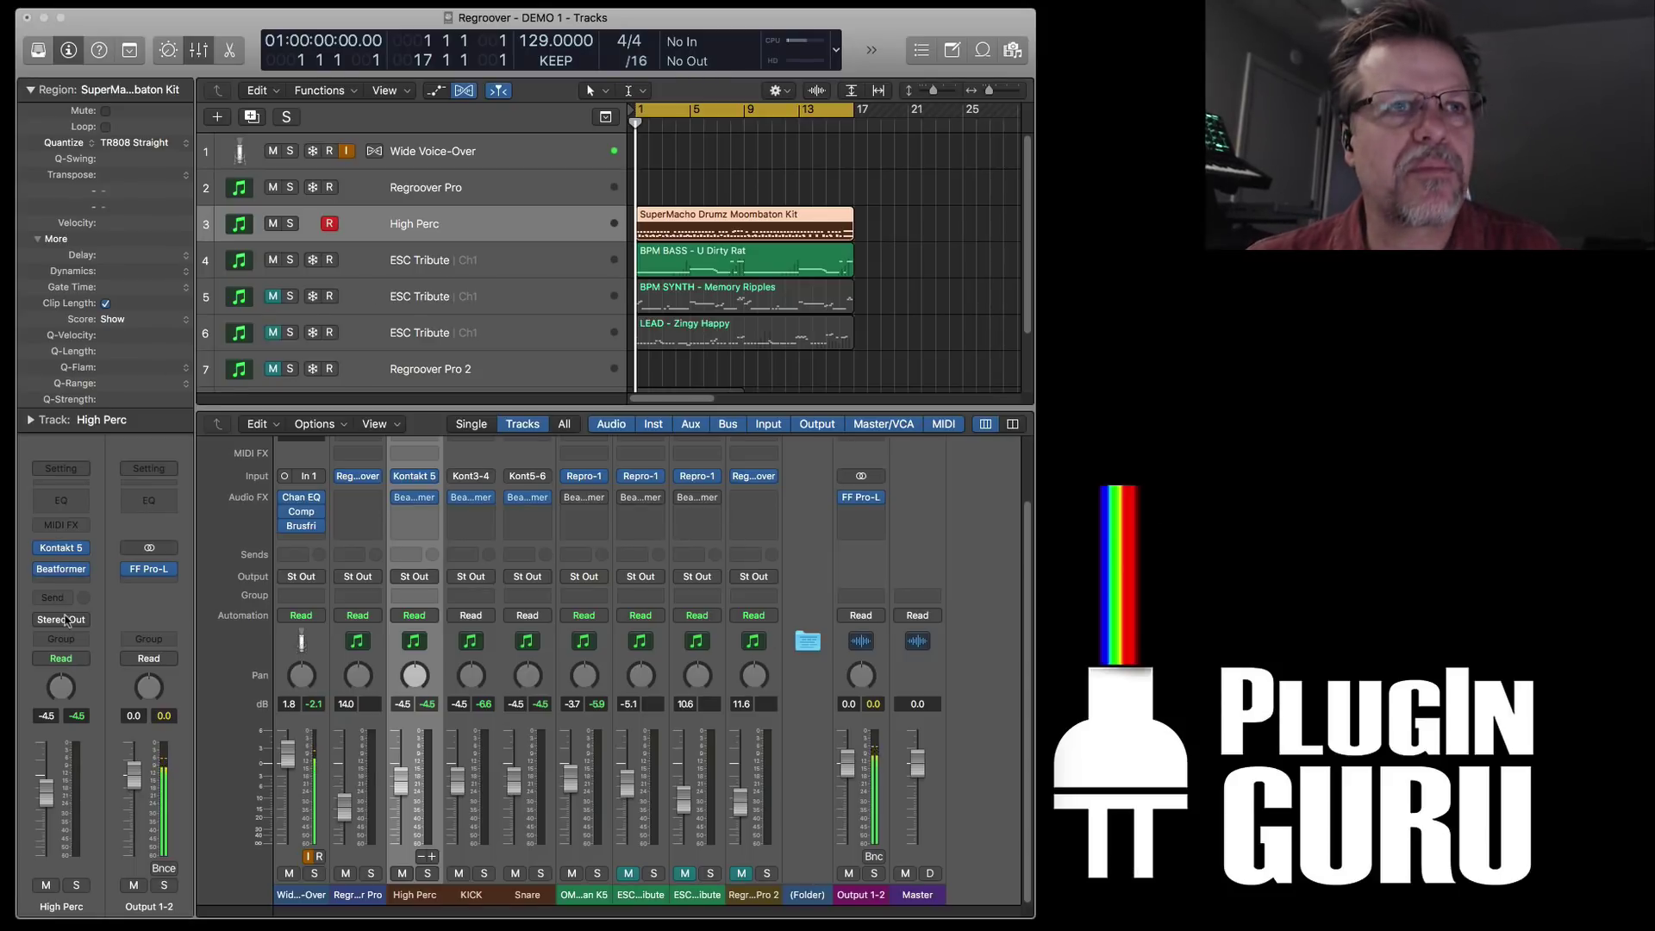
- Inspect the High Perc instrument's output format choices without changing them
{"action": "left_click", "coordinate": [87, 553]}
{"action": "mouse_move", "coordinate": [137, 495]}
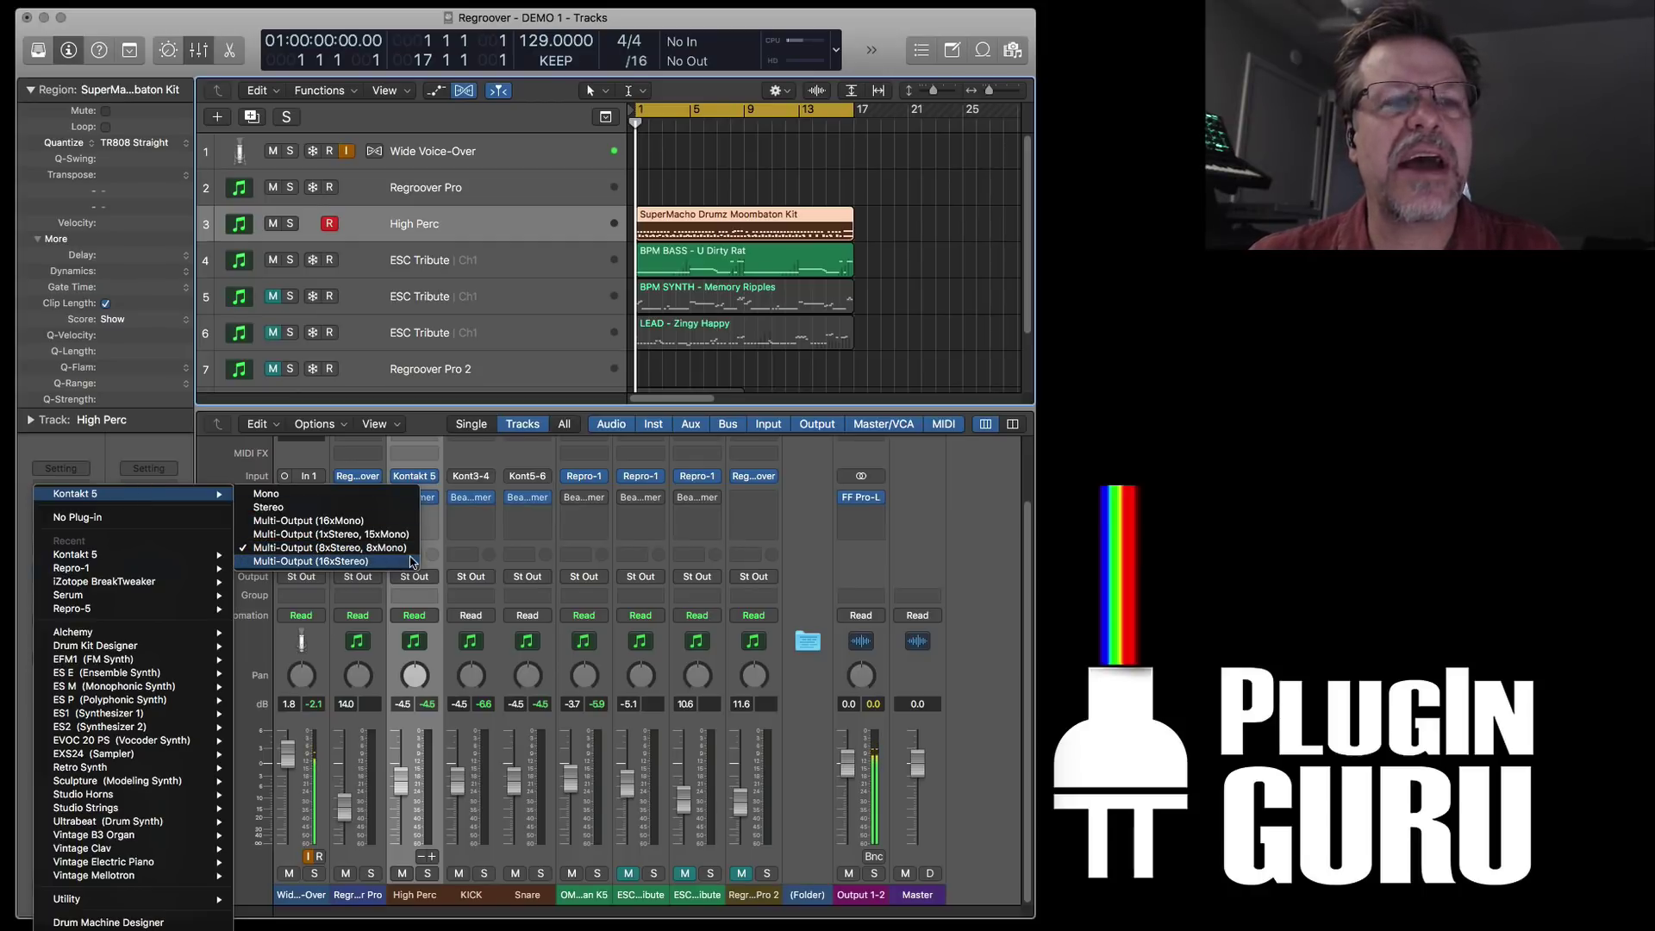
{"action": "key", "text": "Escape"}
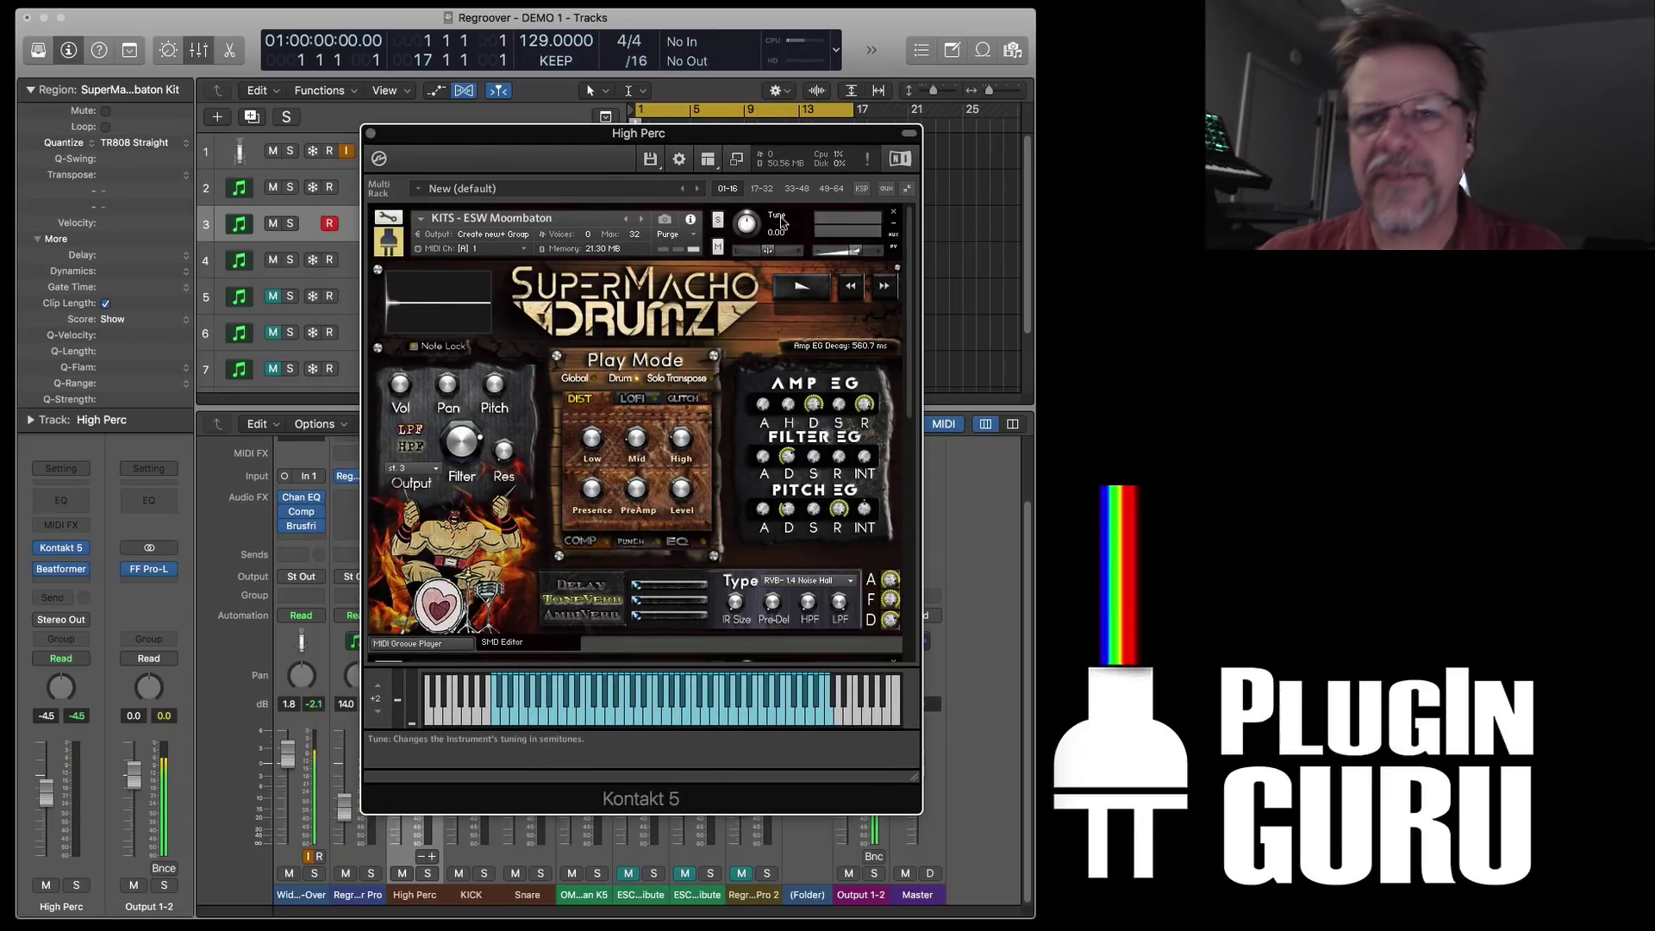
- Show Kontakt's output channel faders, then swap that section back for the info bar
{"action": "left_click", "coordinate": [711, 162]}
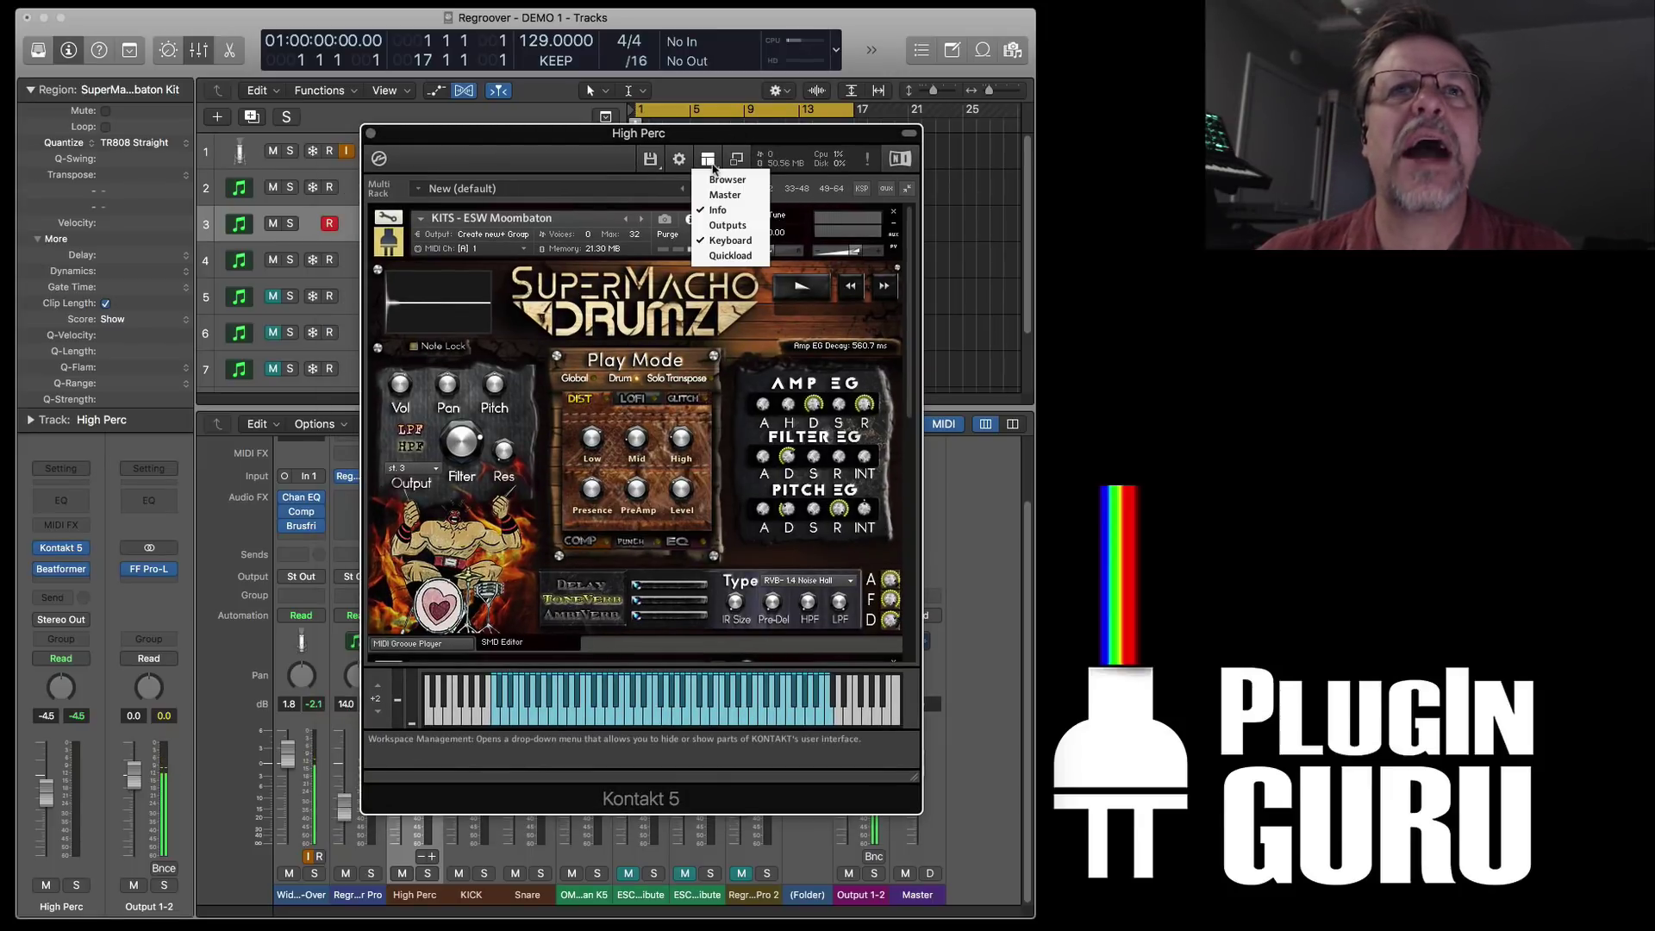
{"action": "left_click", "coordinate": [727, 225]}
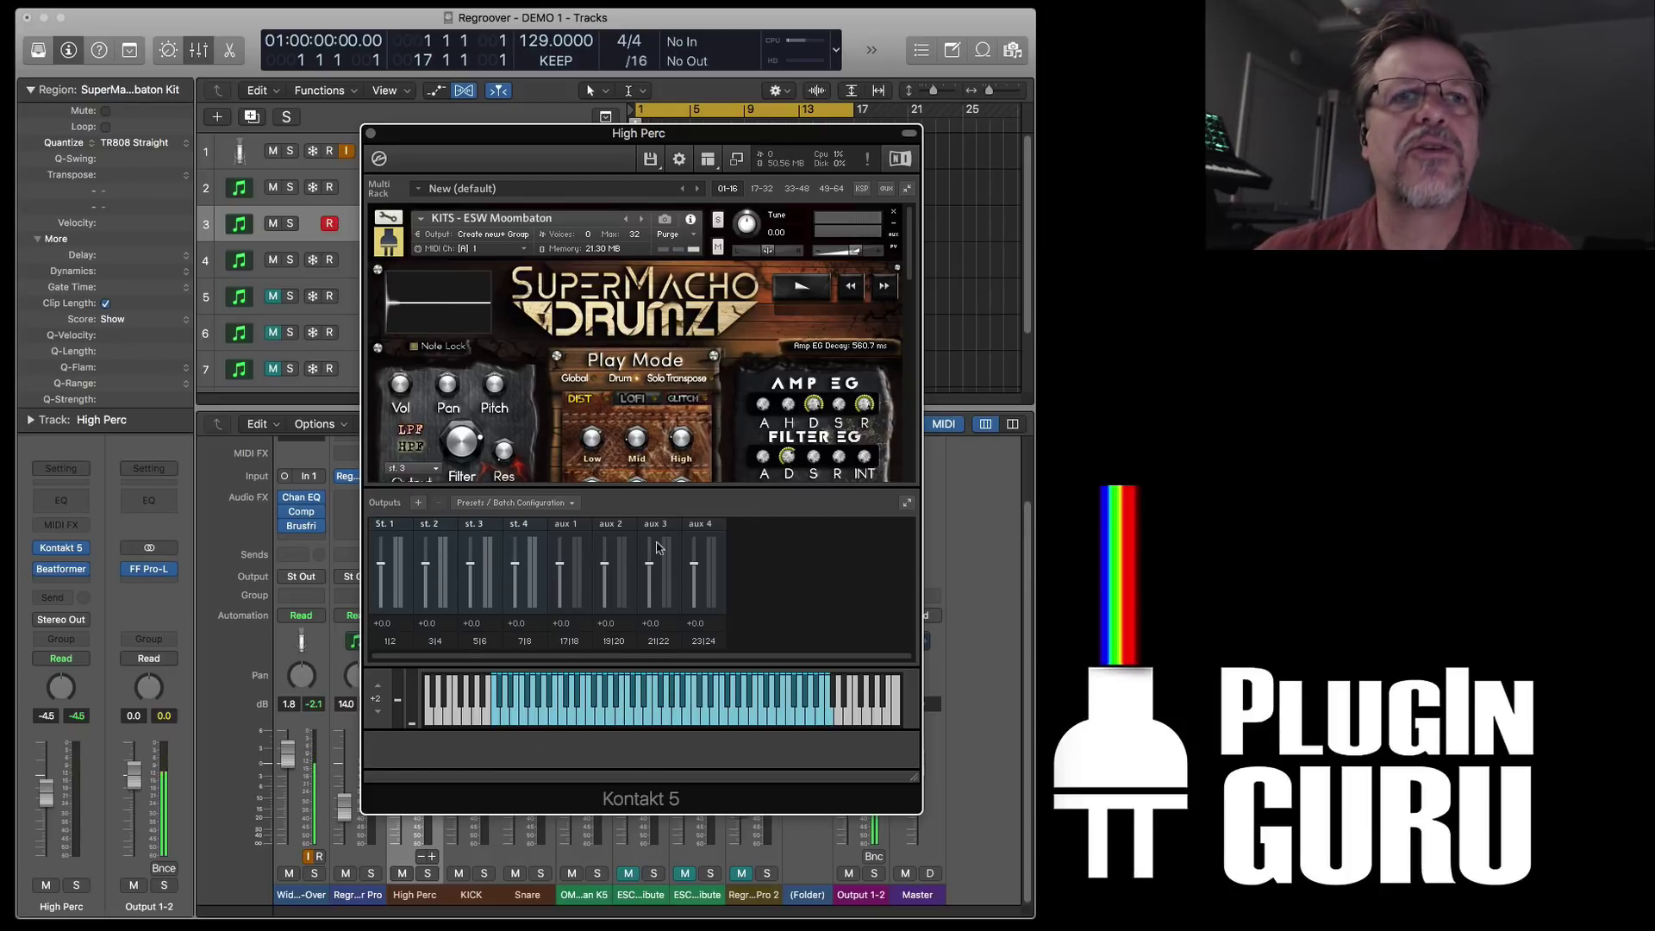
{"action": "left_click", "coordinate": [737, 162]}
{"action": "left_click", "coordinate": [726, 160]}
{"action": "left_click", "coordinate": [707, 158]}
{"action": "left_click", "coordinate": [735, 235]}
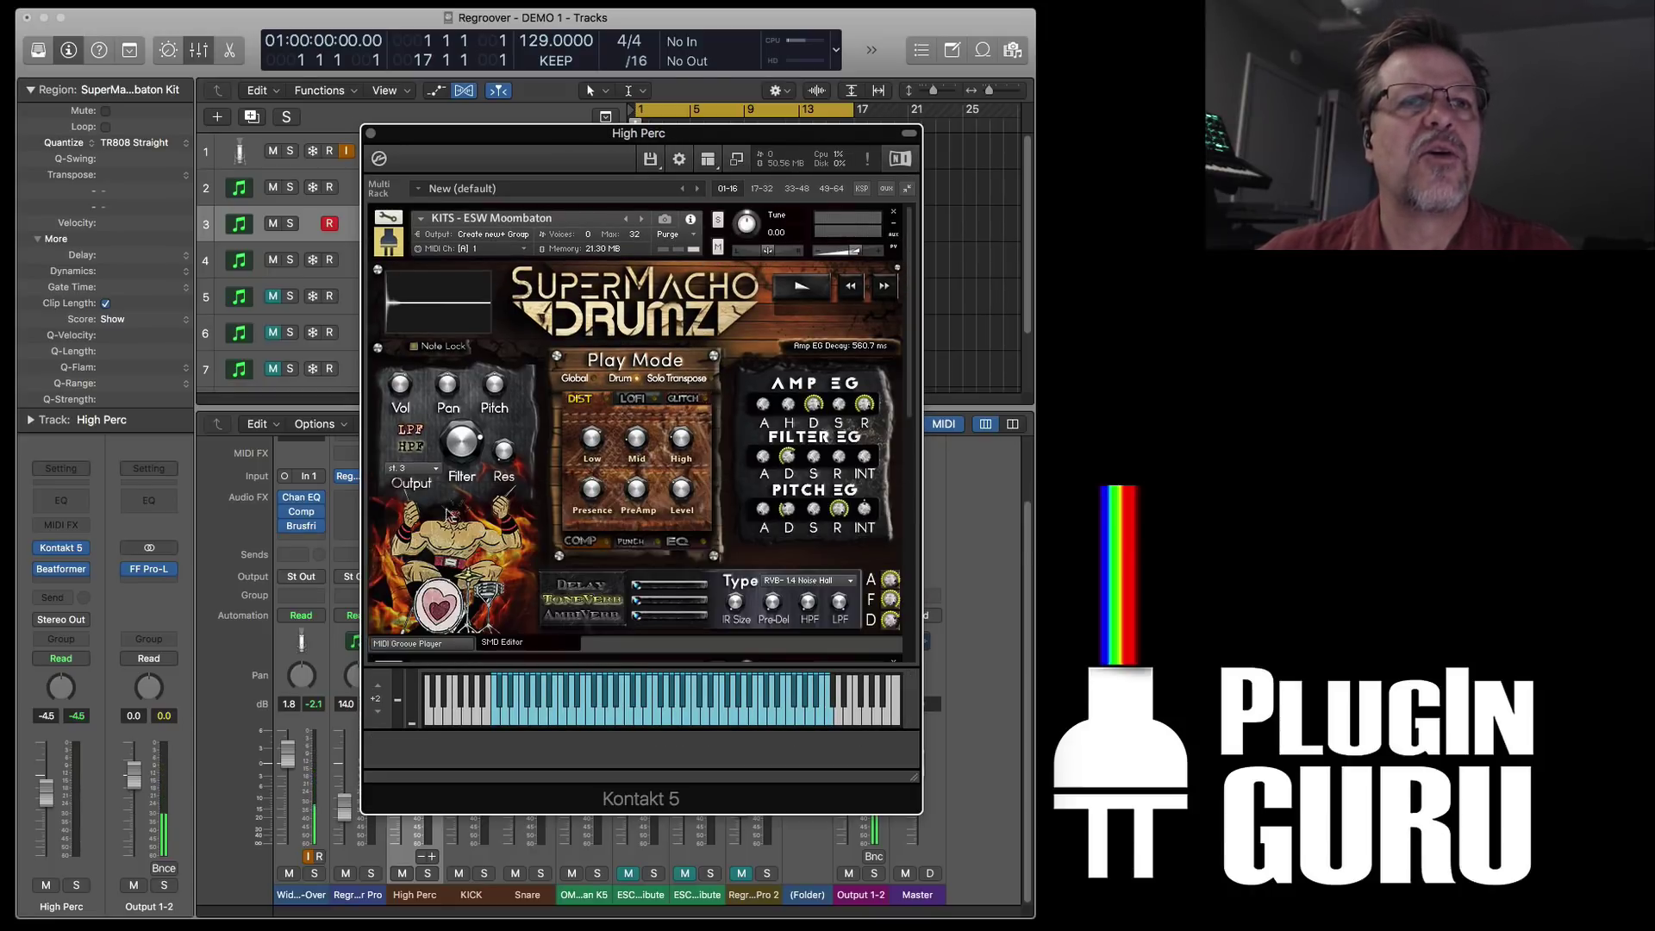
- Confirm the drum kit's output stays on Limiter MIX, then move and close the Kontakt window
{"action": "left_click", "coordinate": [427, 470]}
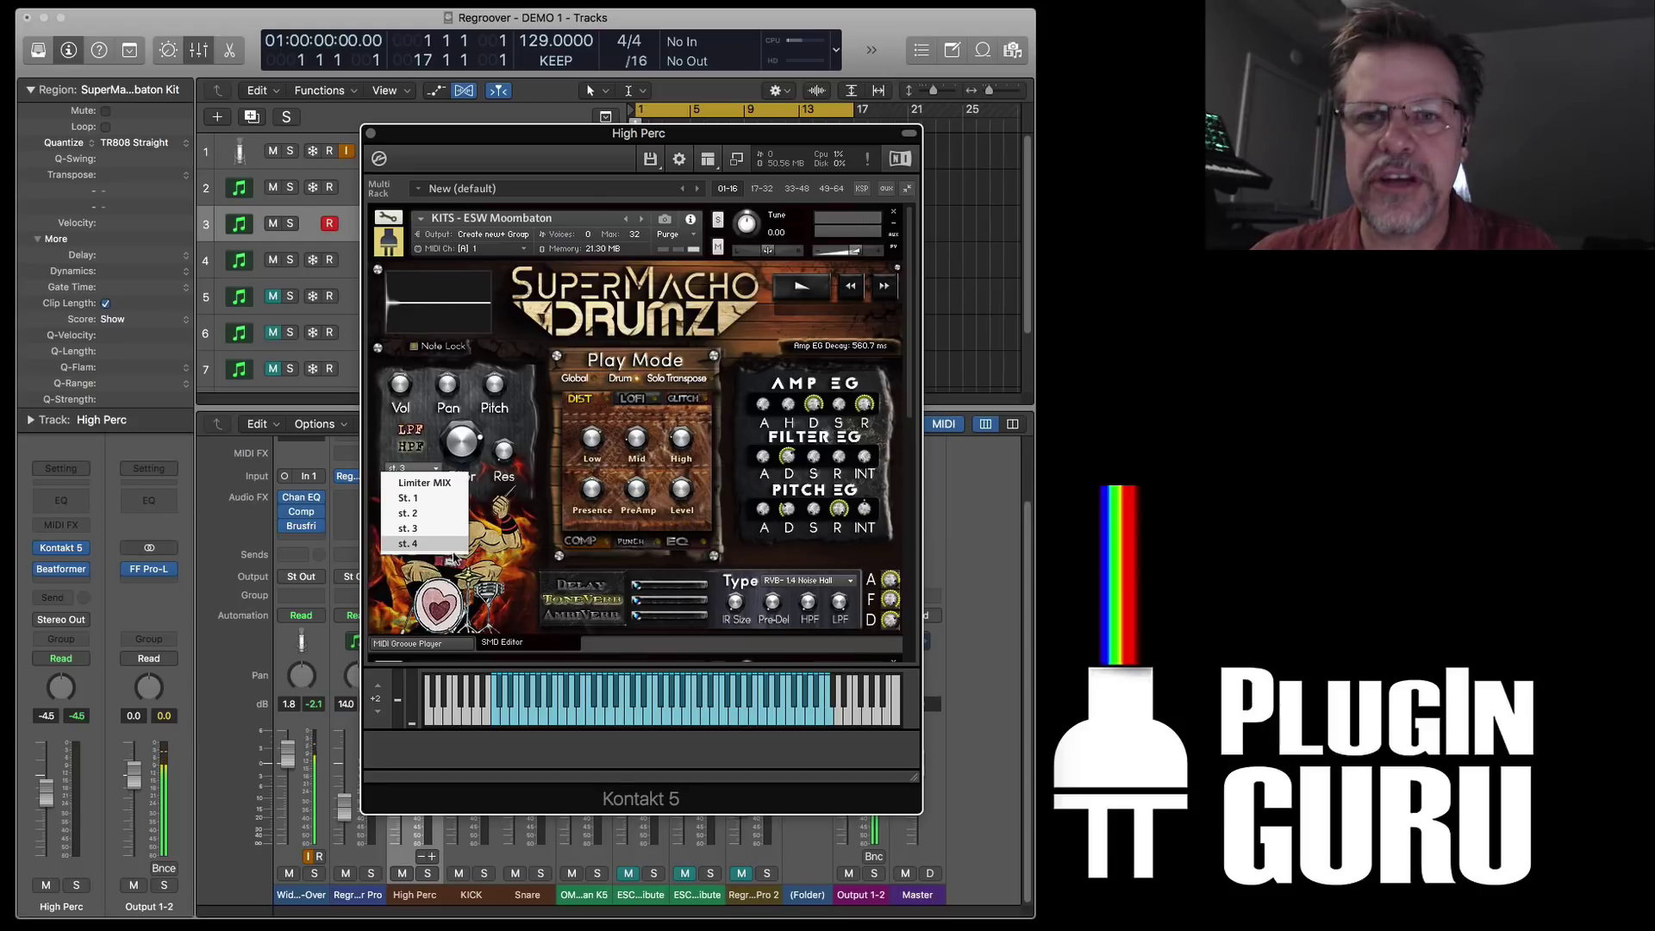
{"action": "left_click", "coordinate": [529, 517]}
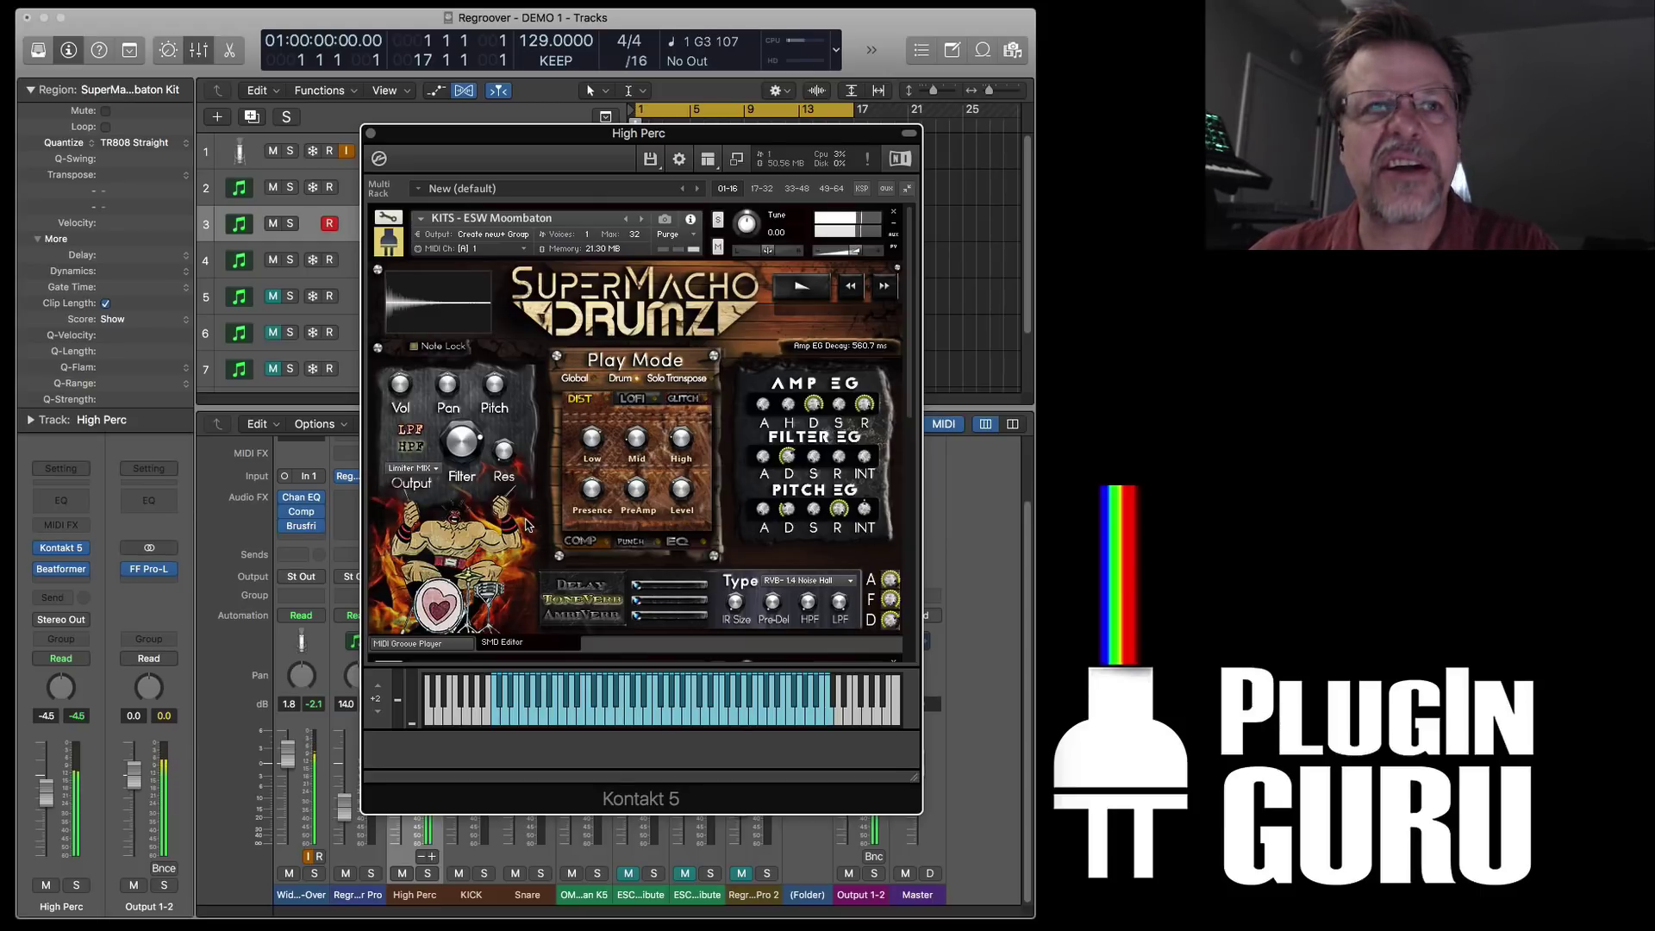
{"action": "left_click", "coordinate": [397, 470]}
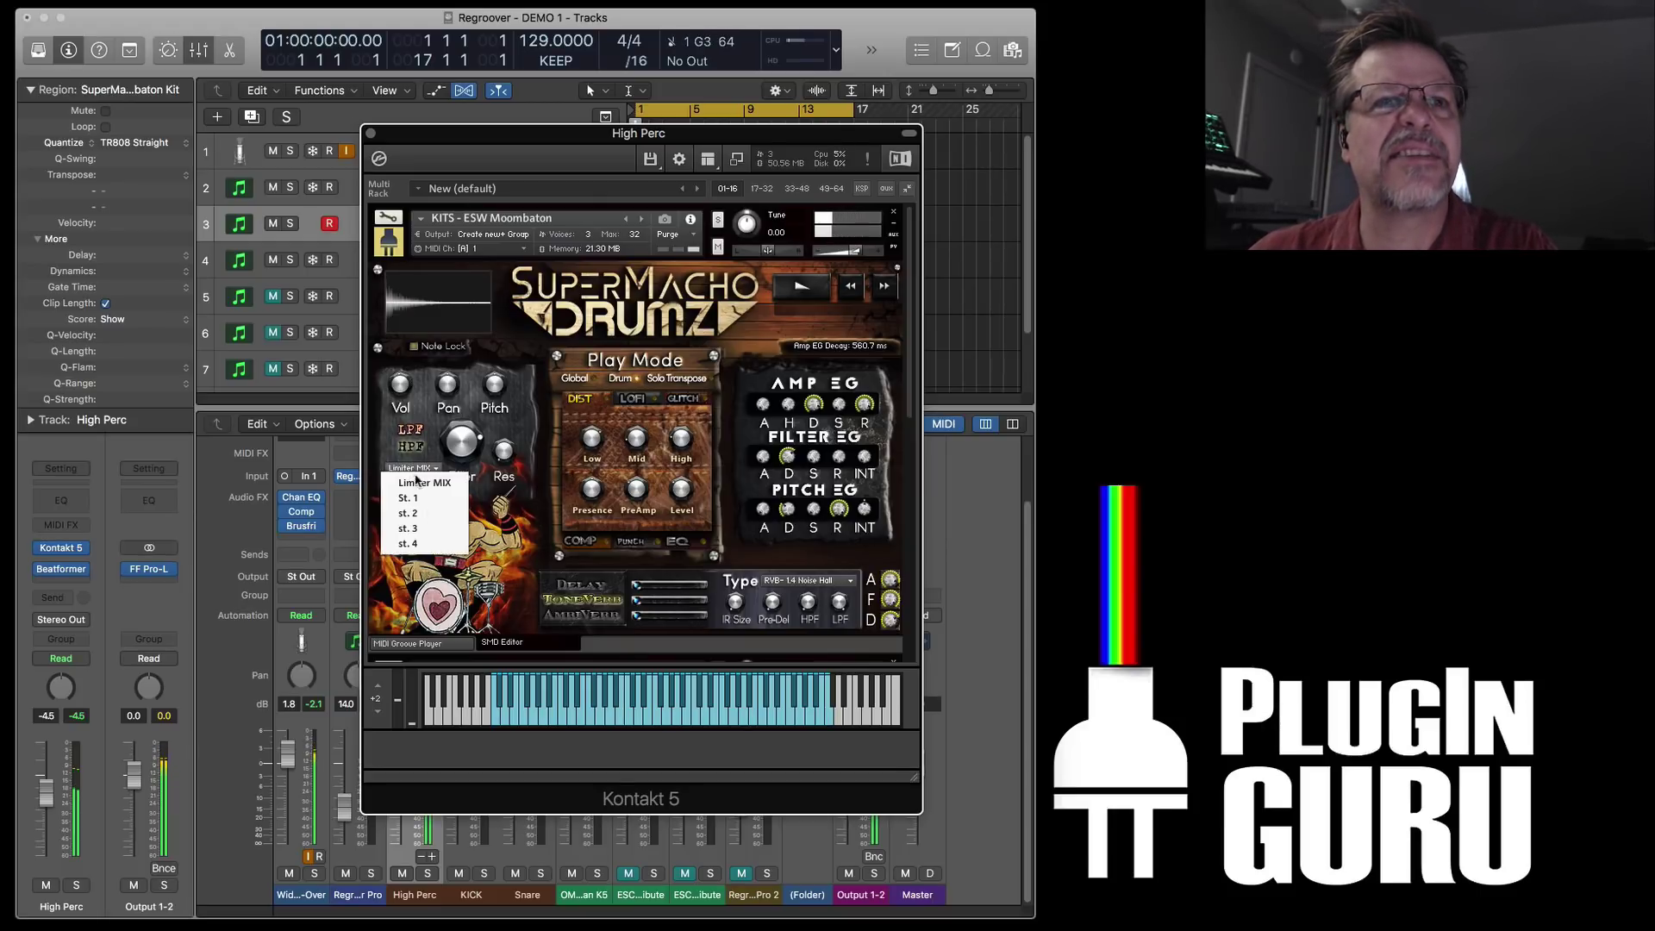
{"action": "left_click", "coordinate": [561, 559]}
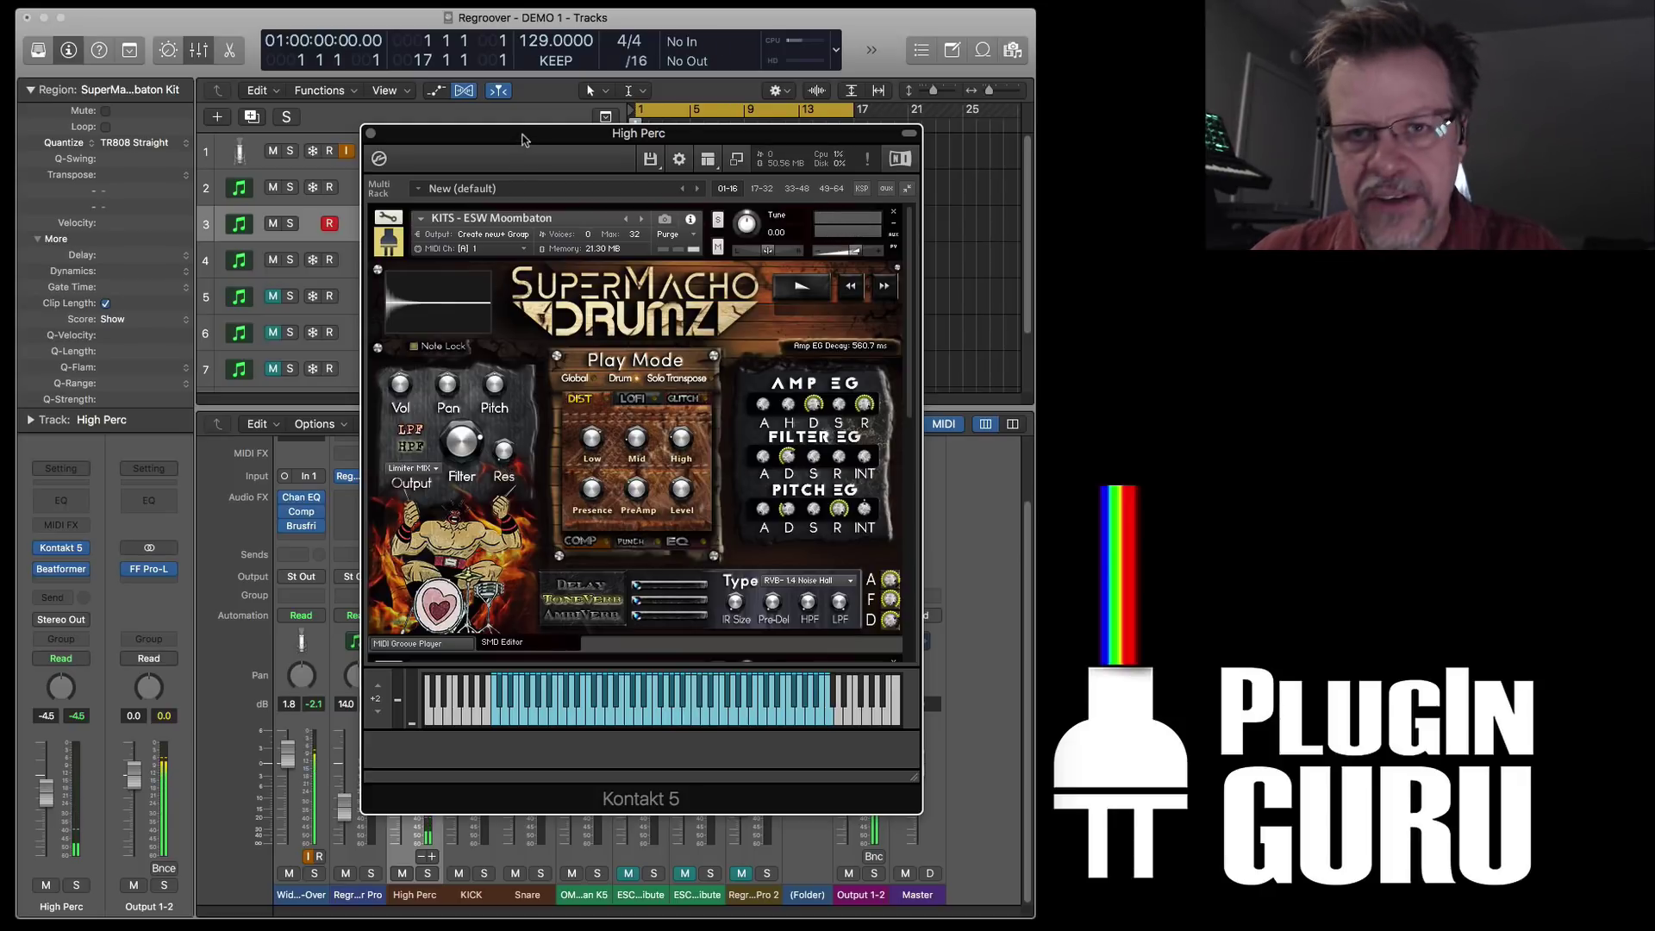
{"action": "left_click_drag", "start_coordinate": [525, 138], "coordinate": [579, 117]}
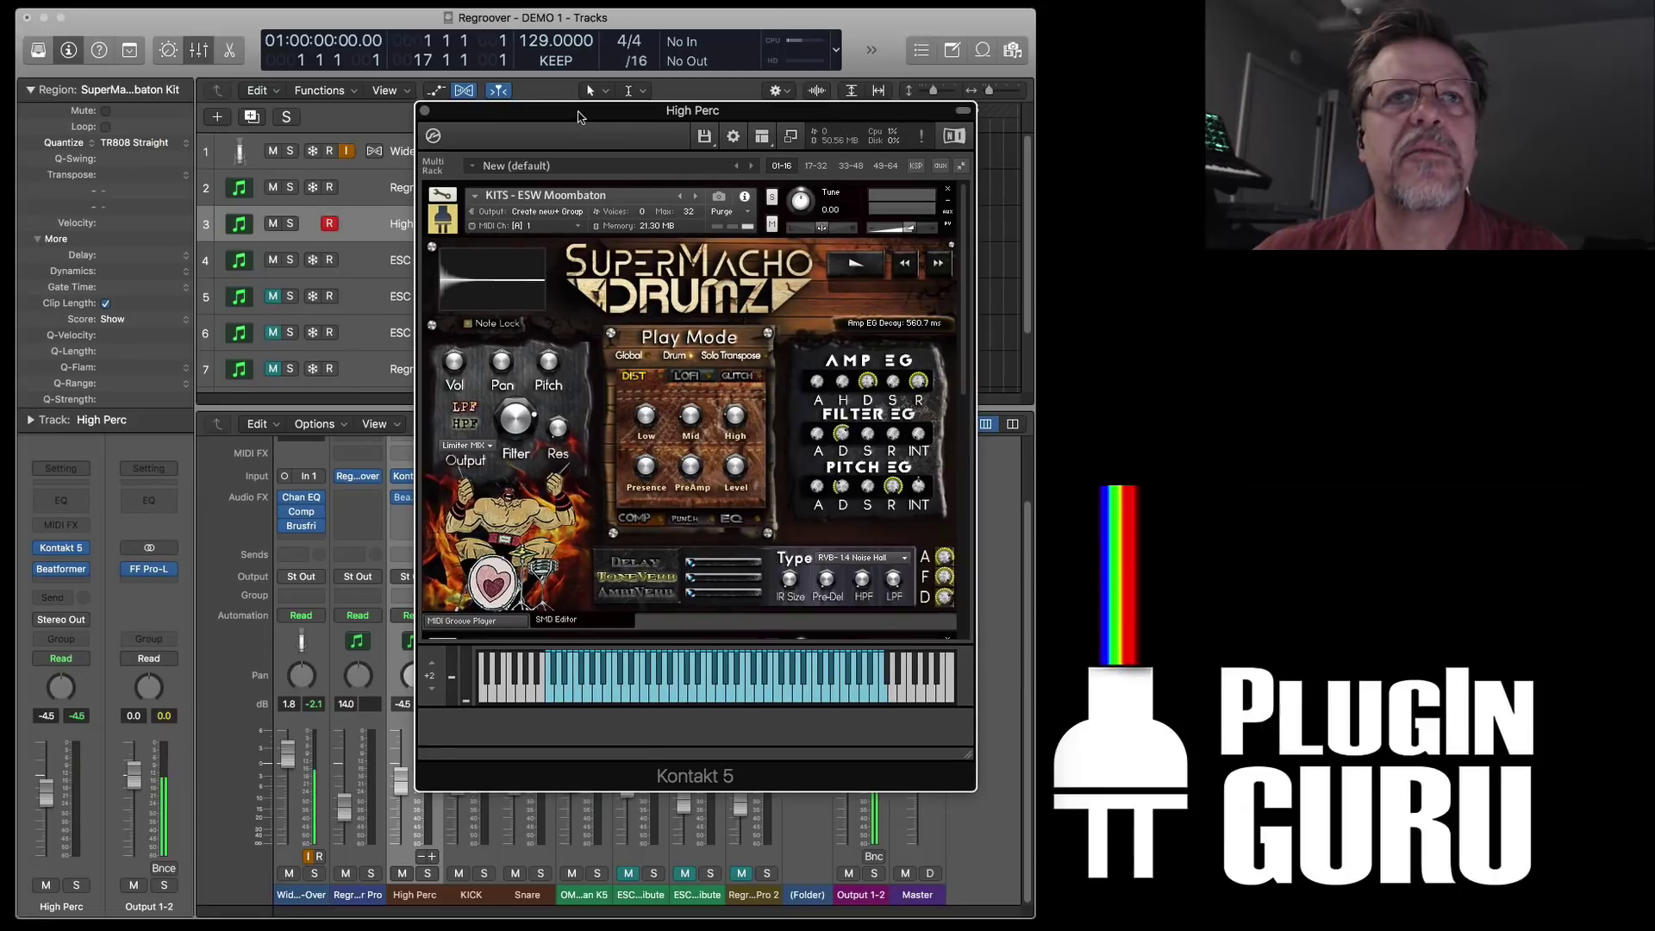
{"action": "left_click", "coordinate": [426, 113]}
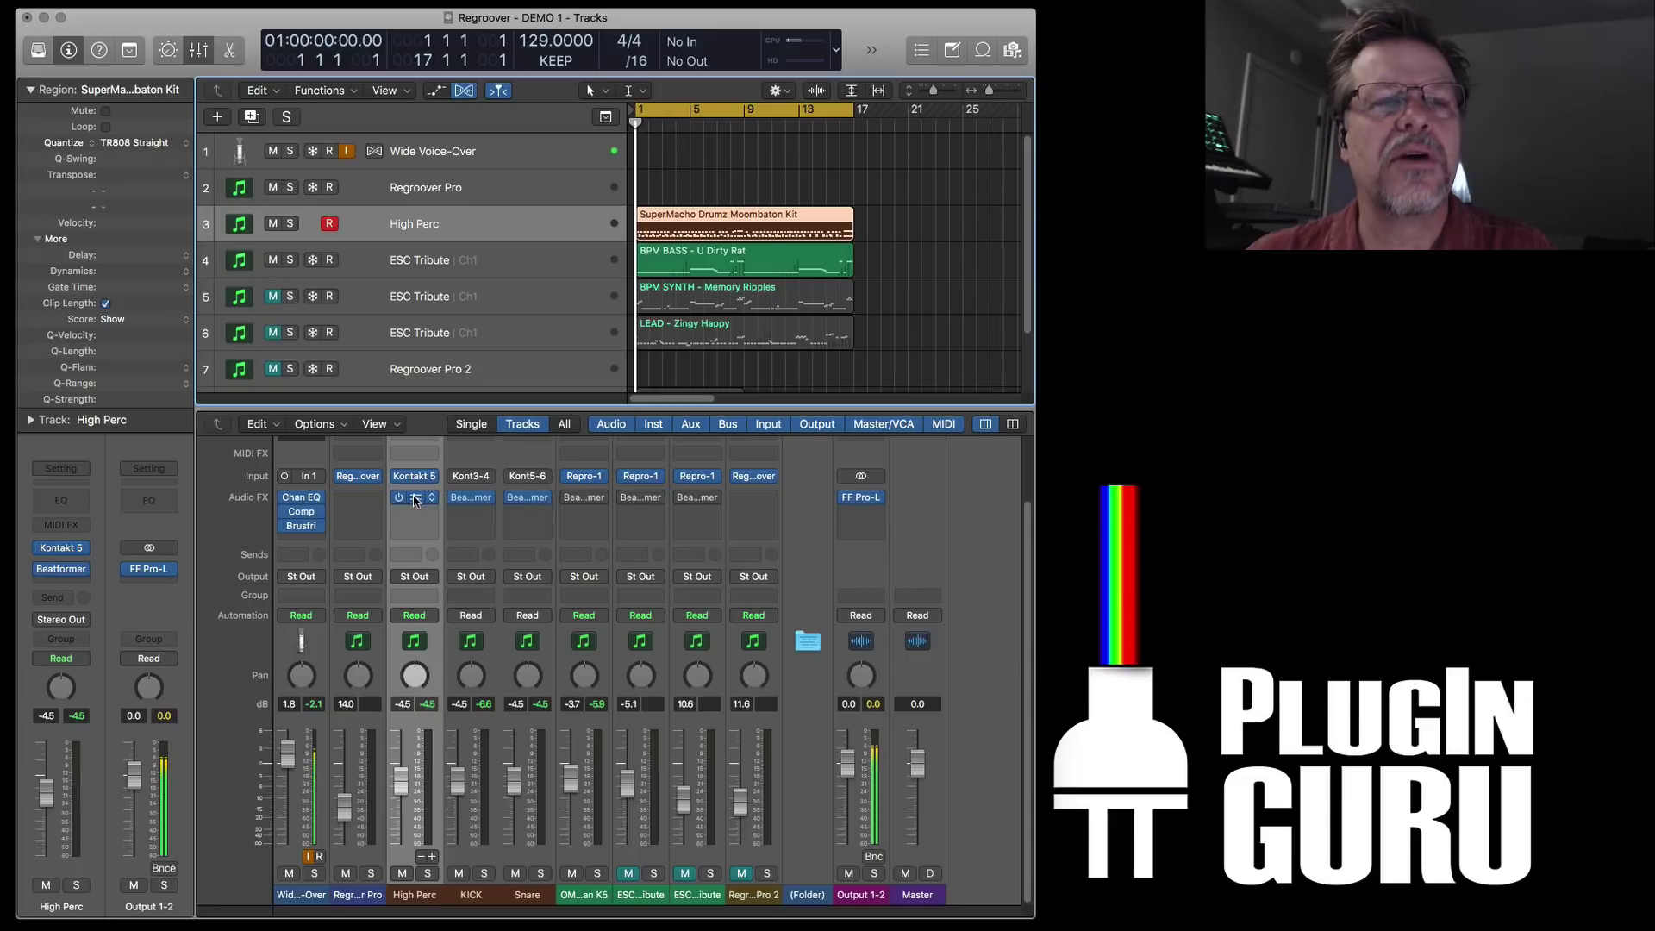
- Open the Snare Beatformer, start playback, reposition its window, and solo the Snare channel
{"action": "left_click", "coordinate": [527, 499]}
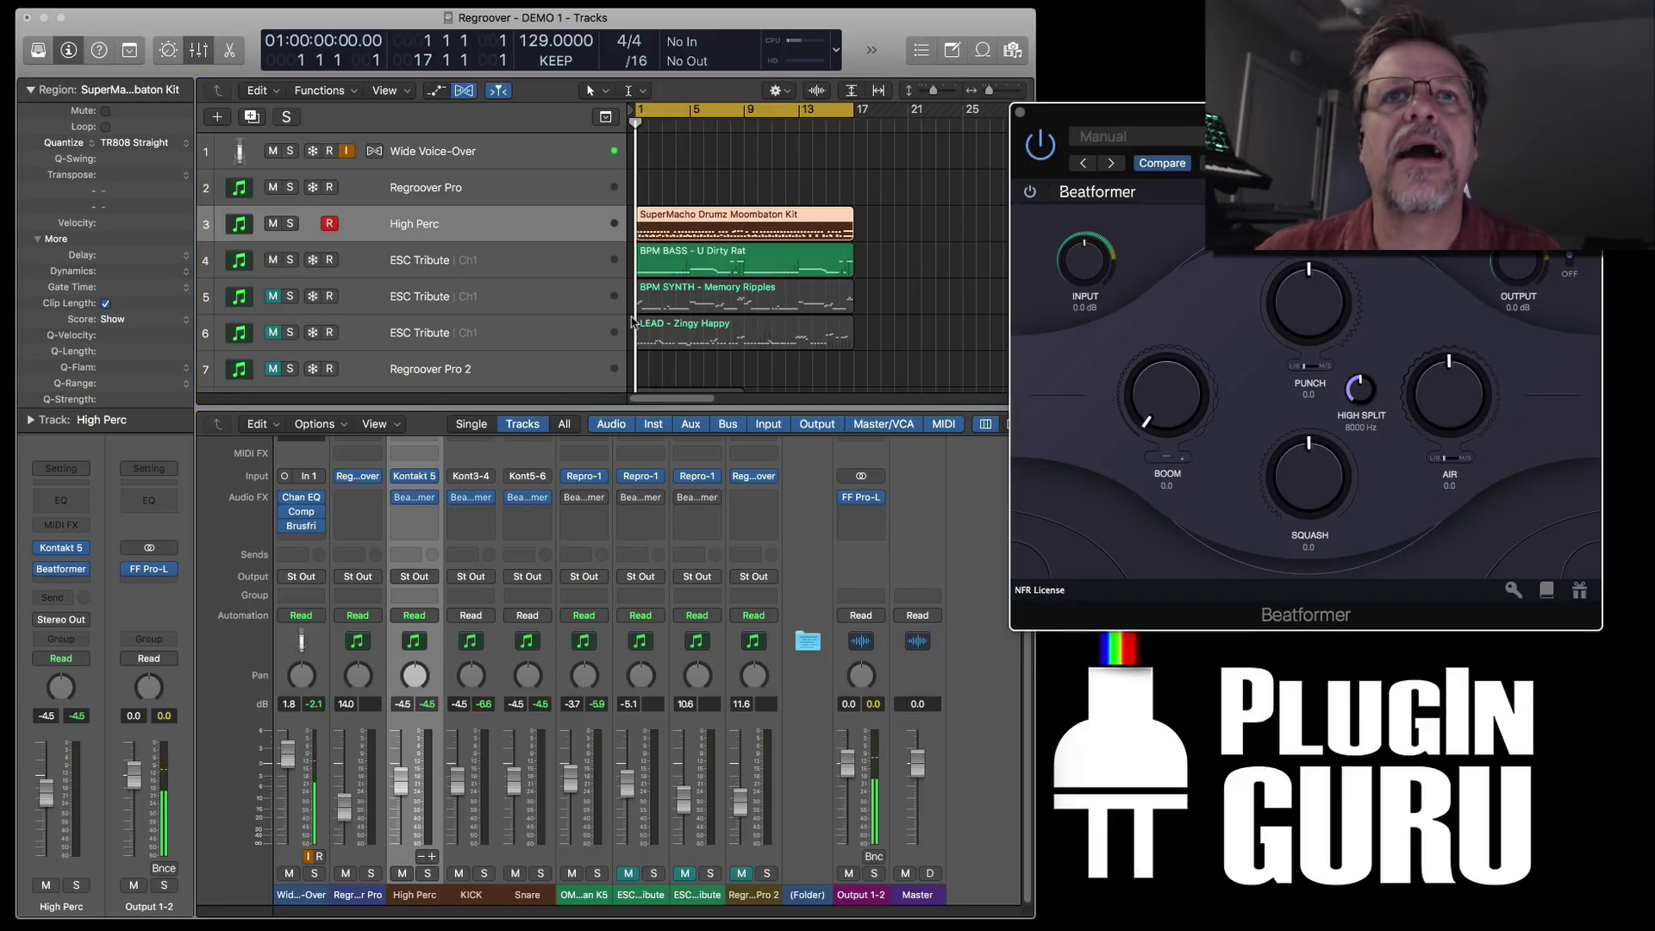
{"action": "left_click", "coordinate": [947, 362]}
{"action": "key", "text": "space"}
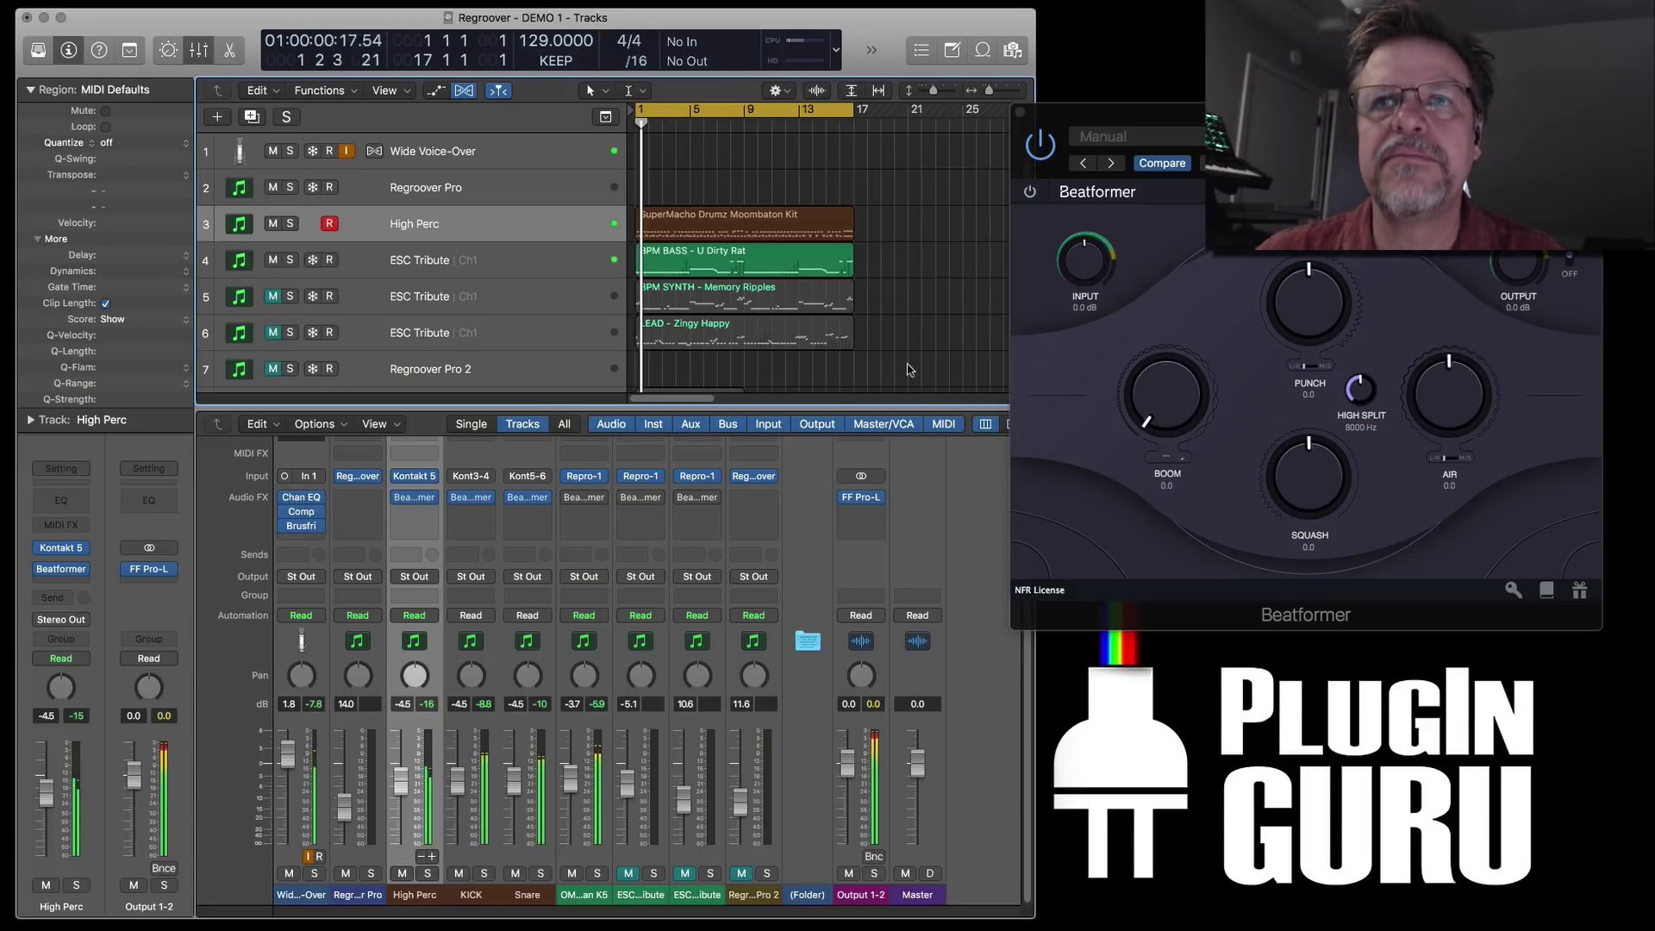
{"action": "left_click_drag", "start_coordinate": [1464, 139], "coordinate": [903, 430]}
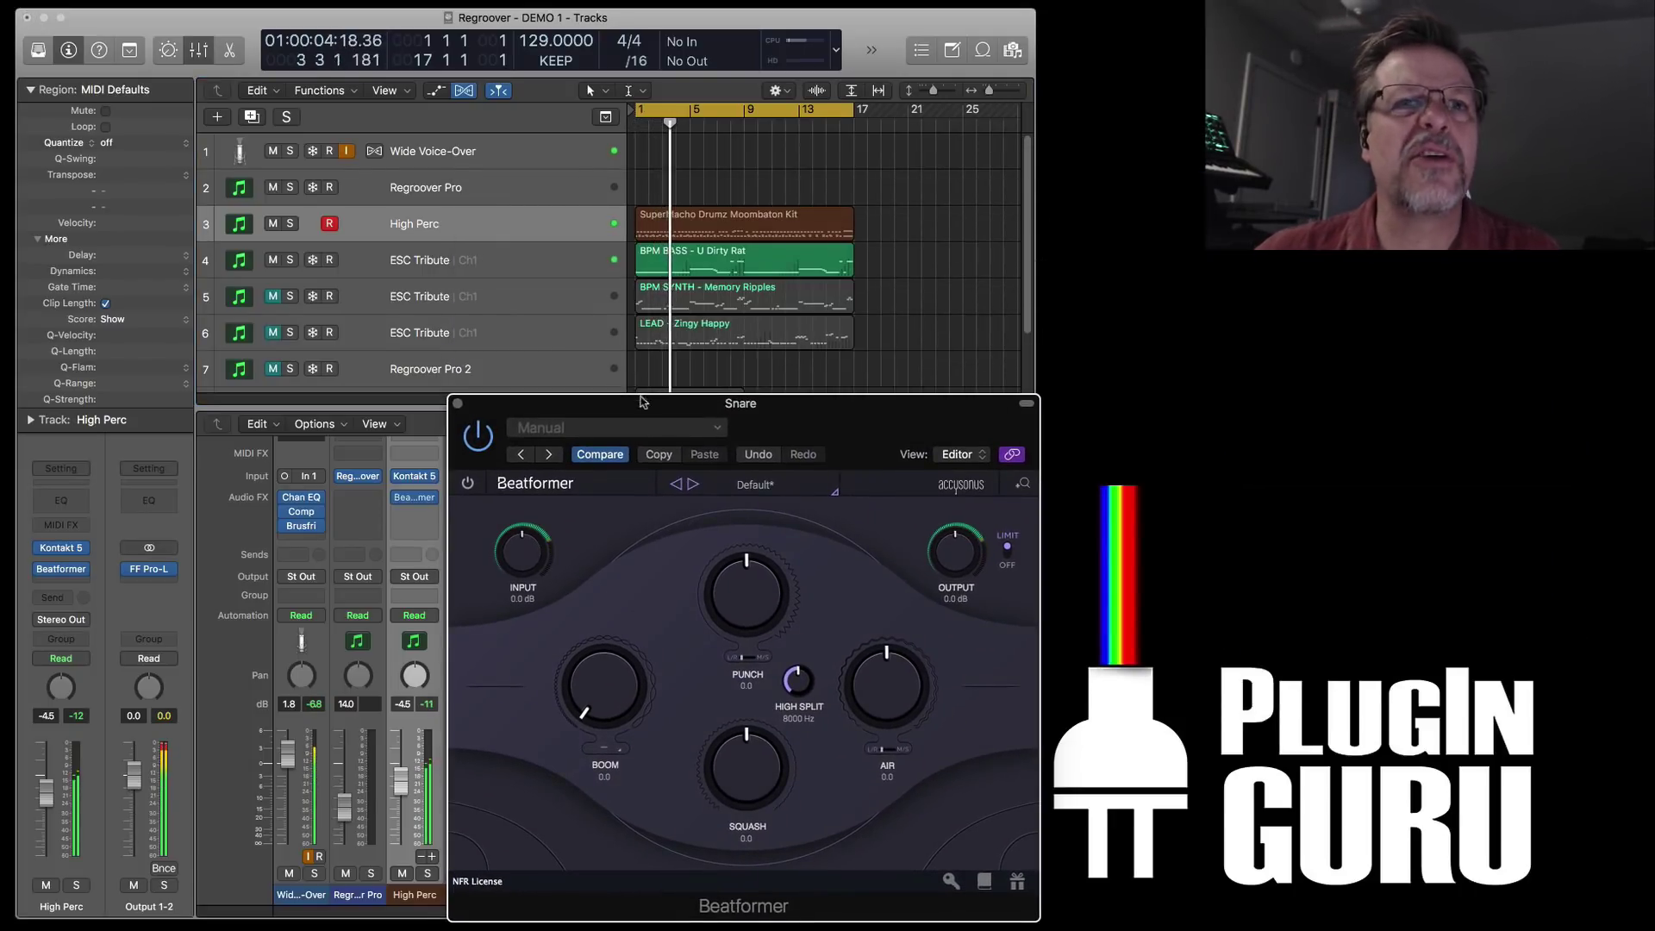
{"action": "left_click_drag", "start_coordinate": [663, 404], "coordinate": [847, 340]}
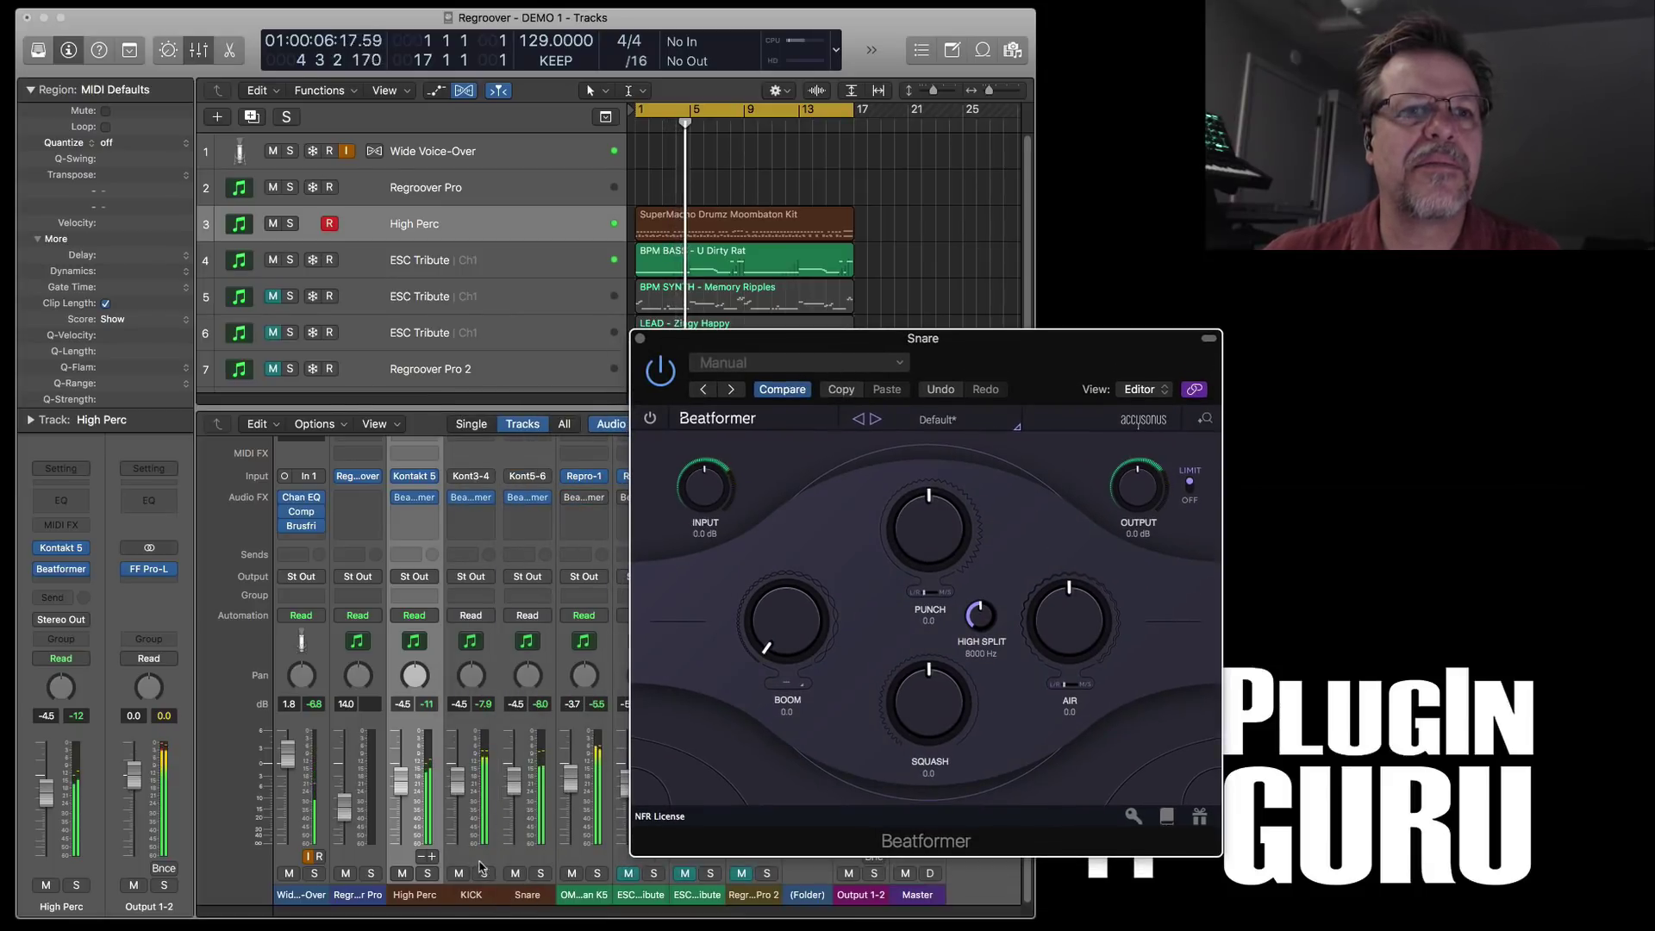
{"action": "left_click", "coordinate": [541, 873]}
- Nudge Snare Punch up and Squash to 4.7, then unsolo Snare and Wide Voice-Over
{"action": "left_click_drag", "start_coordinate": [920, 596], "coordinate": [920, 564]}
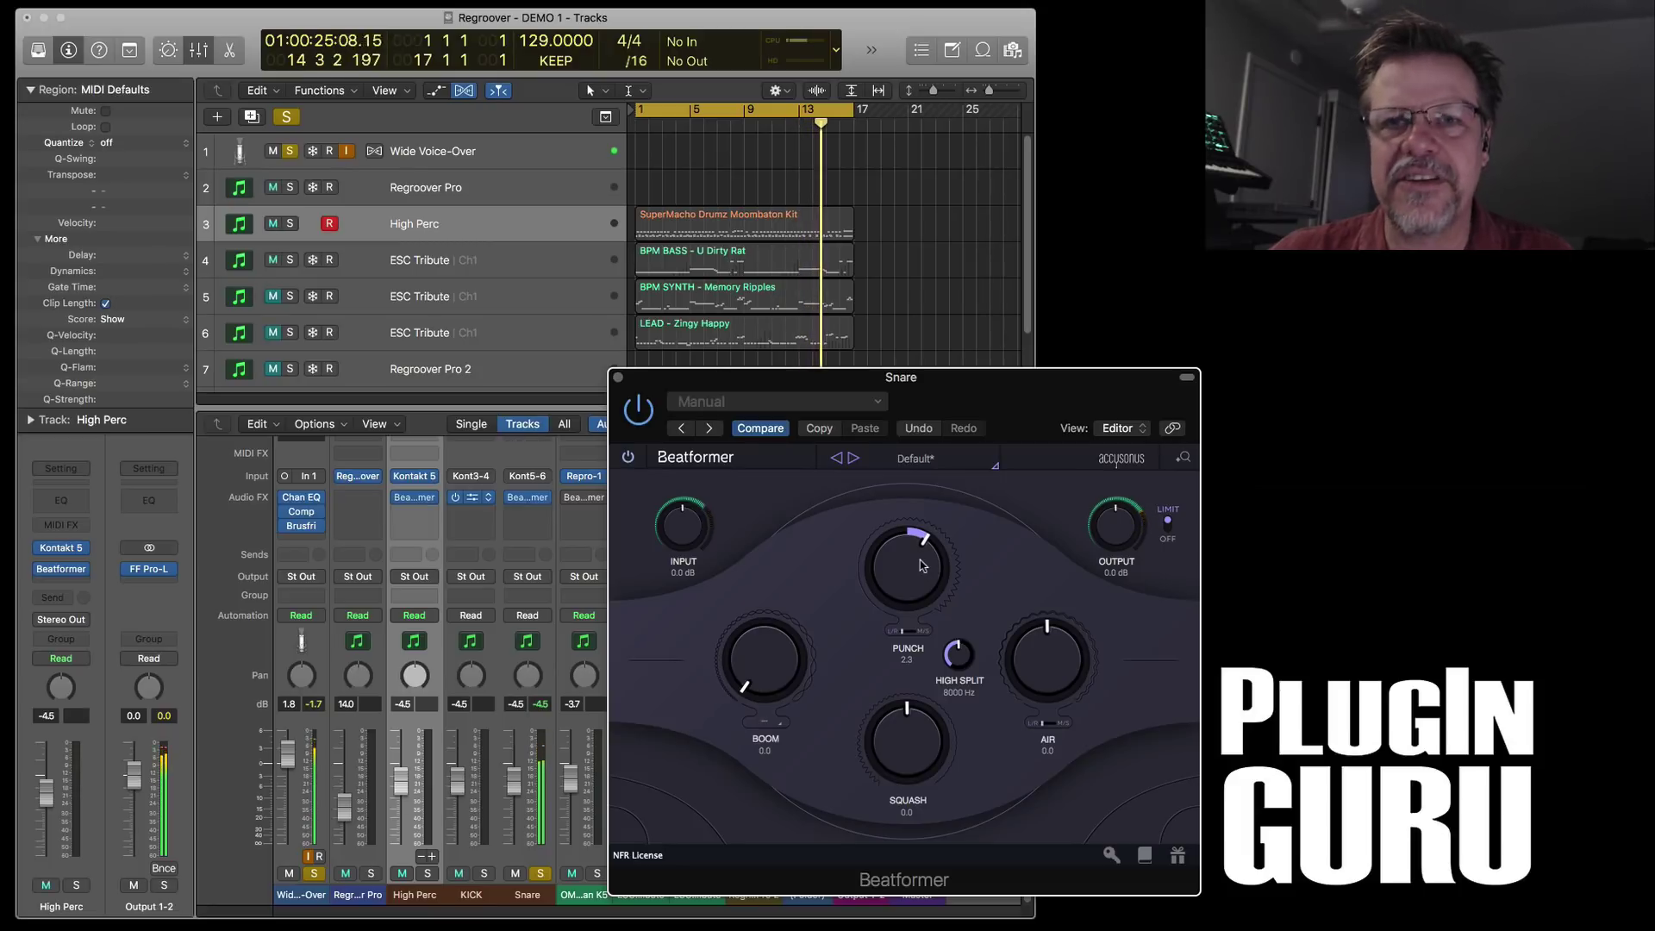
{"action": "left_click_drag", "start_coordinate": [924, 758], "coordinate": [935, 808]}
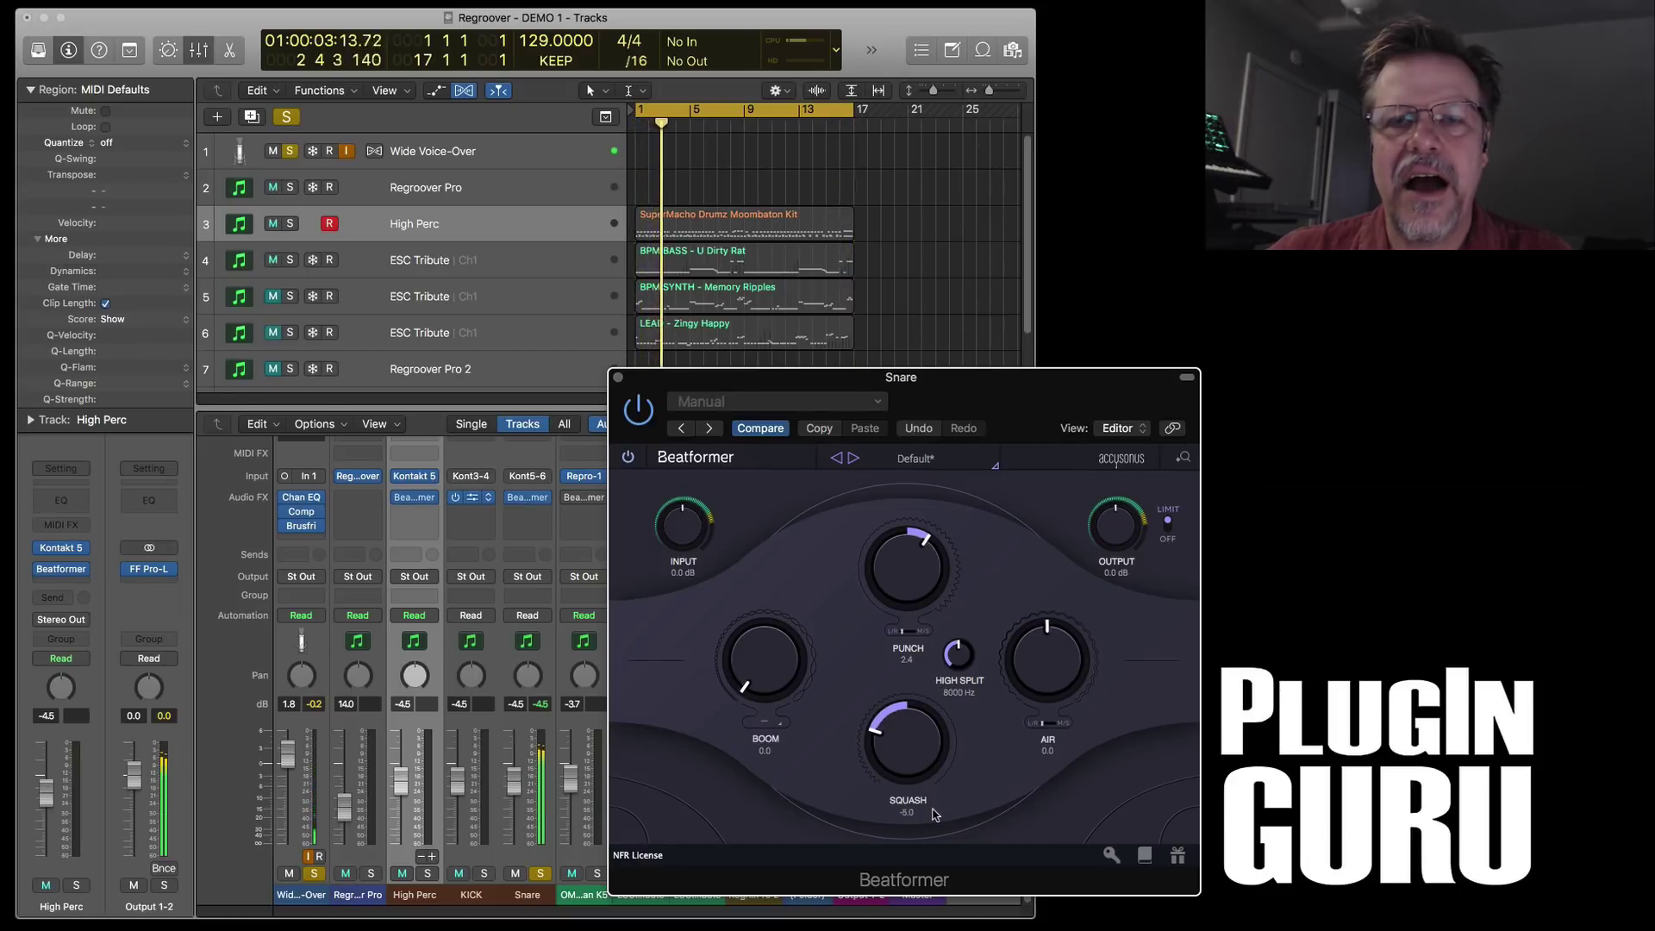
{"action": "left_click", "coordinate": [540, 875]}
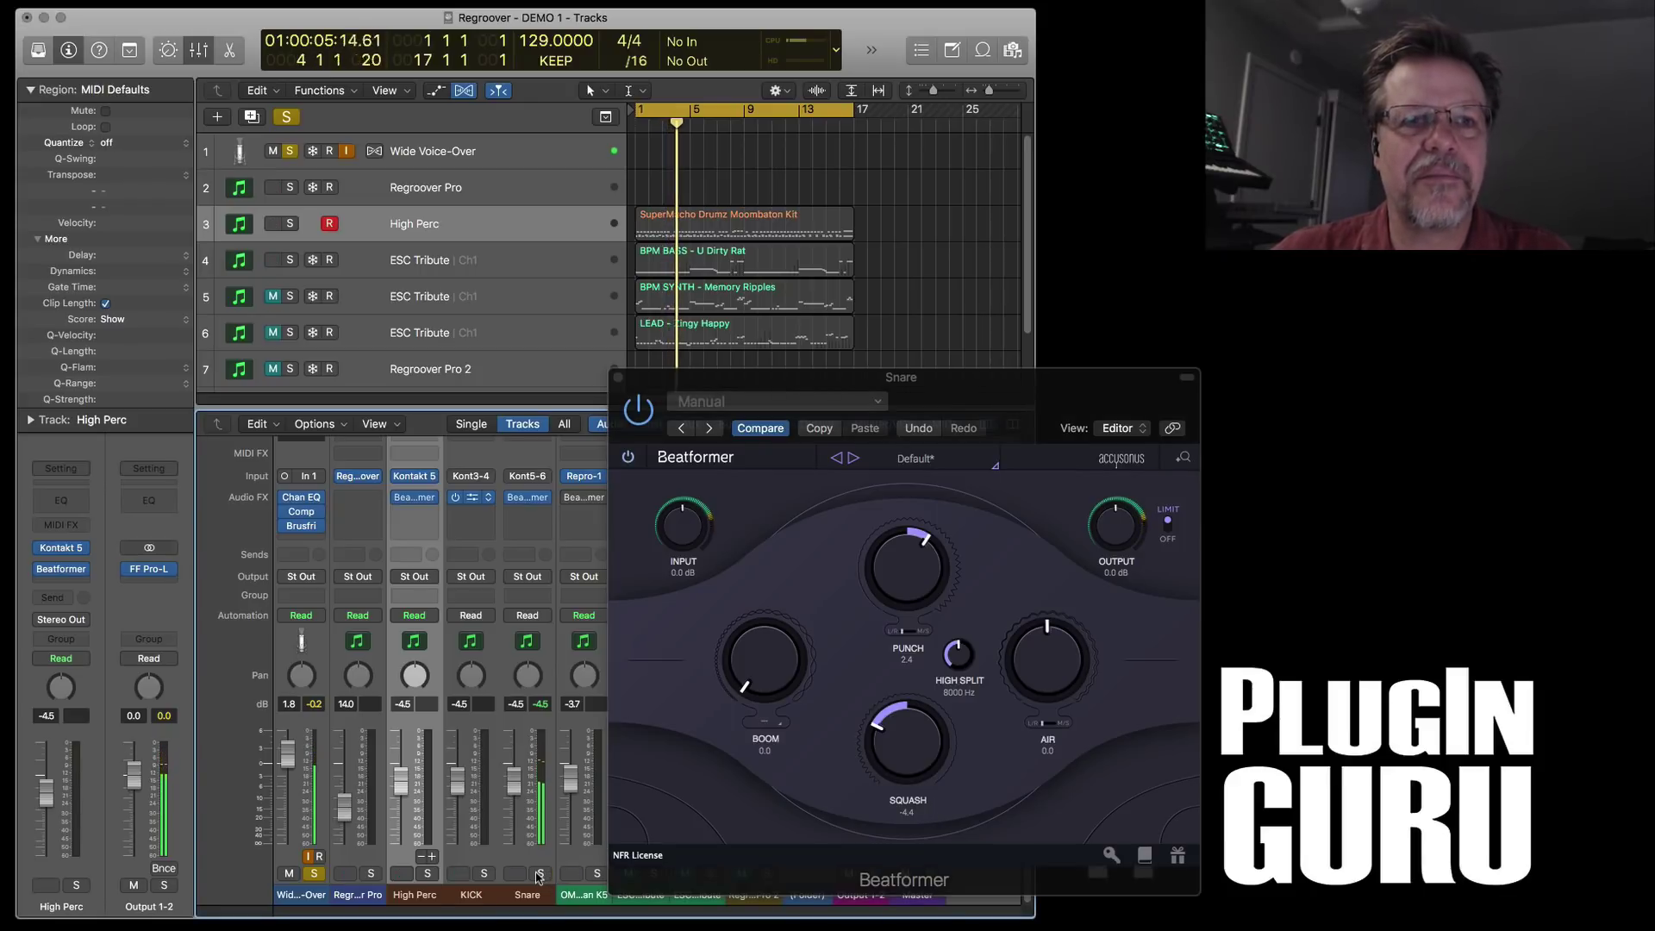
{"action": "left_click", "coordinate": [316, 873]}
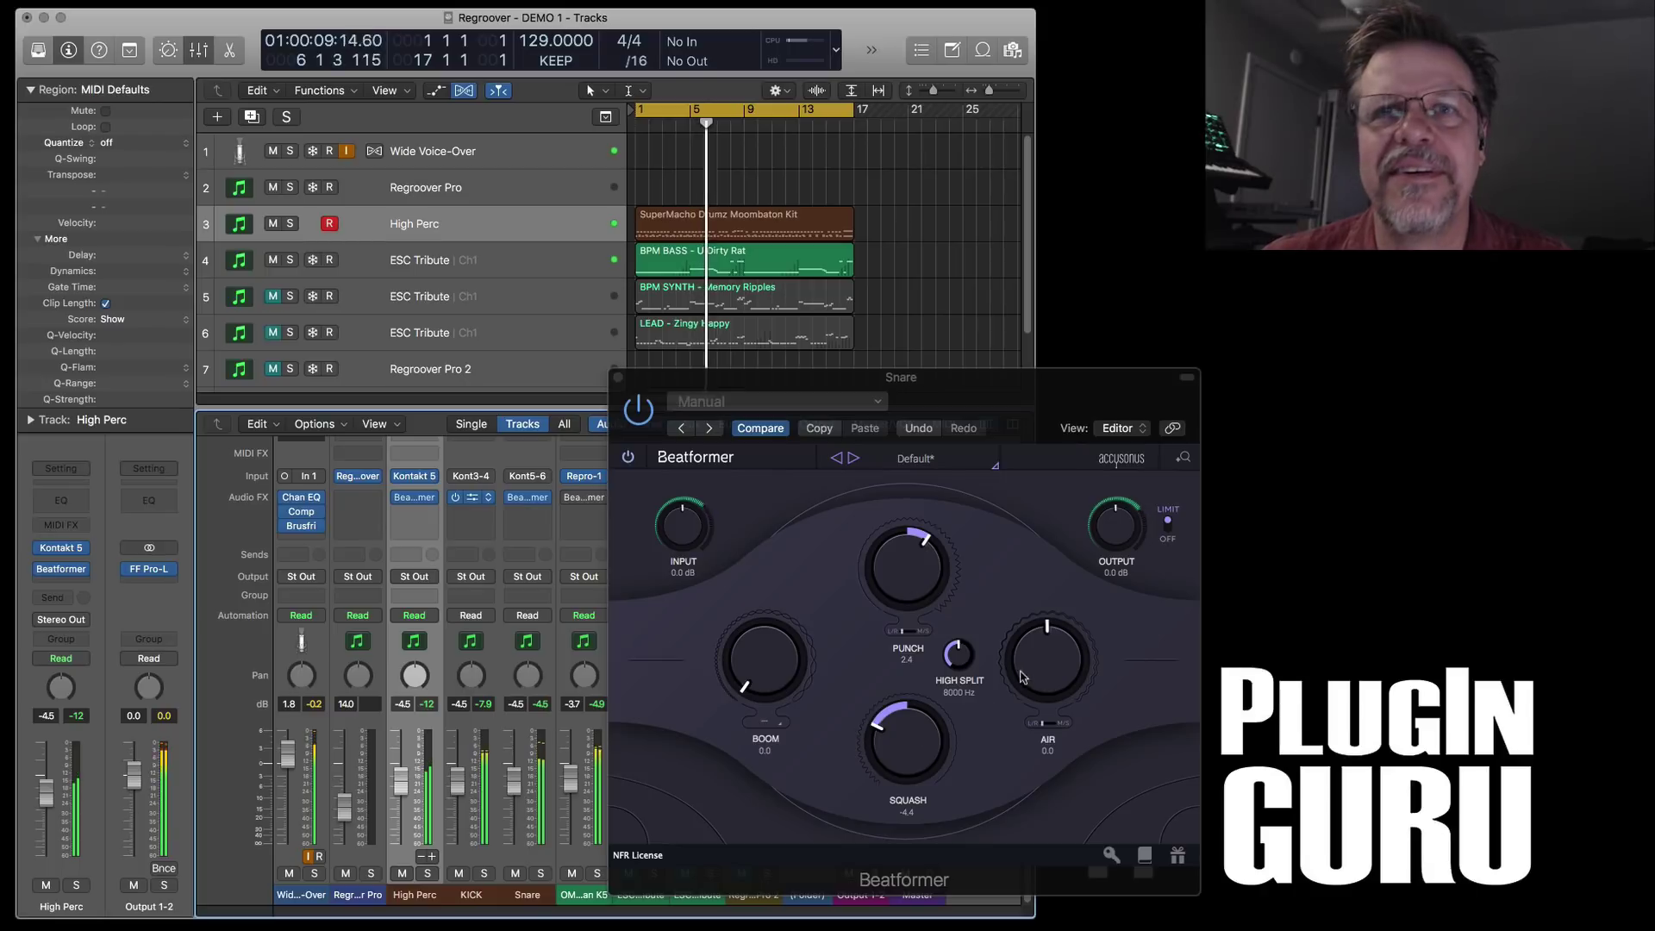
{"action": "left_click", "coordinate": [924, 747]}
{"action": "scroll", "coordinate": [924, 752], "scroll_direction": "up", "scroll_amount": 3}
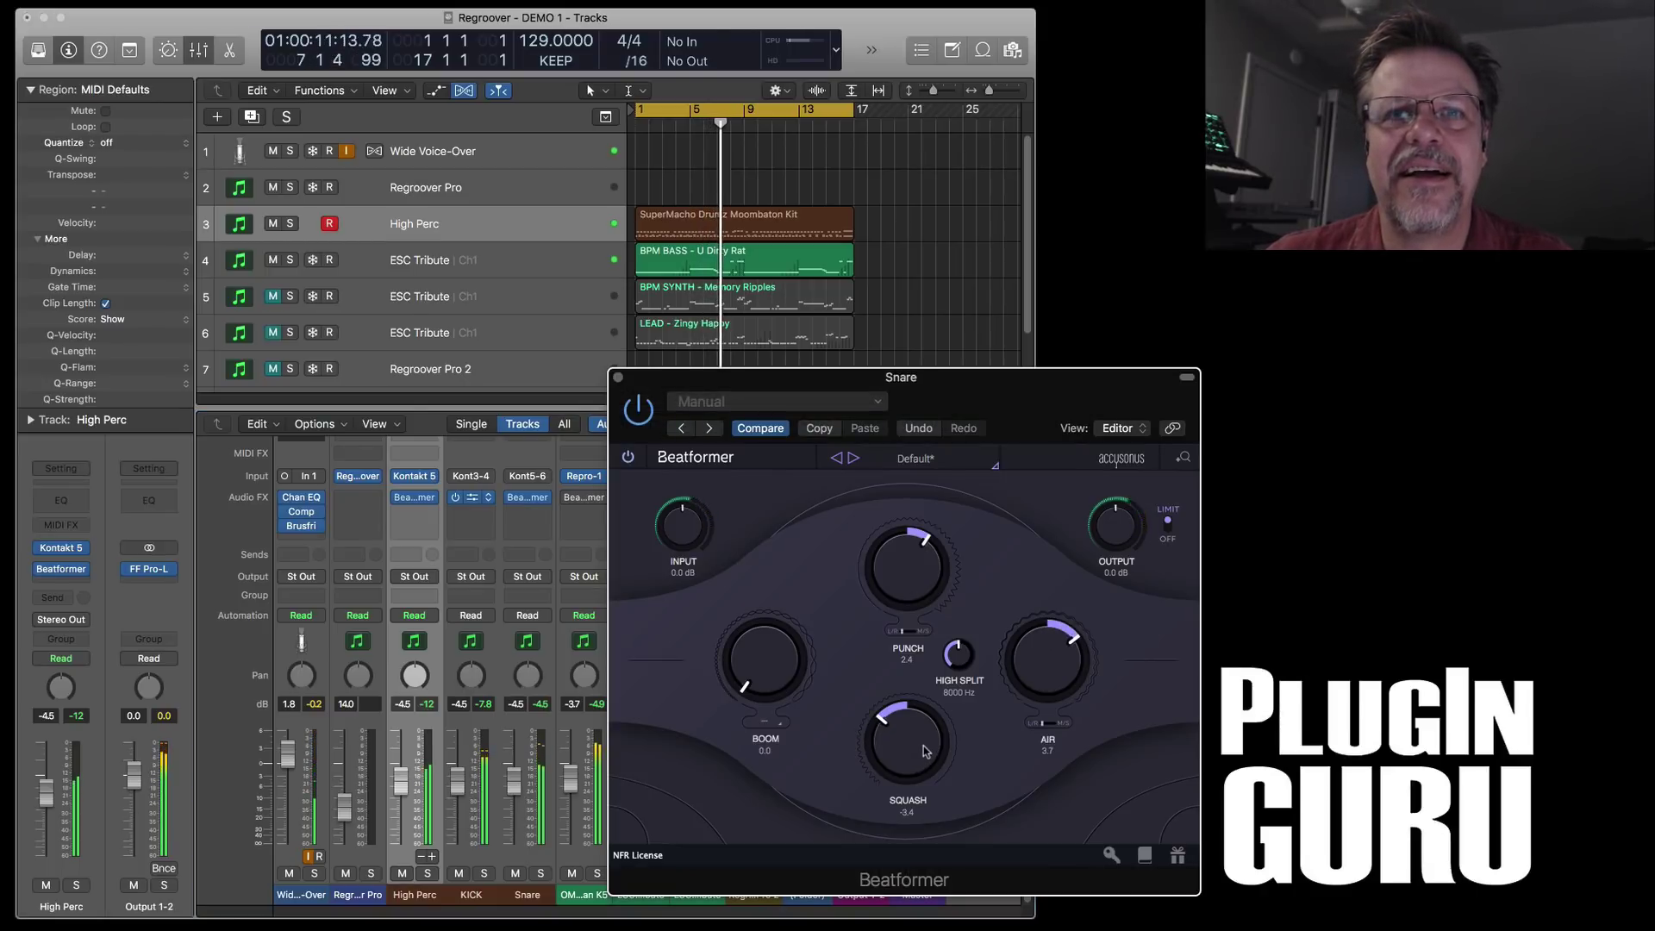
{"action": "scroll", "coordinate": [921, 752], "scroll_direction": "up", "scroll_amount": 3}
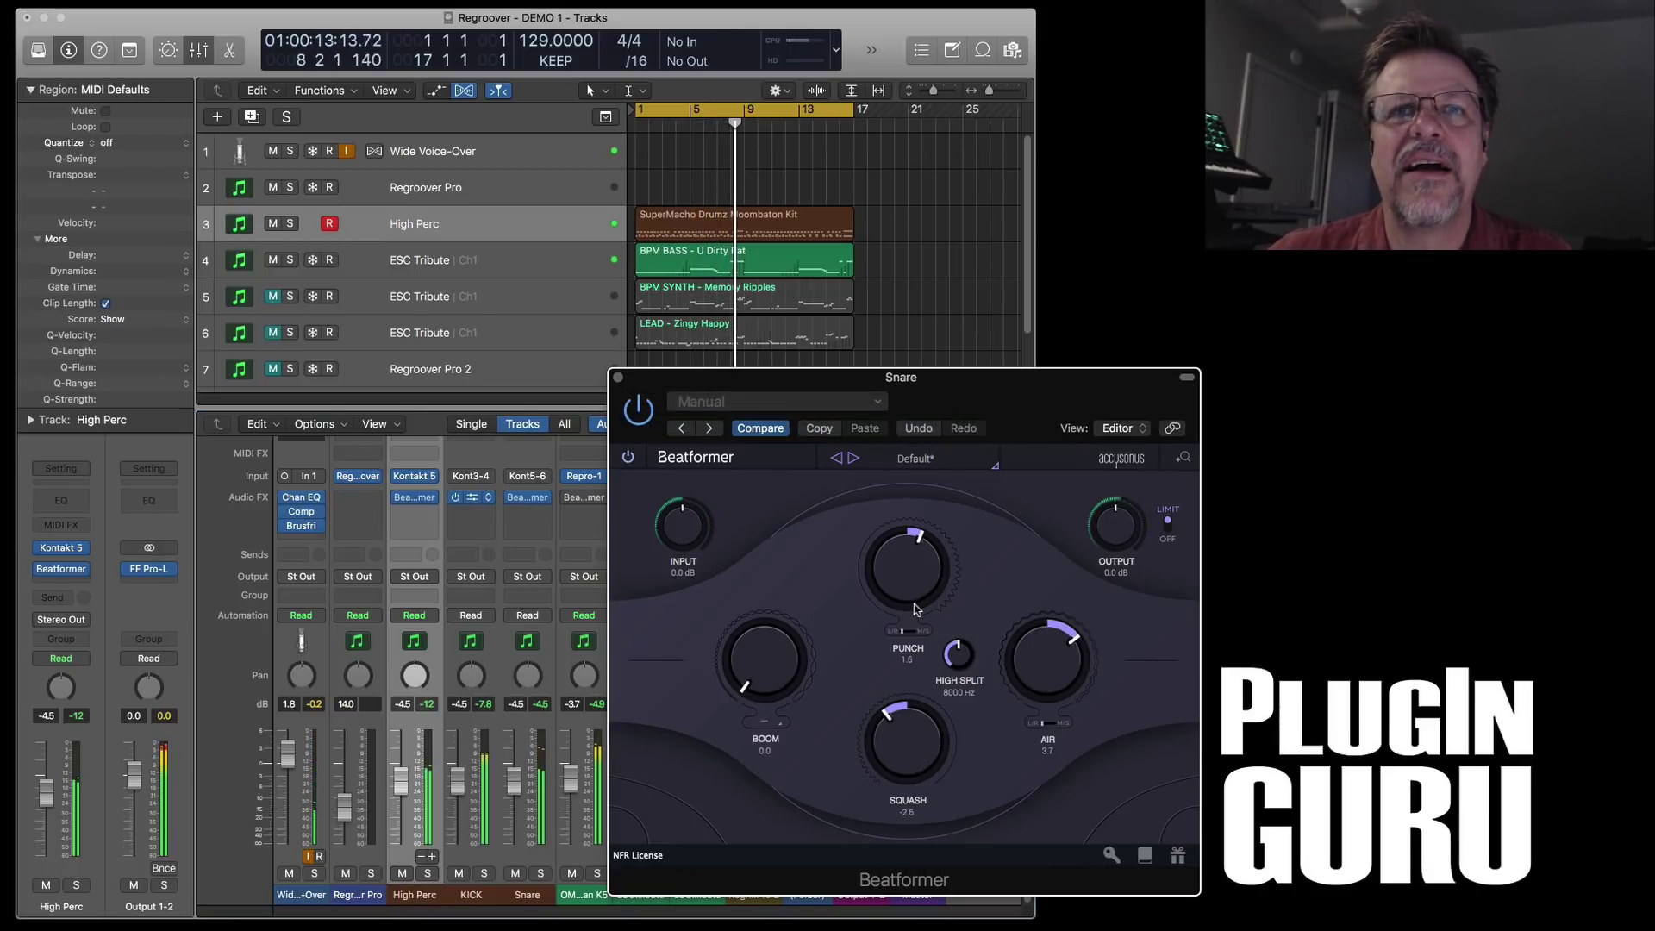
- Rework Snare Punch and Squash by ear, settling at Punch -2.1 and Squash 1.5
{"action": "left_click_drag", "start_coordinate": [922, 753], "coordinate": [917, 687]}
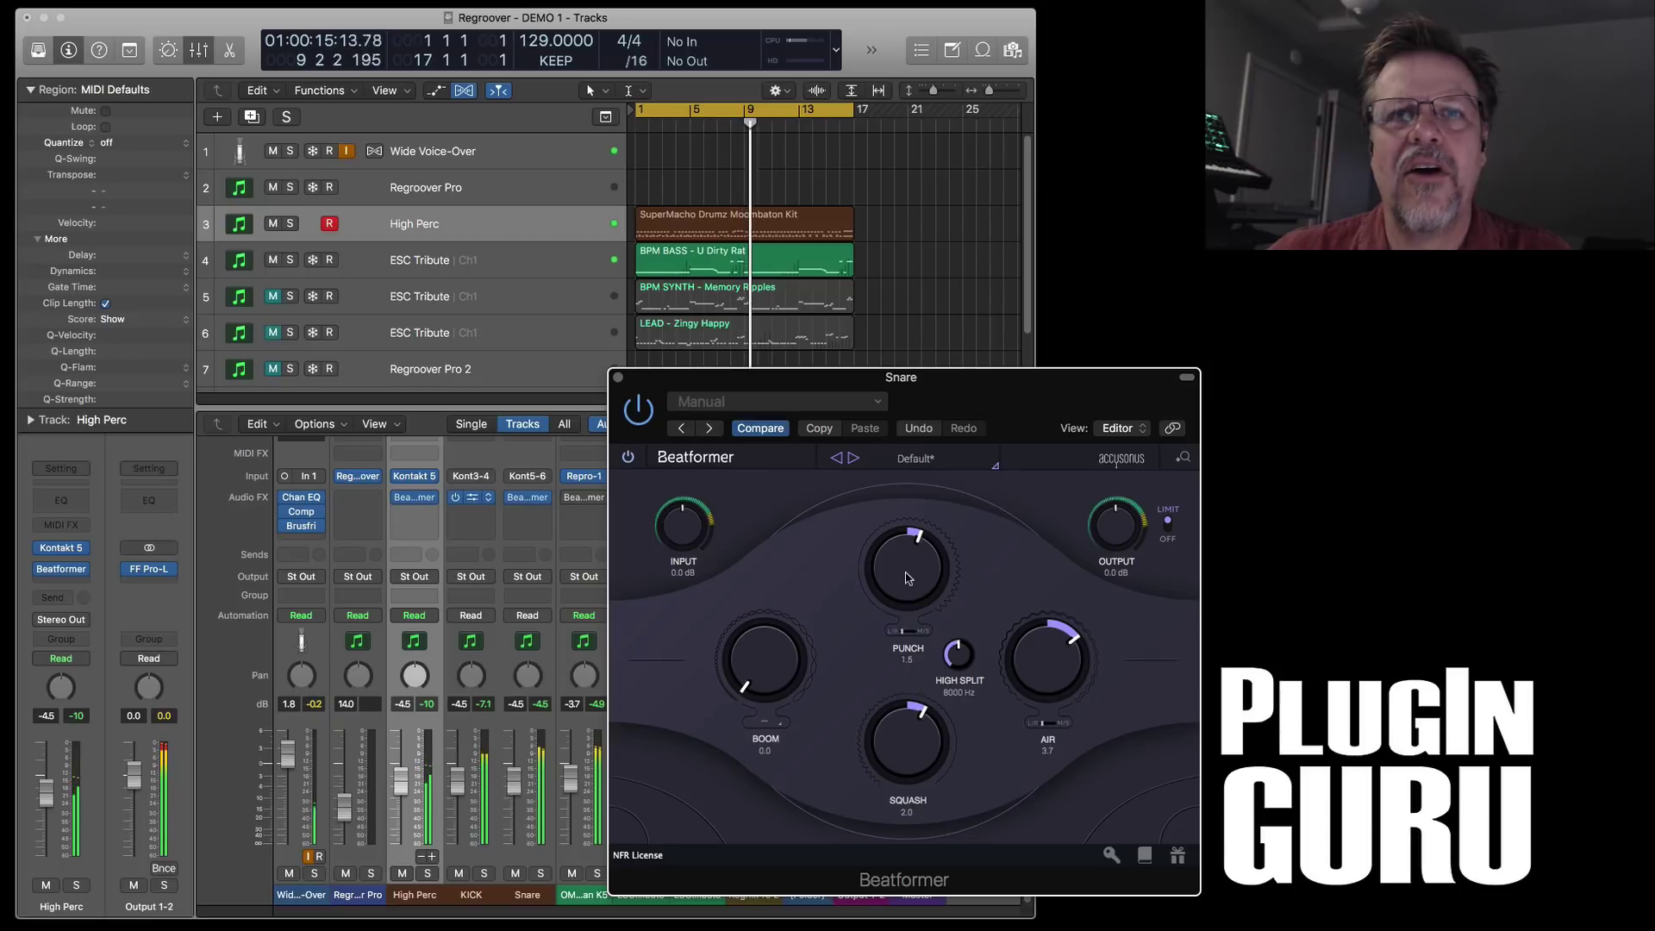
{"action": "left_click_drag", "start_coordinate": [907, 573], "coordinate": [906, 652]}
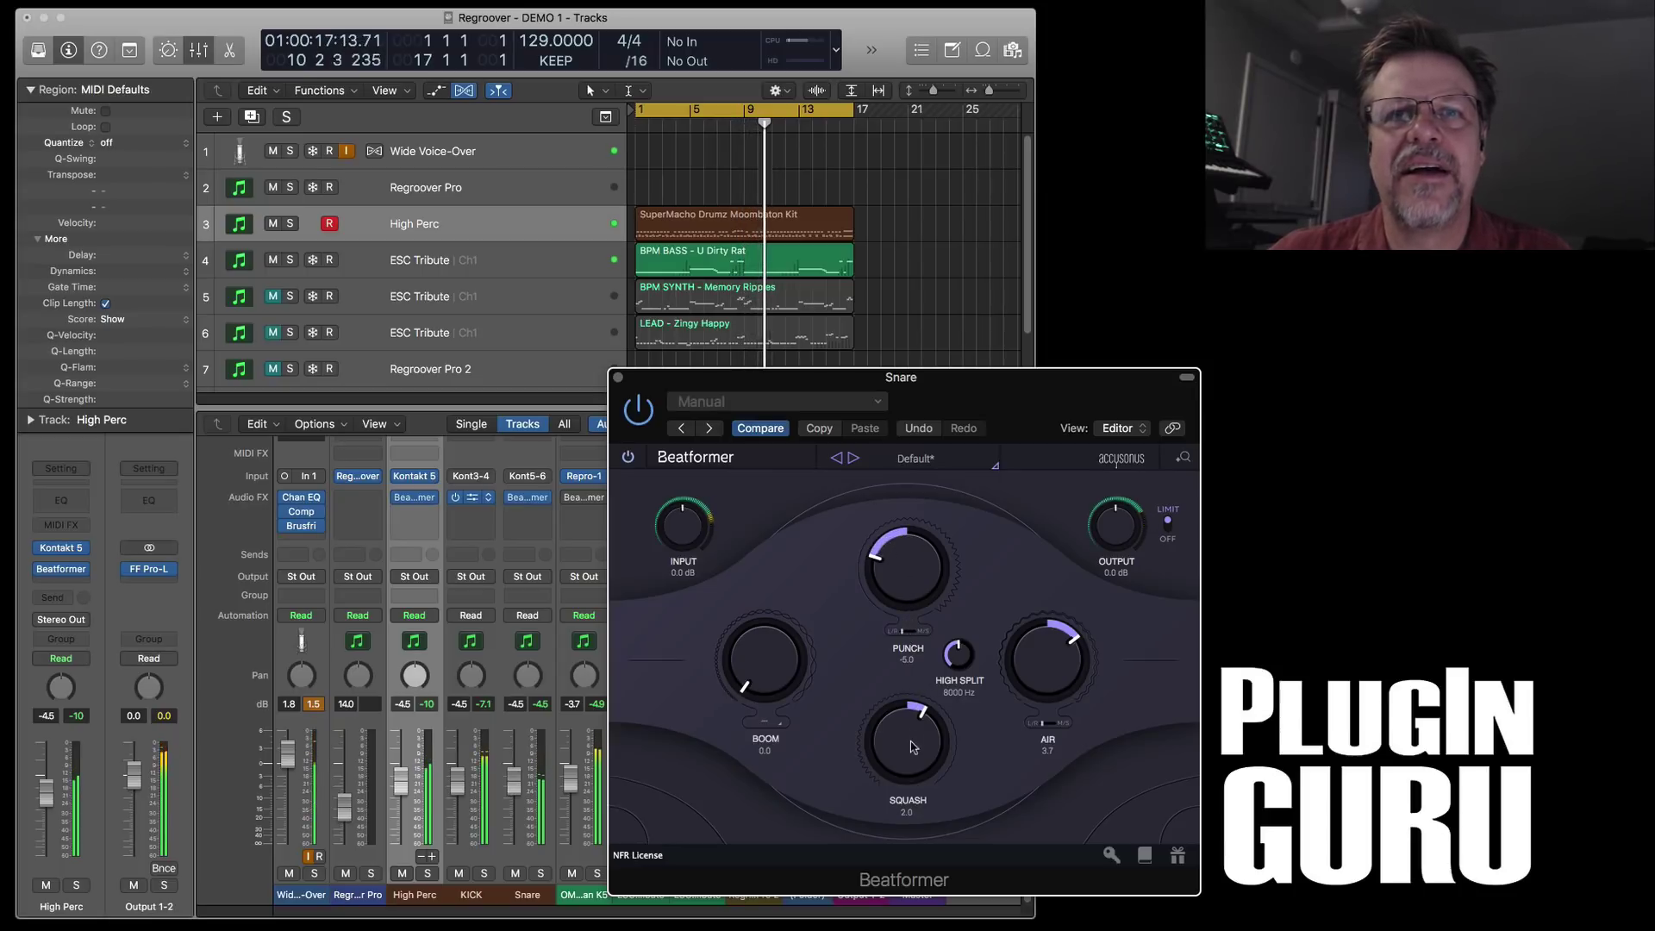
{"action": "left_click_drag", "start_coordinate": [916, 741], "coordinate": [919, 722]}
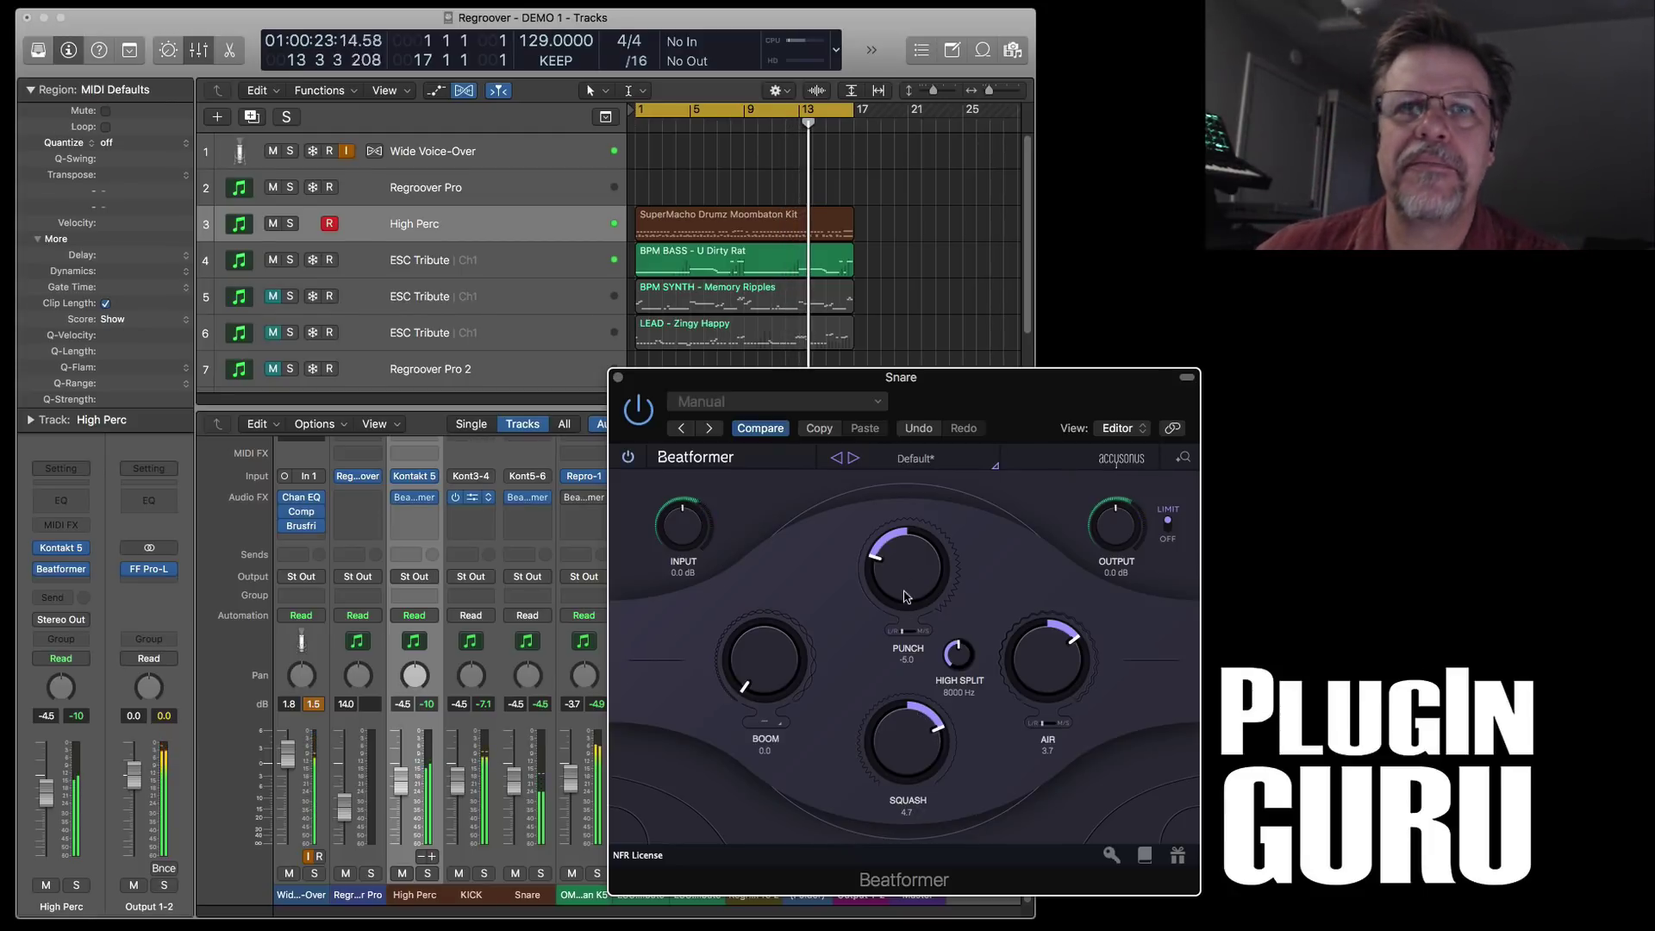
{"action": "left_click_drag", "start_coordinate": [906, 594], "coordinate": [914, 542]}
{"action": "left_click_drag", "start_coordinate": [918, 719], "coordinate": [917, 760]}
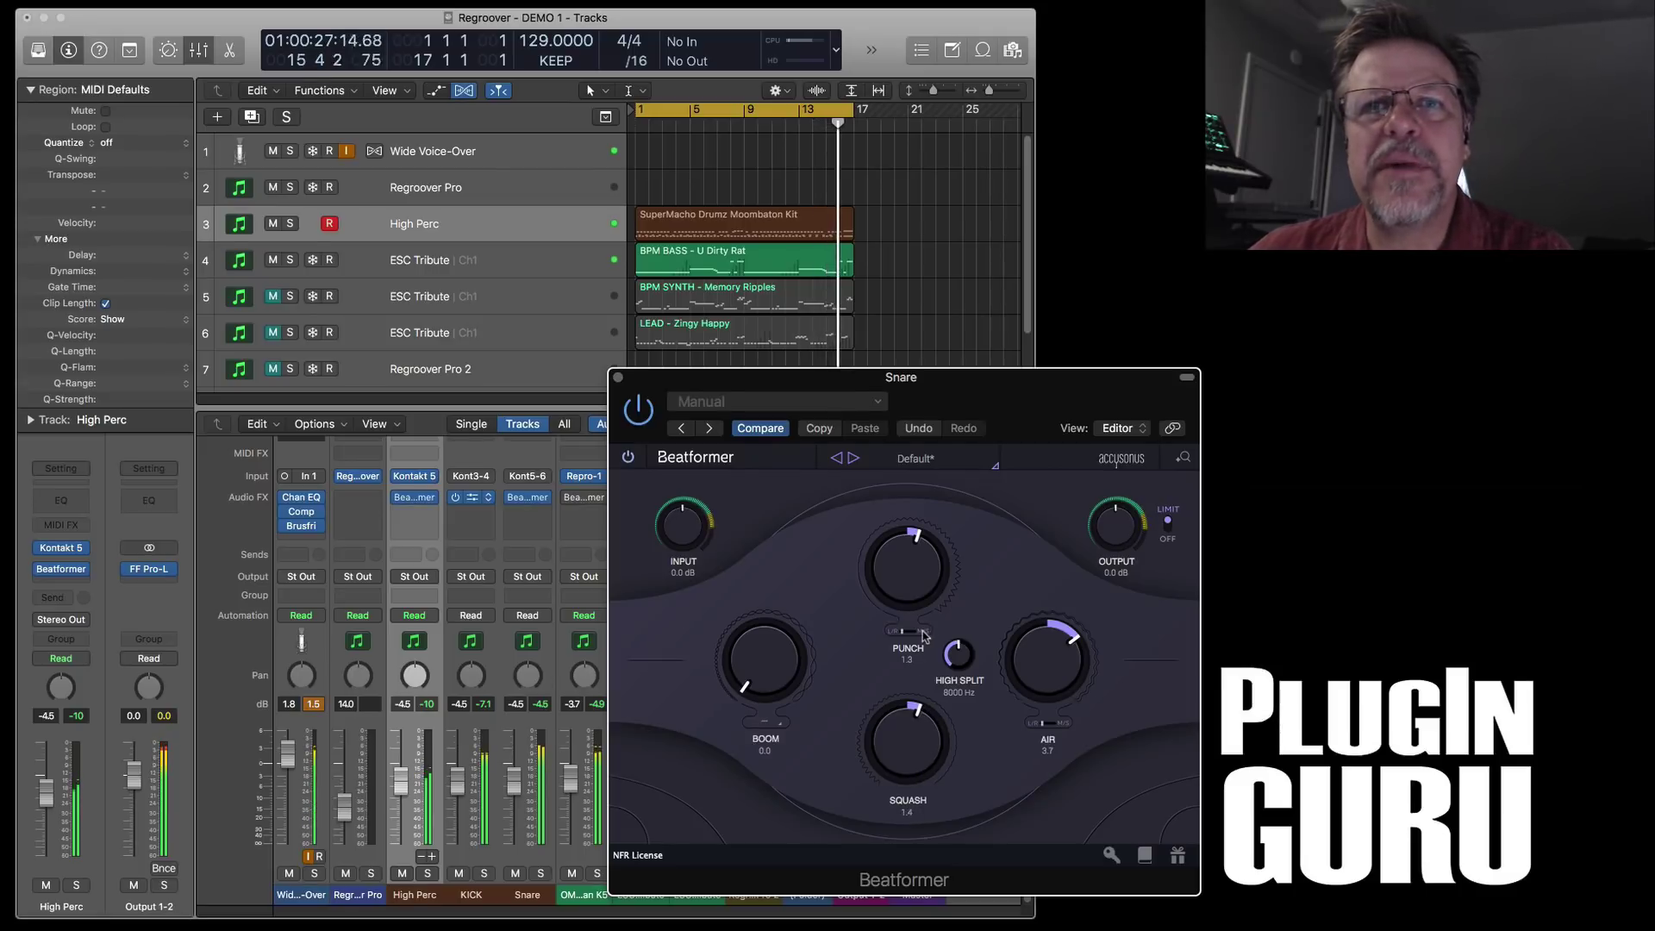
{"action": "mouse_move", "coordinate": [907, 536]}
{"action": "left_mouse_down"}
{"action": "mouse_move", "coordinate": [905, 628]}
{"action": "mouse_move", "coordinate": [915, 560]}
{"action": "left_mouse_up"}
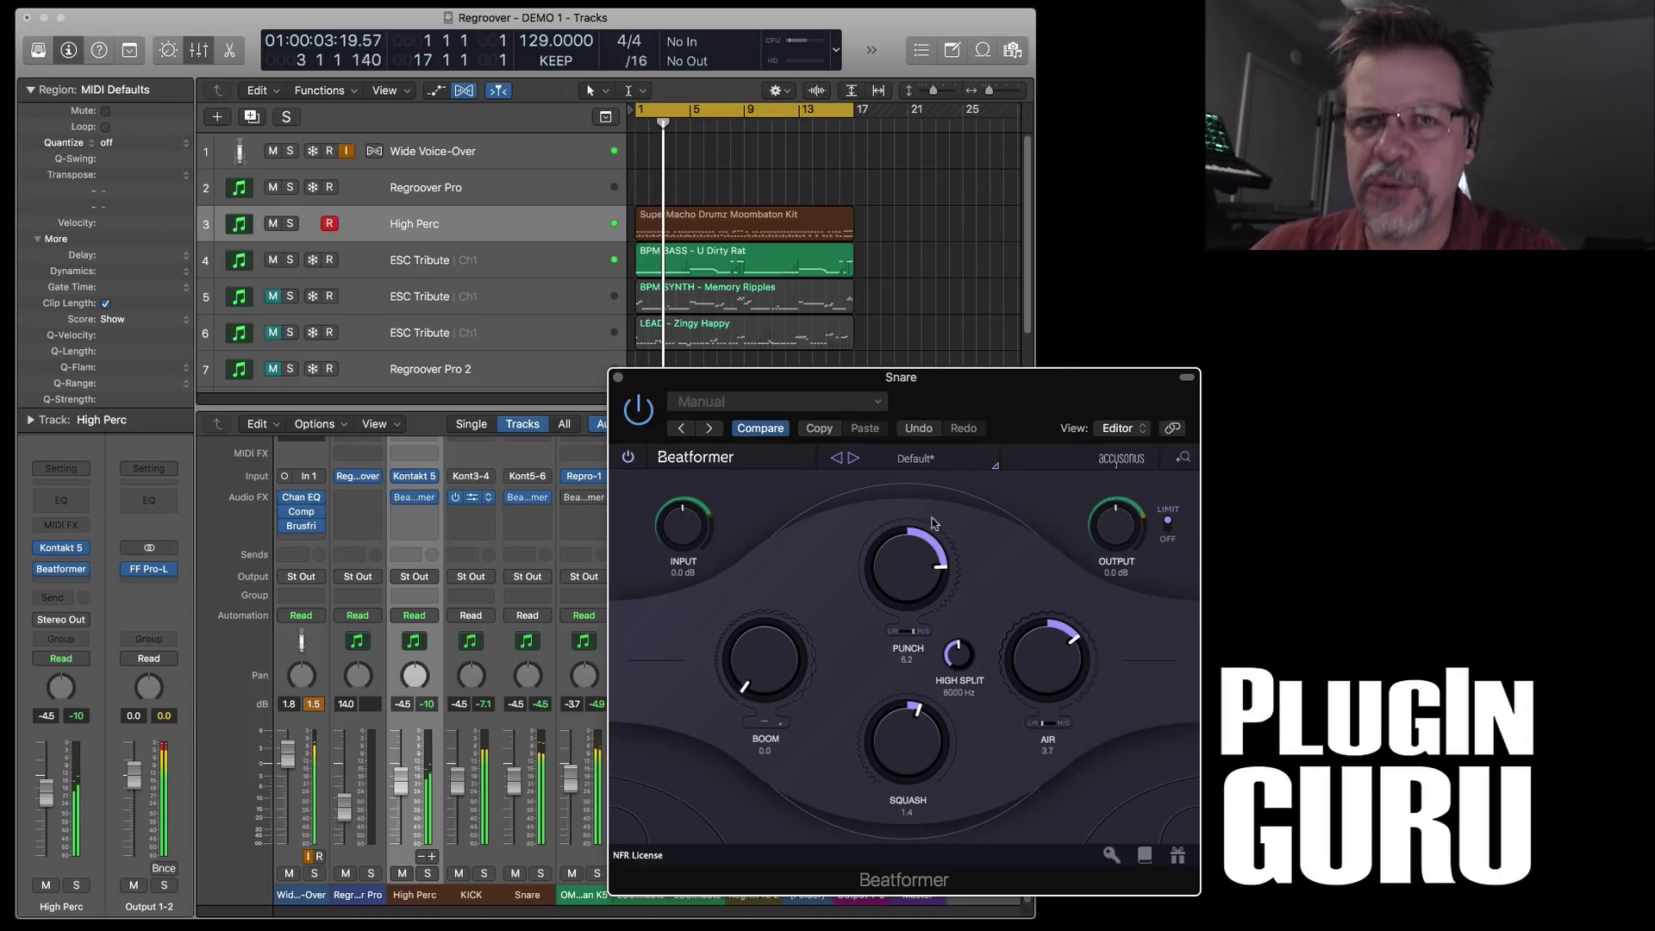
{"action": "mouse_move", "coordinate": [922, 728]}
{"action": "left_mouse_down"}
{"action": "mouse_move", "coordinate": [917, 784]}
{"action": "mouse_move", "coordinate": [933, 675]}
{"action": "mouse_move", "coordinate": [931, 741]}
{"action": "left_mouse_up"}
{"action": "left_click_drag", "start_coordinate": [948, 652], "coordinate": [925, 669]}
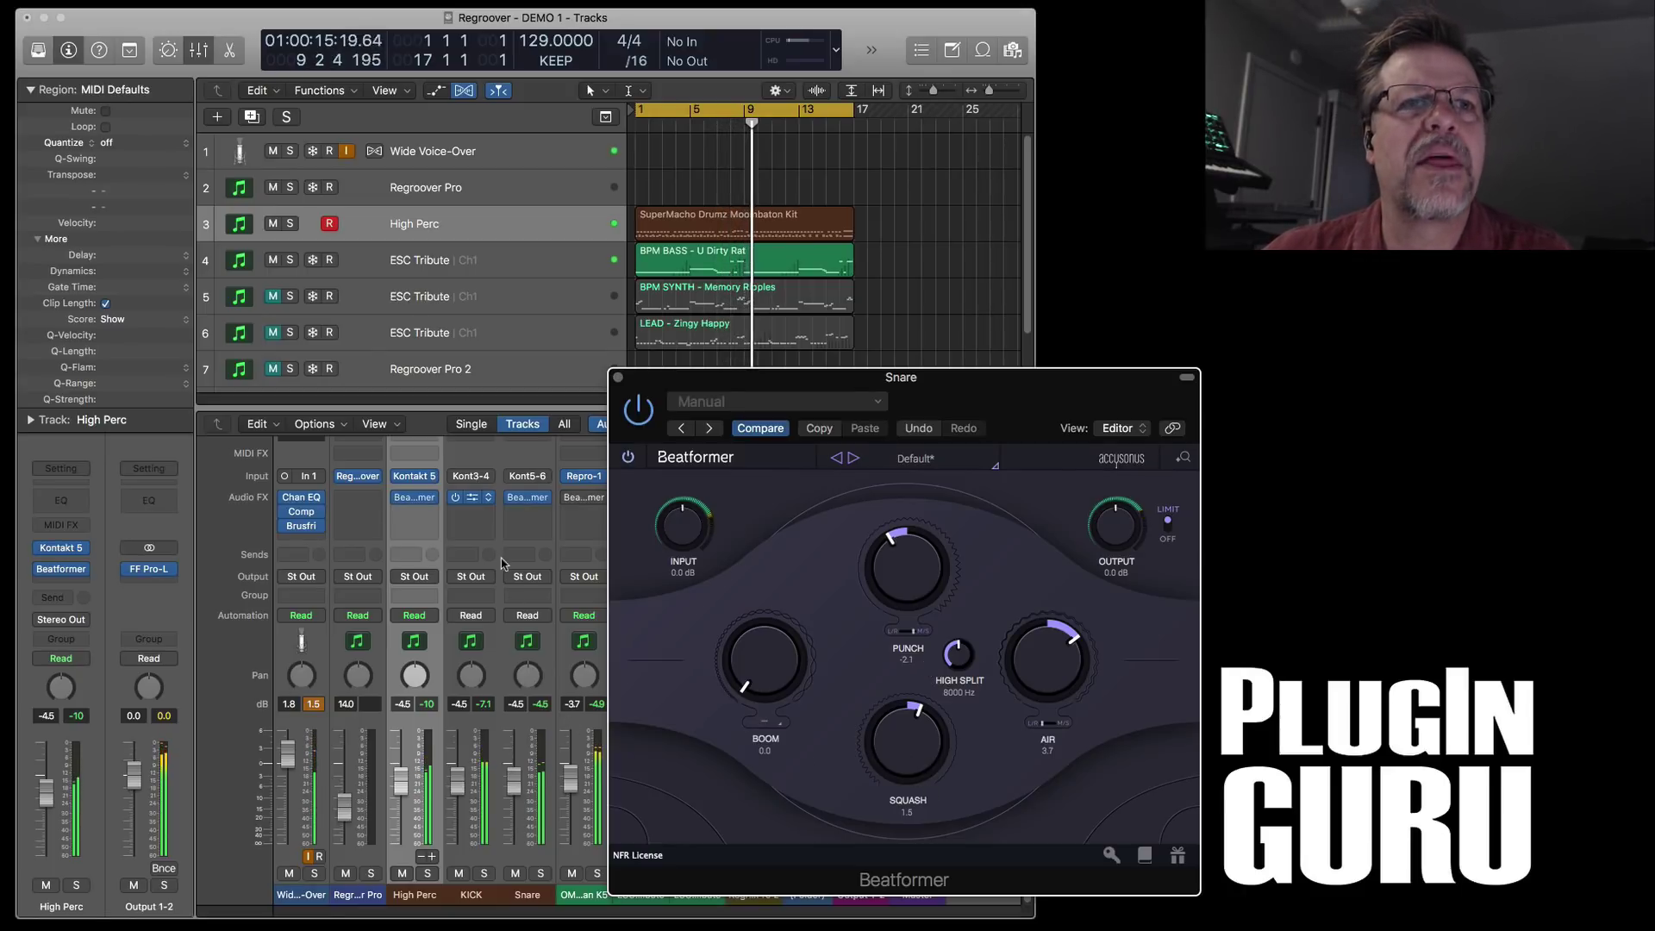
- Open the KICK Beatformer and set Boom 5.5, Squash 1.5, High Split 5958 Hz, Air 3.5
{"action": "left_click", "coordinate": [470, 504]}
{"action": "left_click_drag", "start_coordinate": [415, 46], "coordinate": [1014, 413]}
{"action": "left_click_drag", "start_coordinate": [773, 642], "coordinate": [897, 543]}
{"action": "left_click_drag", "start_coordinate": [928, 731], "coordinate": [930, 710]}
{"action": "left_click_drag", "start_coordinate": [1034, 668], "coordinate": [1050, 586]}
{"action": "left_click_drag", "start_coordinate": [960, 655], "coordinate": [961, 708]}
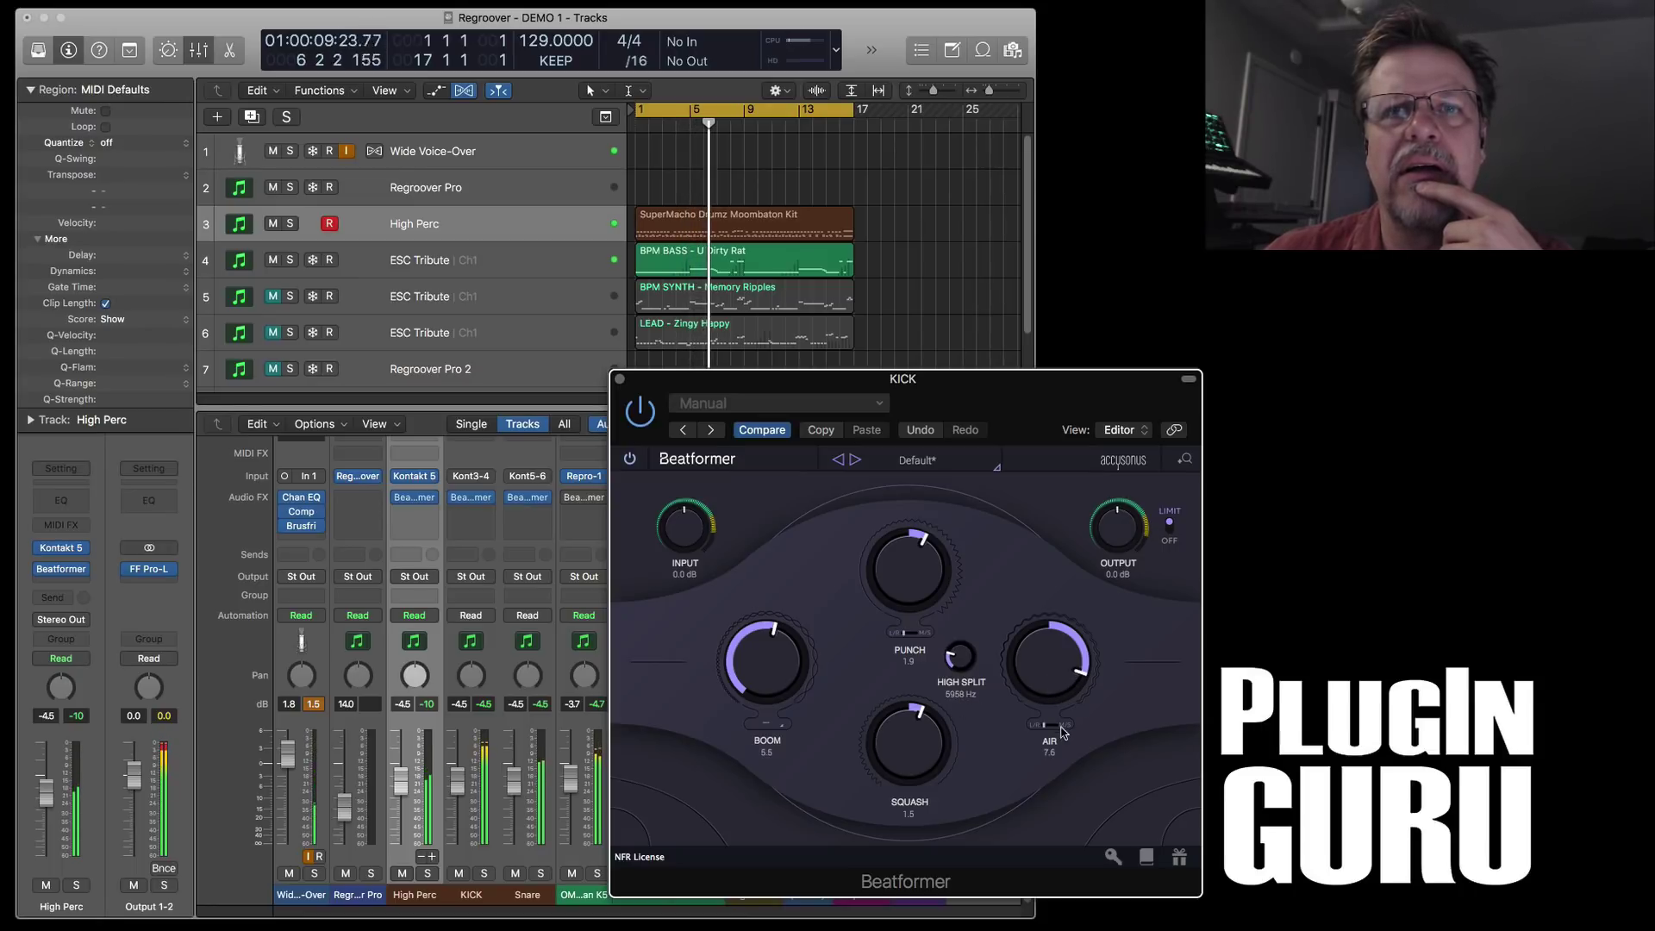
{"action": "left_click_drag", "start_coordinate": [1062, 693], "coordinate": [1066, 733]}
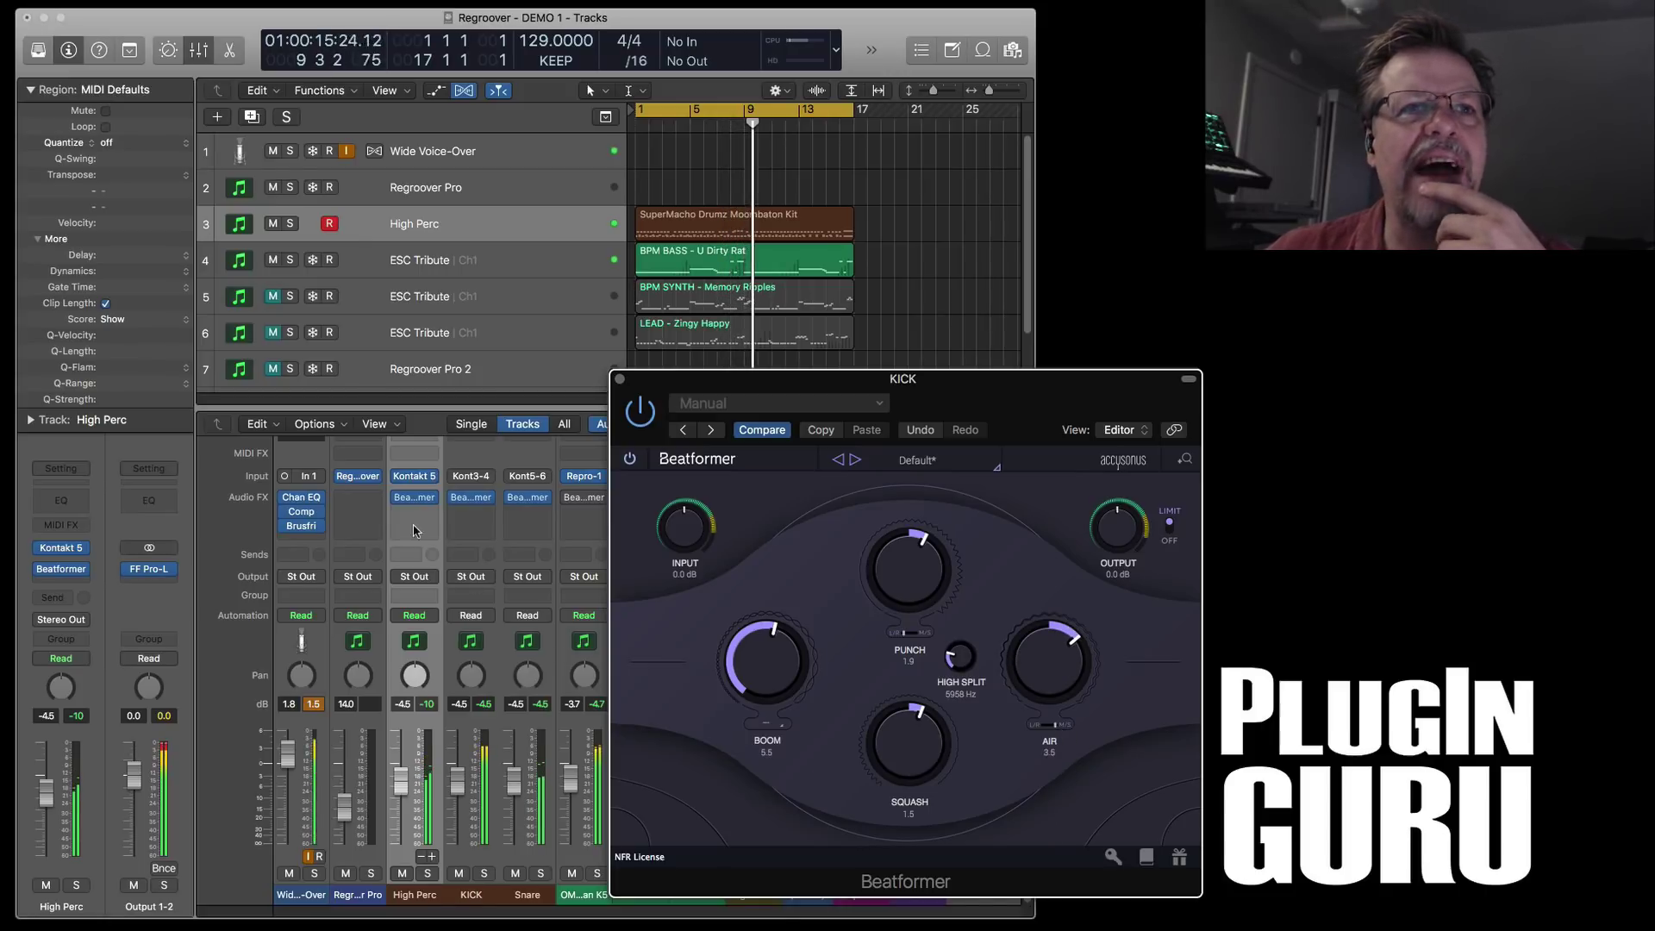
{"action": "left_click", "coordinate": [447, 586]}
{"action": "key", "text": "Return"}
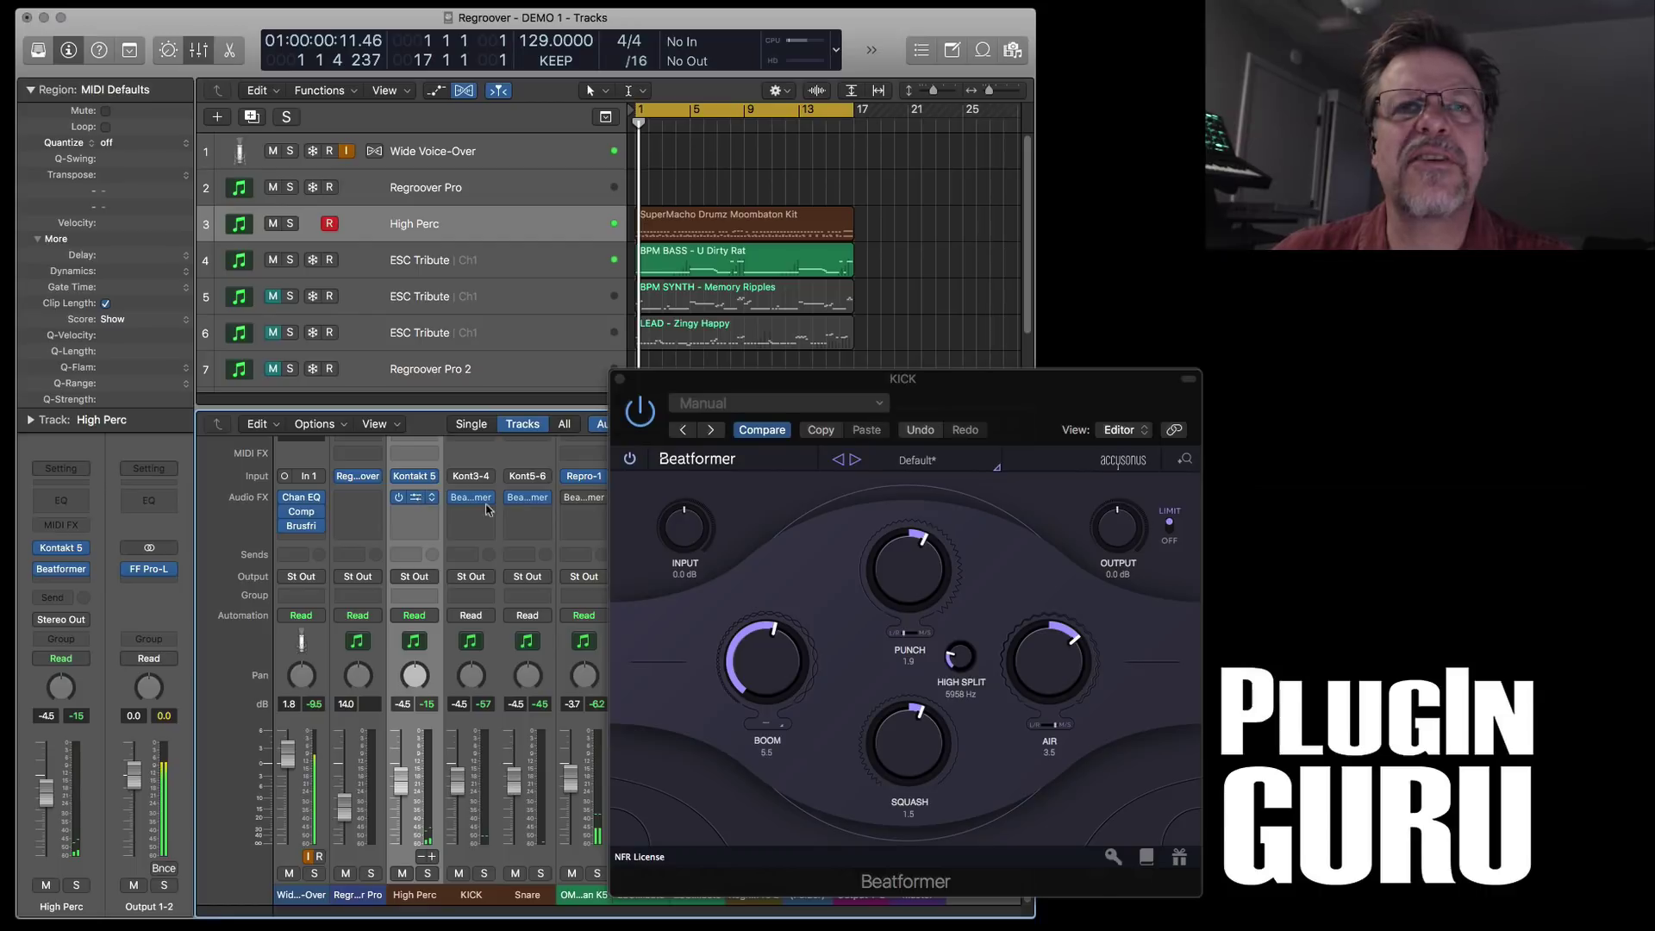
- Open the High Perc Beatformer, lower the Kick's Squash to 2.0, and raise High Perc Squash to 1.4
{"action": "left_click", "coordinate": [418, 497]}
{"action": "left_click_drag", "start_coordinate": [1007, 319], "coordinate": [989, 383]}
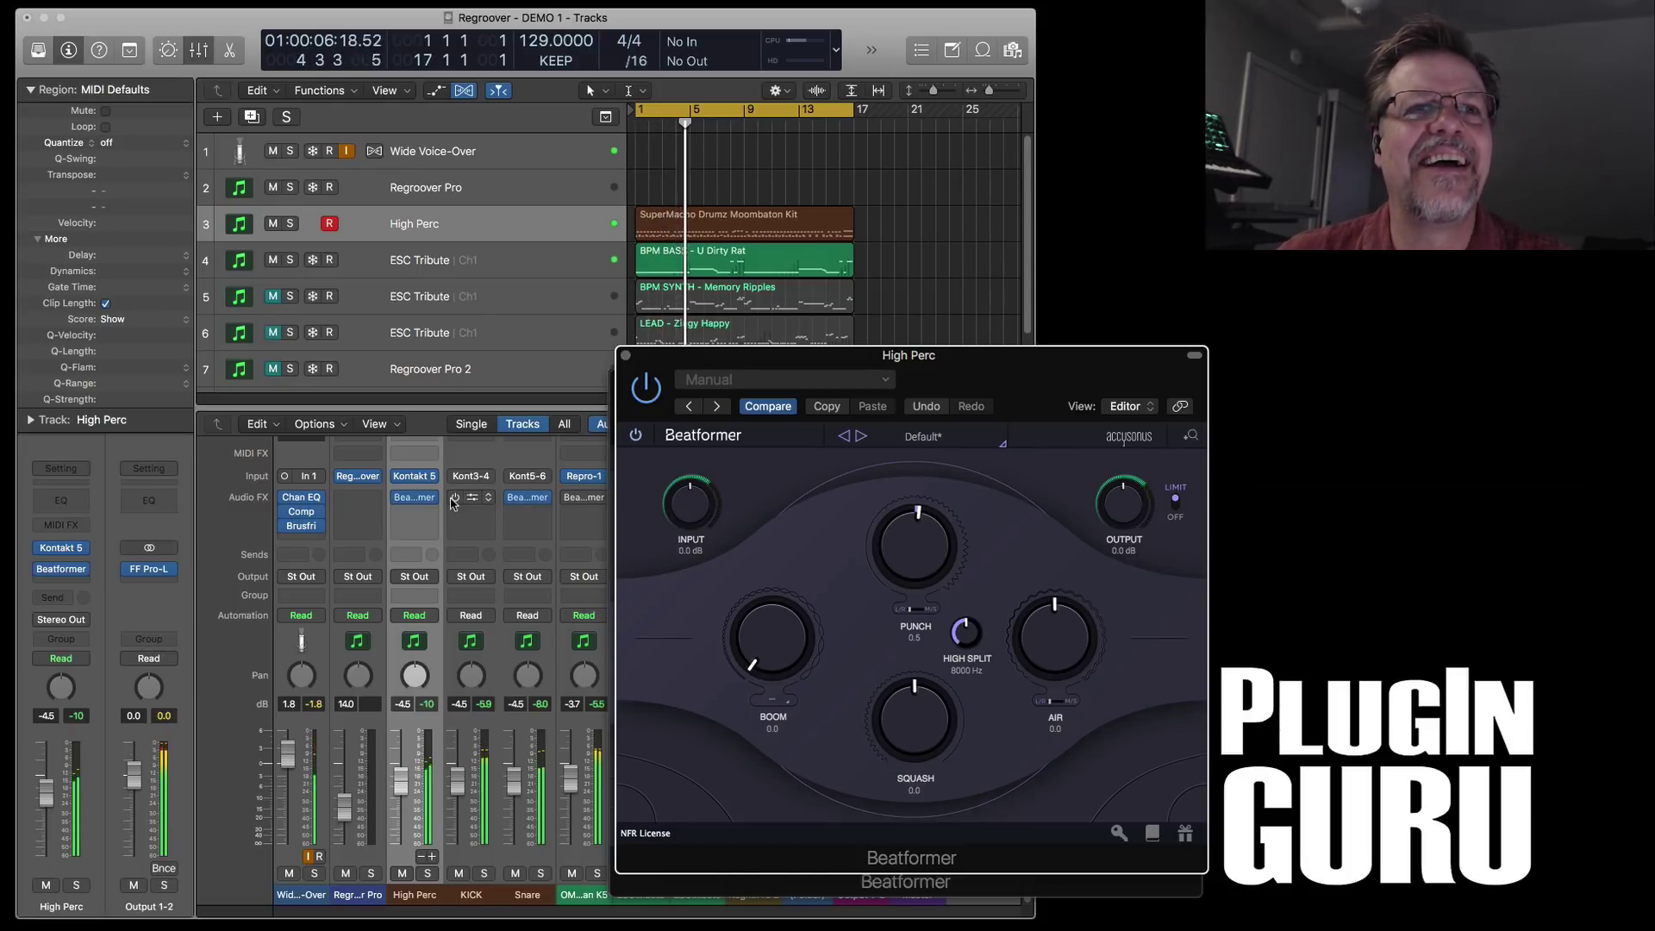
{"action": "left_click", "coordinate": [470, 498]}
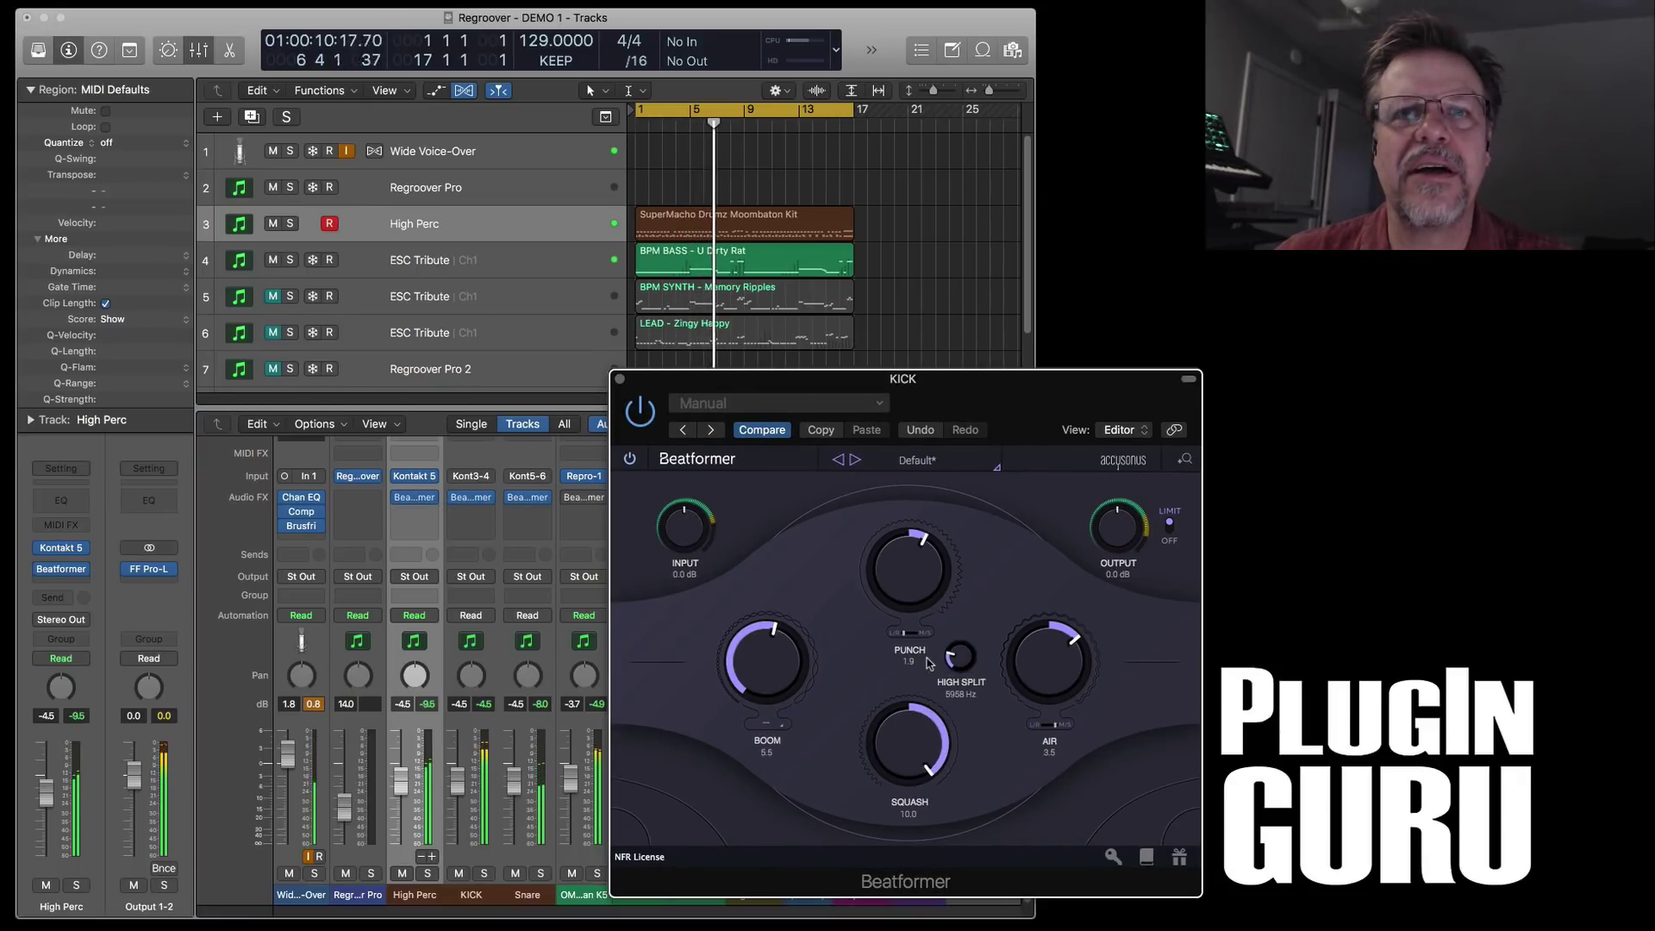
{"action": "left_click_drag", "start_coordinate": [919, 728], "coordinate": [915, 765]}
{"action": "left_click", "coordinate": [417, 500]}
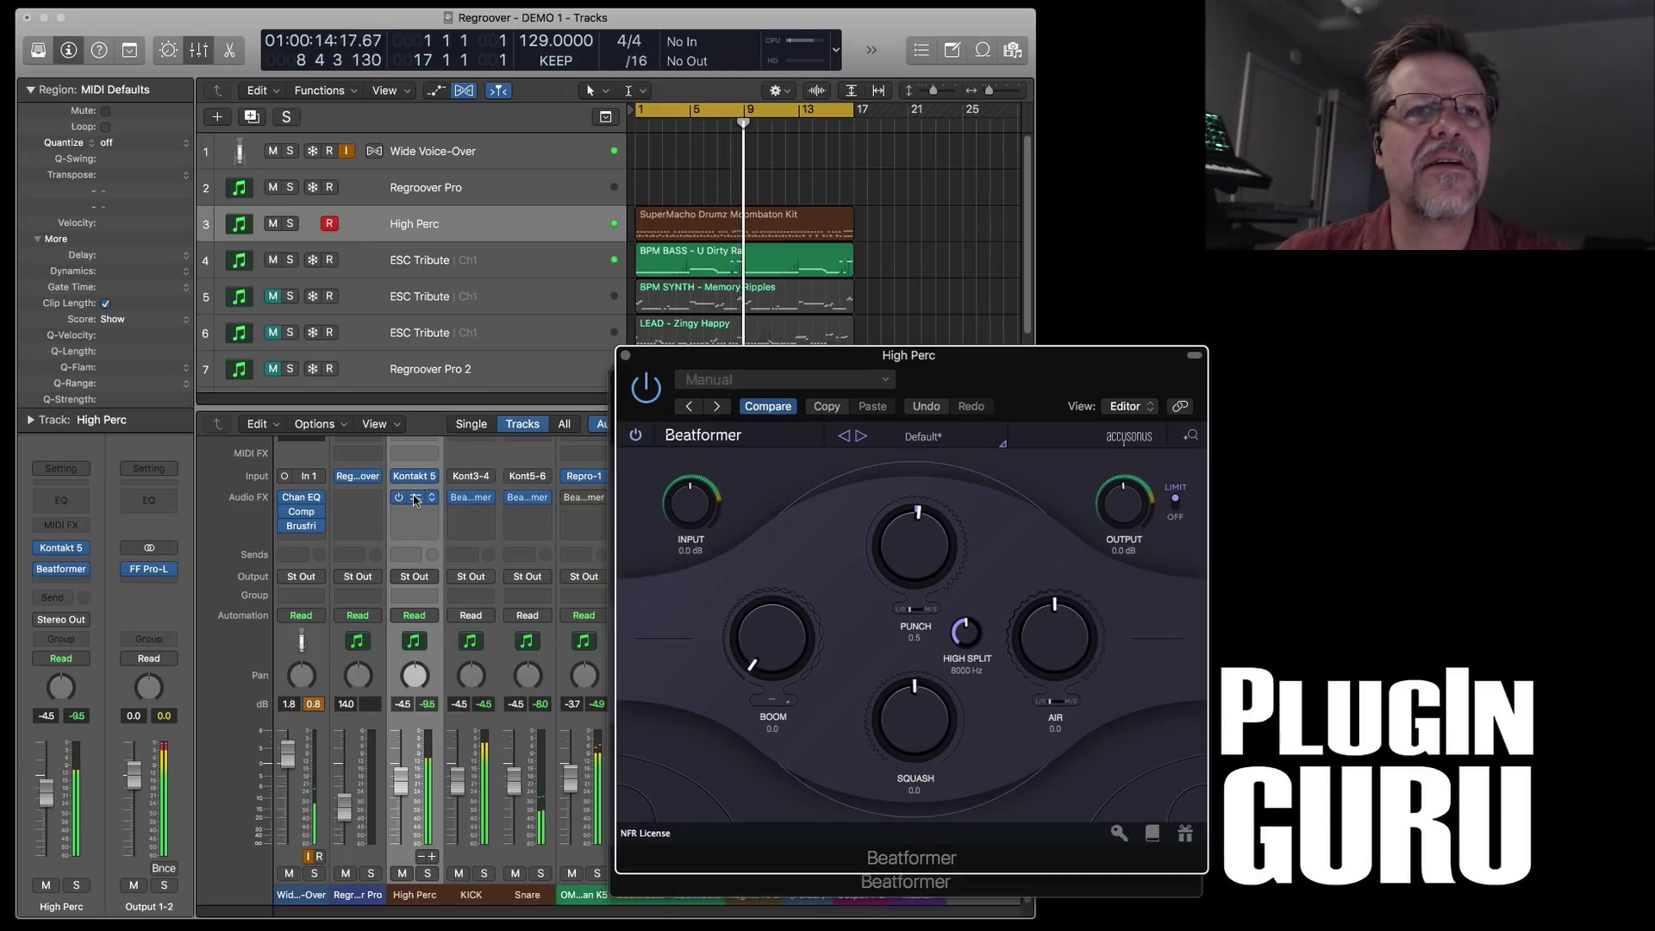
{"action": "left_click_drag", "start_coordinate": [921, 735], "coordinate": [932, 695]}
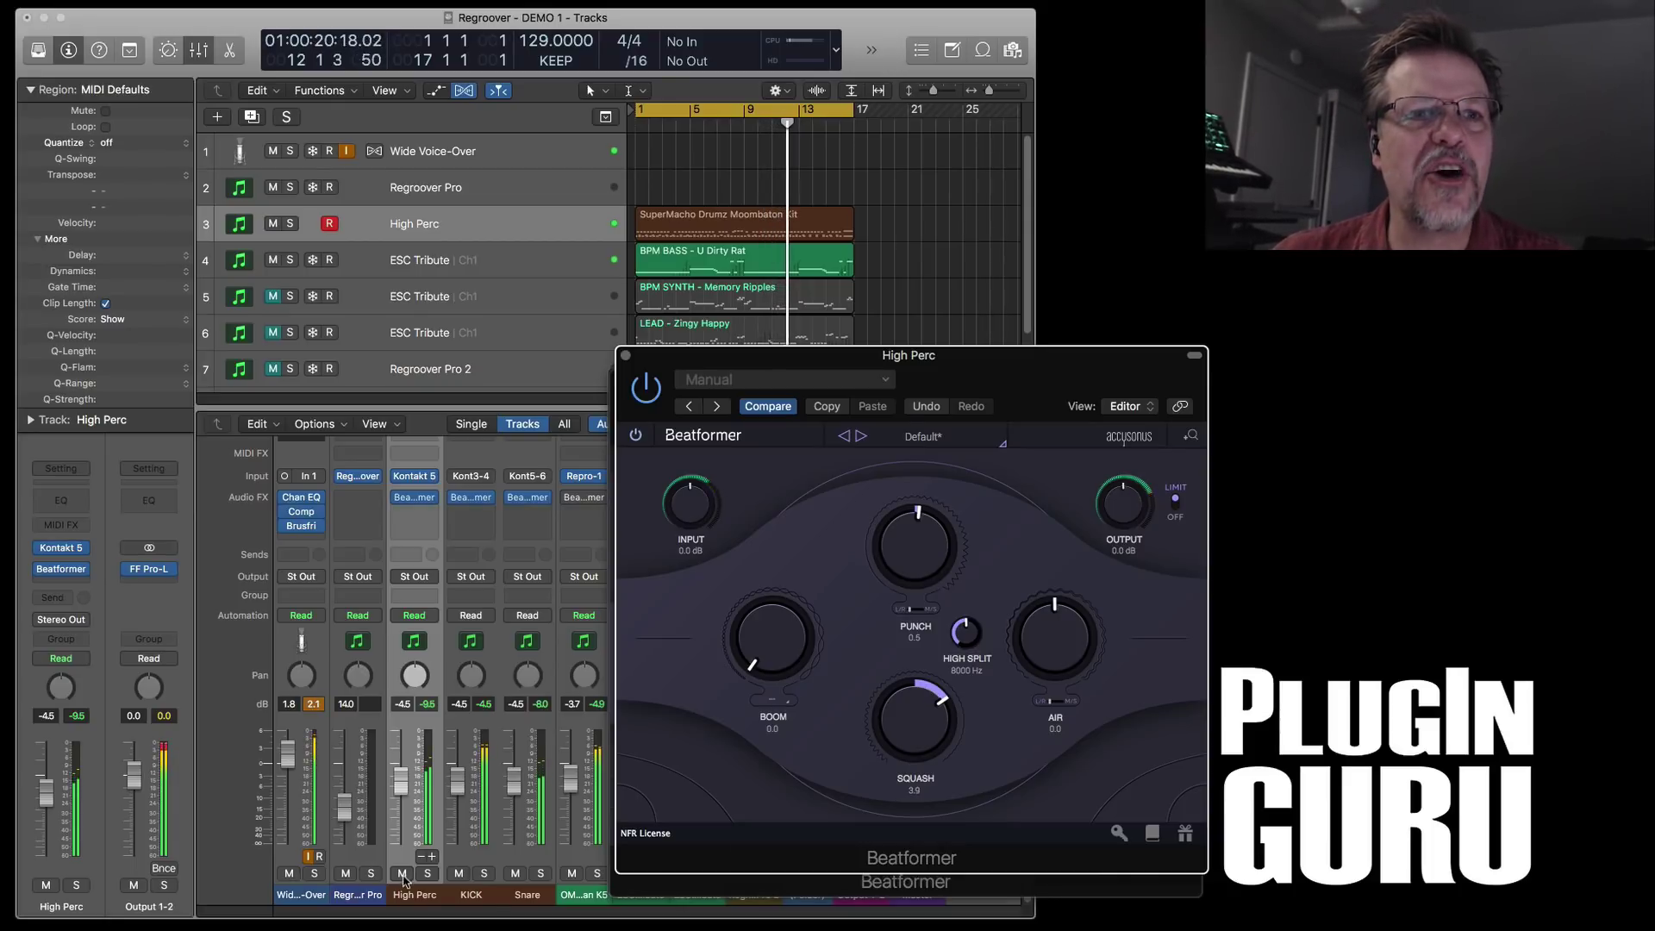
- Solo High Perc with the voice-over to tune its Squash, ending at 4.2 after unsoloing
{"action": "left_click", "coordinate": [402, 873]}
{"action": "left_click", "coordinate": [403, 873]}
{"action": "left_click", "coordinate": [426, 873]}
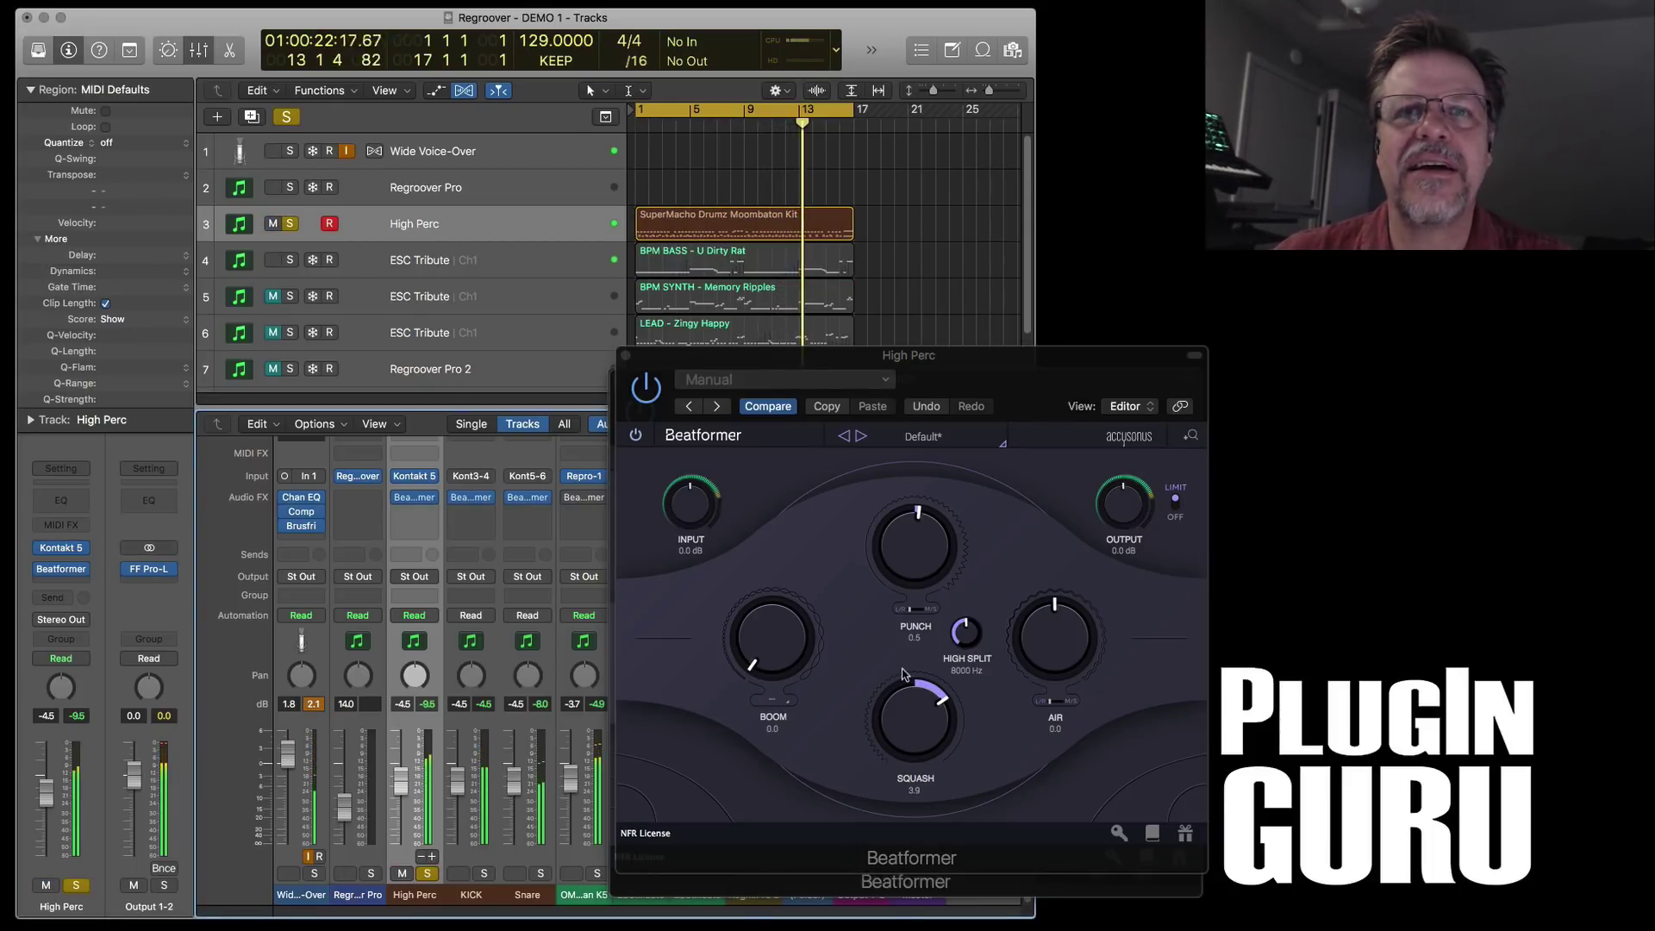
{"action": "mouse_move", "coordinate": [915, 722]}
{"action": "left_mouse_down"}
{"action": "mouse_move", "coordinate": [926, 779]}
{"action": "mouse_move", "coordinate": [941, 726]}
{"action": "left_mouse_up"}
{"action": "left_click", "coordinate": [317, 873]}
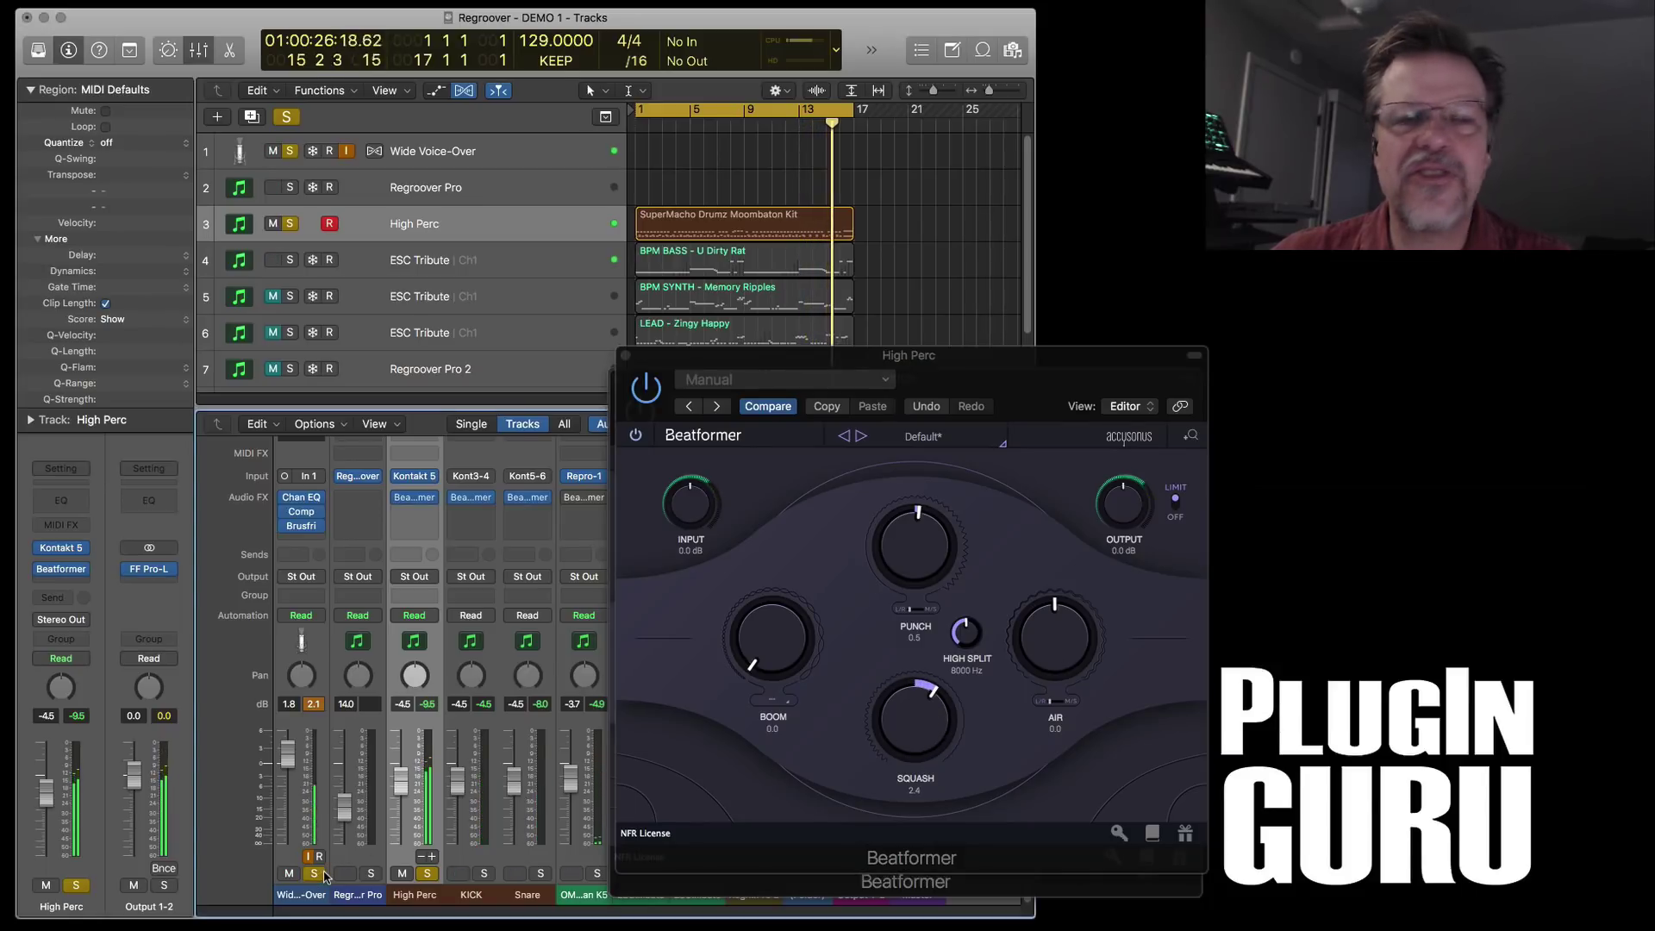
{"action": "left_click_drag", "start_coordinate": [915, 724], "coordinate": [915, 721]}
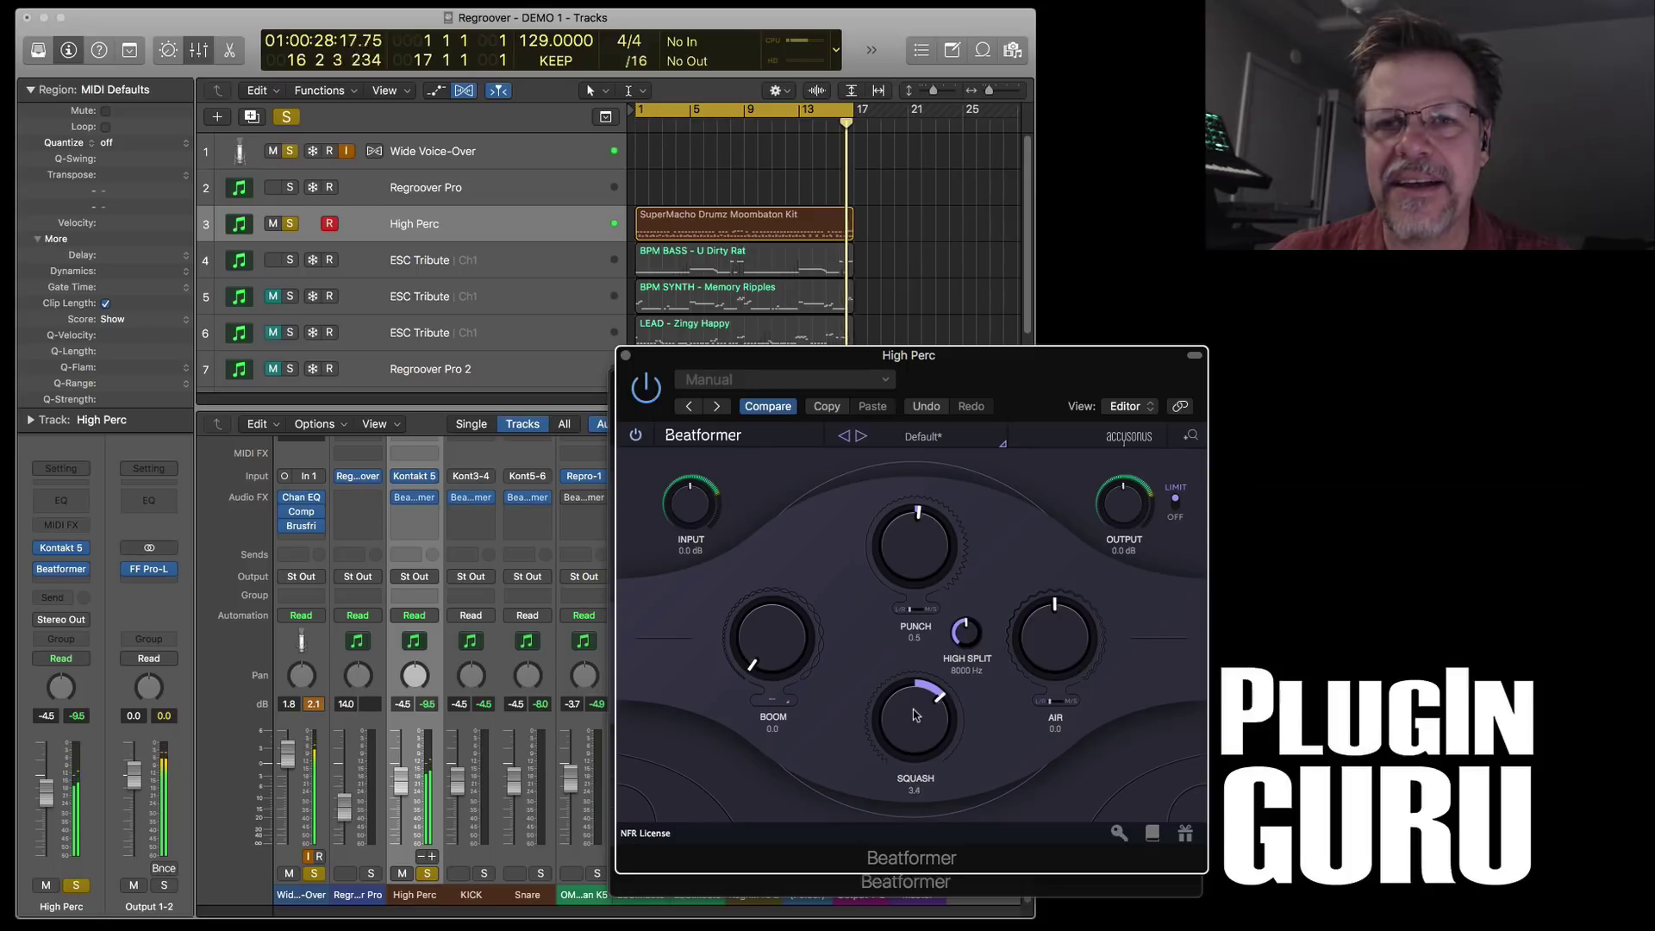
{"action": "left_click", "coordinate": [426, 873]}
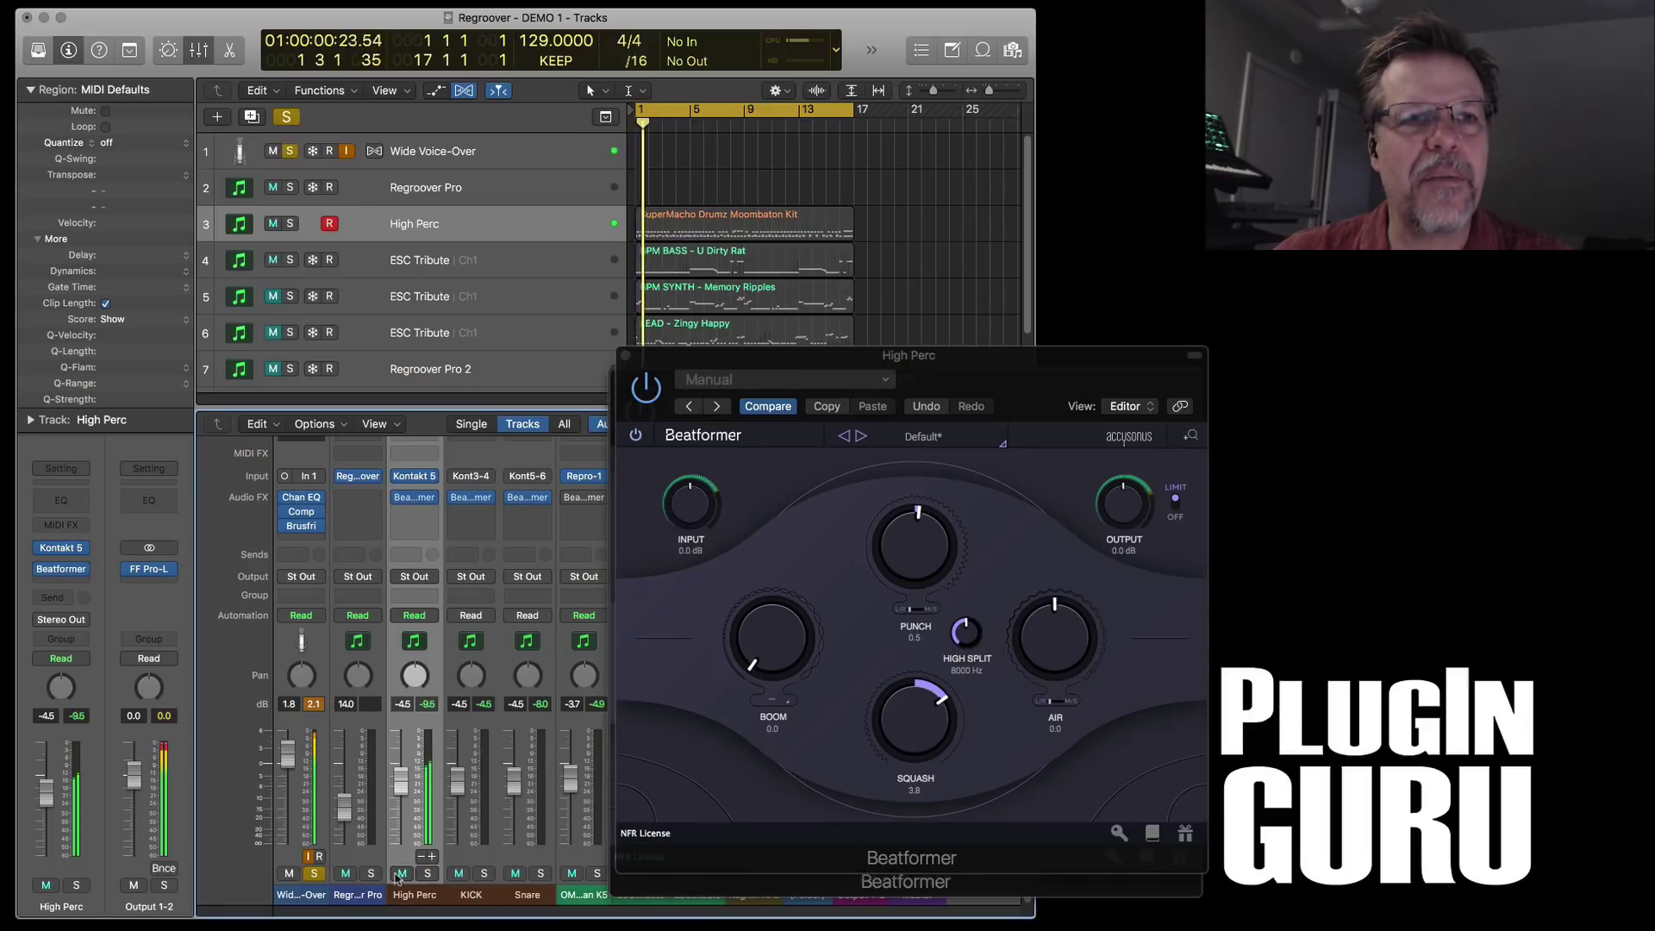
{"action": "left_click", "coordinate": [313, 873]}
{"action": "left_click_drag", "start_coordinate": [930, 716], "coordinate": [948, 686]}
- Adjust High Perc Punch and Air, A/B the Beatformer bypass, and settle Squash at 2.8
{"action": "left_click_drag", "start_coordinate": [918, 513], "coordinate": [913, 616]}
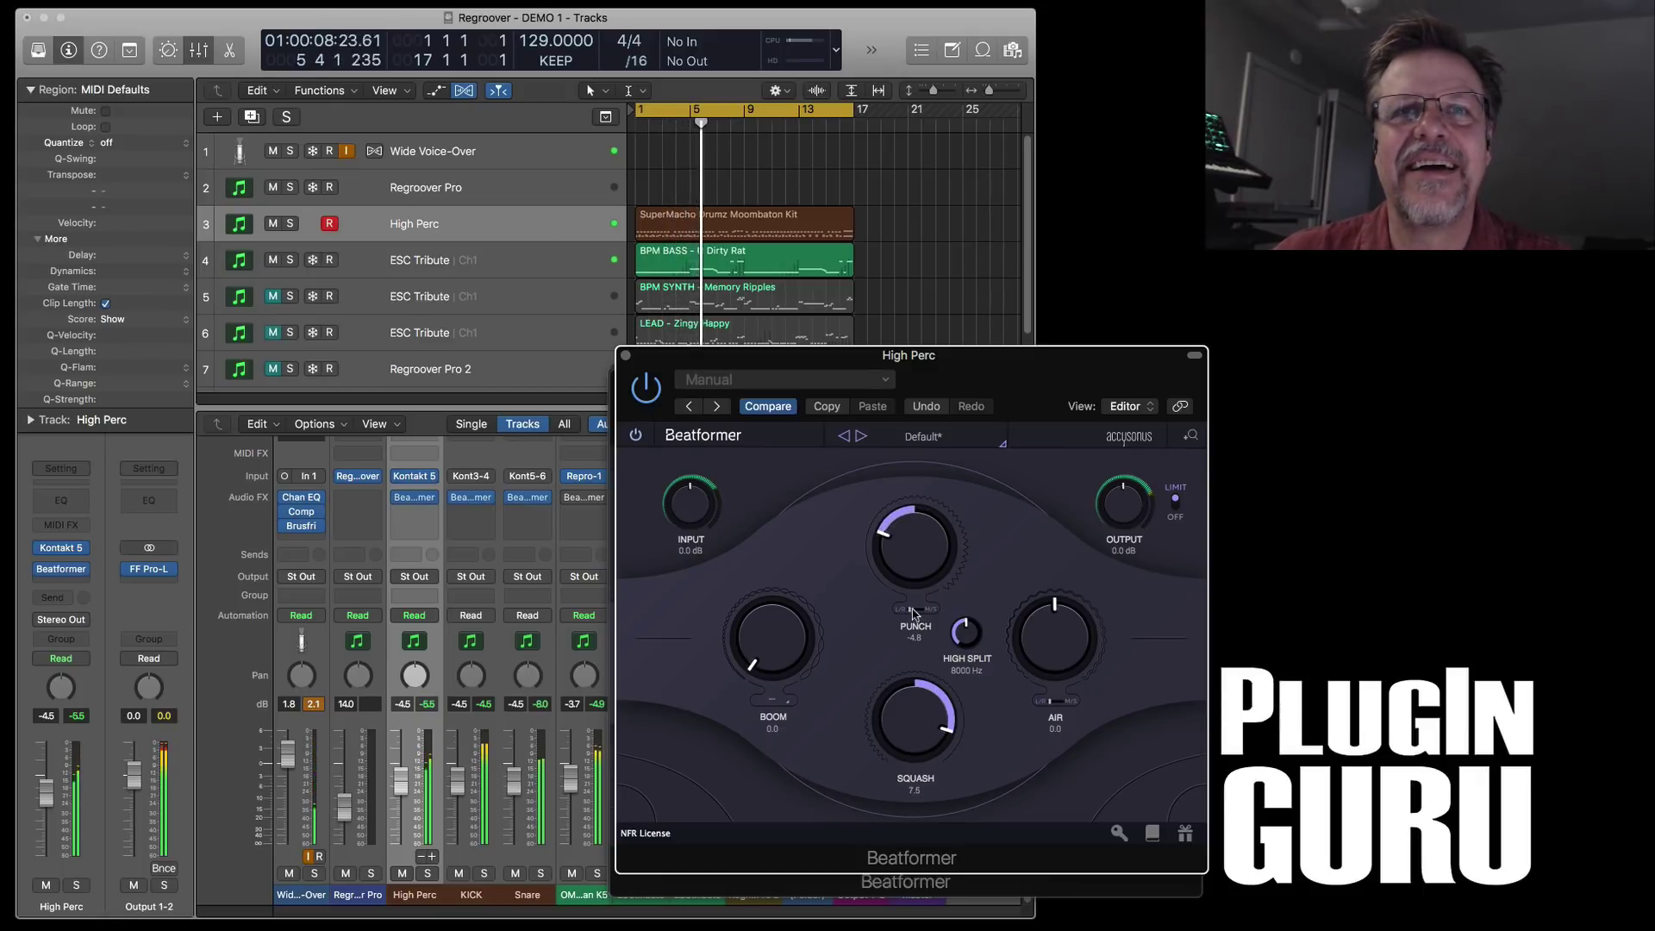
{"action": "left_click_drag", "start_coordinate": [931, 612], "coordinate": [915, 562]}
{"action": "left_click_drag", "start_coordinate": [1035, 667], "coordinate": [1048, 595]}
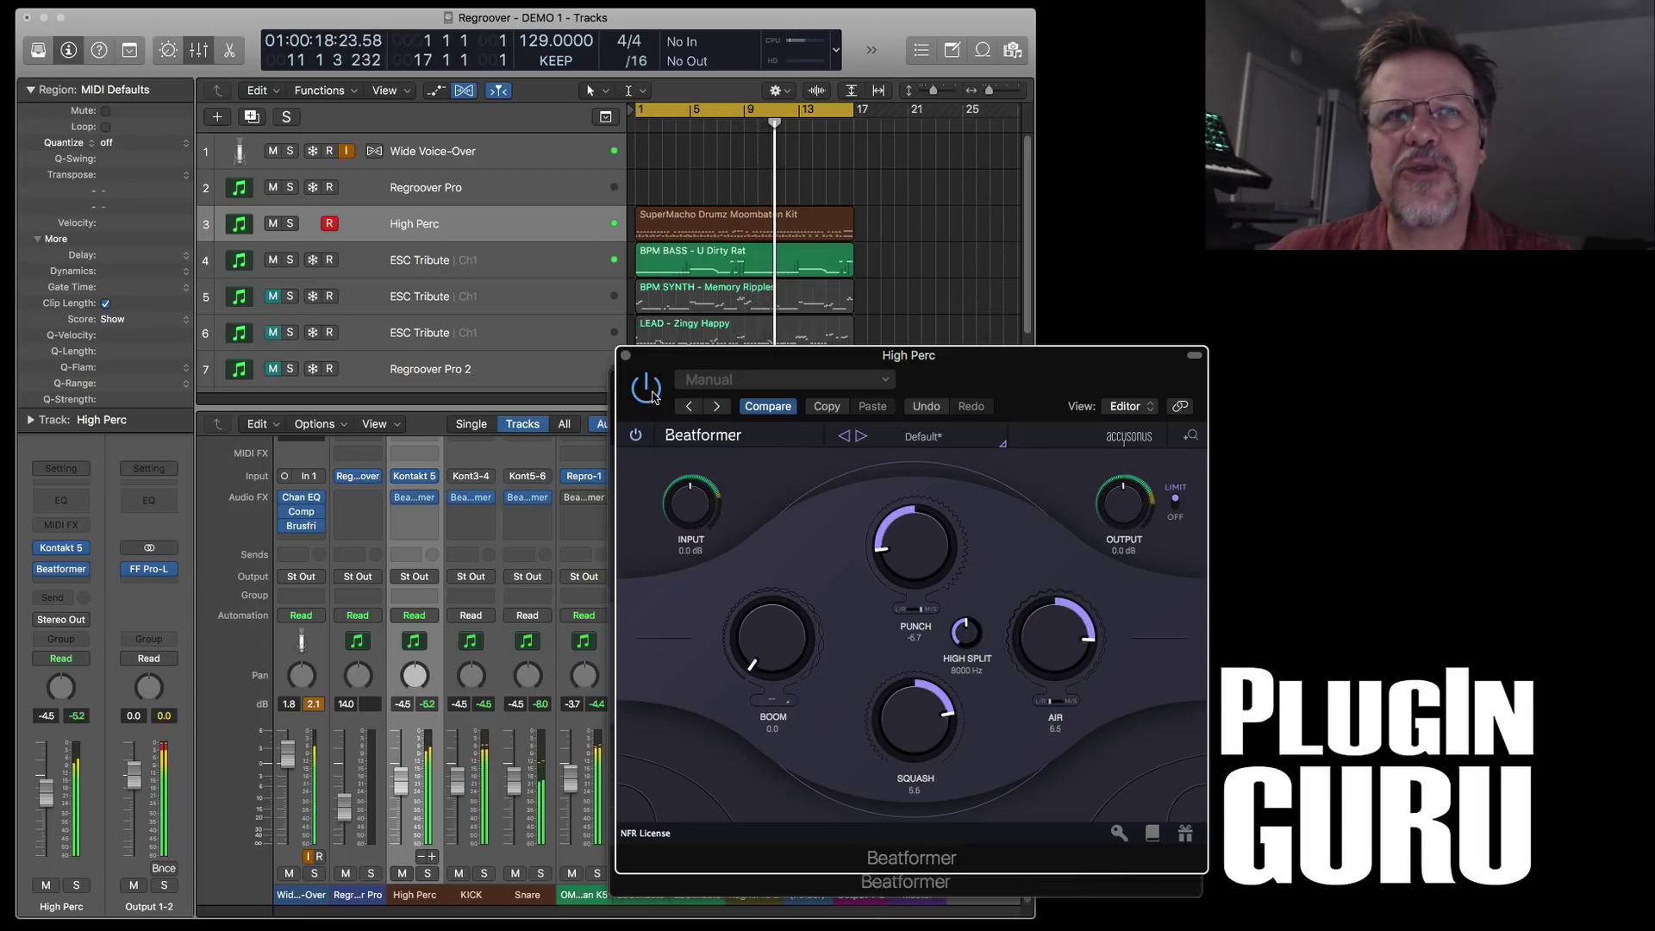
{"action": "left_click", "coordinate": [647, 389]}
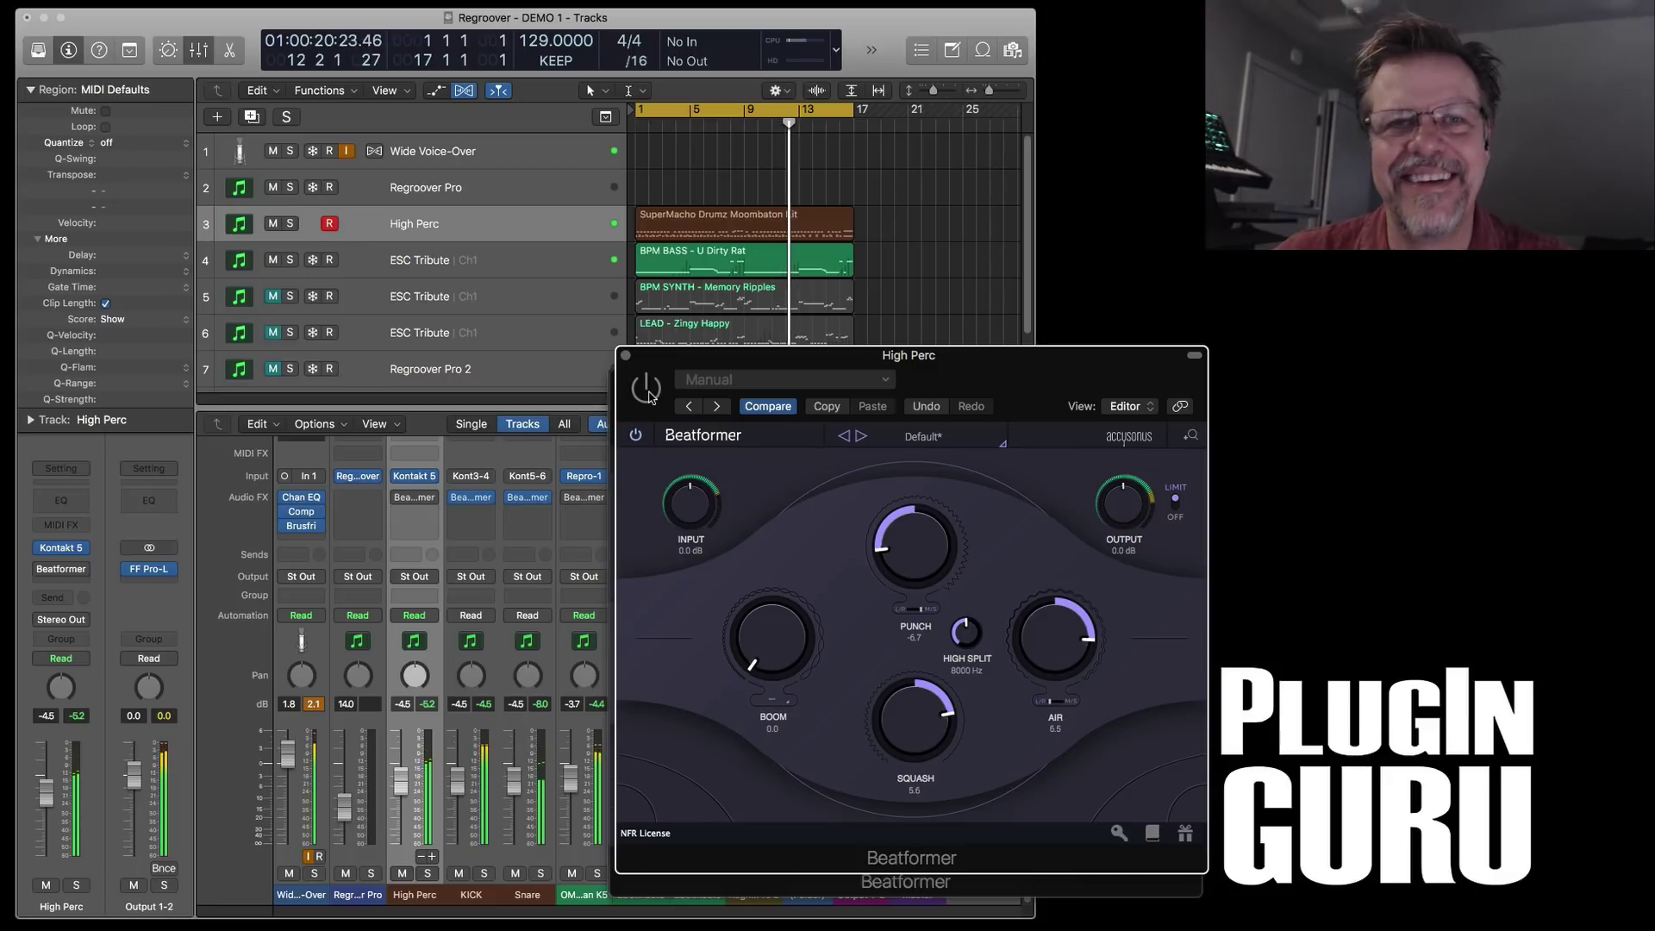
{"action": "left_click", "coordinate": [647, 389]}
{"action": "left_click_drag", "start_coordinate": [921, 749], "coordinate": [912, 746]}
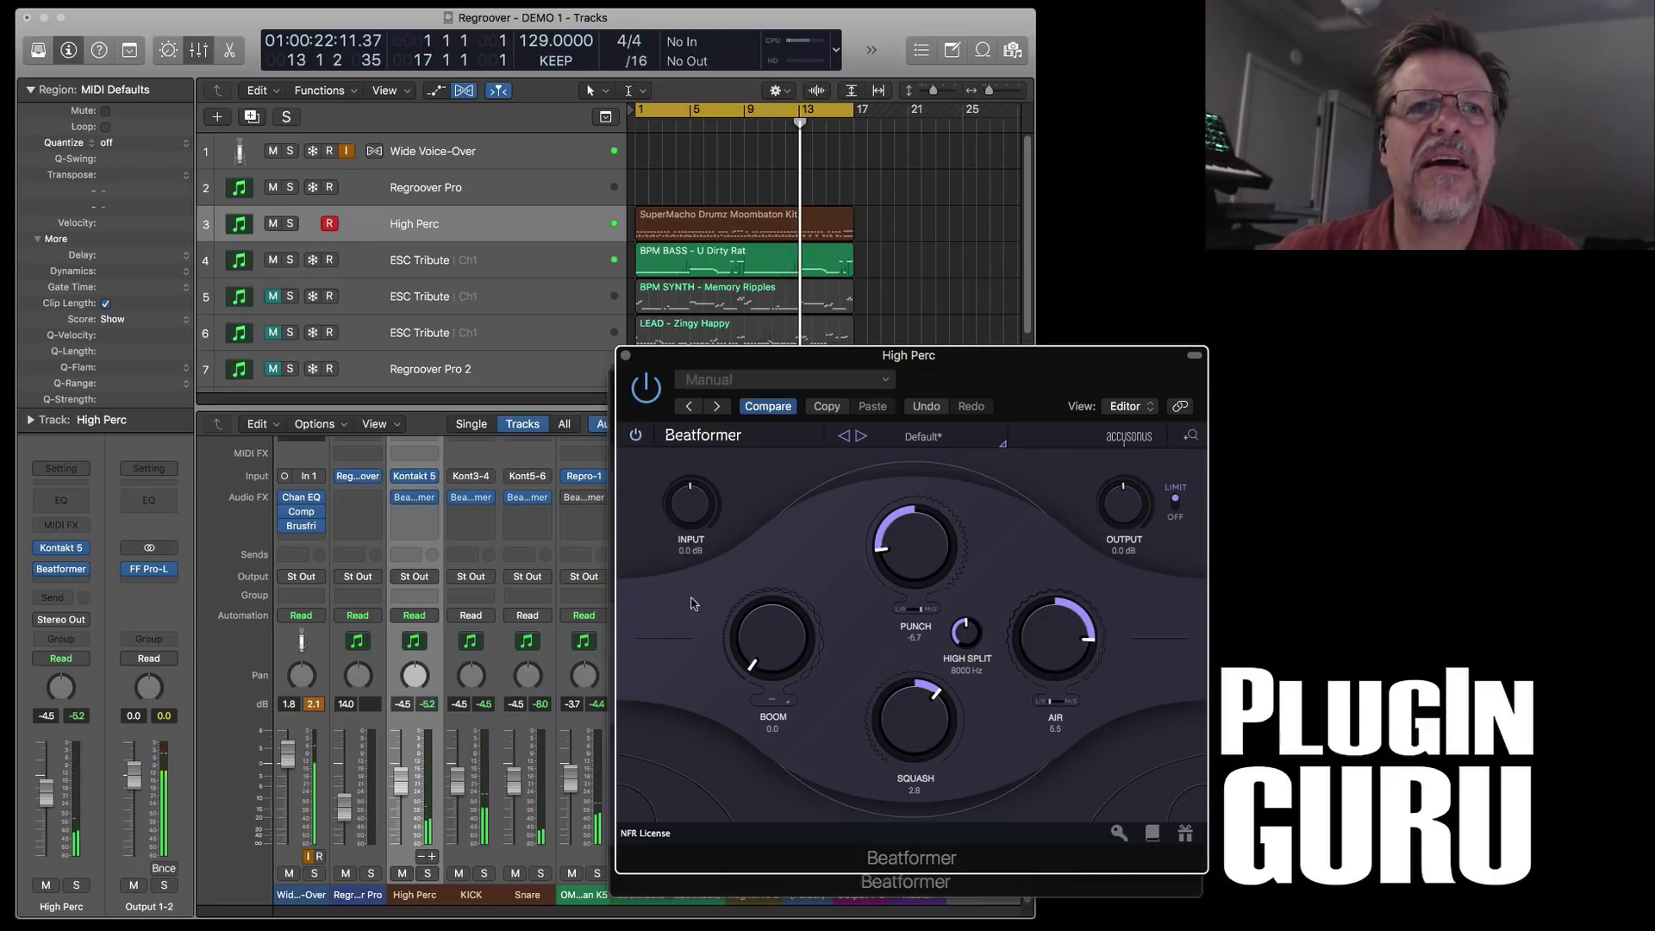
- Close the High Perc and KICK Beatformer windows, solo KICK, and restart playback
{"action": "left_click", "coordinate": [627, 355]}
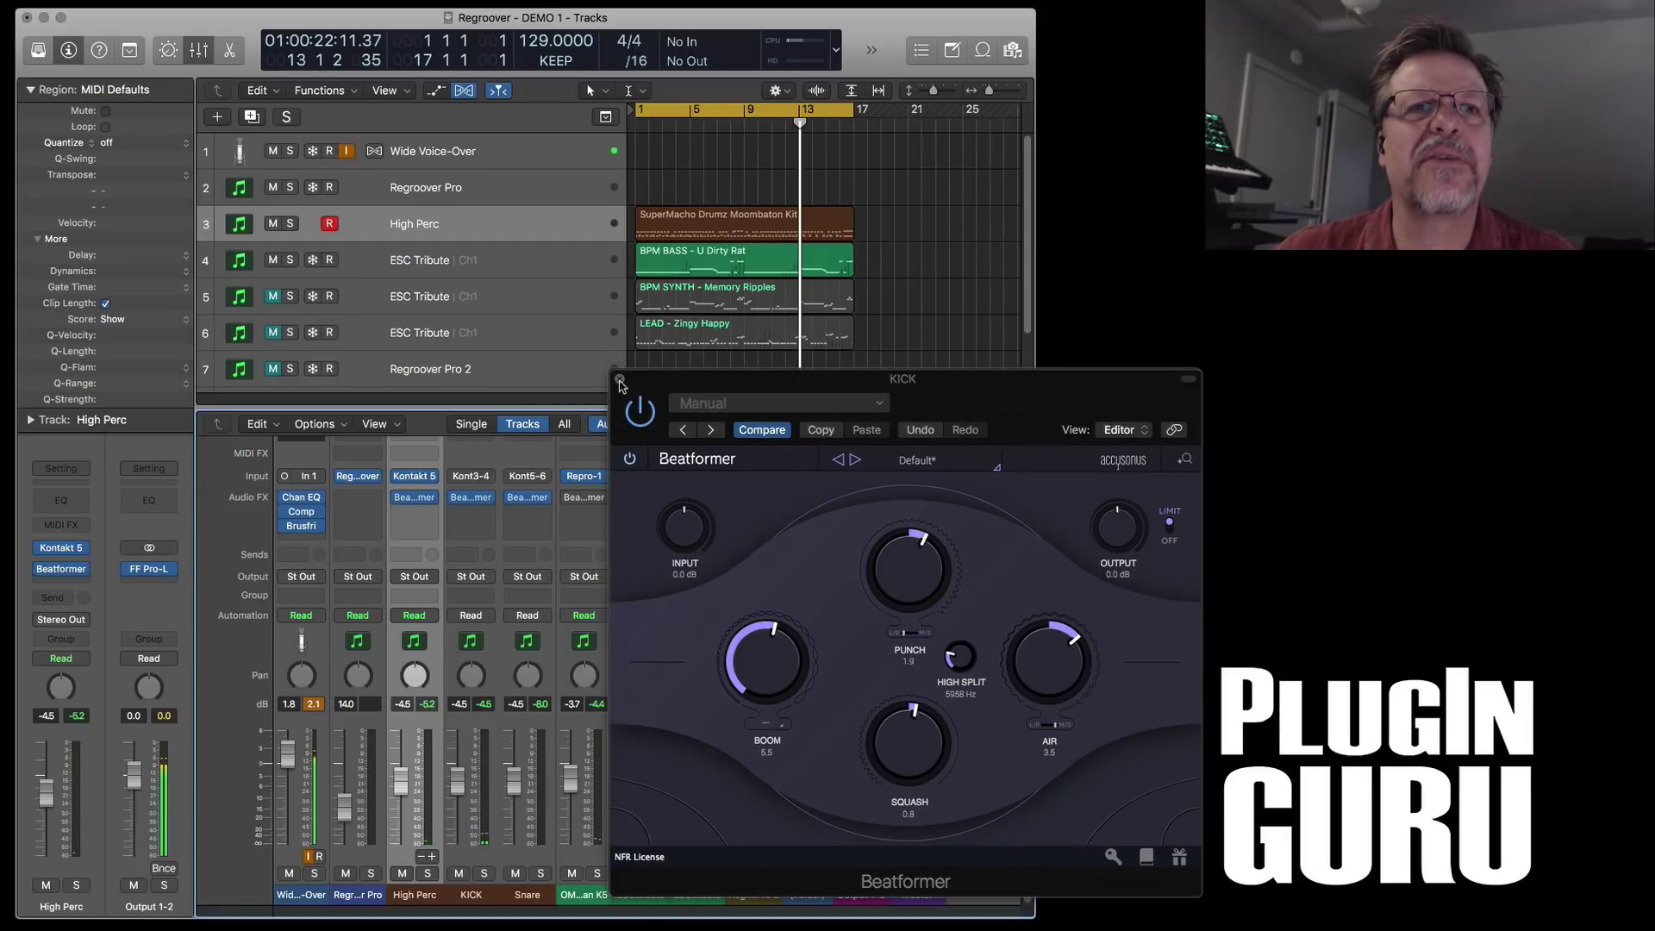
{"action": "left_click", "coordinate": [620, 381]}
{"action": "left_click", "coordinate": [484, 873]}
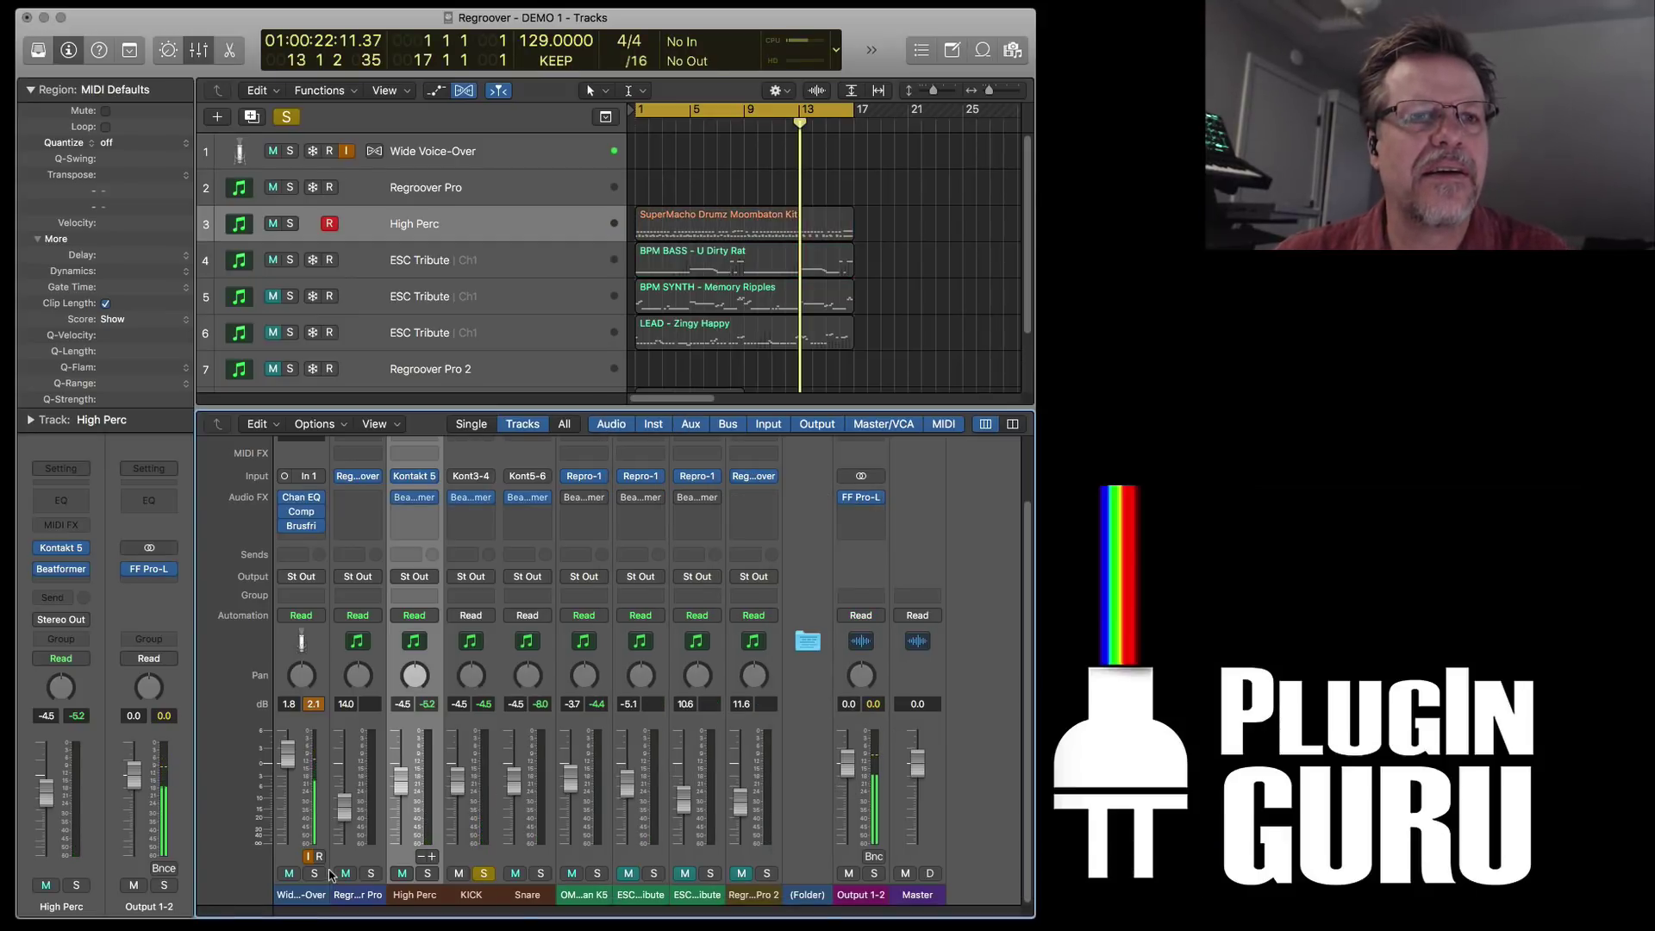
{"action": "key", "text": "Return"}
- In the KICK Beatformer, drop Squash to -0.9 and raise Punch to 5.2 and Air to 5.3
{"action": "mouse_move", "coordinate": [457, 503]}
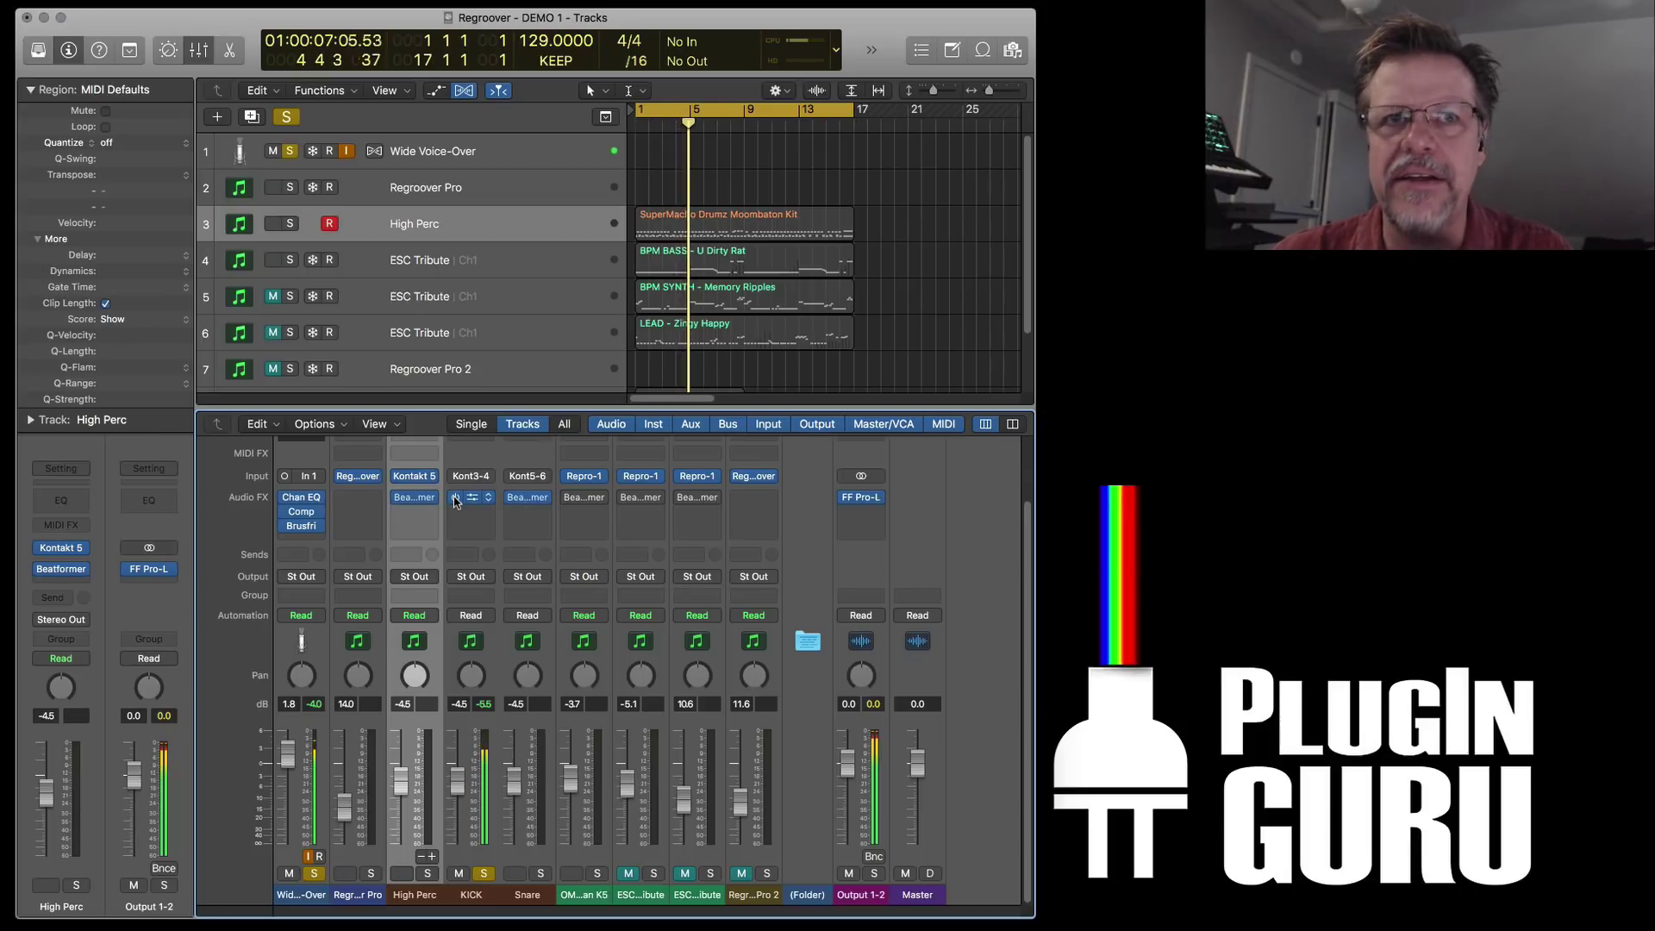
{"action": "left_click", "coordinate": [472, 502]}
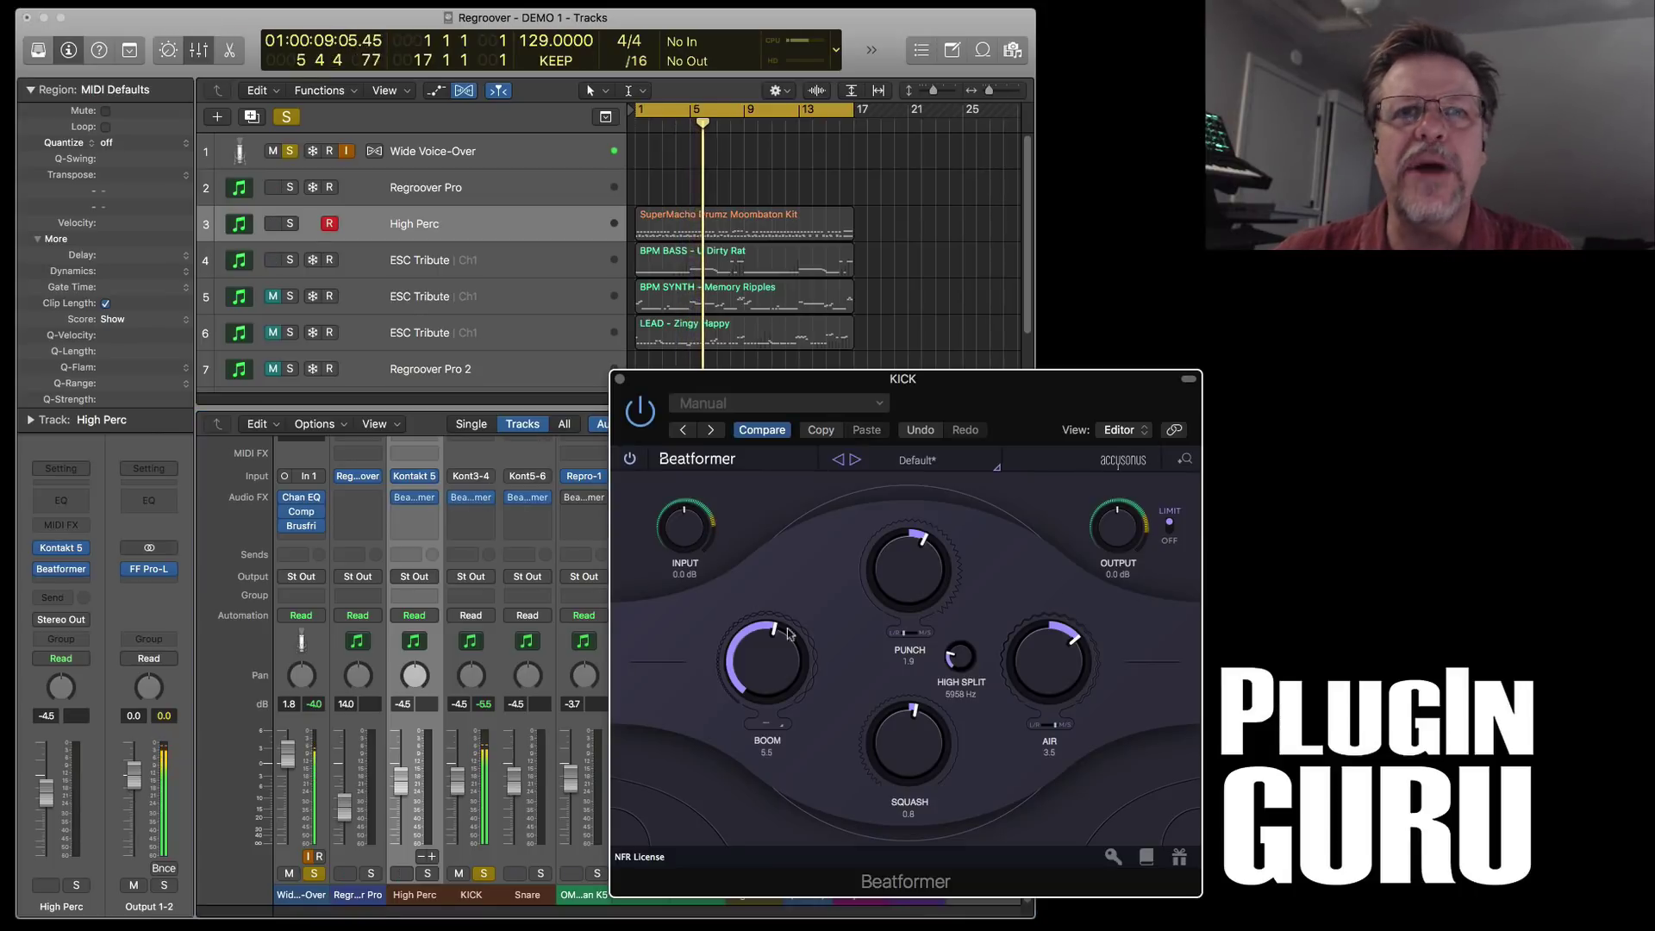
{"action": "left_click_drag", "start_coordinate": [924, 743], "coordinate": [923, 768]}
{"action": "left_click_drag", "start_coordinate": [919, 591], "coordinate": [918, 544]}
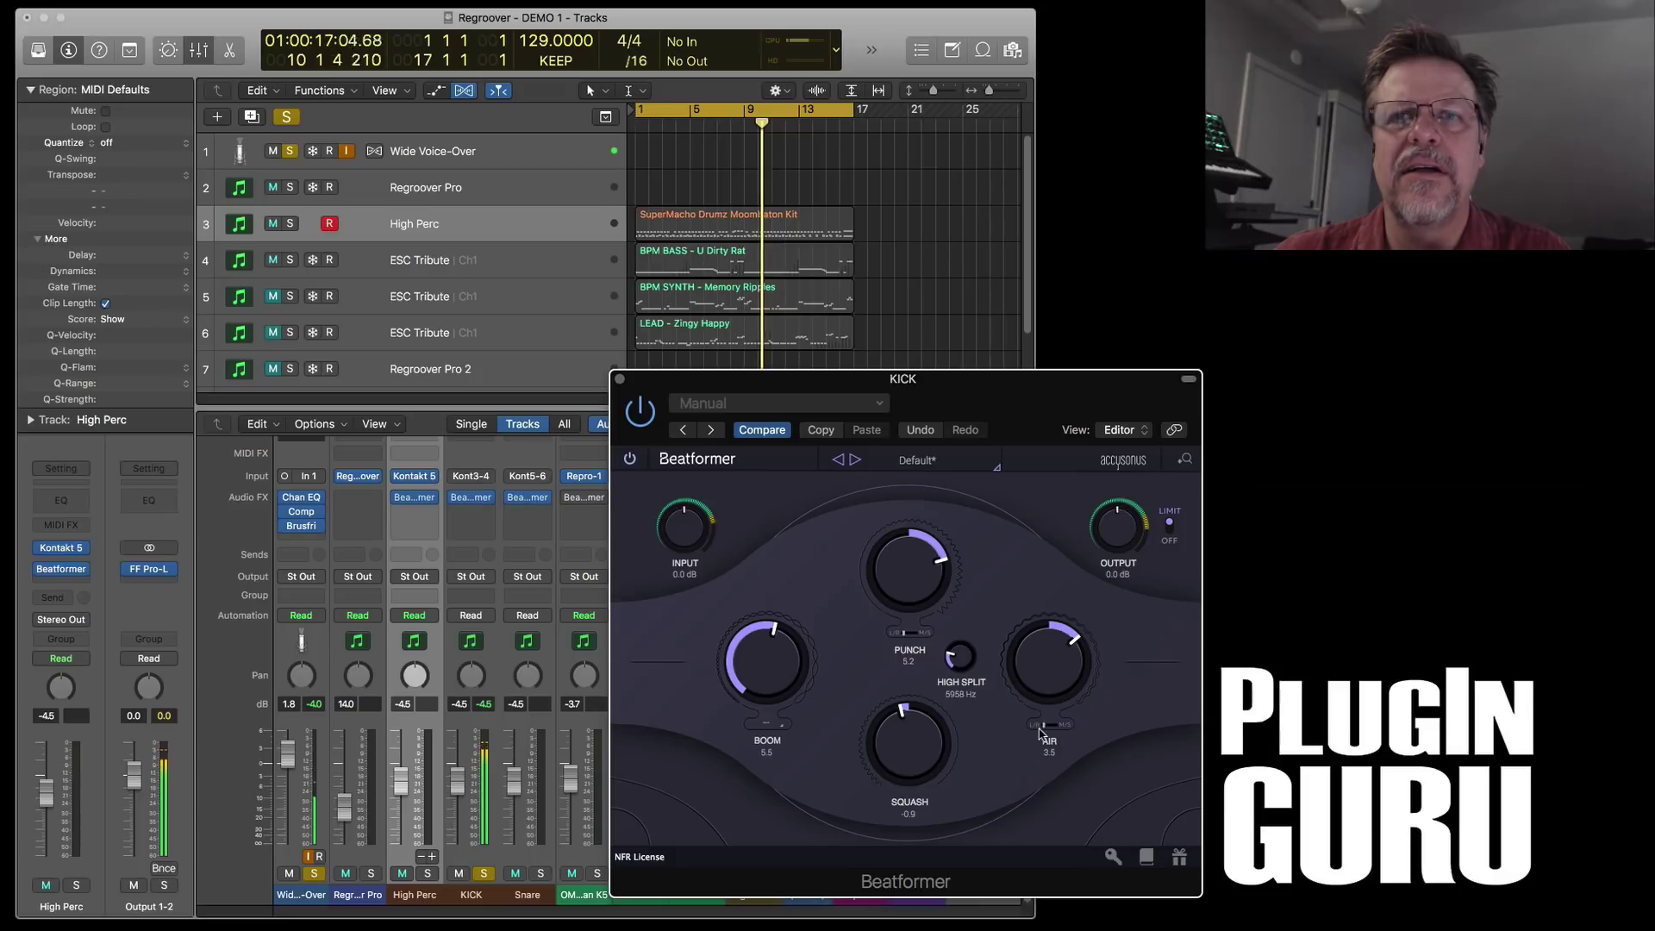
{"action": "left_click_drag", "start_coordinate": [1043, 685], "coordinate": [1046, 666]}
- Unsolo KICK and Wide Voice-Over, then pull the KICK fader down to -54
{"action": "left_click", "coordinate": [484, 873]}
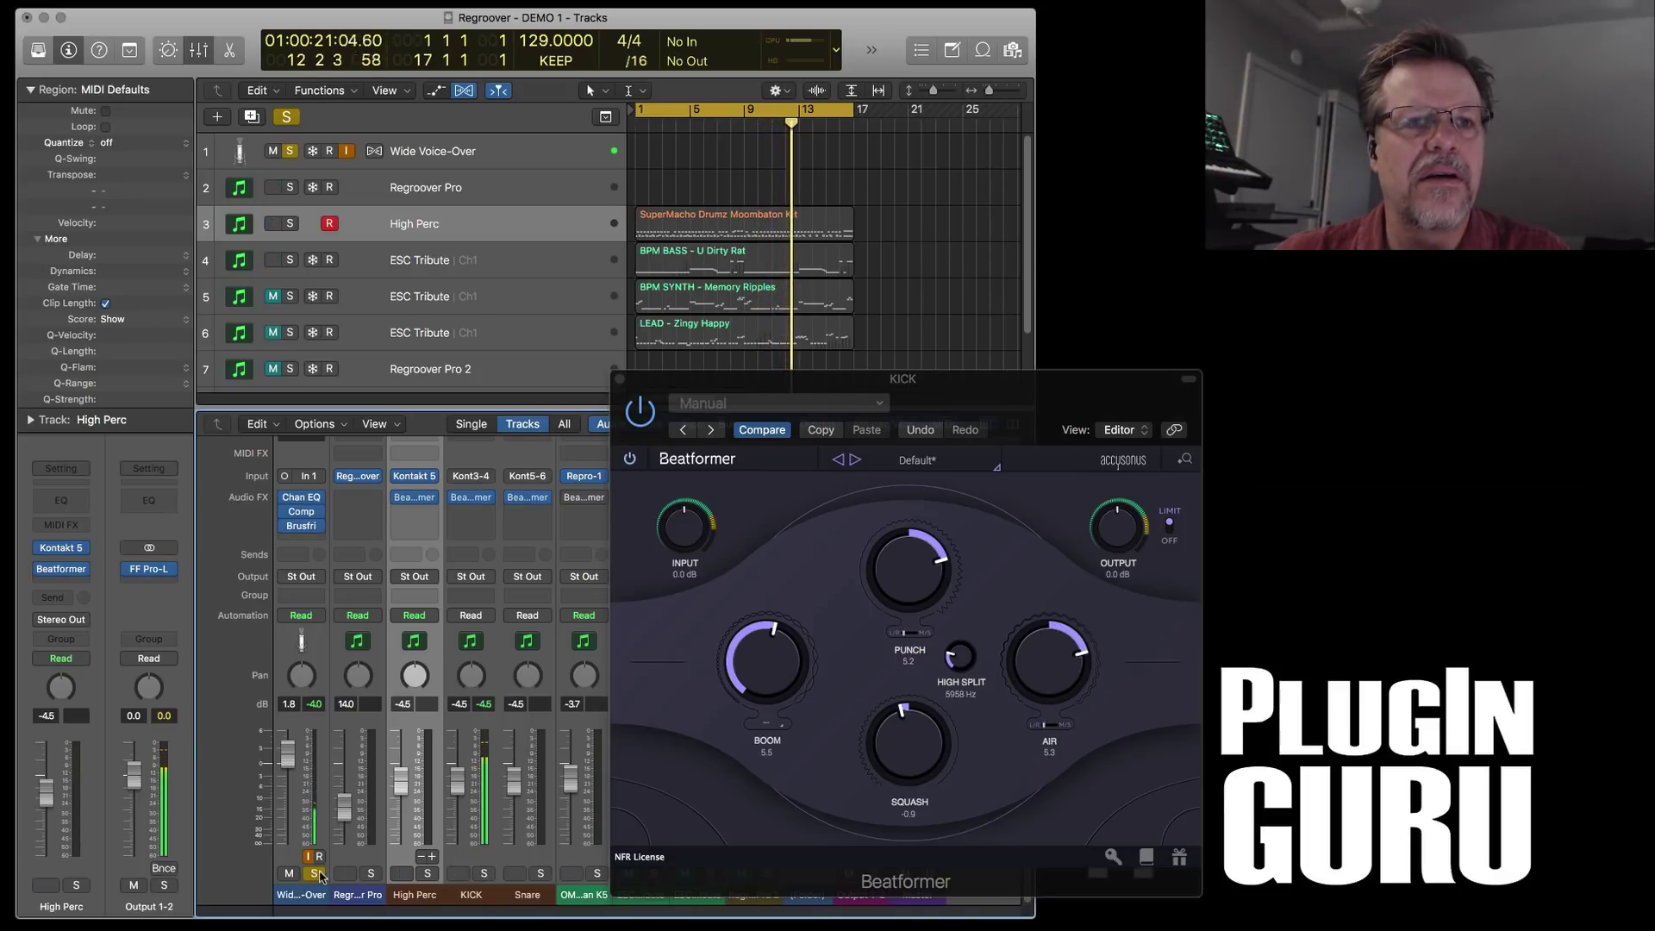
{"action": "left_click", "coordinate": [316, 873]}
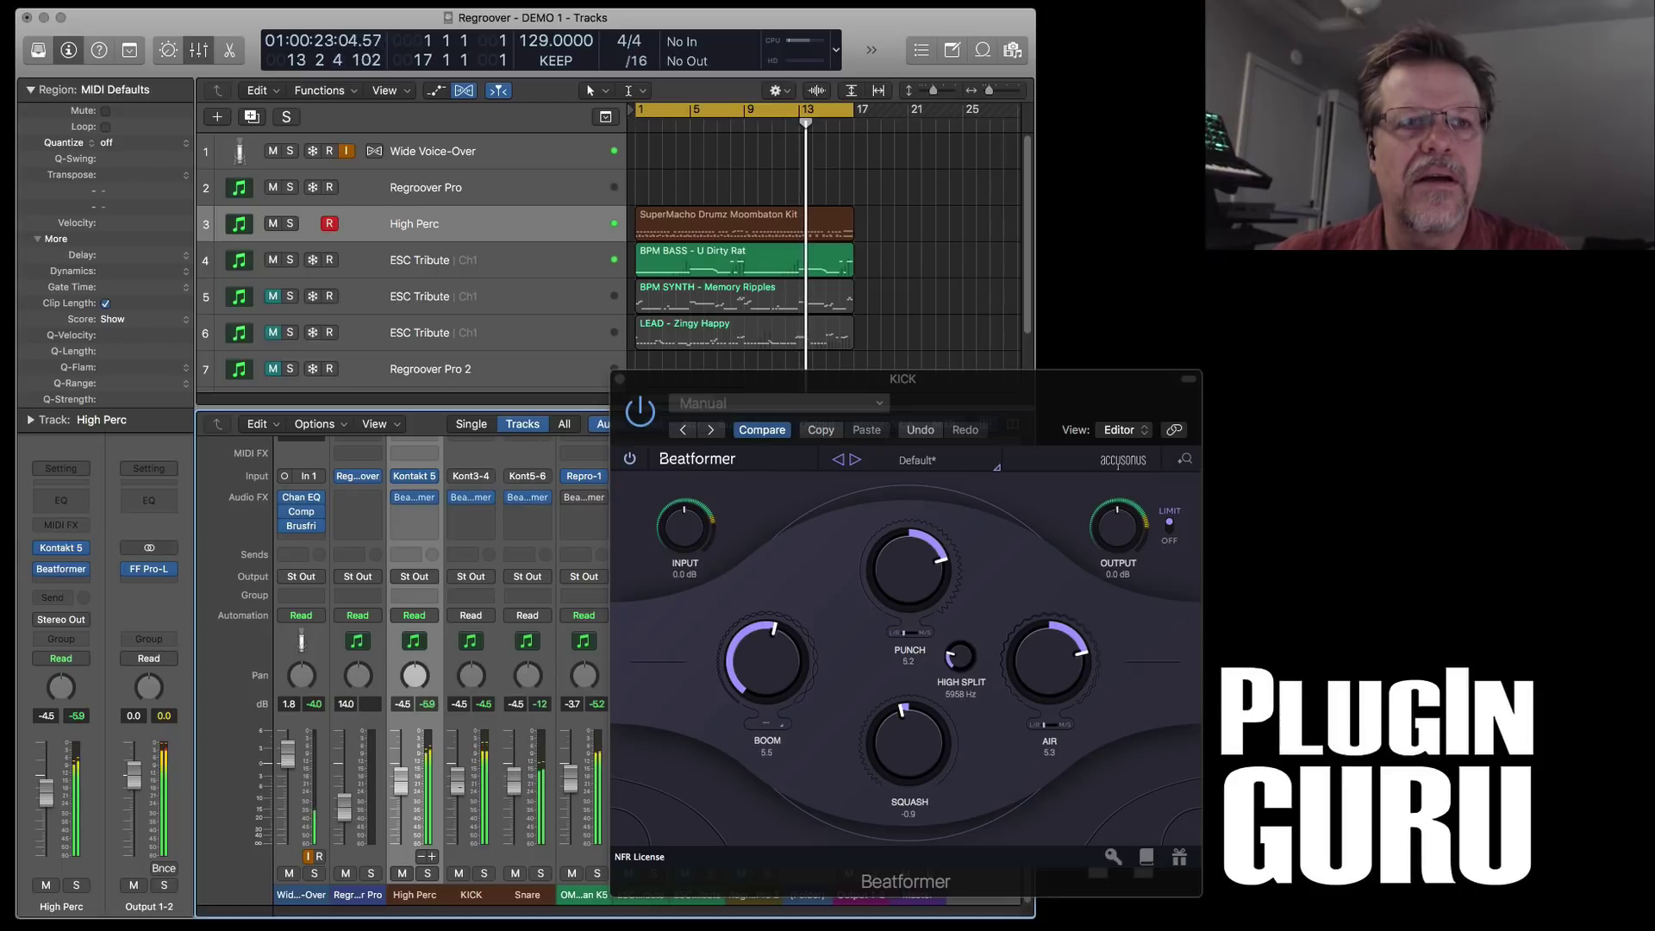
{"action": "left_click_drag", "start_coordinate": [457, 784], "coordinate": [459, 792]}
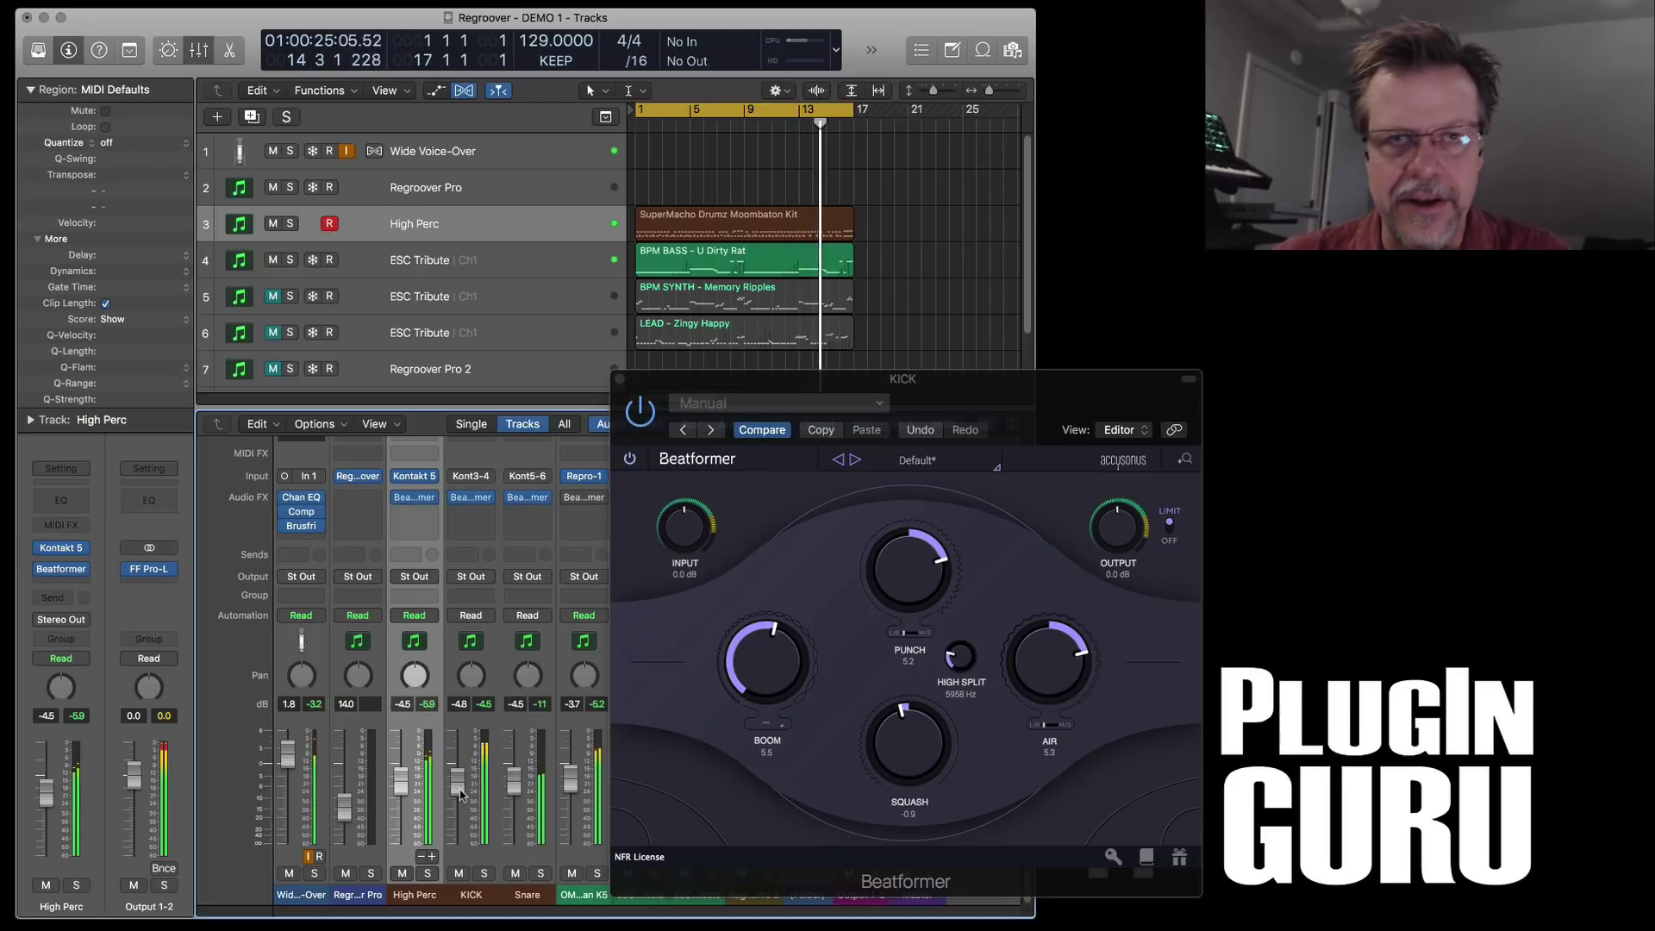
{"action": "left_click_drag", "start_coordinate": [470, 788], "coordinate": [460, 802]}
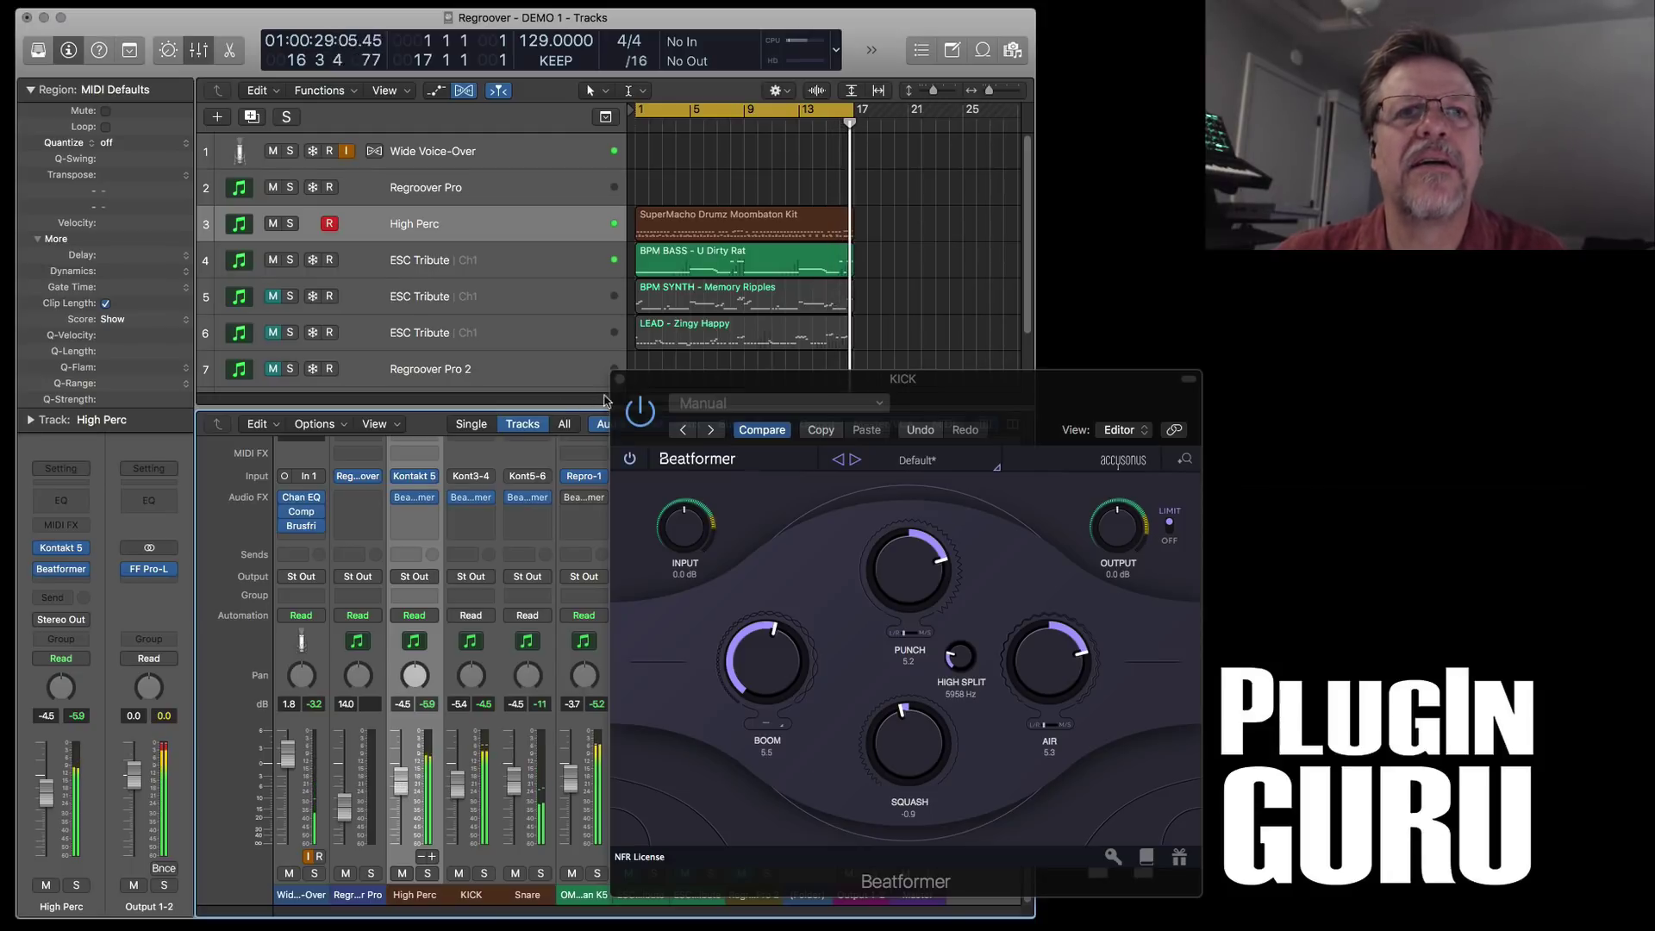
{"action": "mouse_move", "coordinate": [512, 502]}
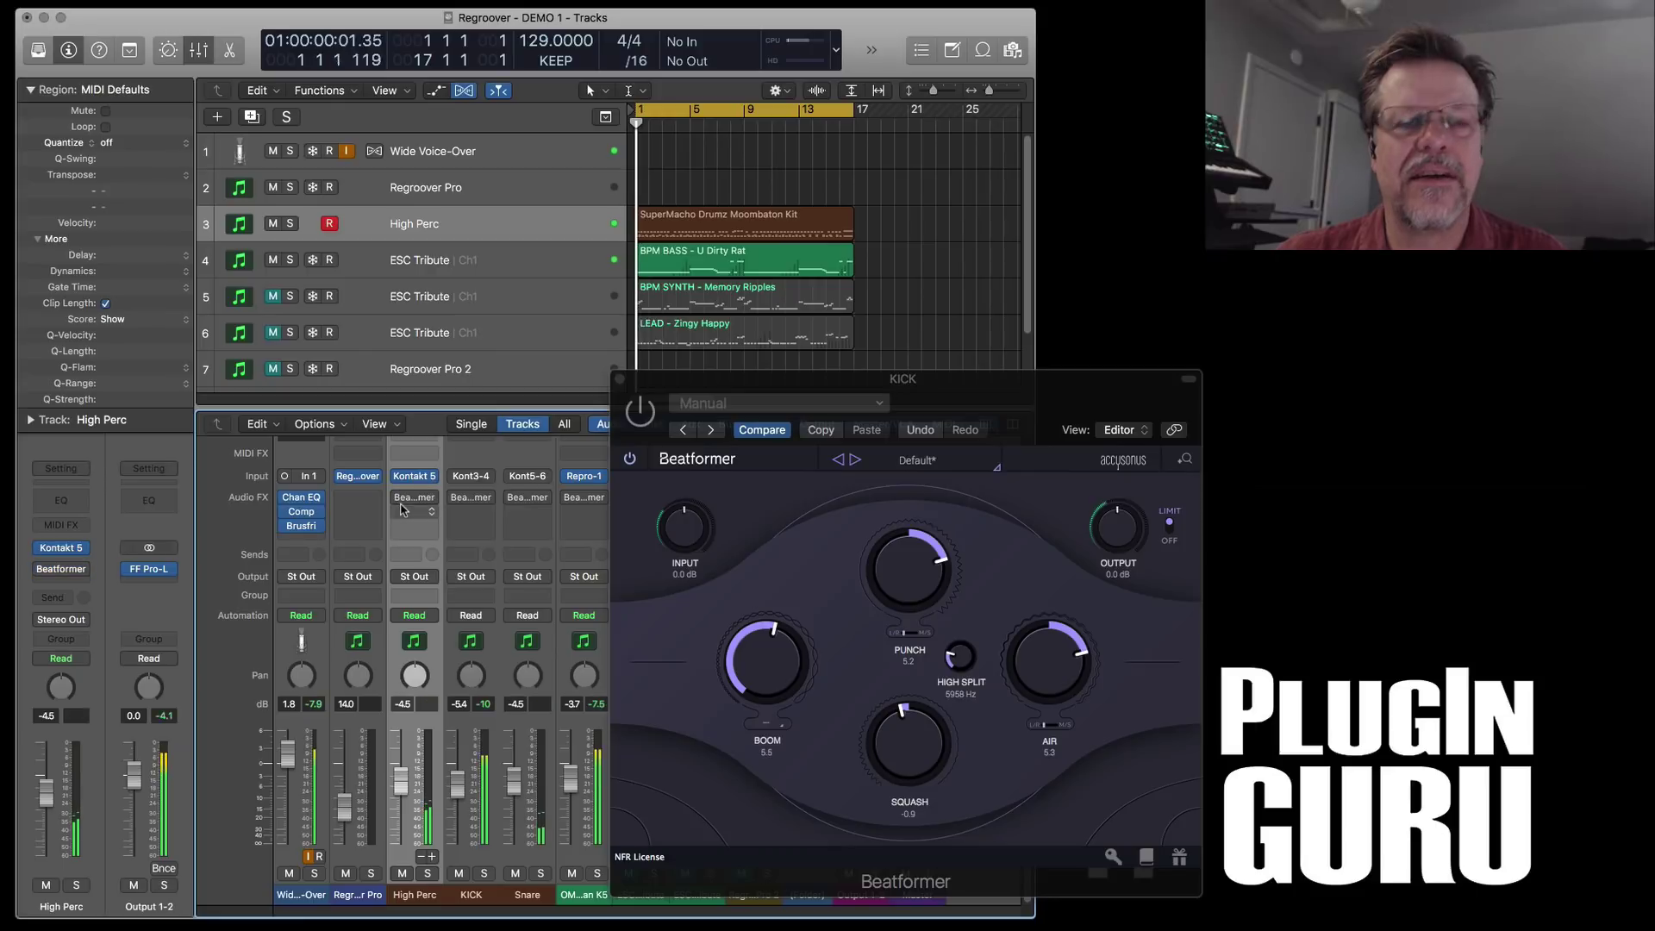
{"action": "mouse_move", "coordinate": [400, 500]}
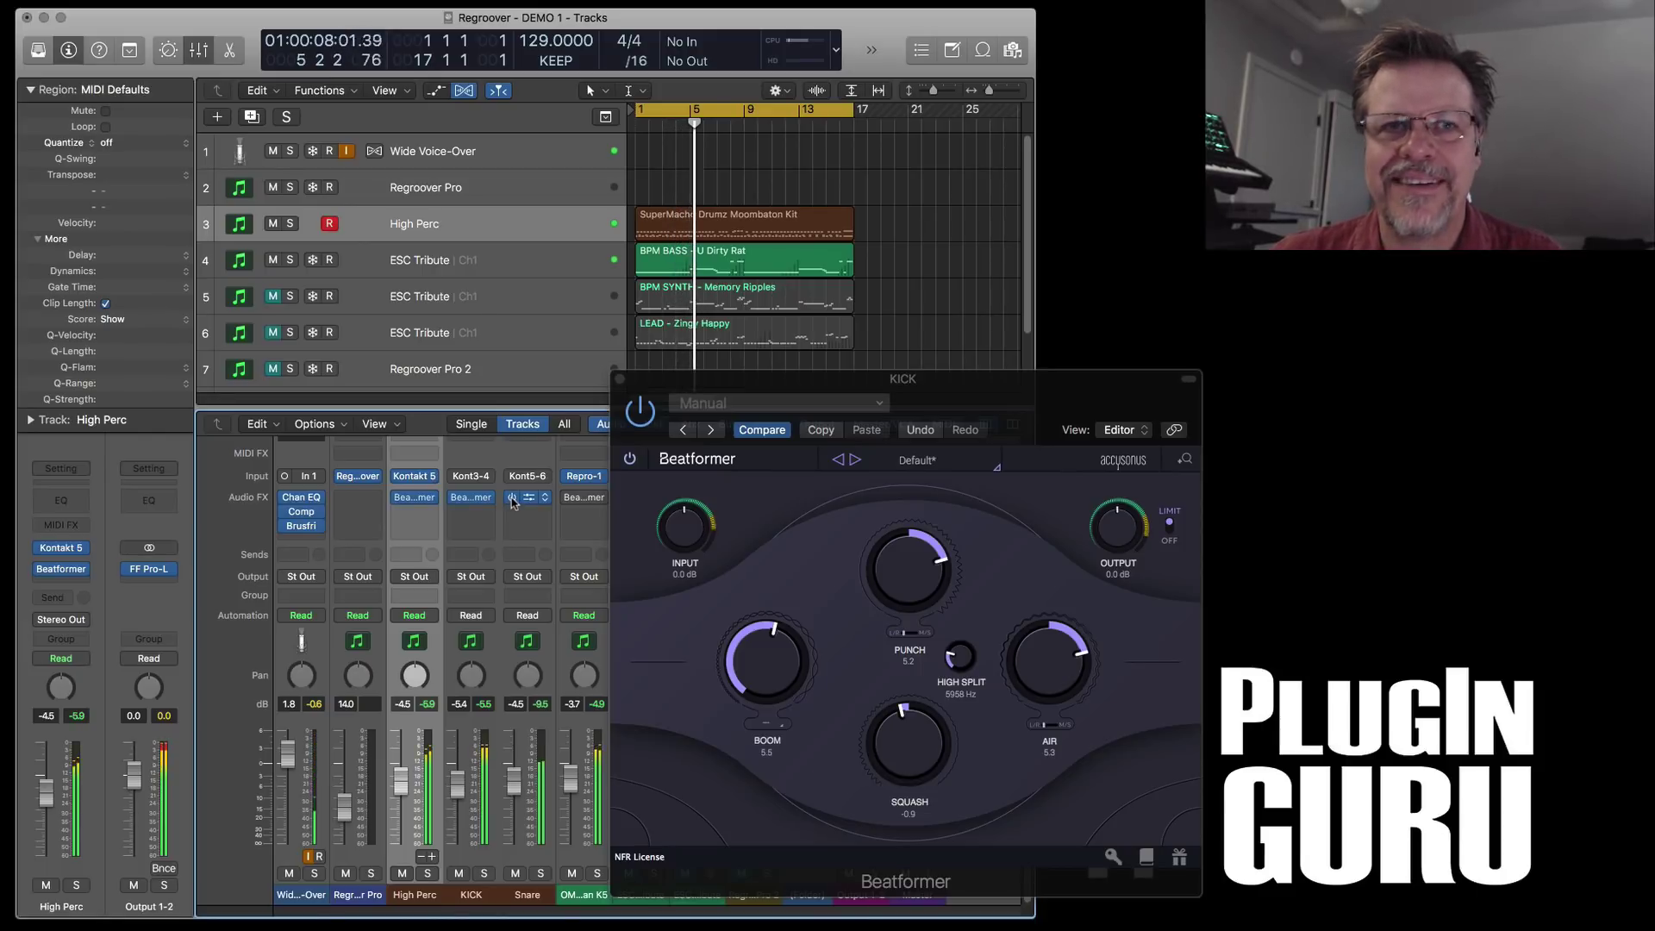
- Set Snare Beatformer Punch to 1.3, lower Squash, then close the Snare and KICK windows
{"action": "left_click", "coordinate": [529, 505]}
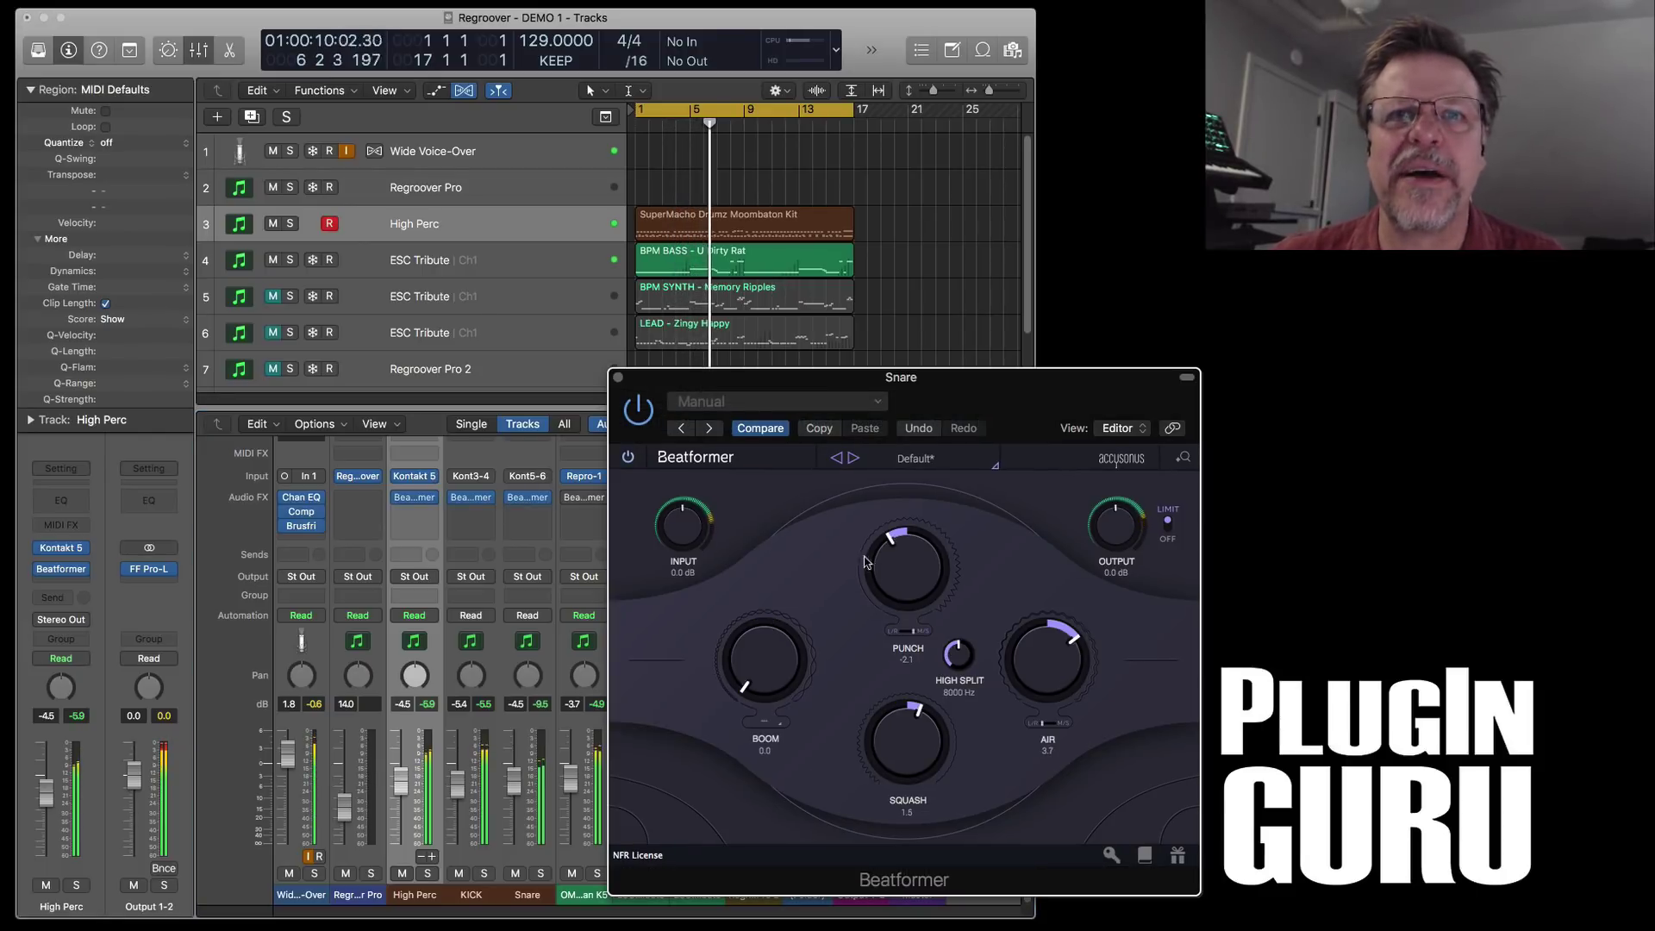
{"action": "left_click_drag", "start_coordinate": [896, 543], "coordinate": [896, 534]}
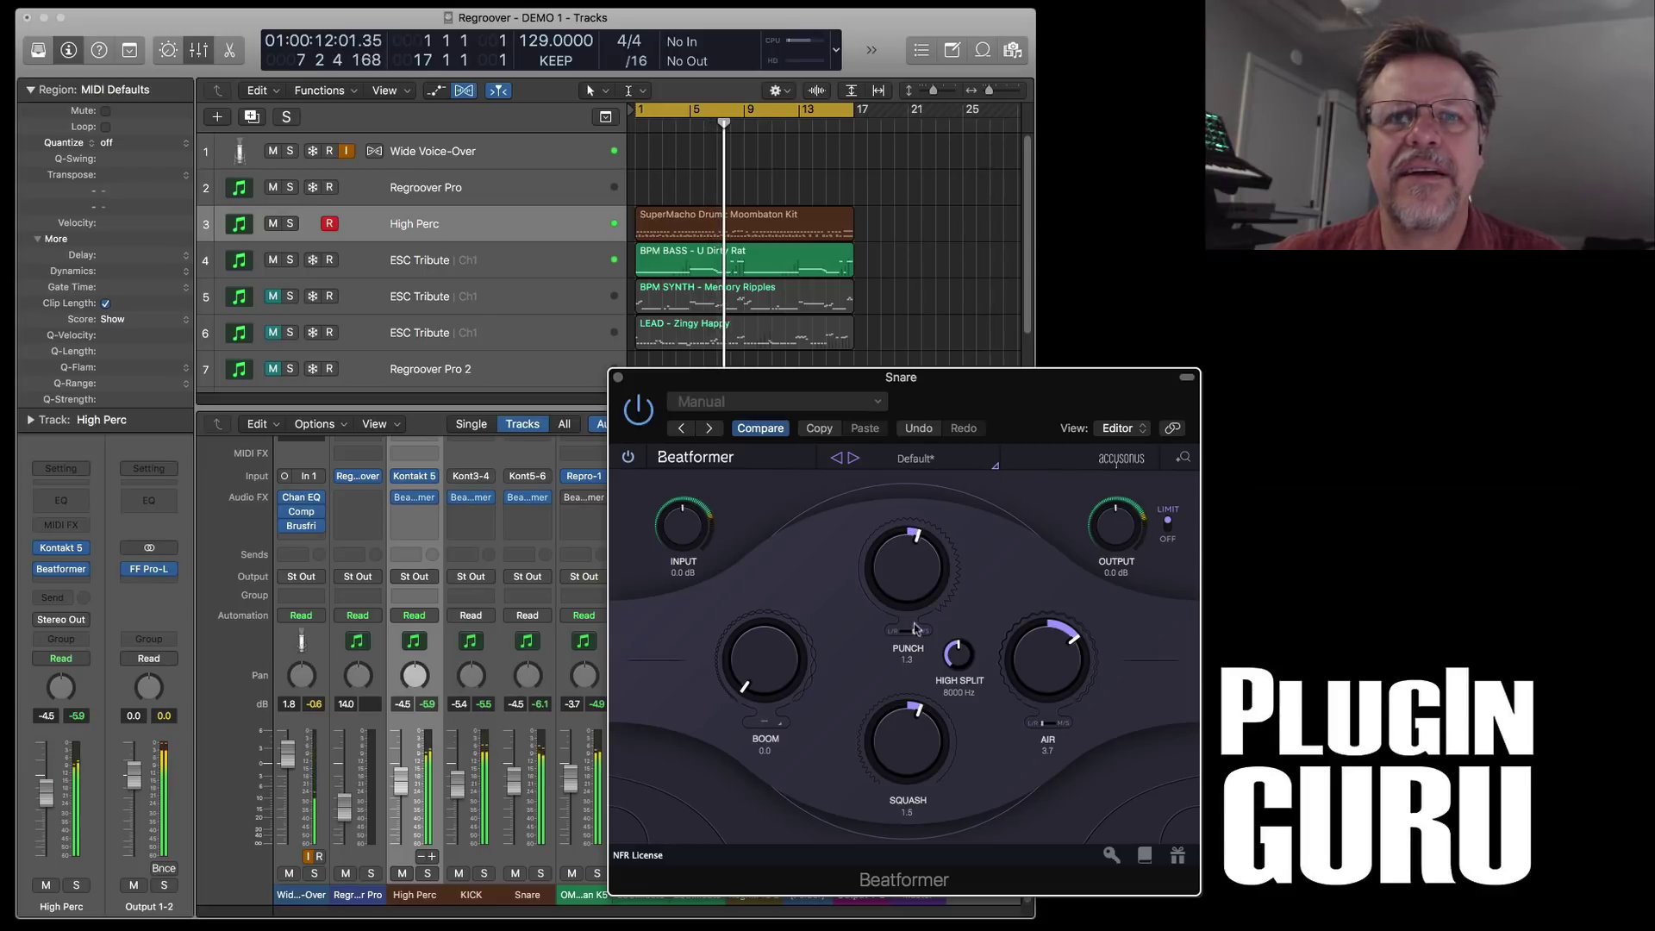
{"action": "left_click_drag", "start_coordinate": [913, 748], "coordinate": [908, 794]}
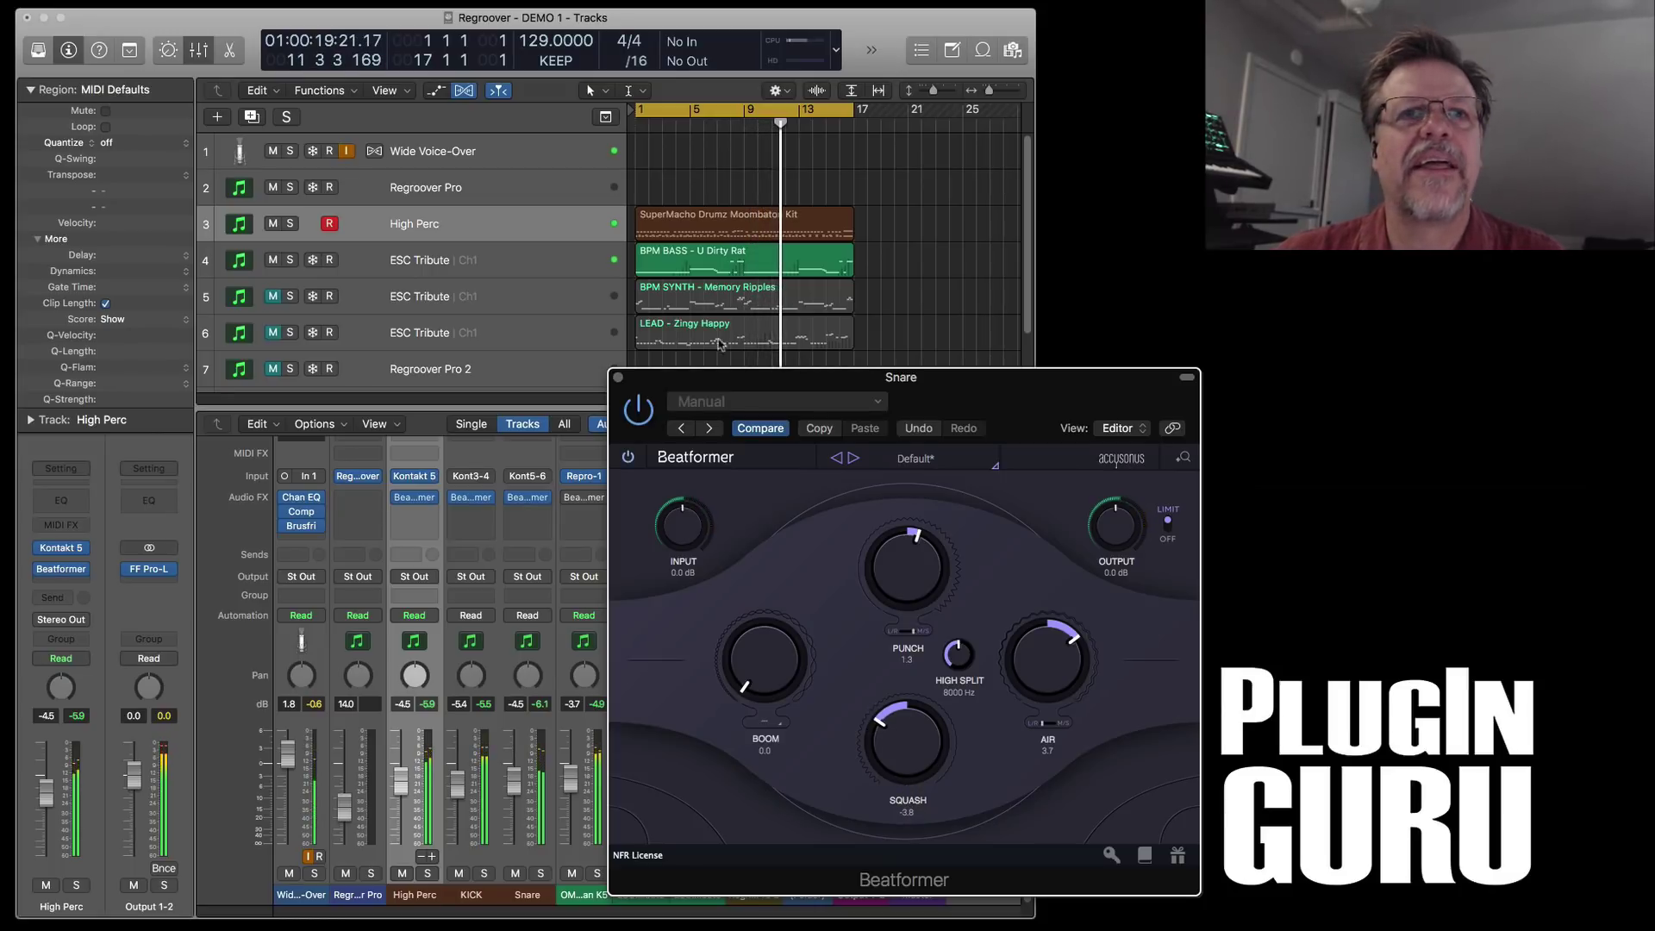
{"action": "left_click", "coordinate": [619, 378]}
{"action": "left_click", "coordinate": [619, 379]}
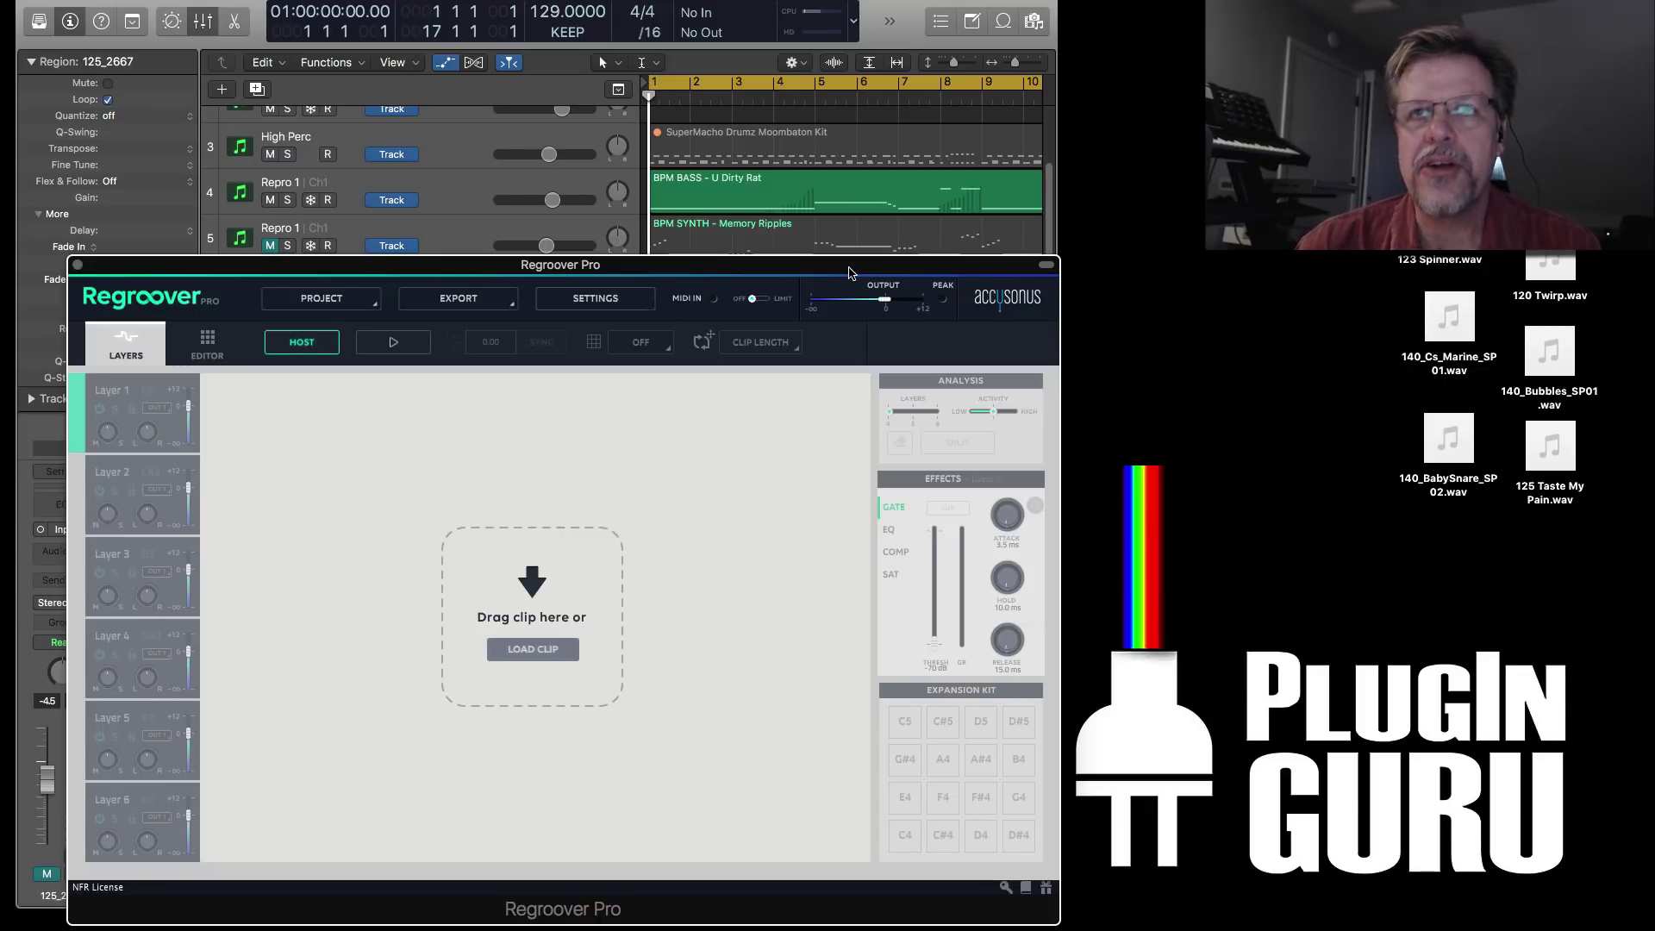
- Start playback, mute the BPM BASS track, and move the Regroover Pro window off to the right
{"action": "key", "text": "space"}
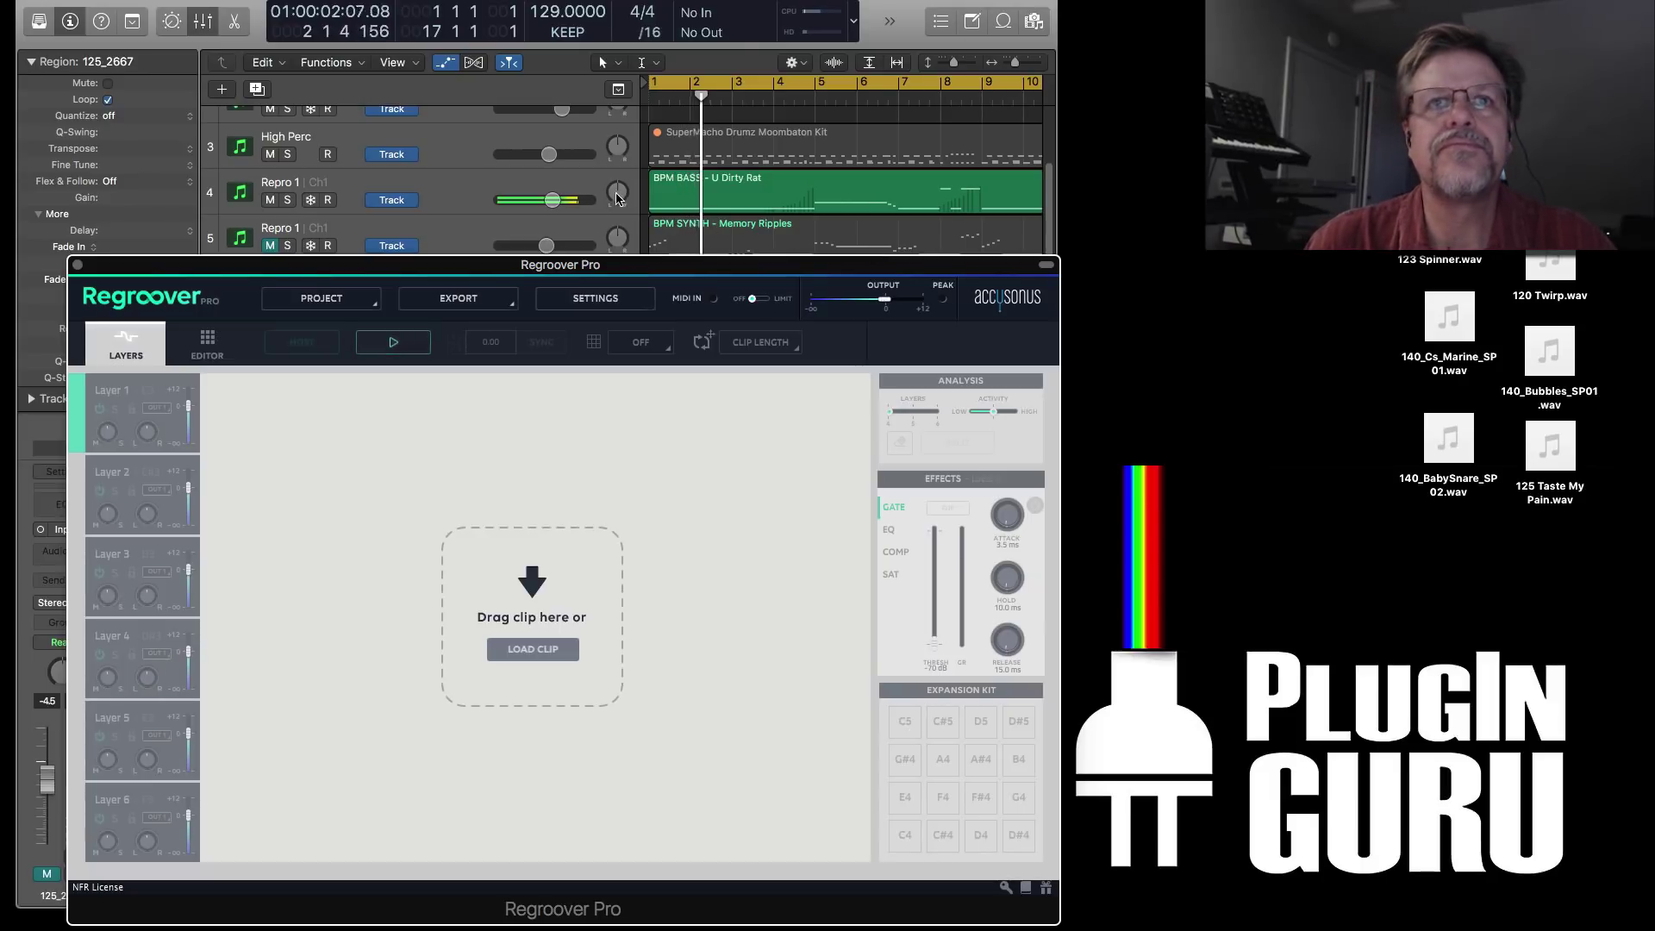
{"action": "left_click", "coordinate": [269, 200]}
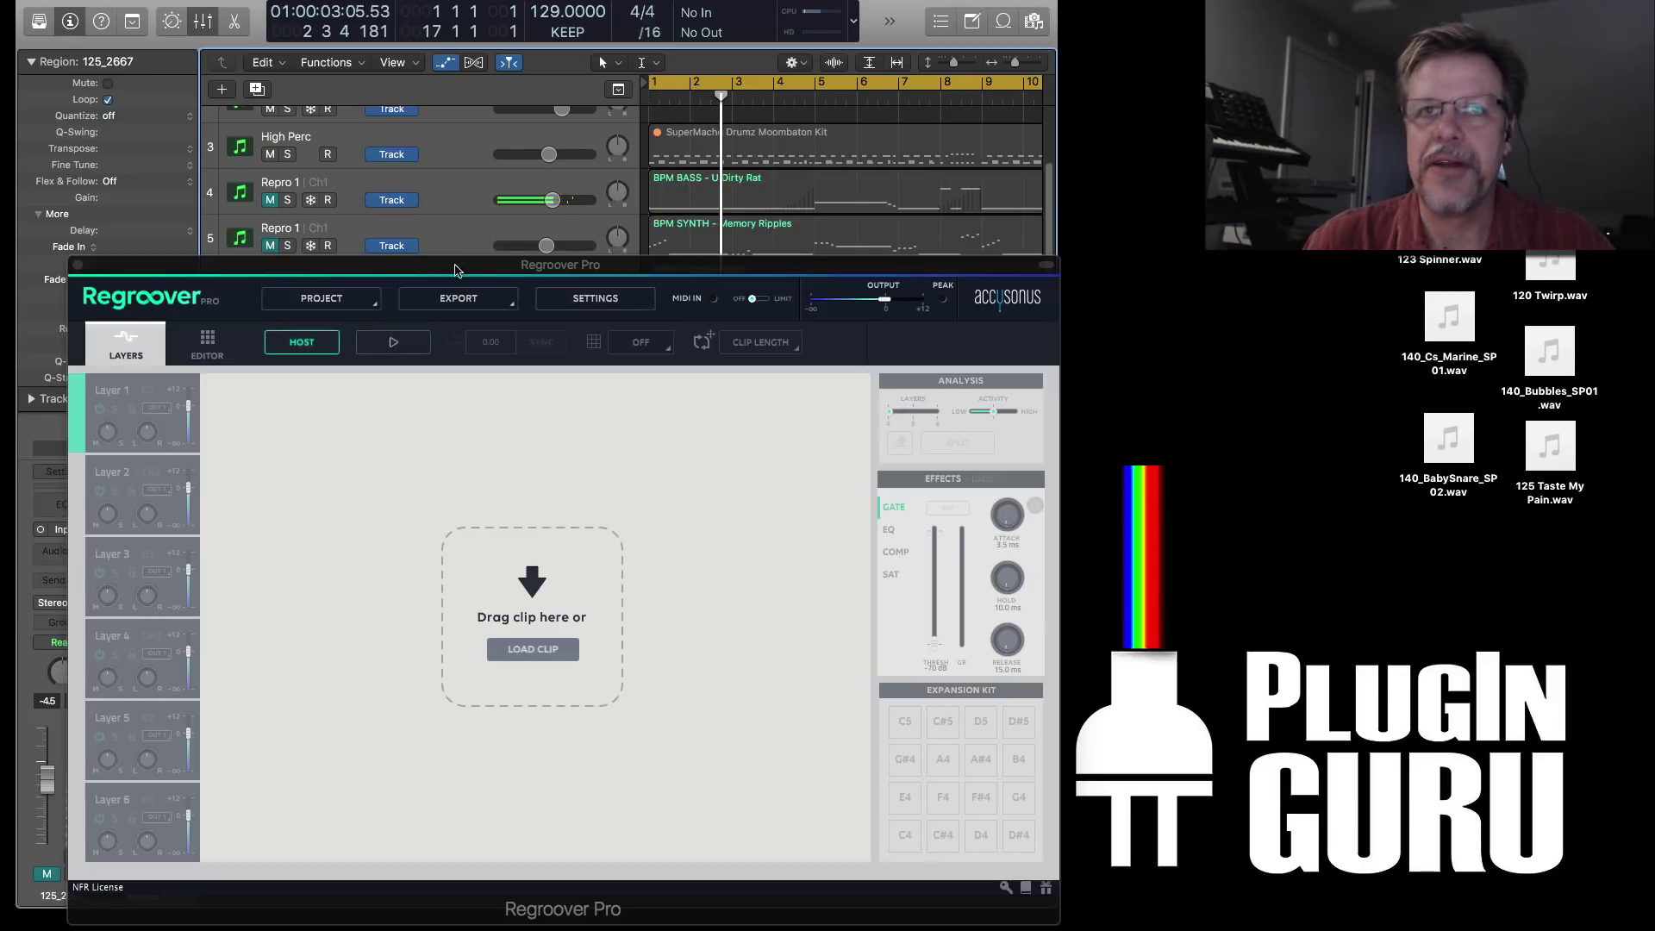
{"action": "left_click_drag", "start_coordinate": [86, 264], "coordinate": [1654, 179]}
- Toggle the 125_2667 loop track's mute during playback, restarting from bar 1 to compare
{"action": "left_click", "coordinate": [268, 381]}
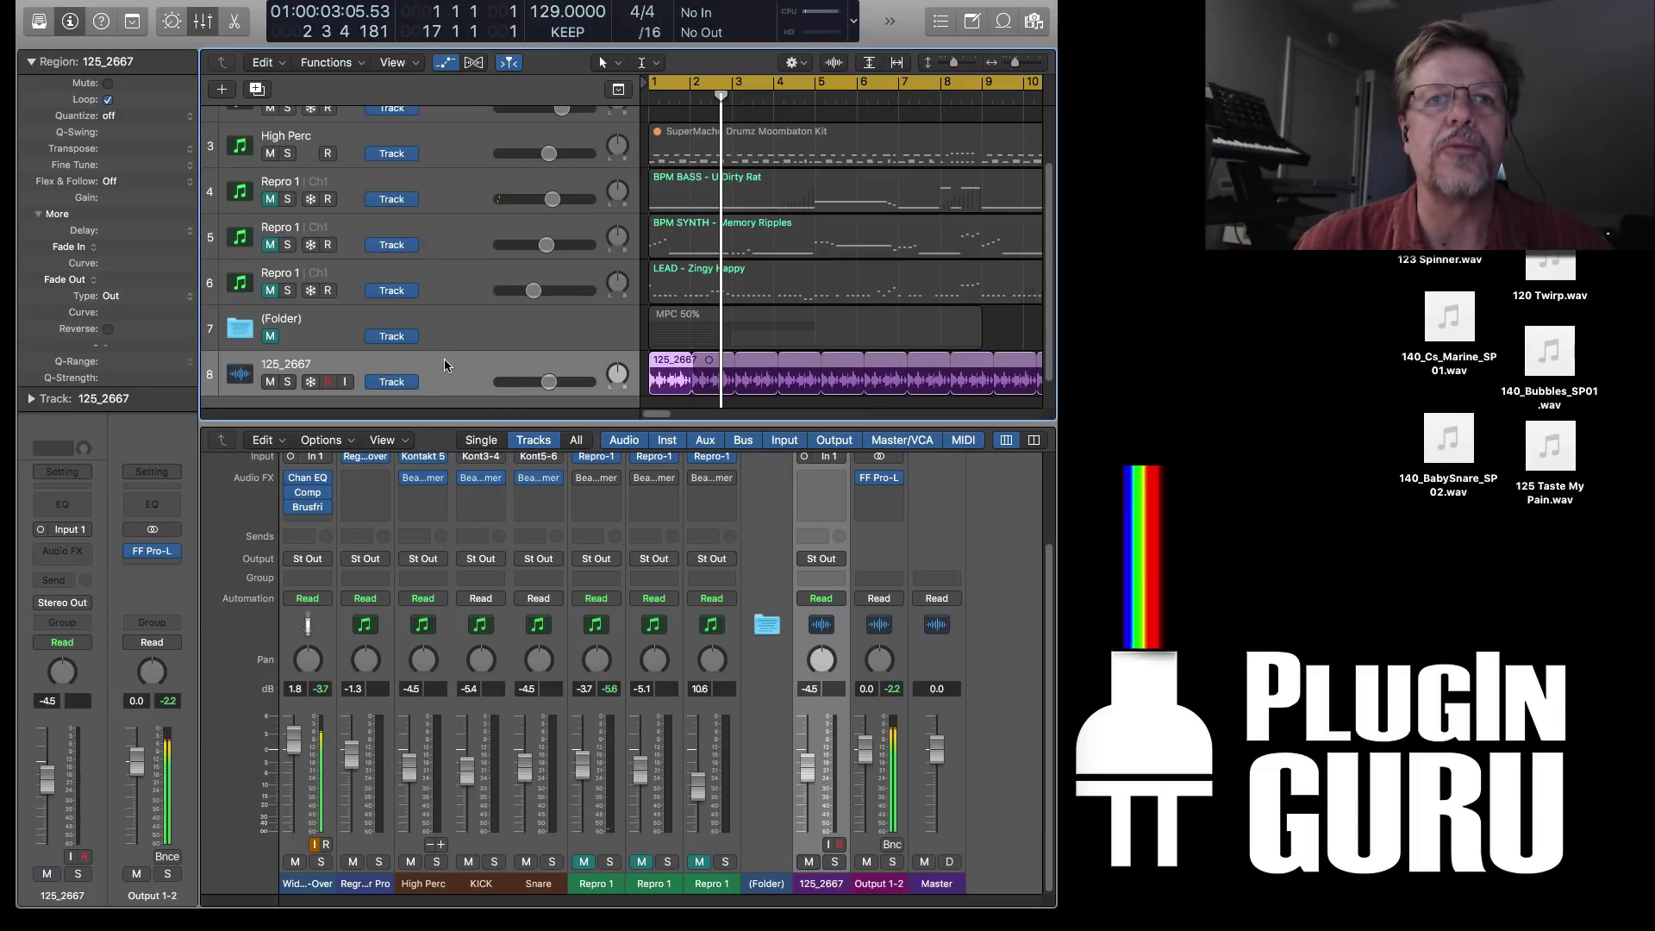
{"action": "key", "text": "Return"}
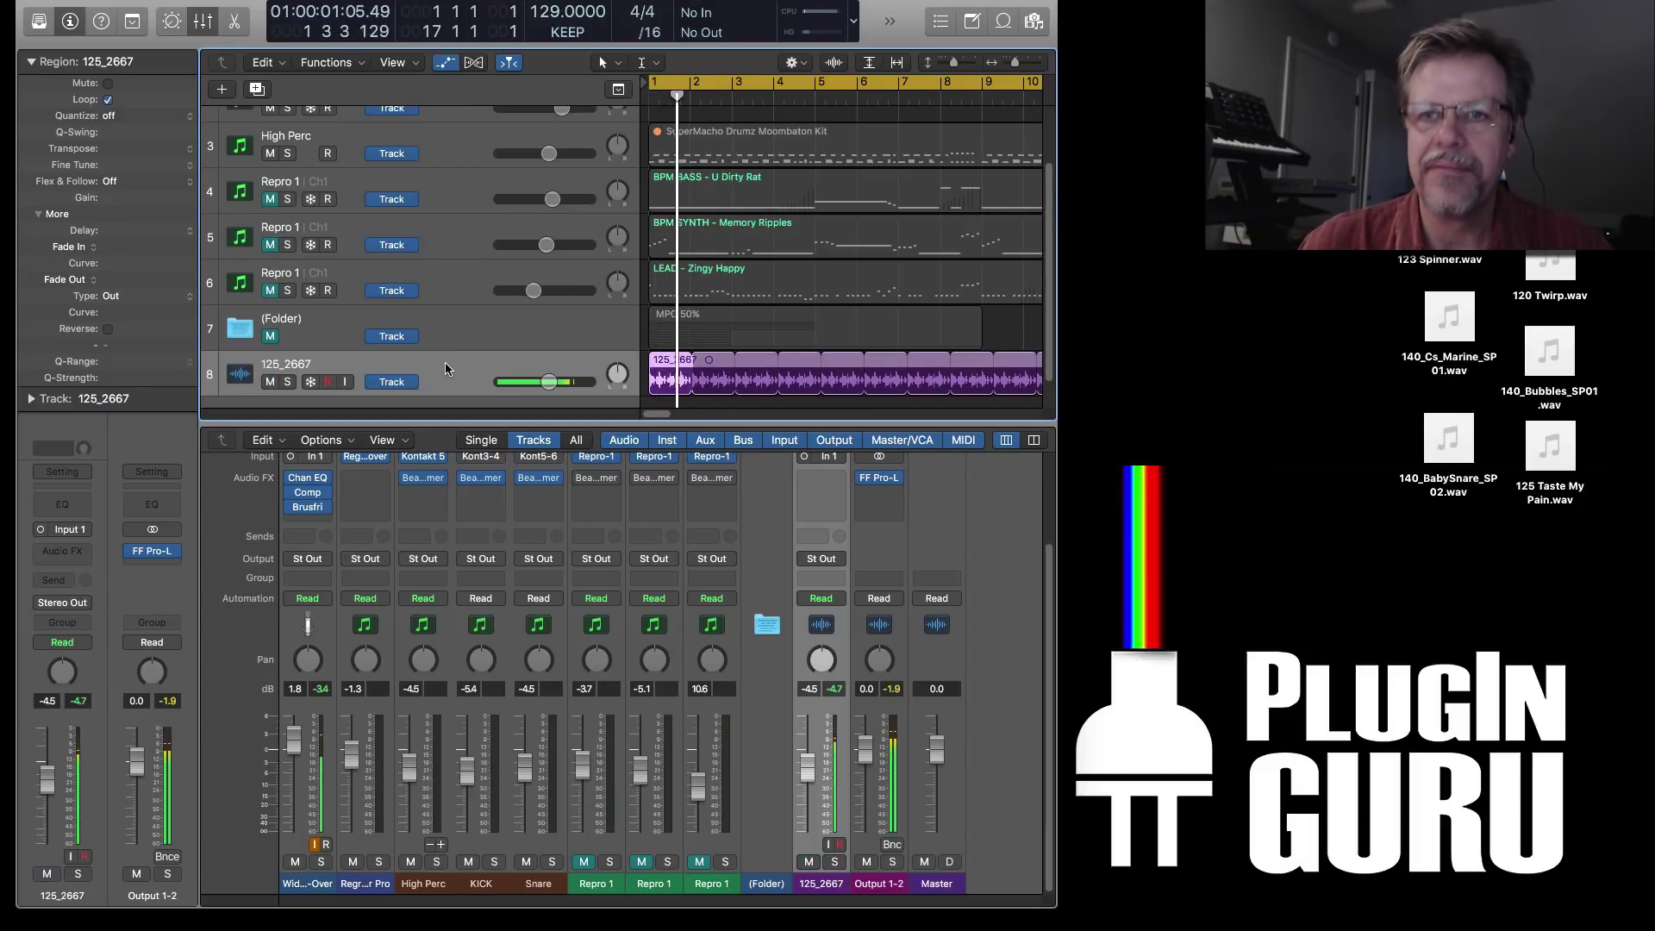
{"action": "left_click", "coordinate": [270, 381]}
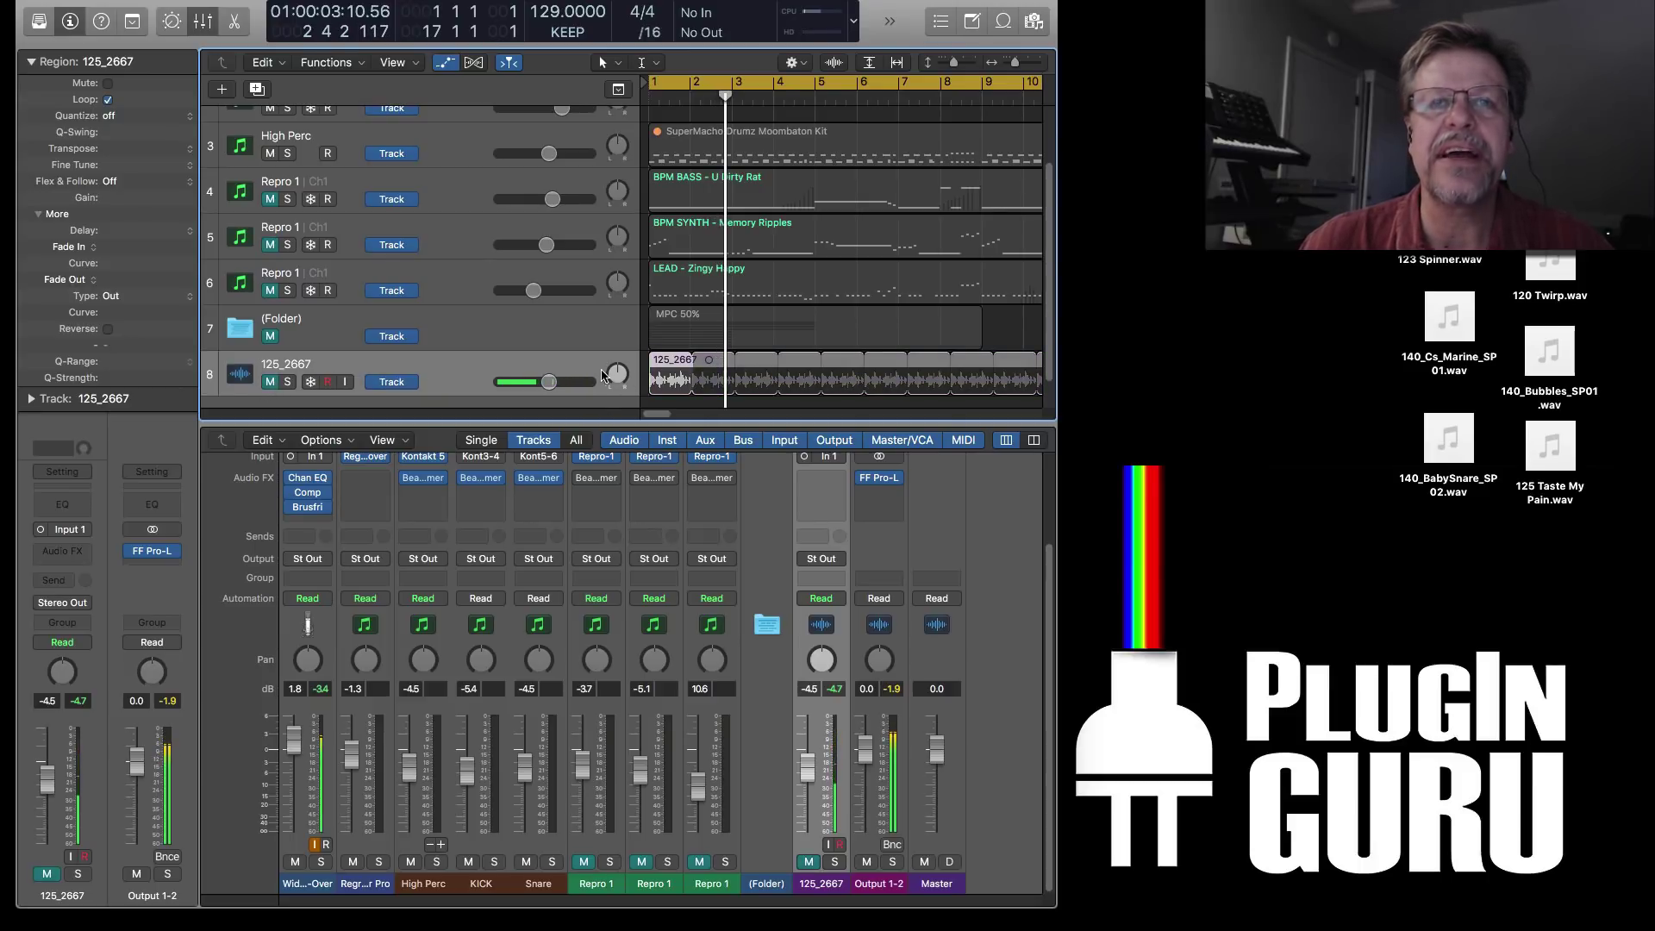
{"action": "left_click", "coordinate": [270, 382]}
{"action": "key", "text": "Return"}
- Unmute the BPM BASS track so it plays with the loop again
{"action": "scroll", "coordinate": [332, 258], "scroll_direction": "up", "scroll_amount": 2}
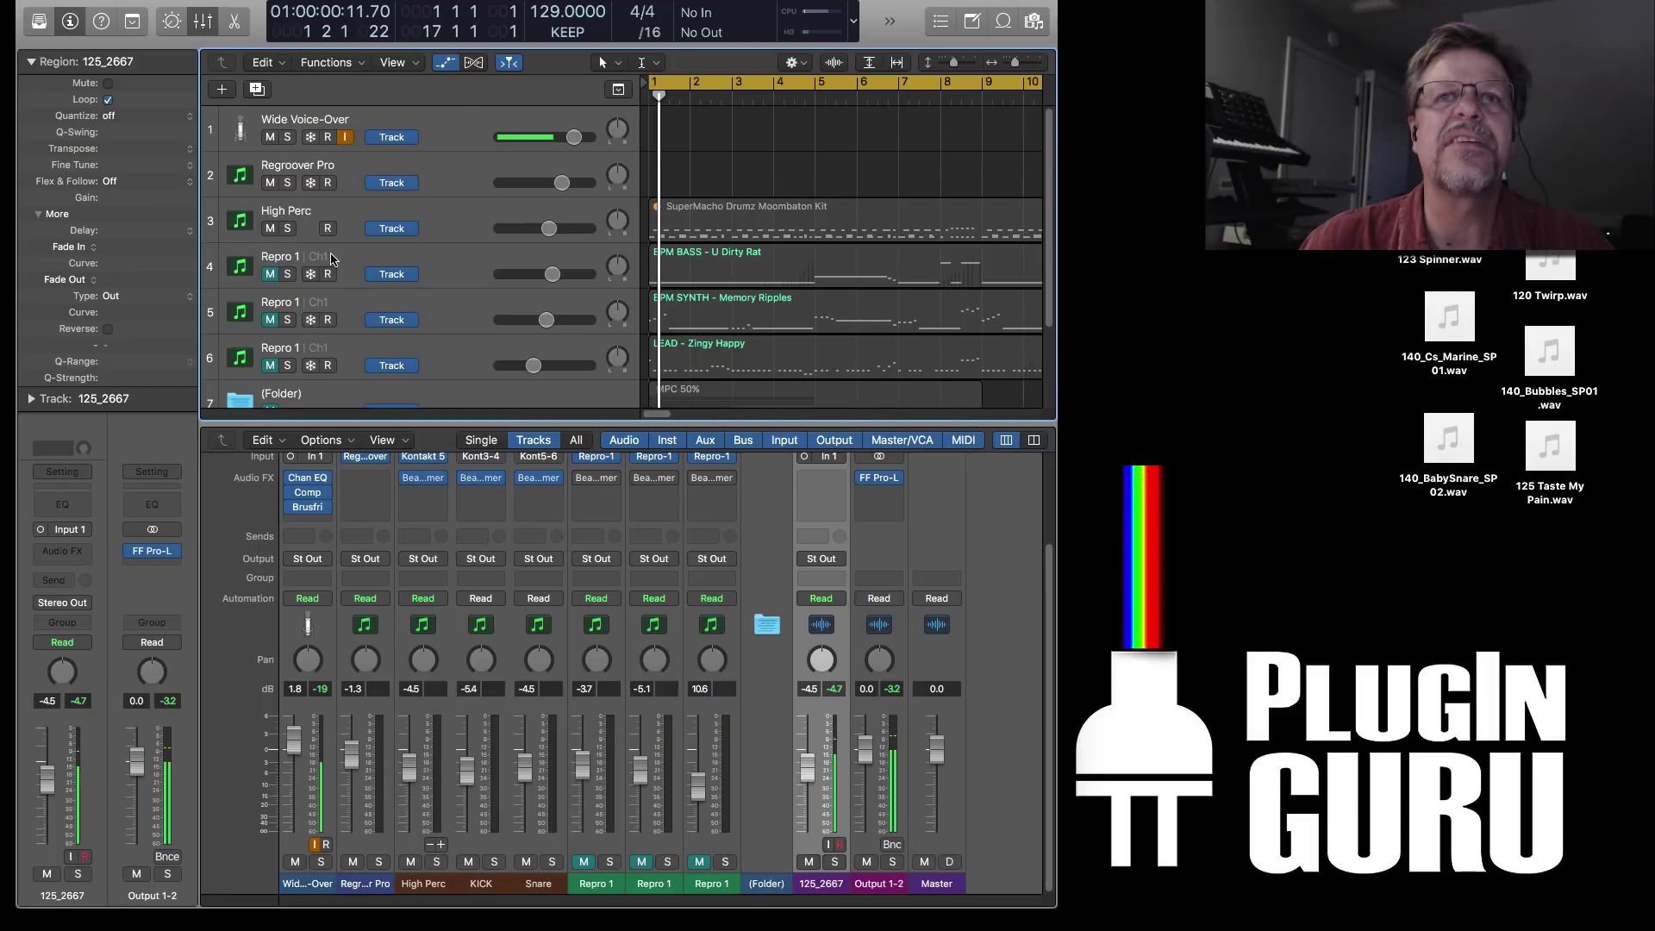
{"action": "left_click", "coordinate": [269, 274]}
{"action": "scroll", "coordinate": [391, 322], "scroll_direction": "down", "scroll_amount": 2}
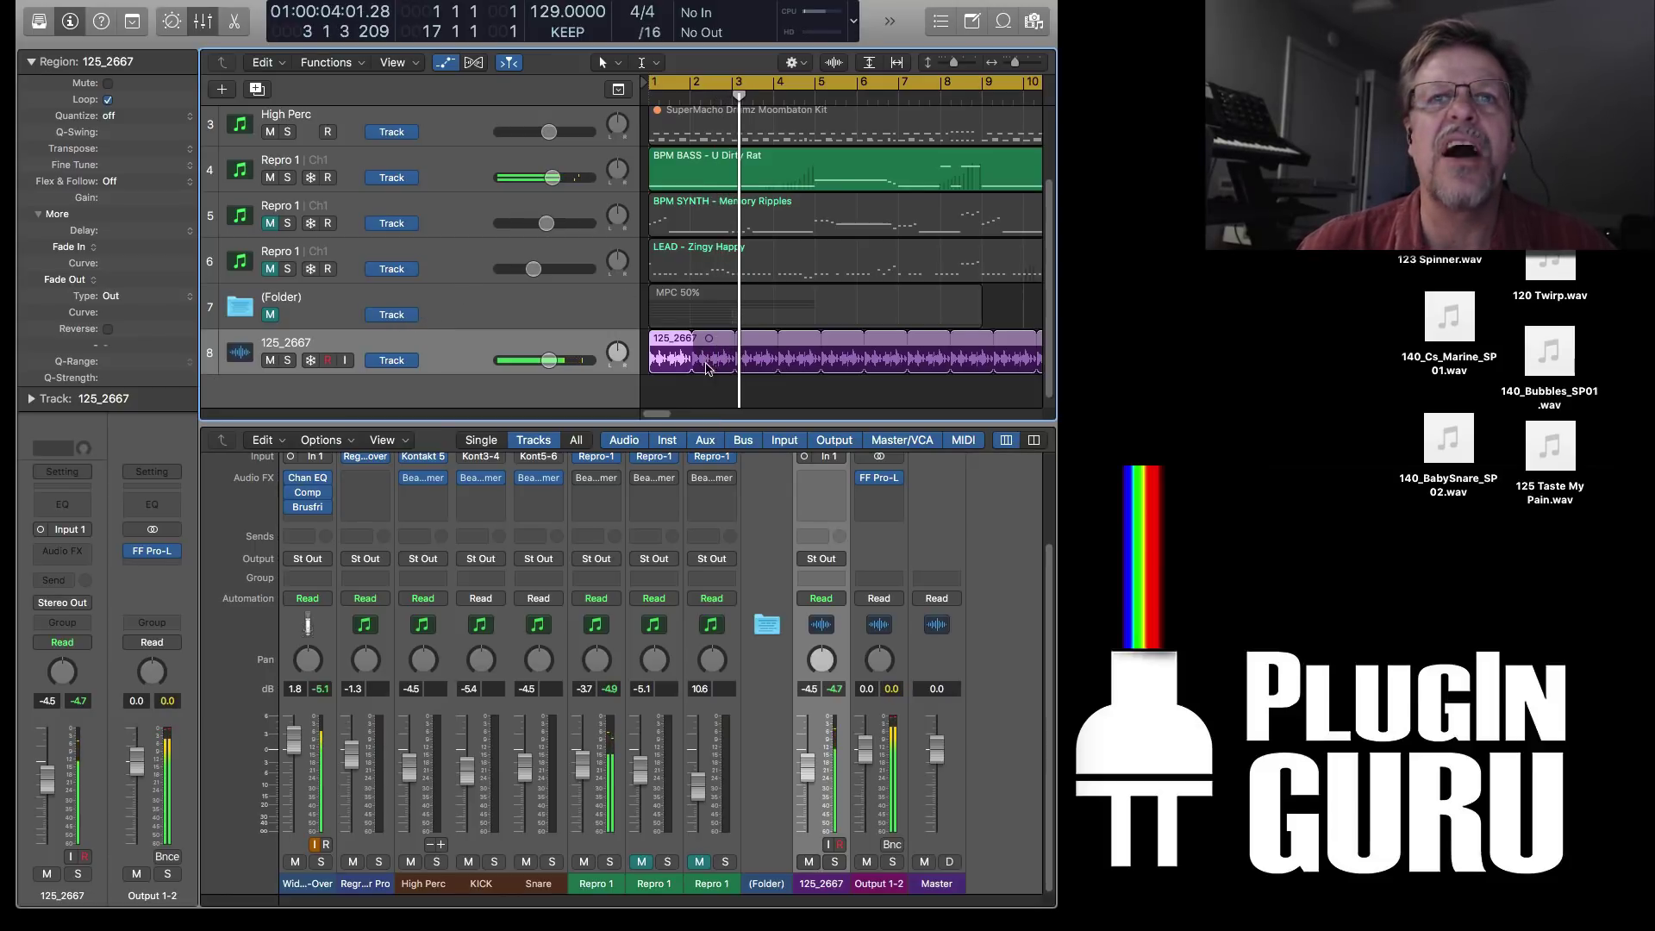
{"action": "scroll", "coordinate": [671, 342], "scroll_direction": "up", "scroll_amount": 2}
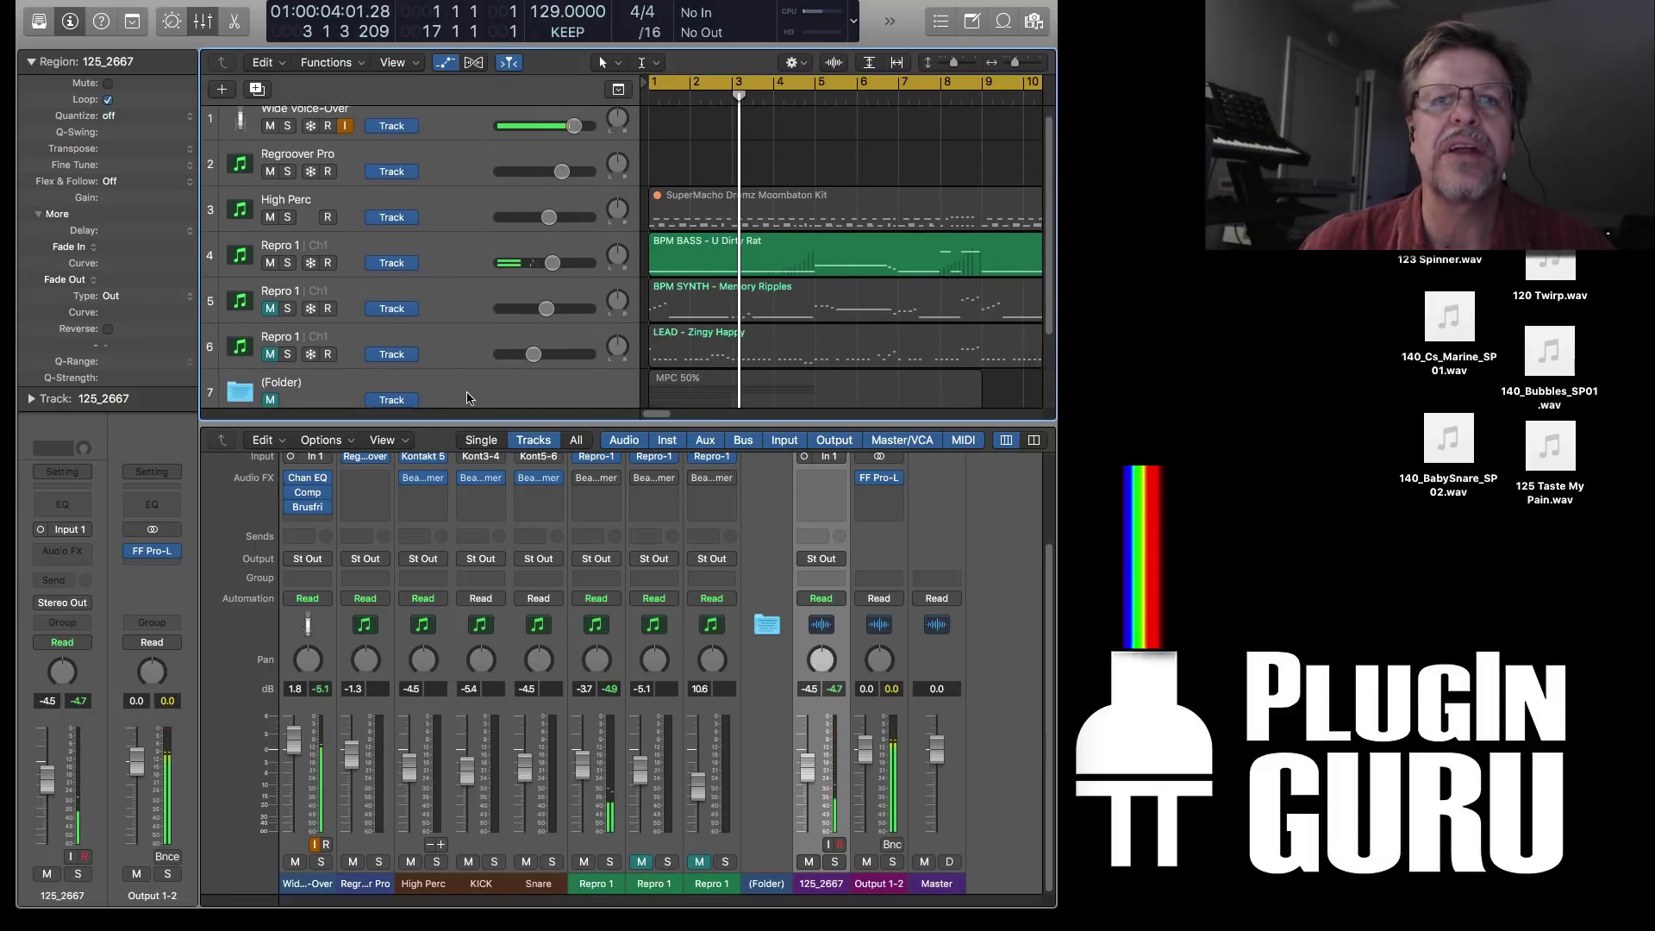
{"action": "scroll", "coordinate": [468, 396], "scroll_direction": "down", "scroll_amount": 2}
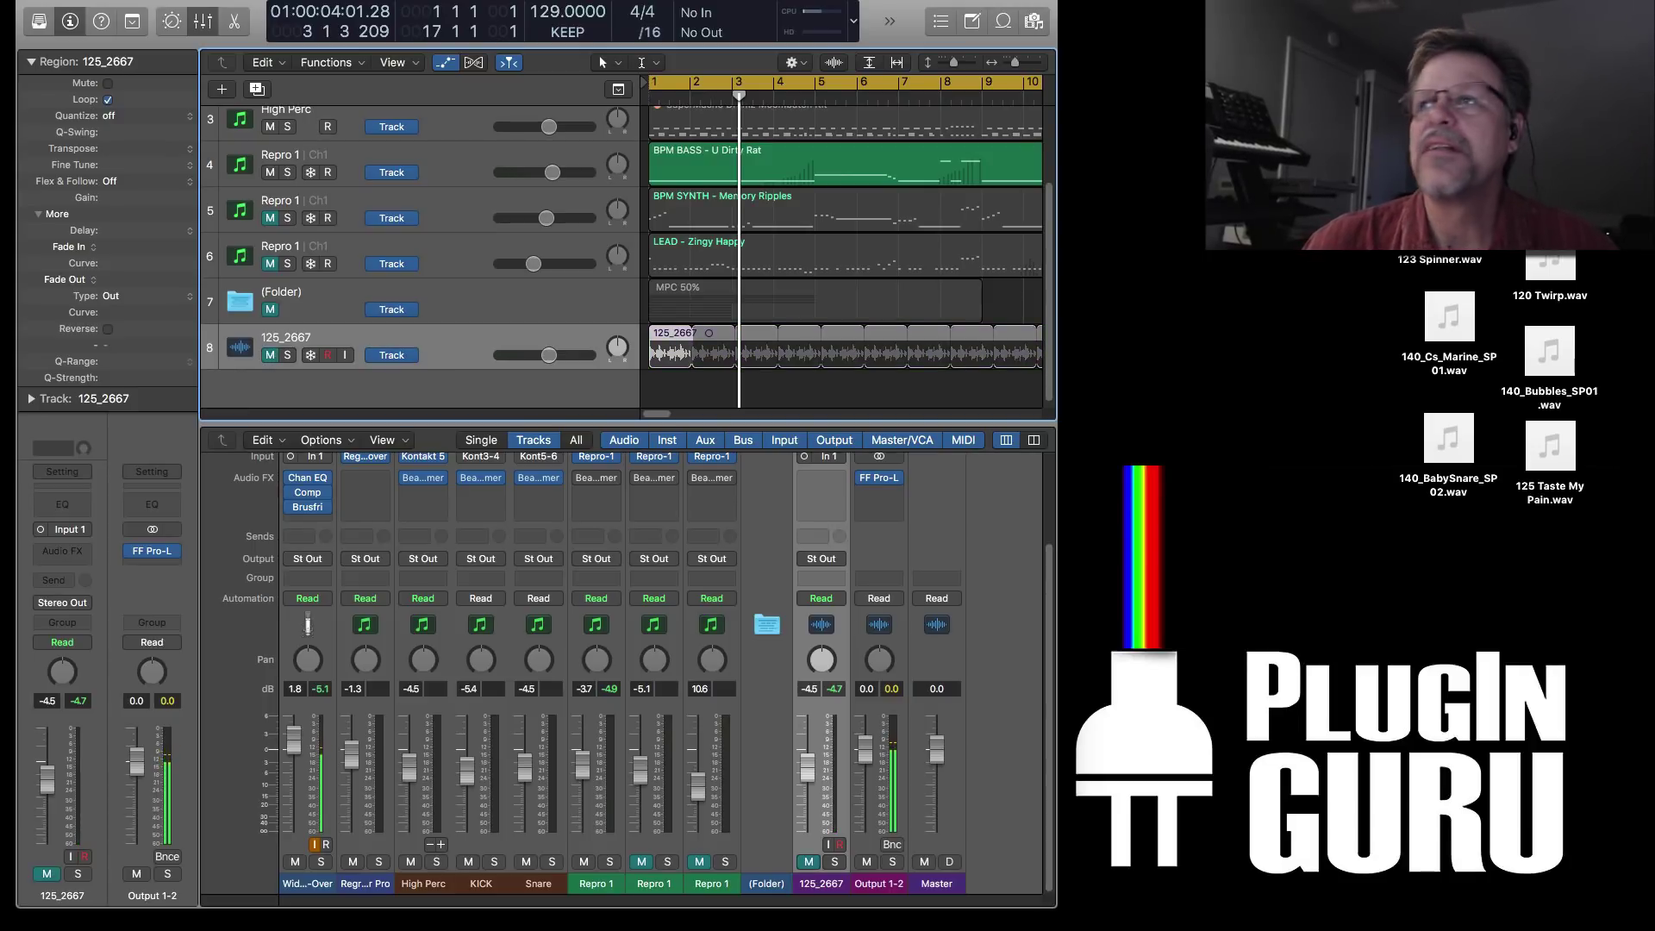
- Open Regroover Pro, drop 125_2666.wav onto its clip zone to split it, and play it
{"action": "left_click", "coordinate": [364, 456]}
{"action": "left_click_drag", "start_coordinate": [892, 146], "coordinate": [606, 222]}
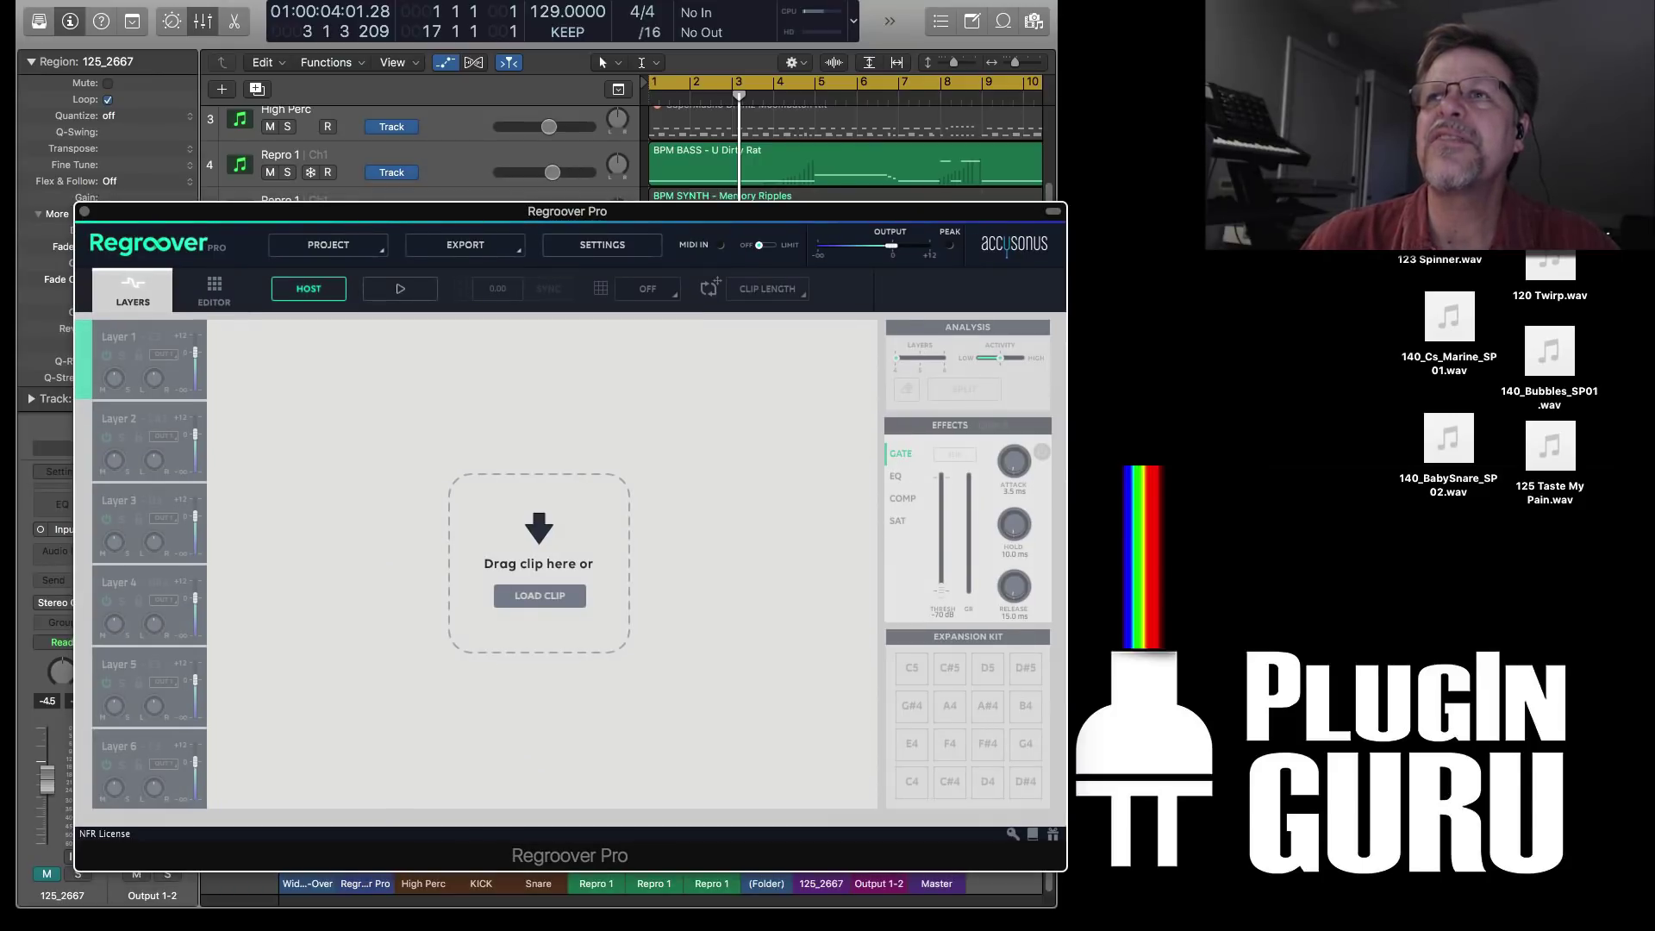
{"action": "left_click_drag", "start_coordinate": [744, 431], "coordinate": [549, 556]}
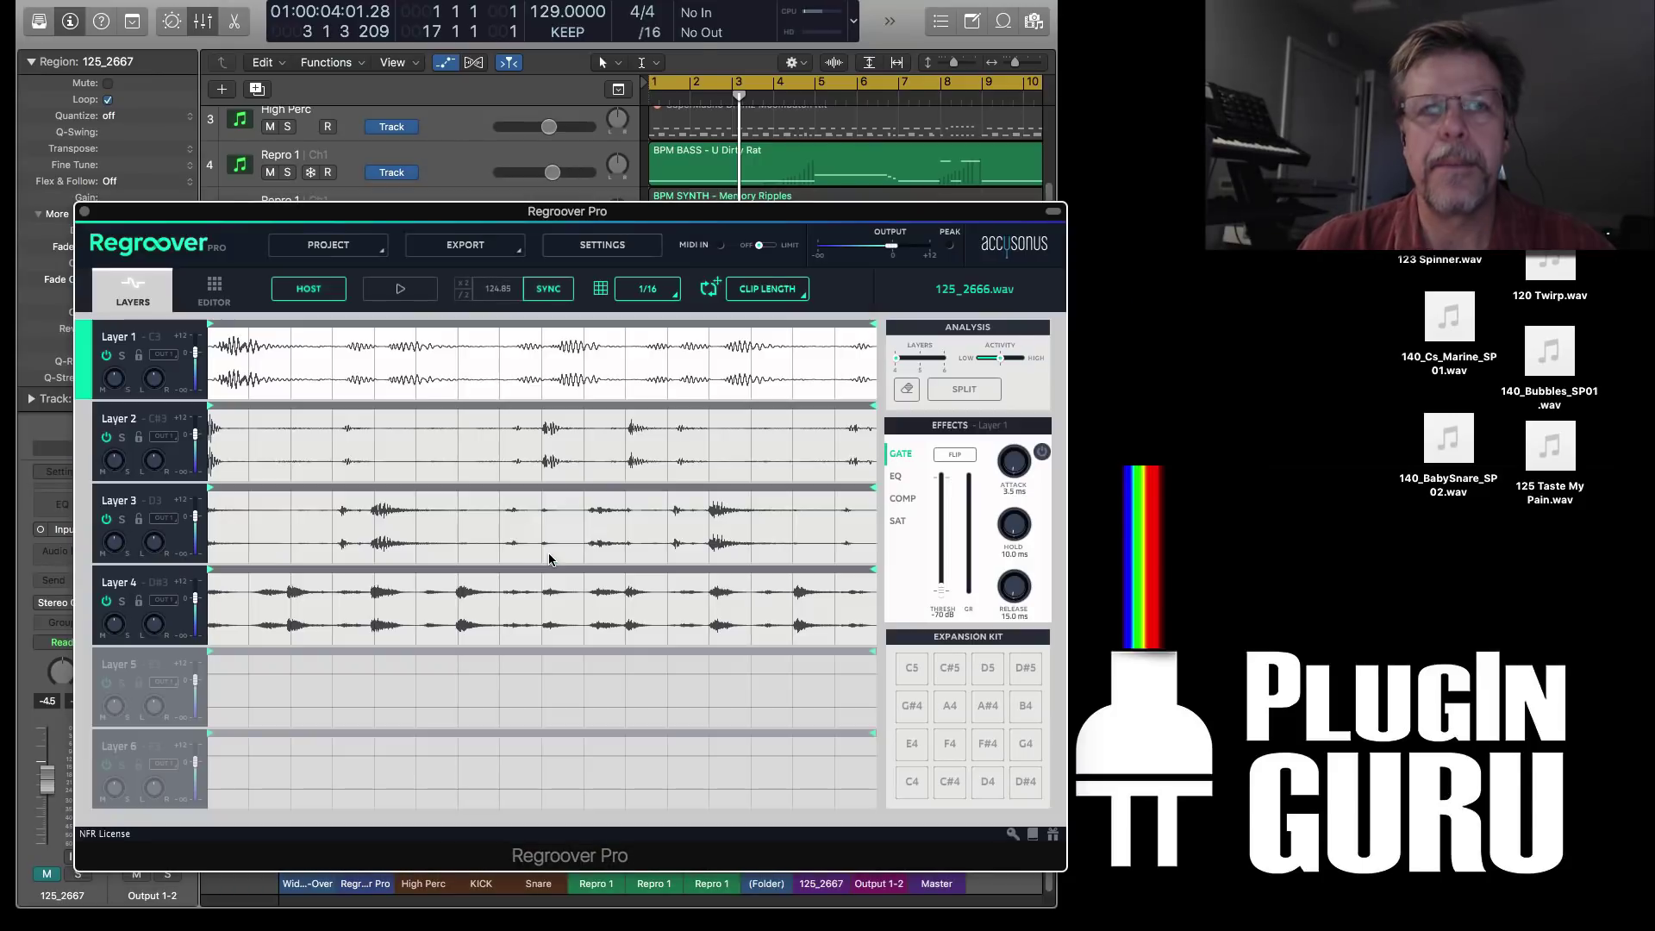
{"action": "key", "text": "space"}
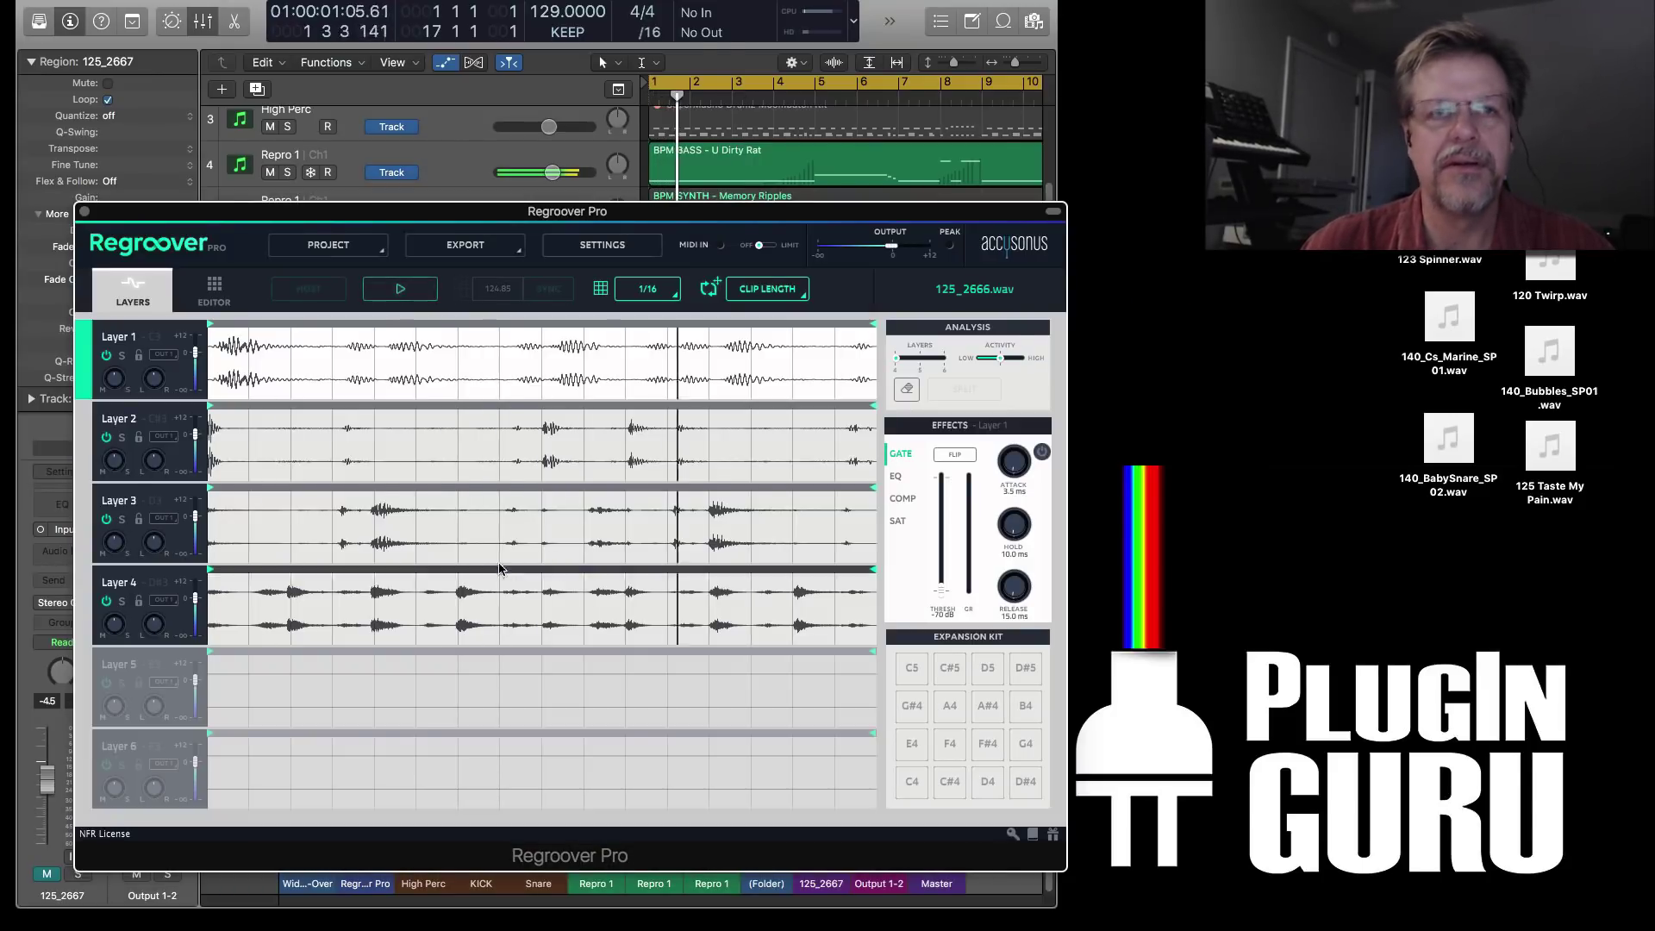
- Shift the Regroover Pro window right and select the Regroover Pro track
{"action": "left_click_drag", "start_coordinate": [505, 214], "coordinate": [664, 230]}
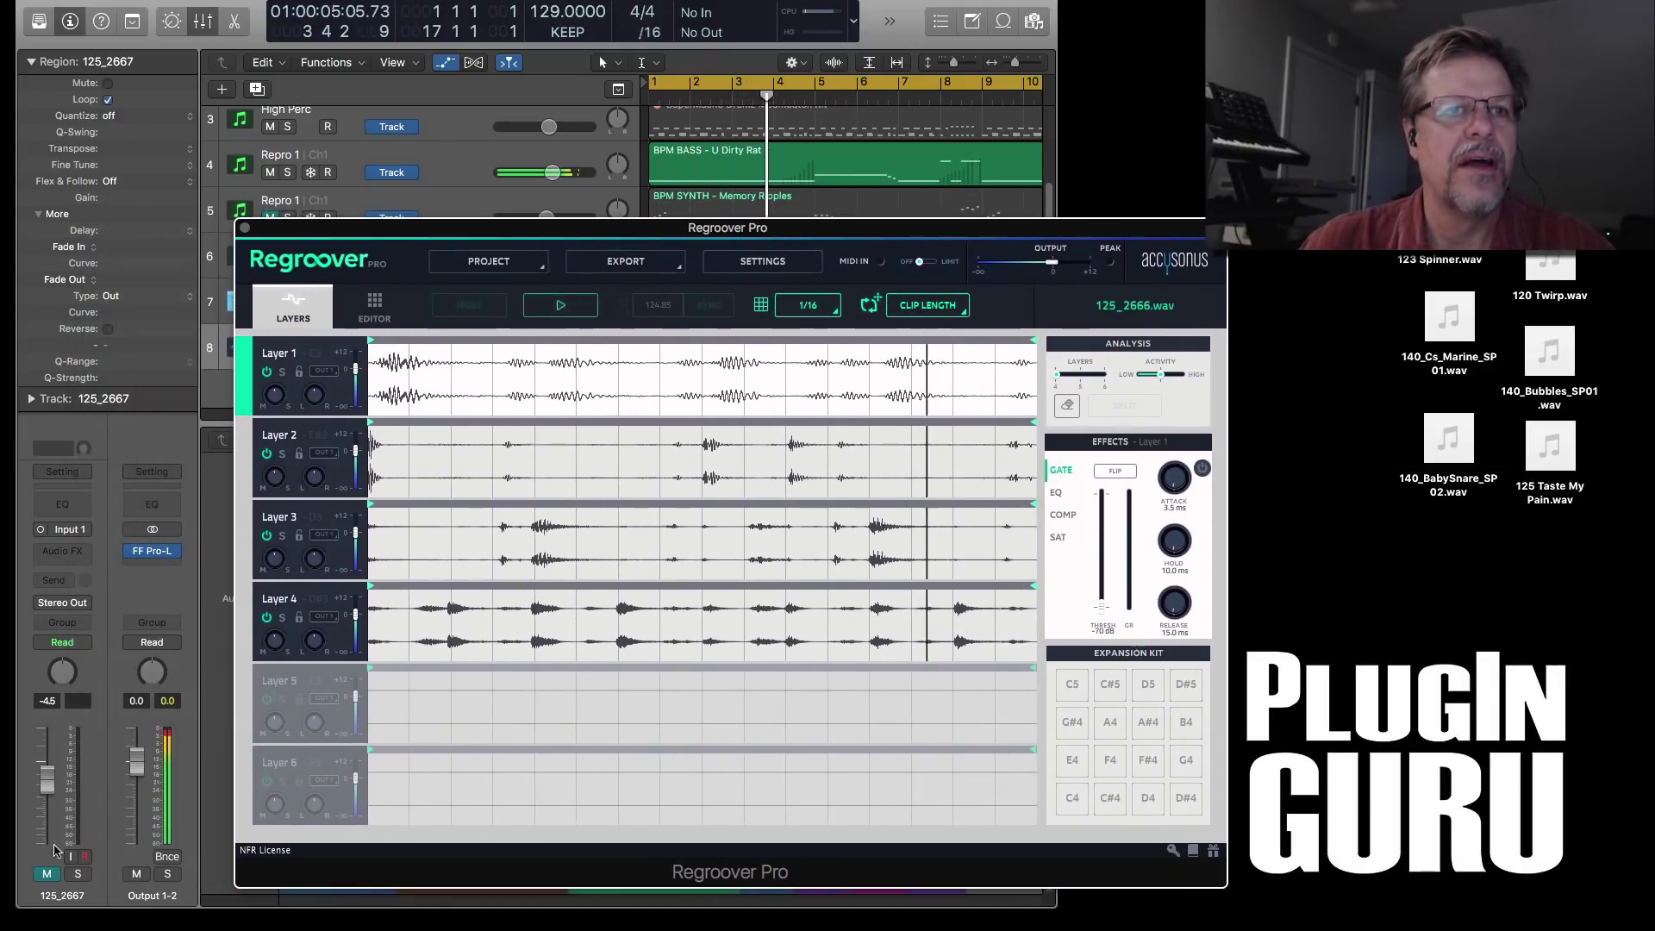
{"action": "scroll", "coordinate": [458, 183], "scroll_direction": "up", "scroll_amount": 3}
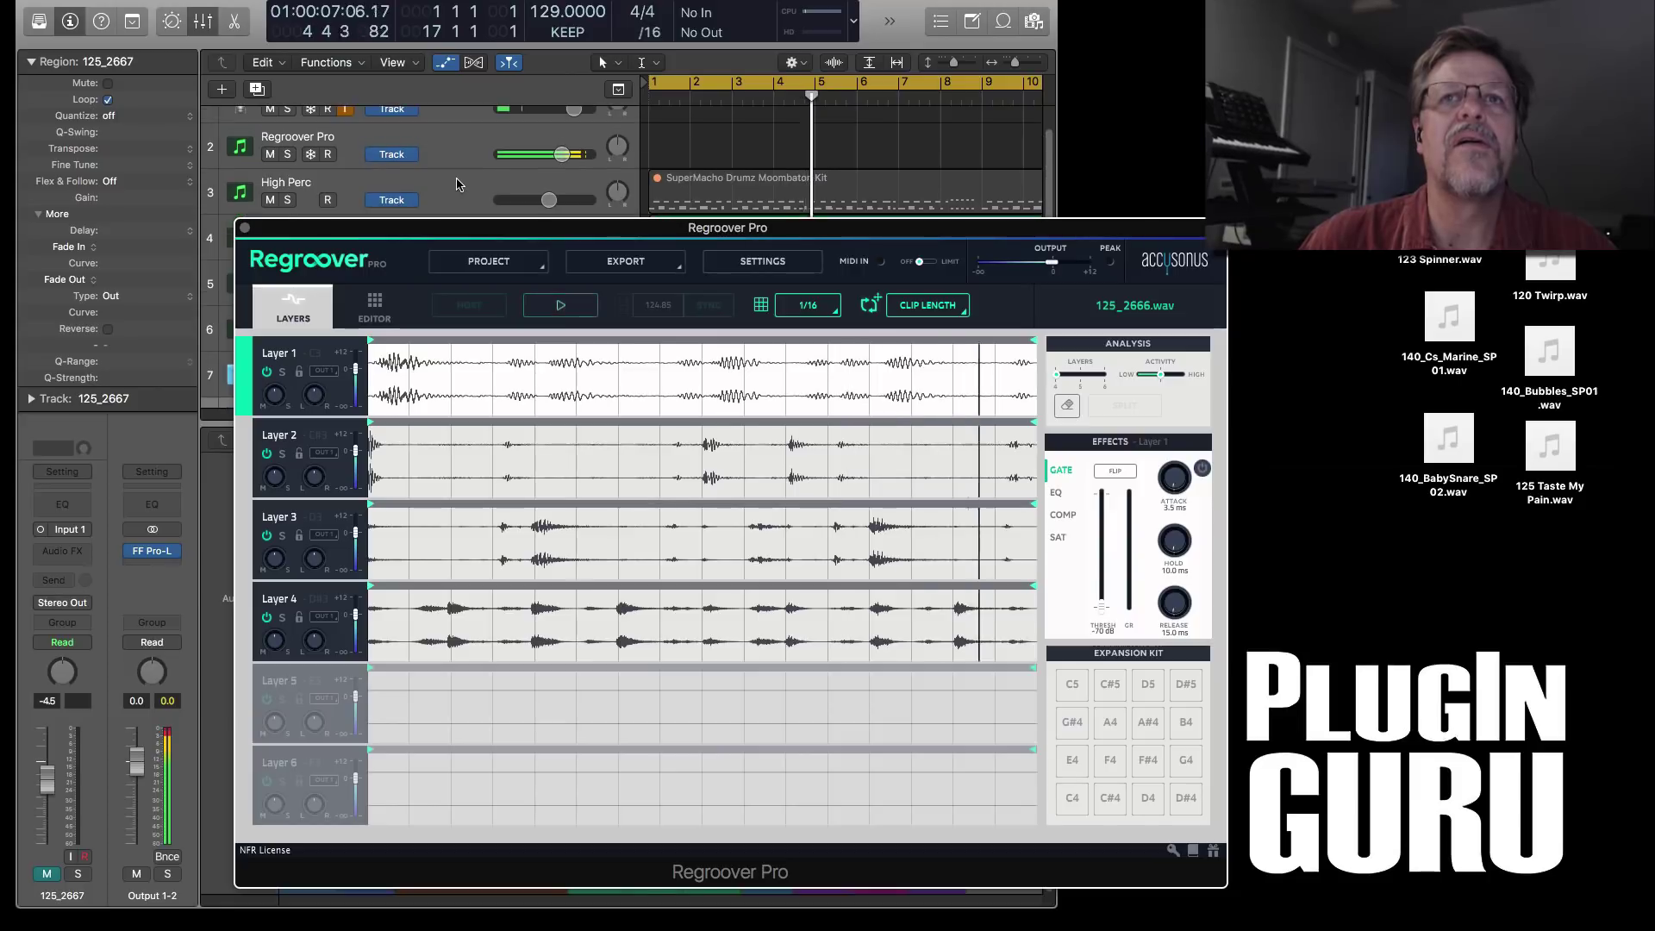
{"action": "left_click", "coordinate": [457, 142]}
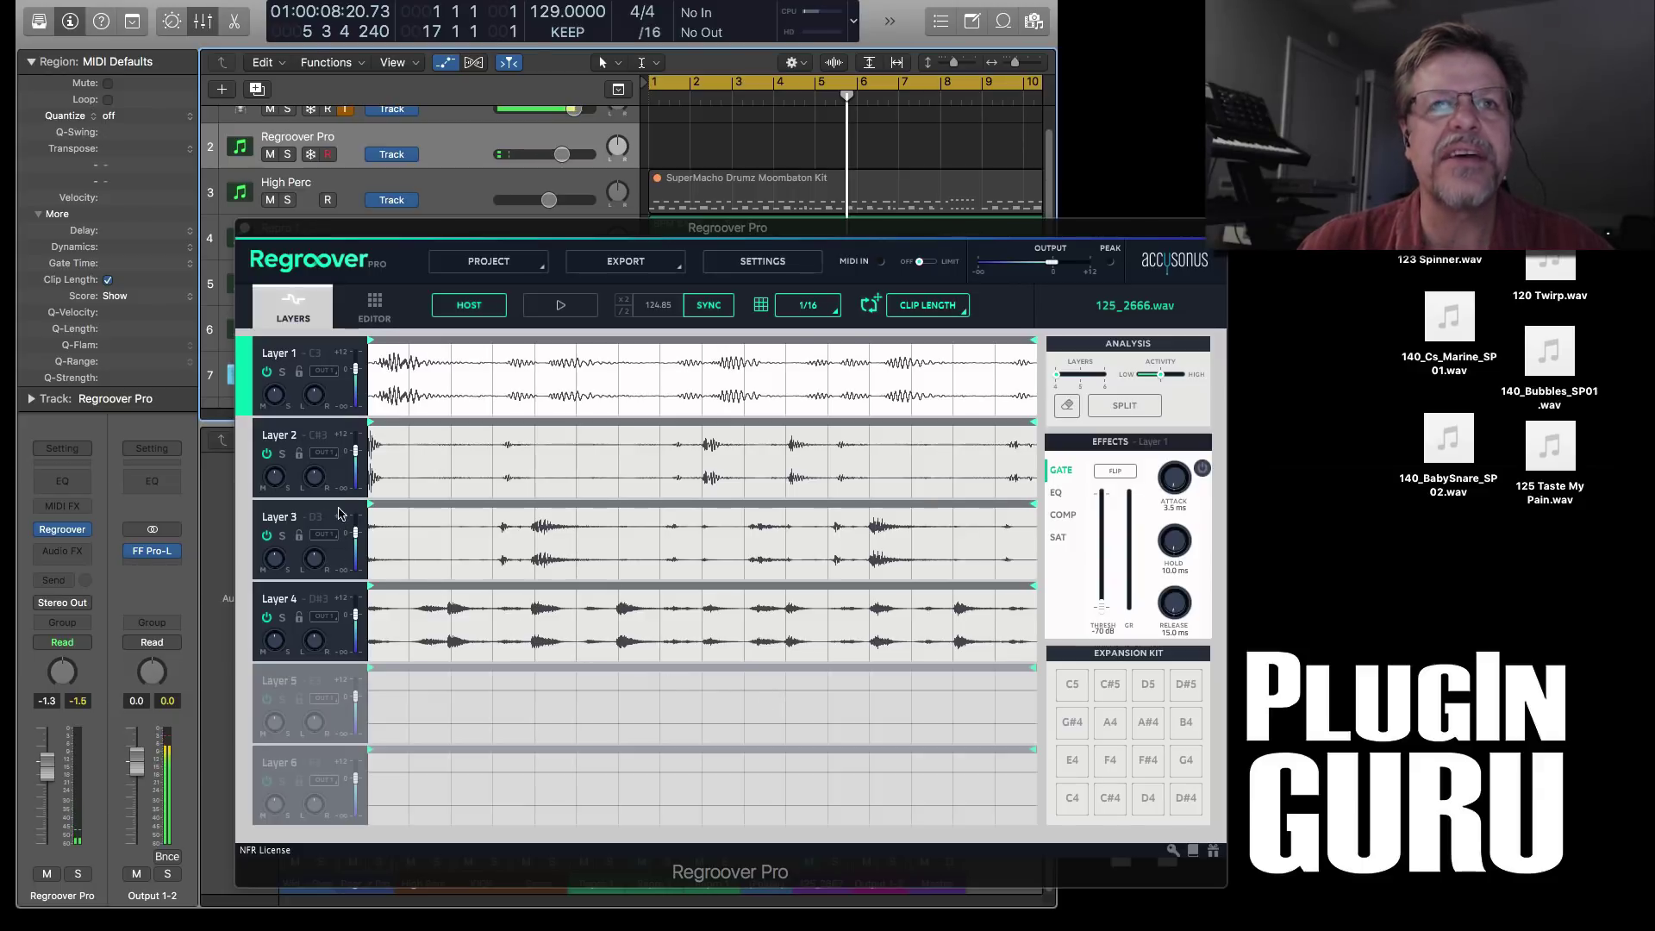
- Mute the Repro 1 bass track and start playback
{"action": "left_click_drag", "start_coordinate": [452, 235], "coordinate": [444, 388]}
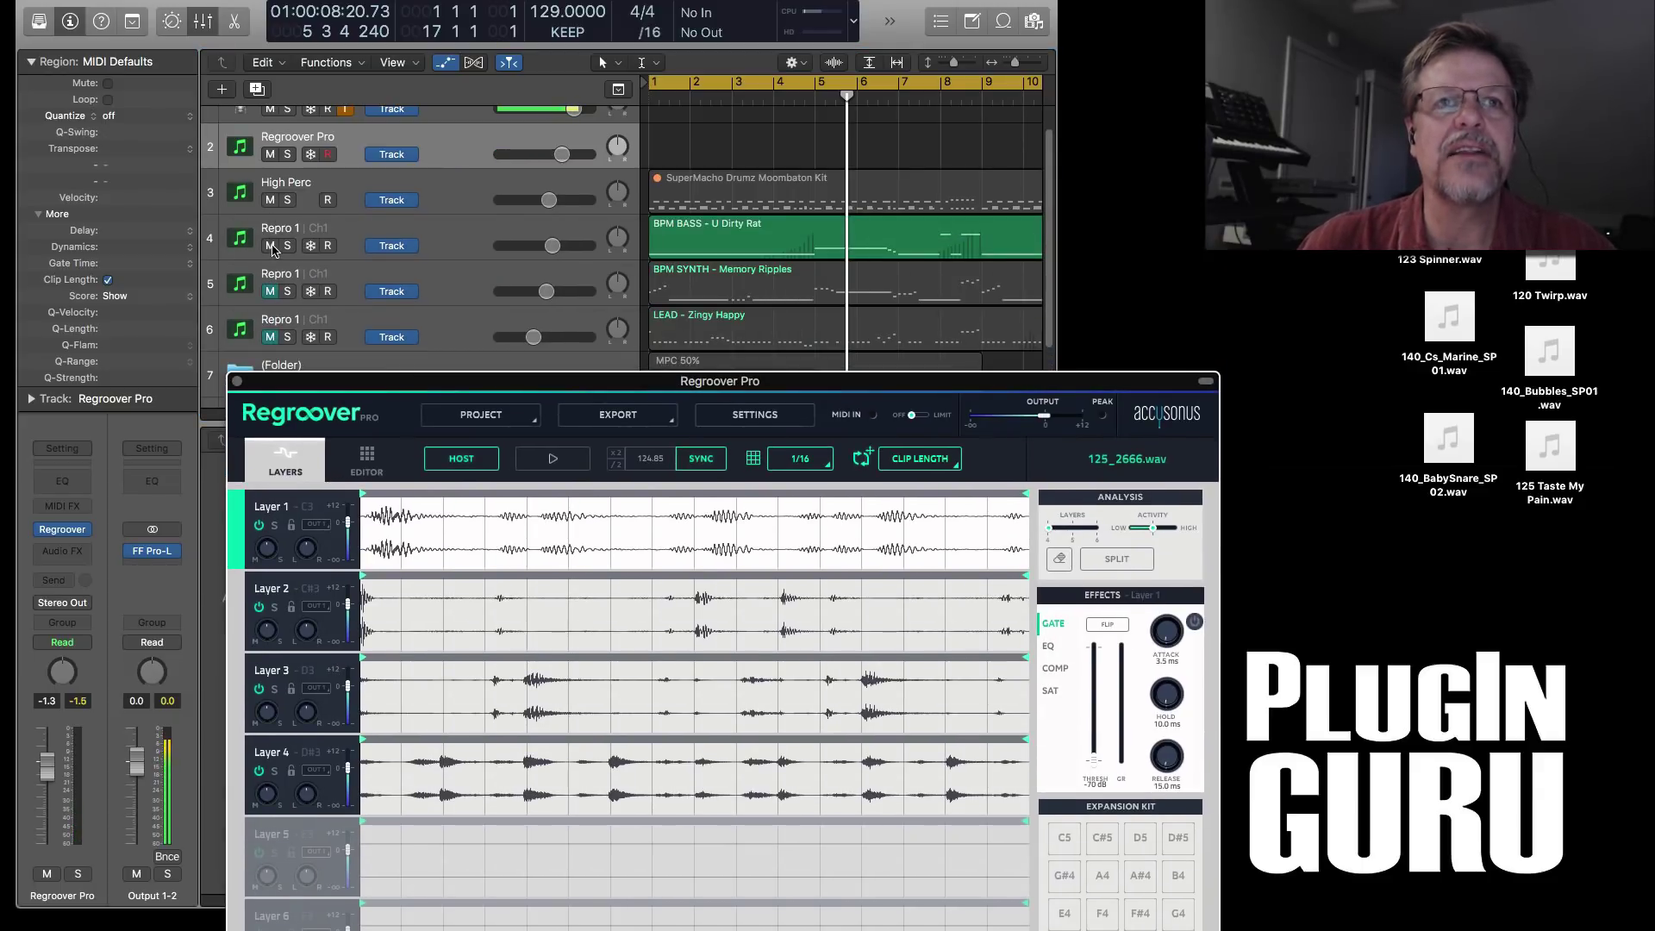
{"action": "left_click", "coordinate": [270, 247]}
{"action": "left_click_drag", "start_coordinate": [648, 393], "coordinate": [638, 228]}
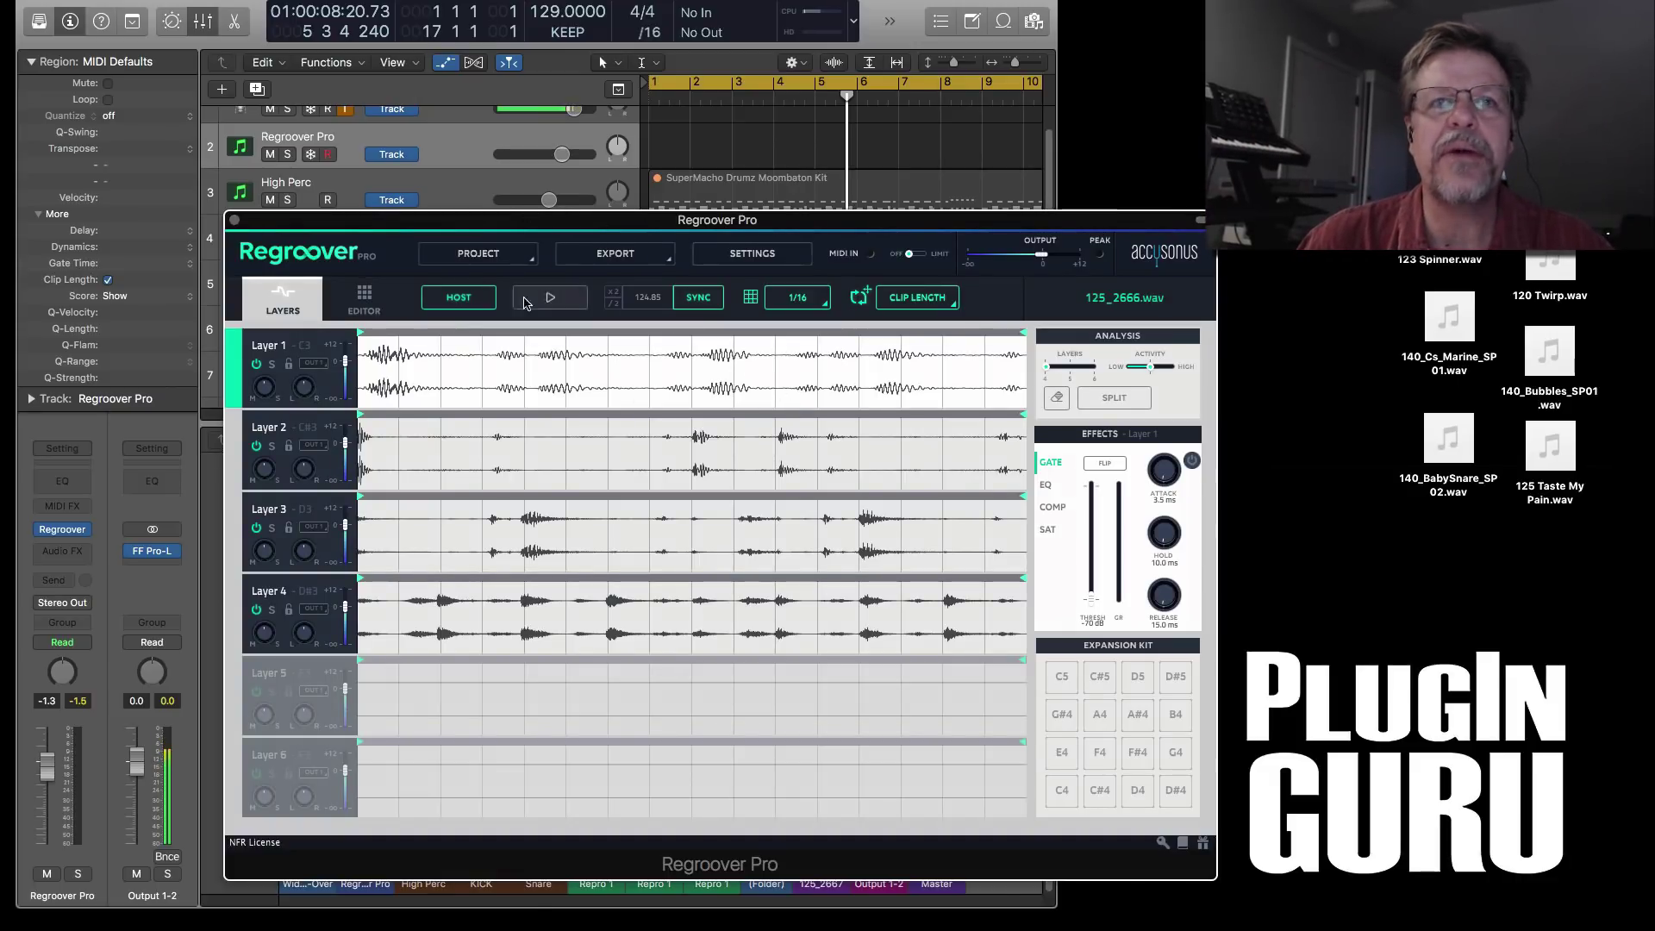
{"action": "key", "text": "space"}
- Audition Regroover's Layers 1 through 4 in turn while the loop plays
{"action": "left_click", "coordinate": [259, 455]}
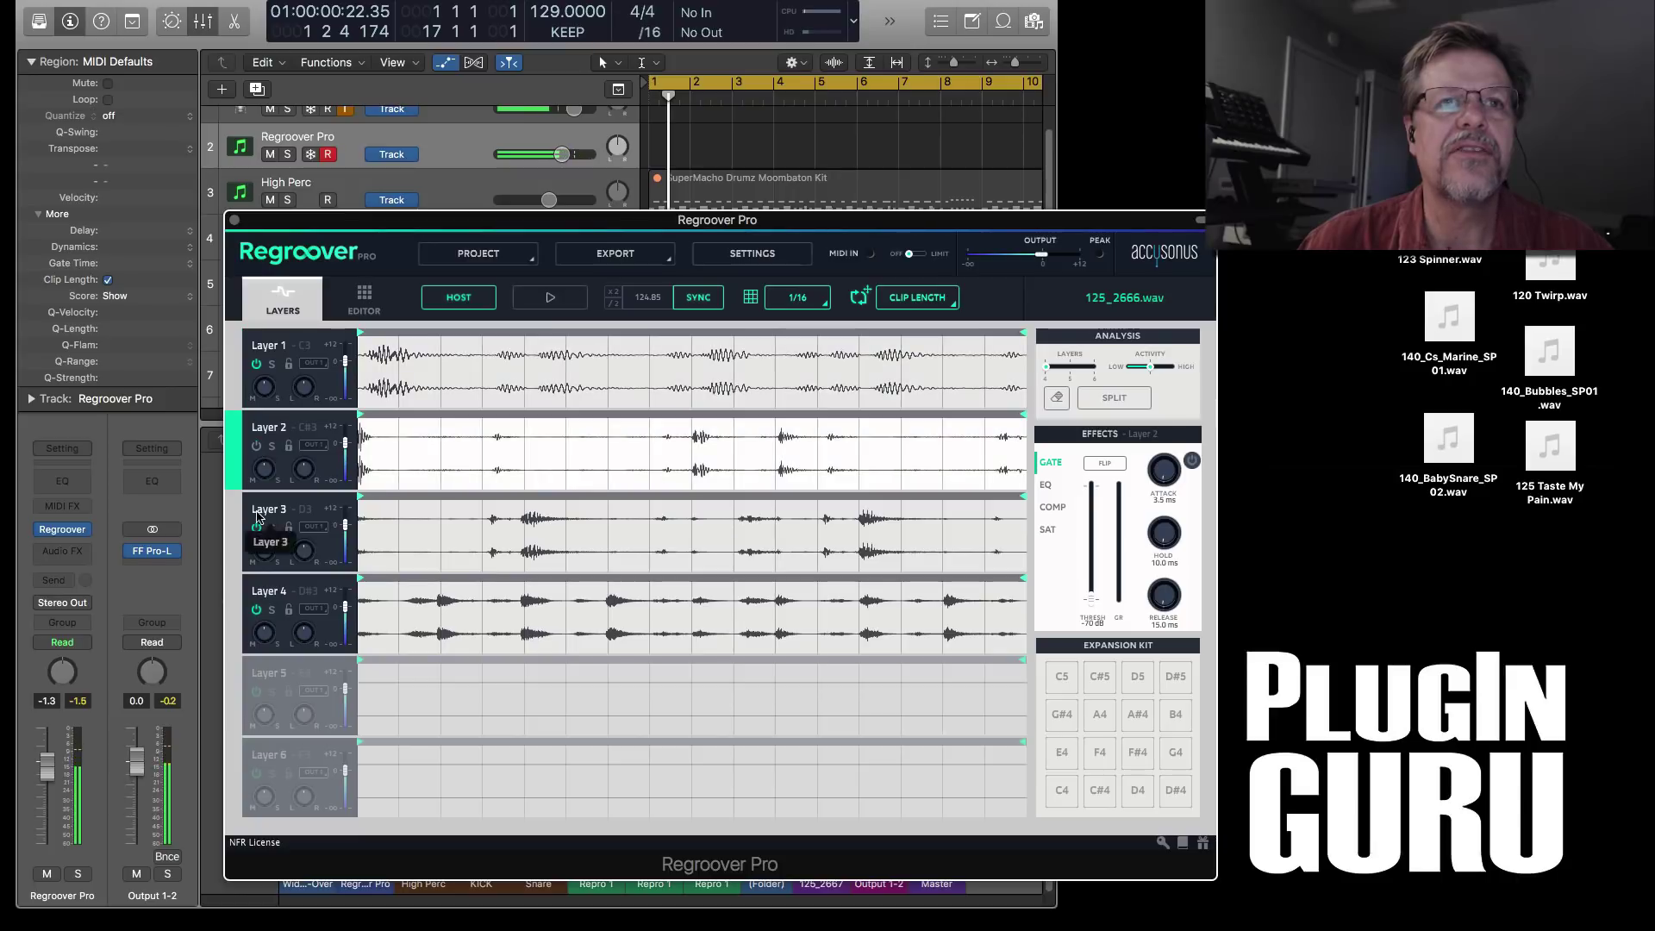
{"action": "left_click", "coordinate": [257, 529]}
{"action": "left_click", "coordinate": [257, 614]}
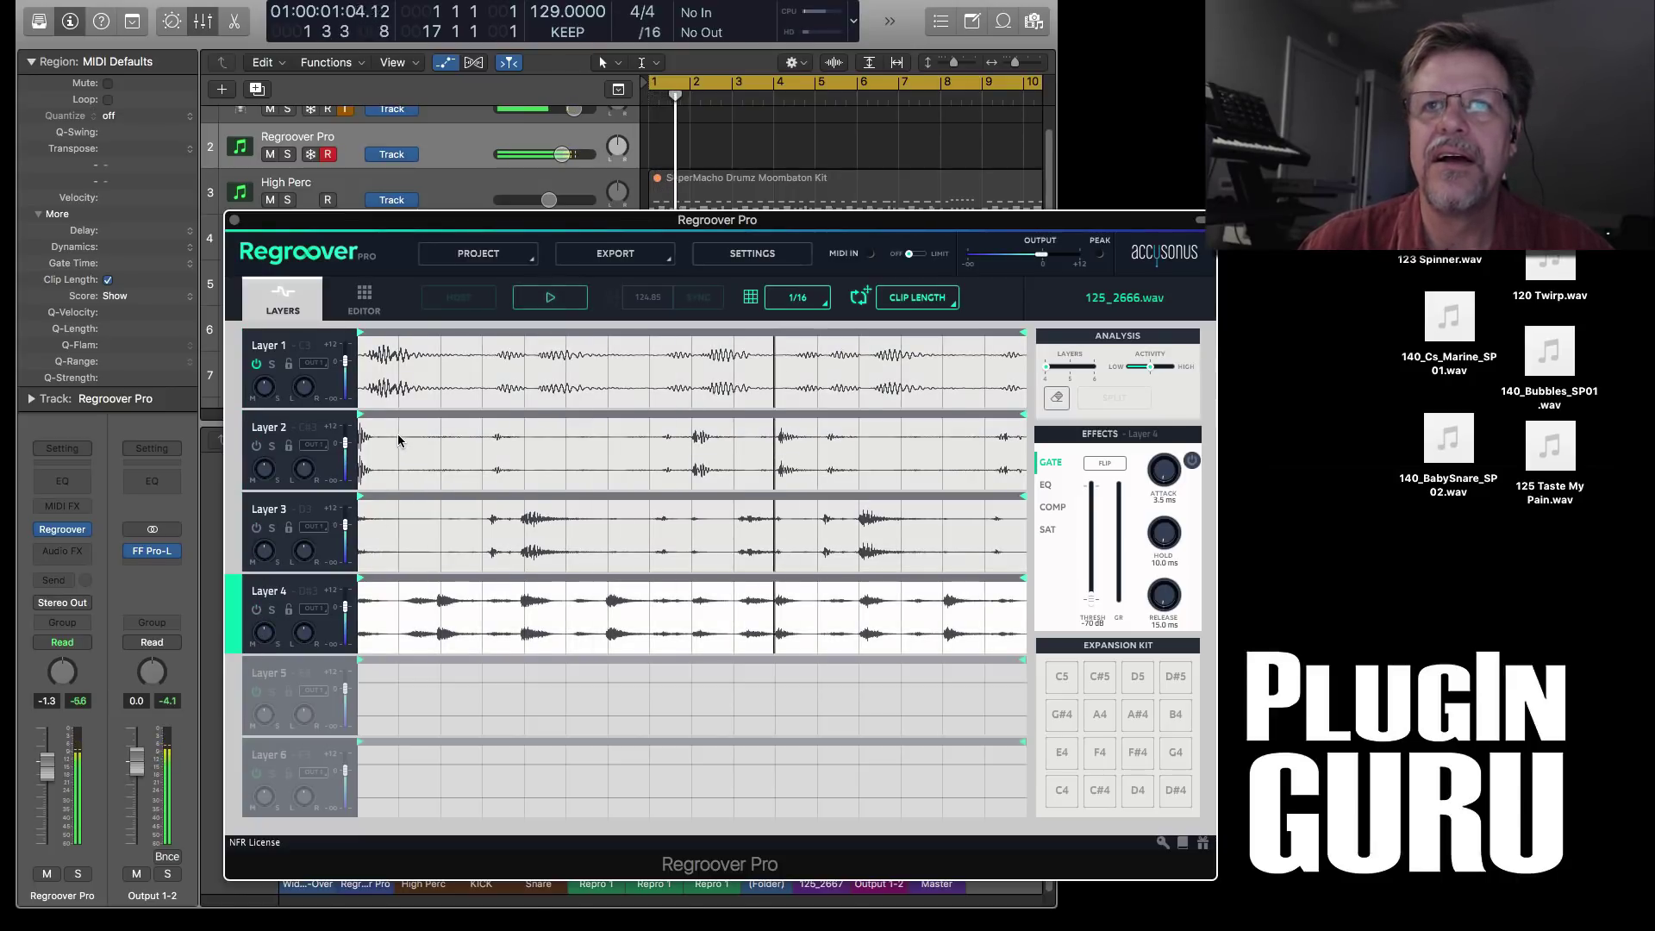
{"action": "left_click", "coordinate": [257, 370]}
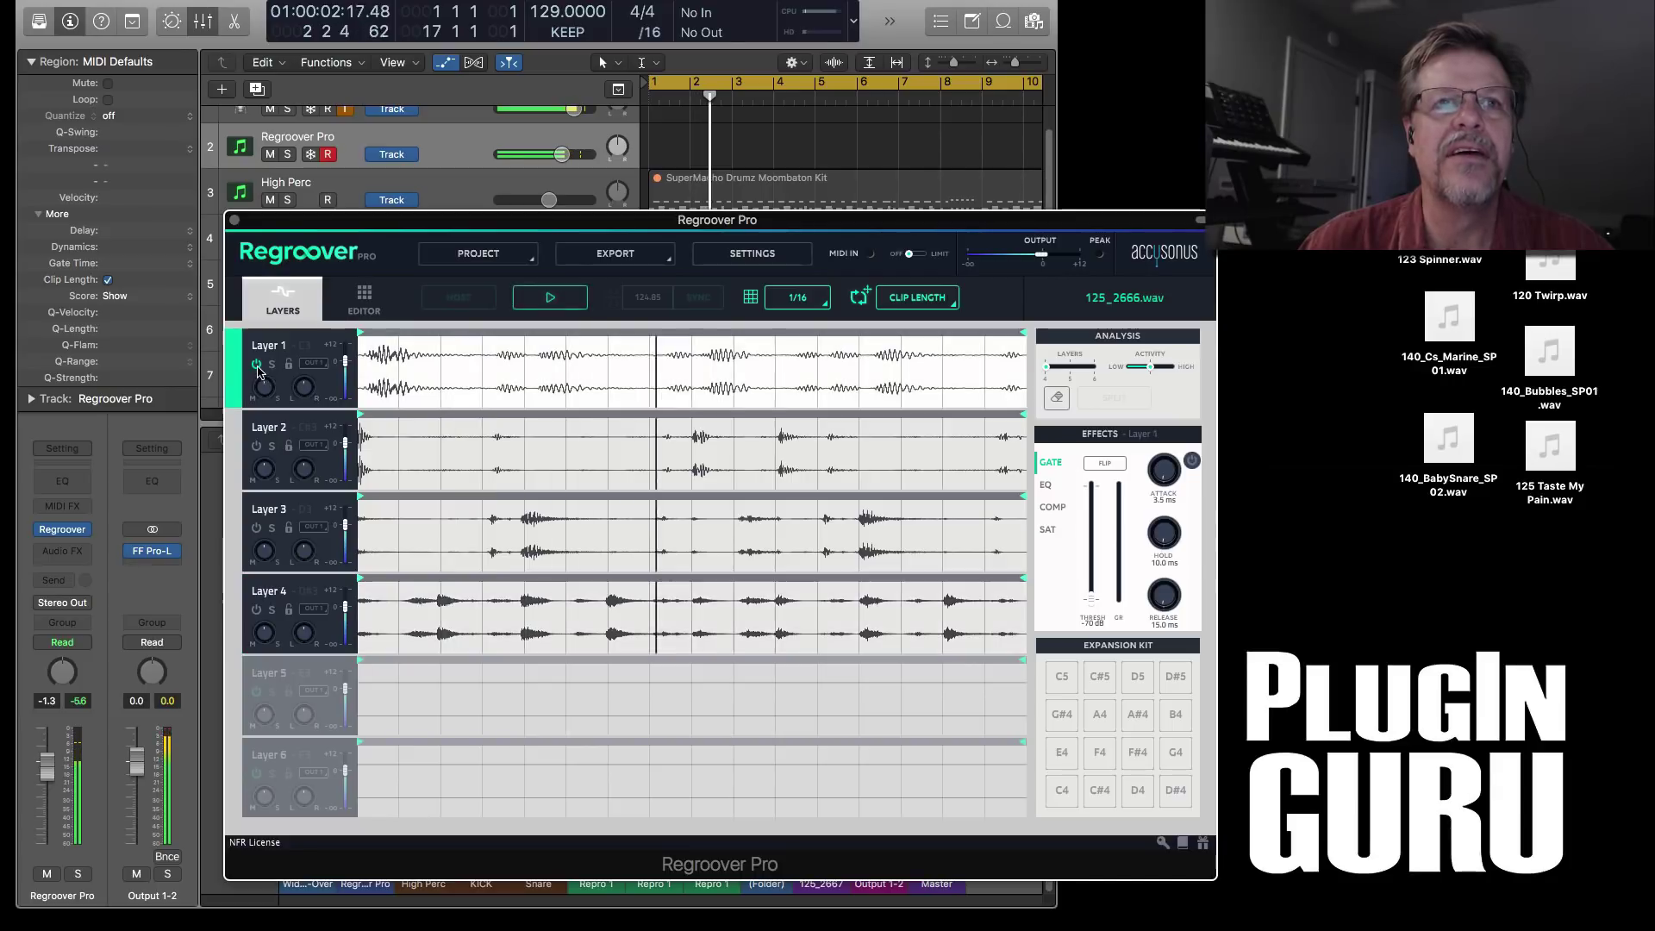
{"action": "left_click", "coordinate": [259, 449]}
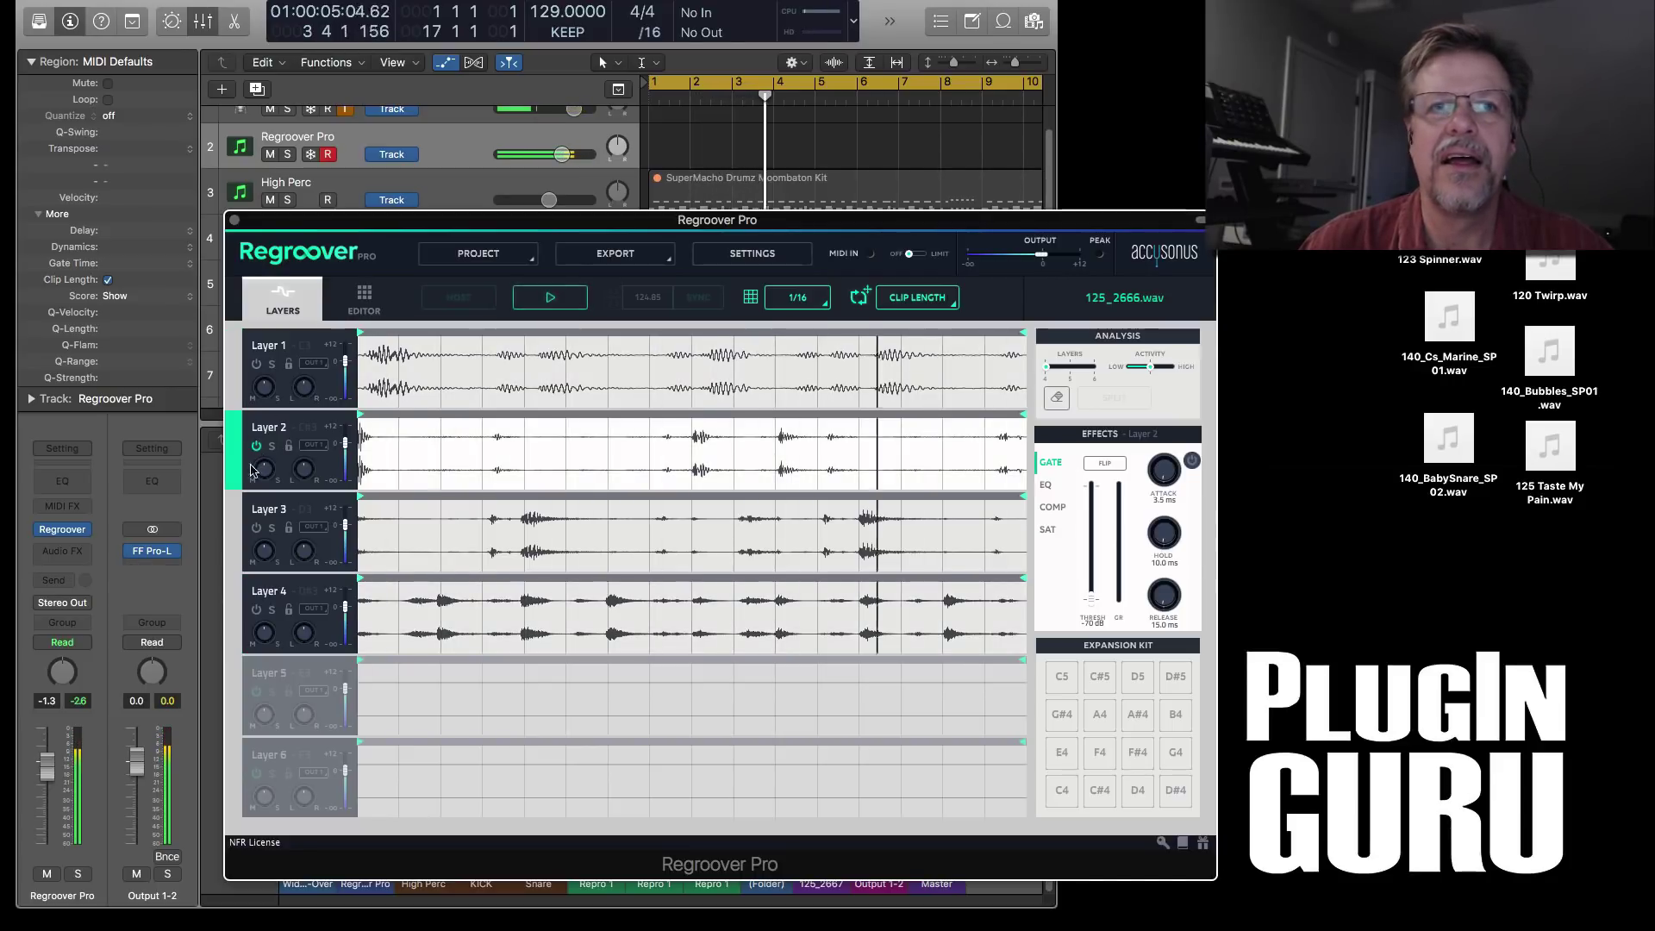
{"action": "left_click", "coordinate": [256, 529]}
{"action": "left_click", "coordinate": [257, 447]}
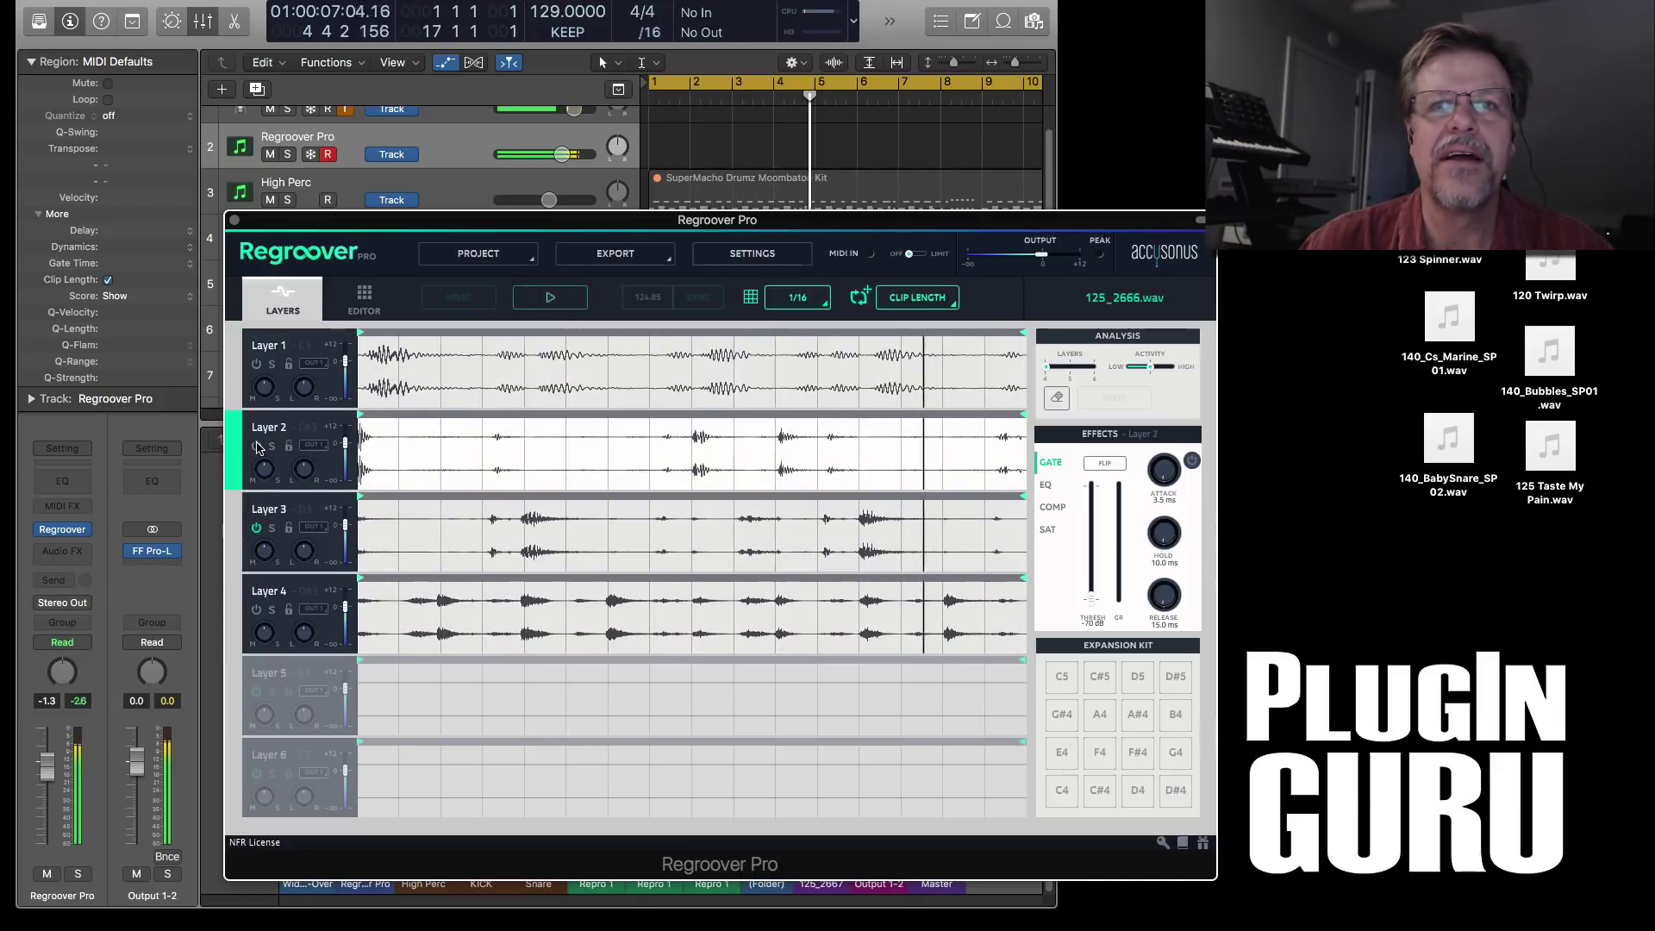
{"action": "left_click", "coordinate": [257, 531]}
{"action": "left_click", "coordinate": [256, 614]}
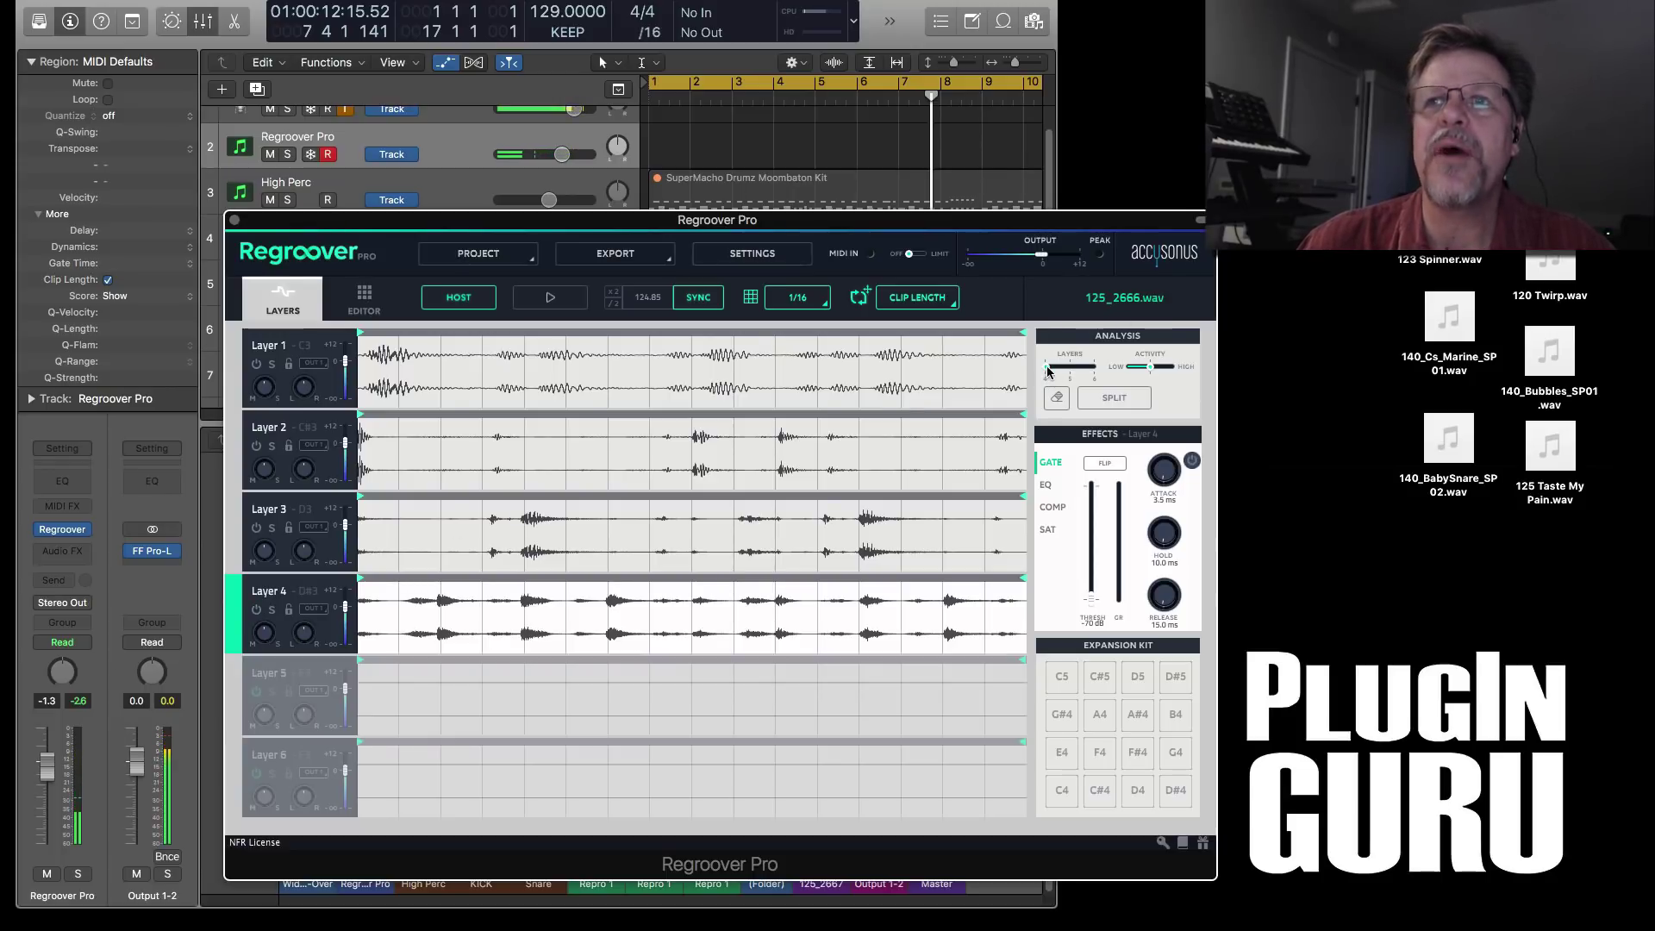
- Run SPLIT again, confirm the layer reset, and start playback
{"action": "left_click", "coordinate": [1137, 397]}
{"action": "left_click", "coordinate": [762, 582]}
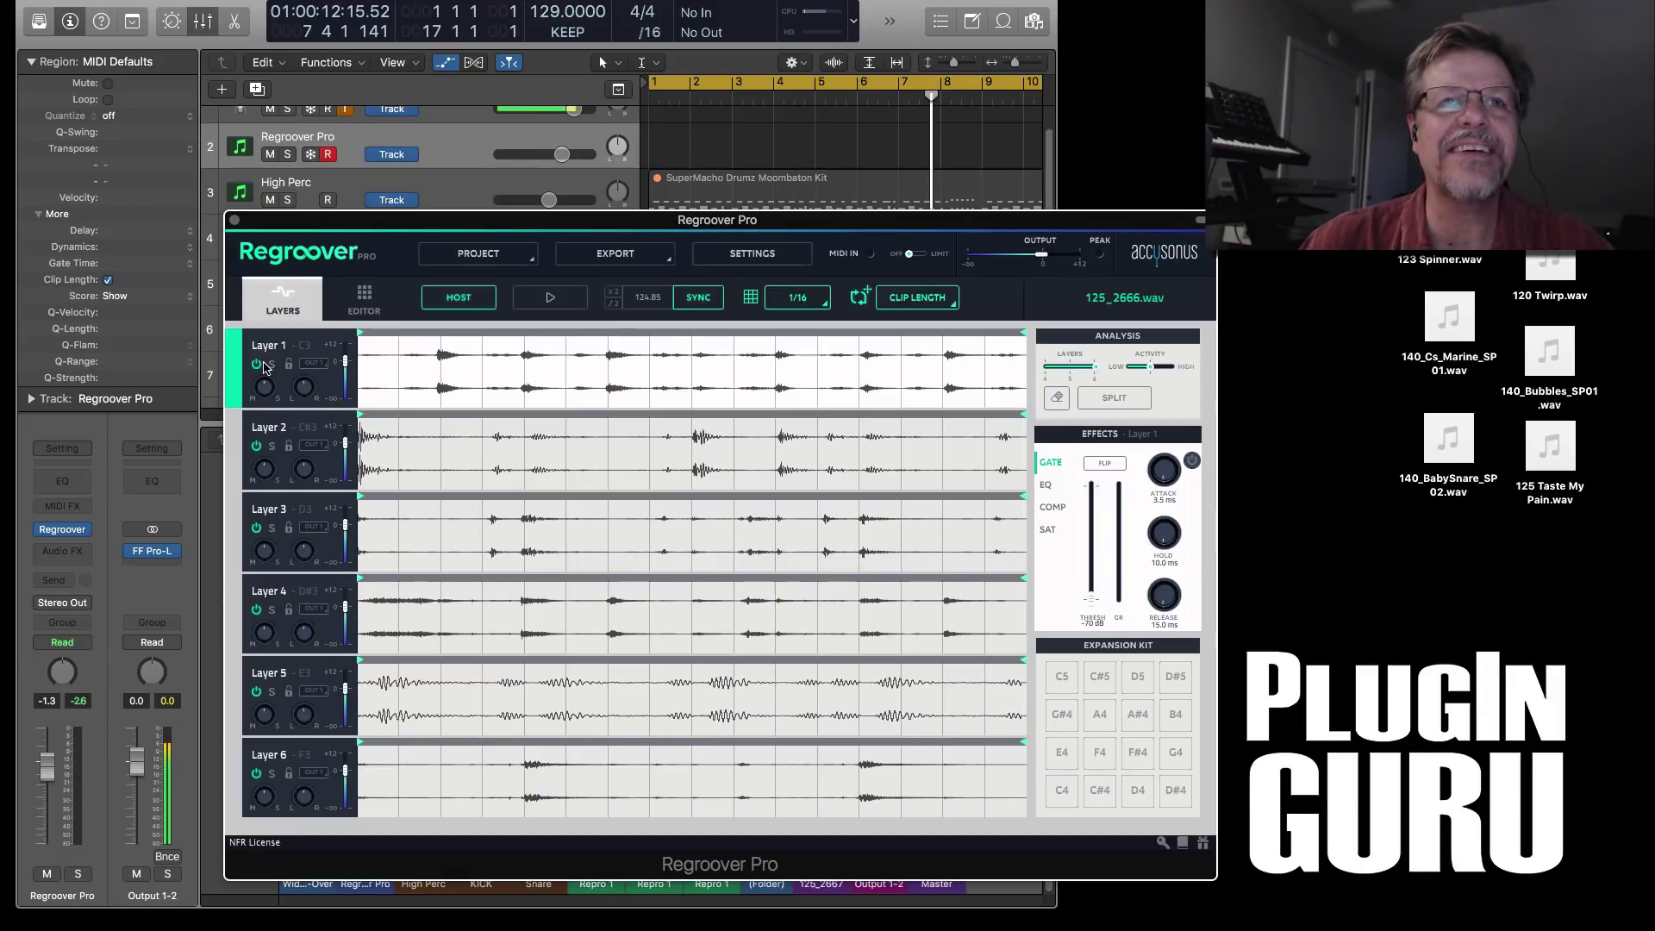
{"action": "key", "text": "space"}
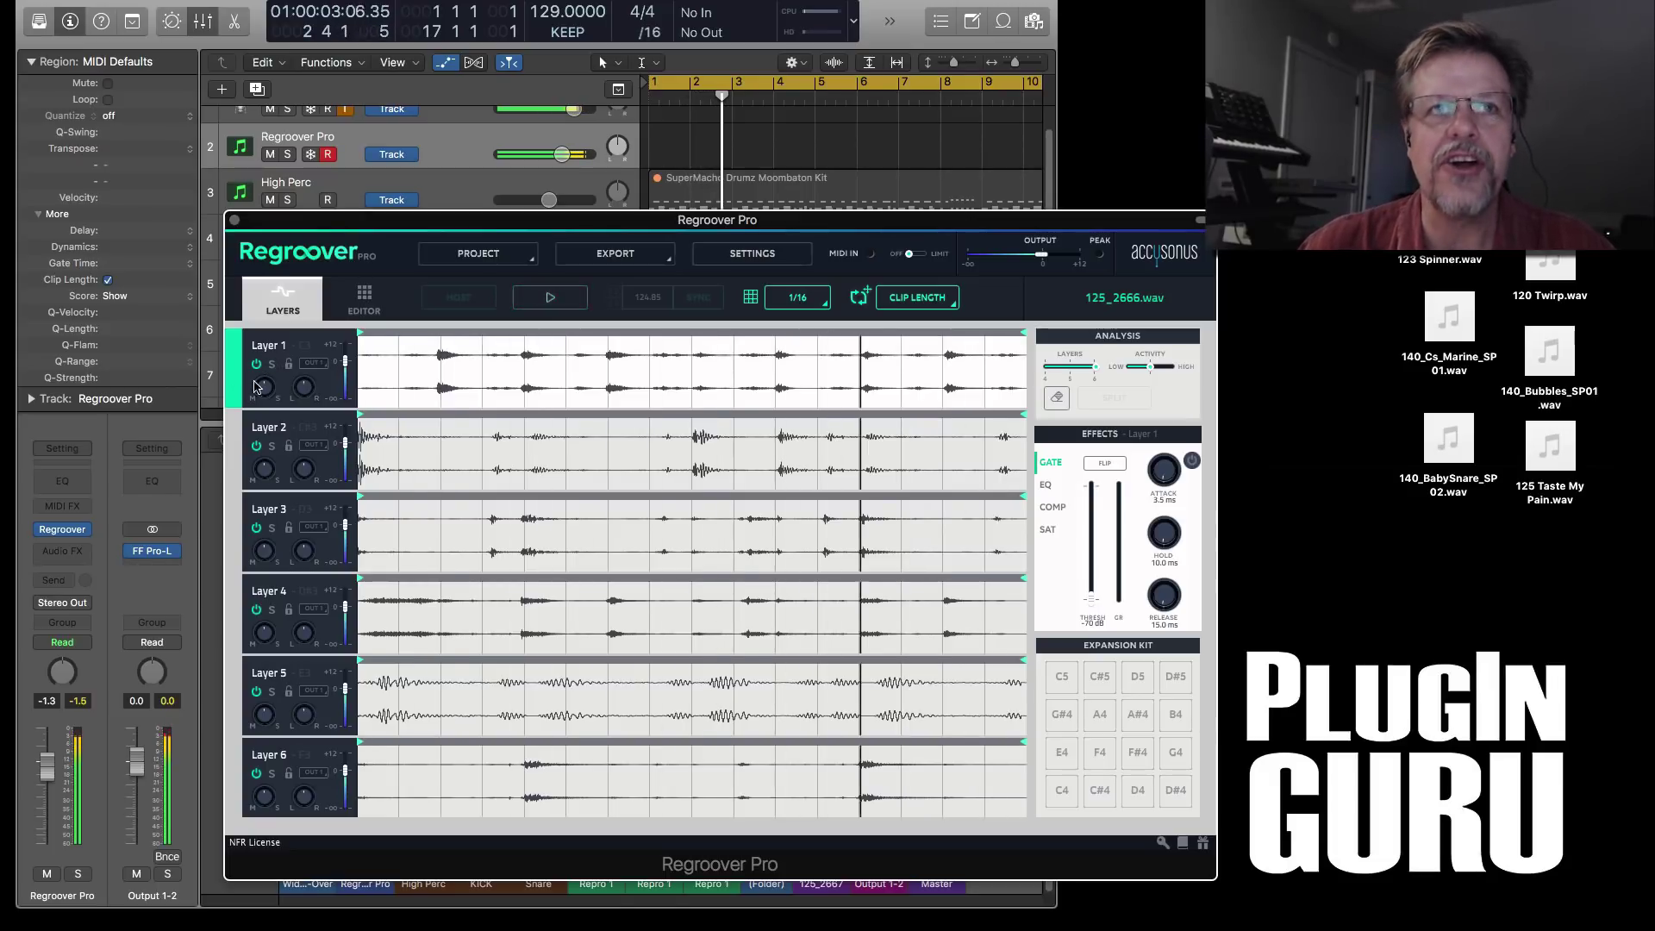
- Audition the new Layers 2, 3, 4, 6 and 1, then restart playback
{"action": "left_click", "coordinate": [260, 449]}
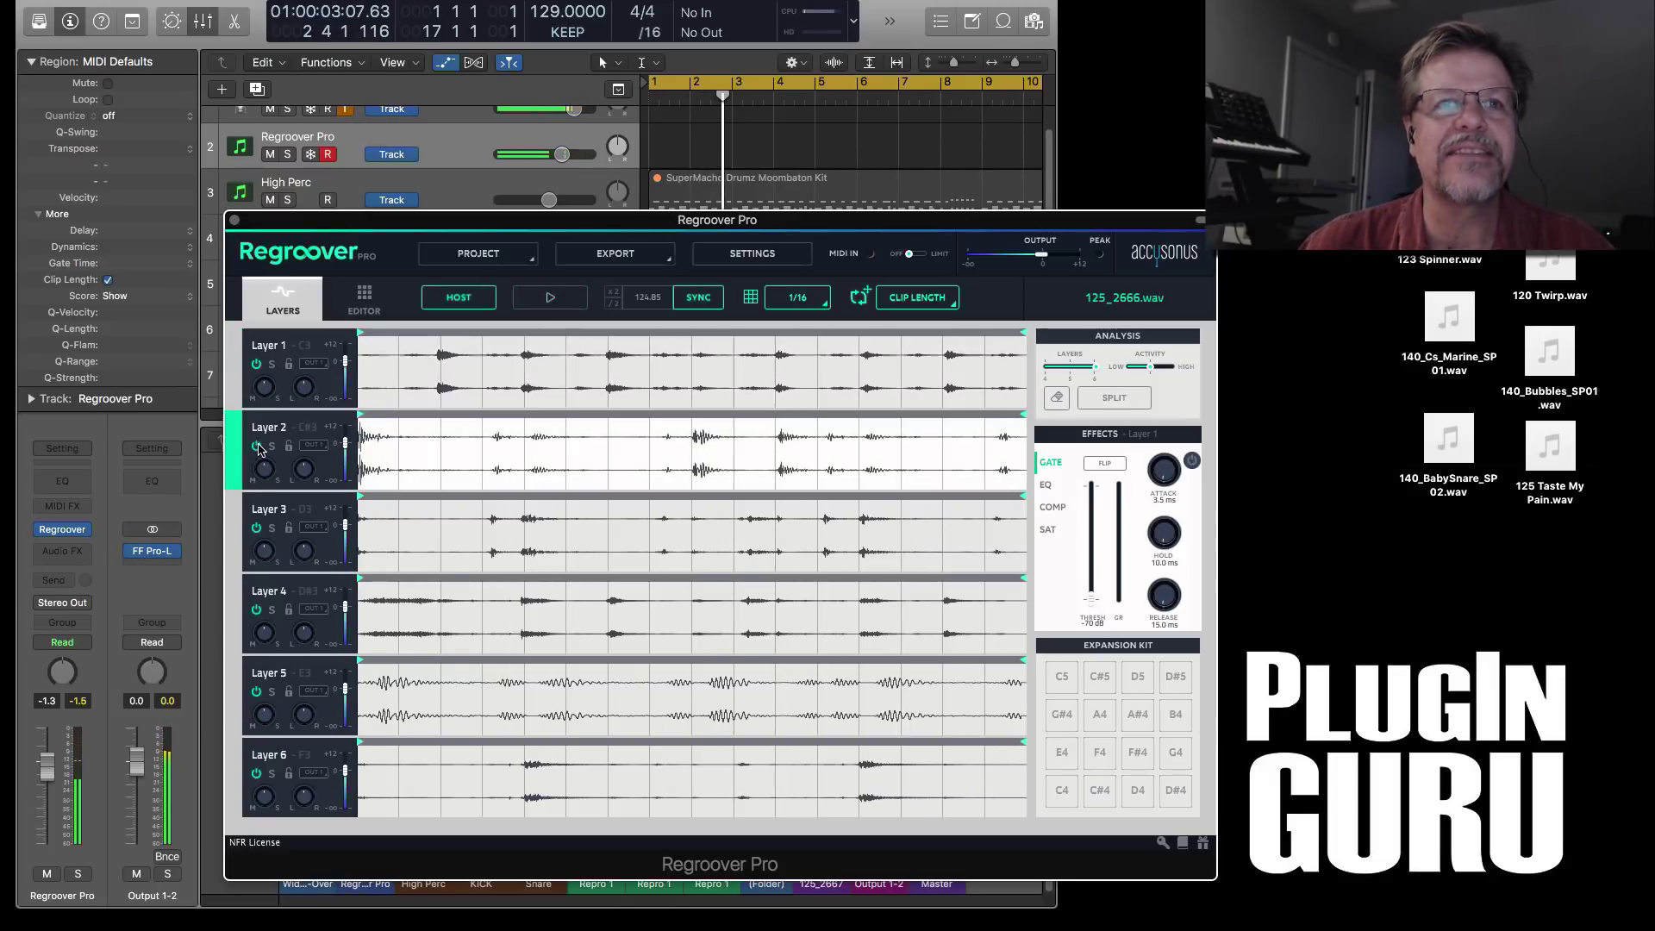
{"action": "left_click", "coordinate": [266, 560]}
{"action": "left_click", "coordinate": [256, 608]}
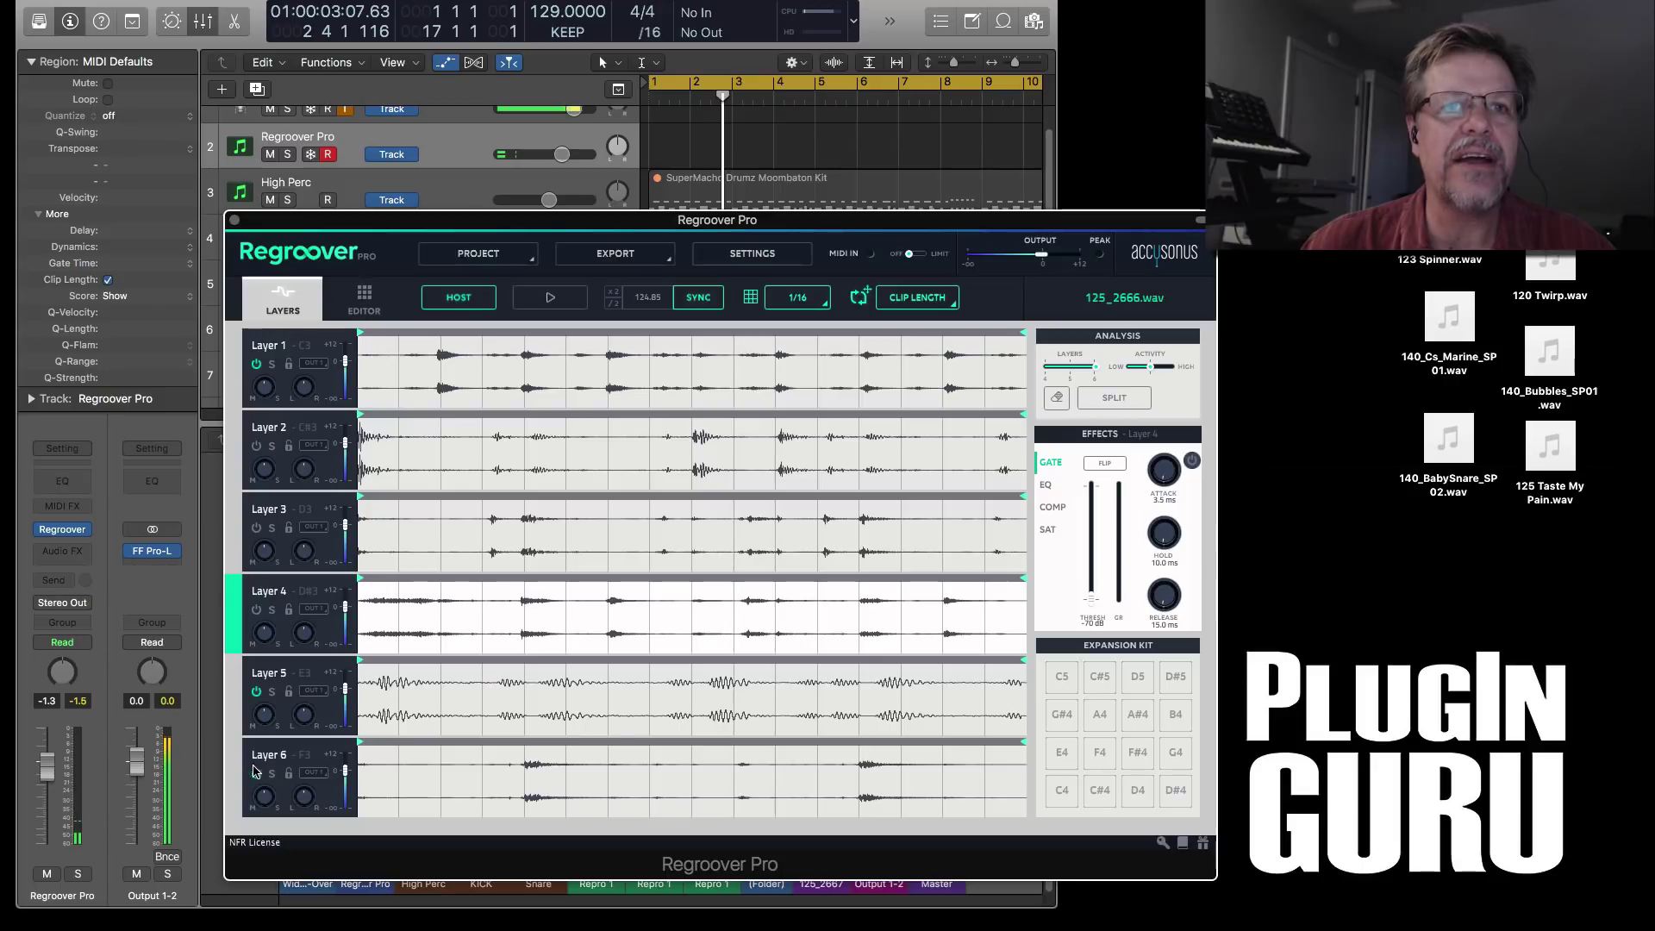
{"action": "left_click", "coordinate": [255, 773]}
{"action": "left_click", "coordinate": [259, 371]}
{"action": "key", "text": "space"}
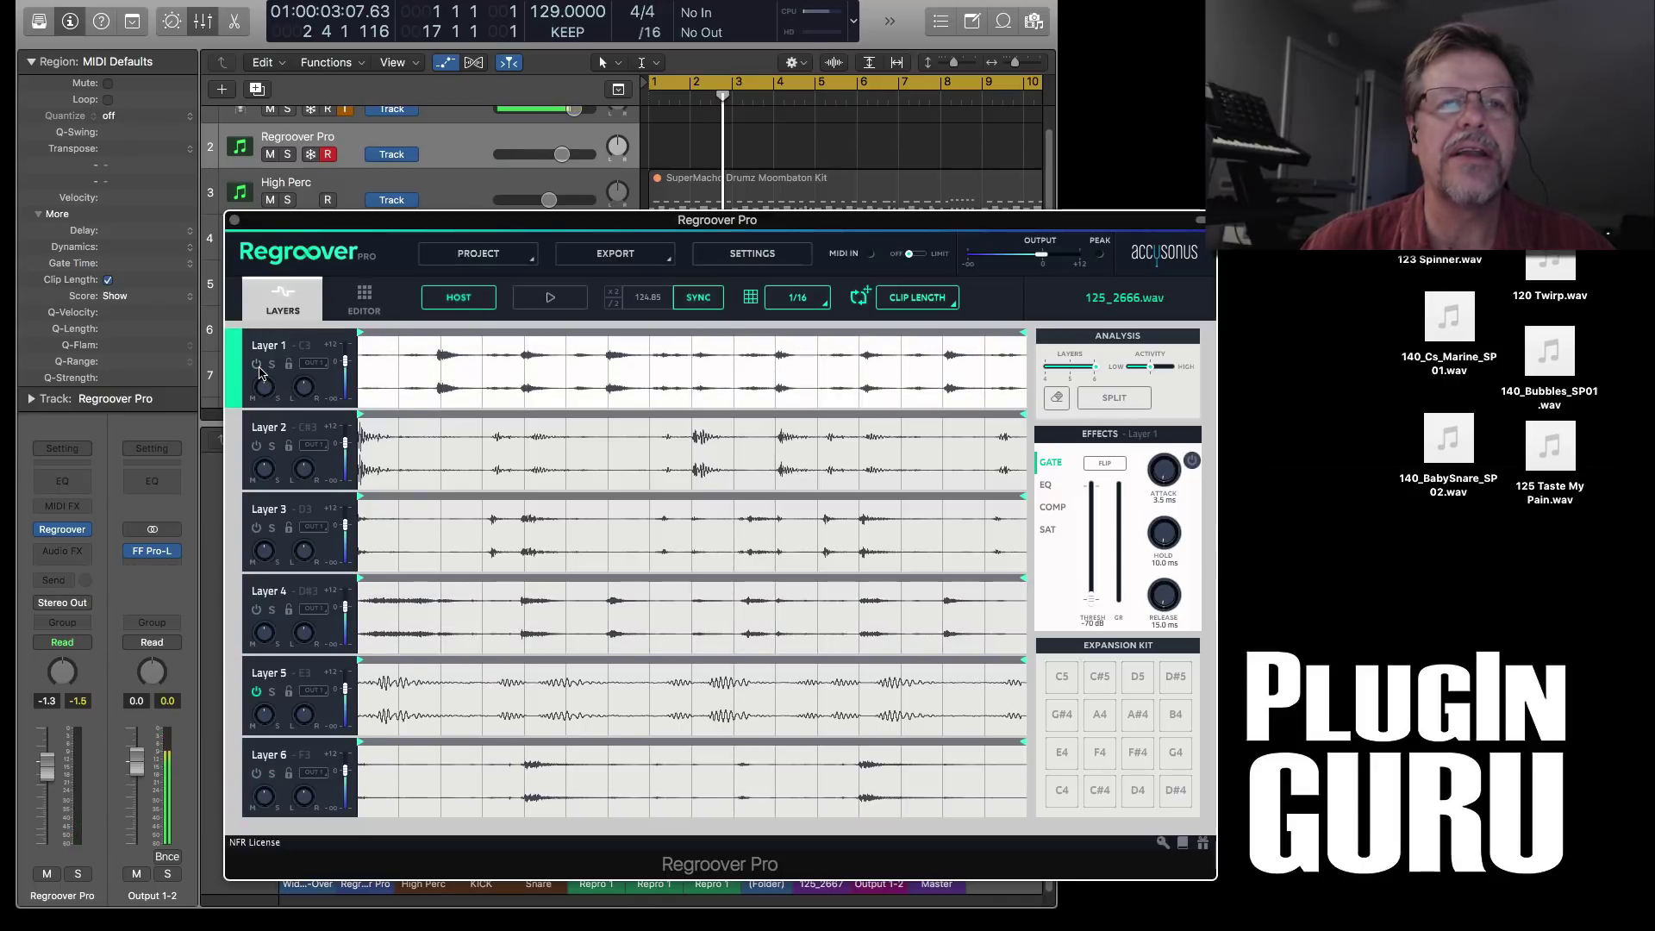
- Audition Layers 5, 6 and 4, switch Layers 2 and 3 back on, and play again
{"action": "left_click", "coordinate": [257, 694]}
{"action": "left_click", "coordinate": [256, 750]}
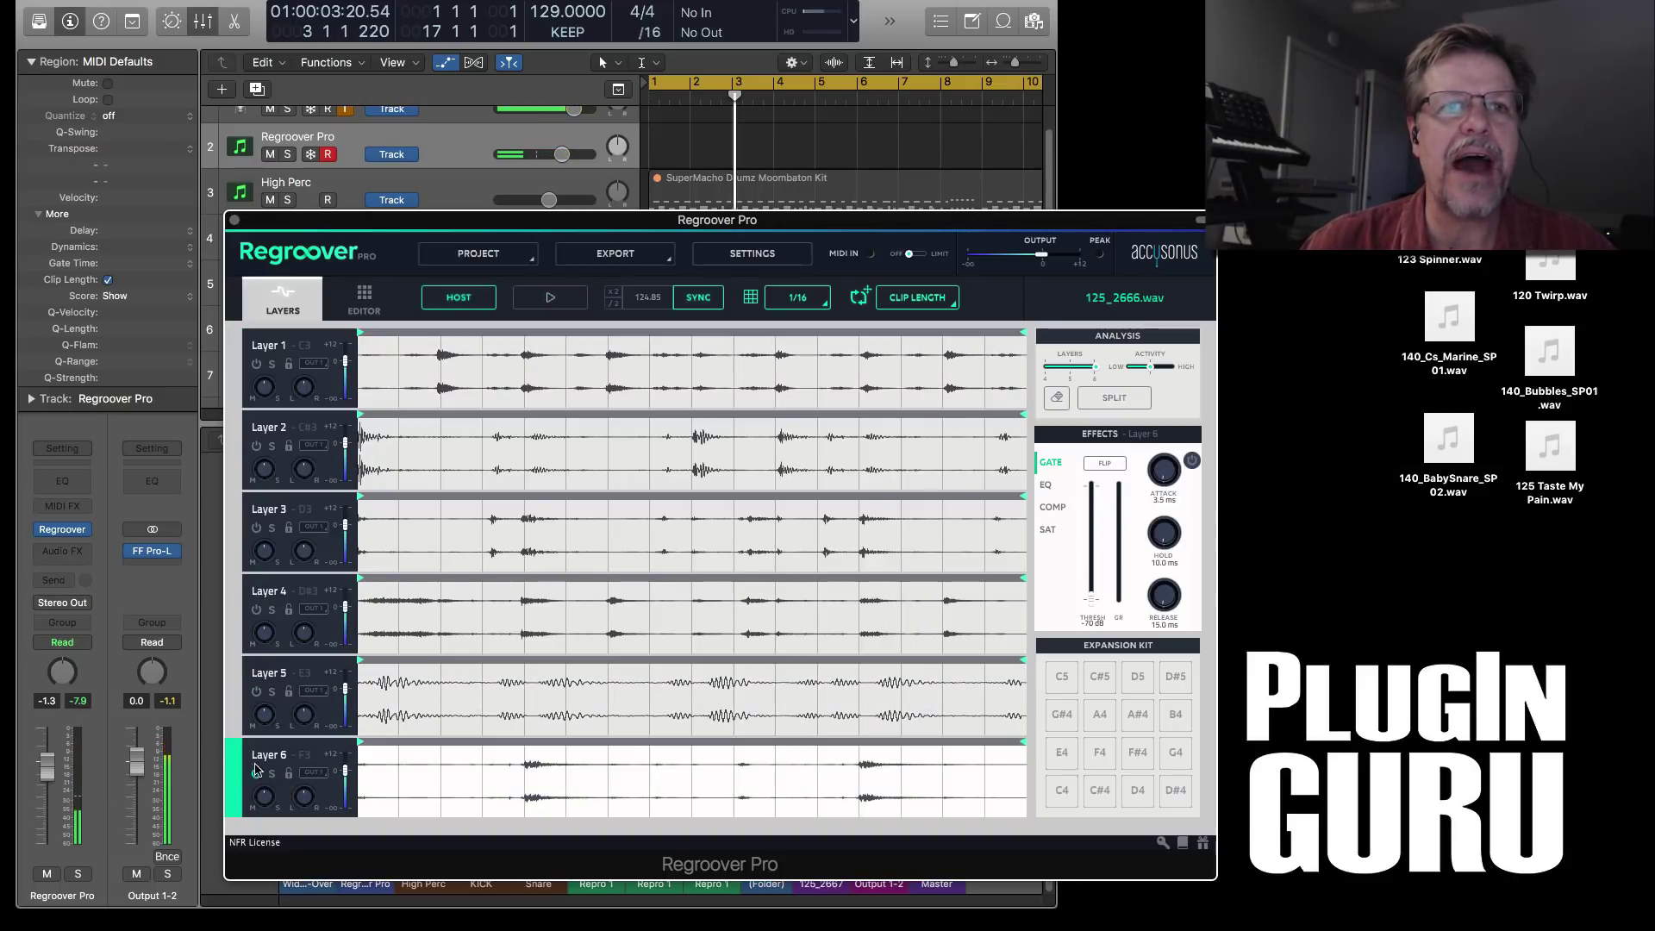
{"action": "left_click", "coordinate": [257, 610]}
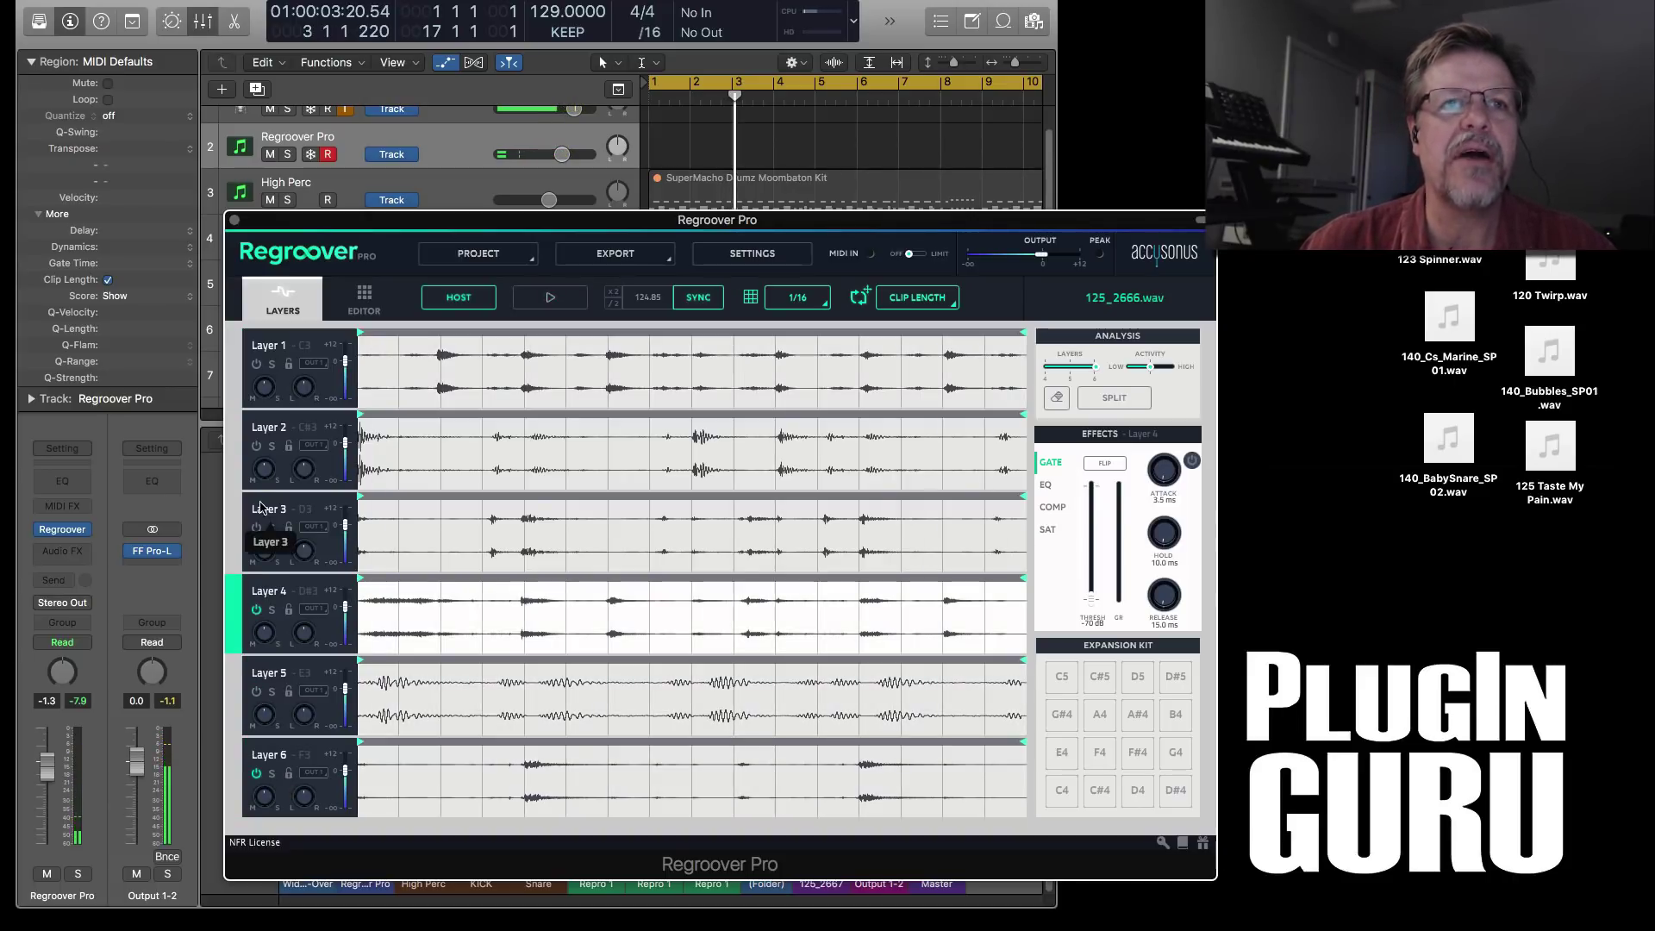
{"action": "left_click", "coordinate": [256, 446]}
{"action": "left_click", "coordinate": [255, 527]}
{"action": "left_click", "coordinate": [256, 364]}
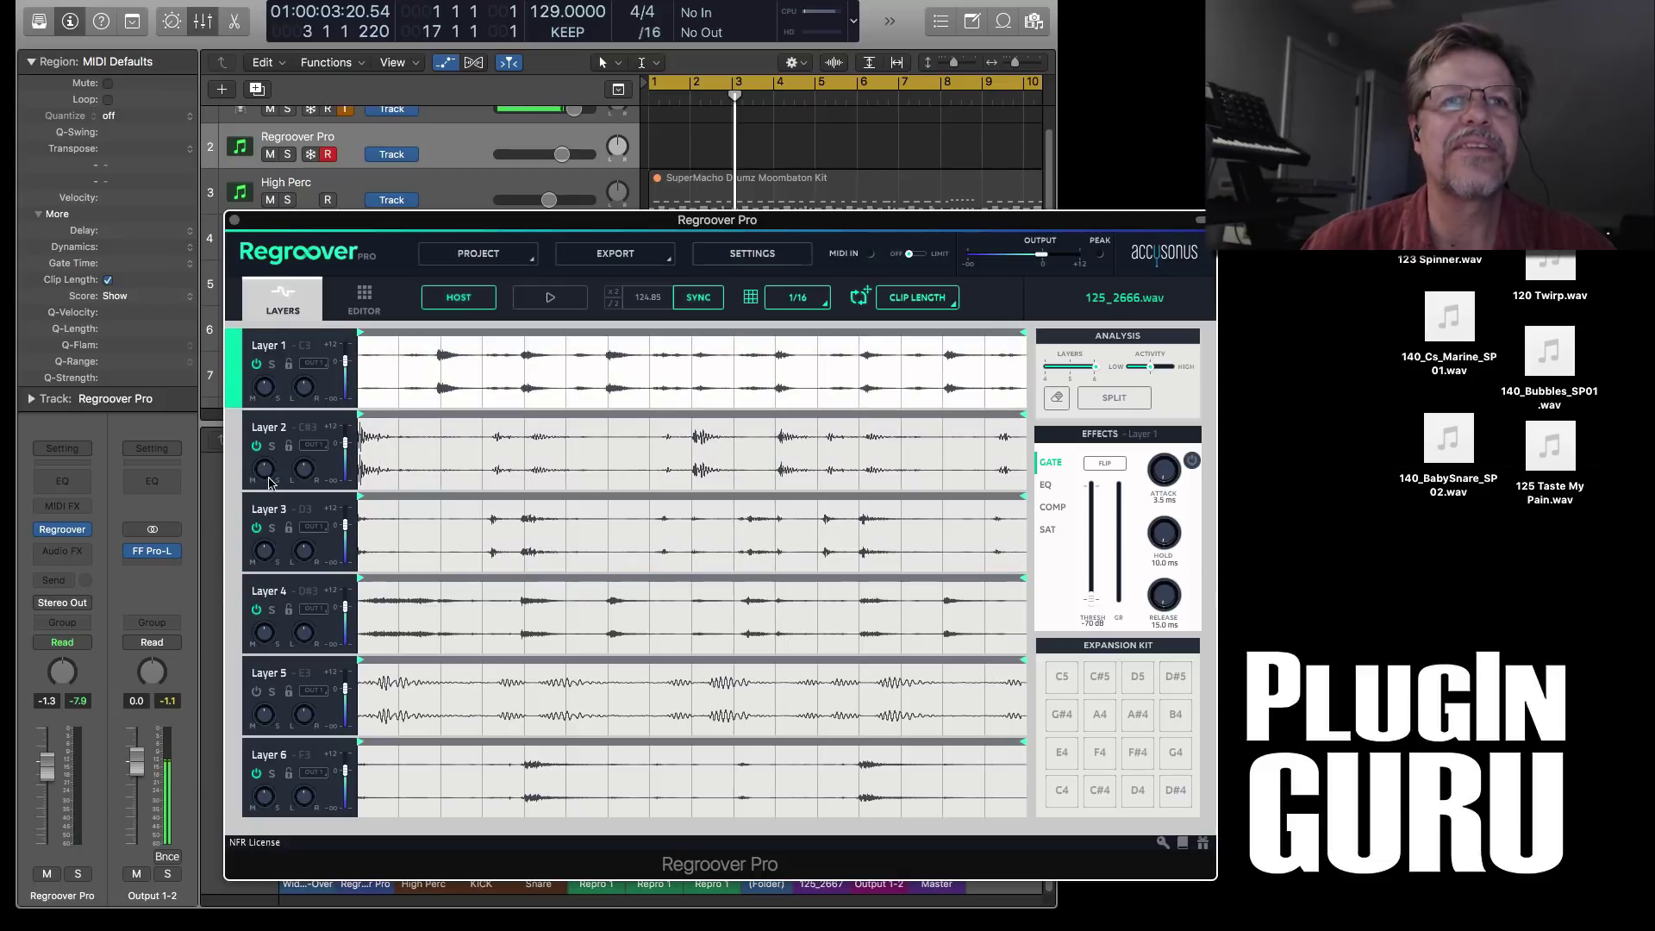
{"action": "key", "text": "space"}
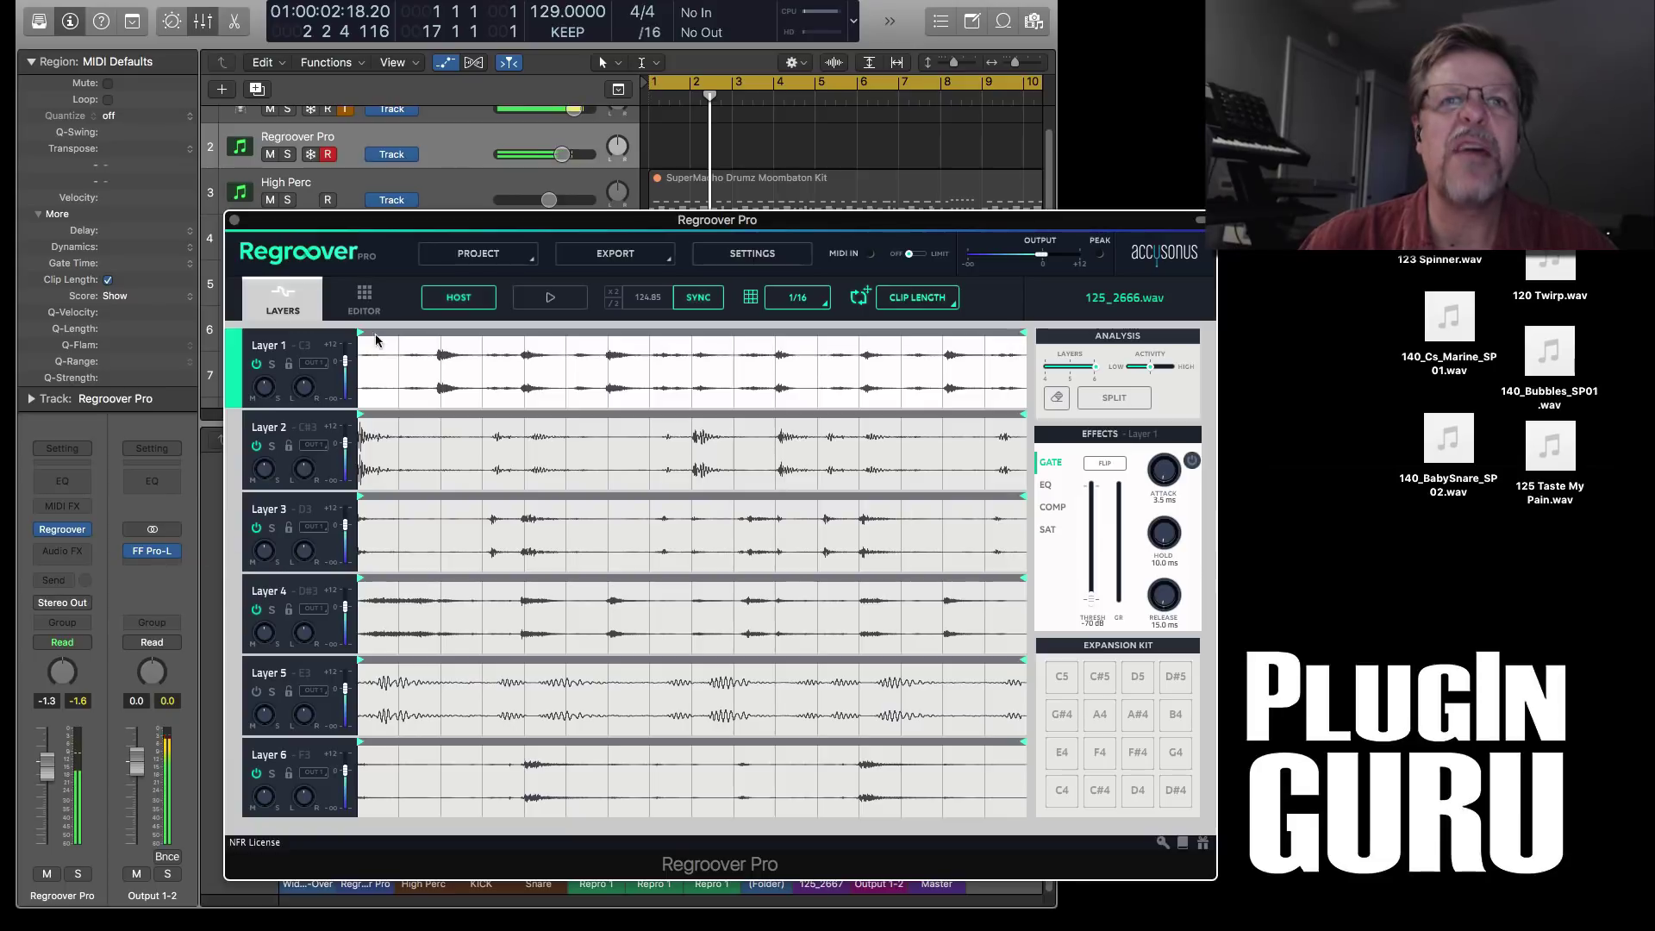
{"action": "left_click_drag", "start_coordinate": [464, 222], "coordinate": [438, 318]}
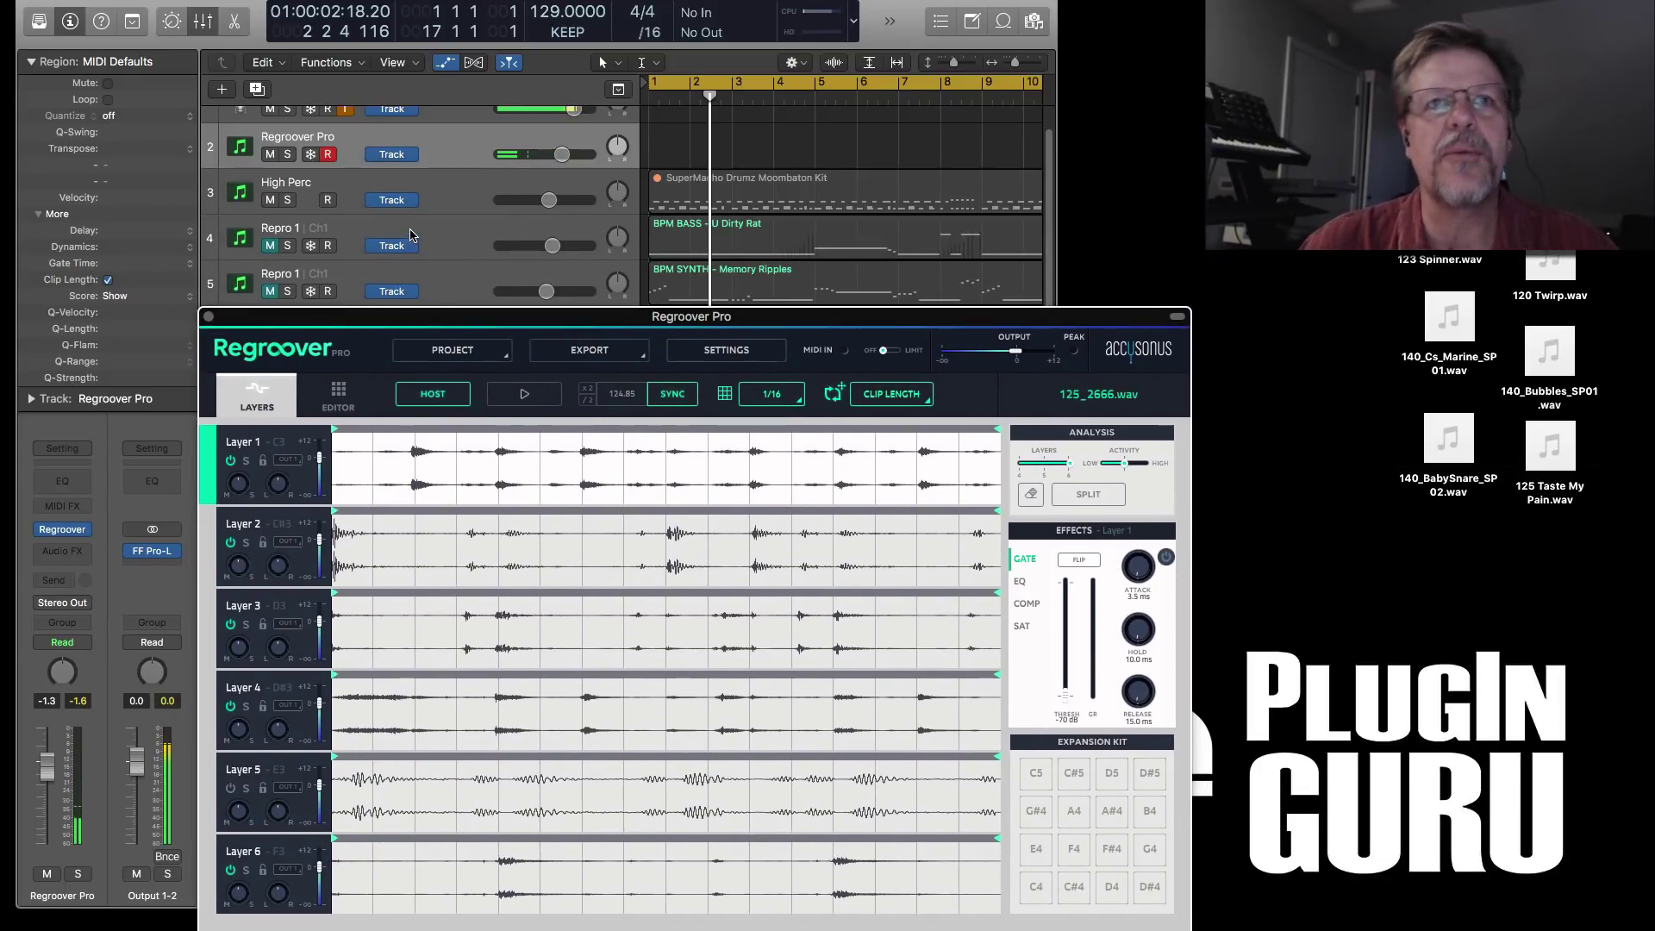
- Unmute Repro 1, restart playback, and unmute the High Perc SuperMacho region with Ctrl+M
{"action": "left_click", "coordinate": [400, 201]}
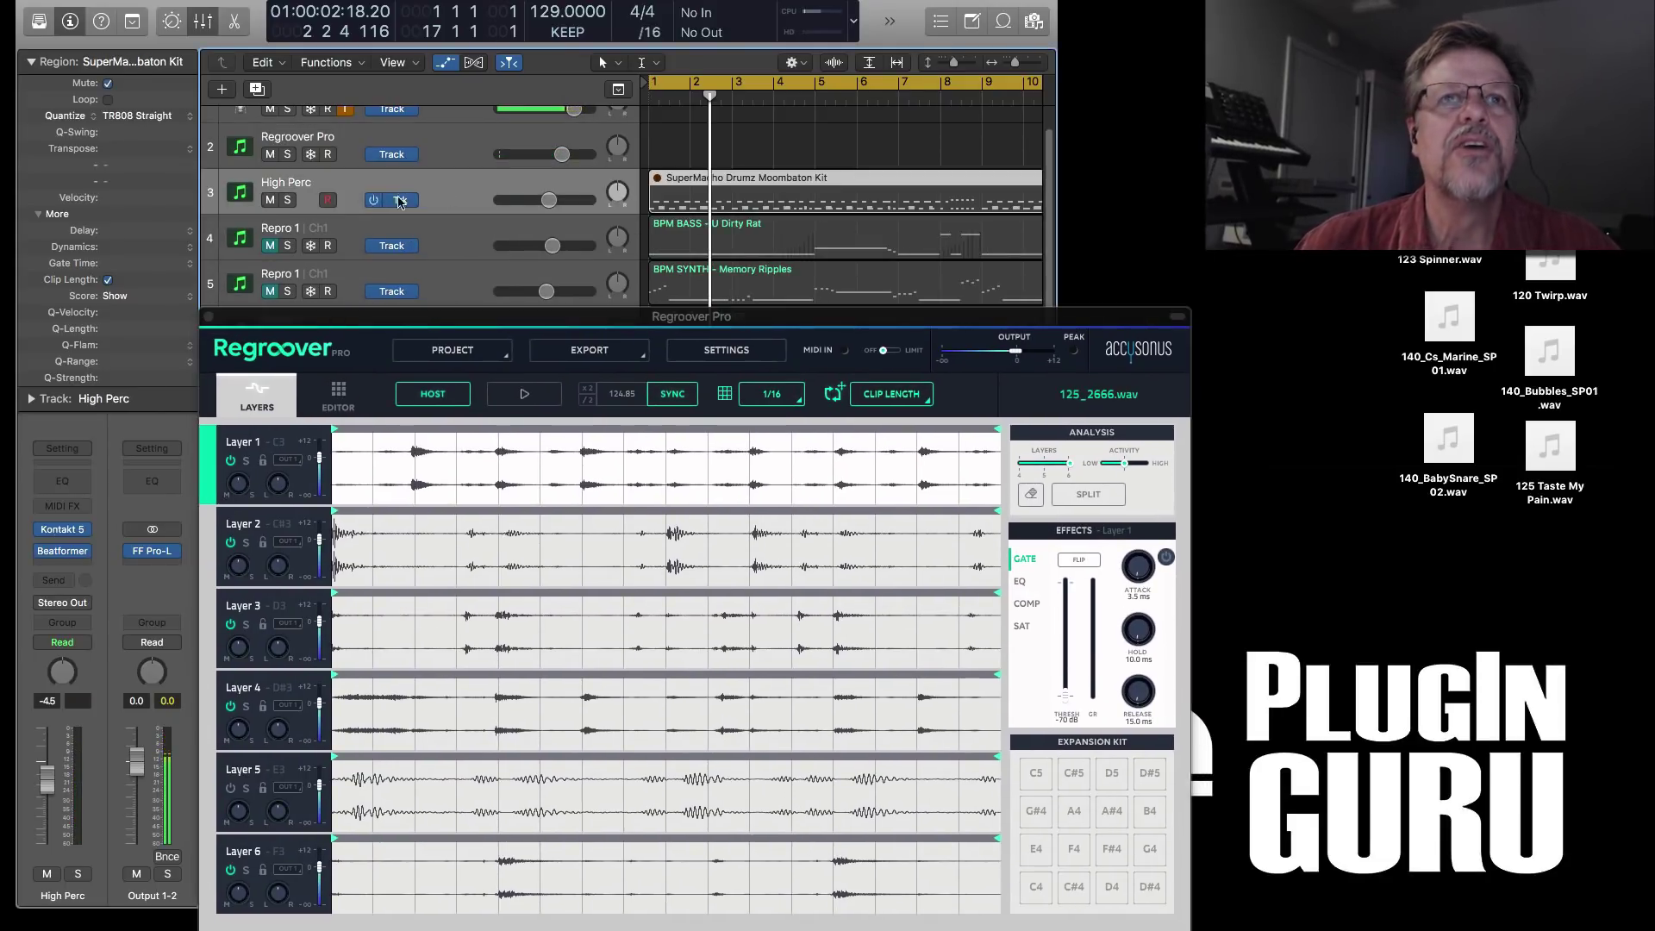
{"action": "left_click", "coordinate": [269, 246]}
{"action": "left_click", "coordinate": [443, 225]}
{"action": "key", "text": "Return"}
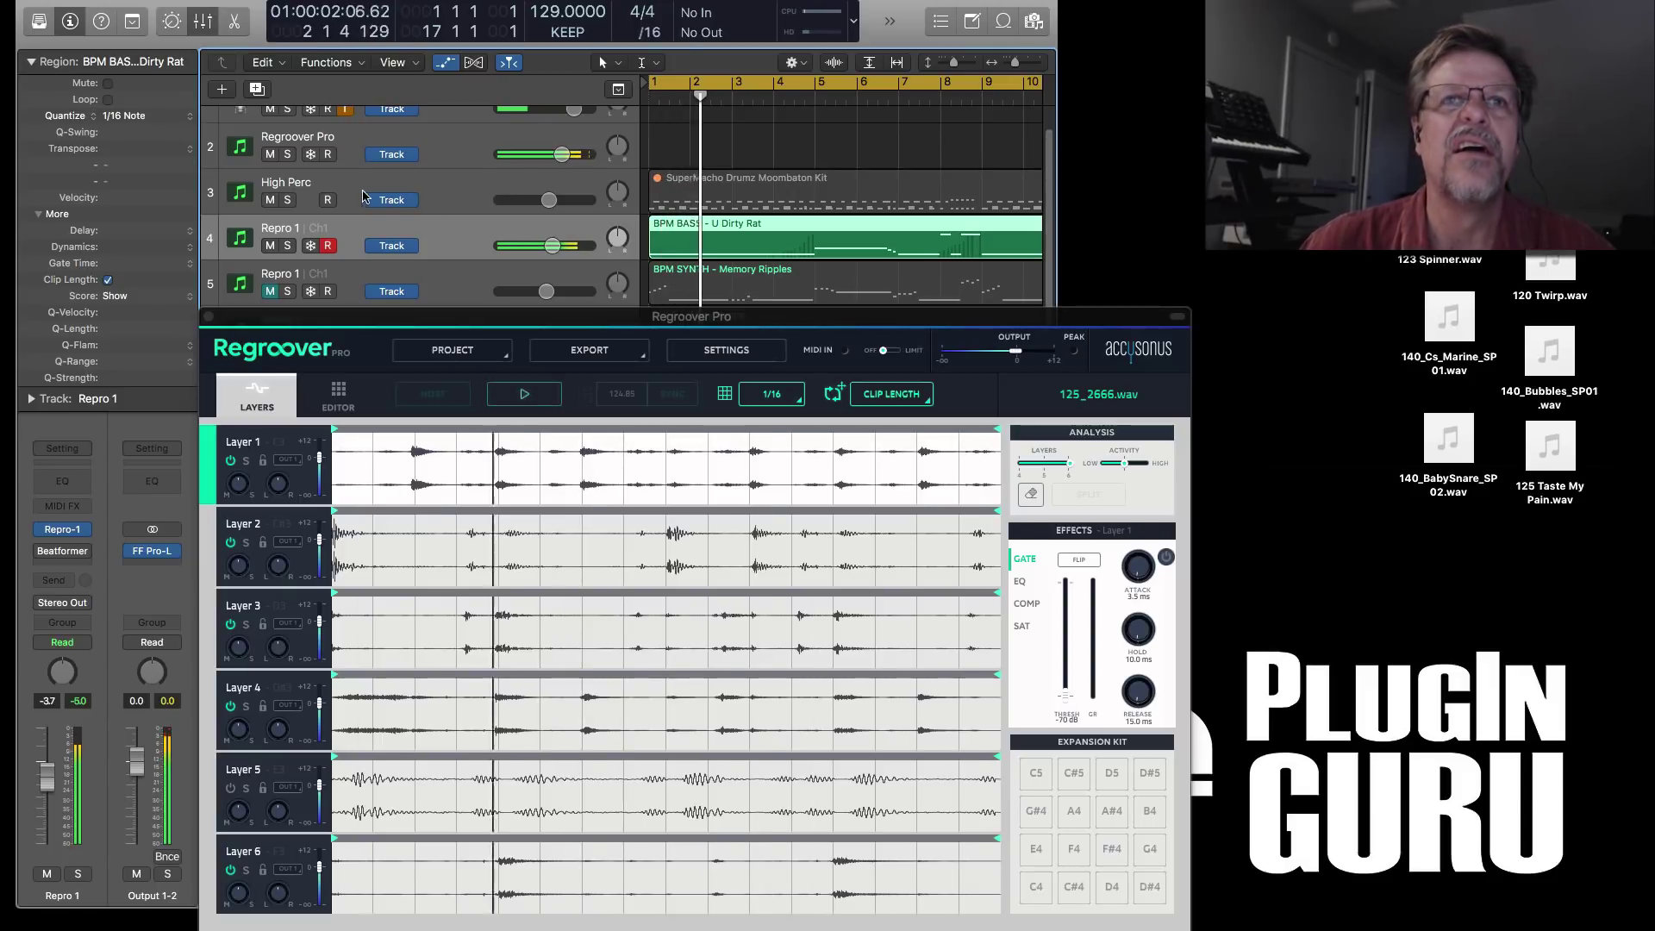
{"action": "left_click", "coordinate": [439, 191]}
{"action": "key", "text": "ctrl+m"}
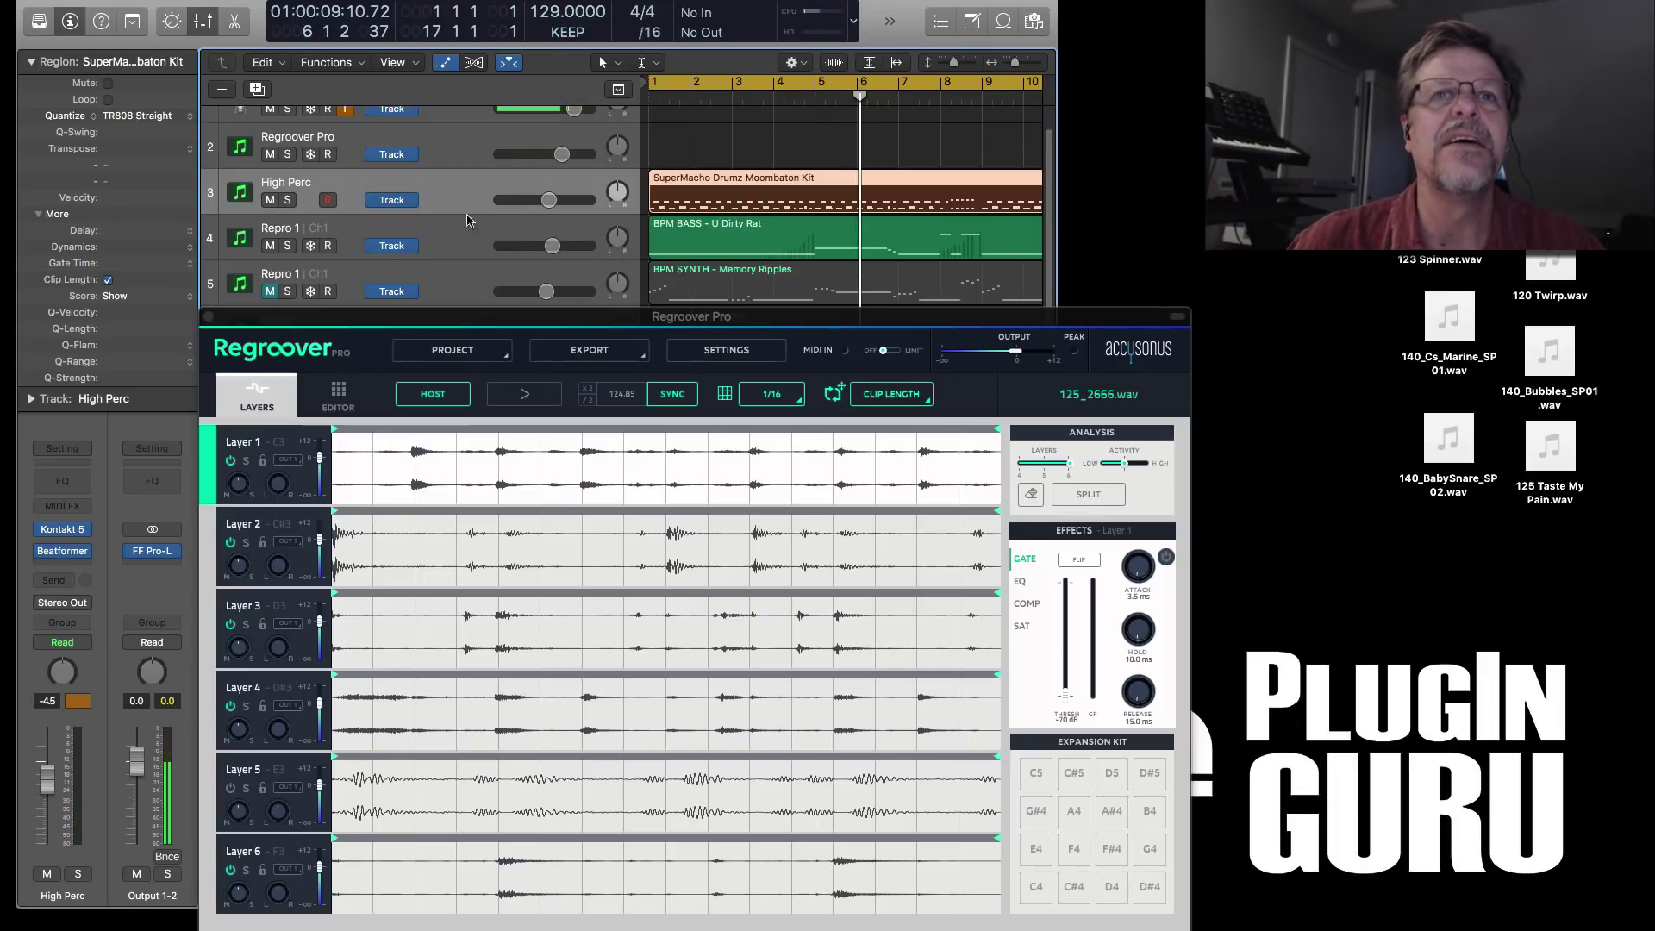
- Mute the Repro 1 and High Perc tracks, switch off Layers 1, 2 and 6, and play
{"action": "left_click", "coordinate": [269, 246]}
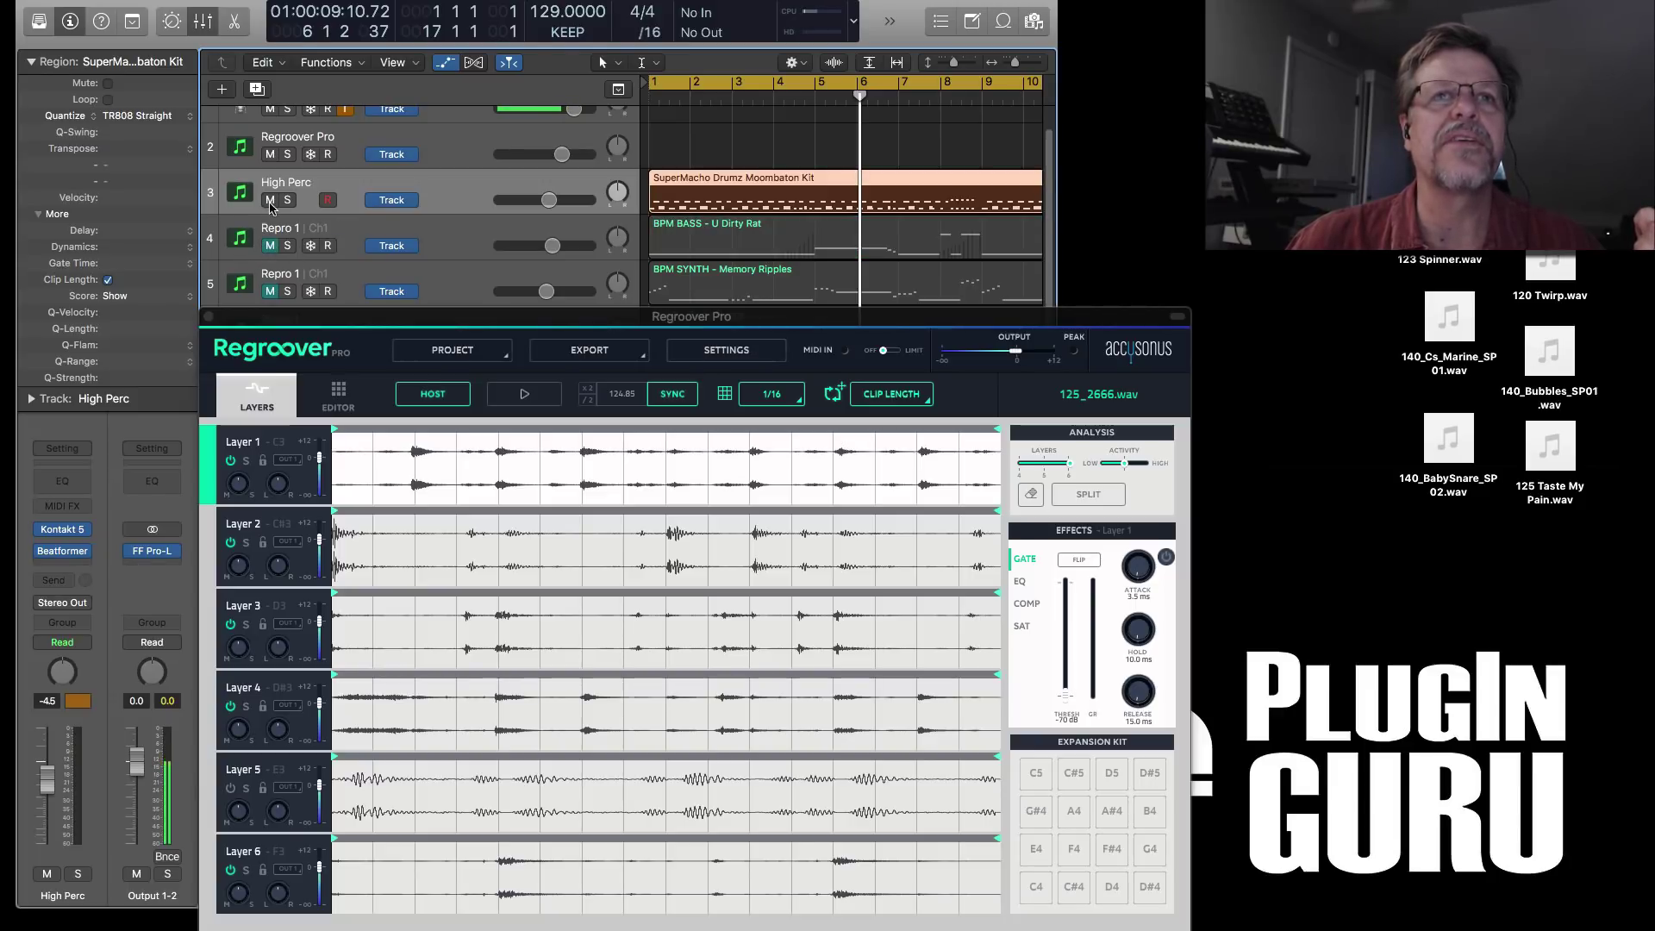
{"action": "left_click", "coordinate": [270, 200]}
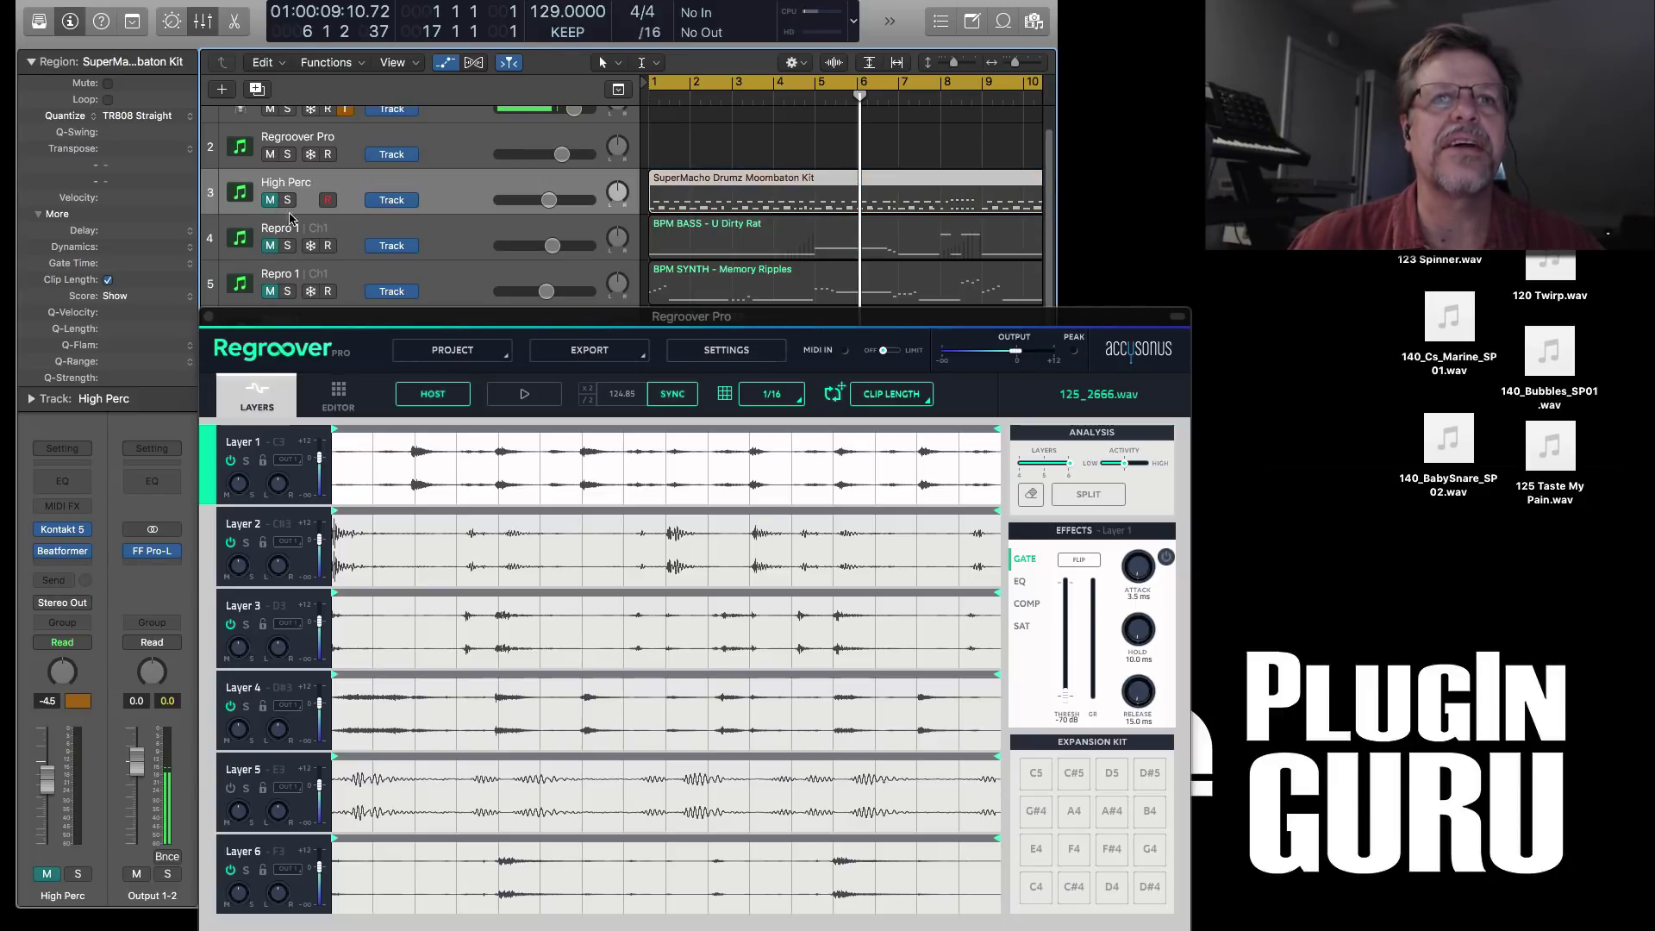
{"action": "left_click", "coordinate": [230, 462]}
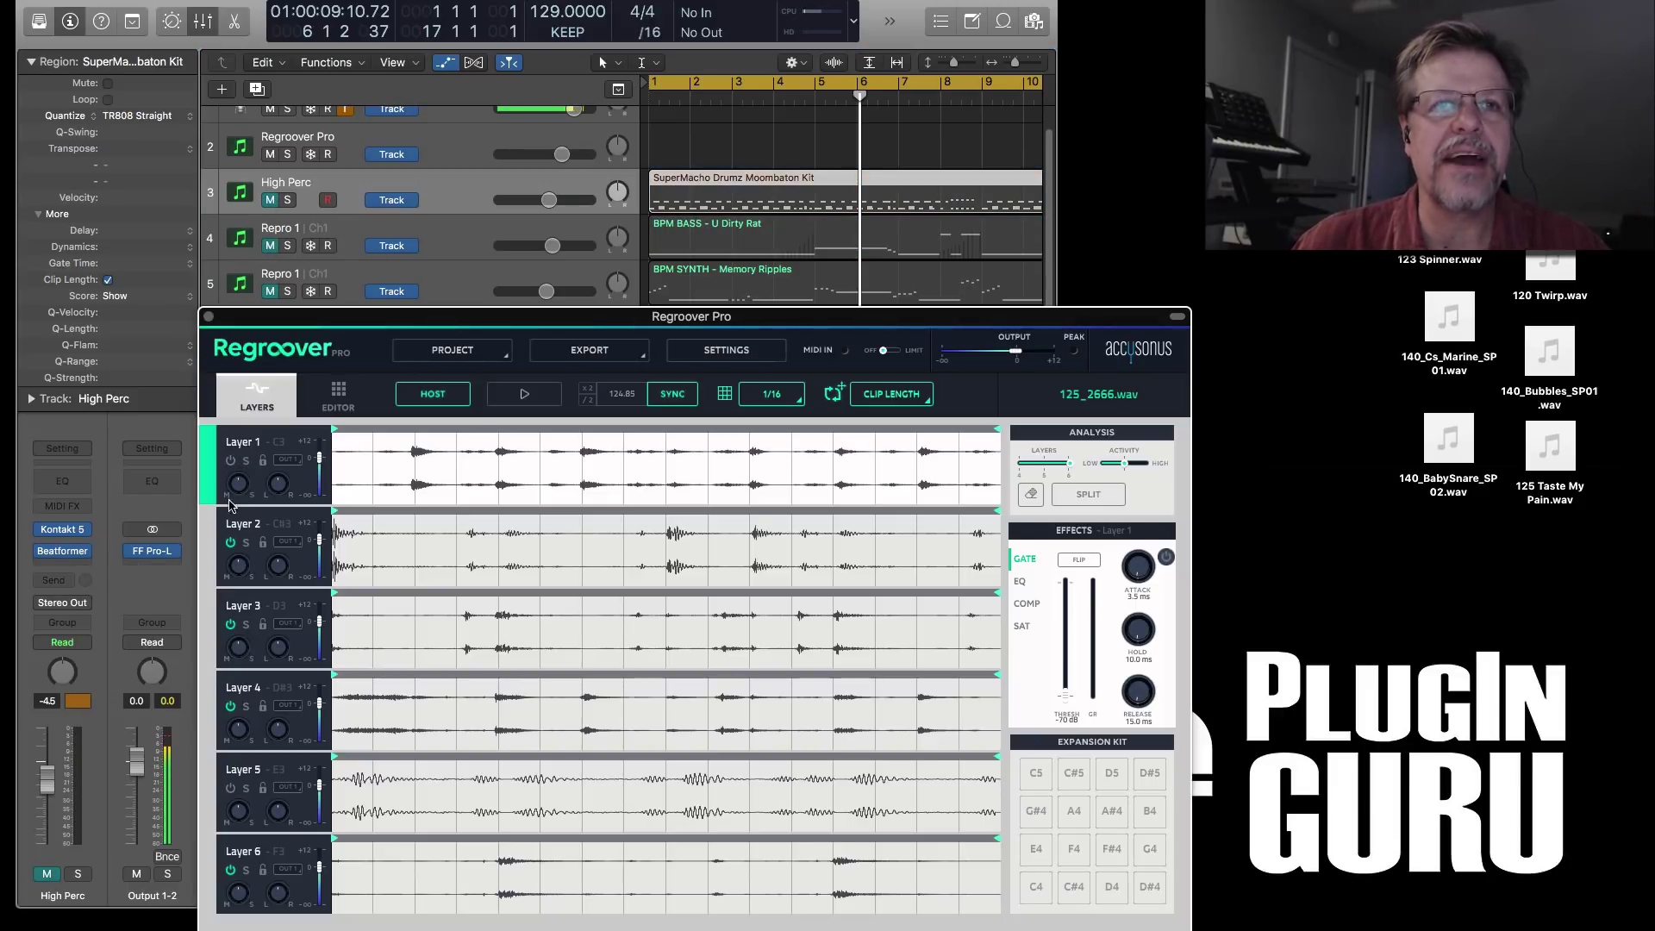
{"action": "left_click", "coordinate": [230, 545]}
{"action": "key", "text": "space"}
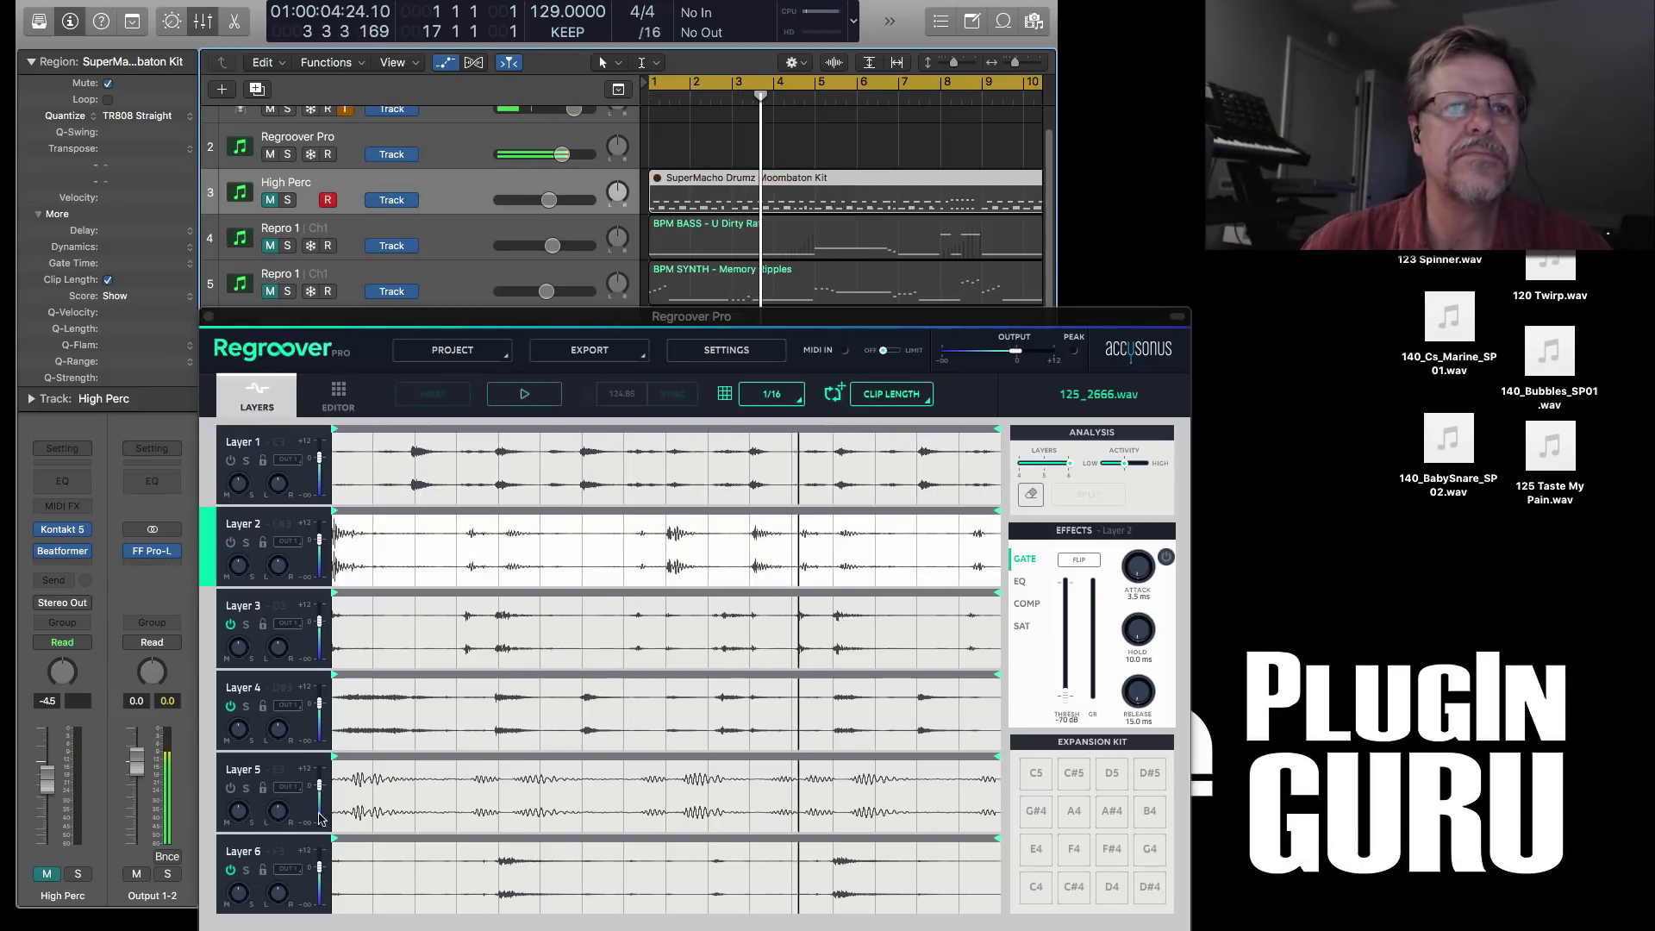
{"action": "left_click", "coordinate": [231, 872]}
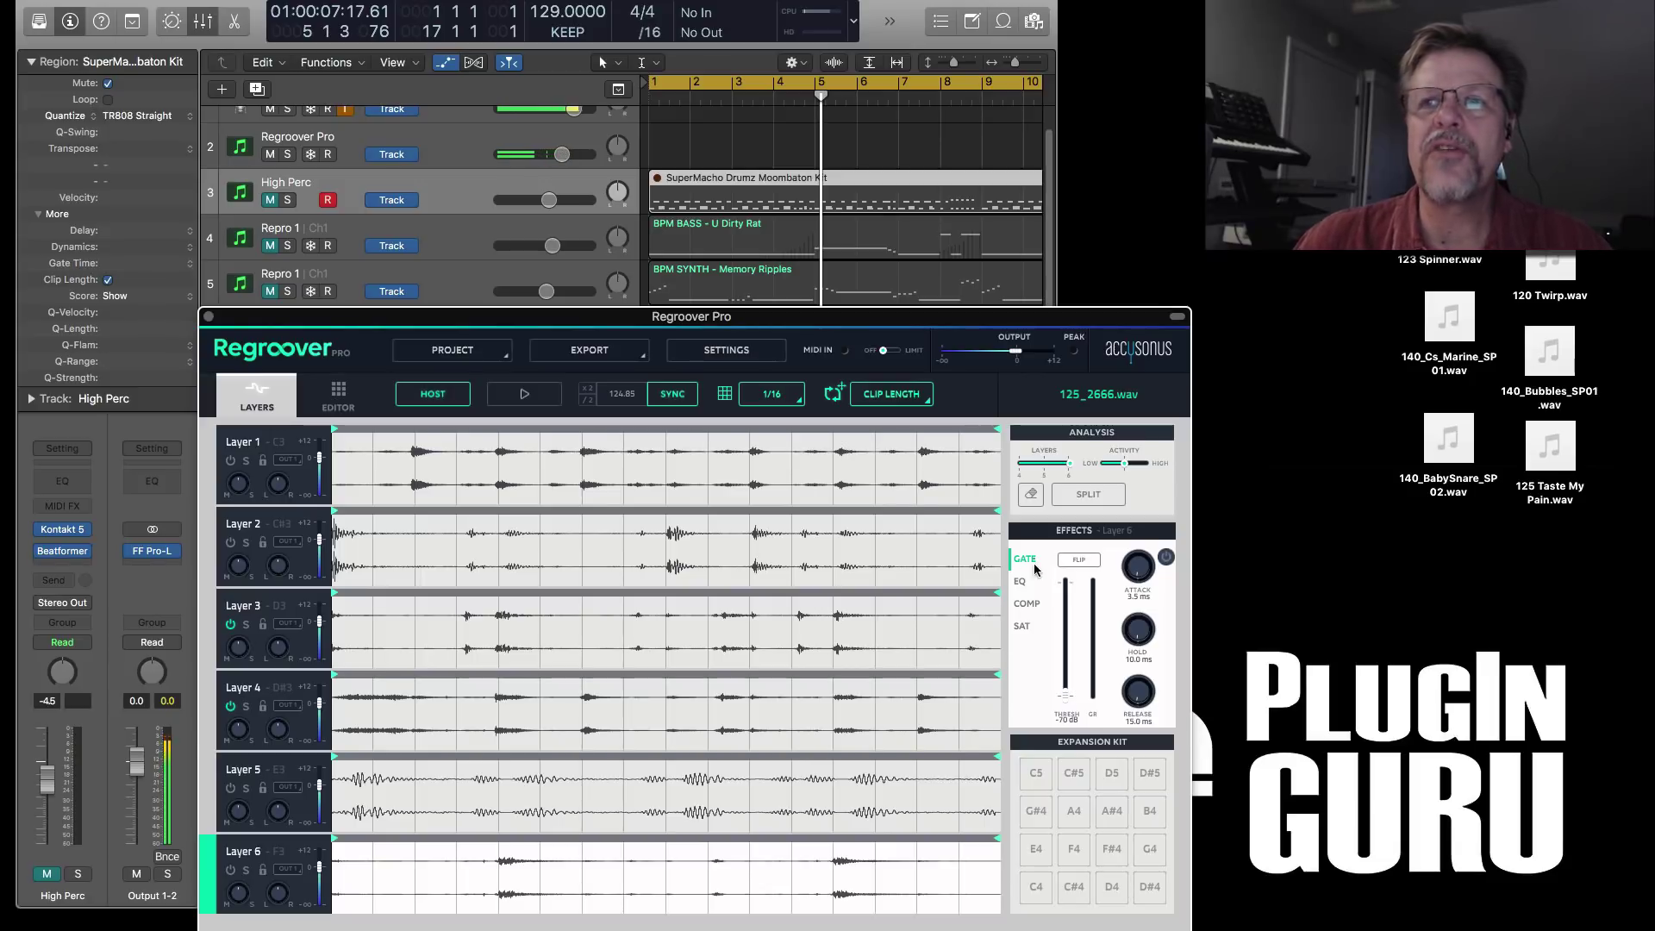
- Check the layer's EQ, compressor and gate settings, then select Layers 3 and 4 and play
{"action": "left_click", "coordinate": [1021, 584]}
{"action": "left_click", "coordinate": [1025, 606]}
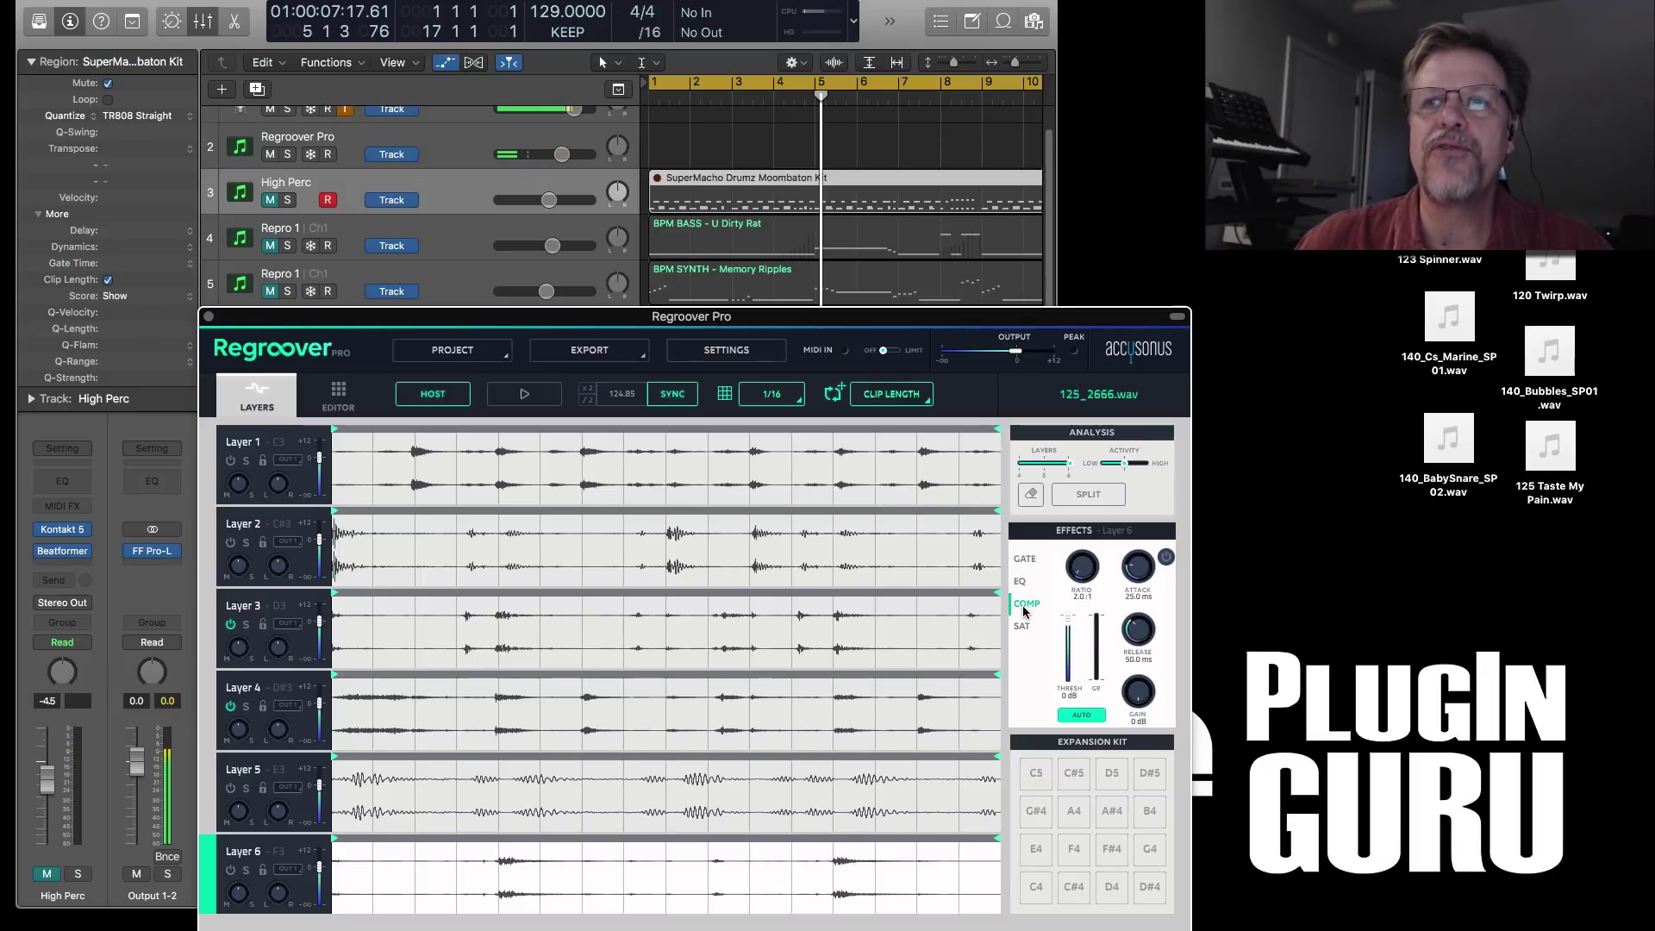
{"action": "left_click", "coordinate": [1025, 560]}
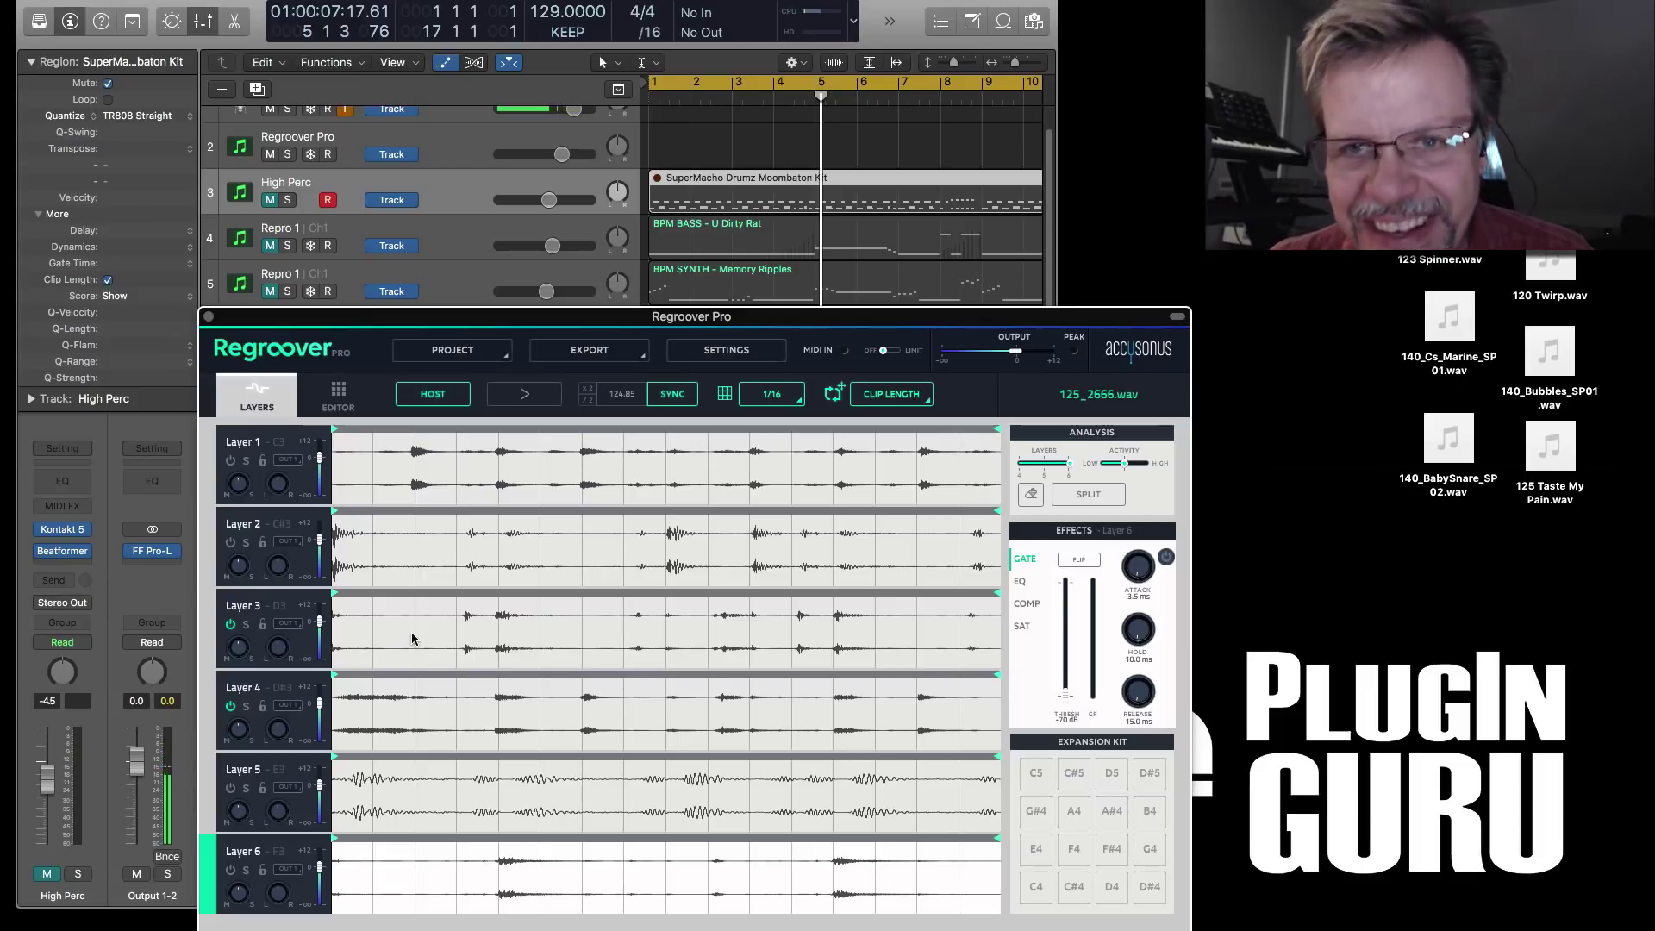
{"action": "left_click", "coordinate": [234, 624]}
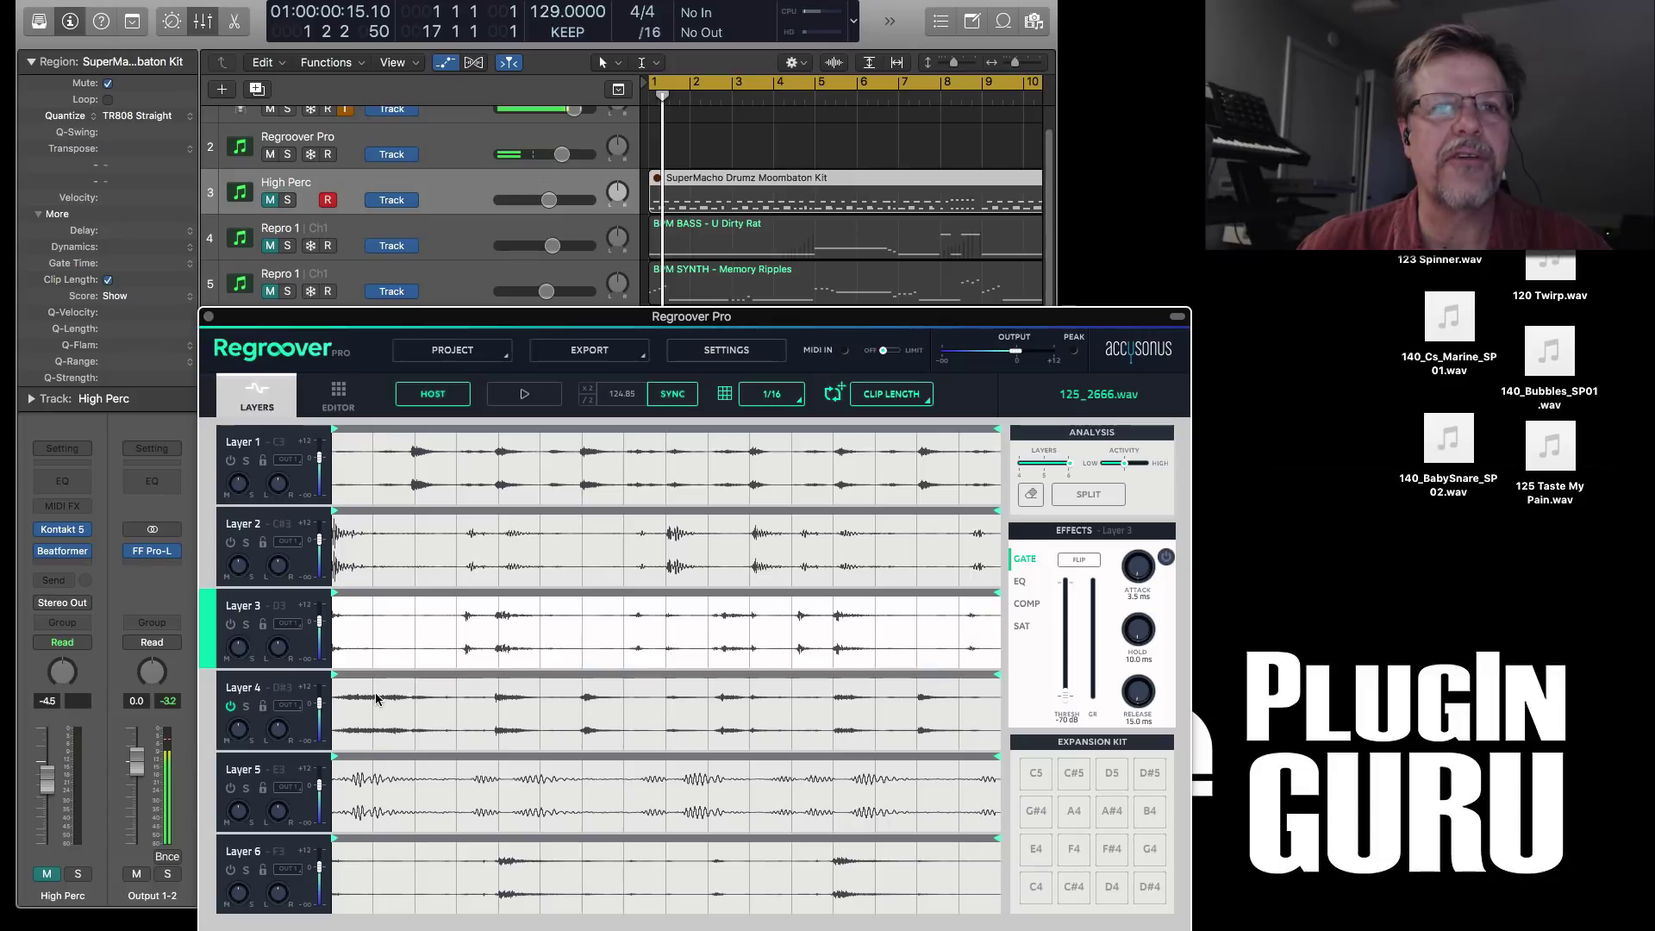
{"action": "left_click", "coordinate": [376, 698]}
{"action": "key", "text": "space"}
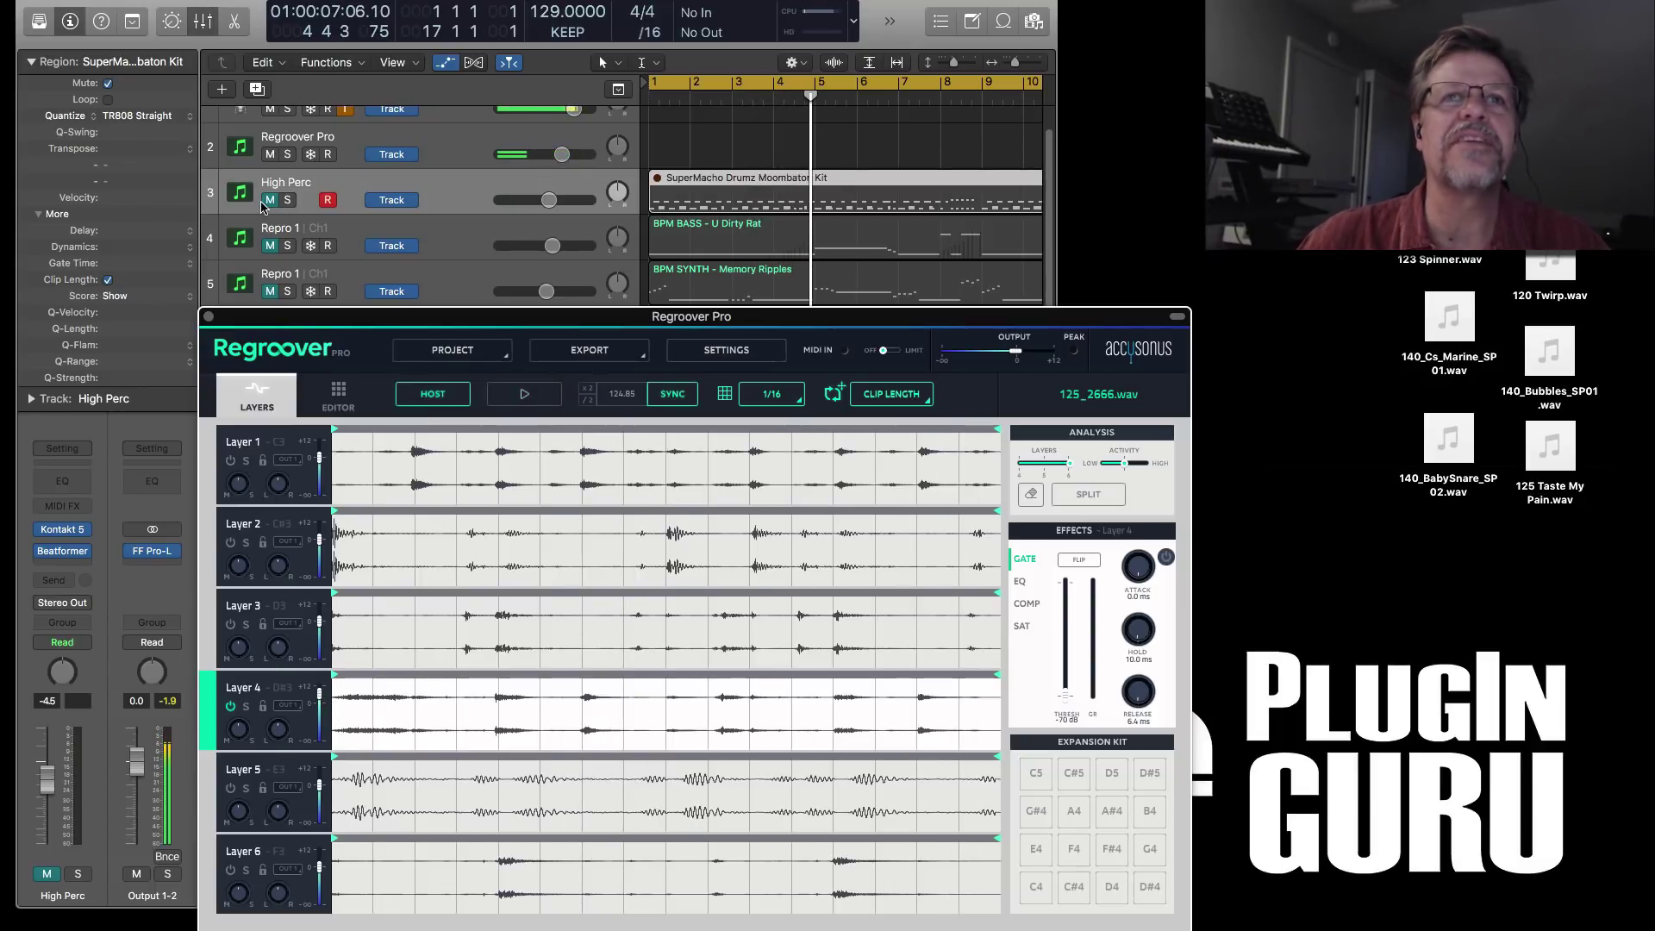
- Mute the High Perc SuperMacho Drumz region with Ctrl+M
{"action": "left_click", "coordinate": [270, 249]}
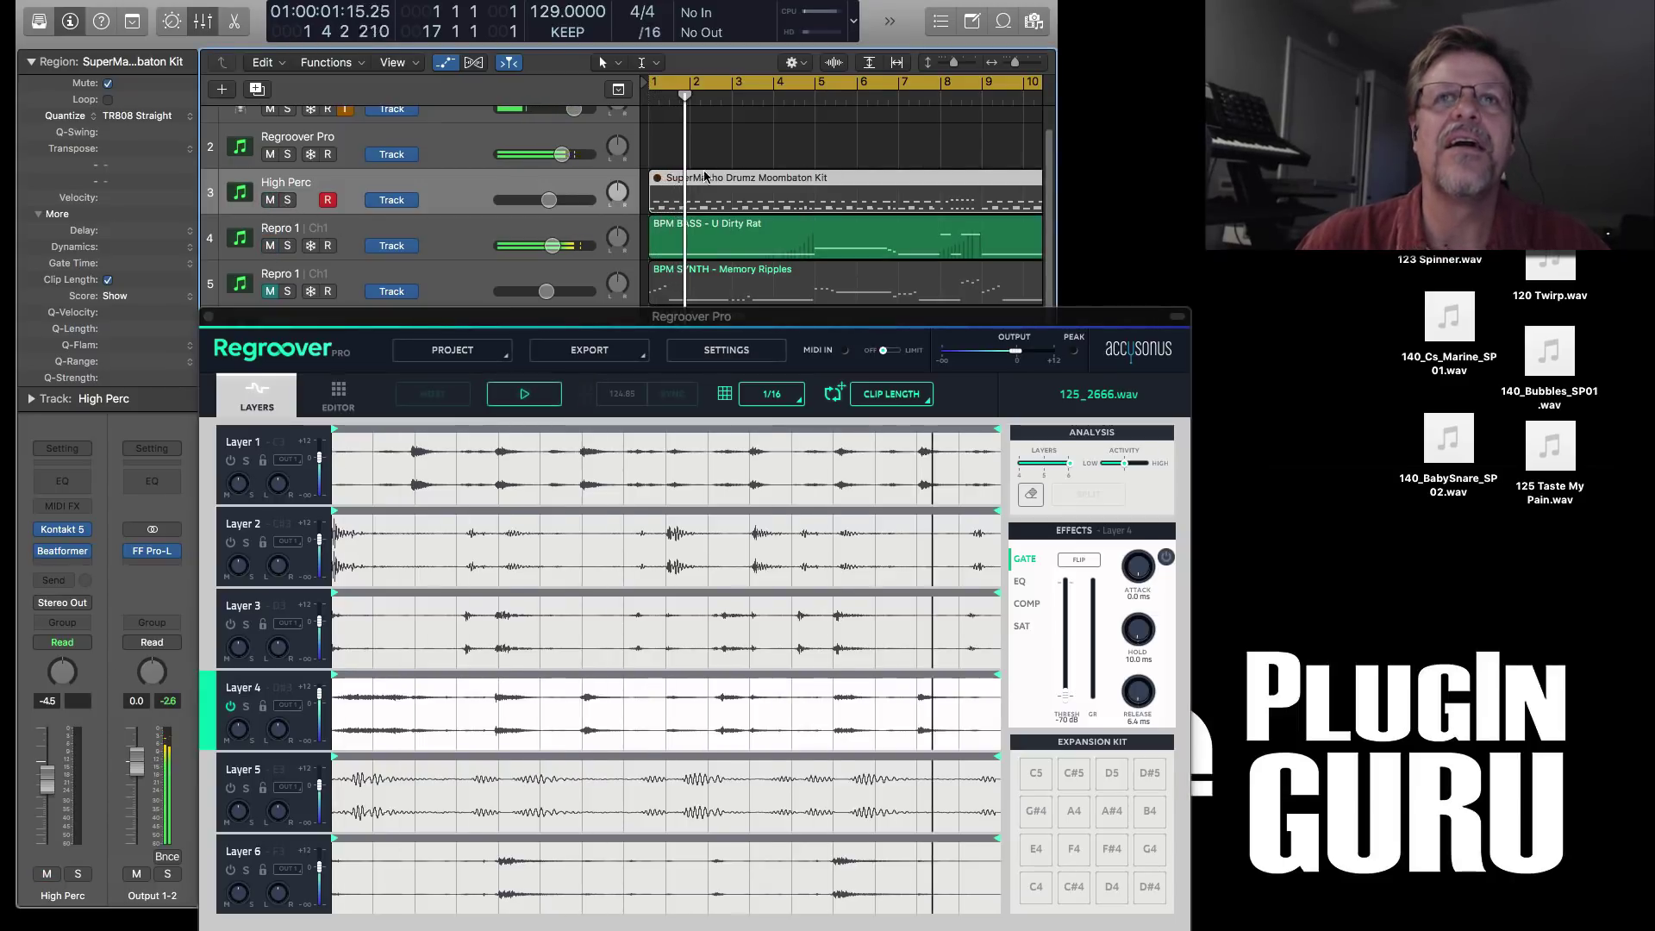
{"action": "left_click", "coordinate": [707, 178]}
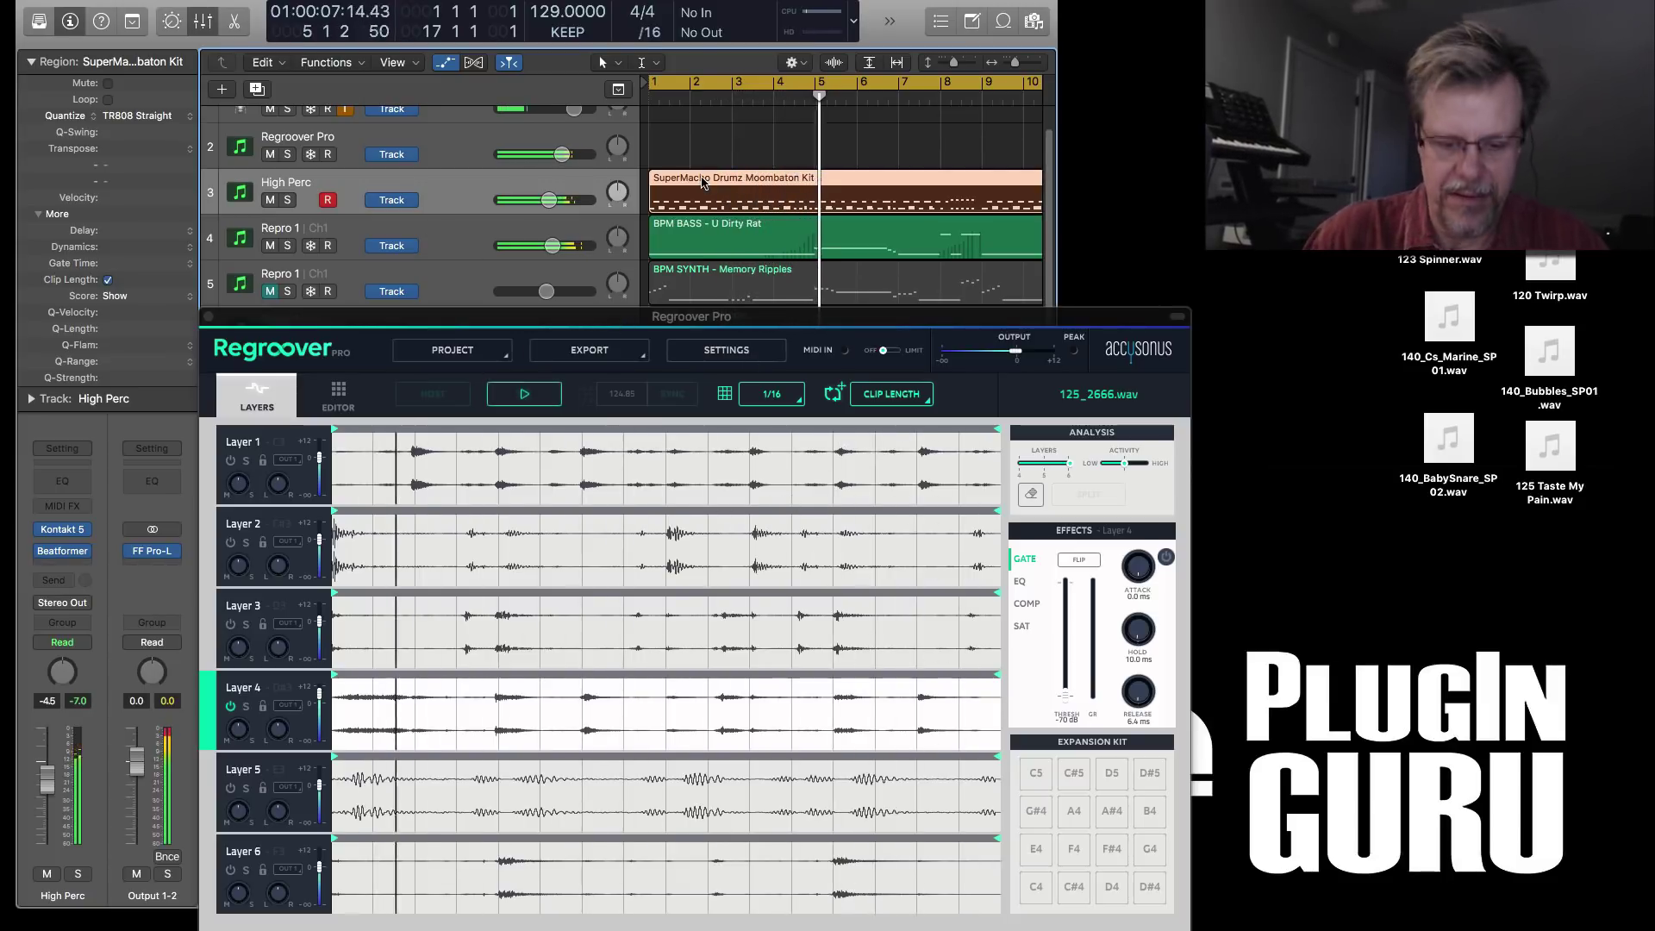
{"action": "key", "text": "ctrl+m"}
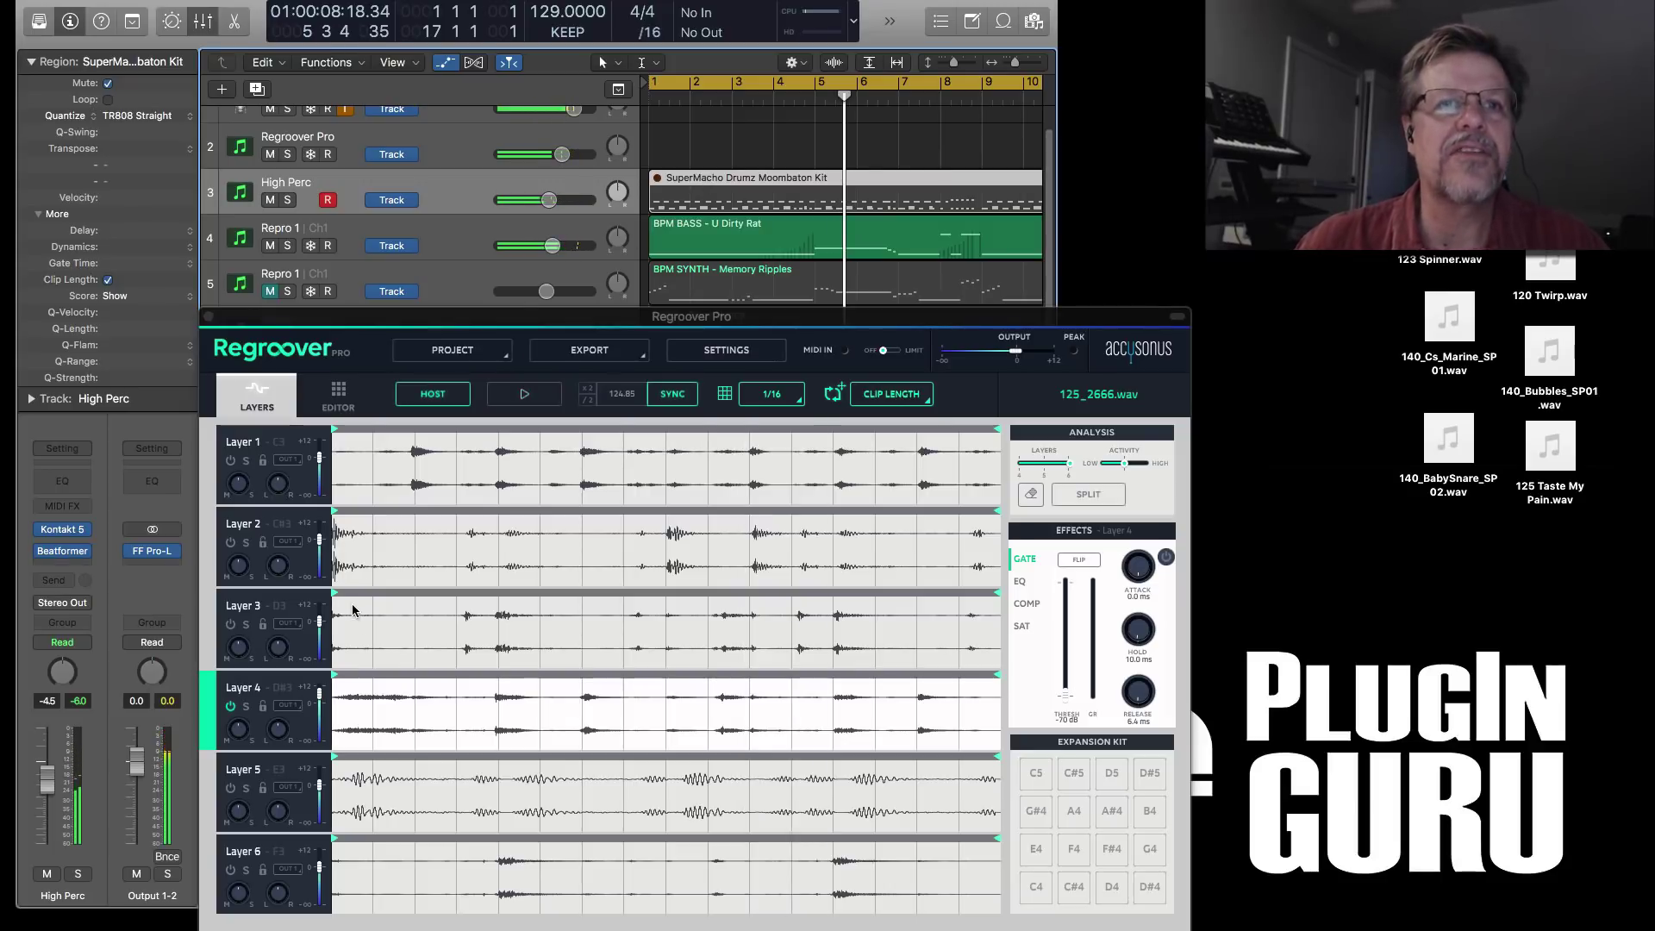
- Mute the Repro 1 bass track, return to the song start, and browse Layer 4's effect tabs
{"action": "left_click", "coordinate": [278, 690]}
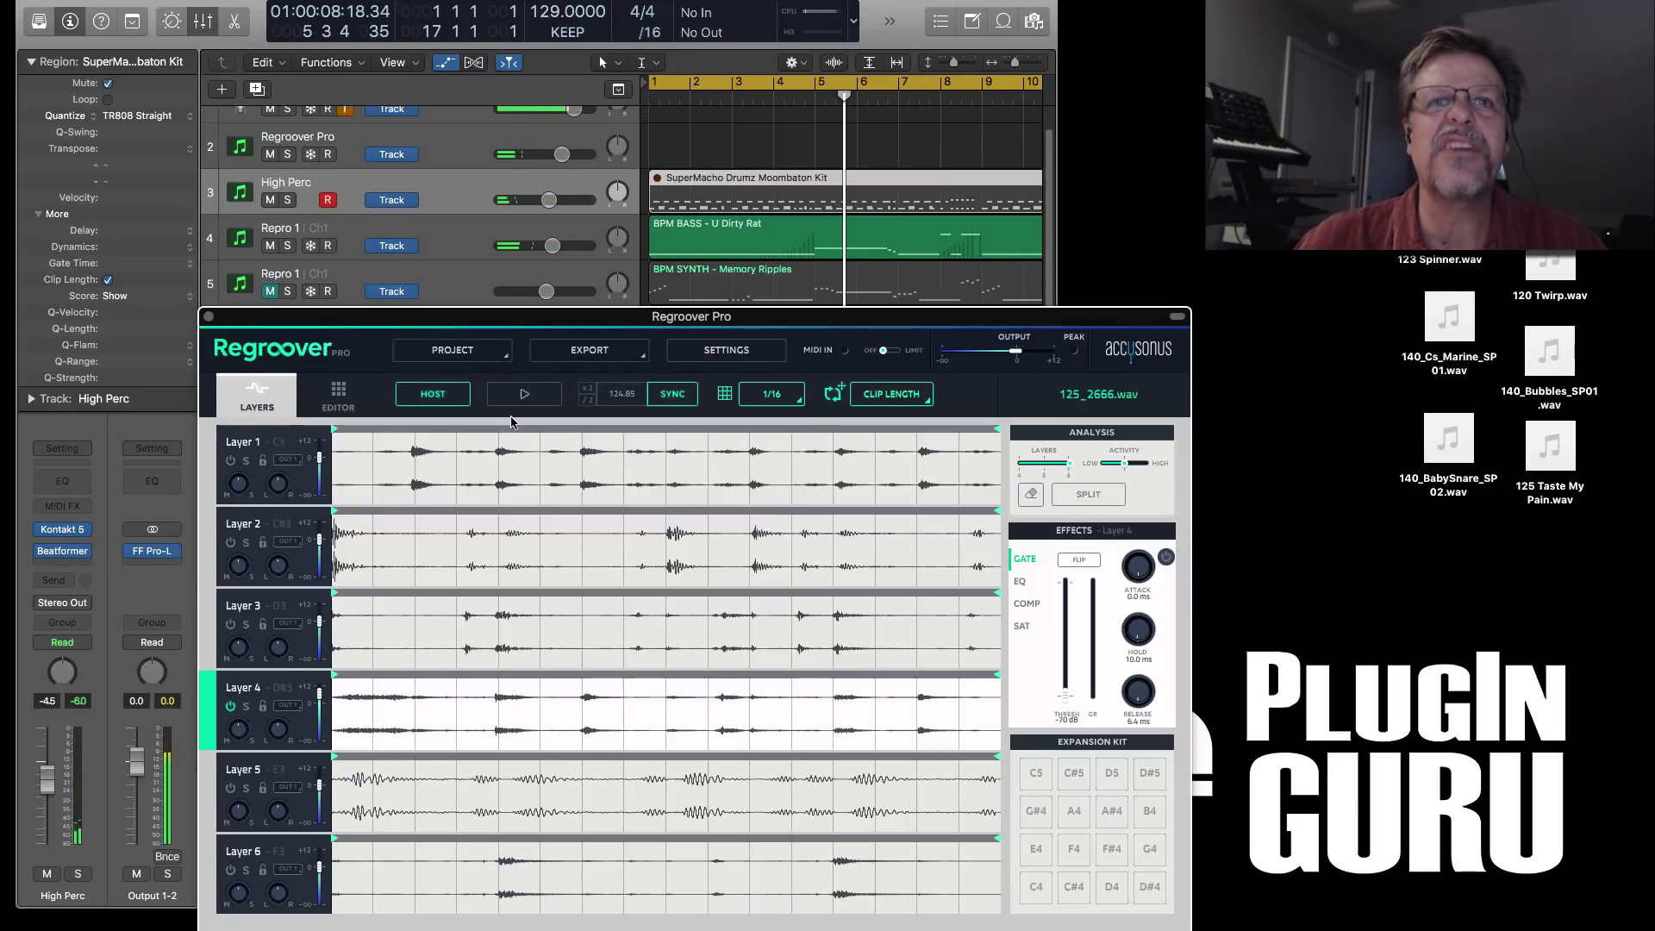
{"action": "left_click", "coordinate": [270, 246]}
{"action": "key", "text": "Return"}
{"action": "left_click", "coordinate": [1022, 625]}
{"action": "left_click", "coordinate": [1024, 560]}
{"action": "left_click", "coordinate": [1019, 582]}
{"action": "left_click", "coordinate": [1025, 604]}
{"action": "left_click", "coordinate": [1022, 626]}
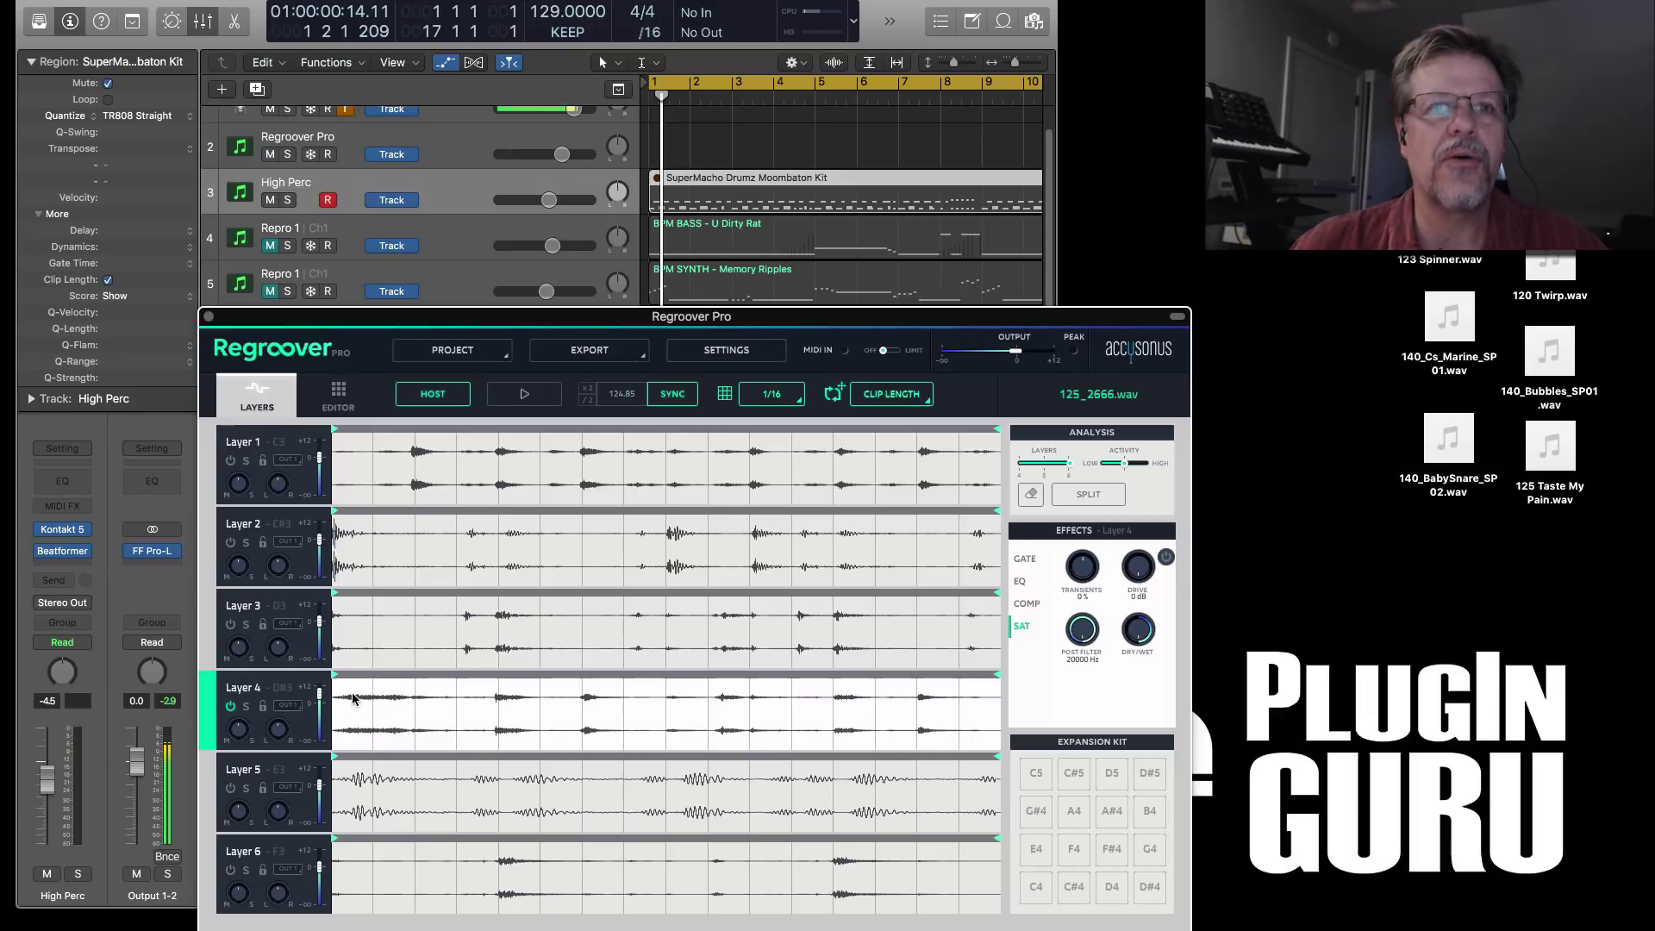
- Enable Layer 4's gate with threshold -25.00 and release 57.0 ms during playback
{"action": "key", "text": "space"}
{"action": "left_click", "coordinate": [1025, 558]}
{"action": "left_click", "coordinate": [1163, 557]}
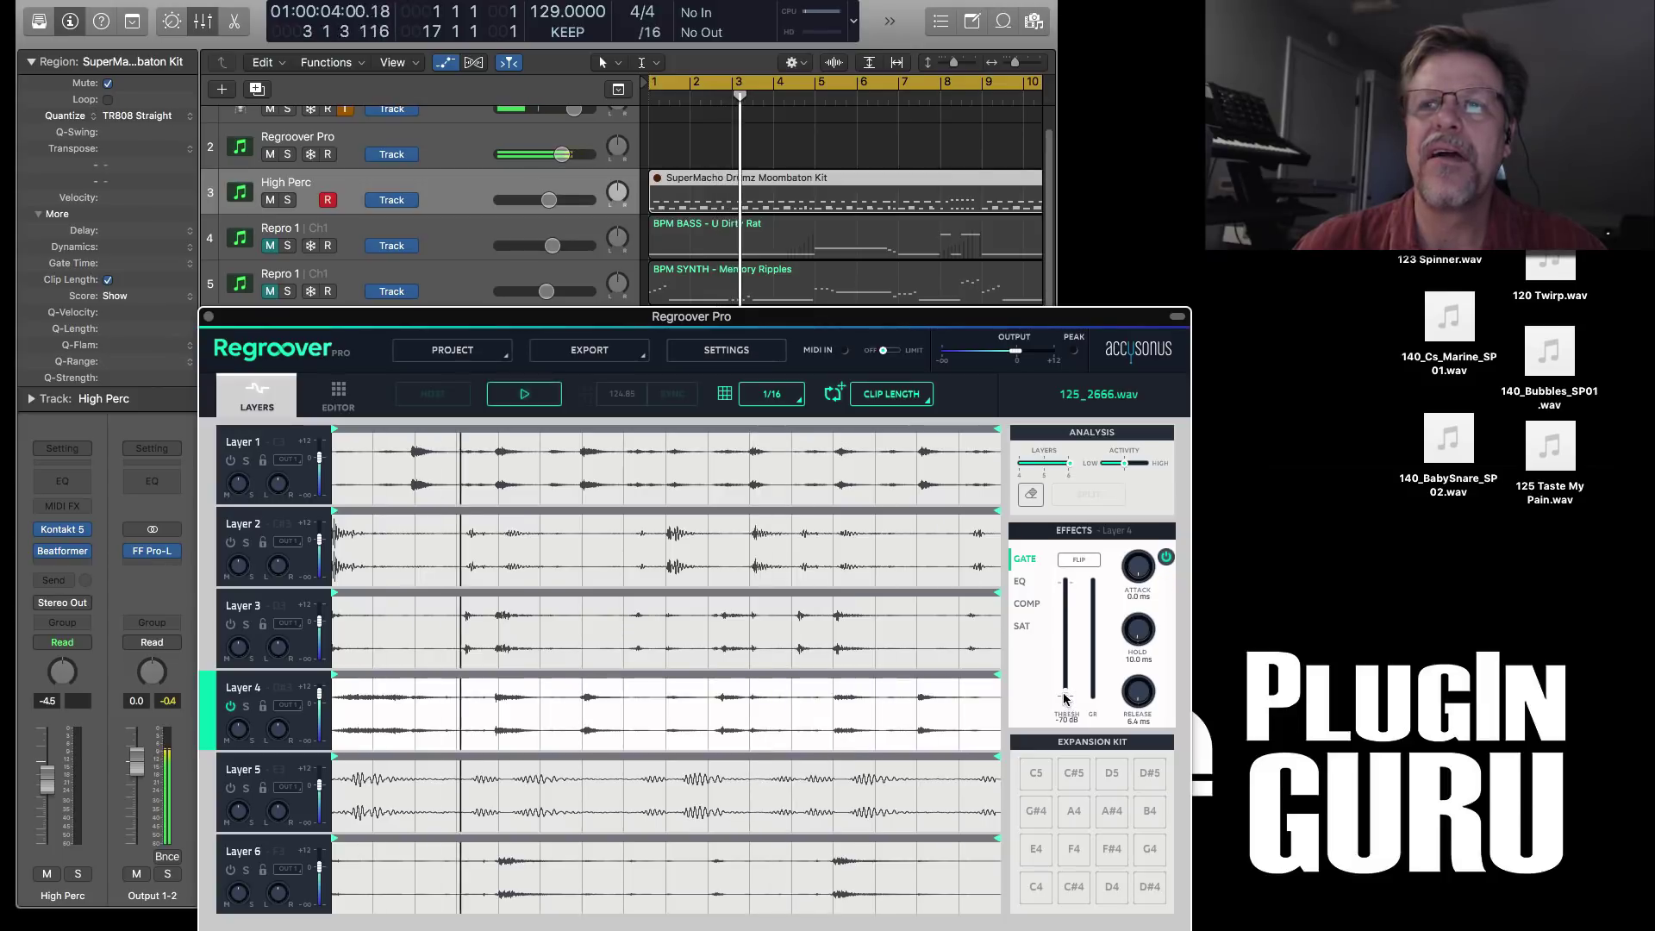
{"action": "left_click_drag", "start_coordinate": [1061, 702], "coordinate": [1073, 626]}
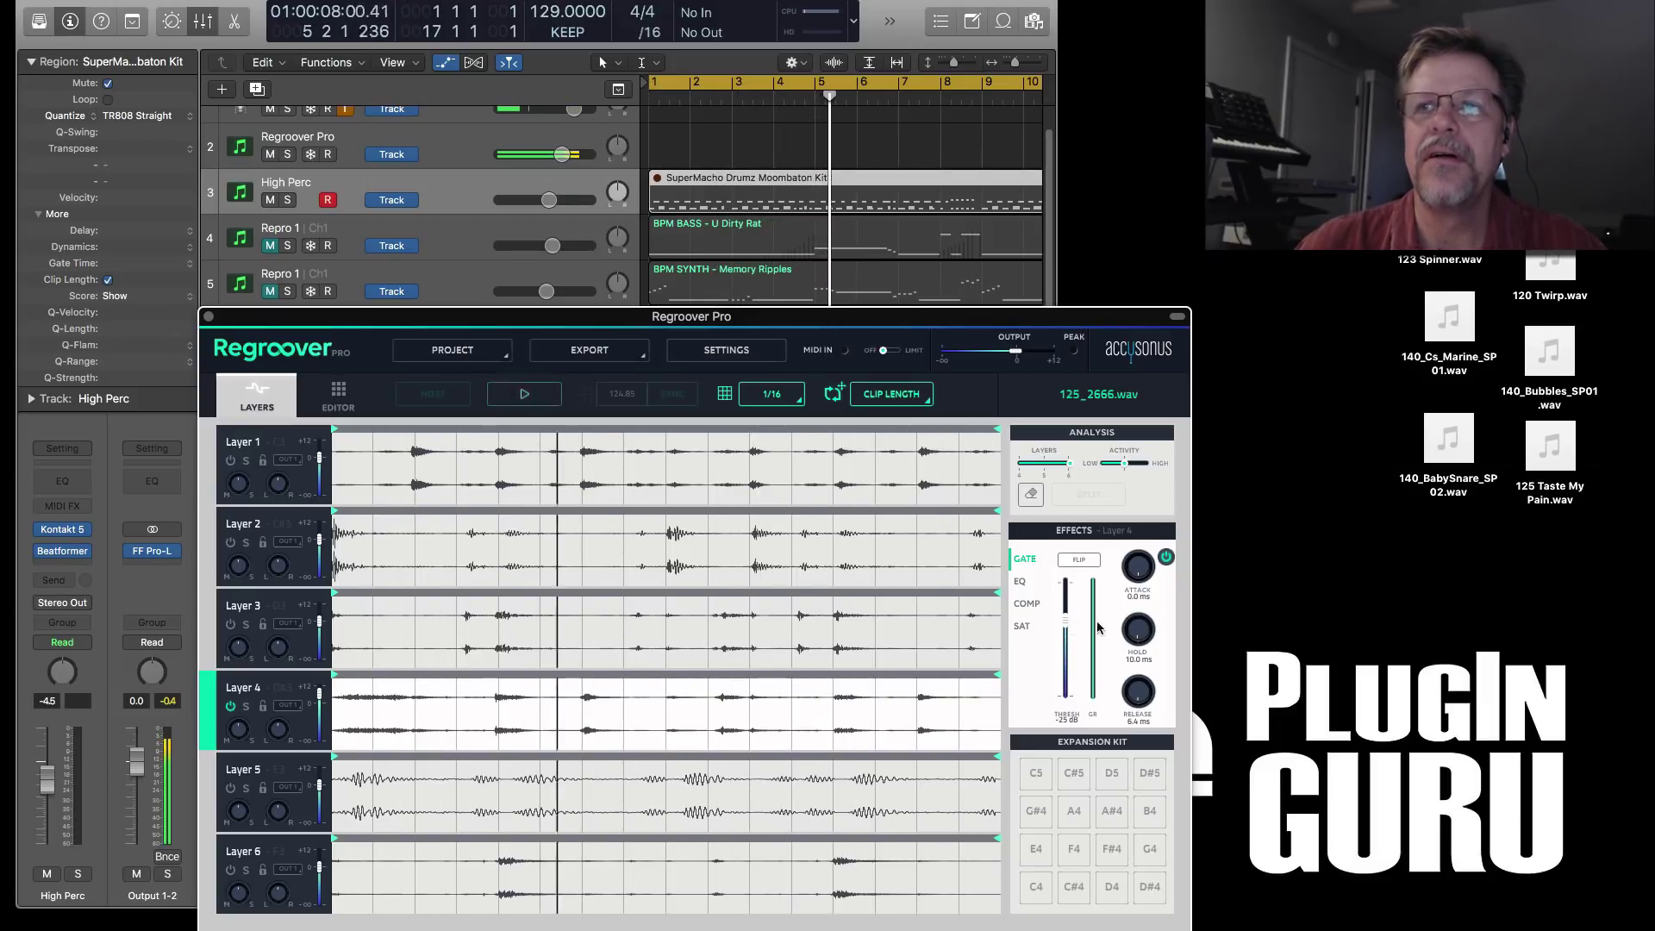
{"action": "left_click_drag", "start_coordinate": [1138, 698], "coordinate": [1140, 675]}
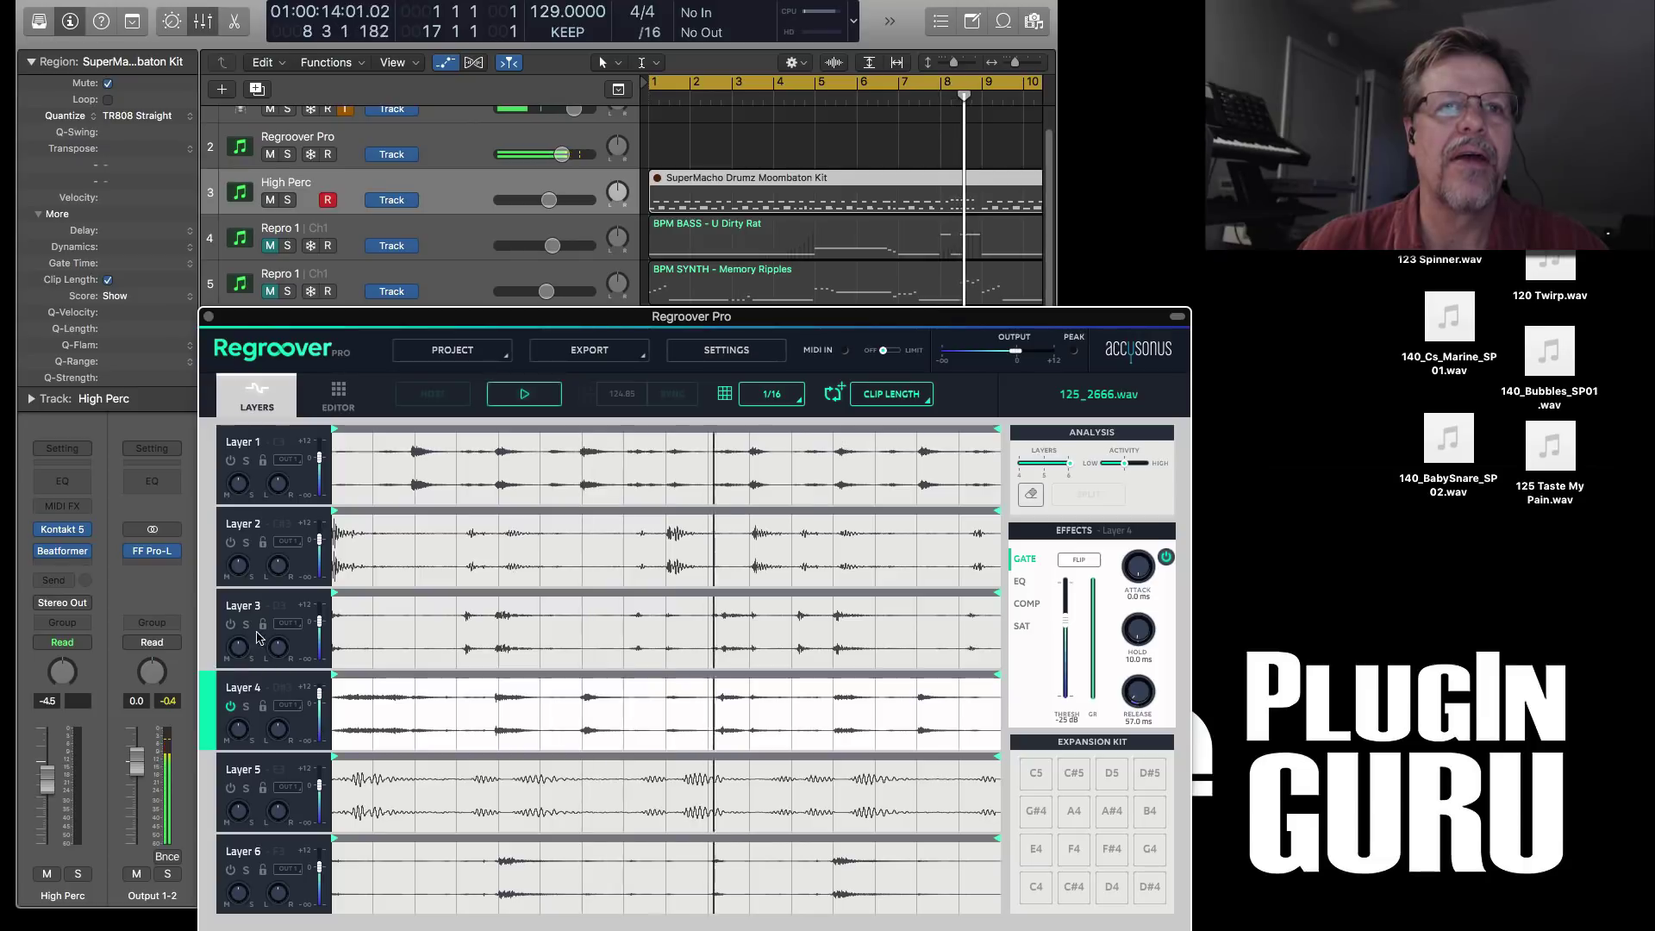
{"action": "left_click", "coordinate": [278, 609]}
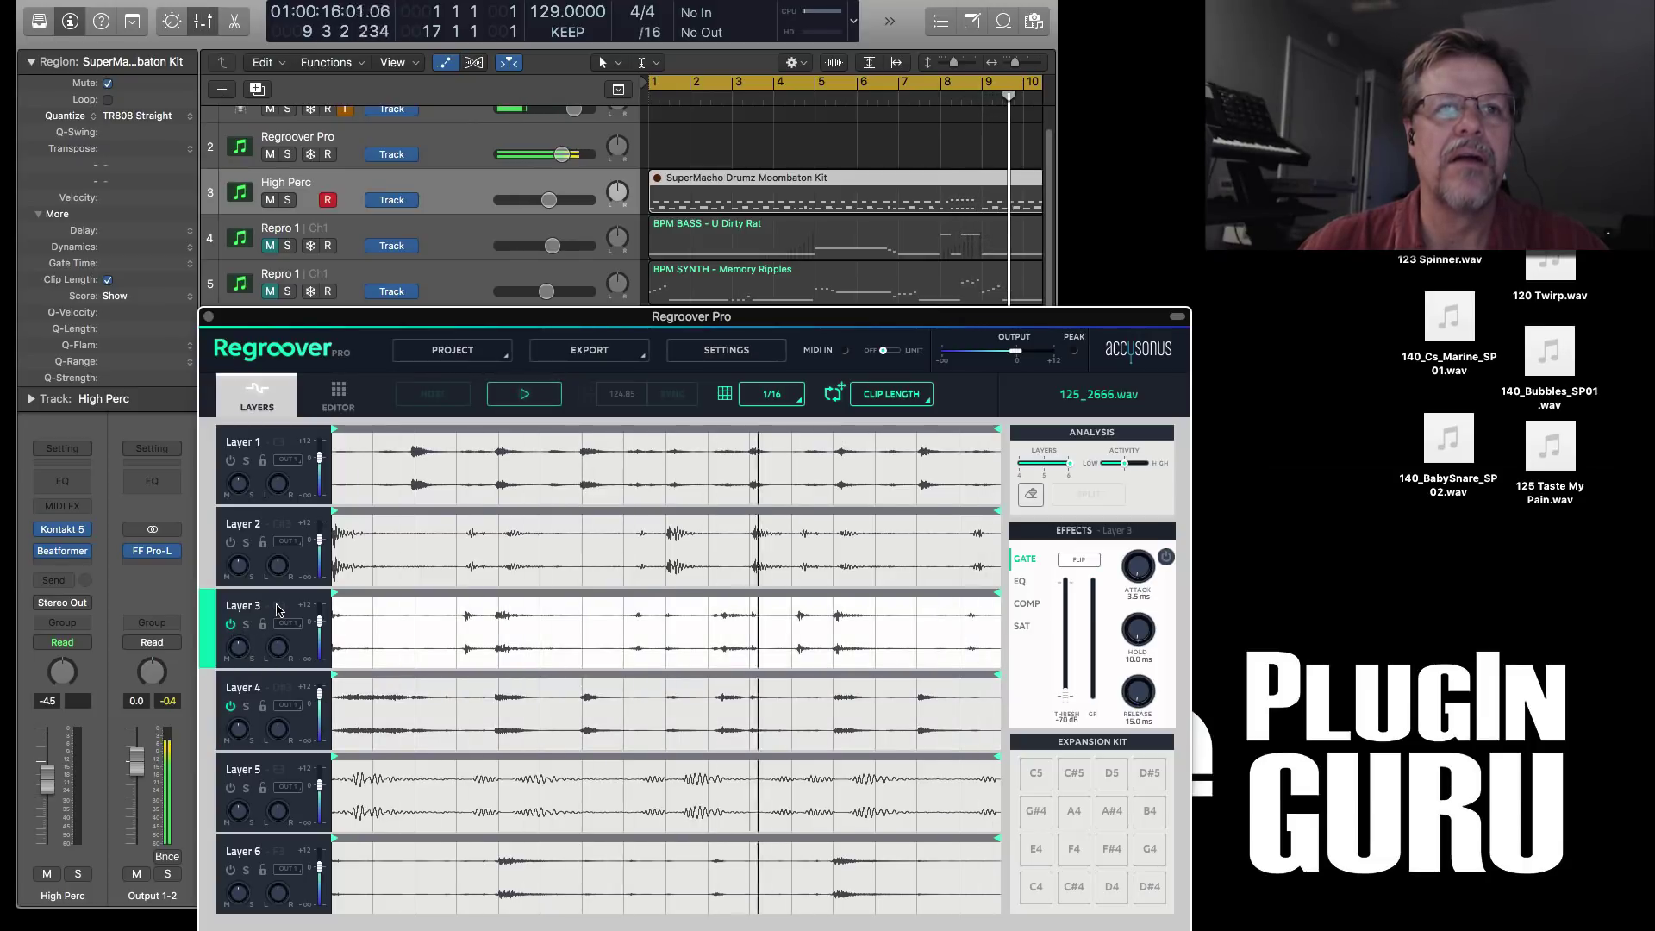
- Open Layer 3's SAT tab and raise Transients to 42%, then select Layer 2
{"action": "left_click", "coordinate": [1022, 628]}
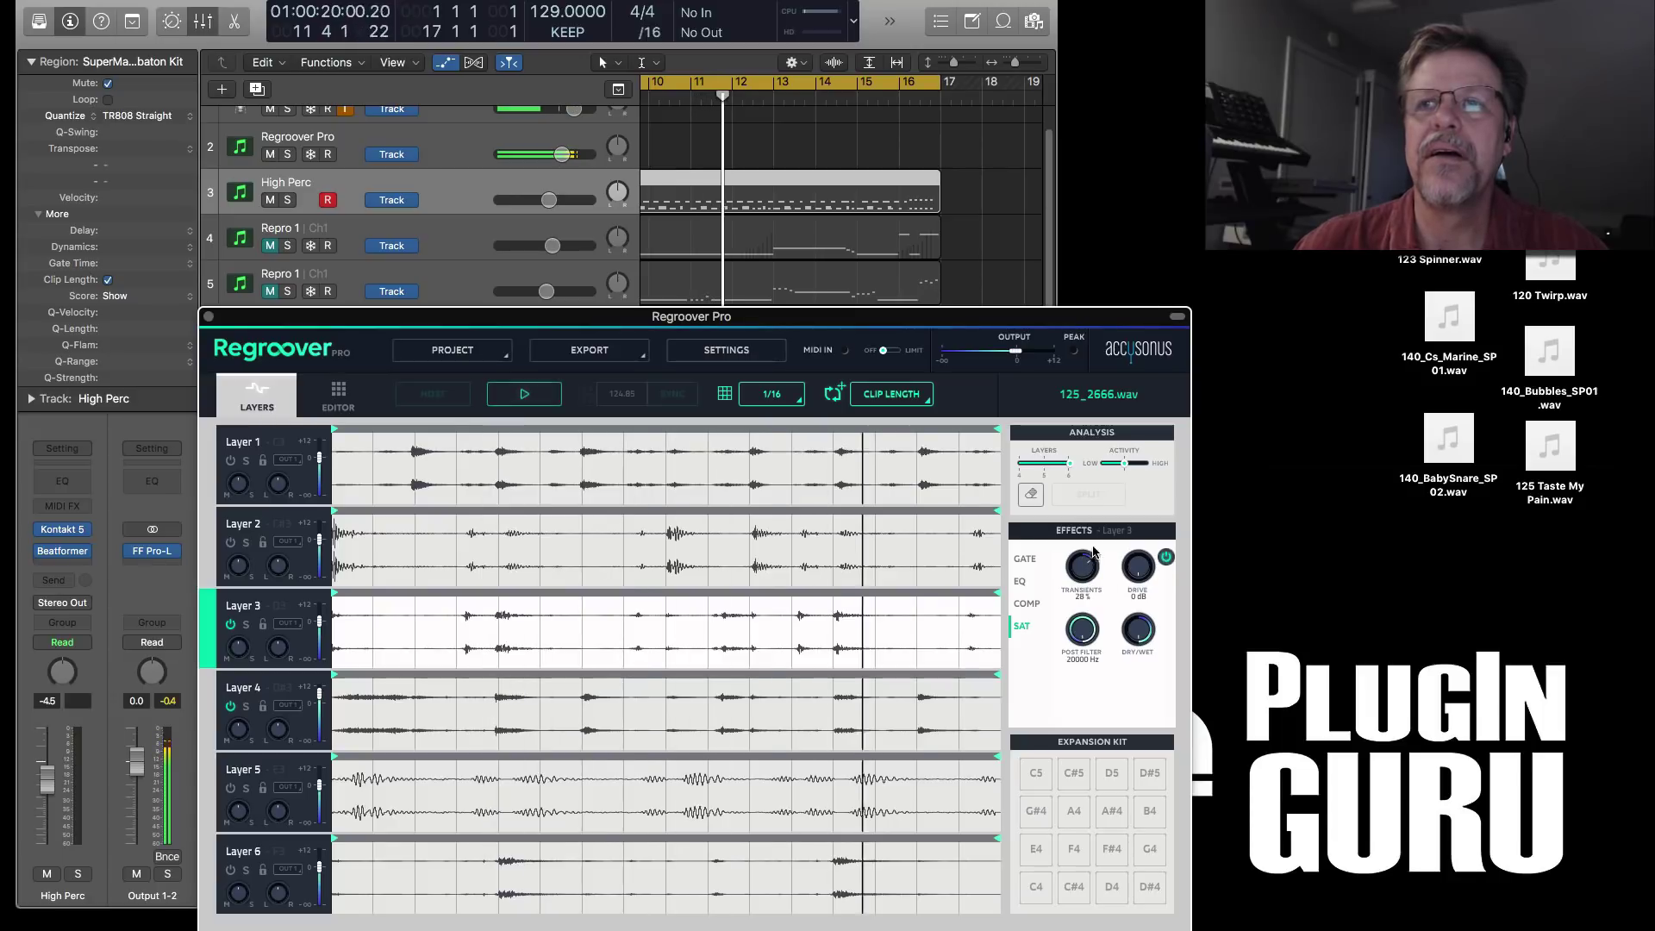
{"action": "left_click_drag", "start_coordinate": [1091, 578], "coordinate": [1153, 505]}
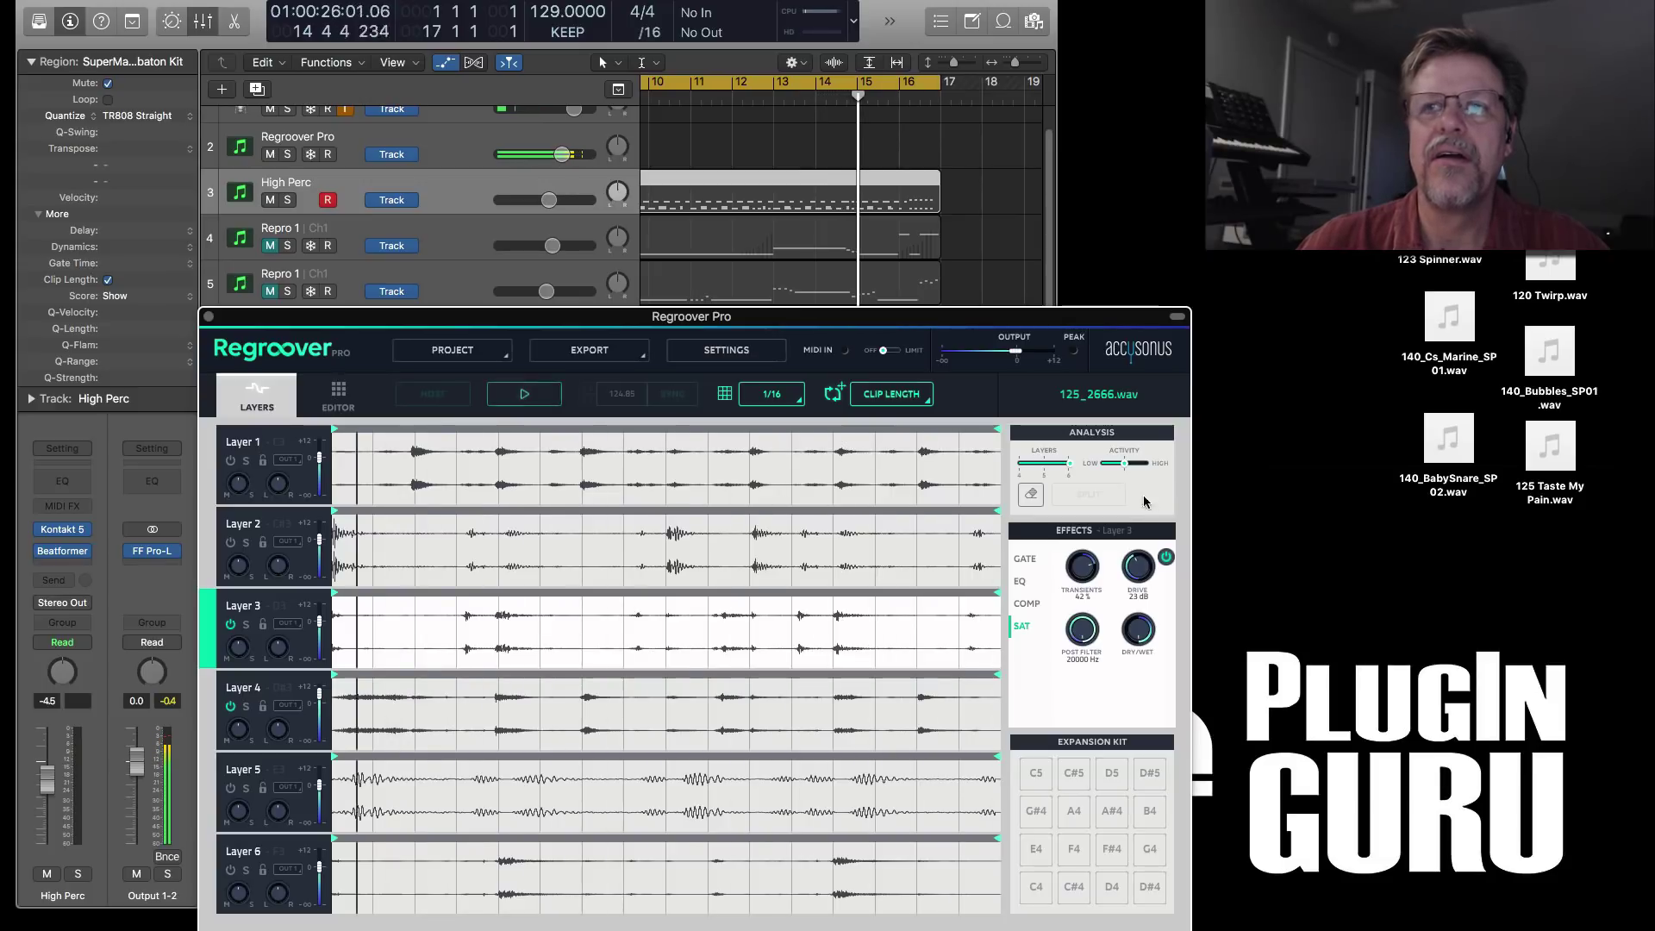
{"action": "left_click", "coordinate": [232, 549]}
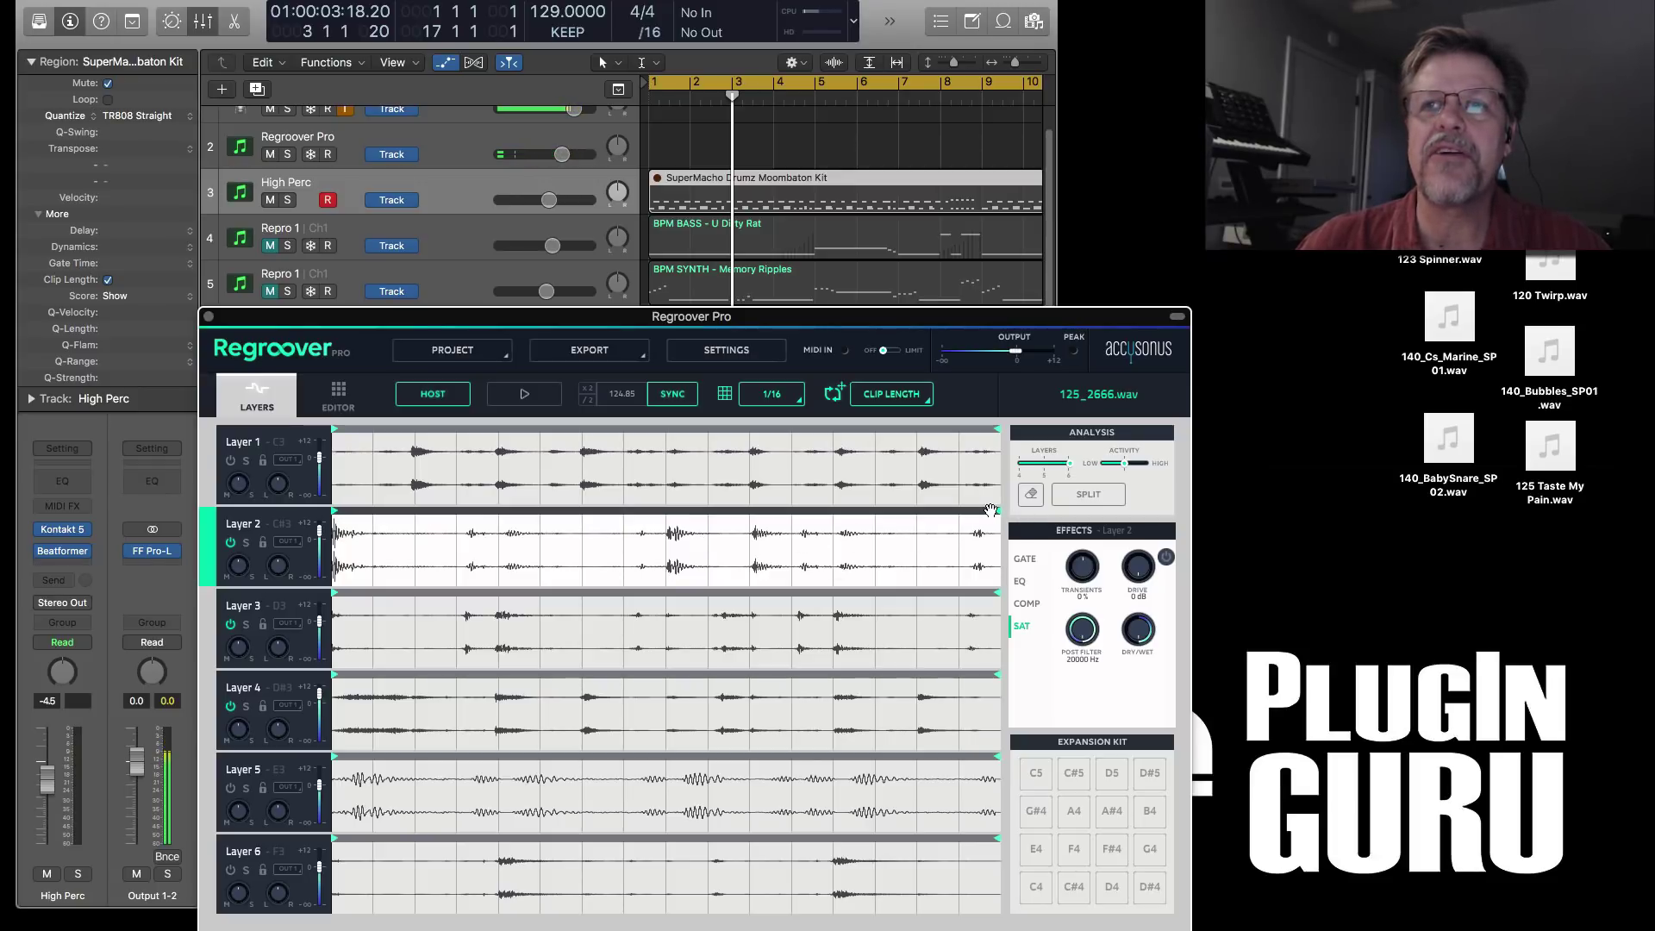
- Drag Layer 2's loop end marker to mid-clip and play to hear the shorter loop
{"action": "left_click_drag", "start_coordinate": [998, 509], "coordinate": [701, 524]}
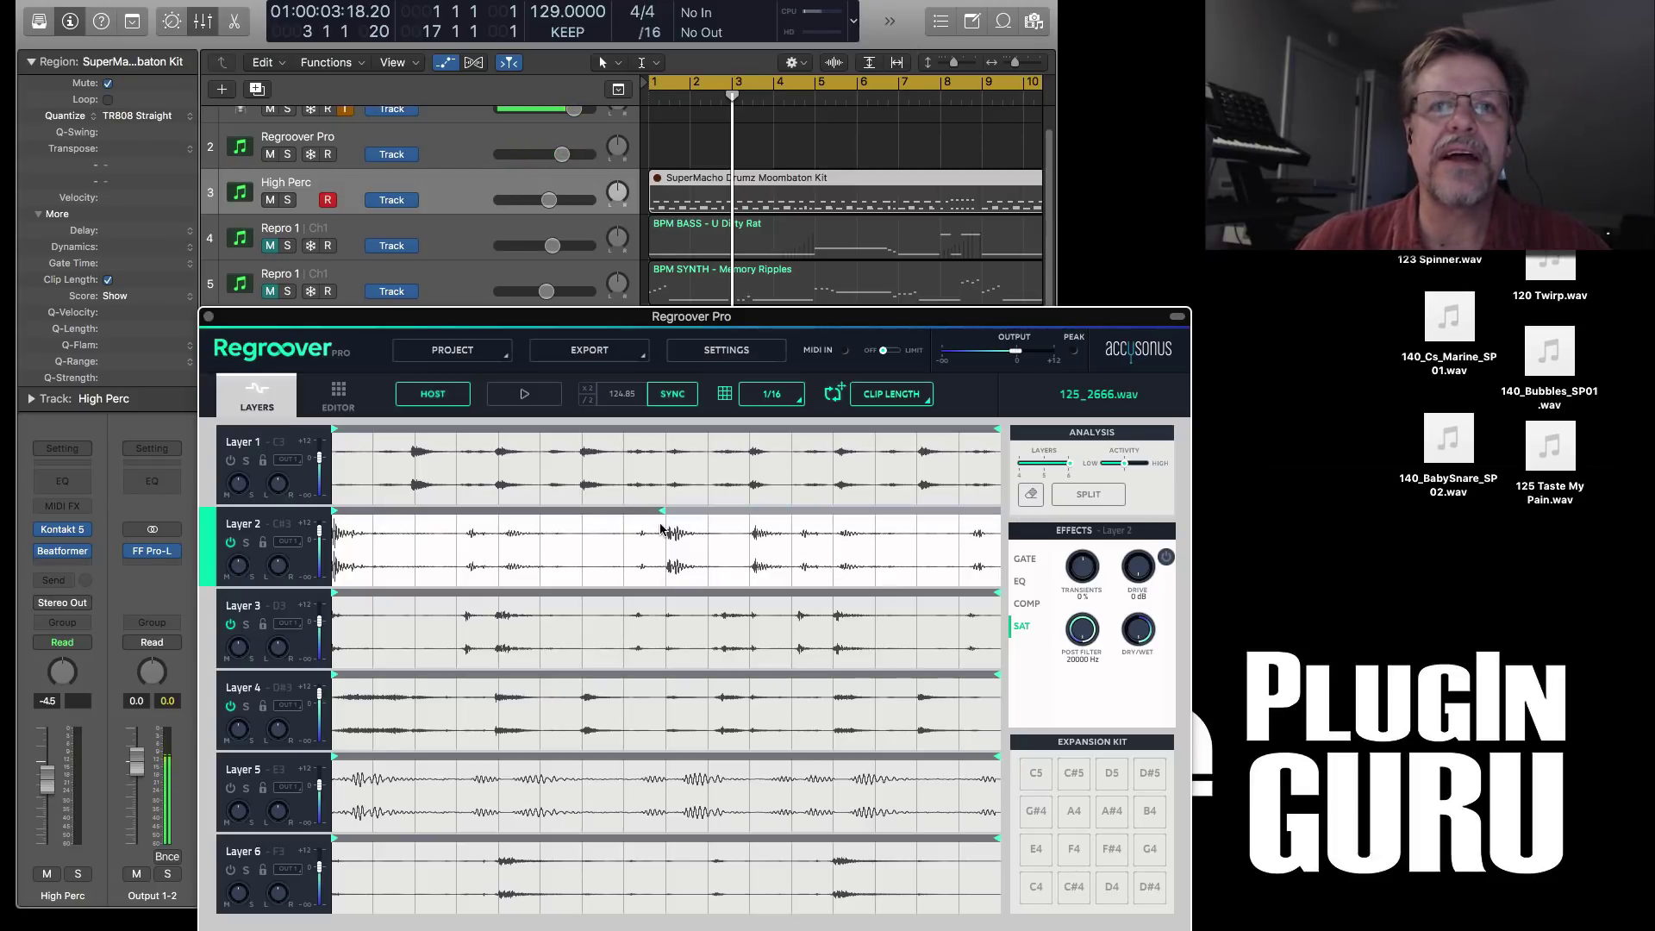
{"action": "key", "text": "space"}
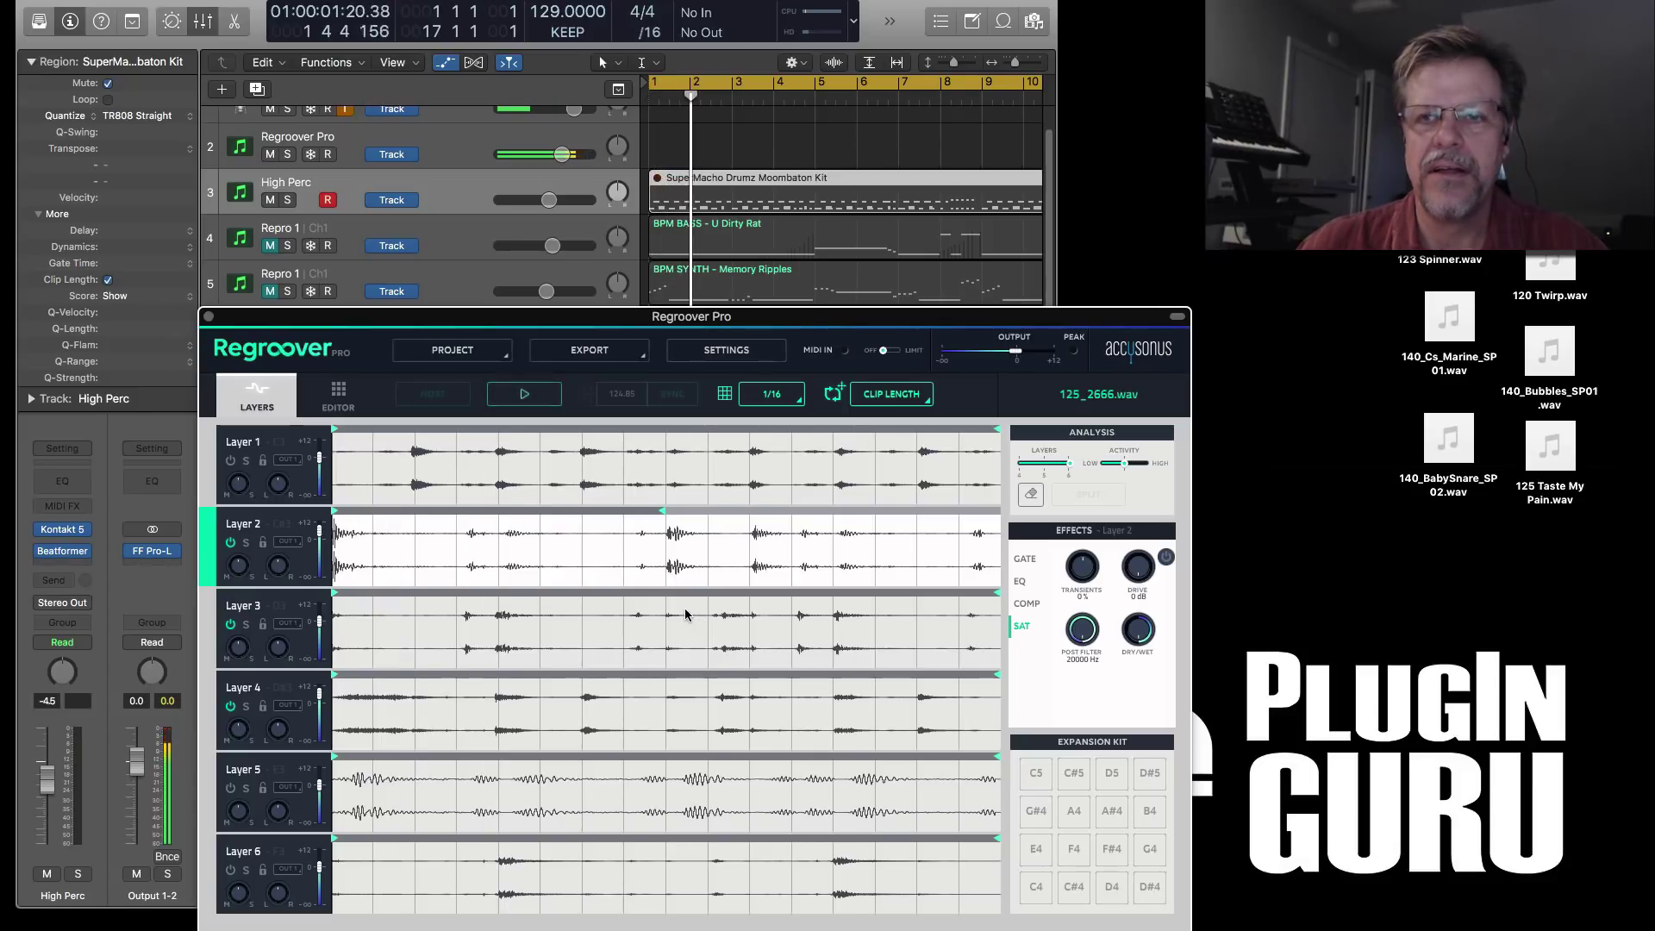
{"action": "key", "text": "Return"}
{"action": "key", "text": "space"}
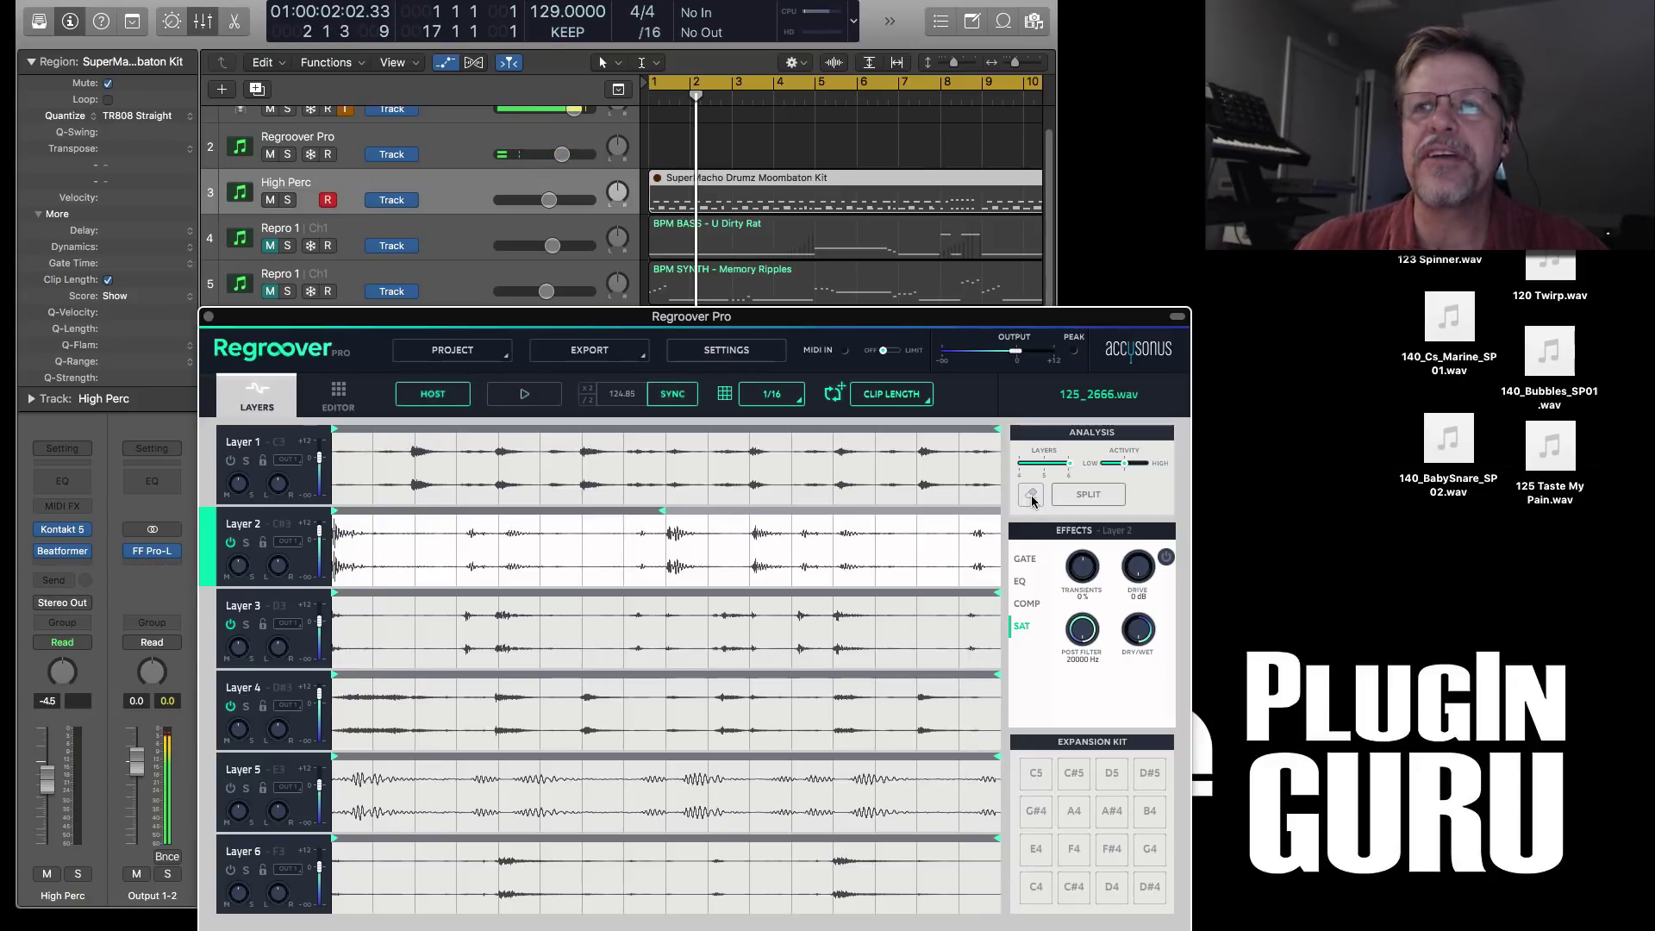
- Mark Layer 2's first two slices, re-split the loop, and play the result
{"action": "left_click", "coordinate": [351, 559]}
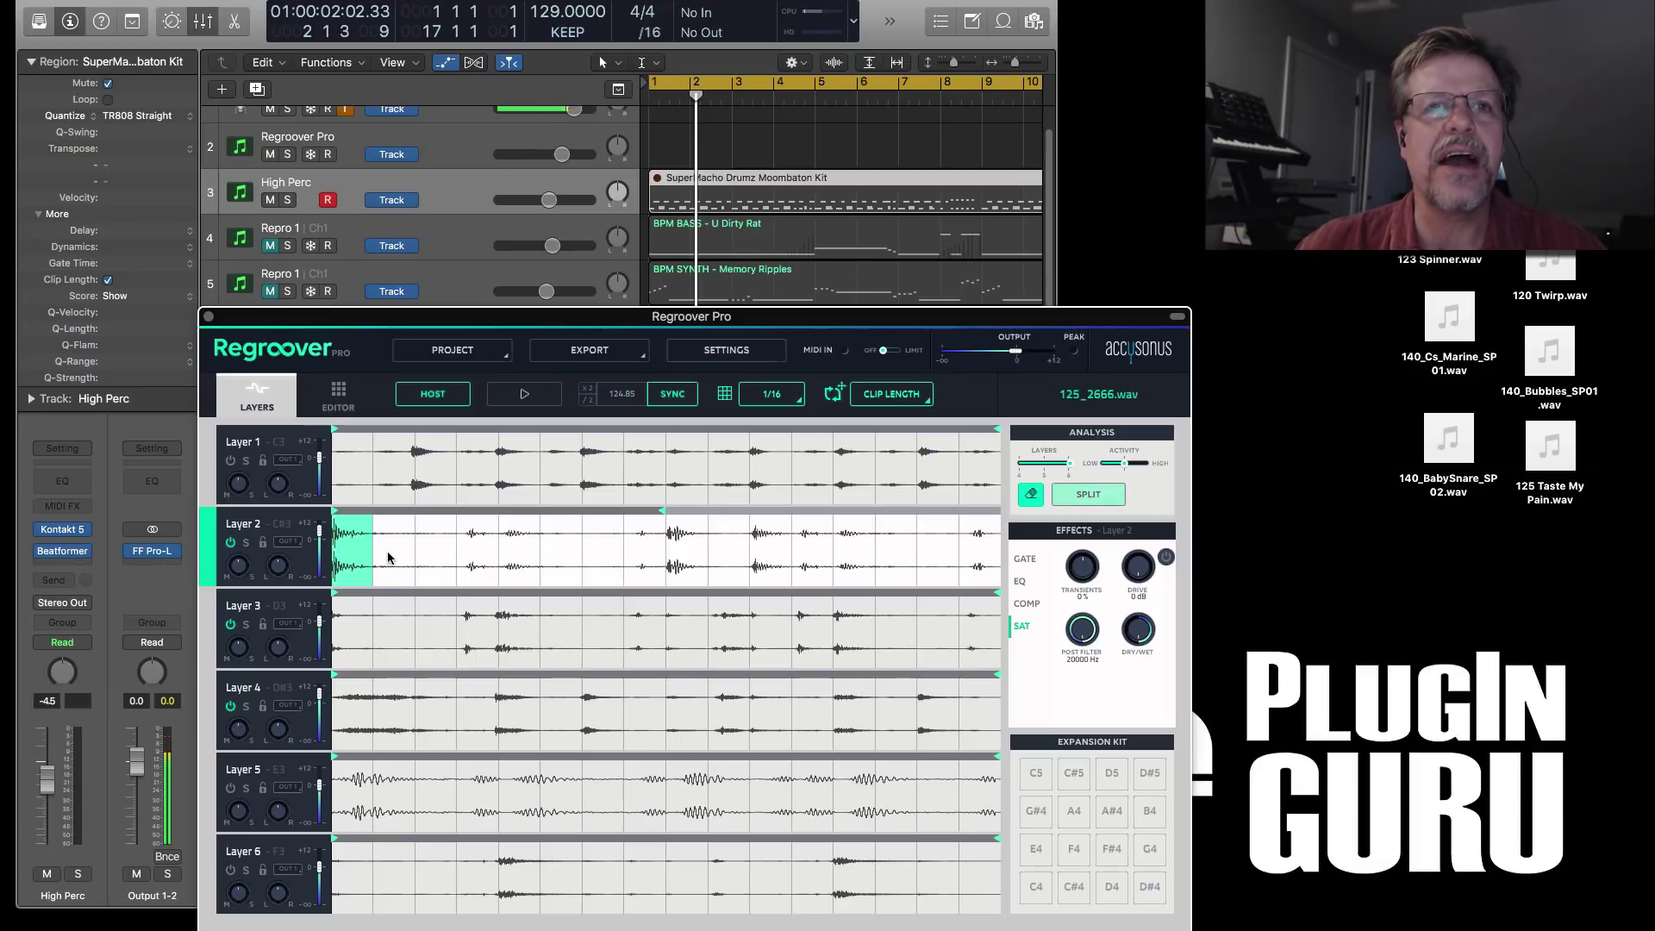
{"action": "left_click_drag", "start_coordinate": [390, 558], "coordinate": [388, 554]}
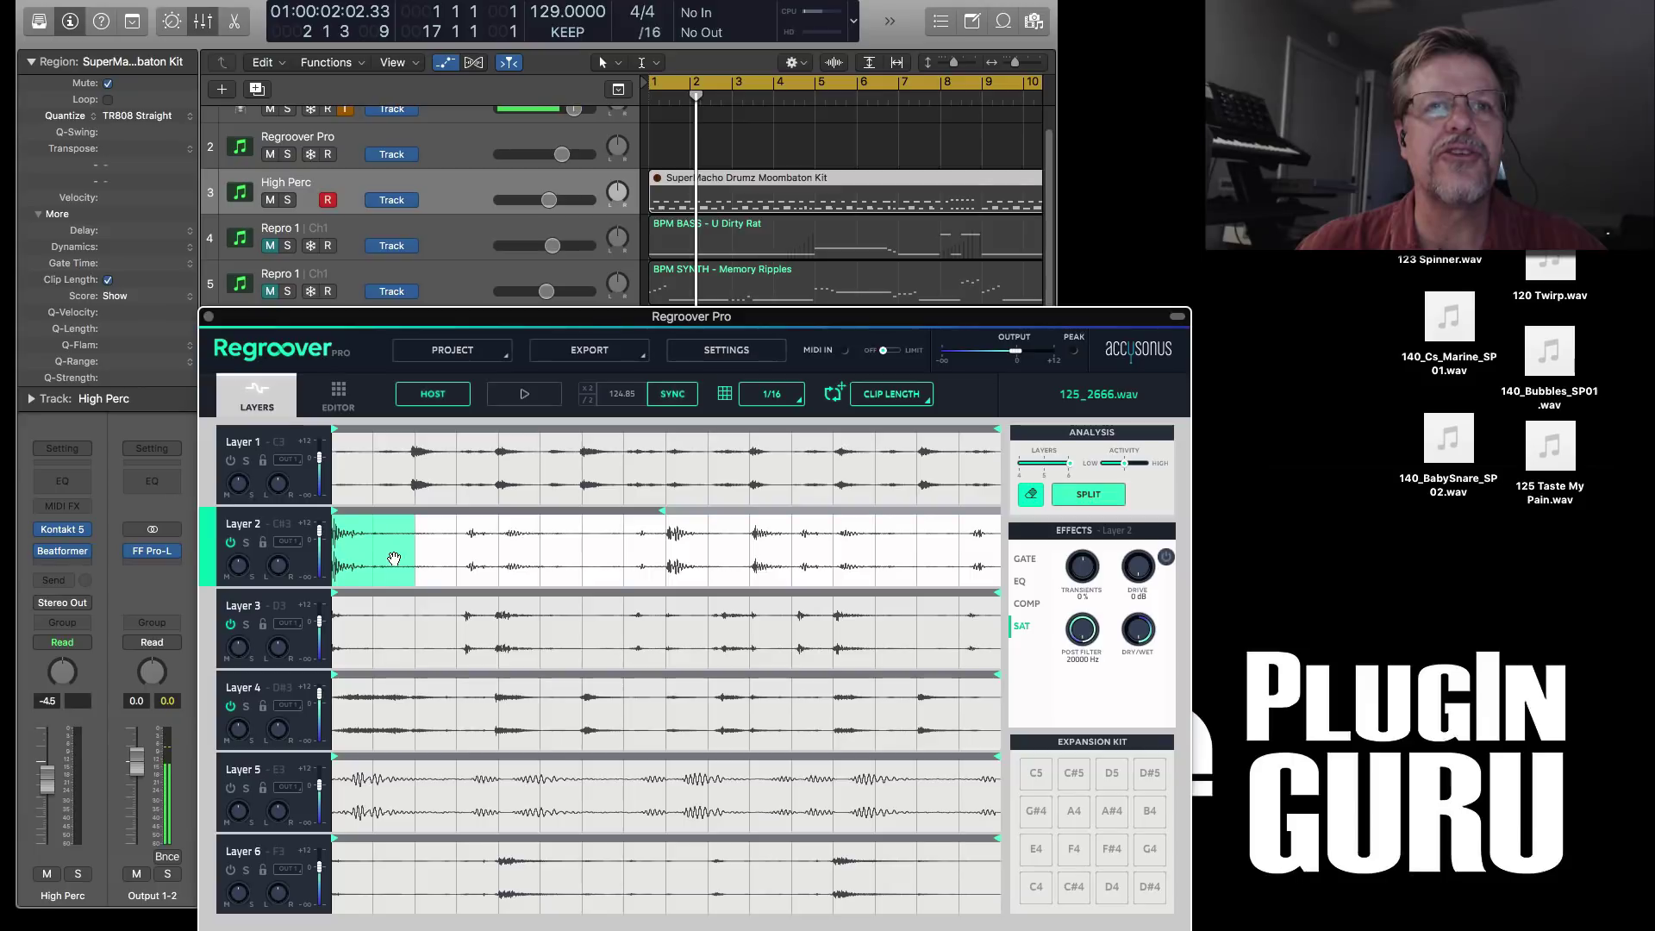
{"action": "left_click", "coordinate": [1091, 495]}
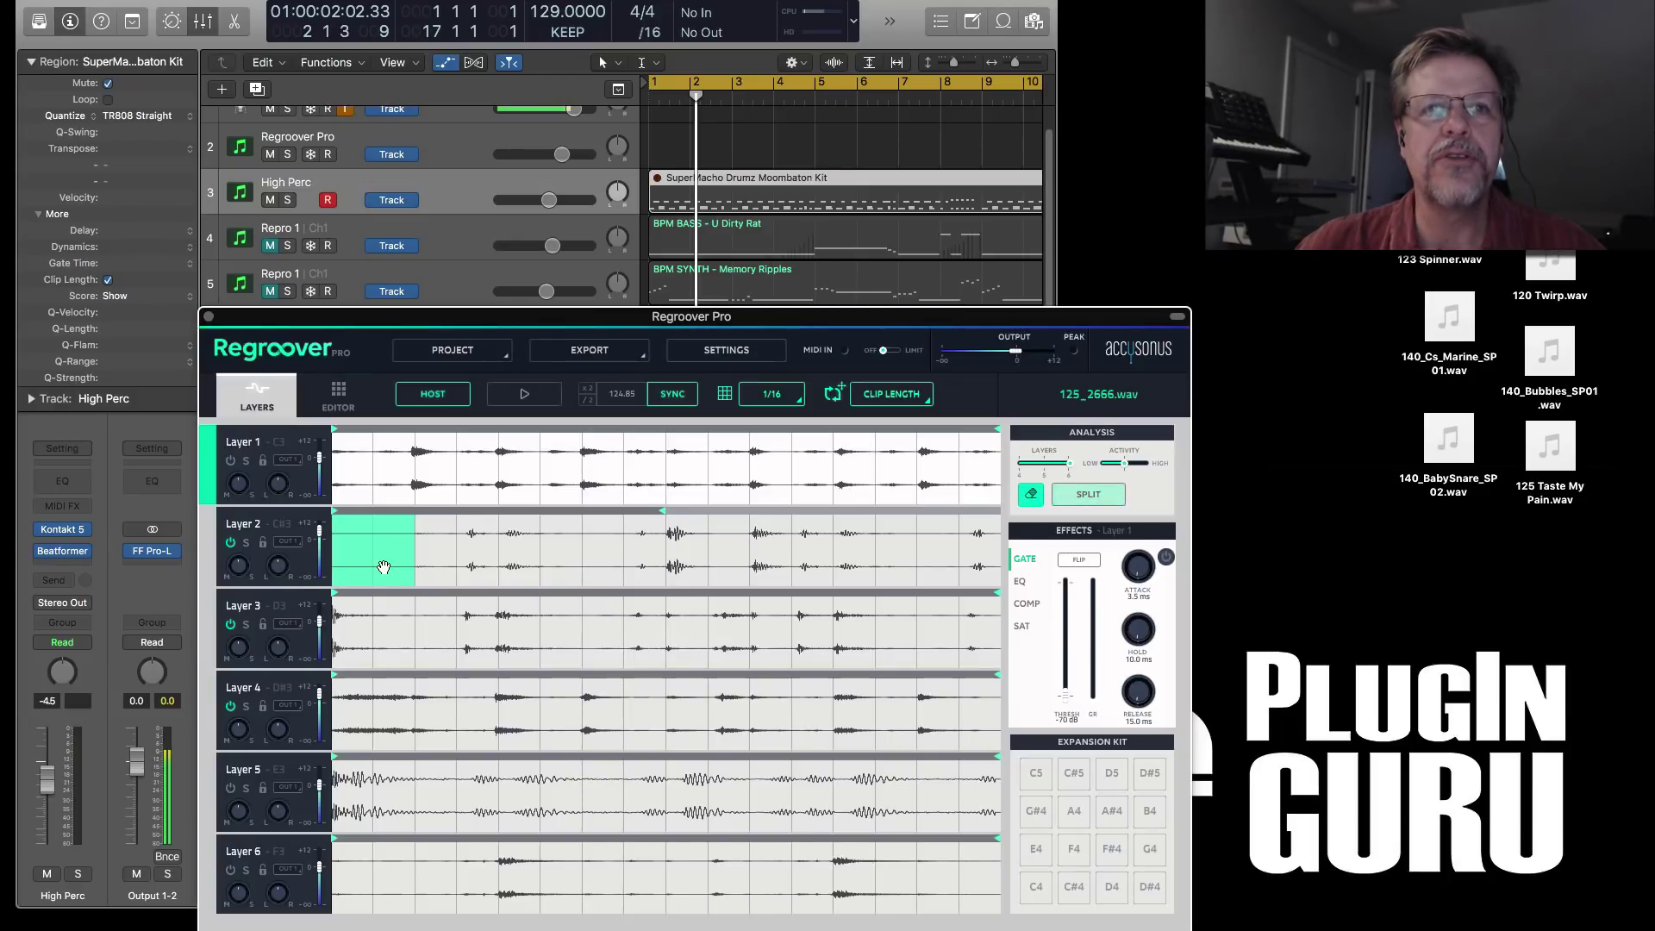
{"action": "left_click", "coordinate": [382, 569]}
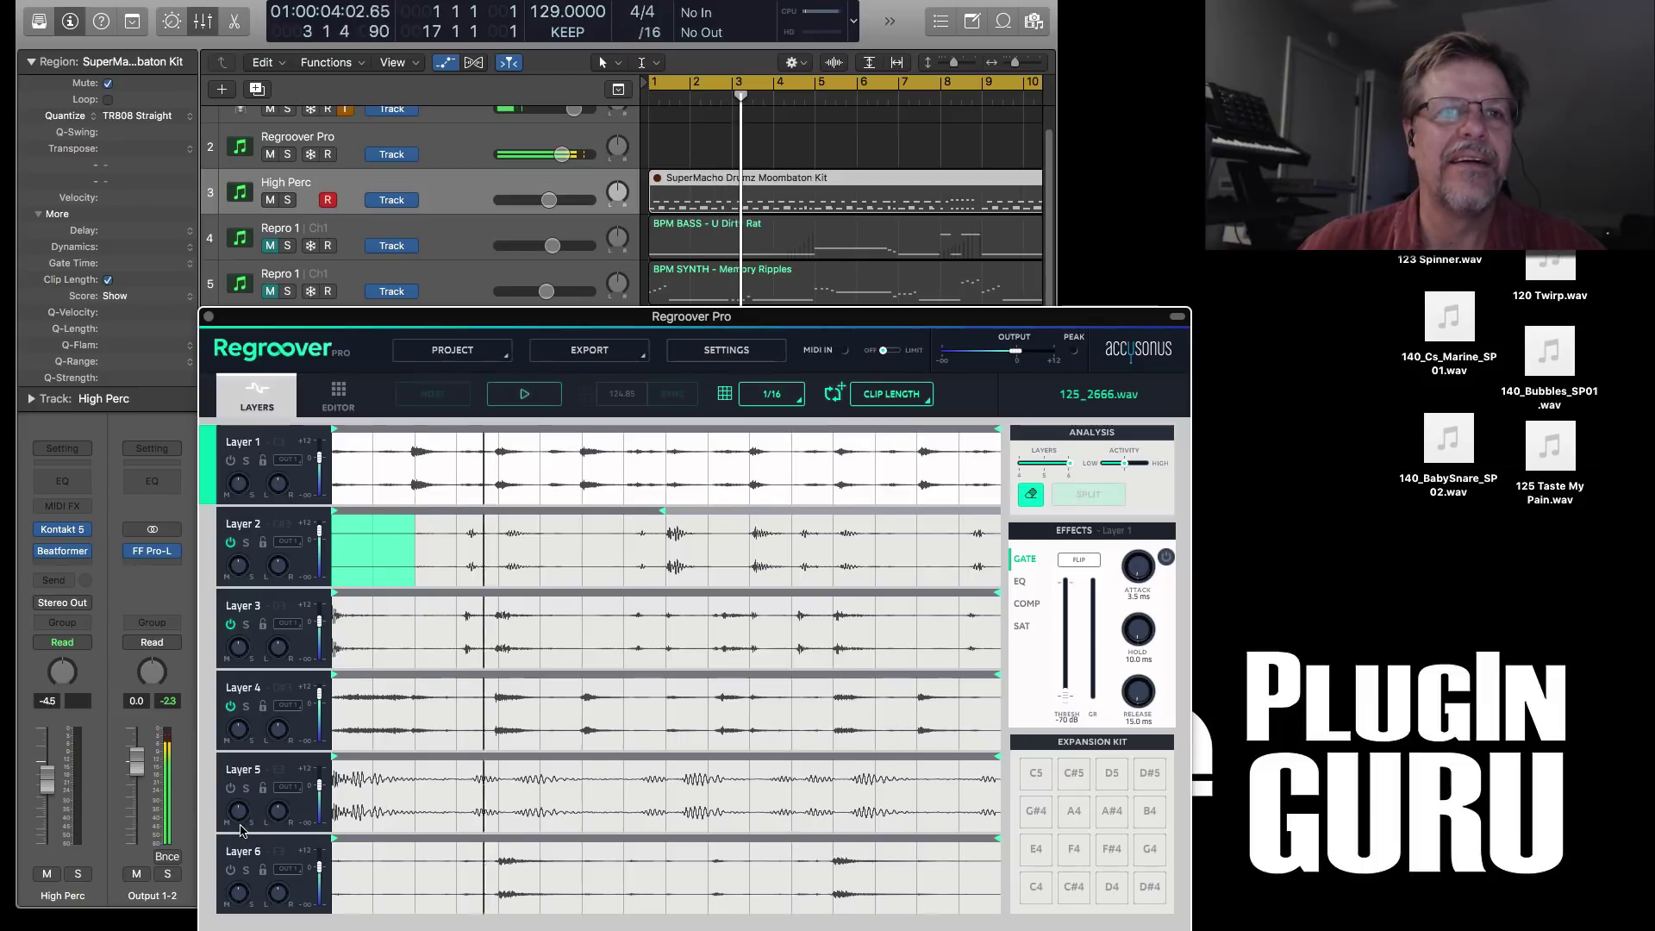
{"action": "left_click", "coordinate": [244, 857]}
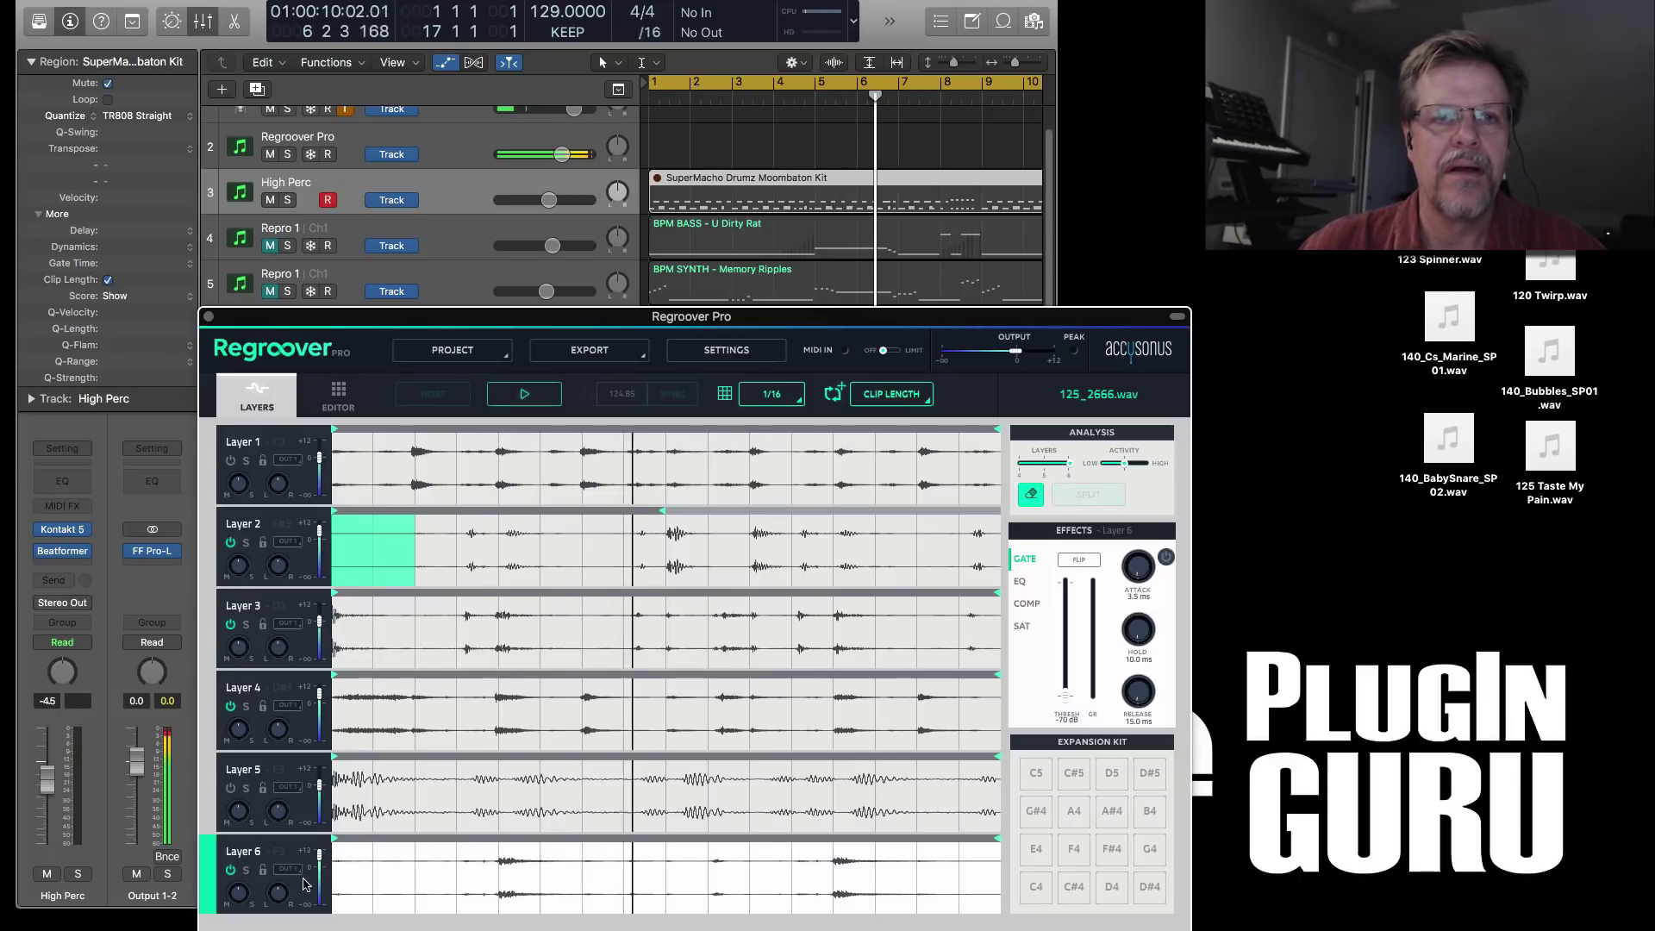
- Assign a Layer 6 slice to the C4 Expansion Kit pad
{"action": "left_click", "coordinate": [507, 897]}
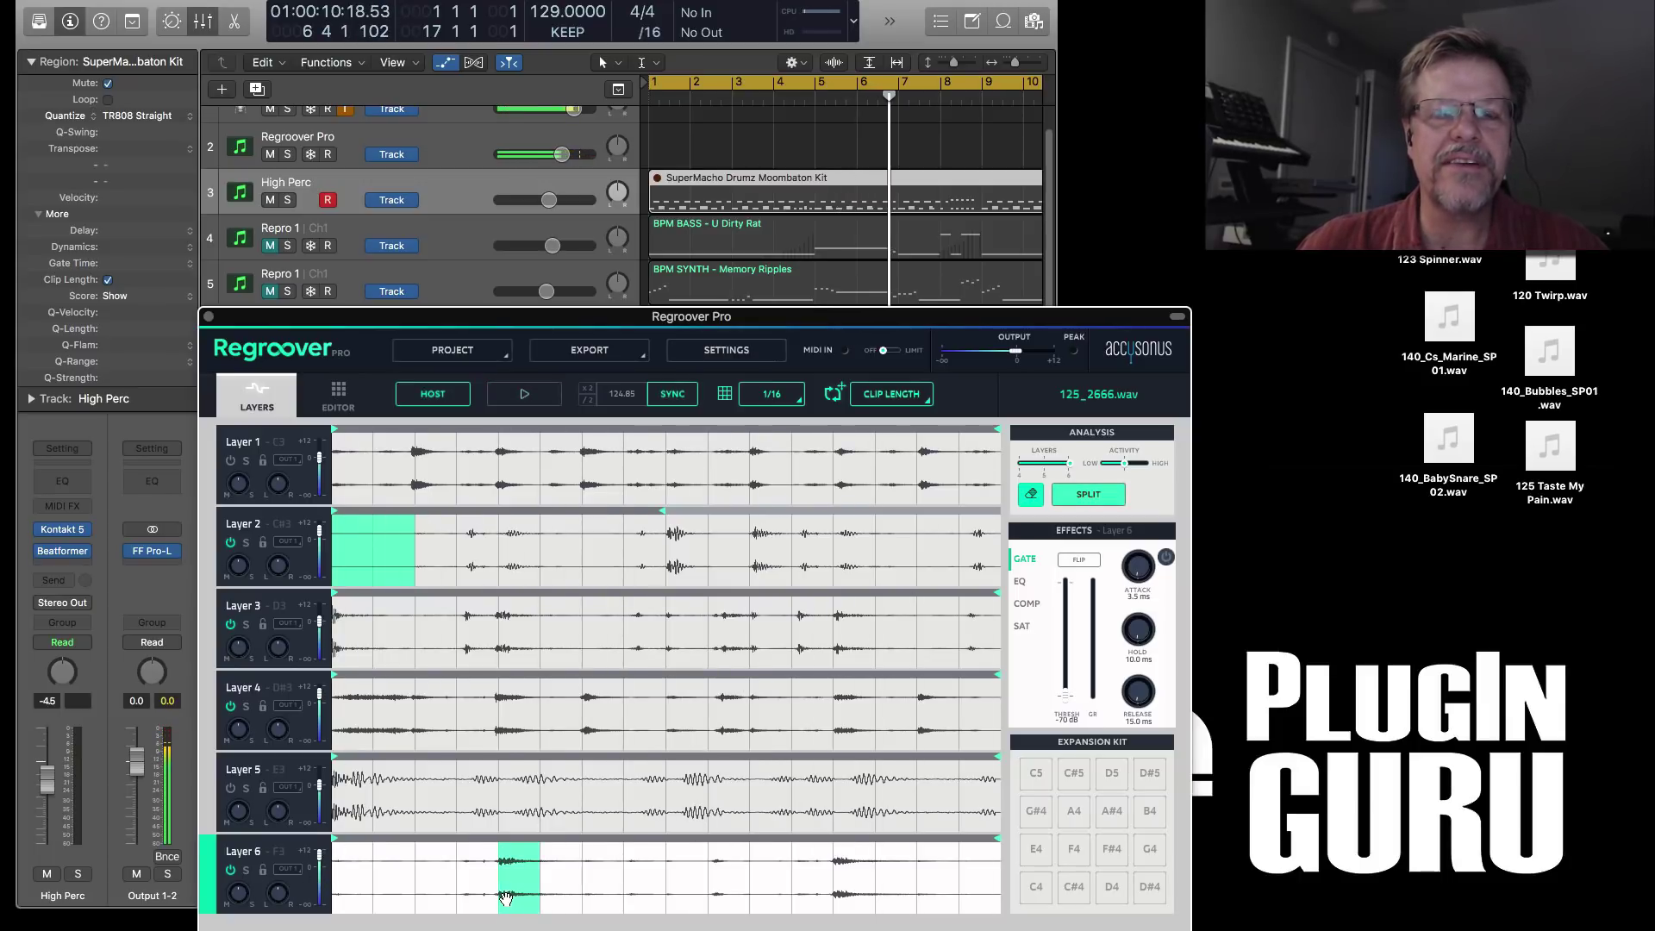
{"action": "left_click", "coordinate": [589, 865]}
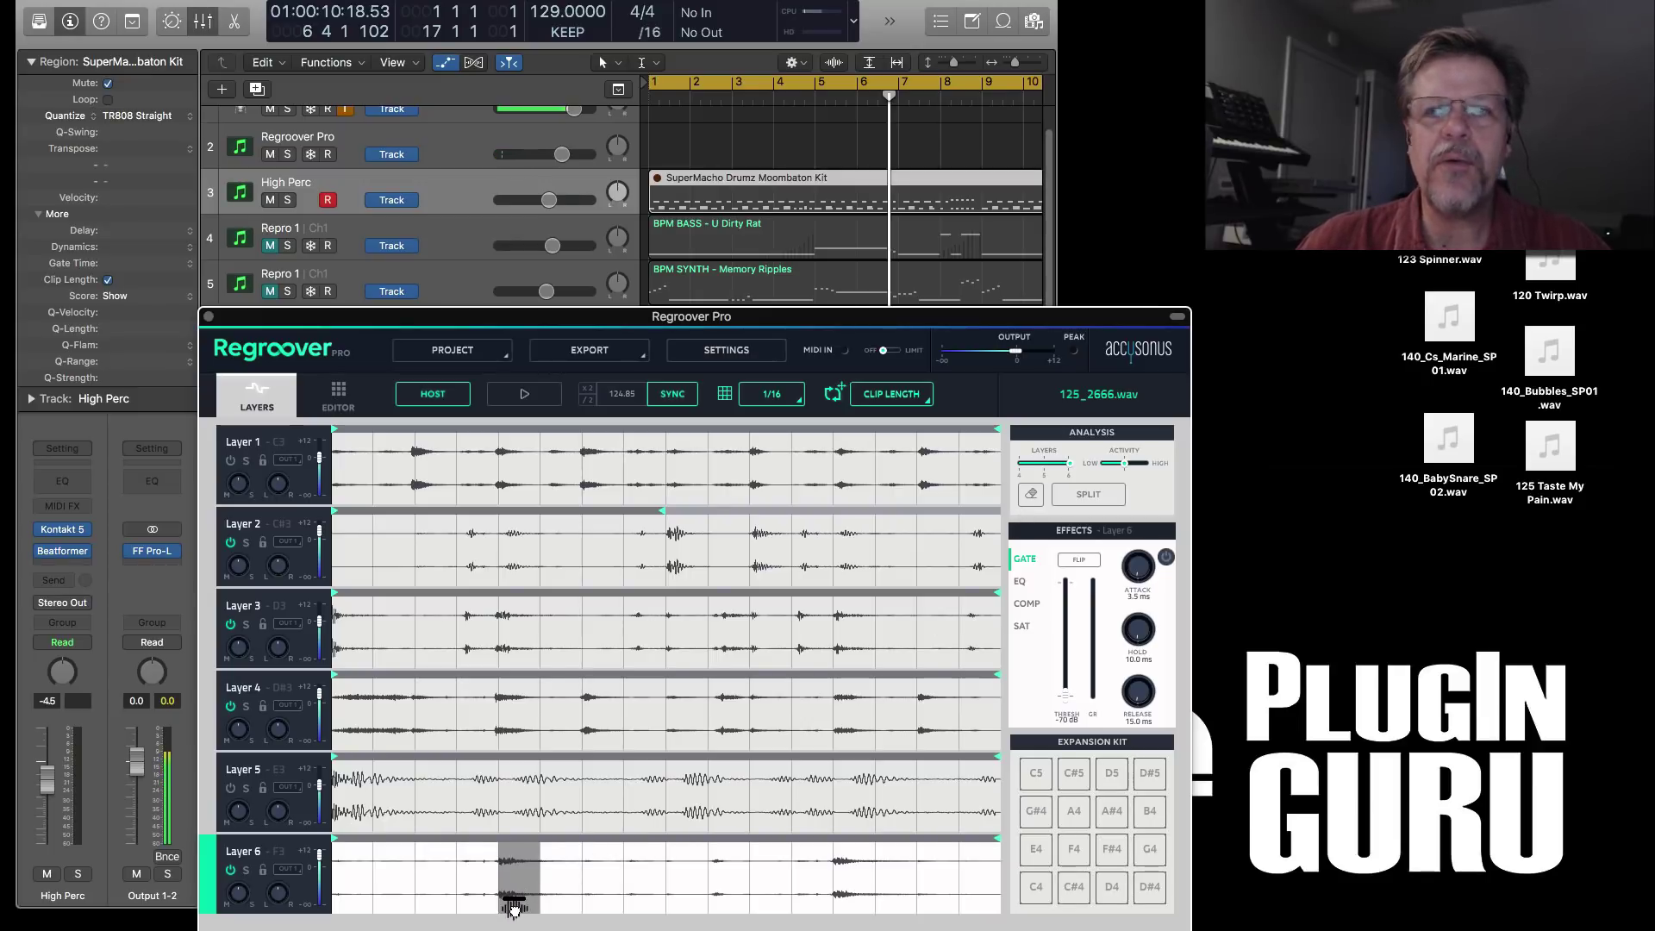
{"action": "left_click", "coordinate": [1036, 890]}
- Extend a Layer 1 slice one grid step earlier and assign it to the D4 pad
{"action": "left_click", "coordinate": [465, 152]}
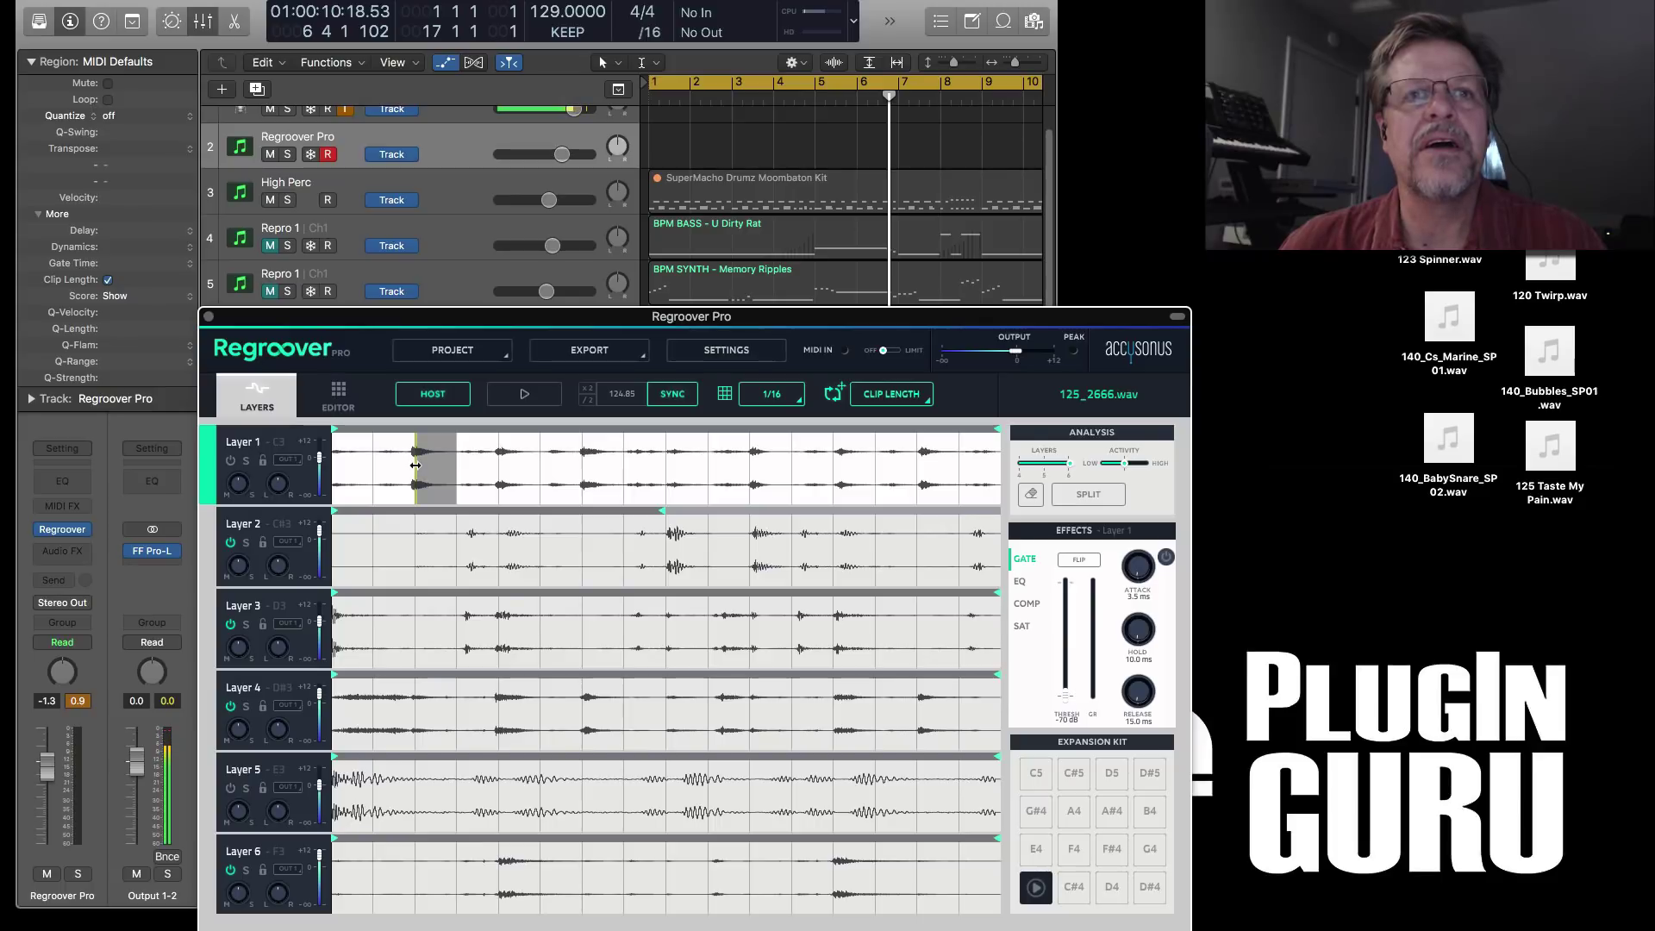
{"action": "left_click_drag", "start_coordinate": [415, 467], "coordinate": [391, 467]}
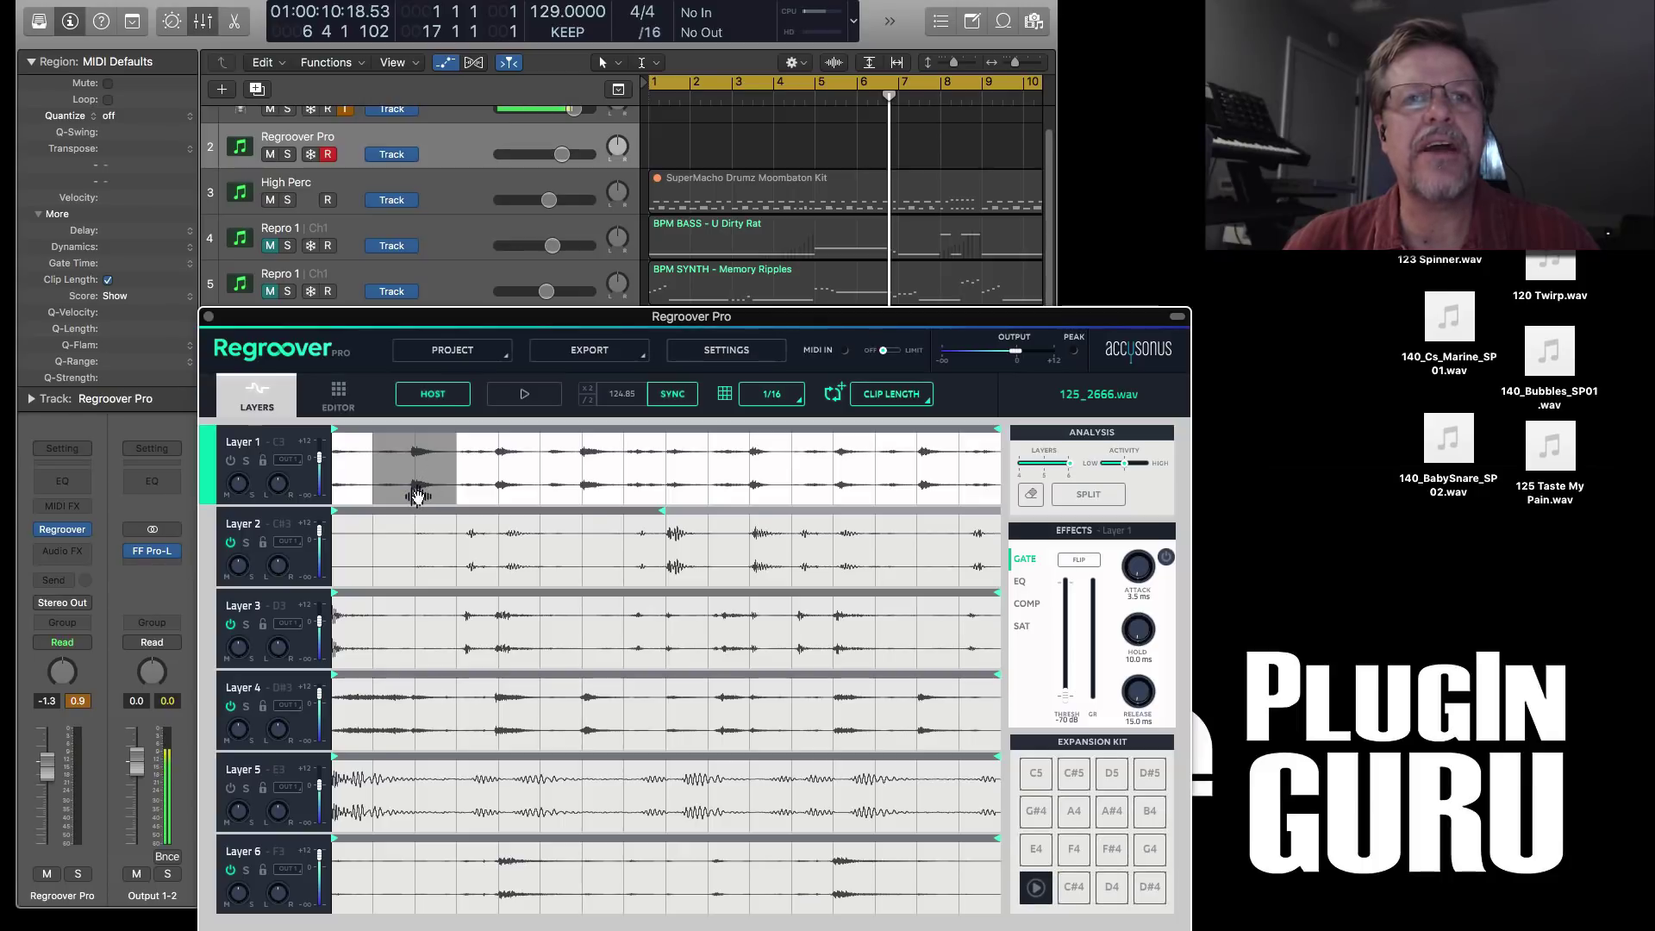
{"action": "left_click", "coordinate": [1108, 891]}
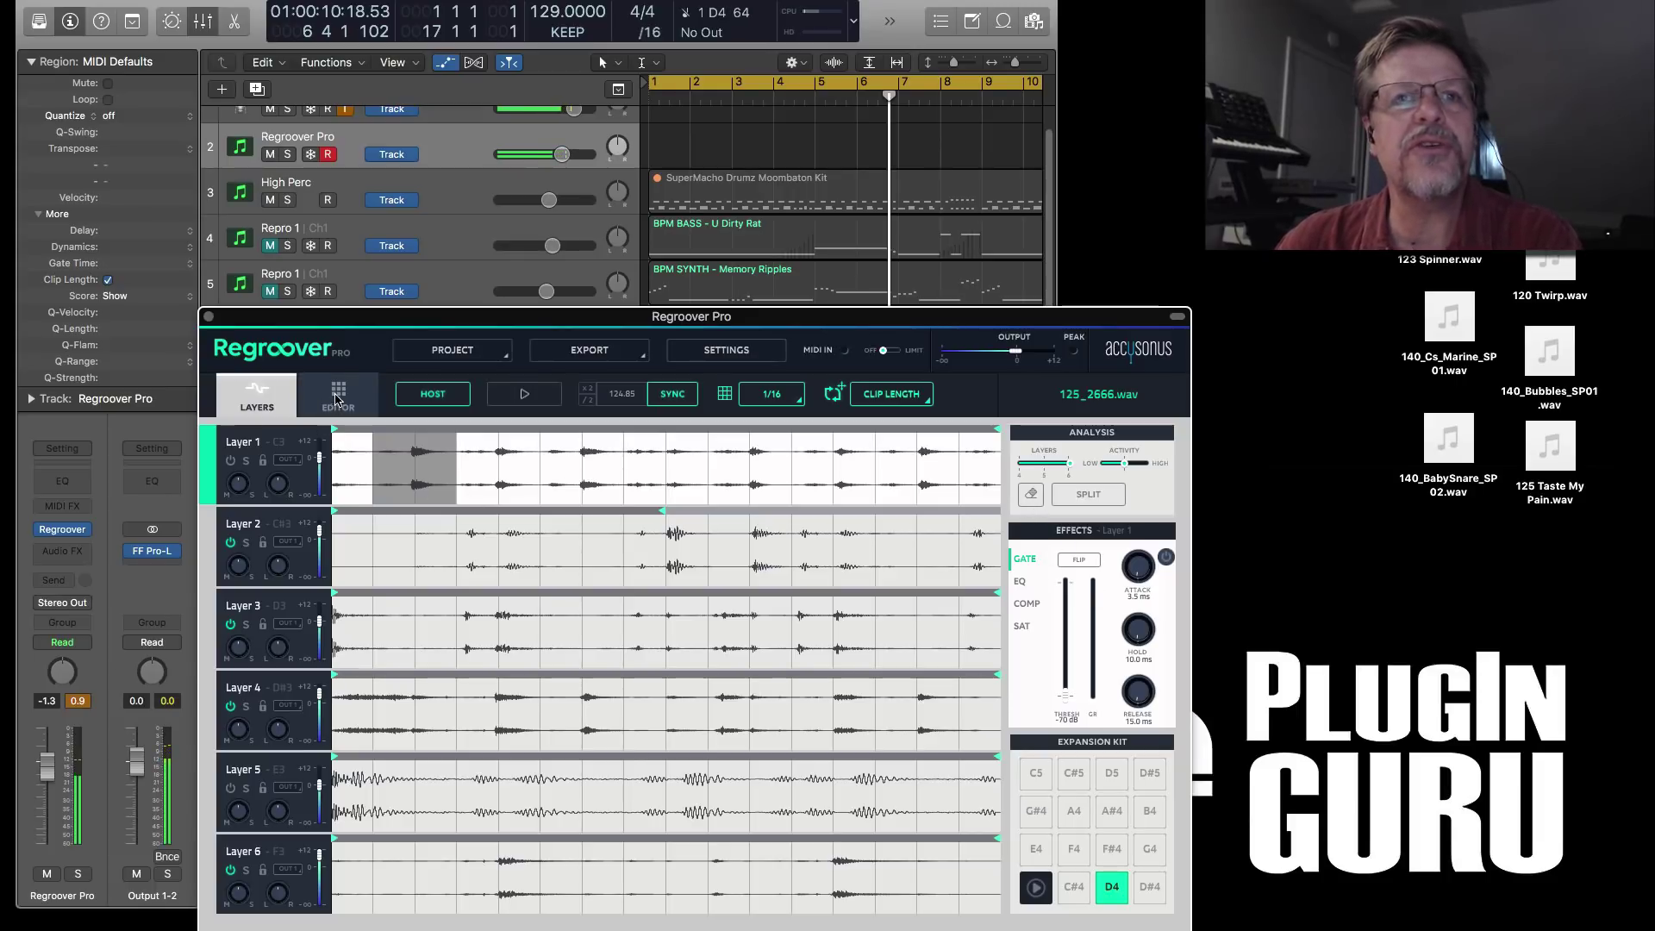
- In the pad editor, drag the D4 sample's start marker later to trim its opening
{"action": "left_click", "coordinate": [341, 398]}
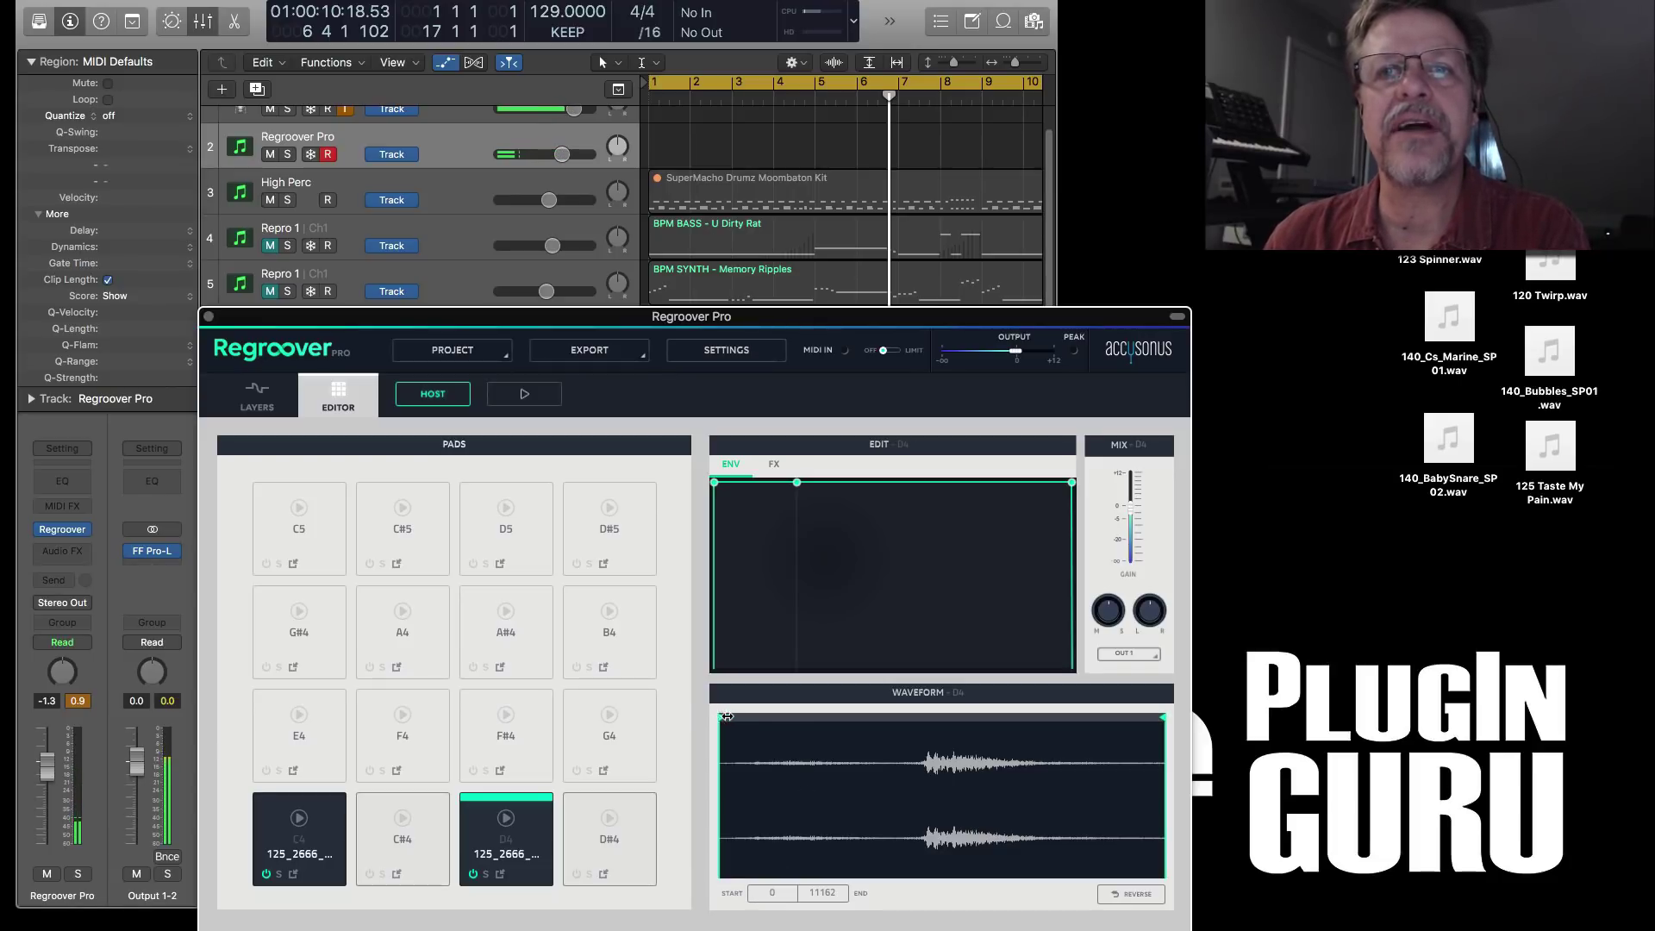
{"action": "left_click_drag", "start_coordinate": [734, 716], "coordinate": [918, 729]}
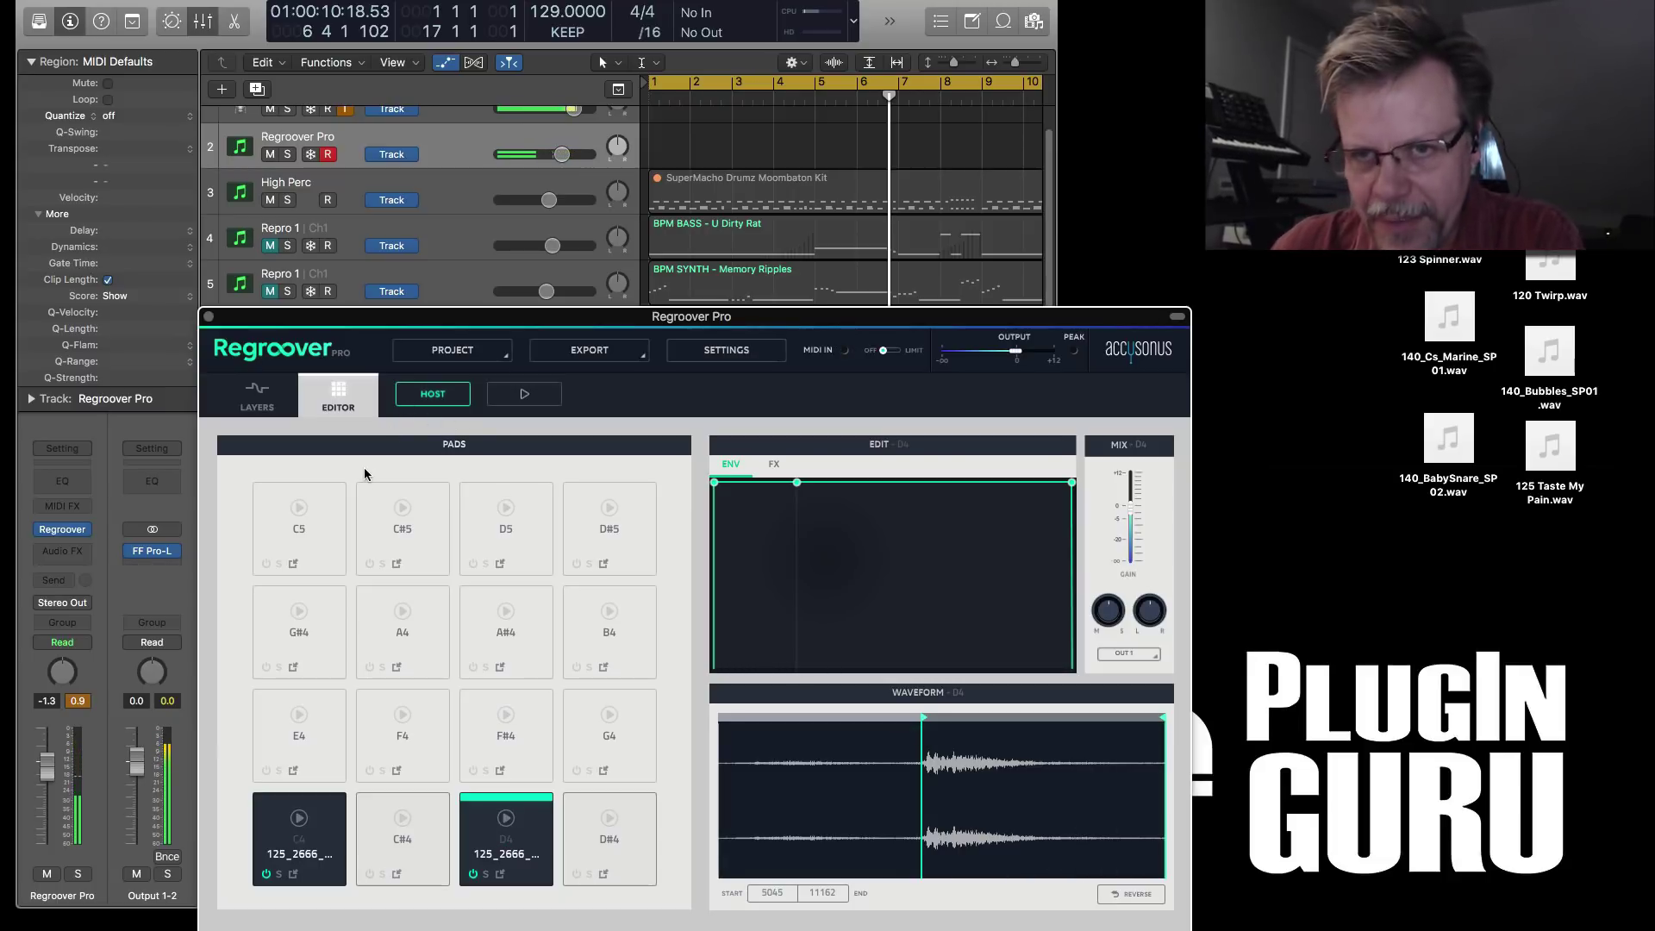
{"action": "left_click", "coordinate": [256, 400]}
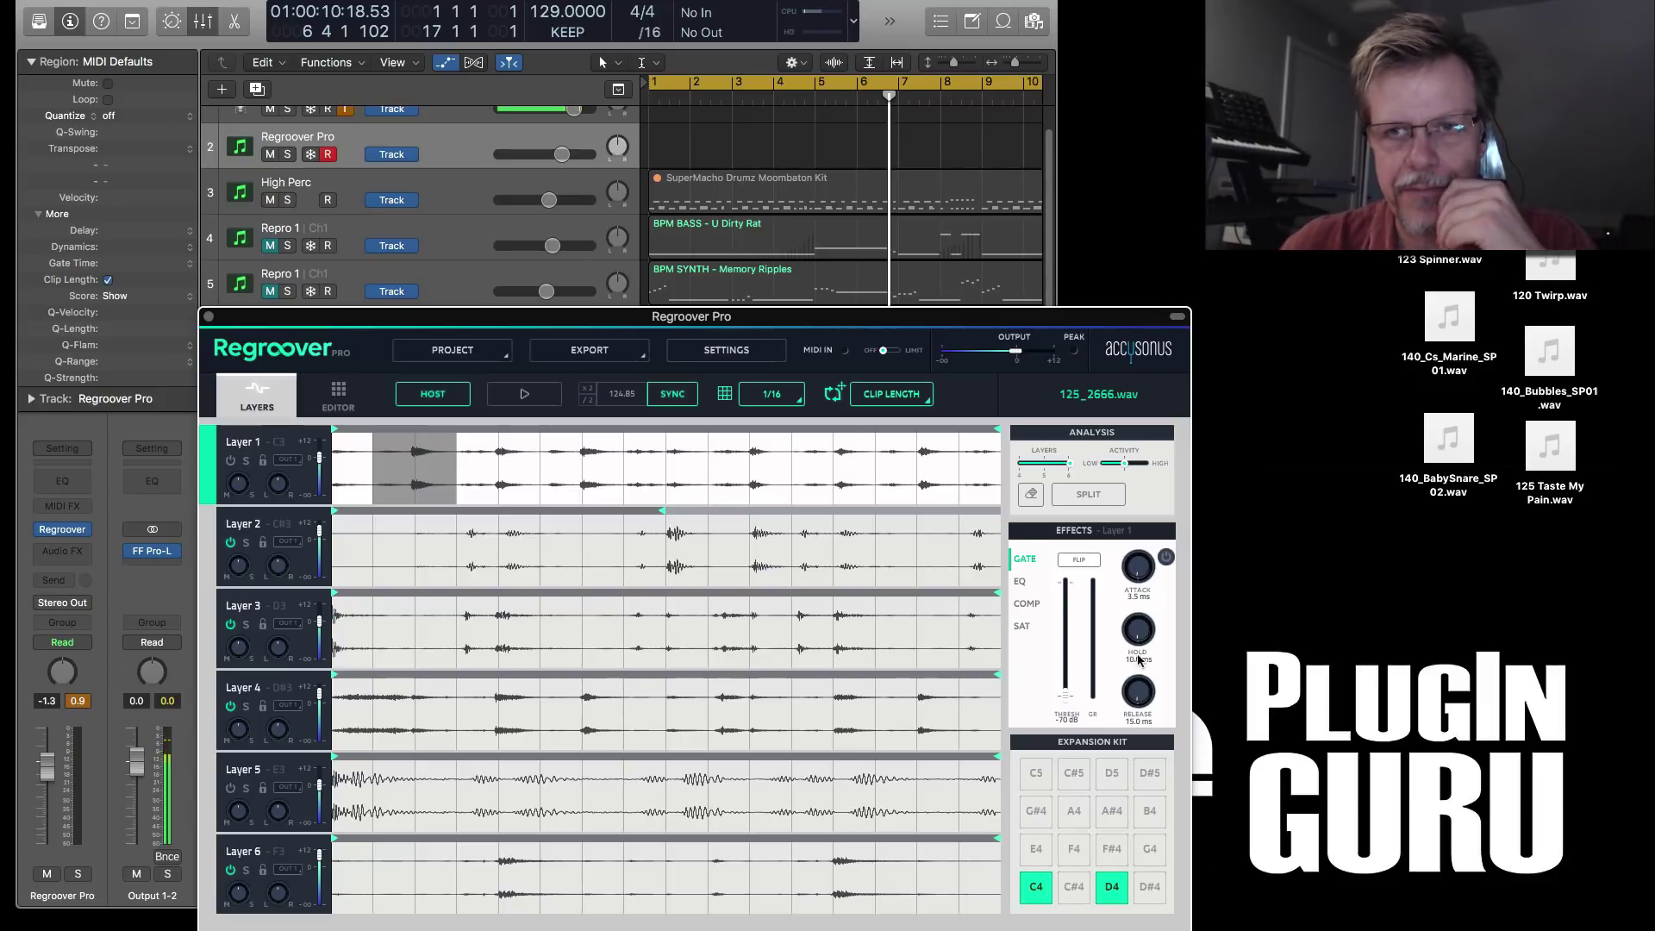
- Unmute the Repro 1 bass and load 120 Twirp.wav into Regroover during playback
{"action": "left_click", "coordinate": [269, 246]}
{"action": "key", "text": "space"}
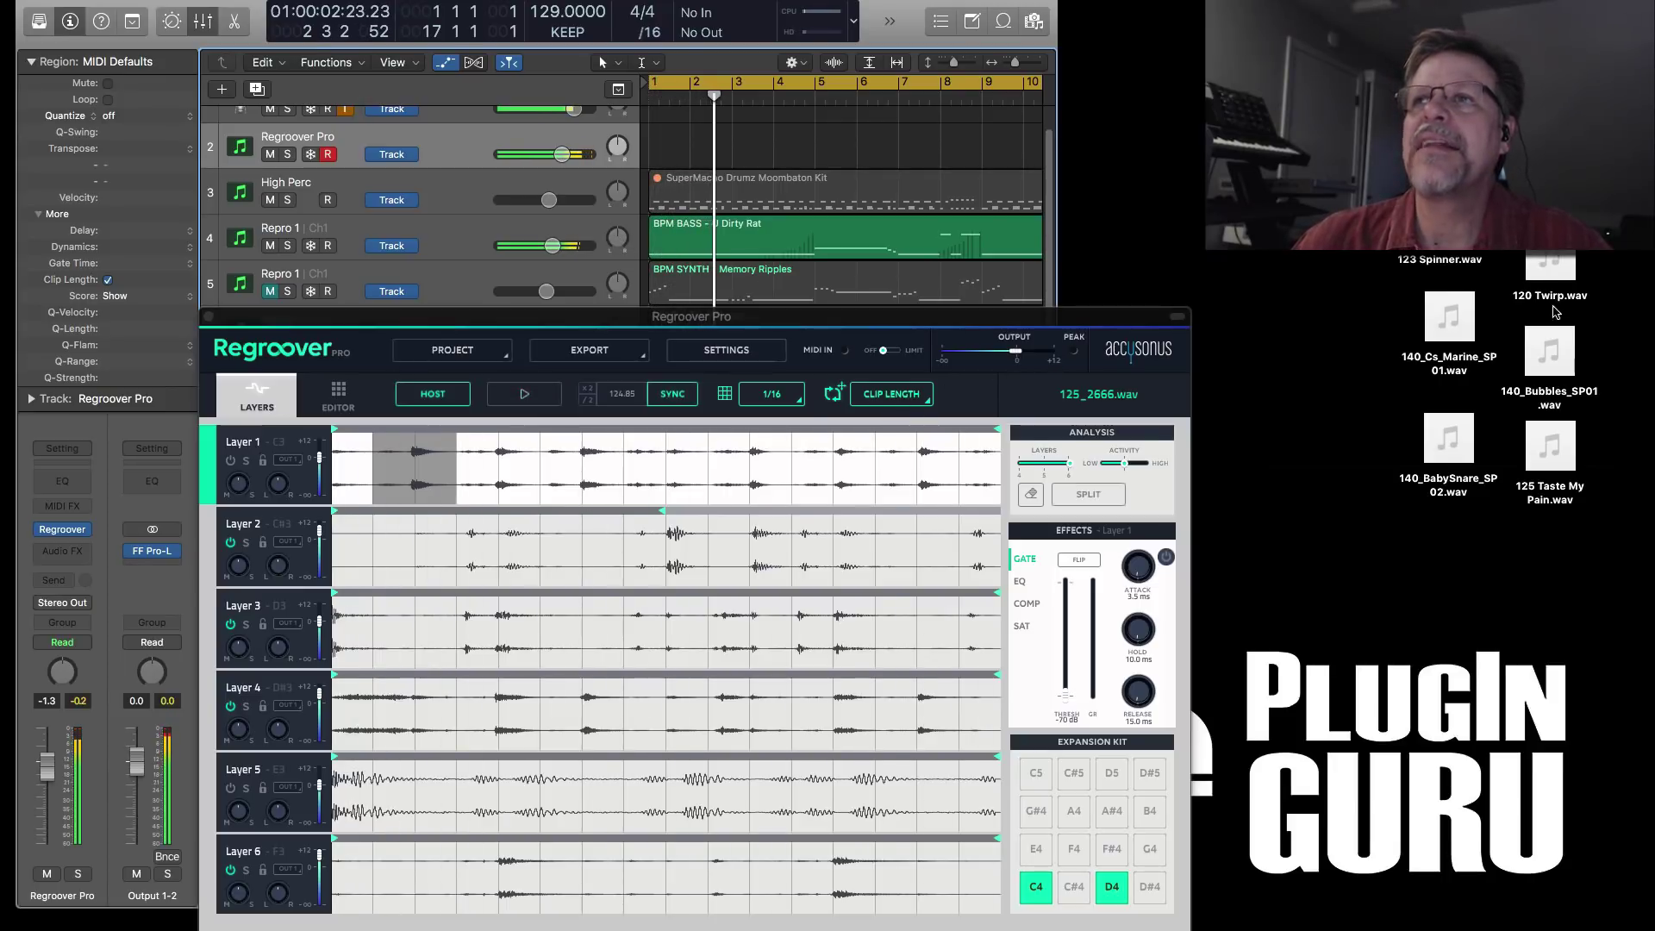
{"action": "left_click_drag", "start_coordinate": [1567, 281], "coordinate": [624, 664]}
{"action": "key", "text": "Return"}
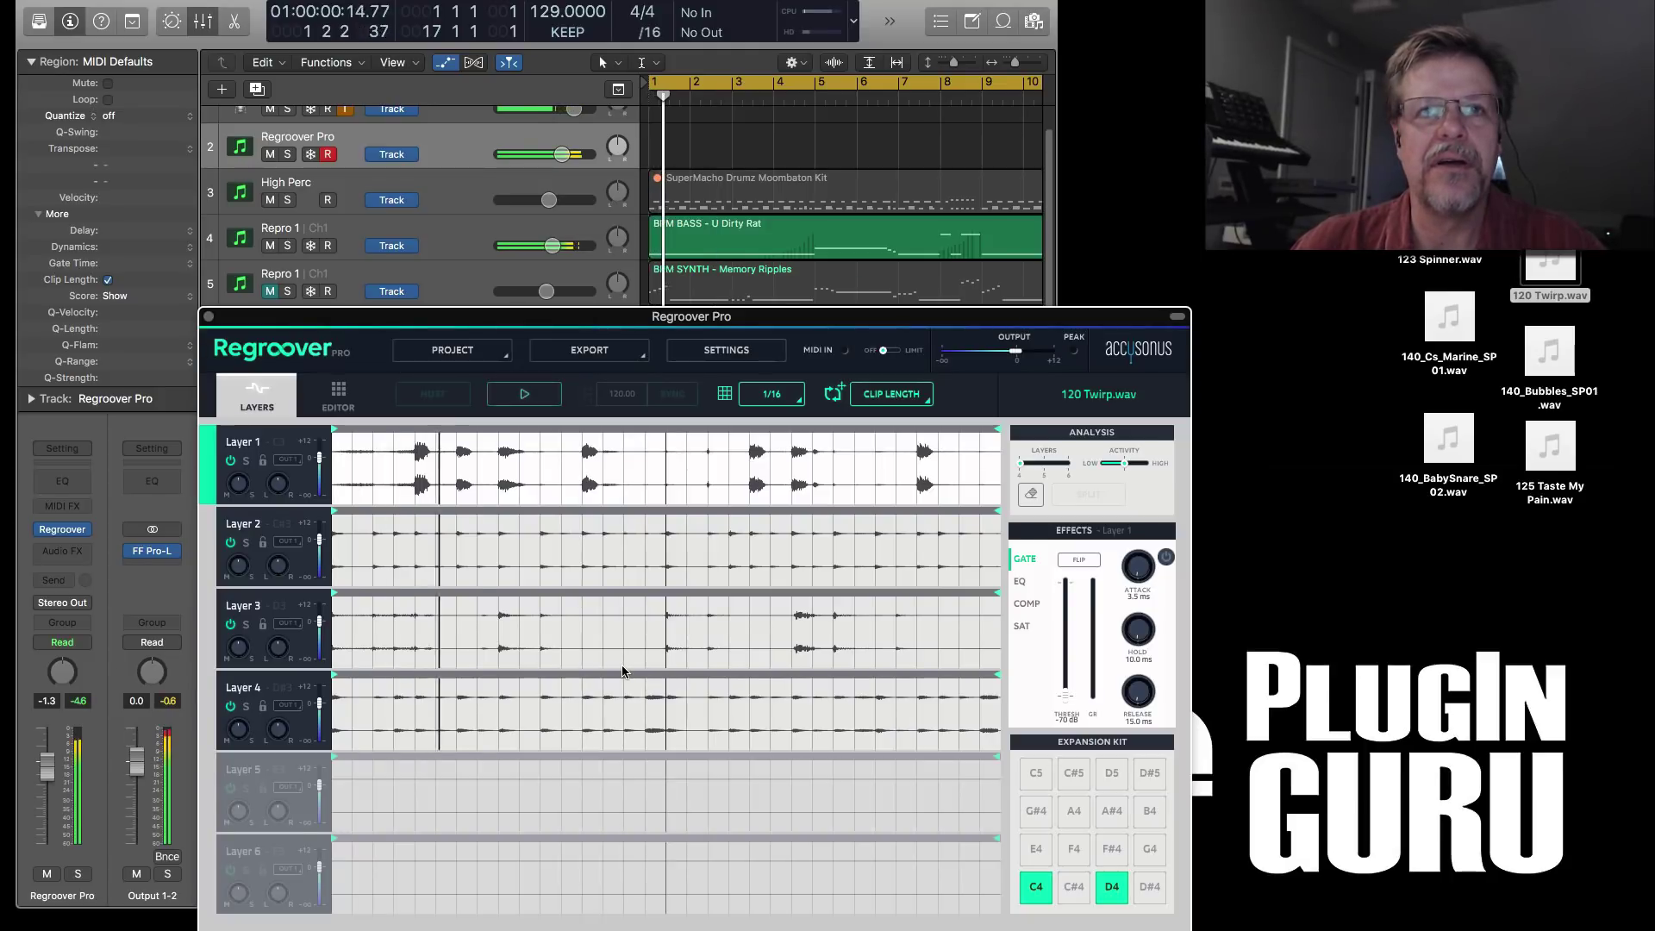
- Put a Layer 1 Twirp slice on the C#4 pad, then load pro2_drum_127_12A.wav
{"action": "left_click", "coordinate": [422, 495]}
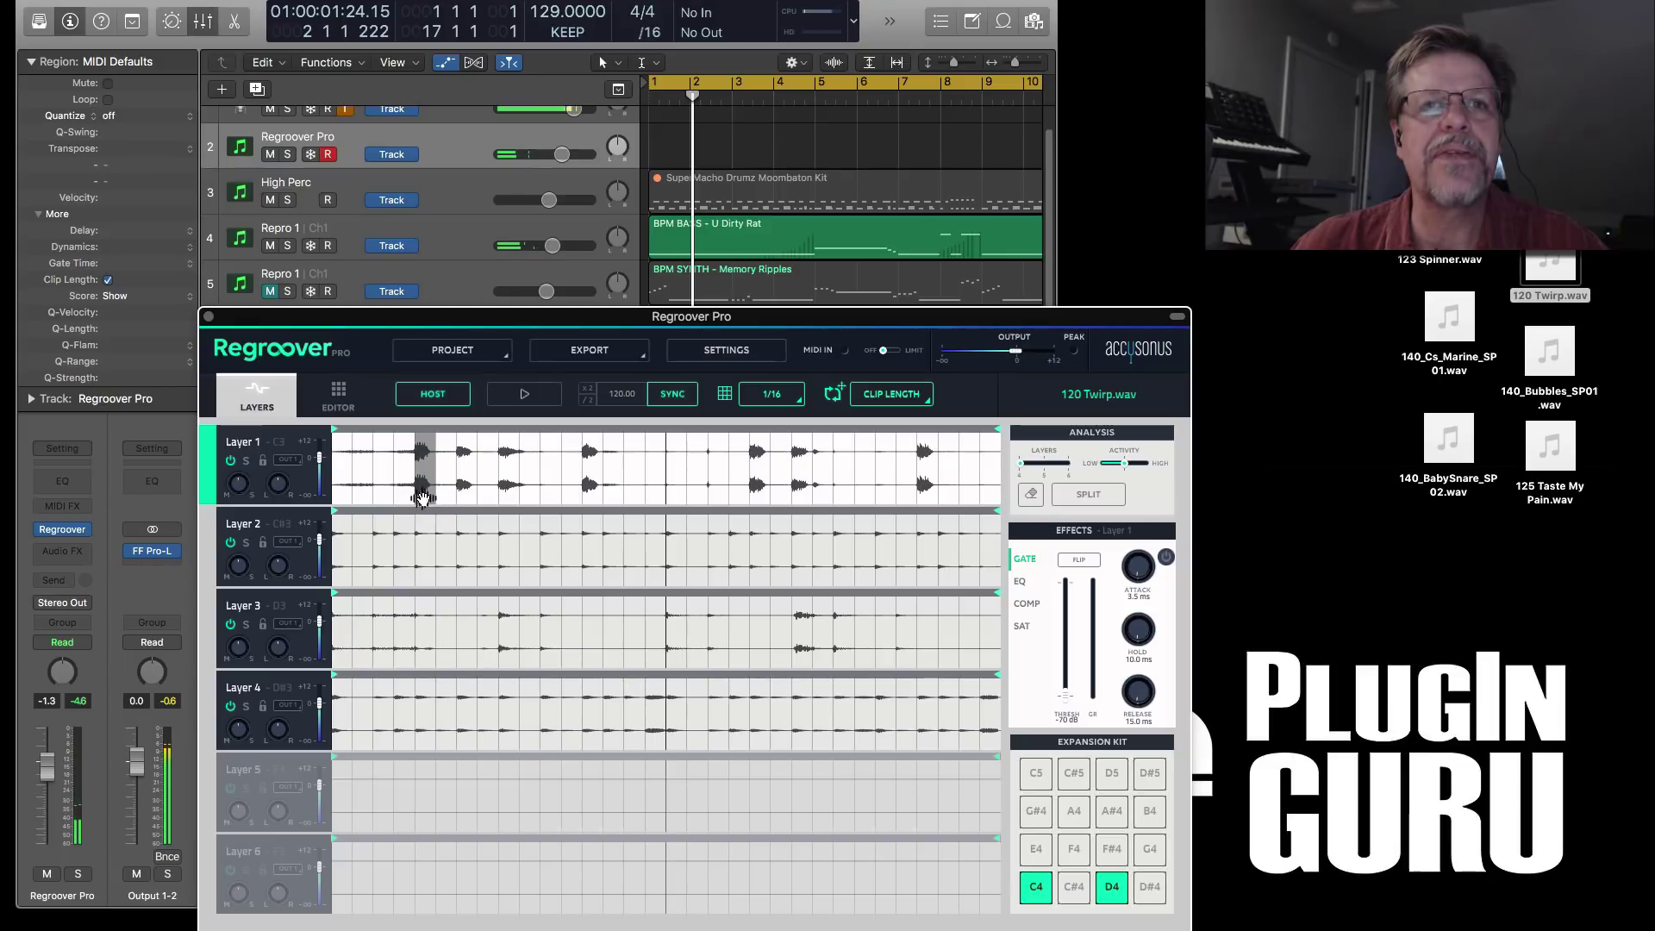
{"action": "left_click", "coordinate": [1076, 888]}
{"action": "left_click", "coordinate": [1076, 887]}
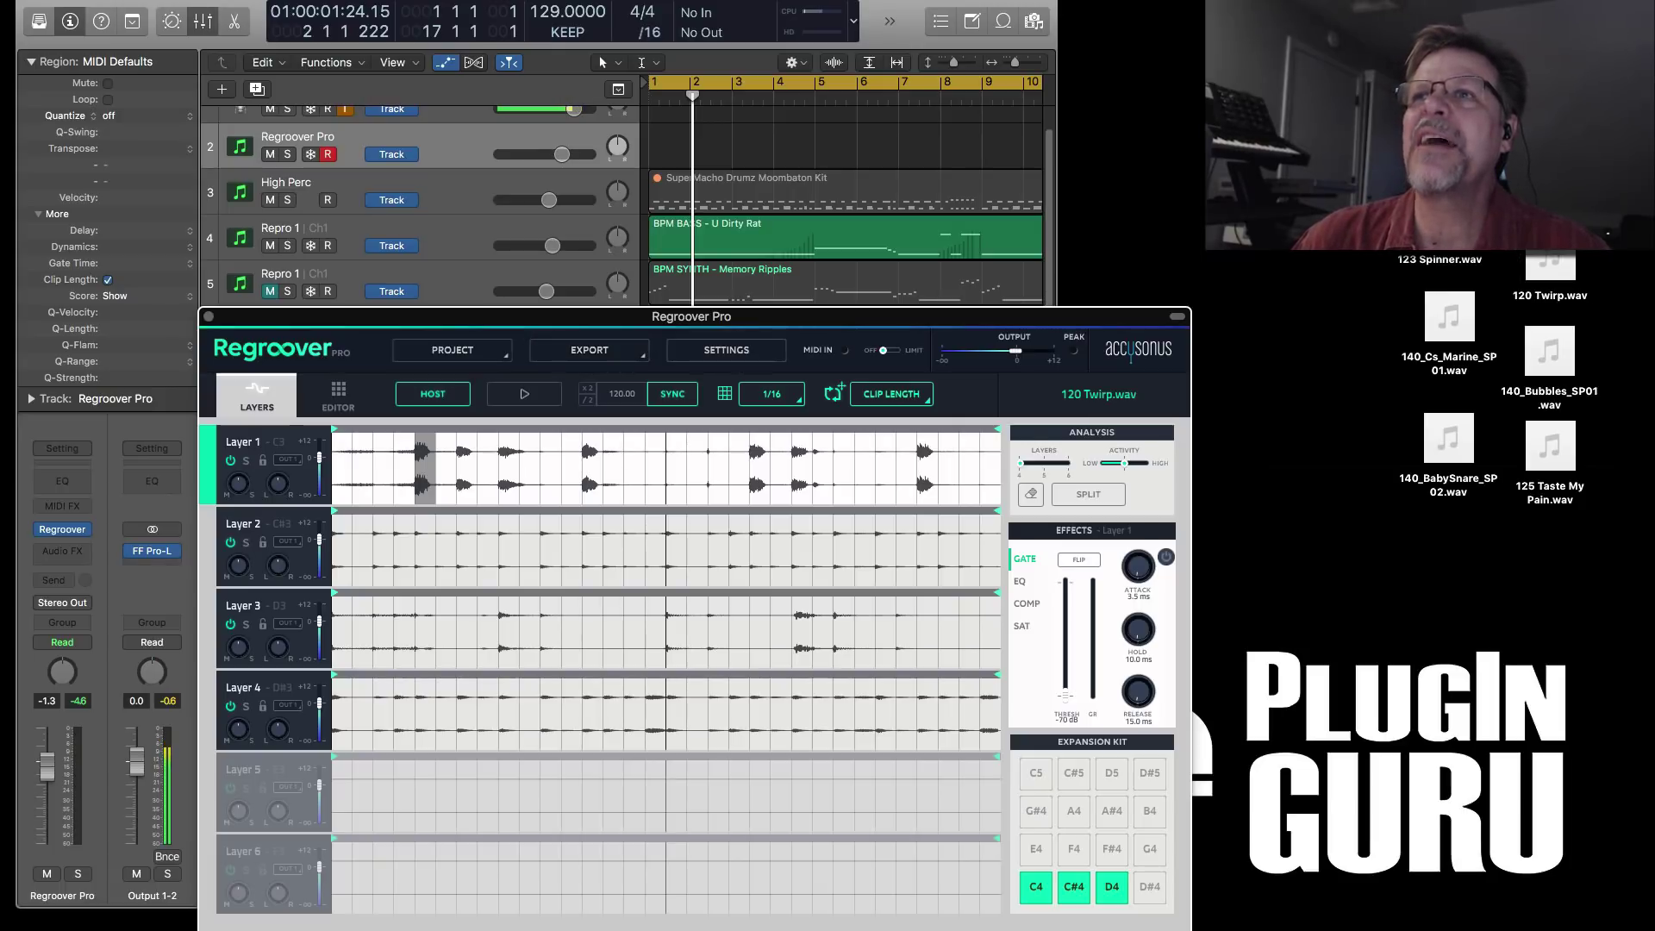
{"action": "left_click_drag", "start_coordinate": [915, 466], "coordinate": [577, 597]}
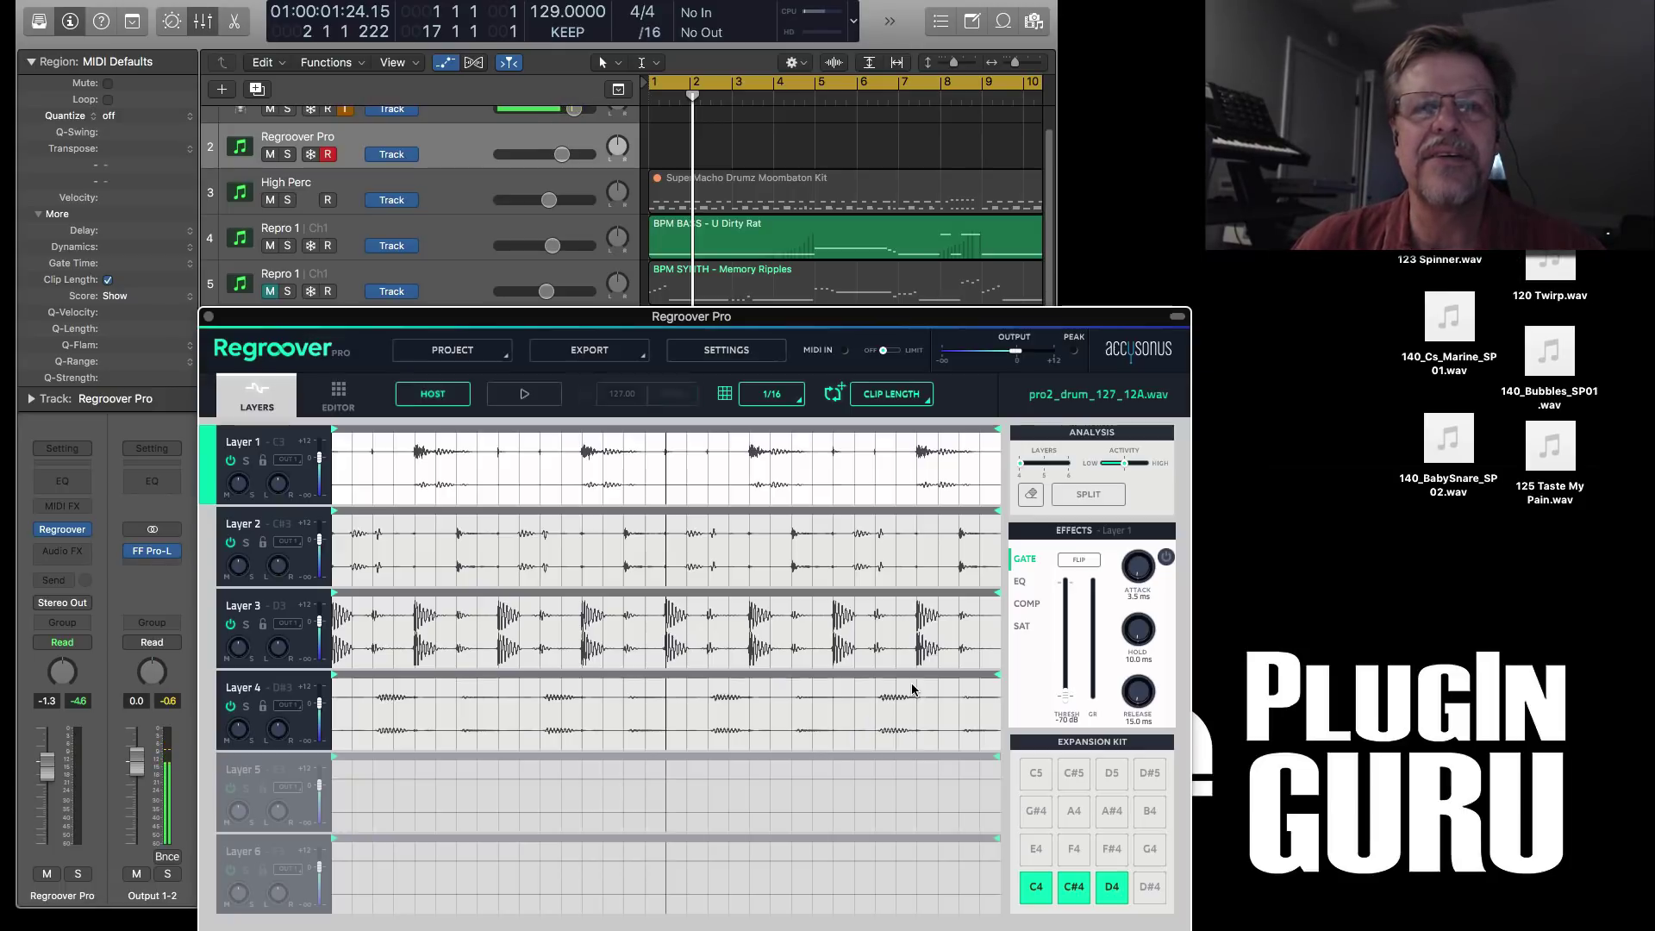
- Widen the Layer 1 selection to the right and assign it to the E4 pad
{"action": "key", "text": "space"}
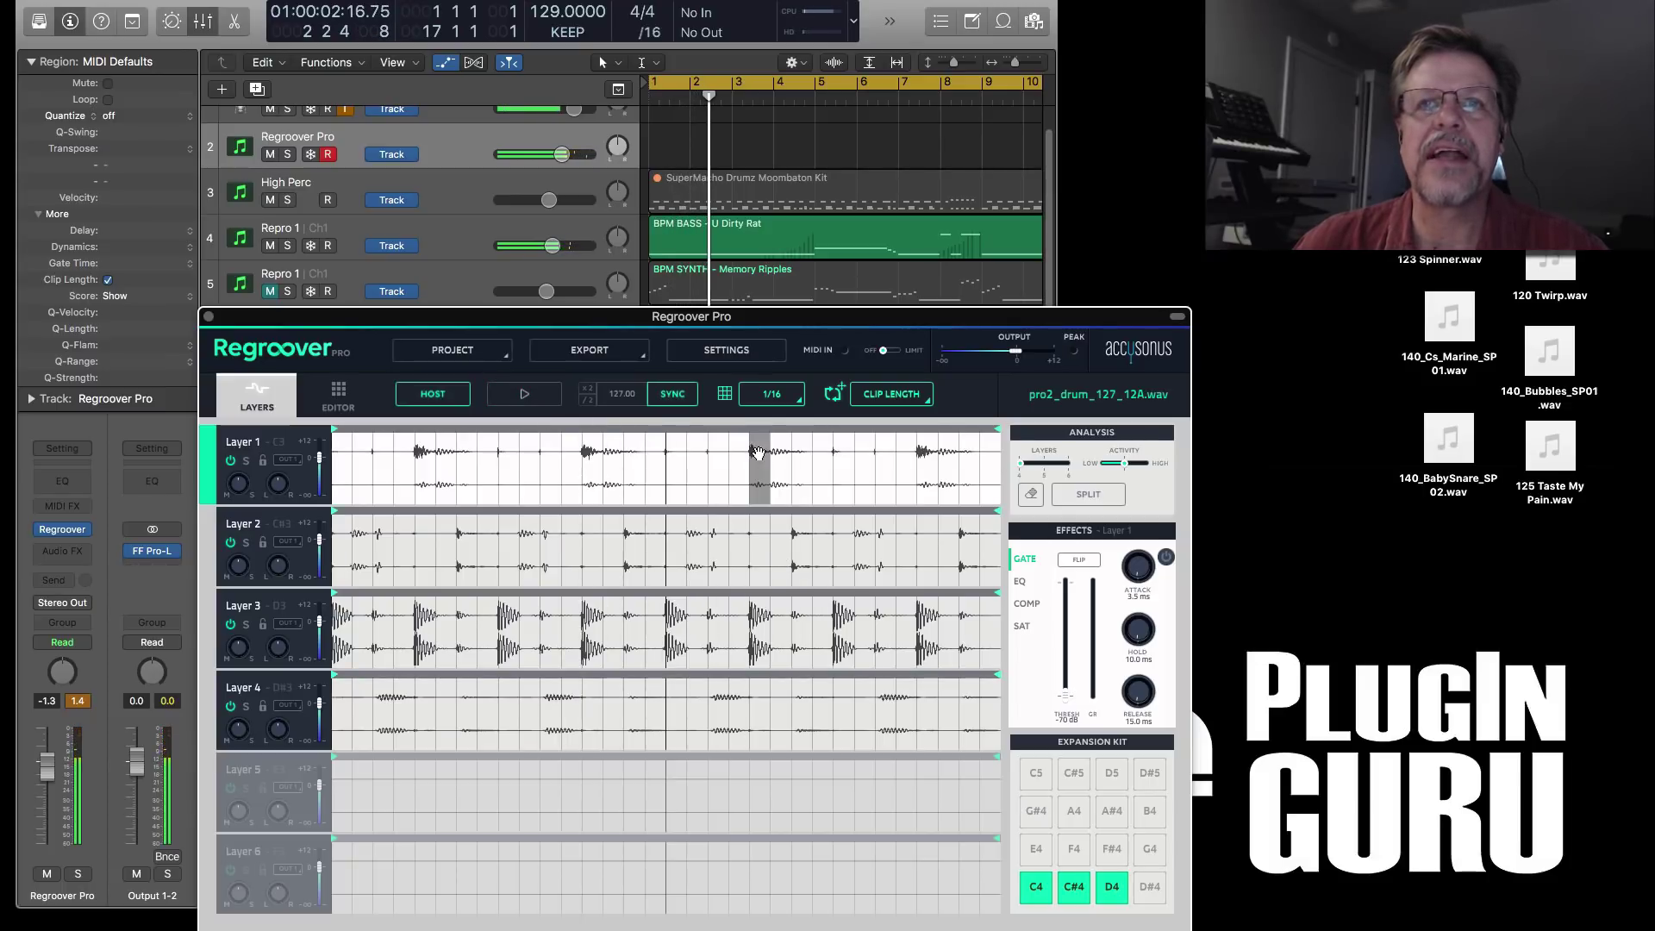
{"action": "left_click_drag", "start_coordinate": [767, 462], "coordinate": [812, 464]}
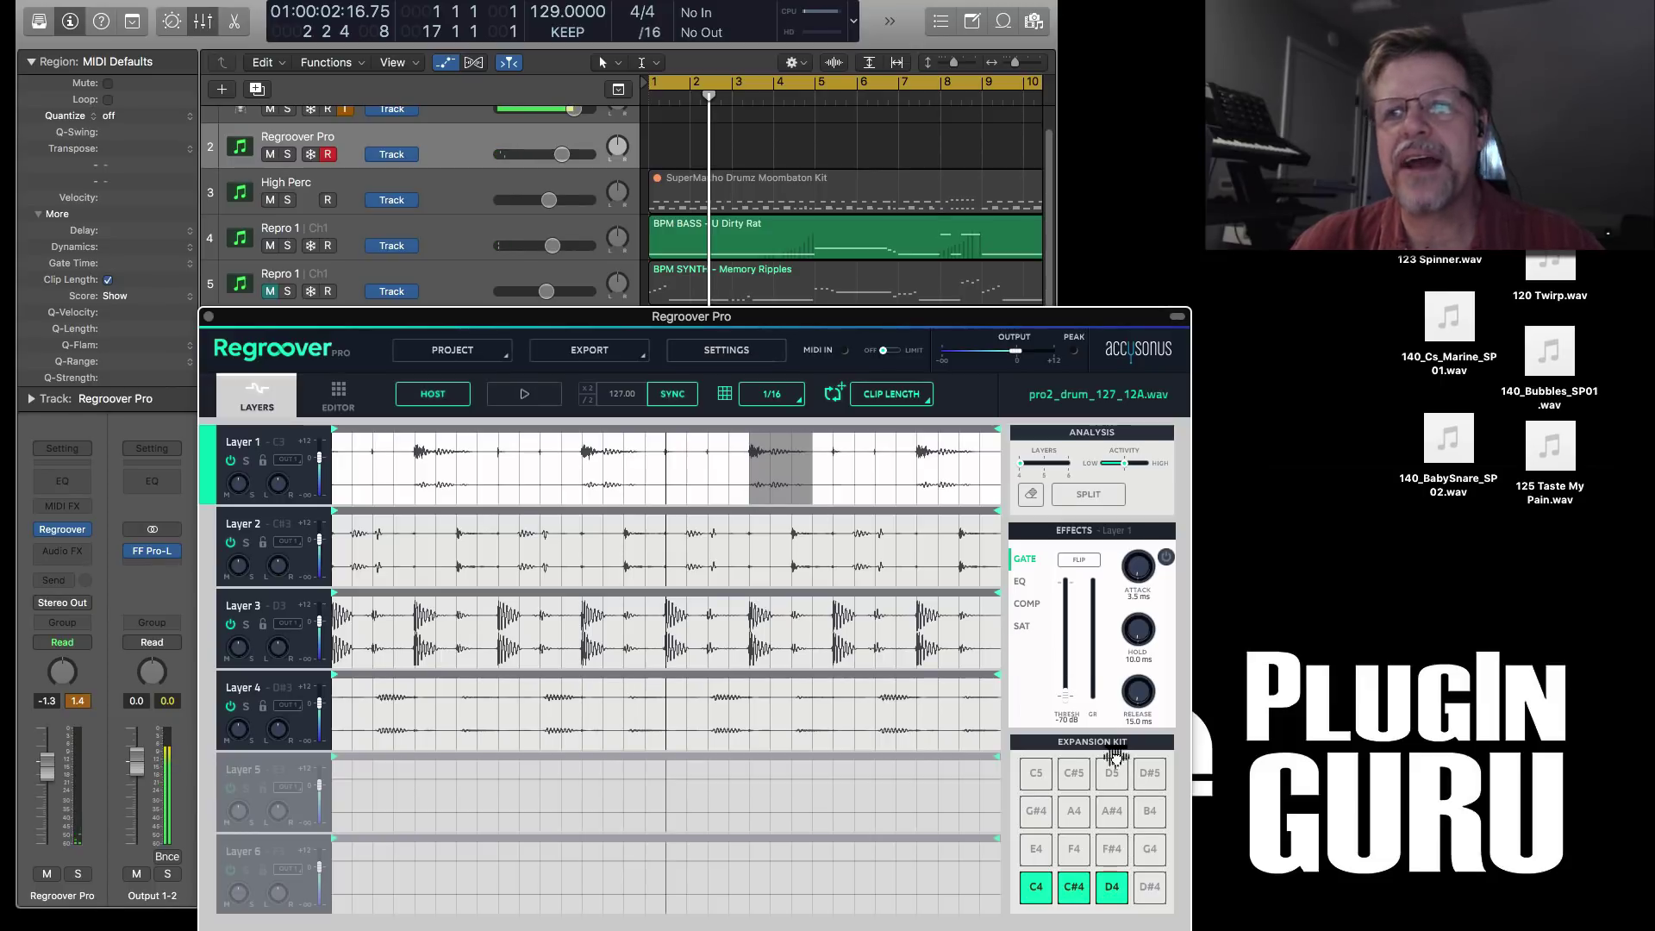
{"action": "left_click_drag", "start_coordinate": [1153, 879], "coordinate": [1034, 851]}
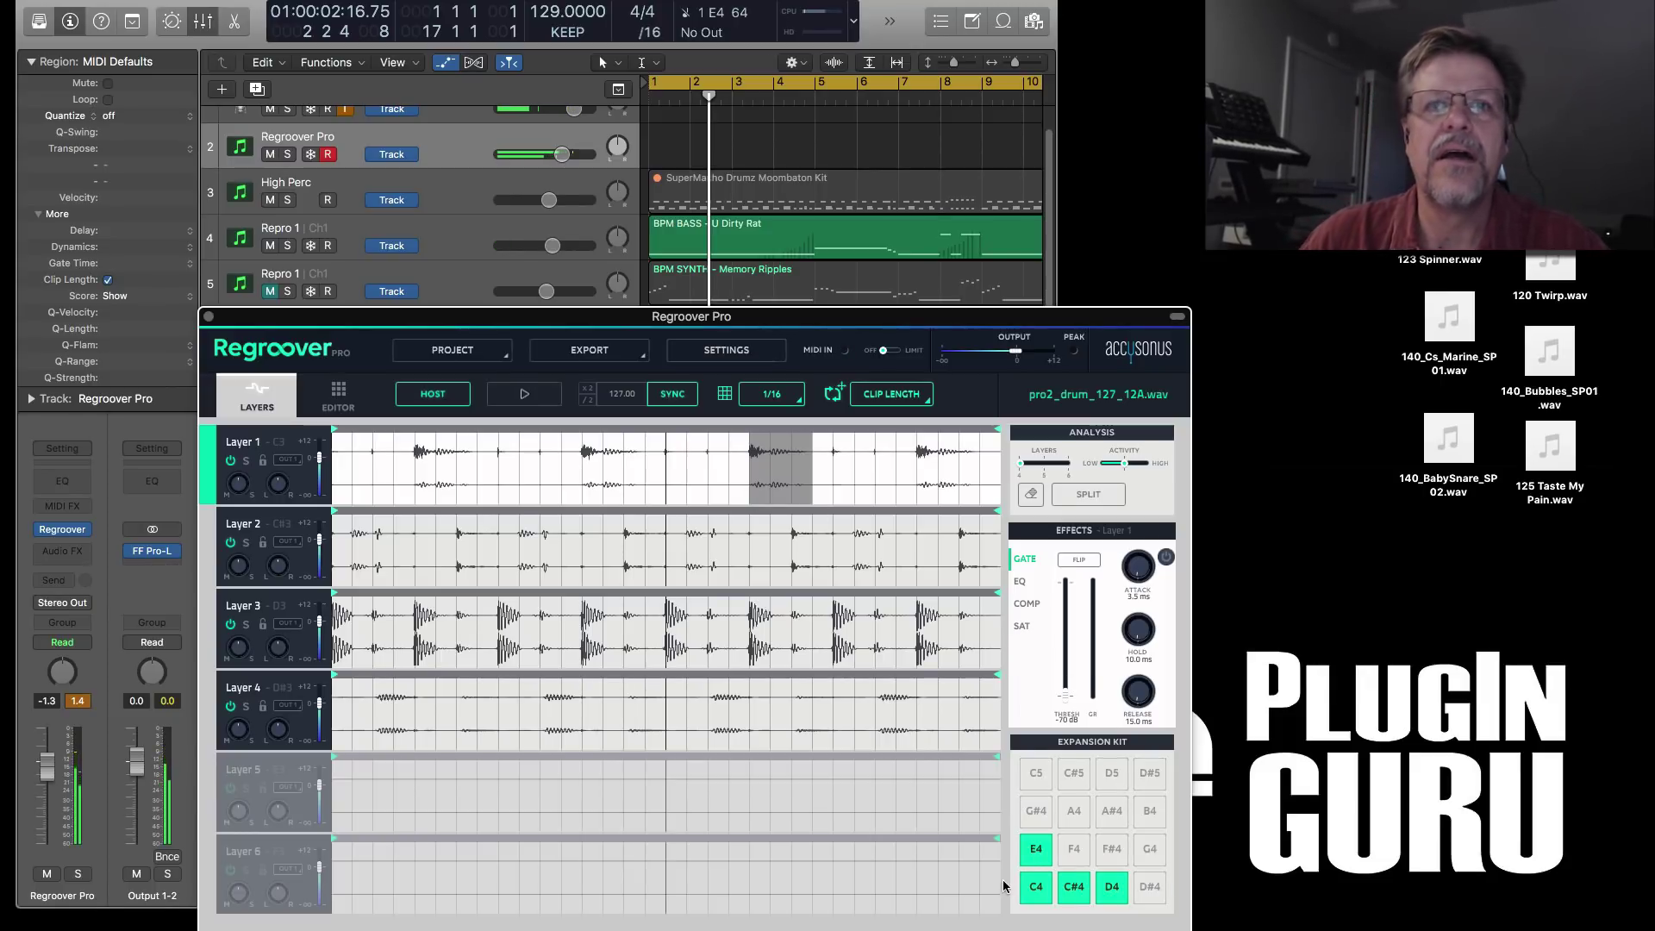
- Put a Layer 3 slice on the F4 pad, audition it, and view it in the pad editor
{"action": "left_click", "coordinate": [680, 657]}
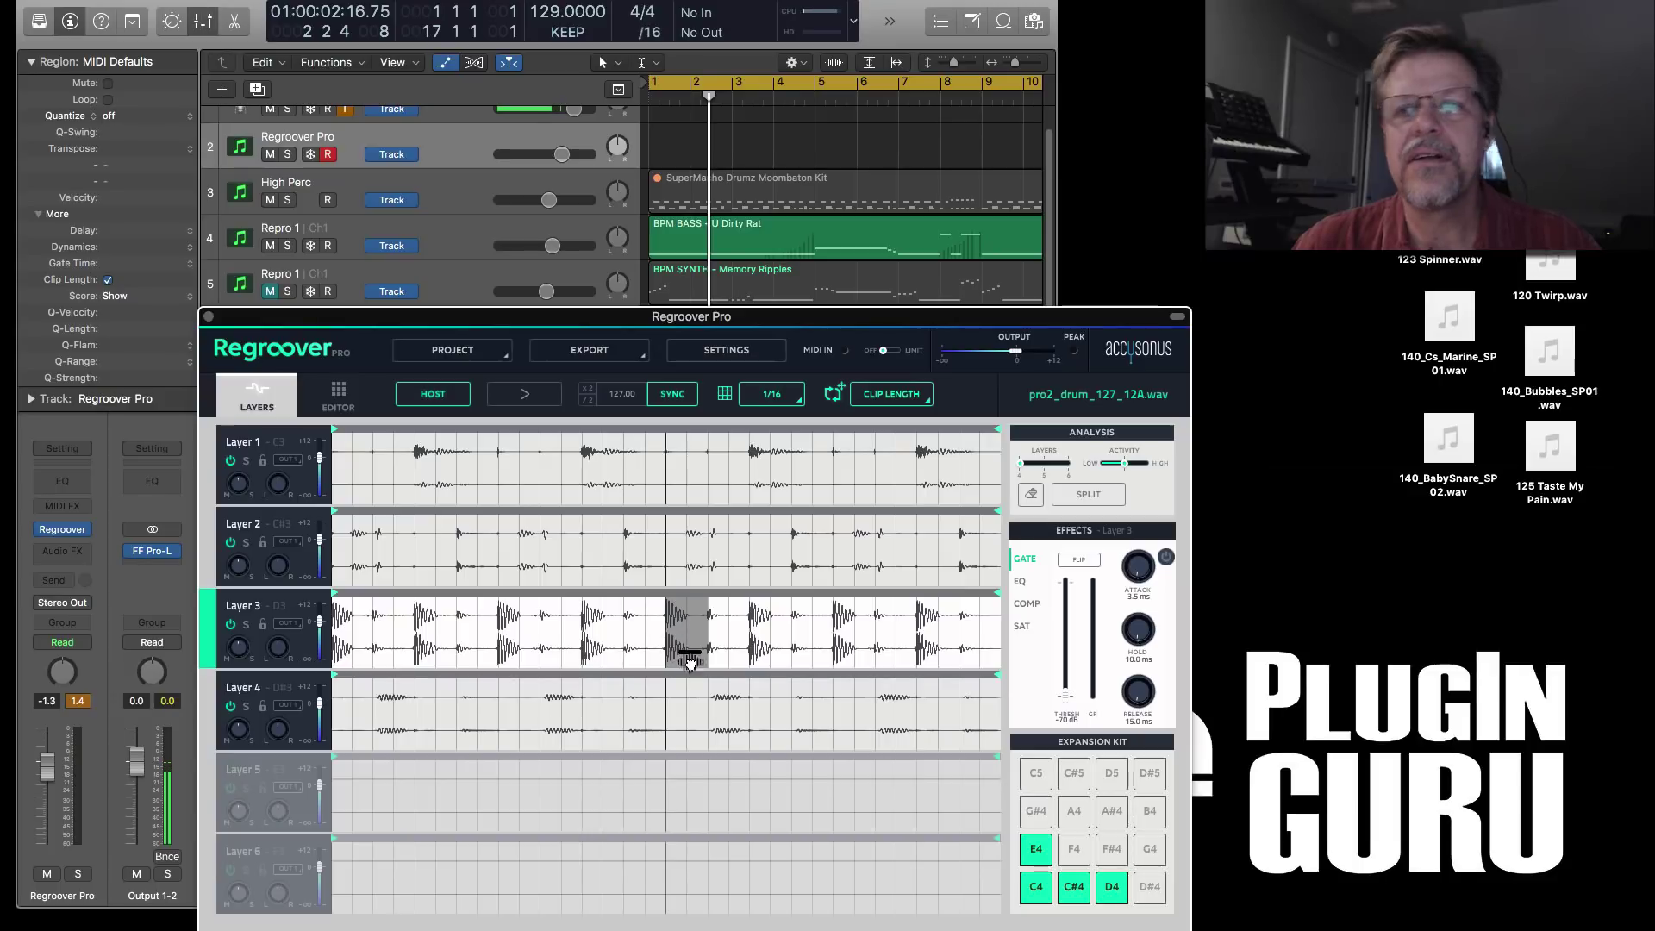
{"action": "left_click", "coordinate": [1074, 850]}
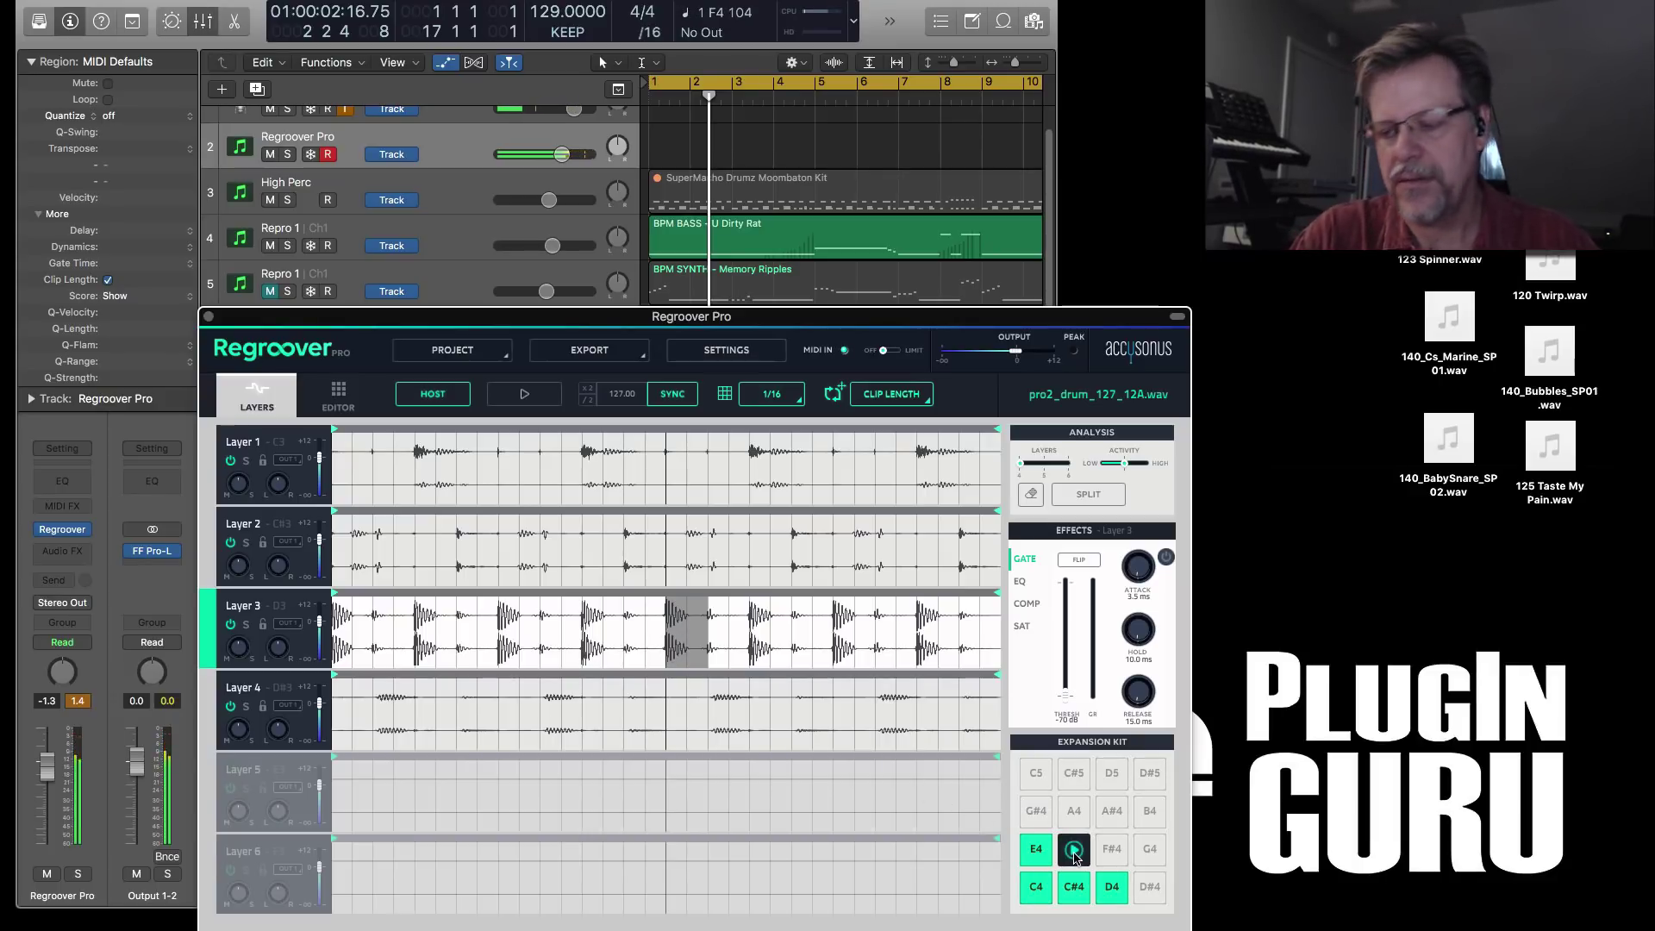
{"action": "left_click", "coordinate": [1074, 850]}
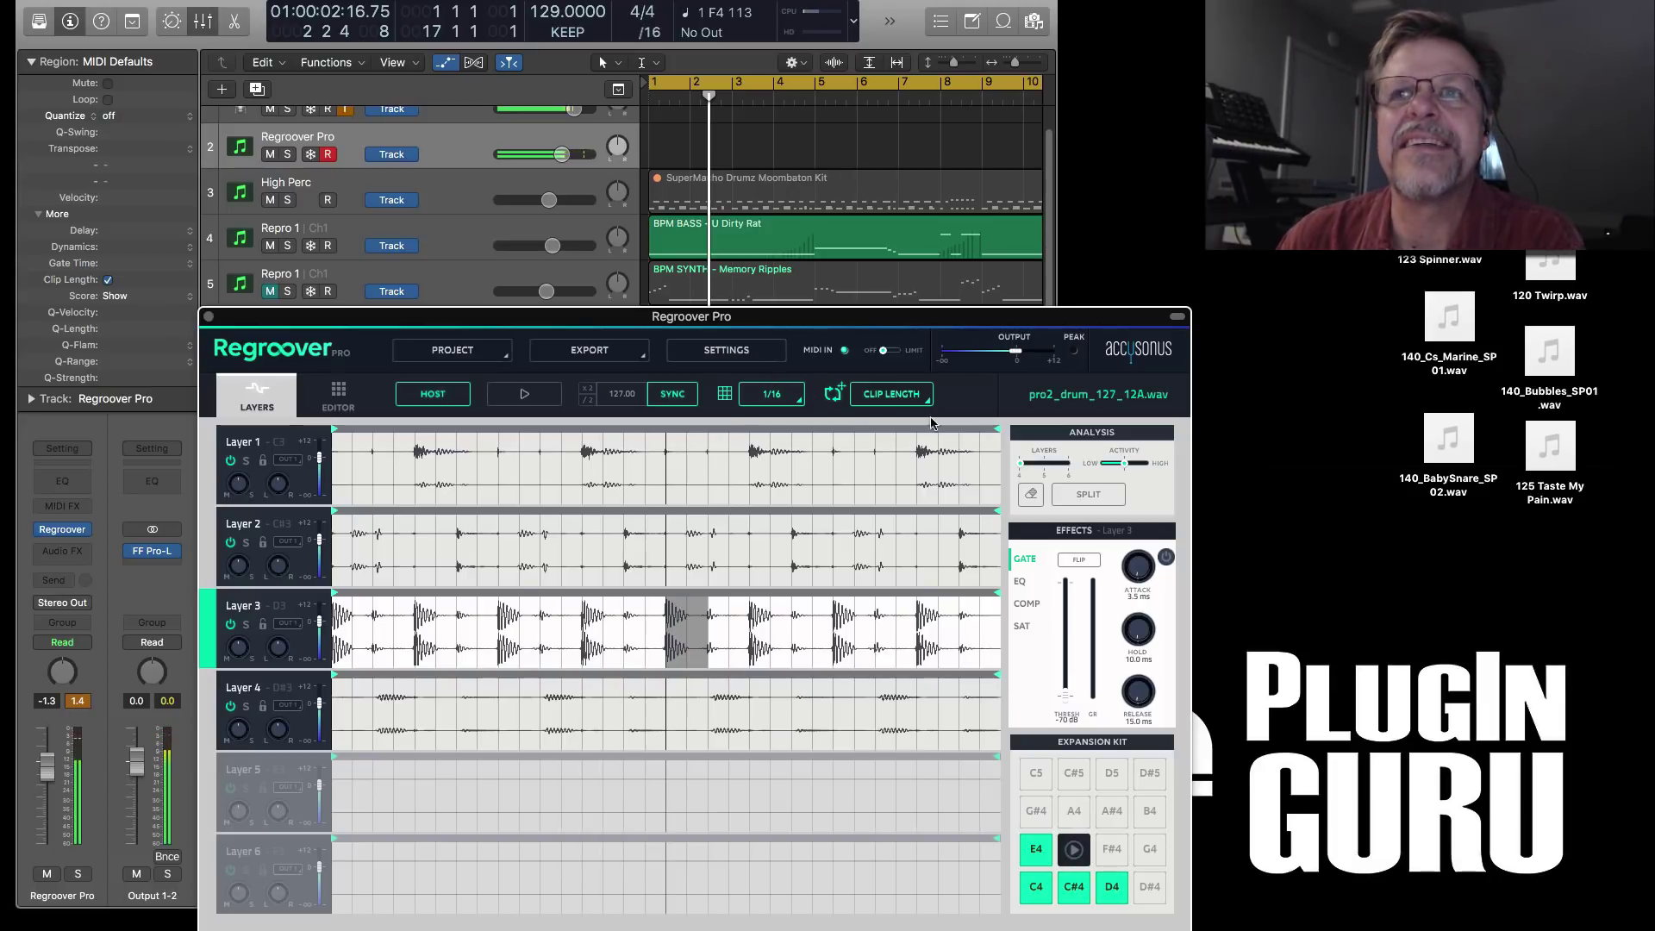
{"action": "left_click", "coordinate": [369, 400]}
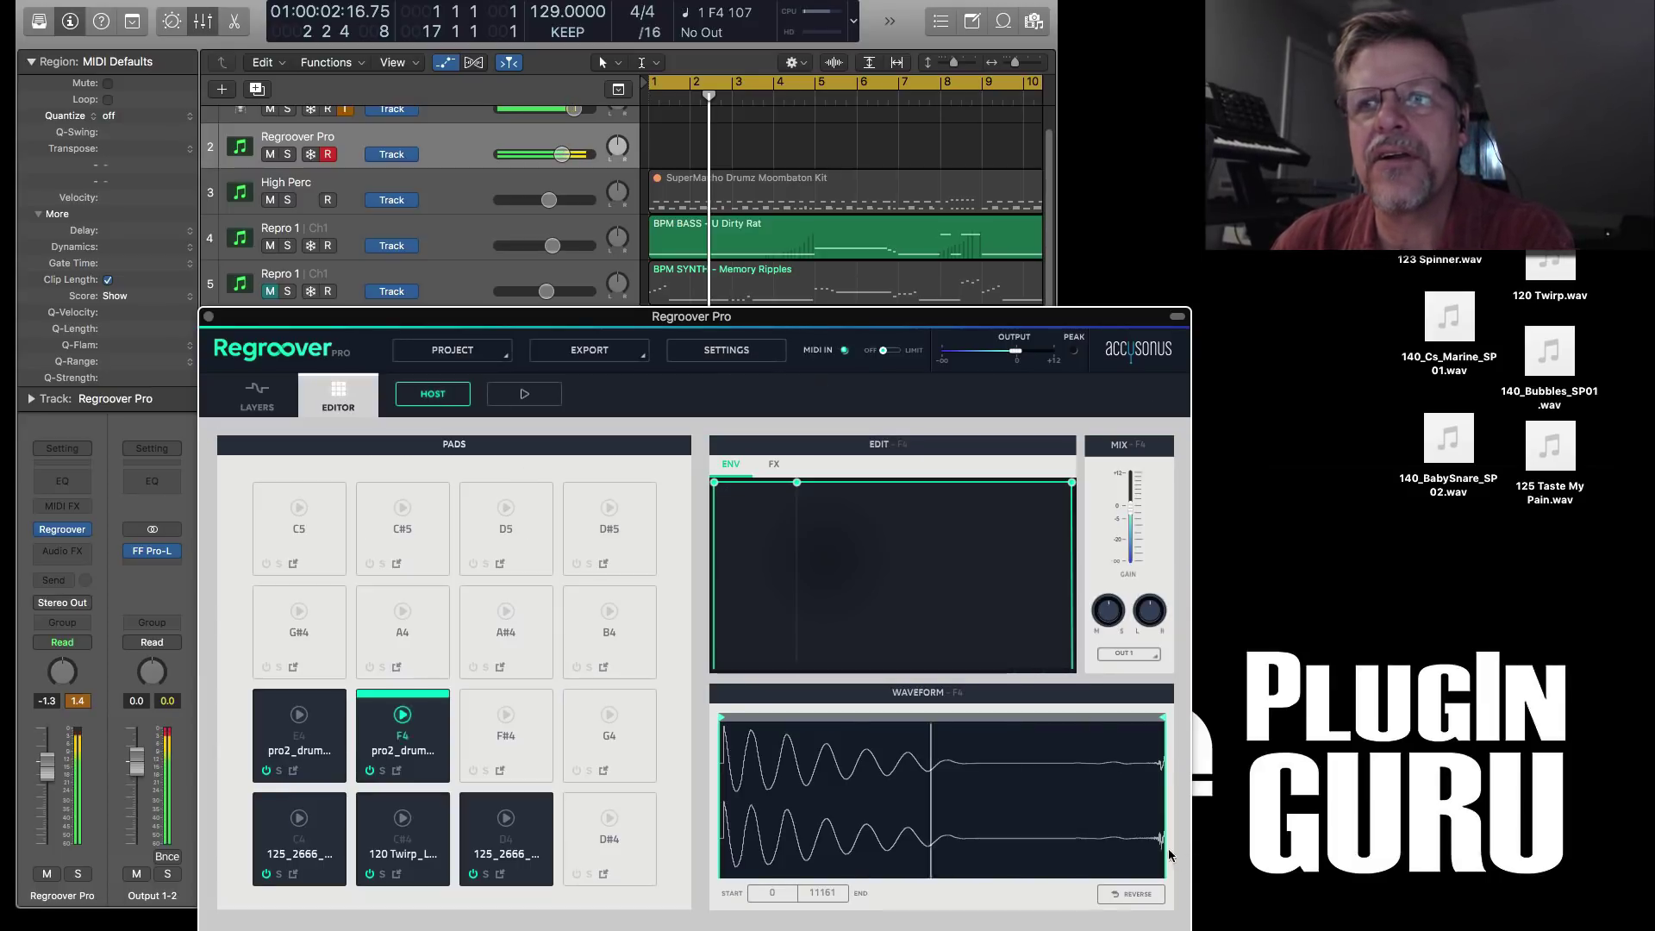
- End the F4 sample at 7428, check the export options, then drop 125 Taste My Pain.wav onto Layer 3
{"action": "left_click_drag", "start_coordinate": [1161, 717], "coordinate": [1012, 723]}
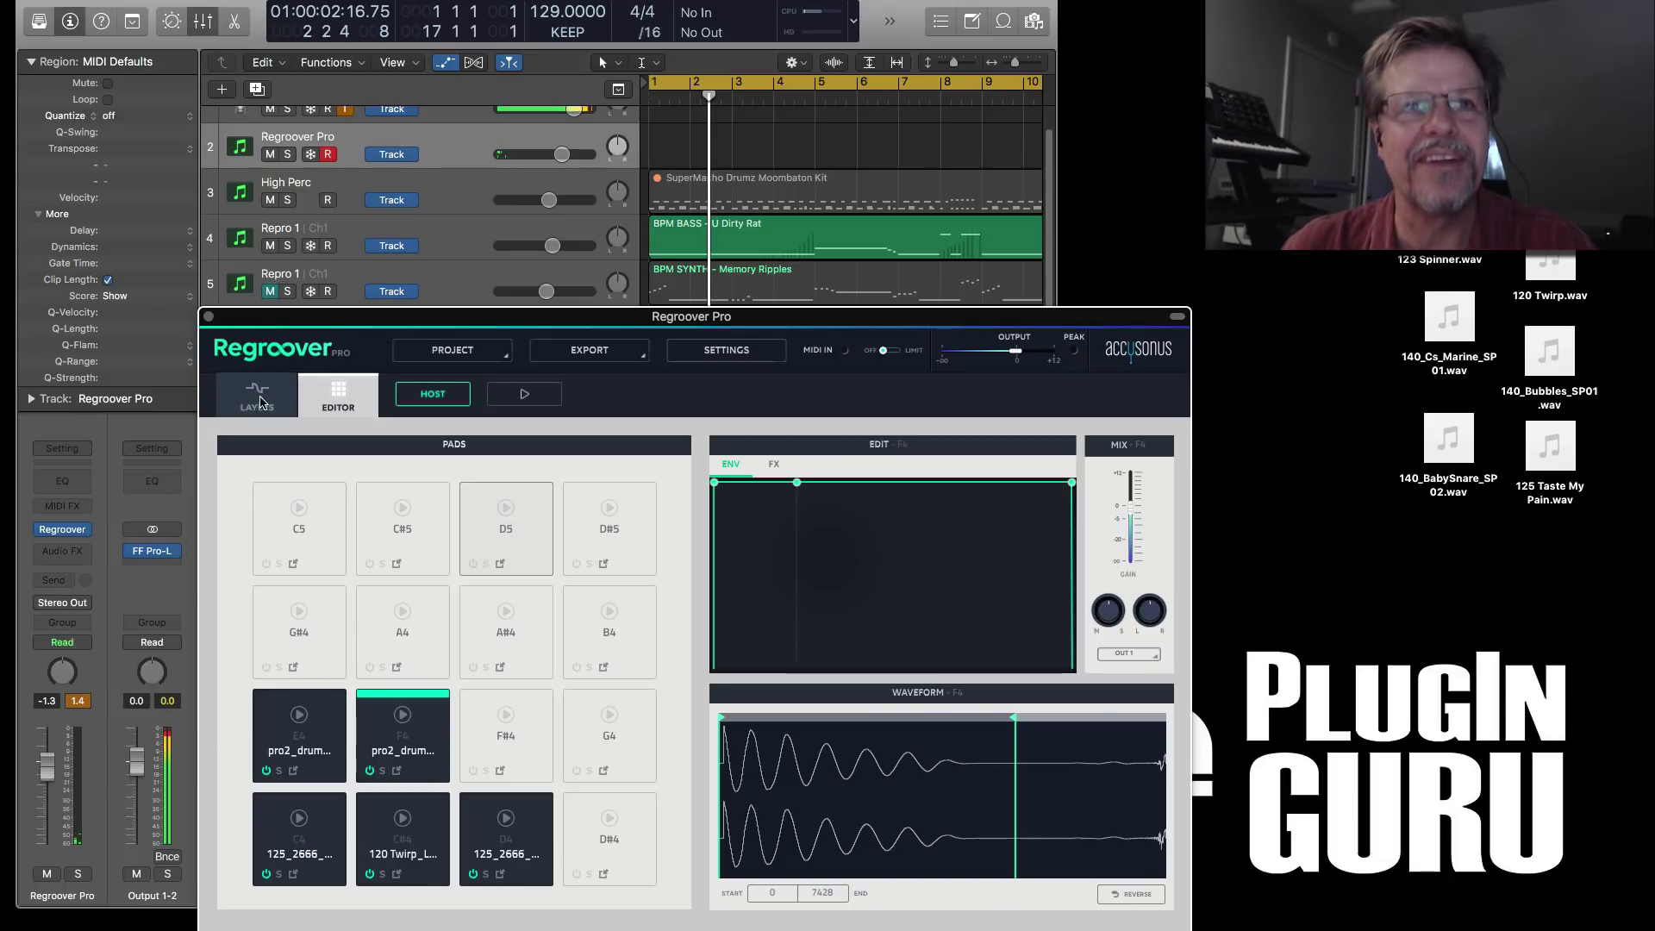
{"action": "left_click", "coordinate": [287, 411]}
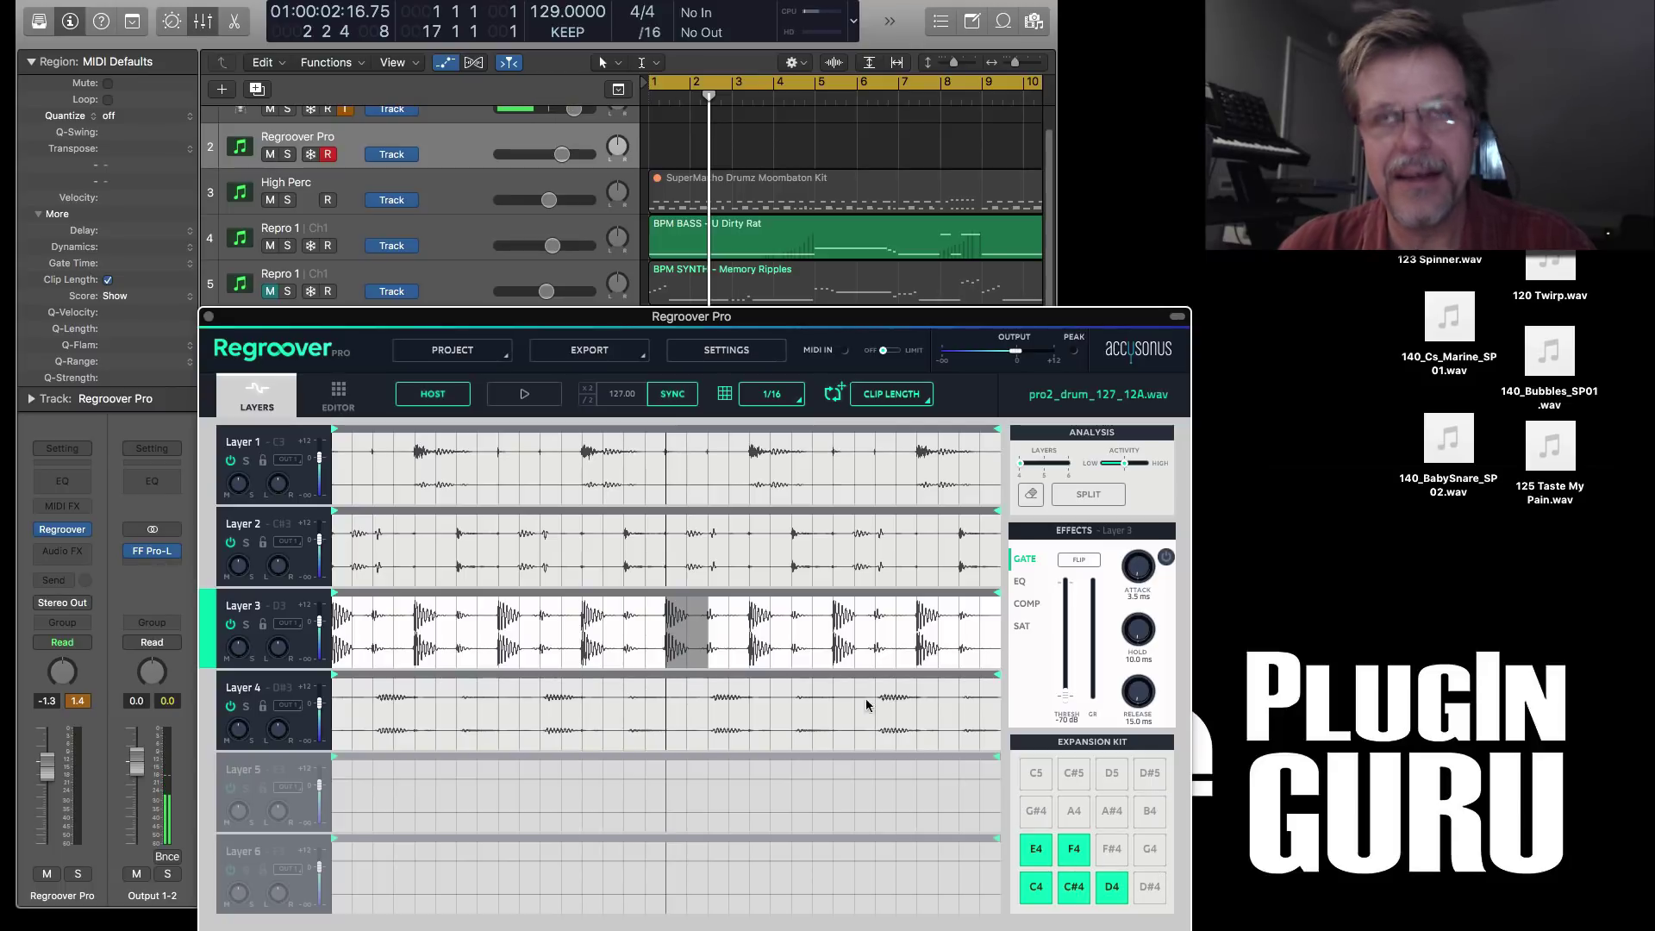
{"action": "left_click", "coordinate": [620, 349]}
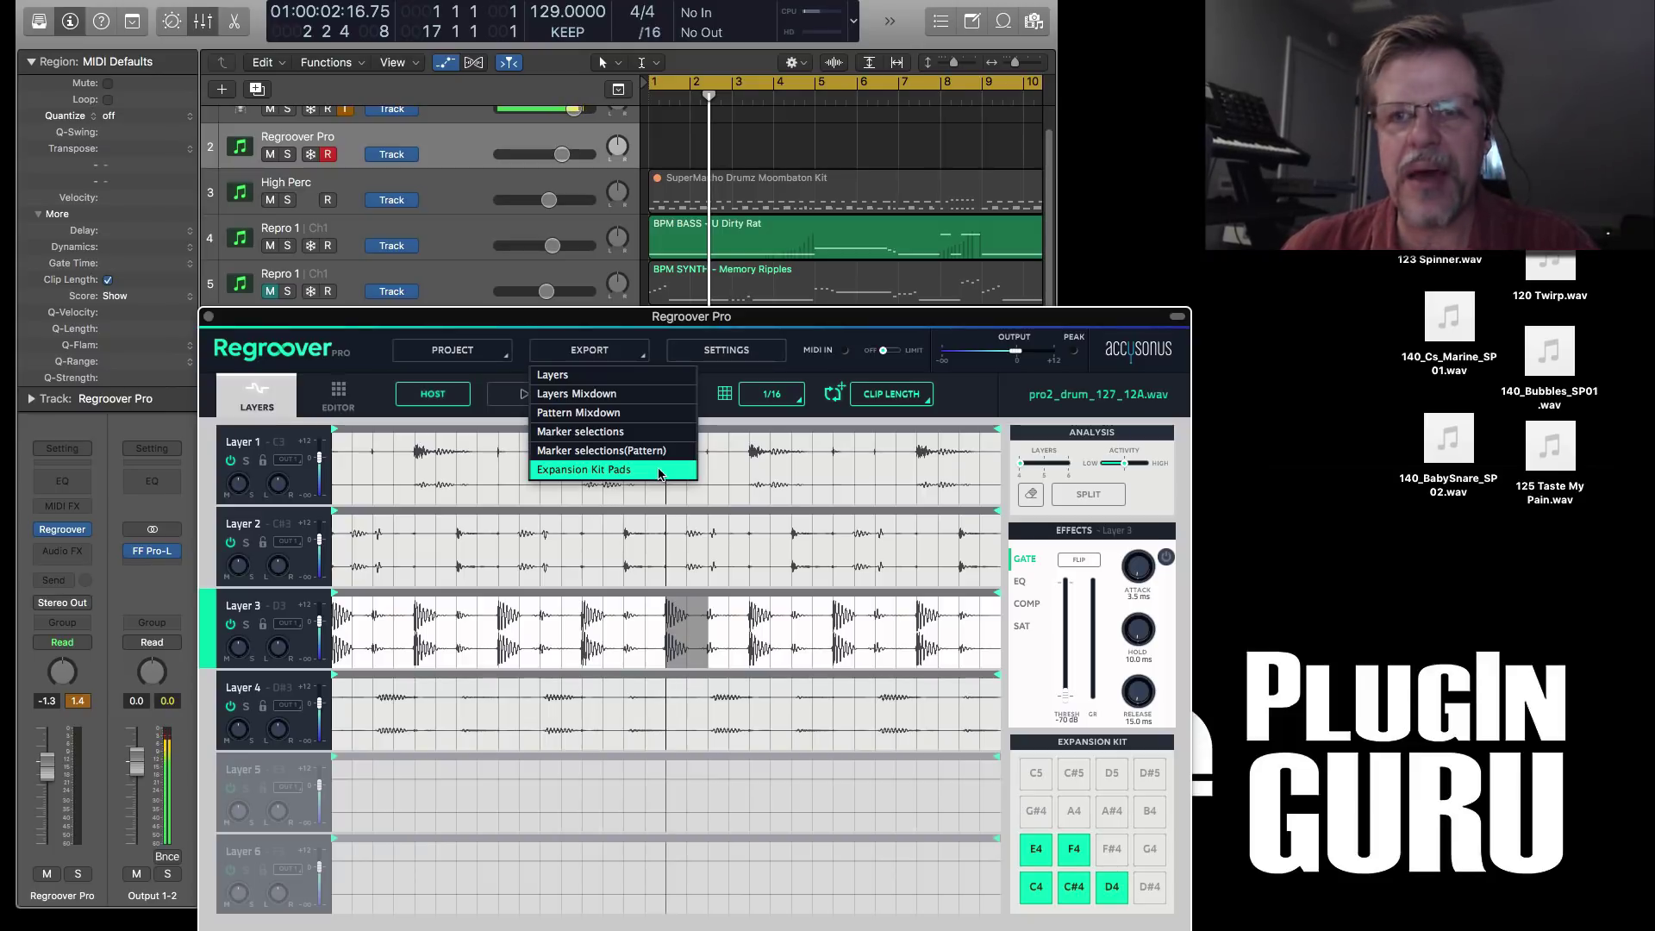
{"action": "left_click", "coordinate": [971, 396]}
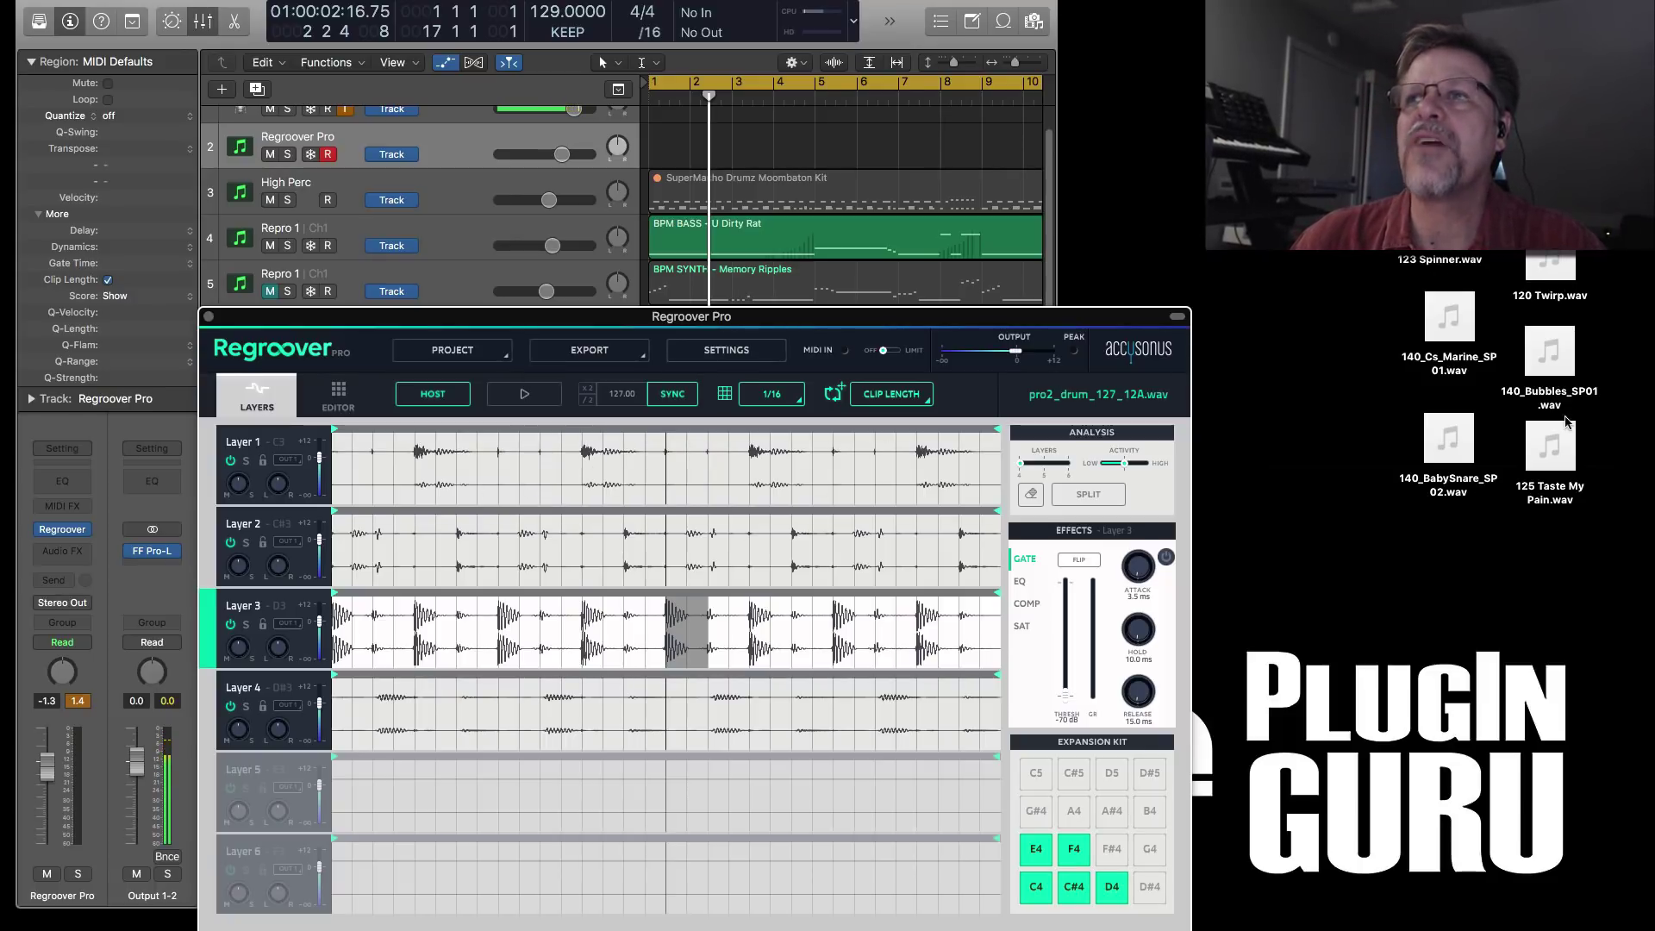
{"action": "left_click_drag", "start_coordinate": [1549, 445], "coordinate": [657, 653]}
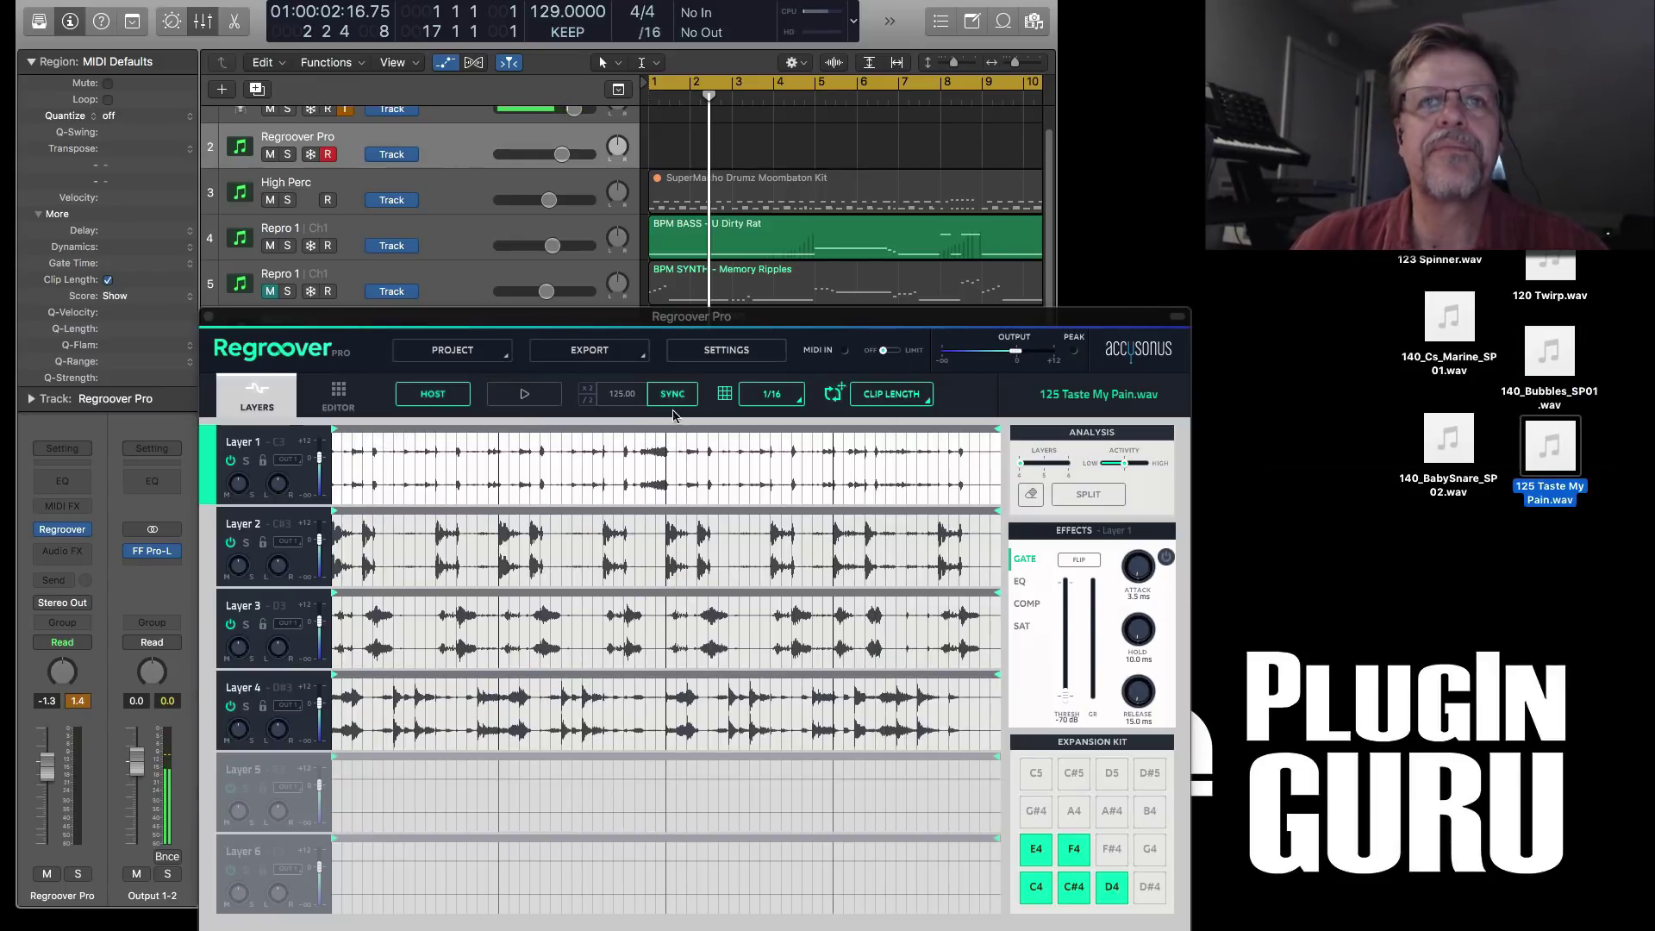
- Play the loop with the Regroover Pro channel at -4.9 dB, selecting Layers 4, 3 and 2
{"action": "left_click", "coordinate": [626, 313]}
{"action": "key", "text": "space"}
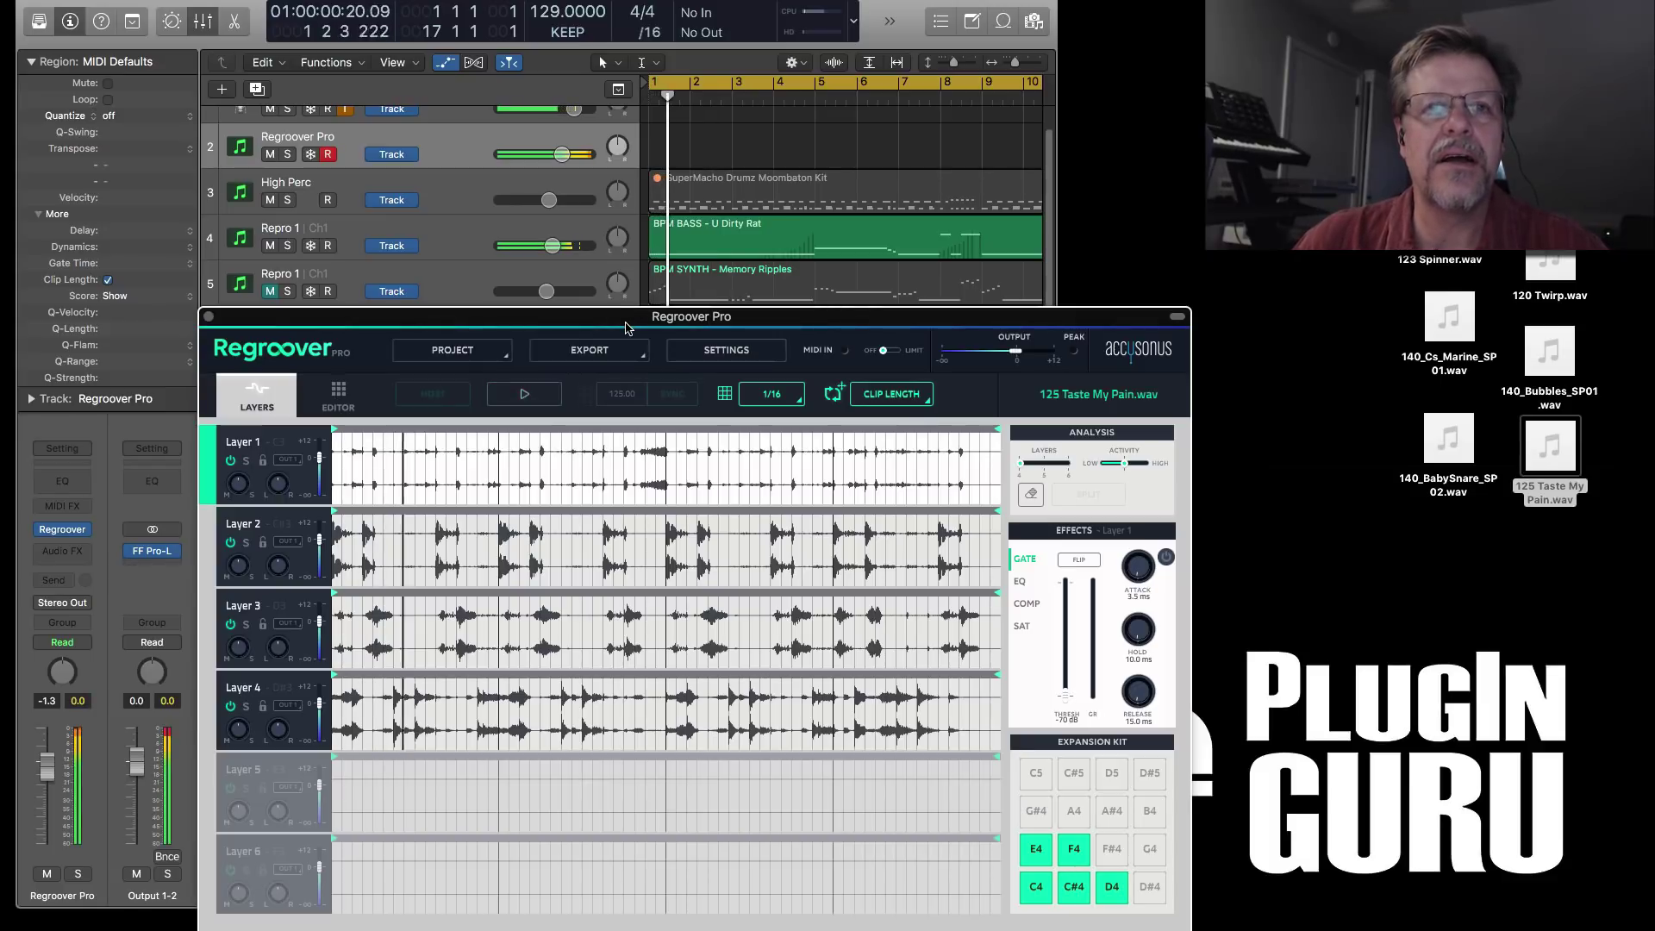
{"action": "left_click_drag", "start_coordinate": [48, 766], "coordinate": [79, 767]}
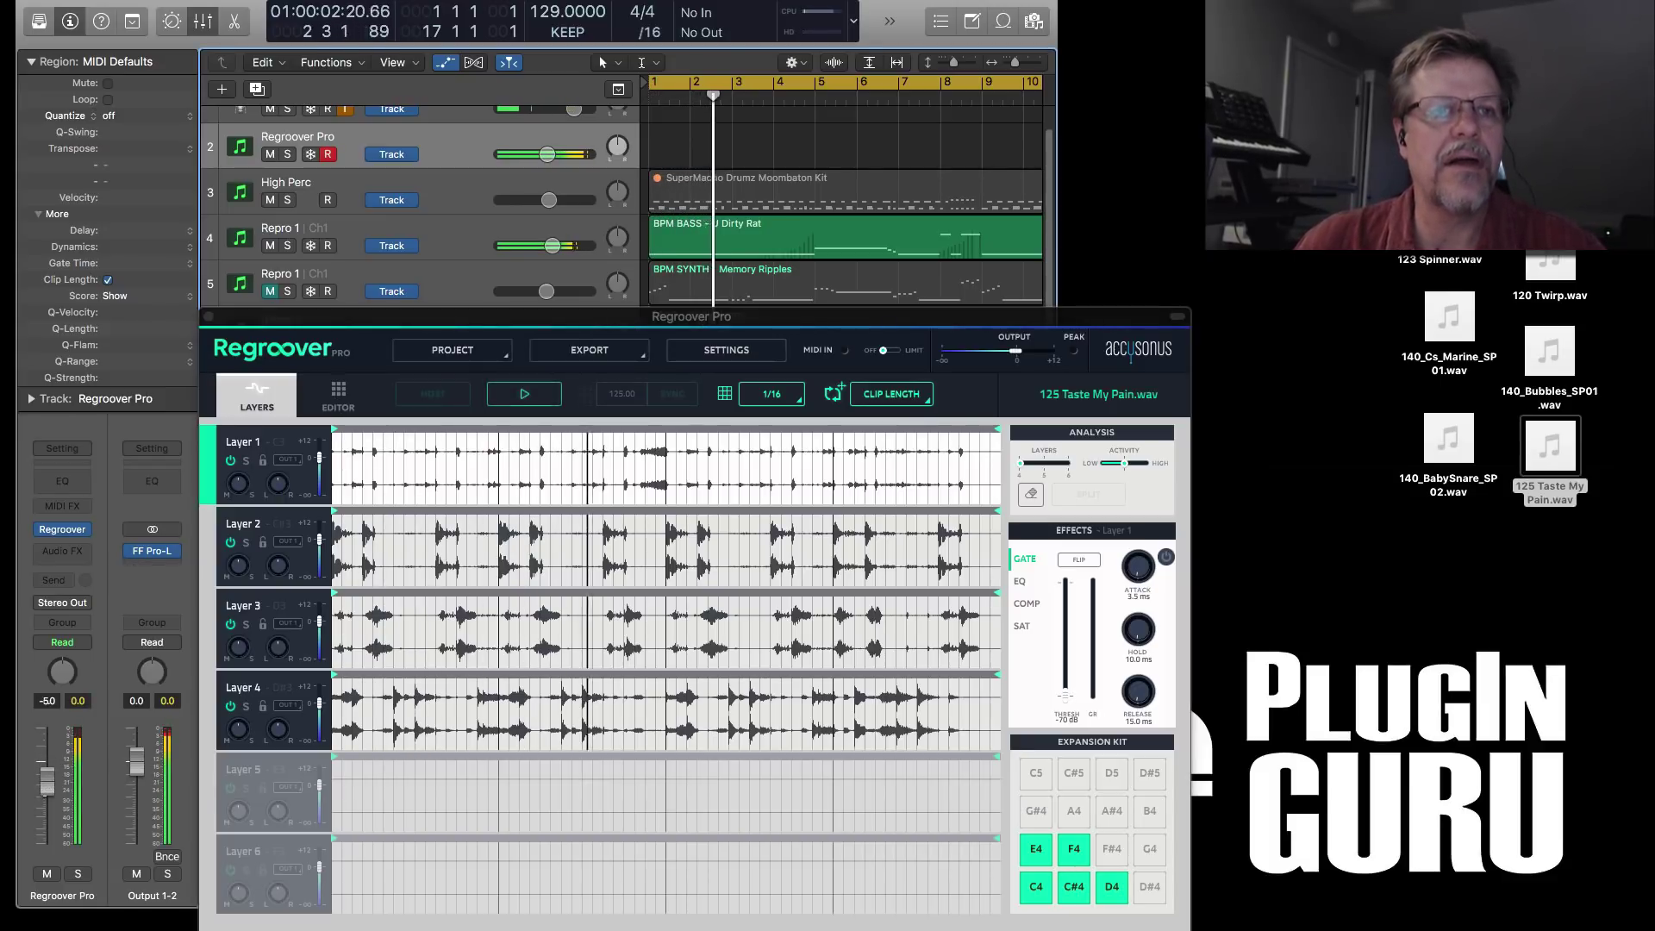
{"action": "left_click", "coordinate": [238, 709]}
{"action": "left_click", "coordinate": [238, 622]}
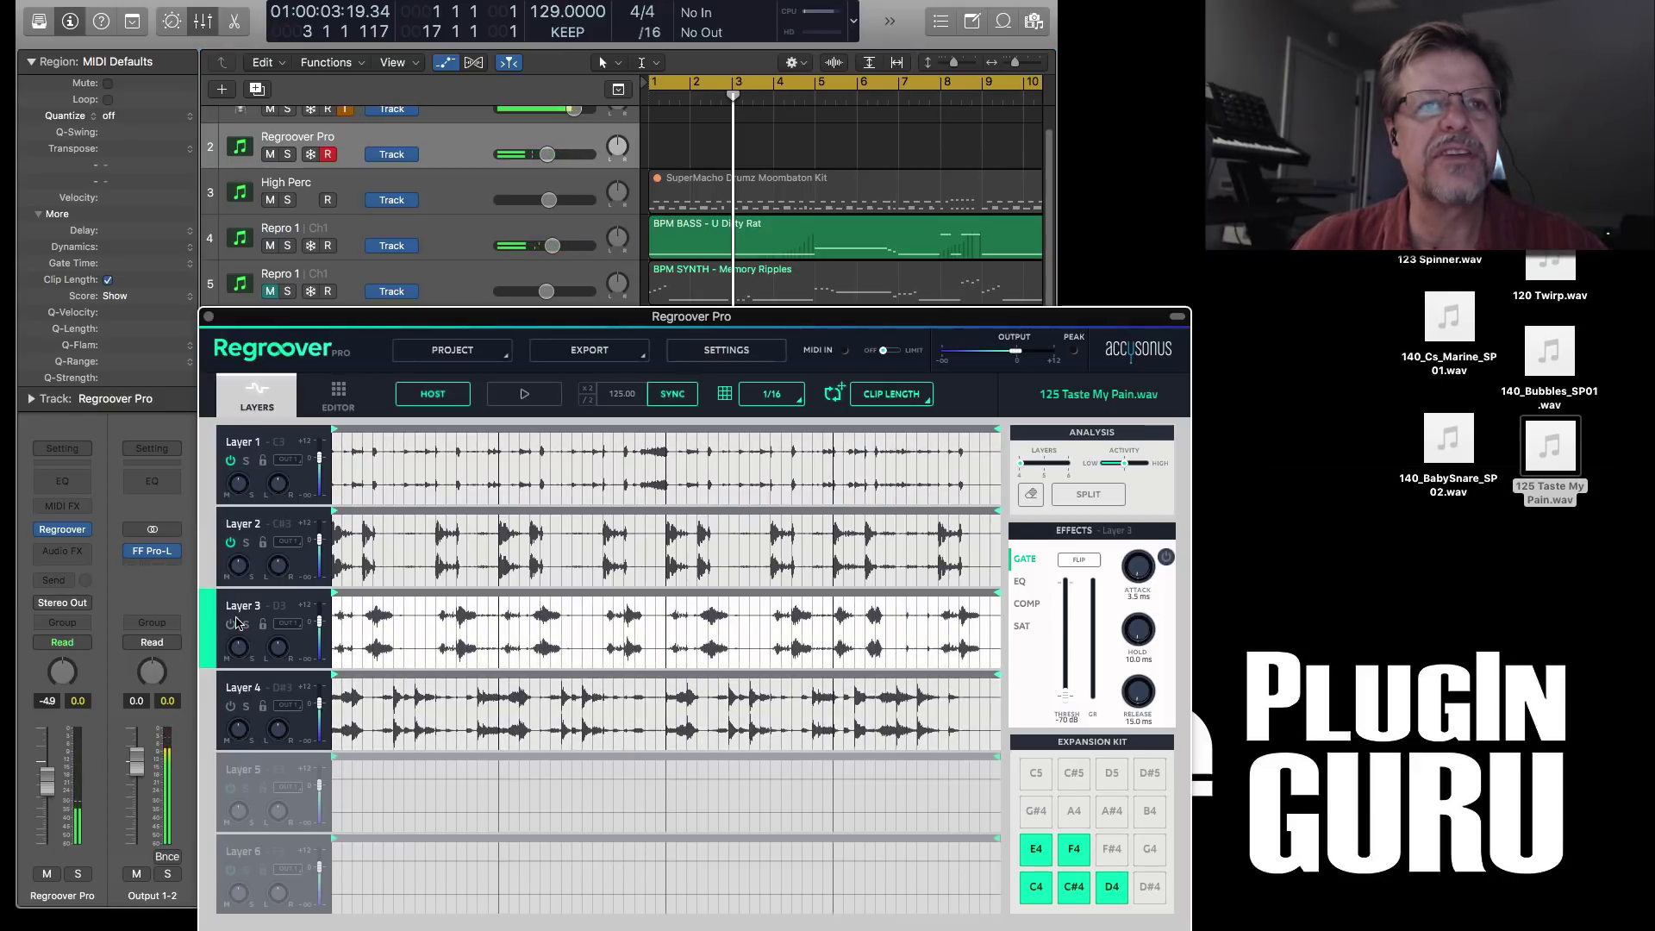
{"action": "left_click", "coordinate": [230, 547]}
- Restart playback, mute the bass track, and toggle layer outputs to hear Layers 1–4 individually
{"action": "key", "text": "space"}
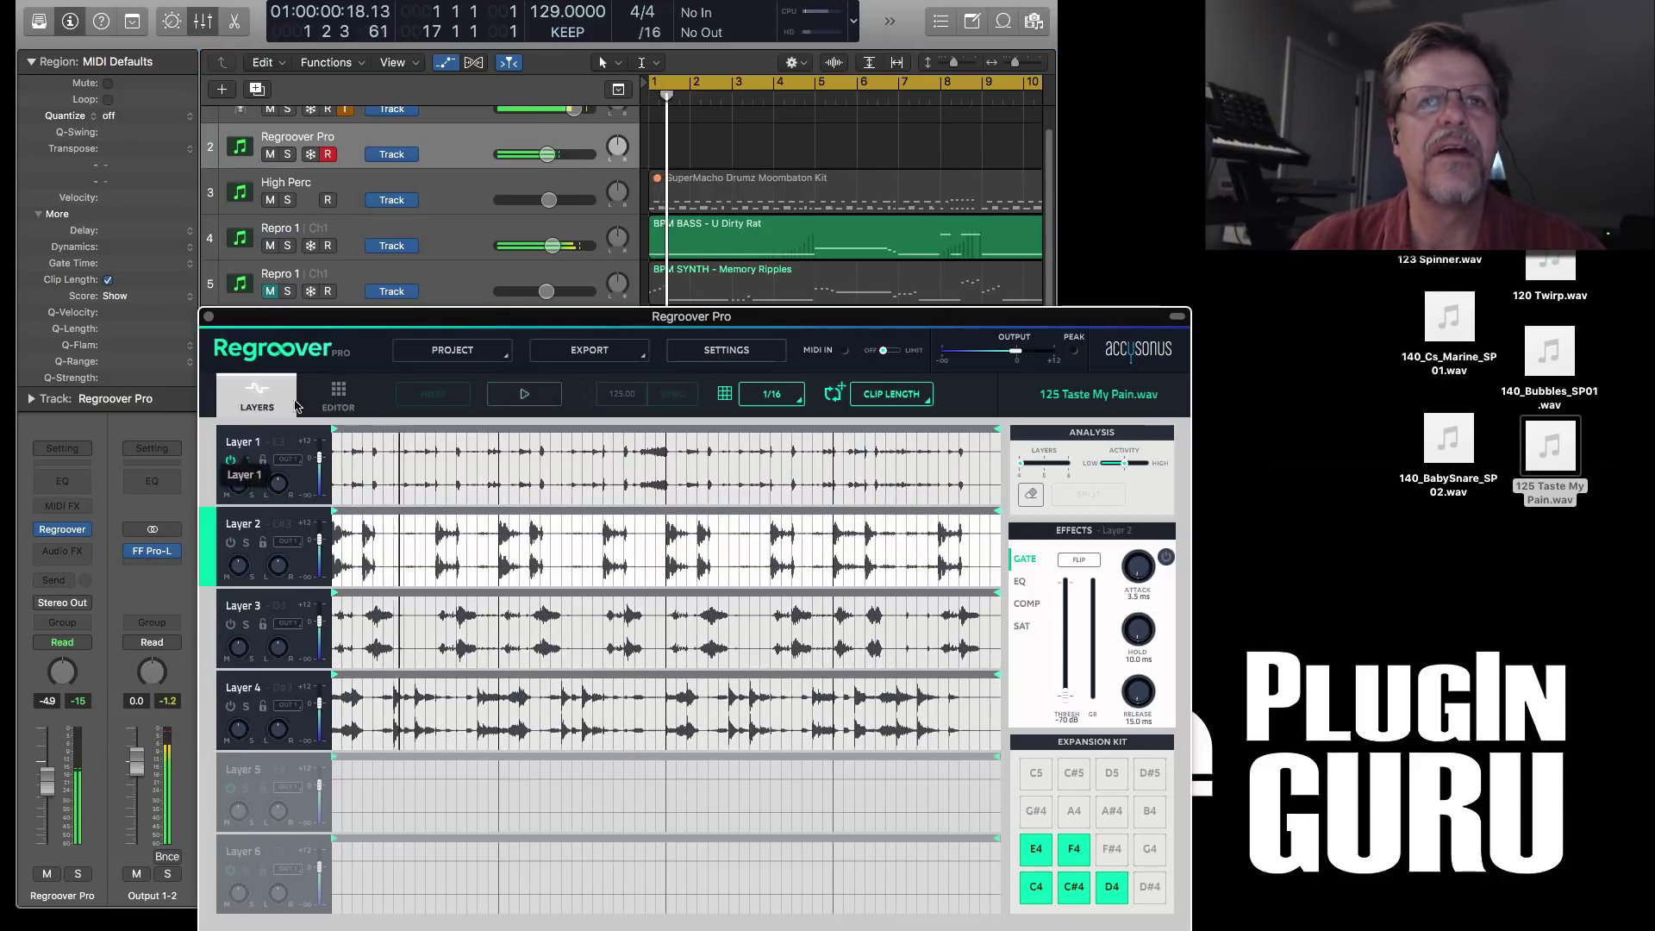
{"action": "left_click", "coordinate": [270, 246]}
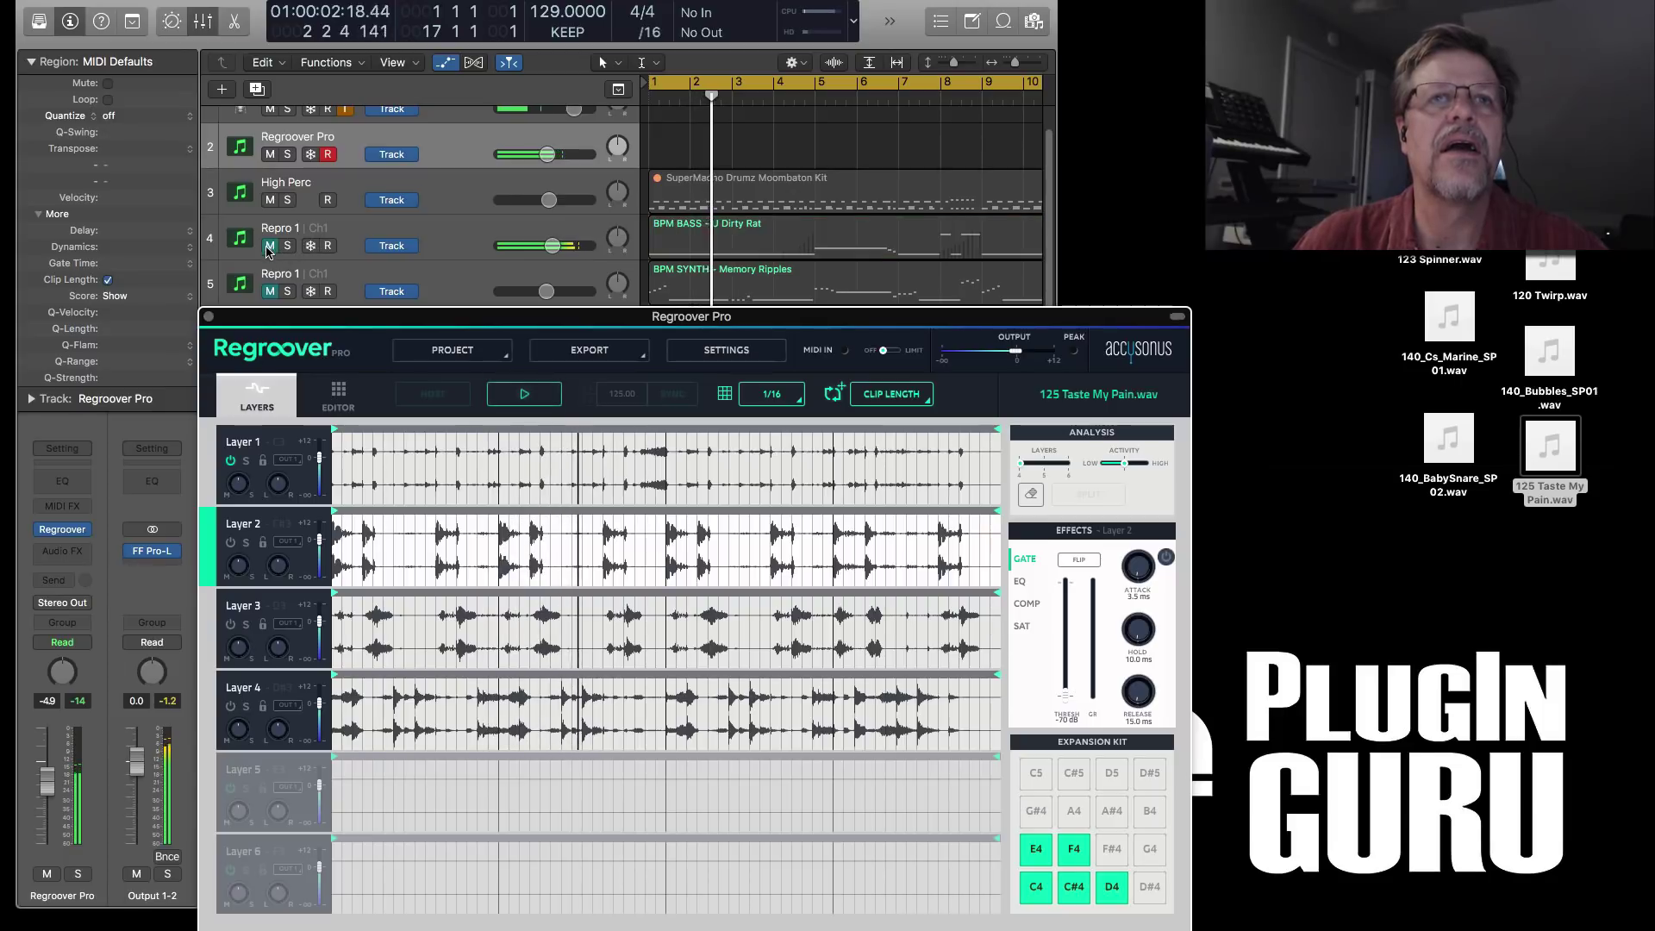
{"action": "left_click", "coordinate": [228, 542]}
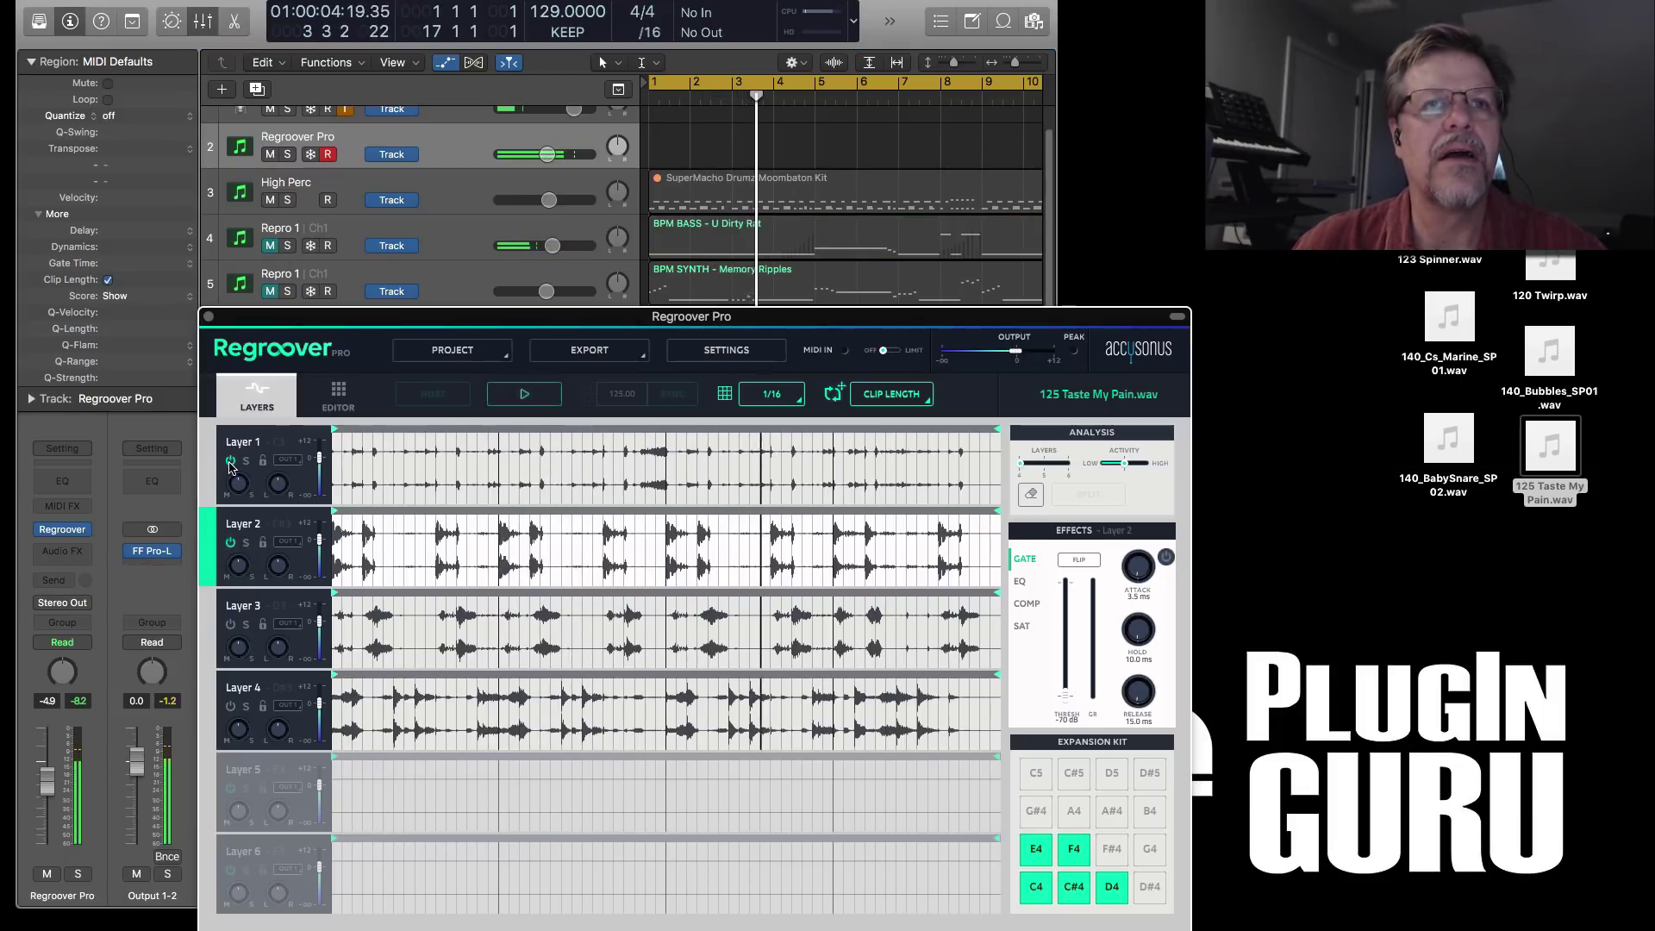
{"action": "left_click", "coordinate": [230, 624]}
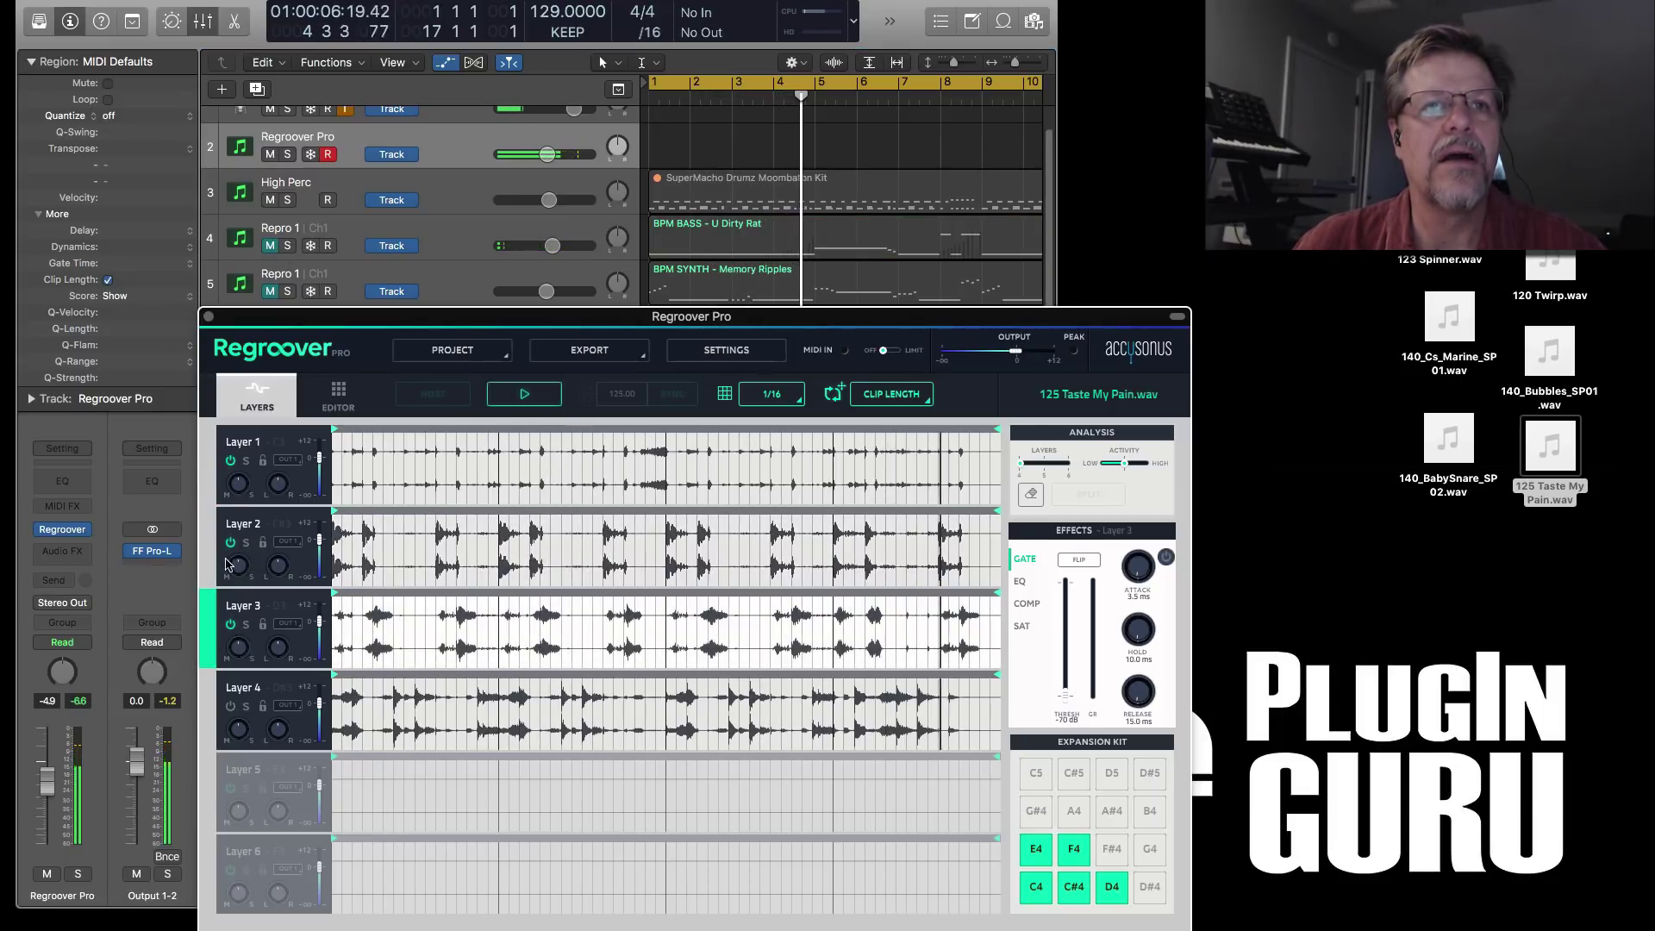
{"action": "left_click", "coordinate": [230, 542]}
{"action": "left_click", "coordinate": [231, 460]}
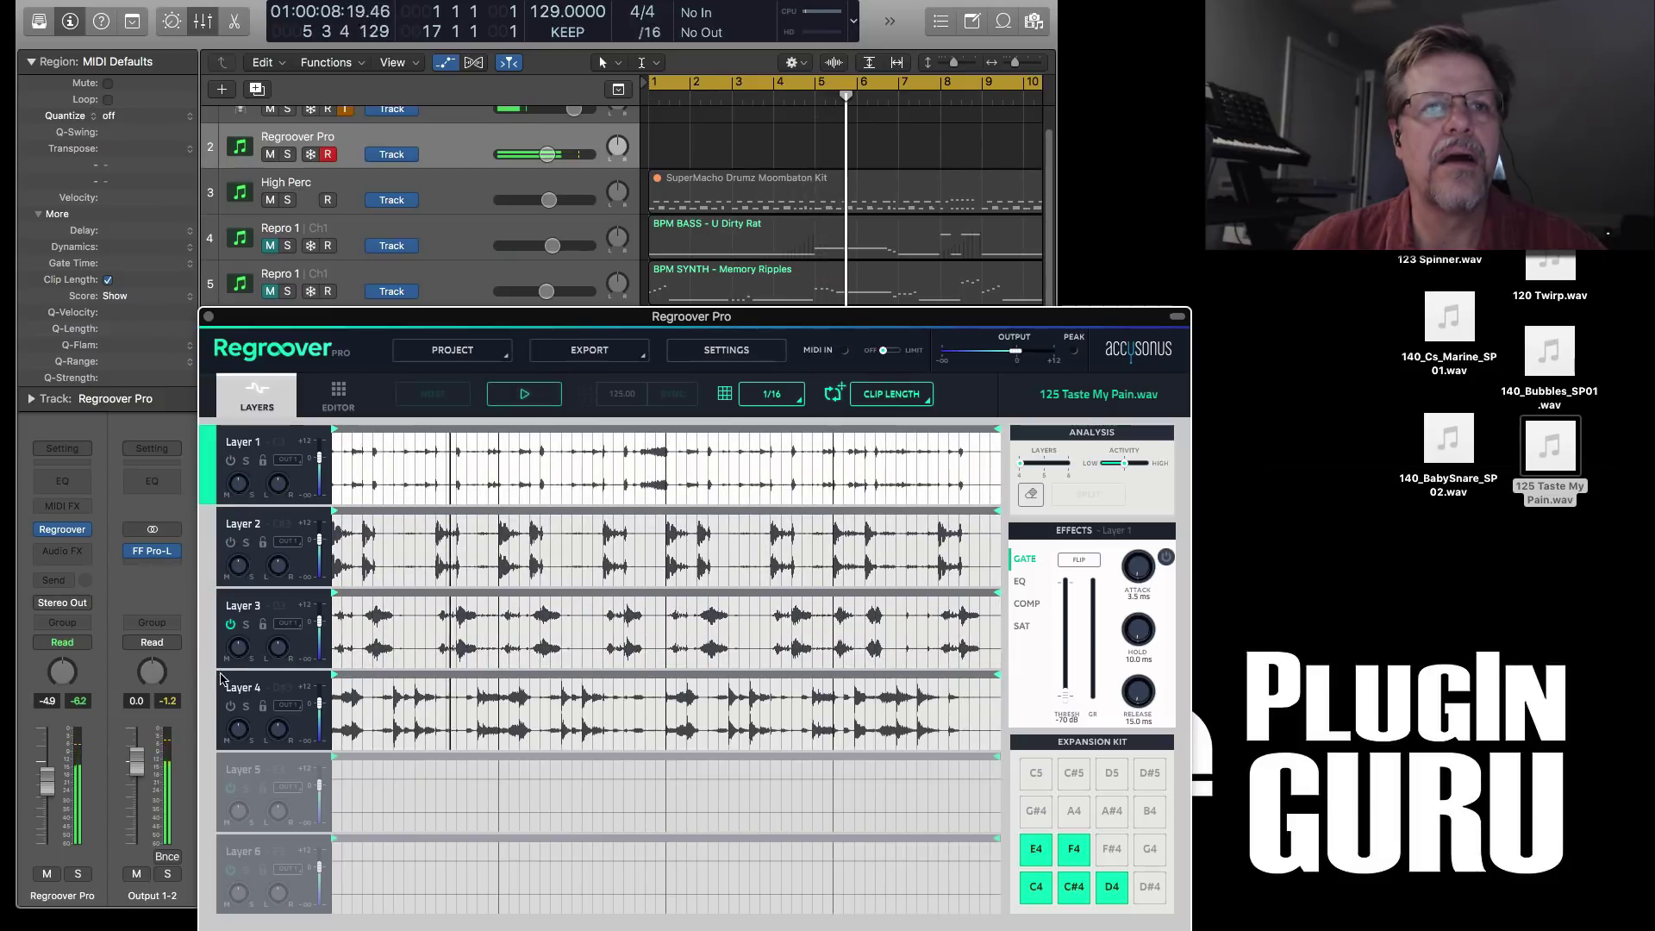
{"action": "left_click", "coordinate": [230, 706]}
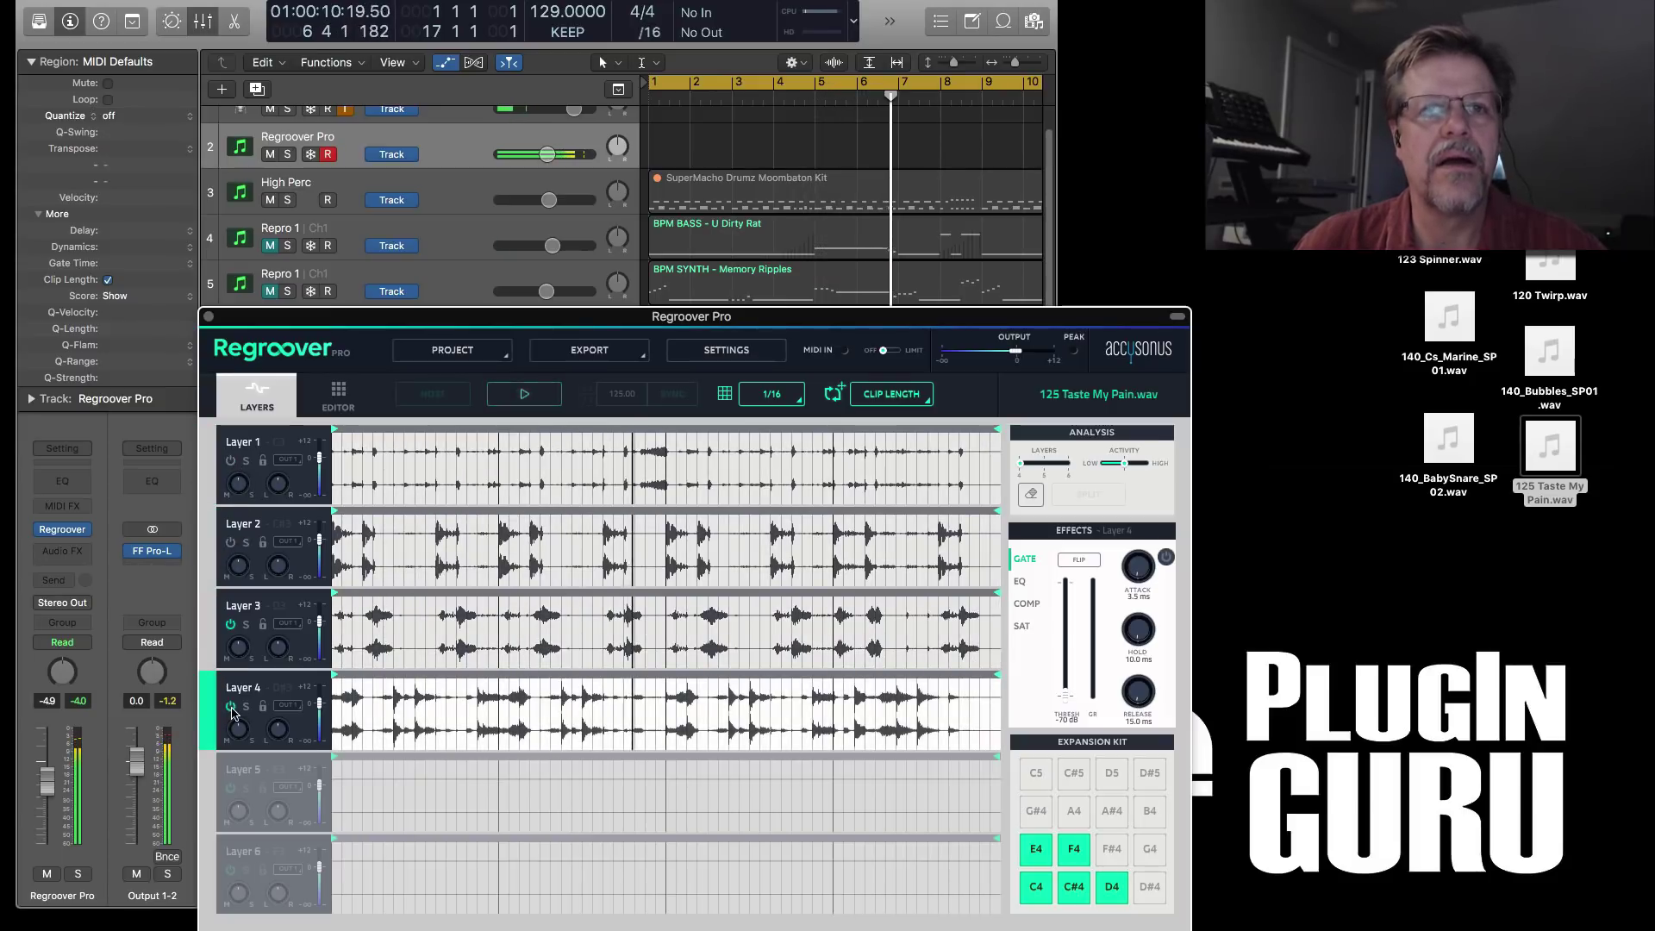
- Unmute the BPM BASS track and the SuperMacho Drumz Moombaton Kit region, then resume playback
{"action": "left_click", "coordinate": [233, 626]}
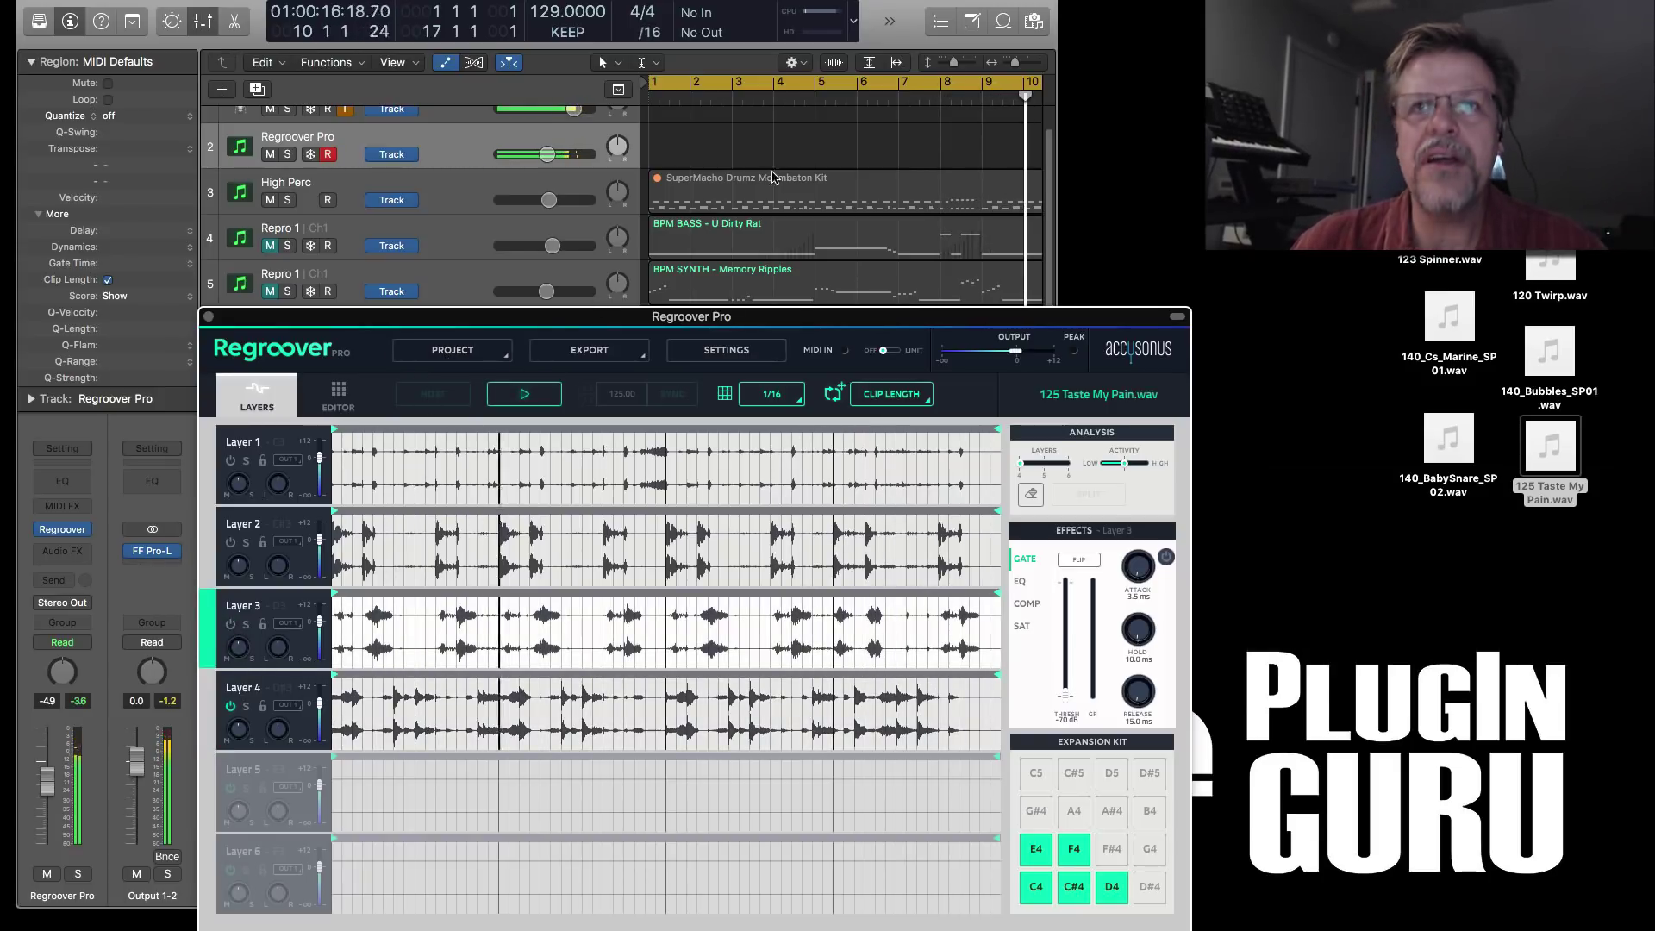
{"action": "left_click", "coordinate": [721, 222]}
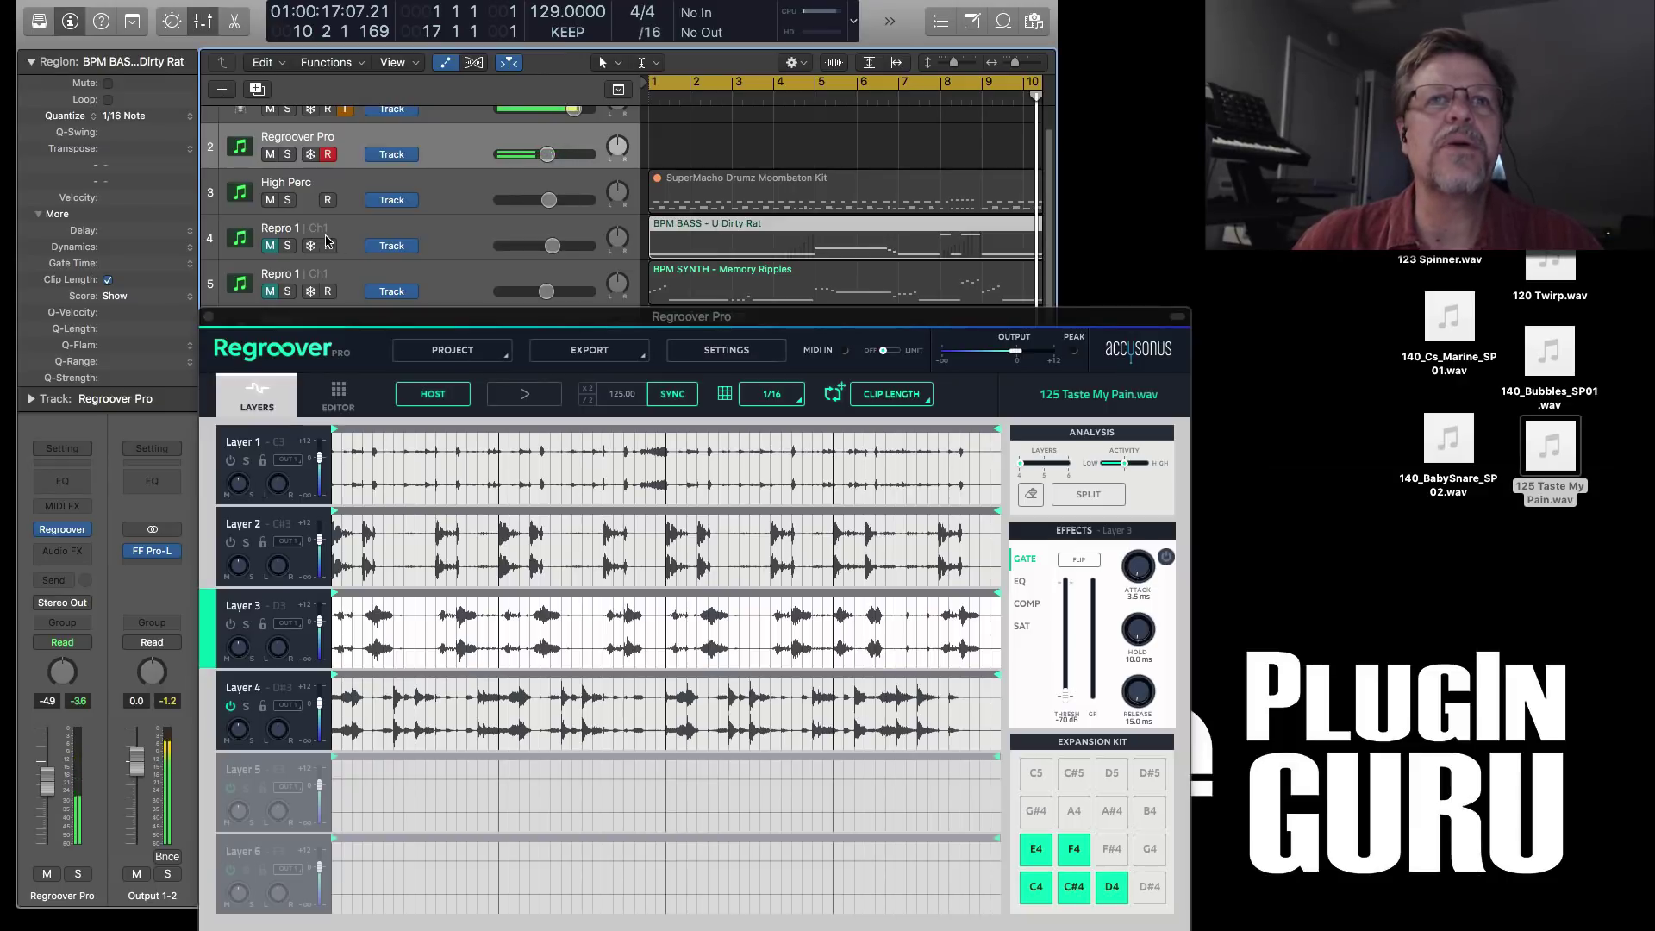
{"action": "left_click", "coordinate": [267, 247]}
{"action": "left_click", "coordinate": [722, 192]}
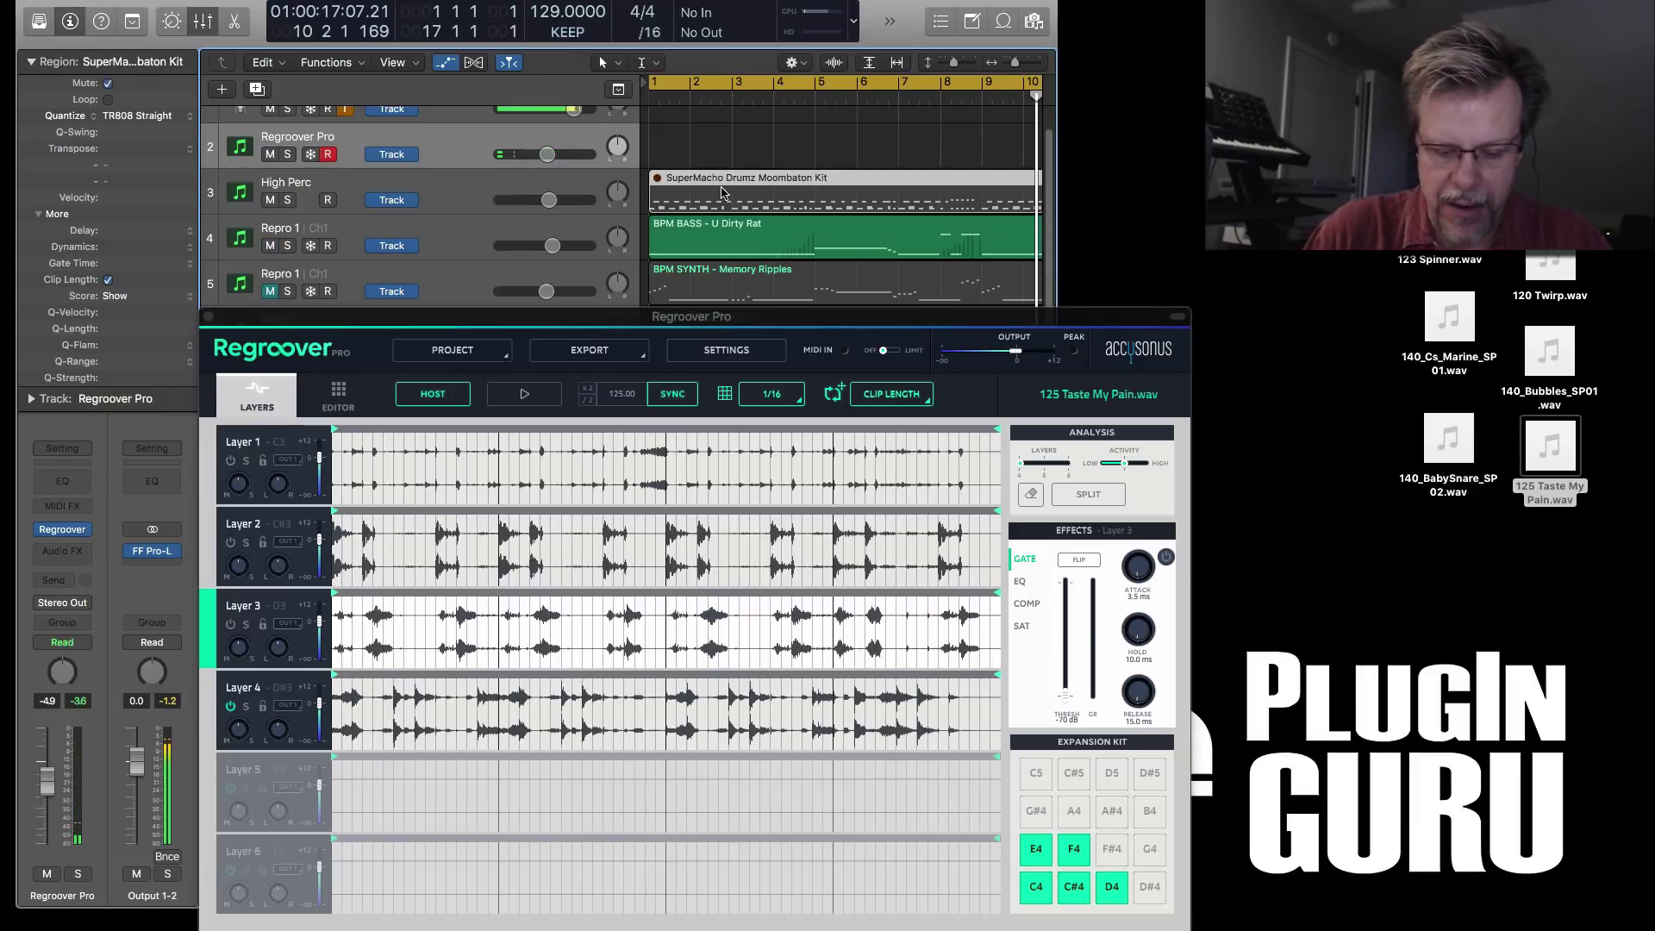
{"action": "key", "text": "m"}
{"action": "key", "text": "space"}
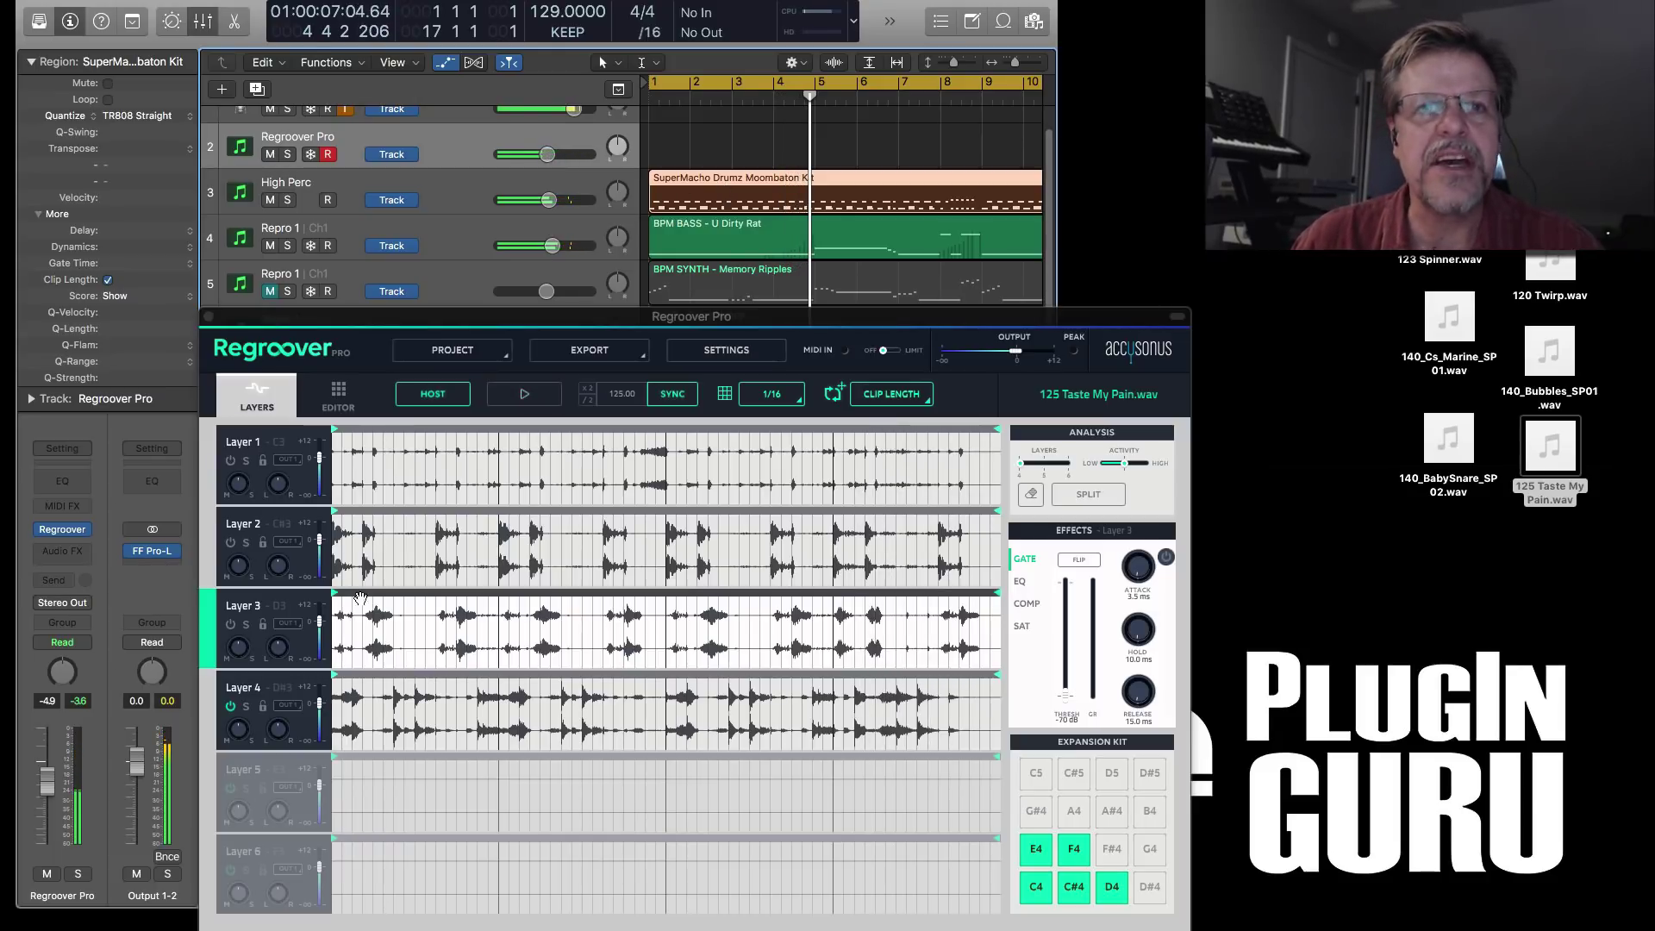
- Enable the EQ on Layer 4 and lower a band's gain
{"action": "left_click", "coordinate": [395, 711]}
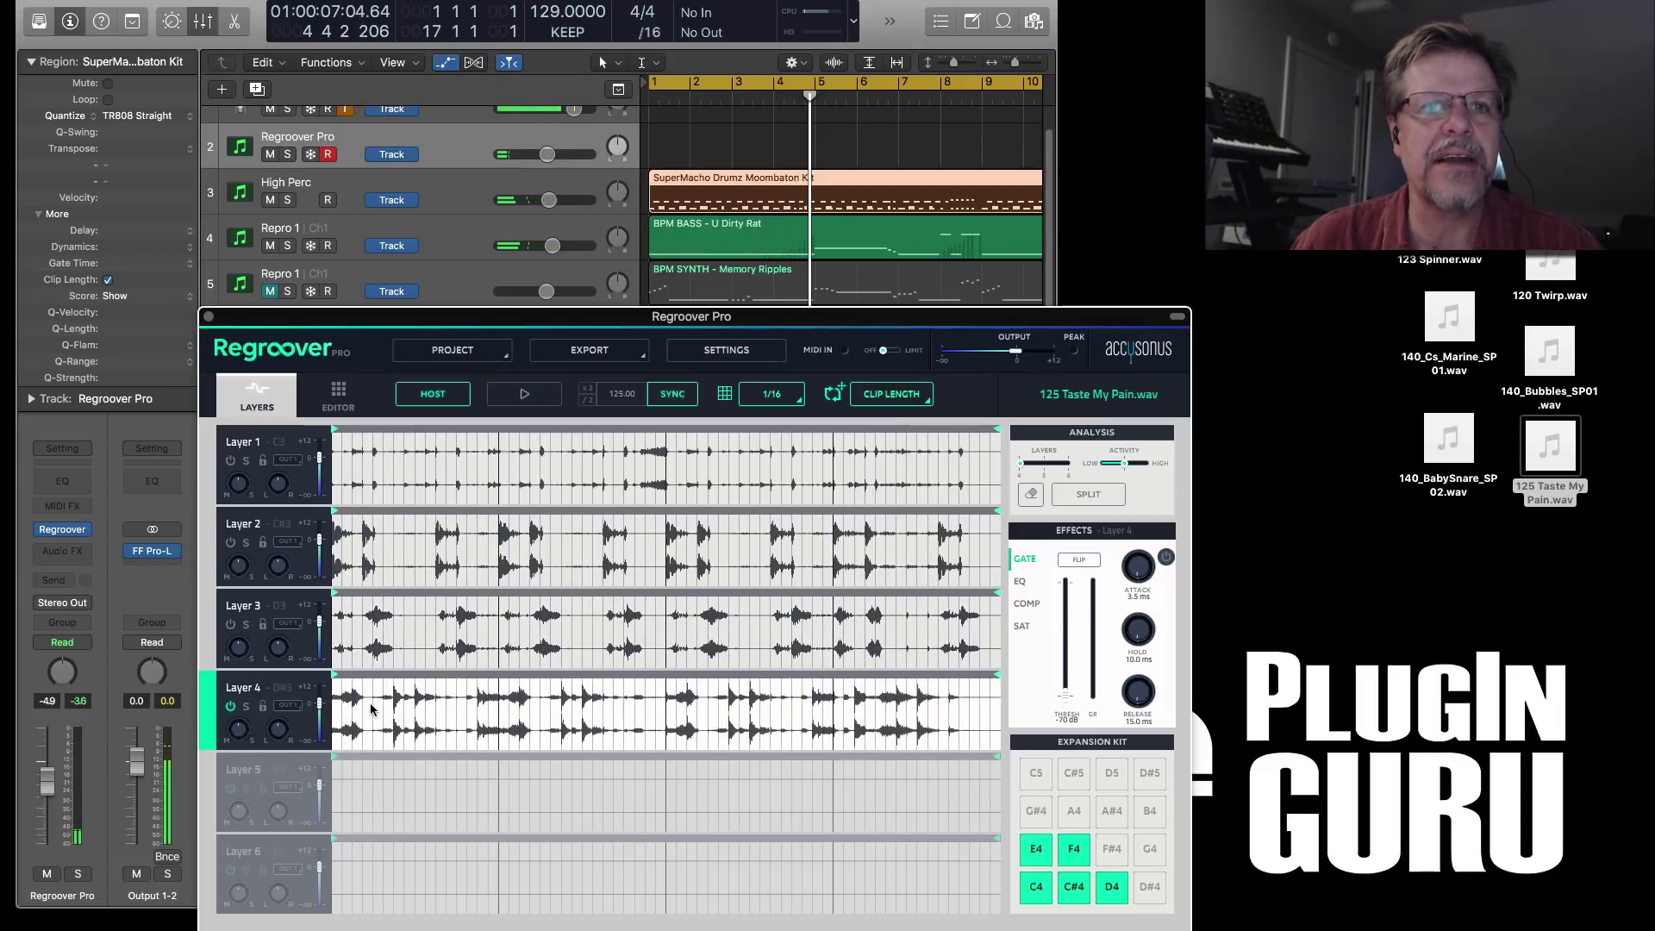
{"action": "left_click", "coordinate": [1020, 582]}
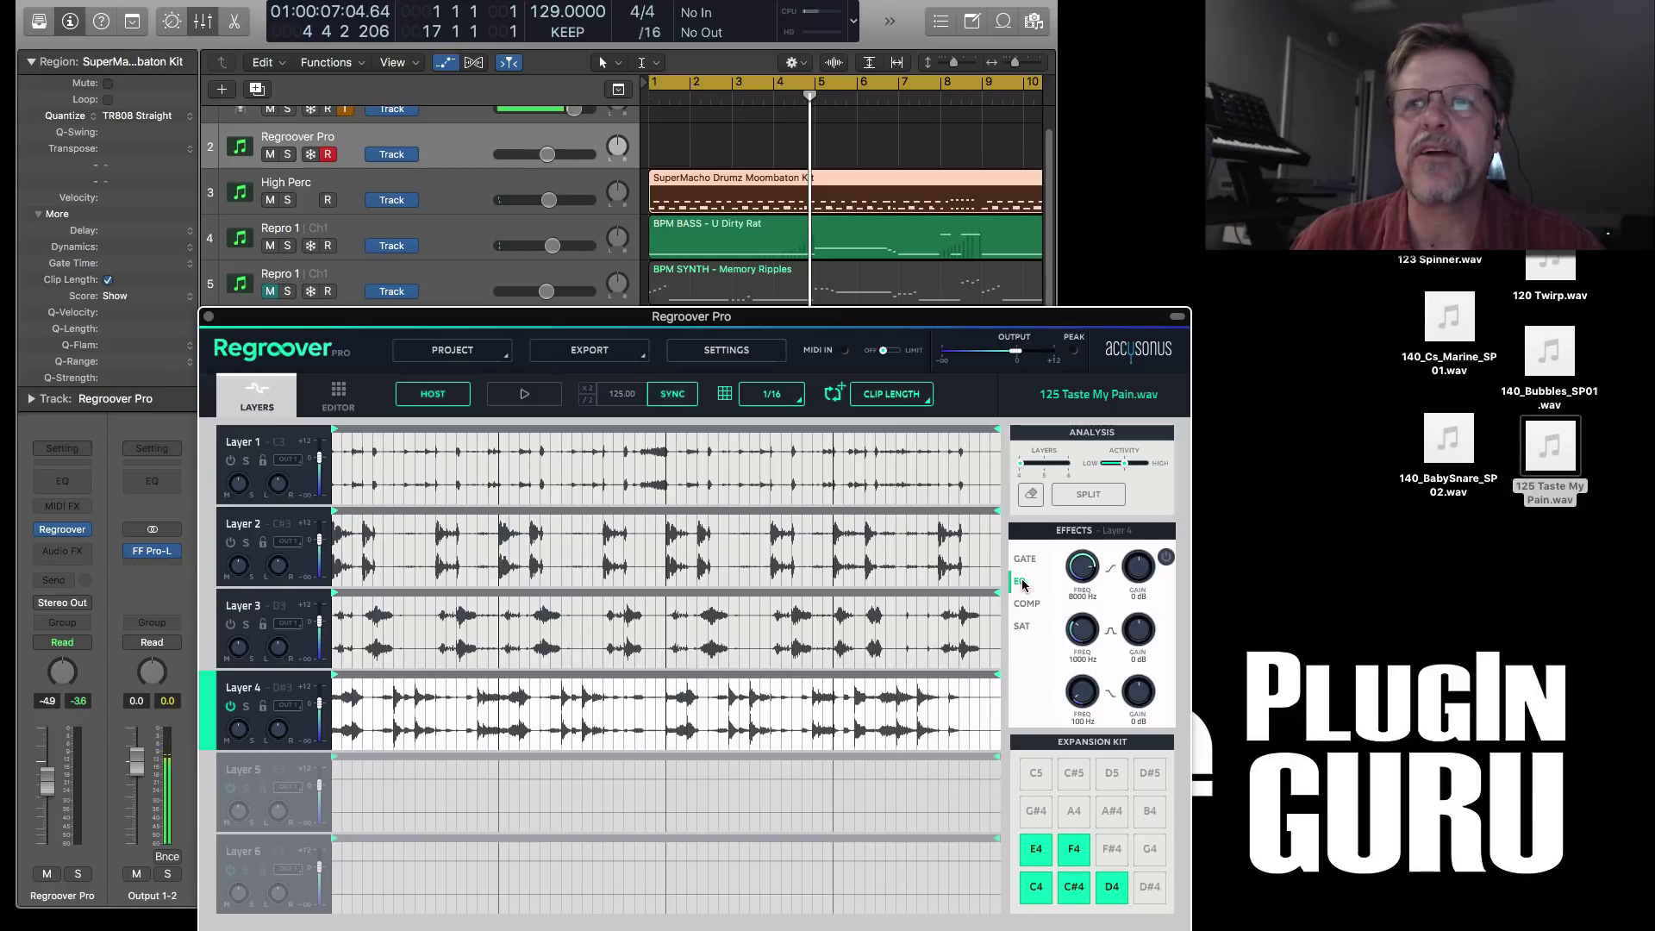
{"action": "key", "text": "space"}
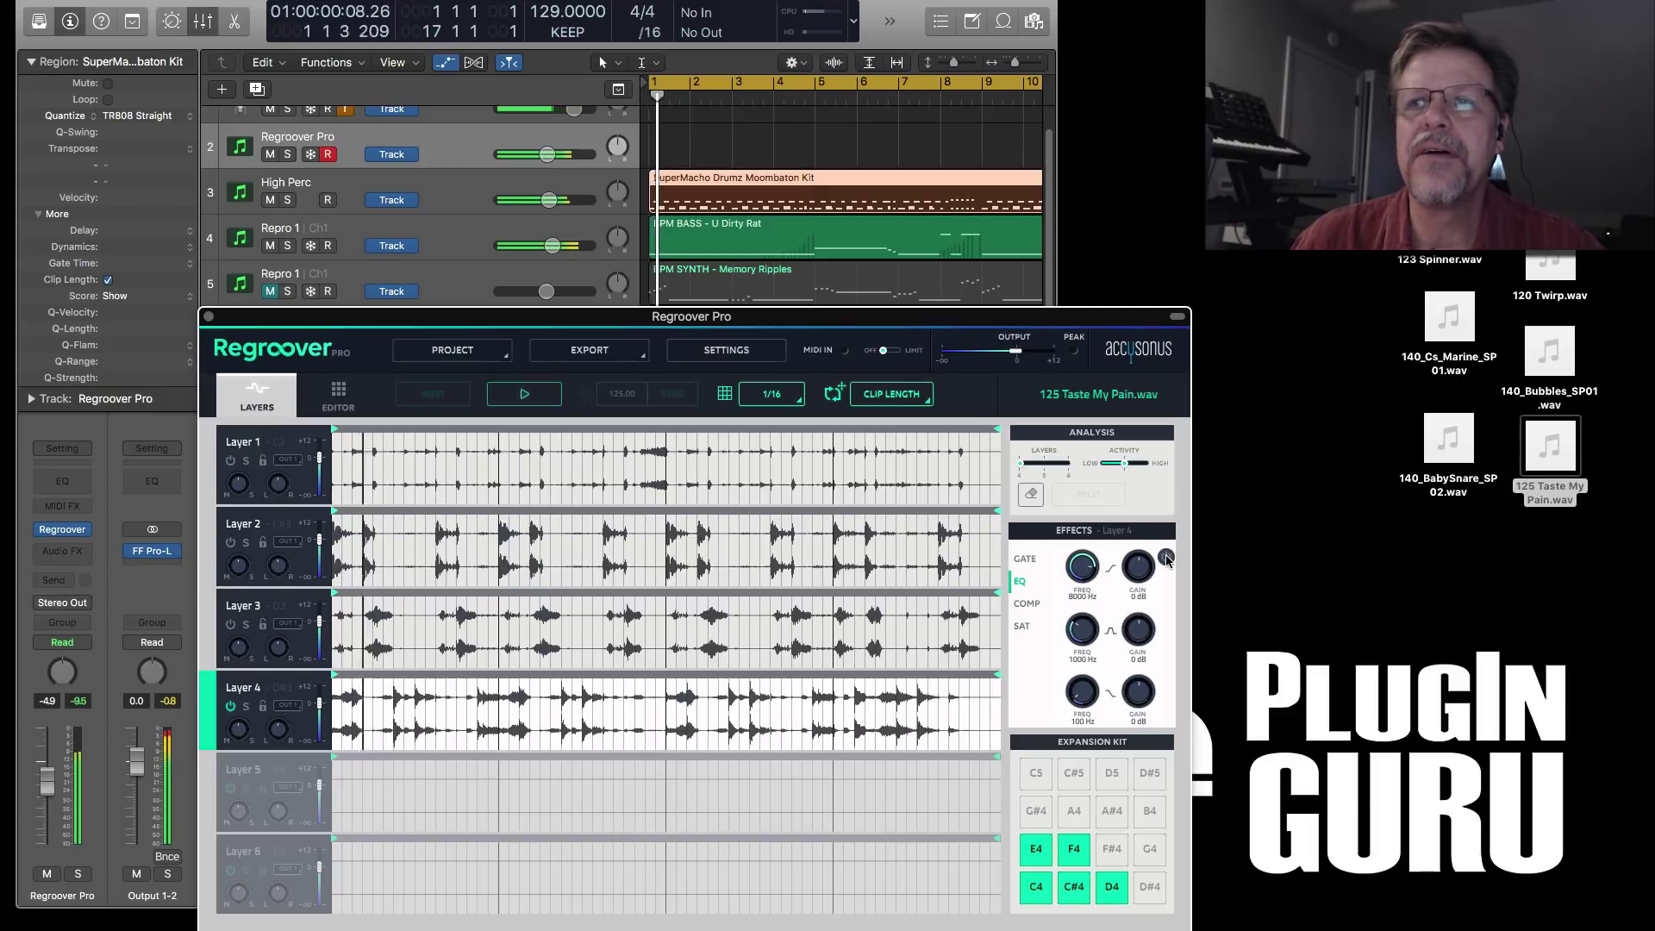
{"action": "left_click", "coordinate": [1165, 556]}
{"action": "left_click_drag", "start_coordinate": [1138, 568], "coordinate": [1139, 638]}
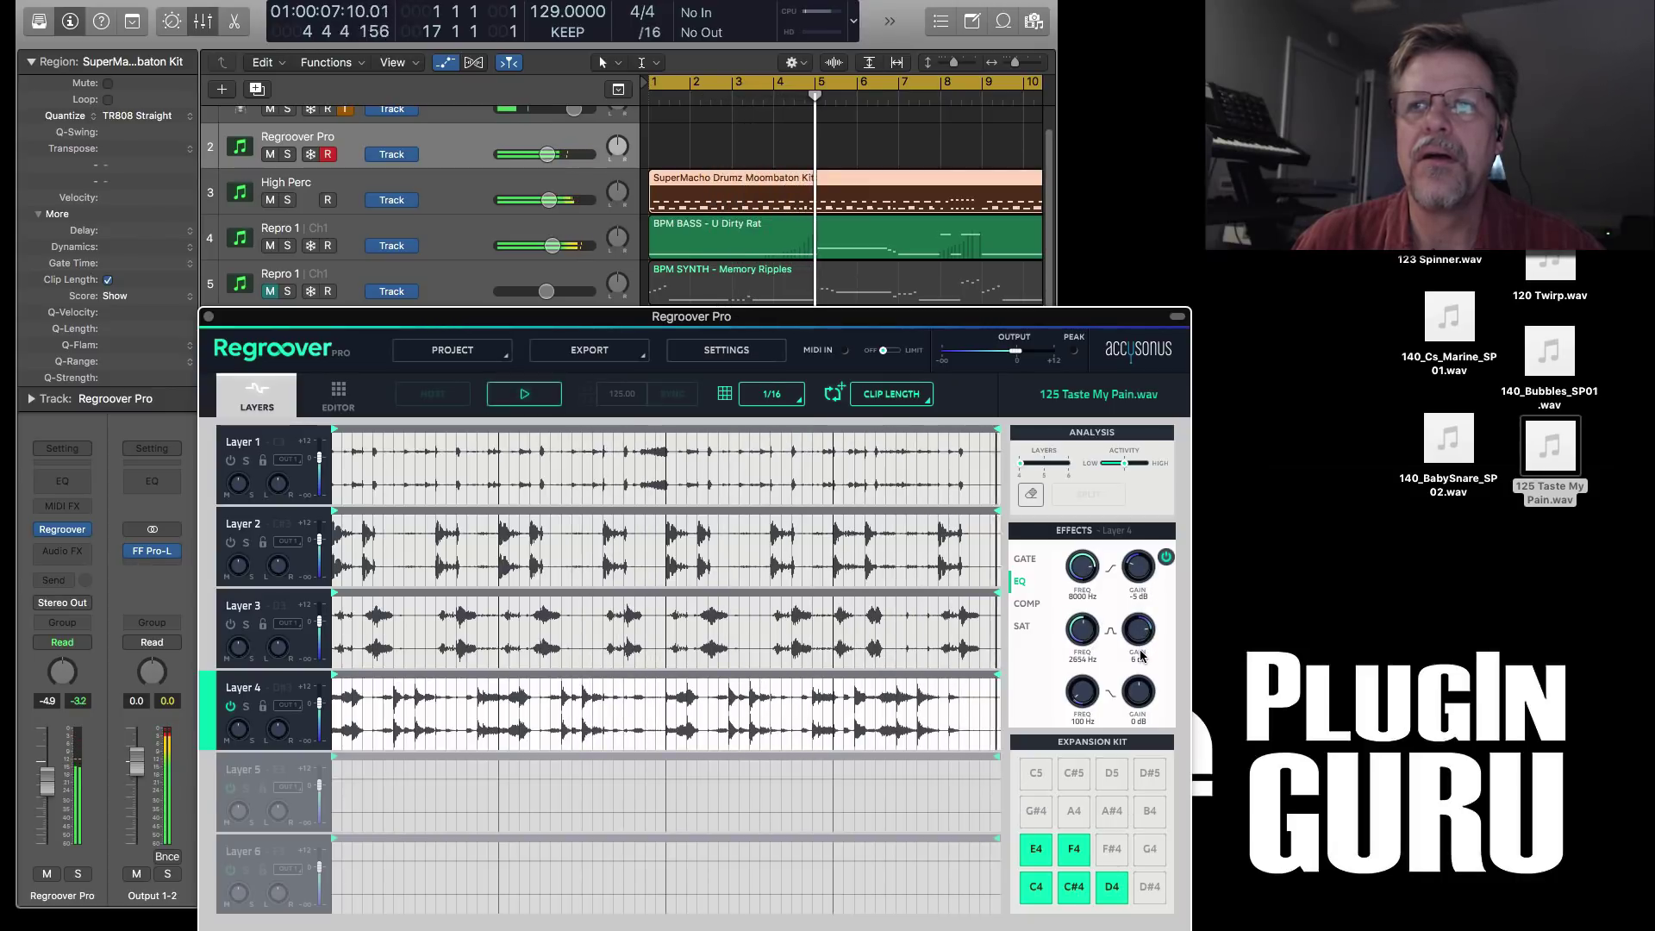
- Boost Layer 4's saturation transients and raise its drive to 8 dB
{"action": "left_click", "coordinate": [1020, 628]}
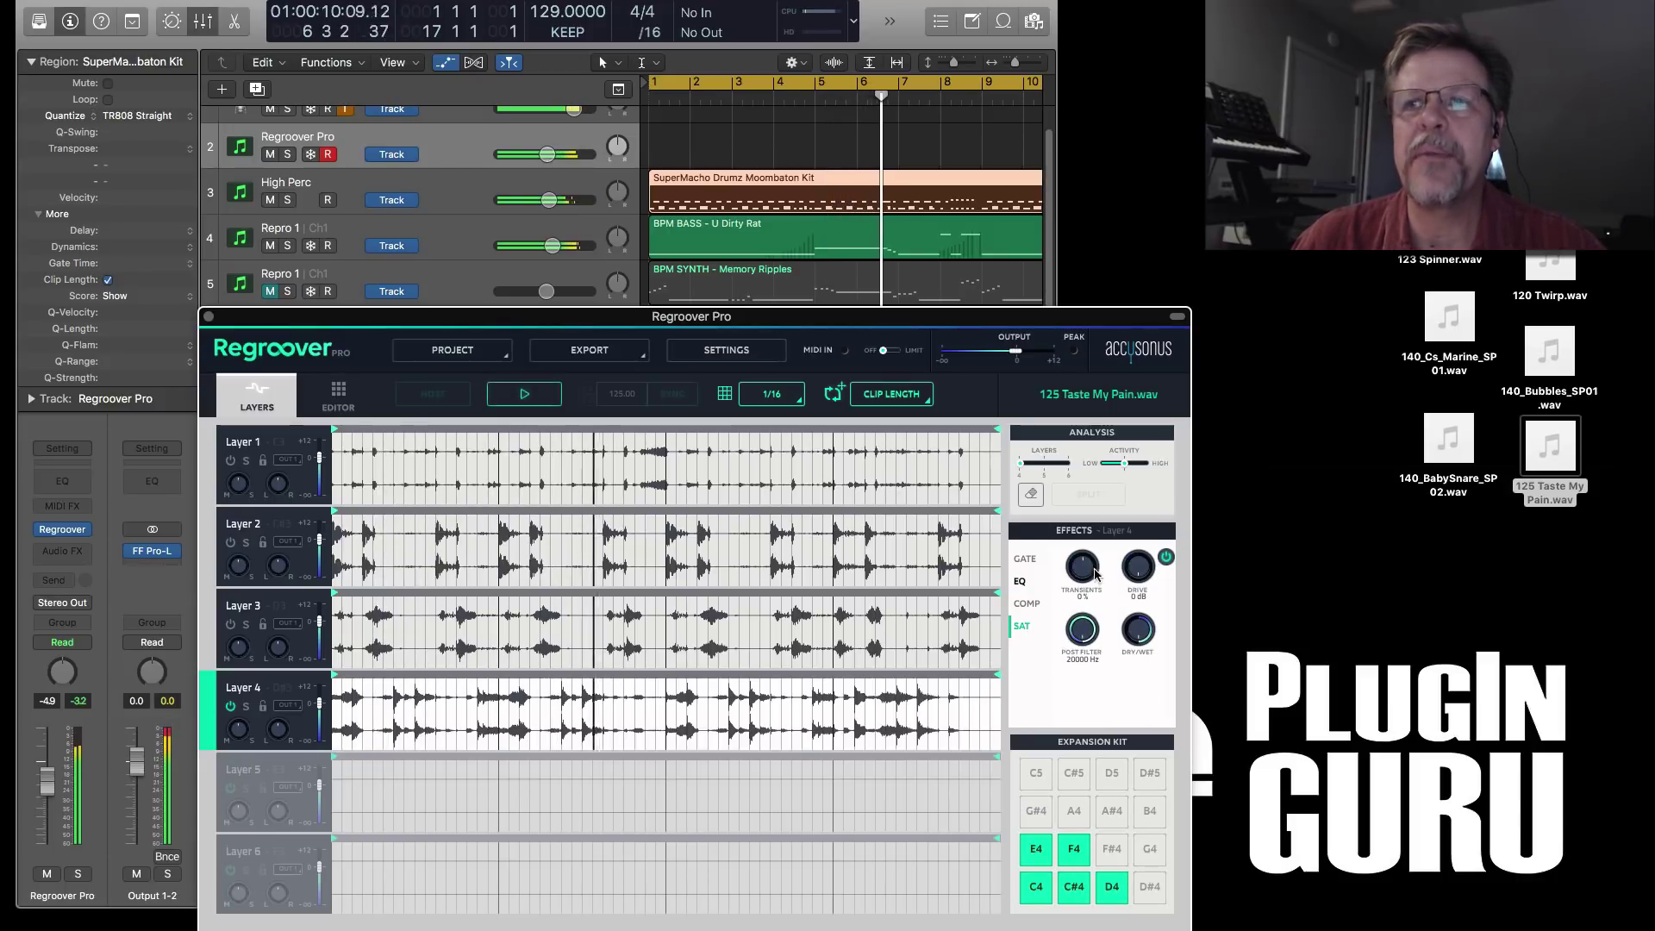
{"action": "left_click_drag", "start_coordinate": [1090, 572], "coordinate": [1099, 513]}
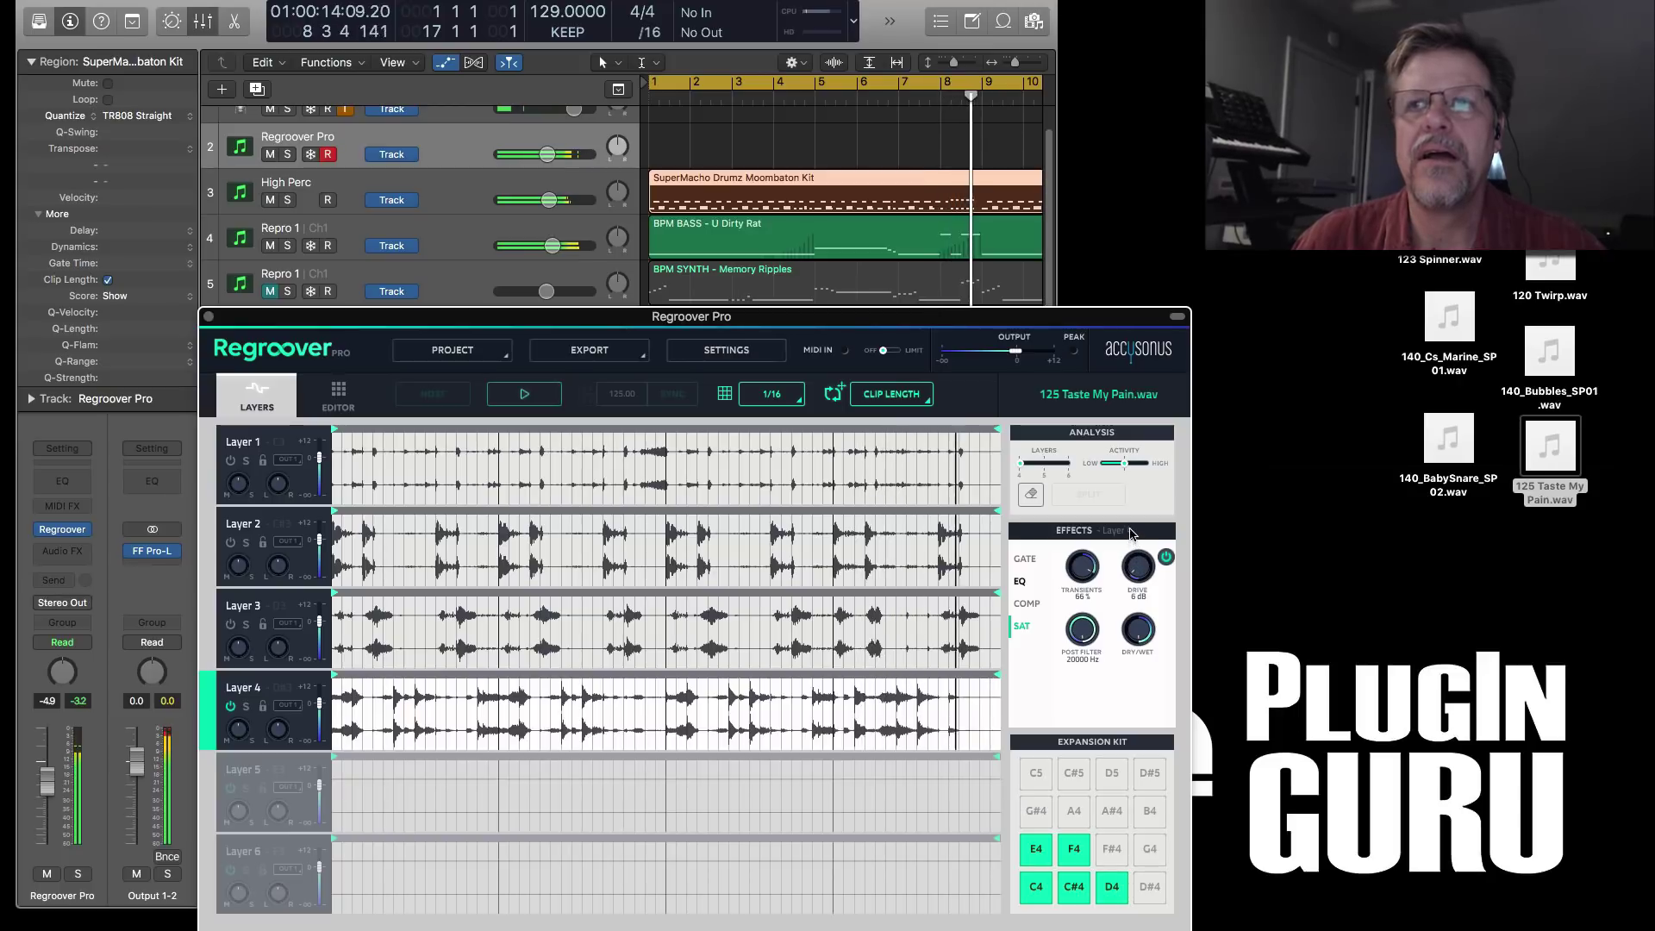
{"action": "left_click_drag", "start_coordinate": [1137, 565], "coordinate": [1129, 532]}
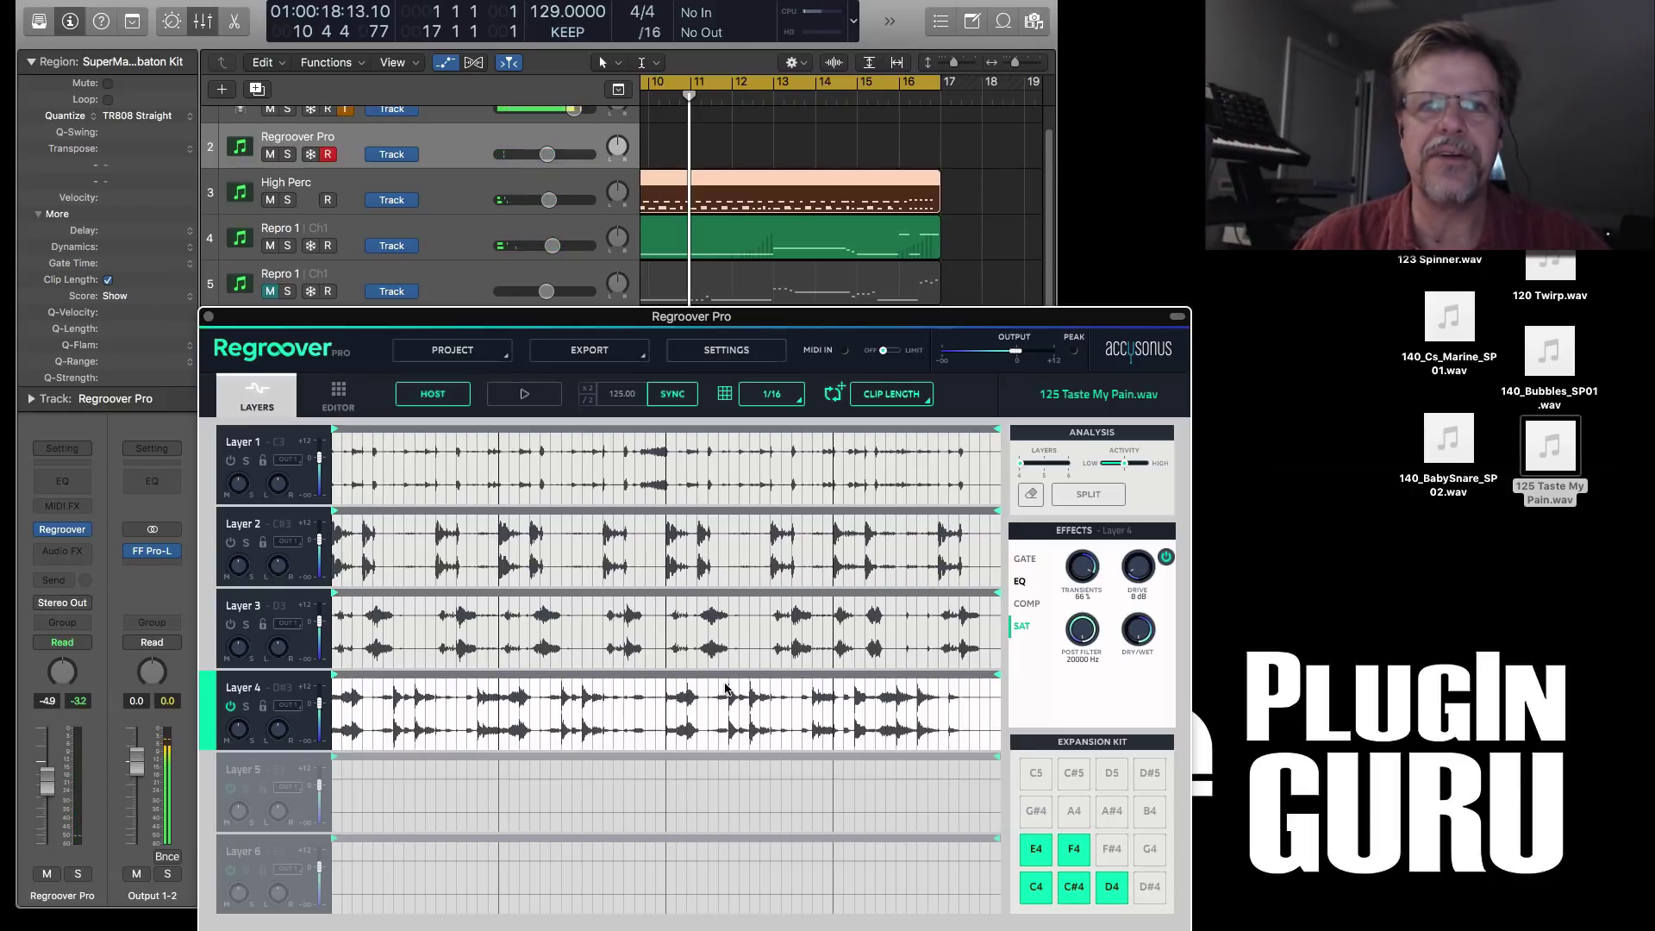
{"action": "left_click", "coordinate": [231, 624]}
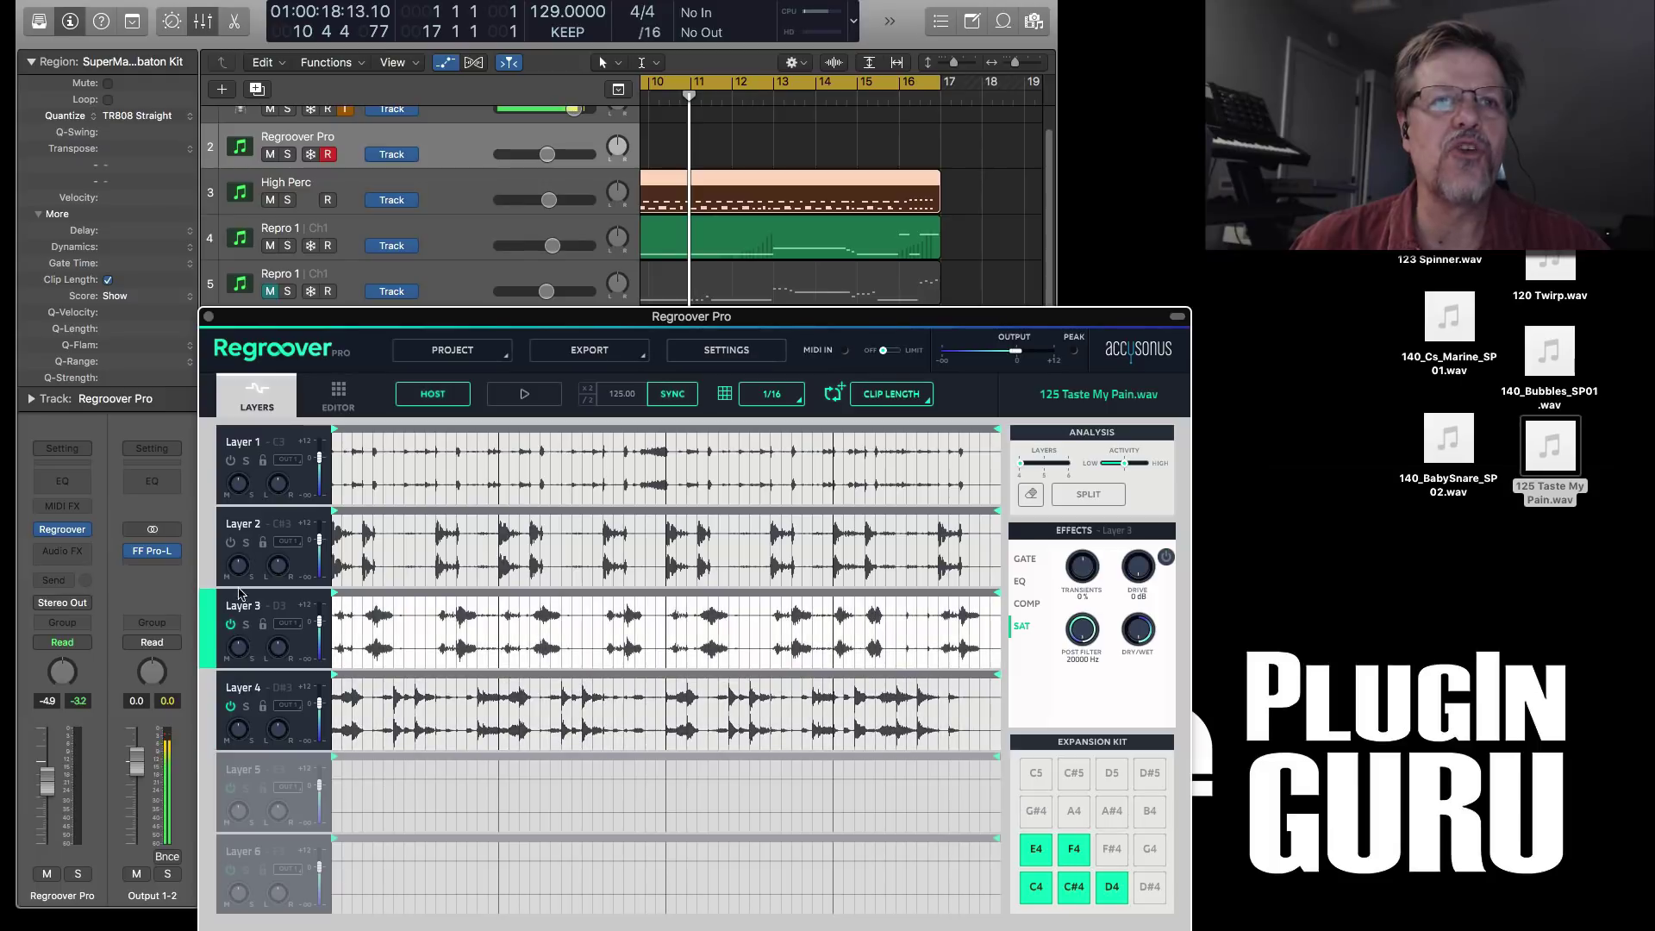
{"action": "left_click", "coordinate": [236, 553]}
{"action": "left_click", "coordinate": [231, 467]}
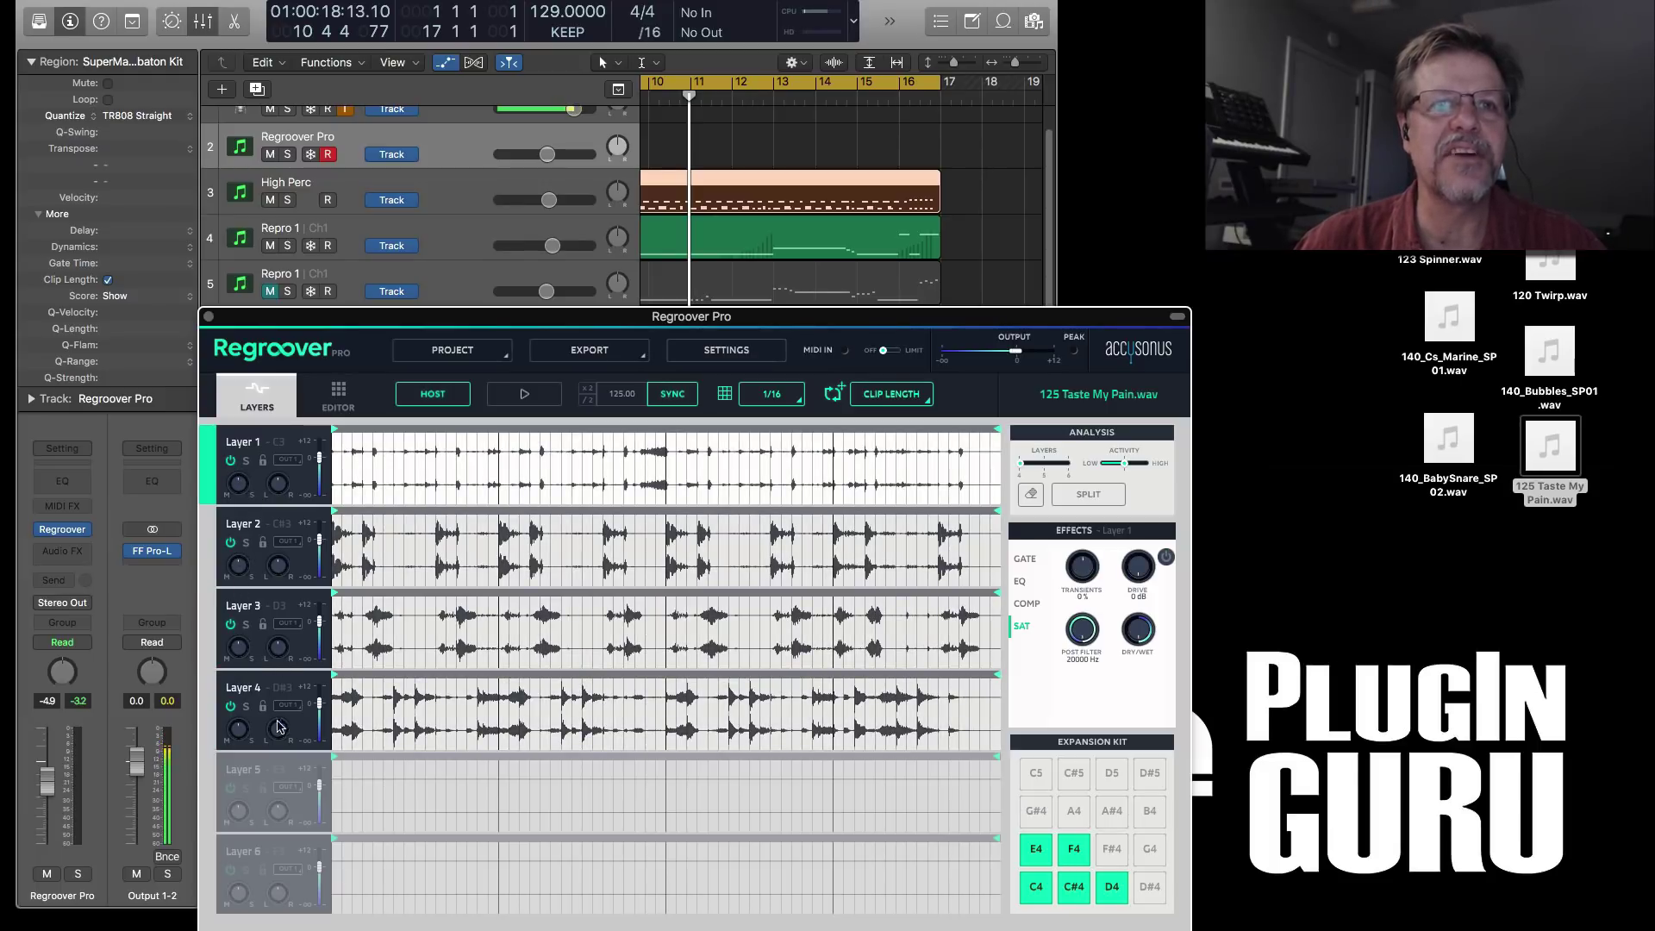
{"action": "key", "text": "space"}
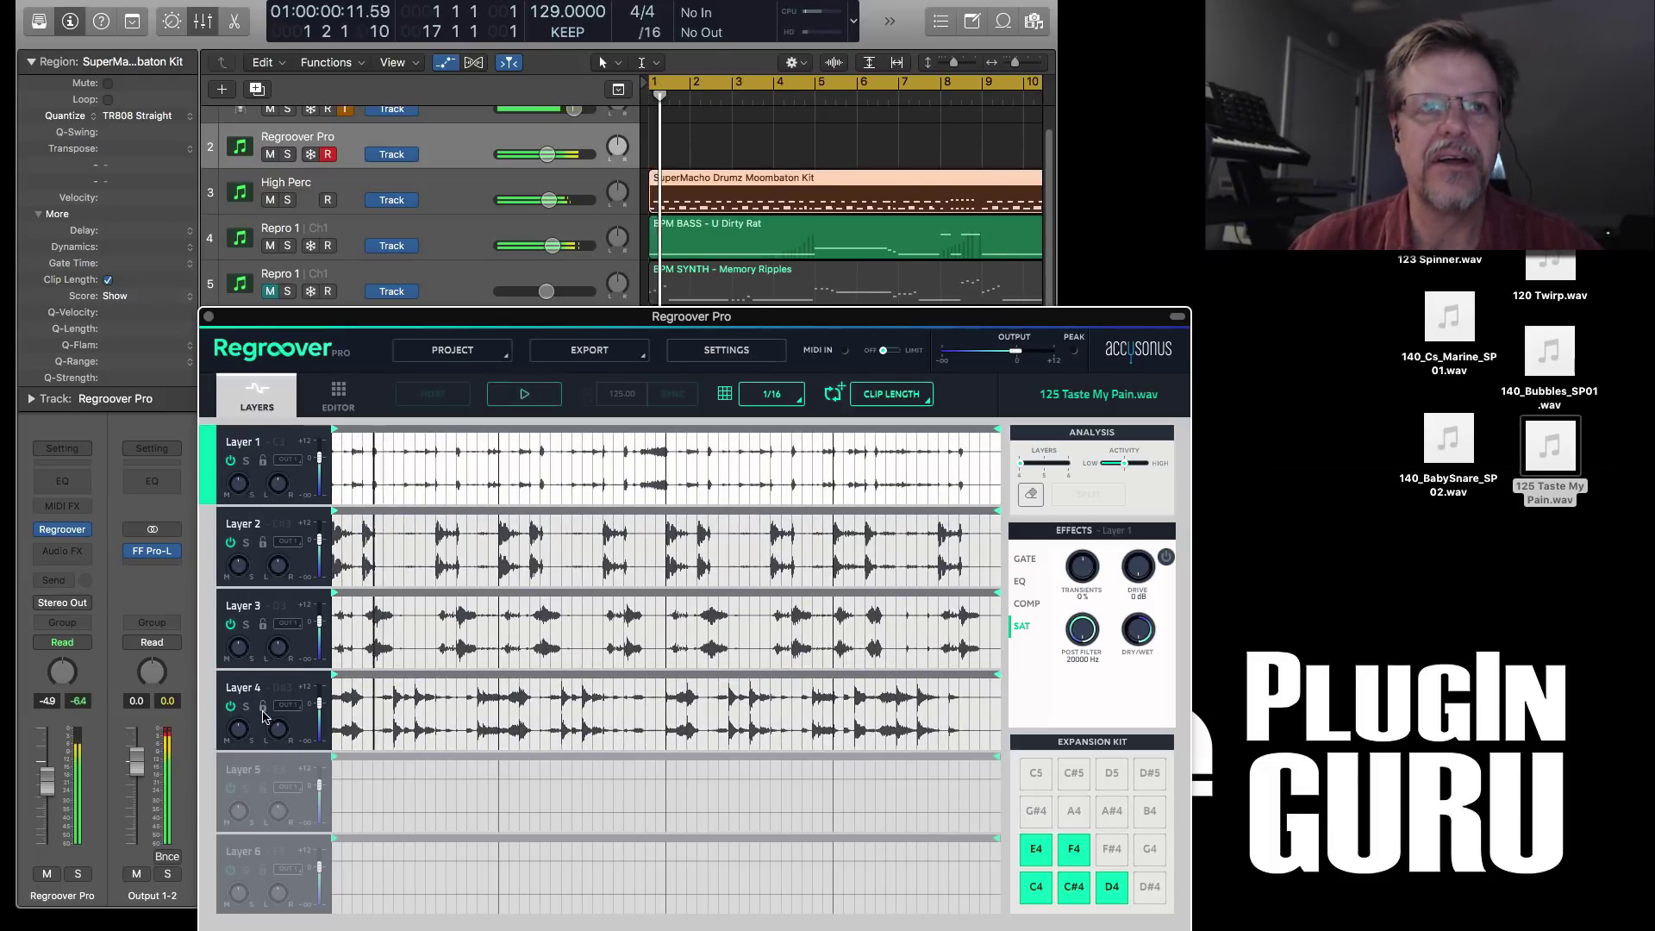
{"action": "left_click", "coordinate": [234, 644]}
{"action": "left_click", "coordinate": [234, 541]}
{"action": "left_click", "coordinate": [232, 467]}
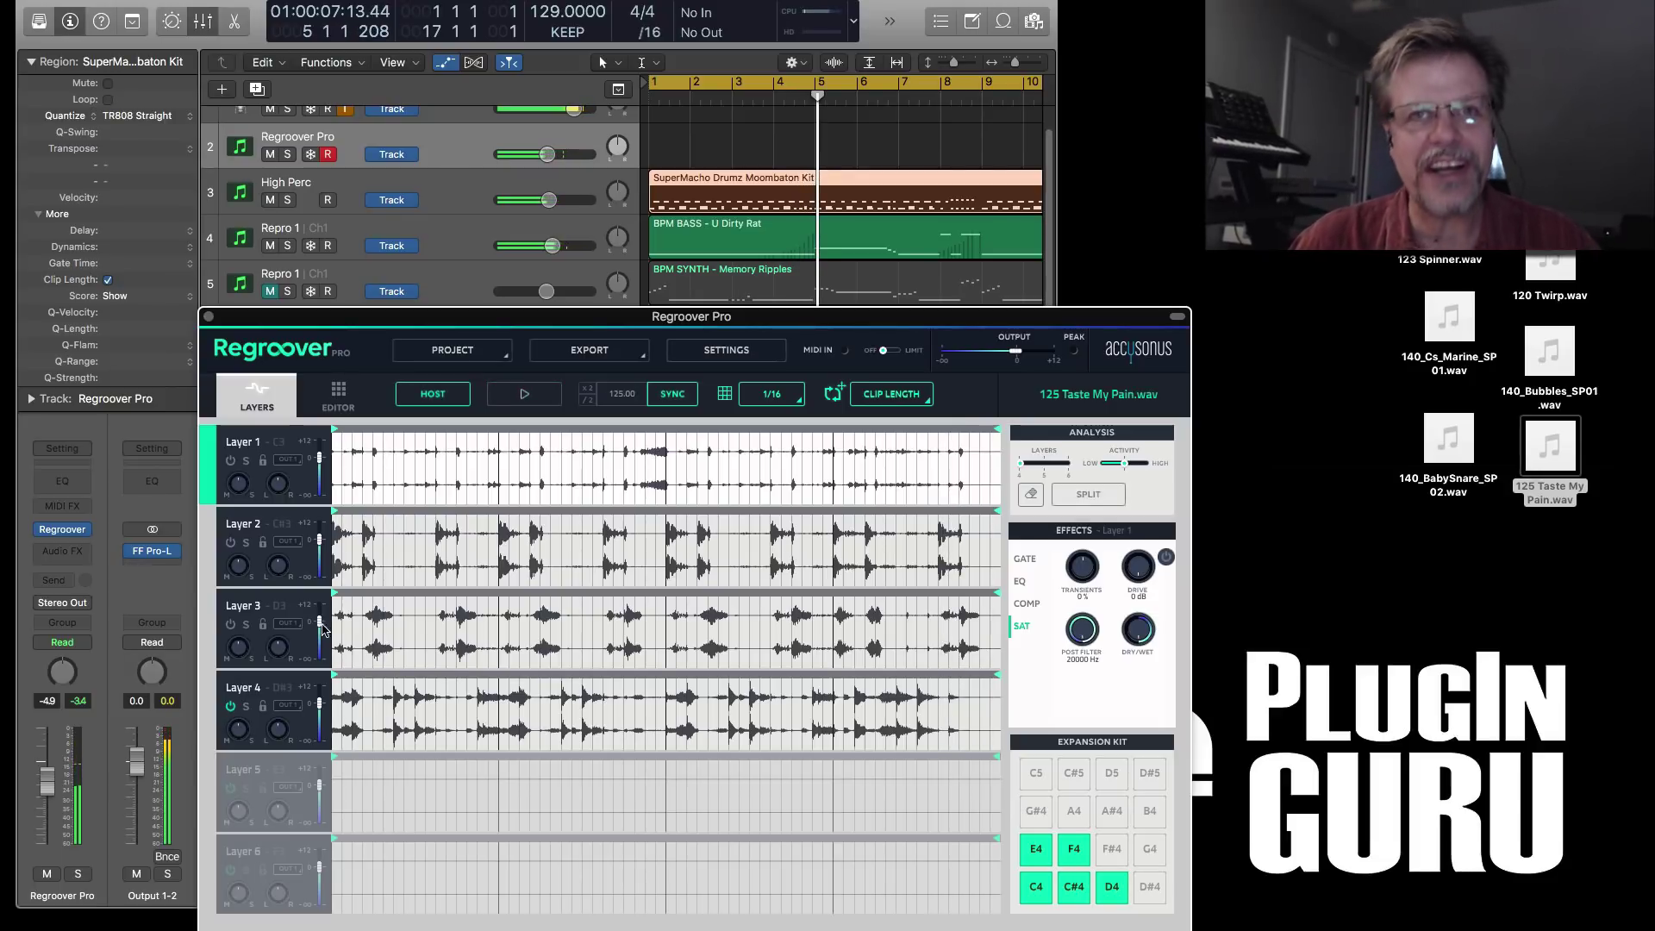
{"action": "key", "text": "Return"}
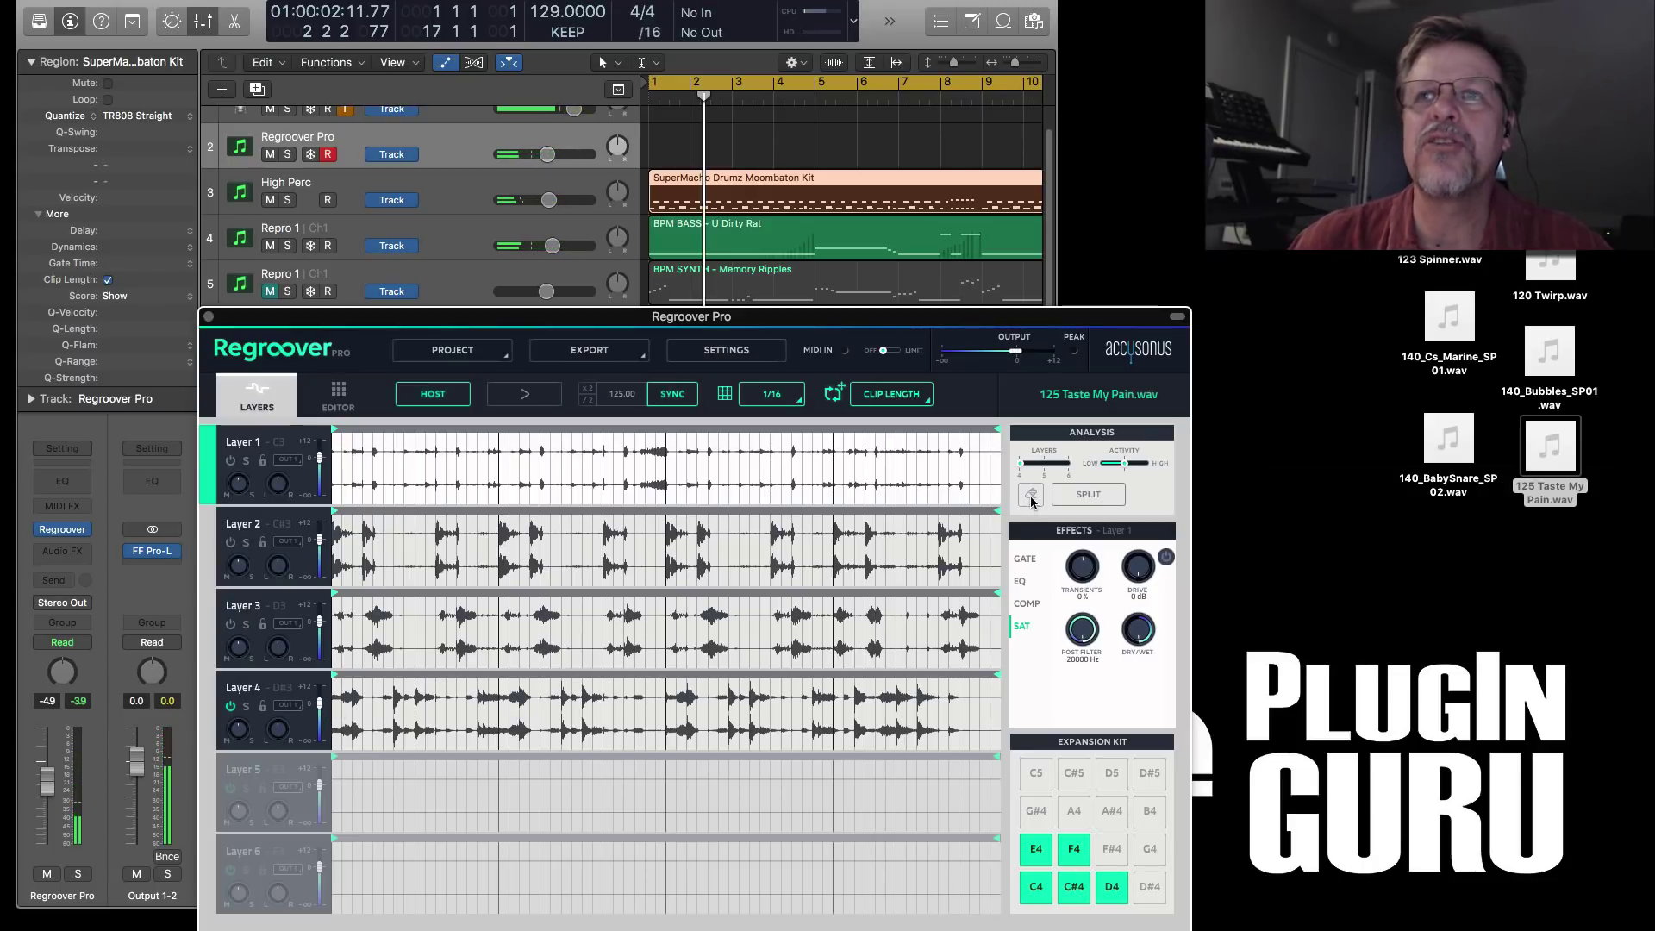
- With Layer 4 selected, re-split the drum loop into four new layers and play them back
{"action": "left_click", "coordinate": [339, 720]}
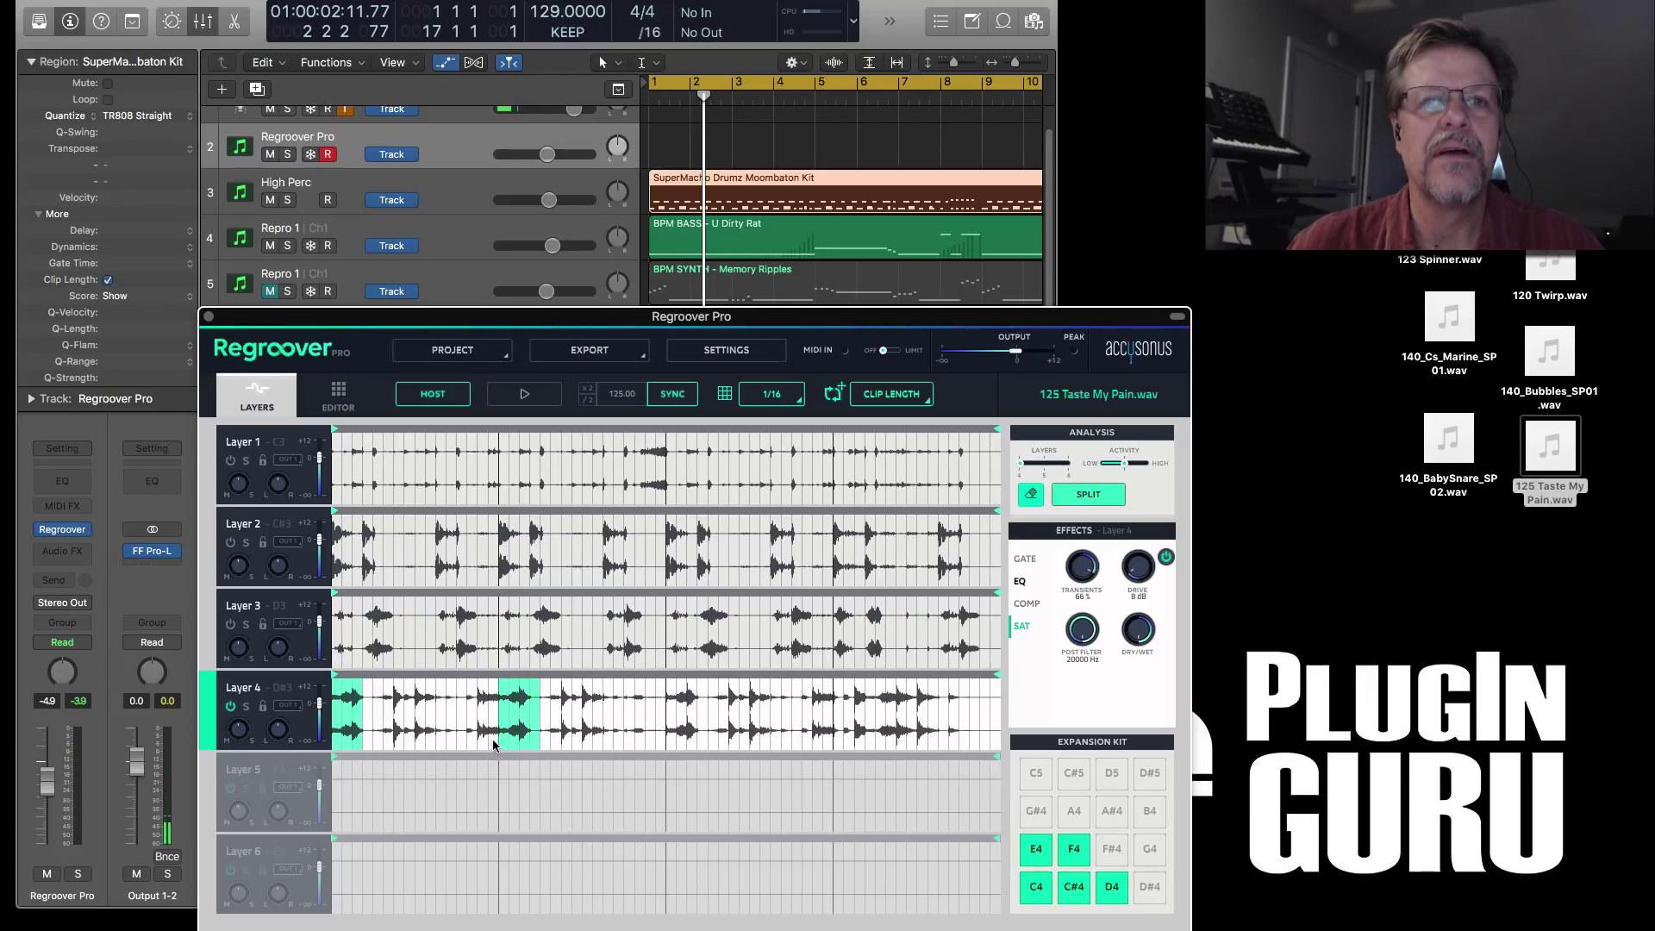
{"action": "left_click", "coordinate": [1089, 494]}
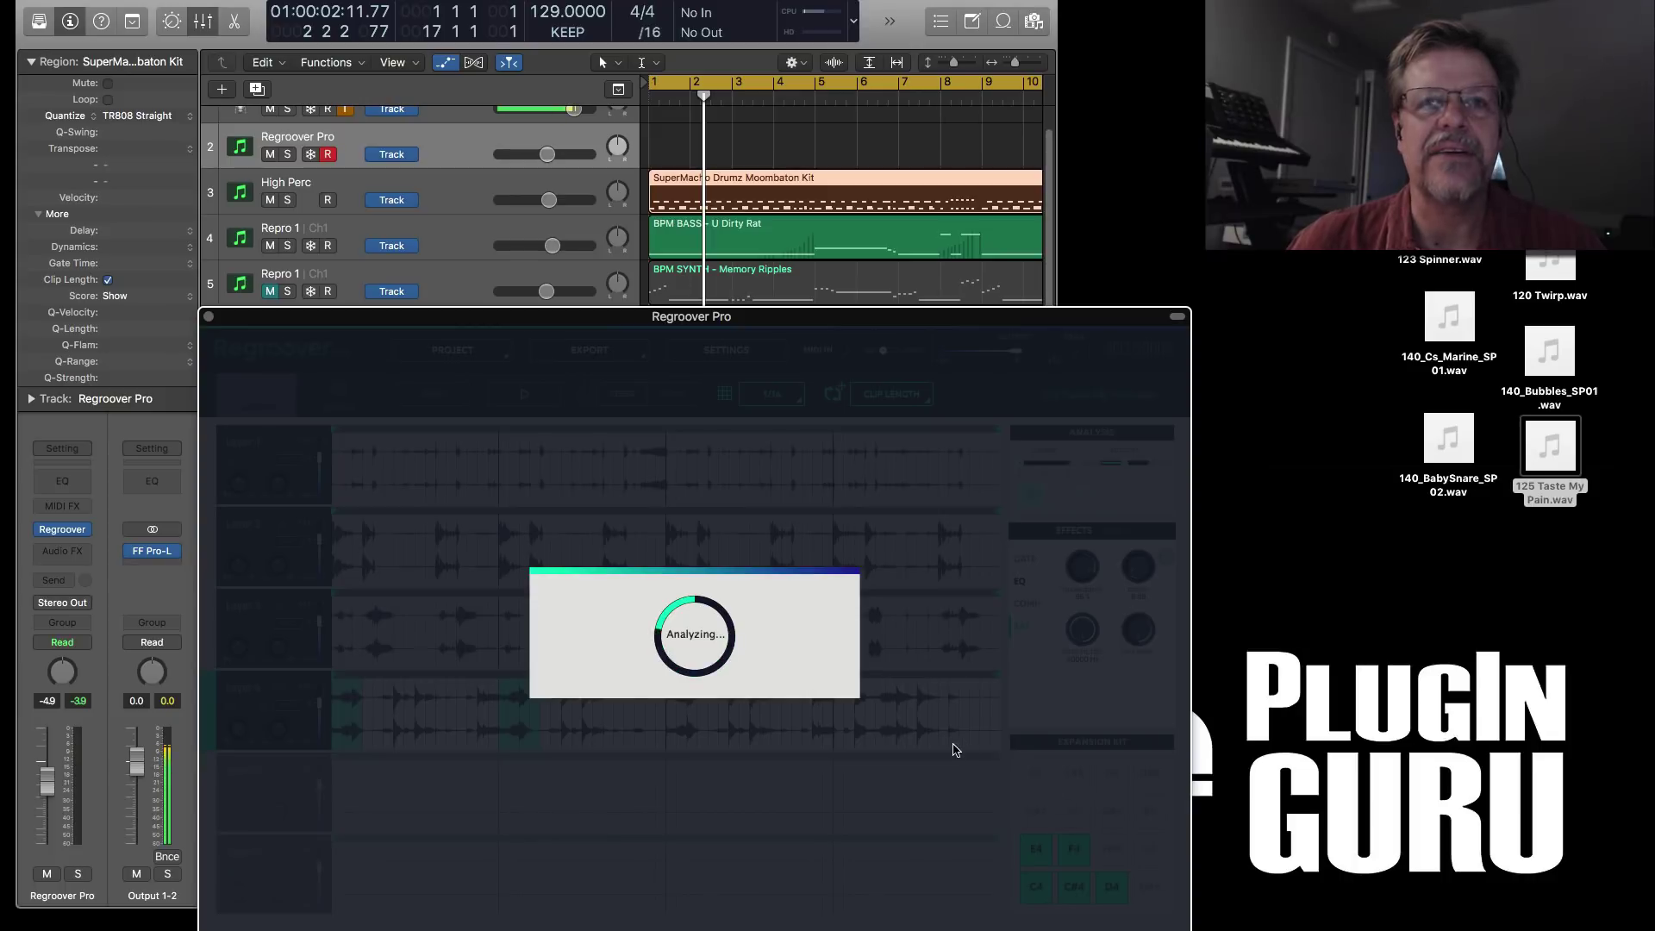
{"action": "key", "text": "space"}
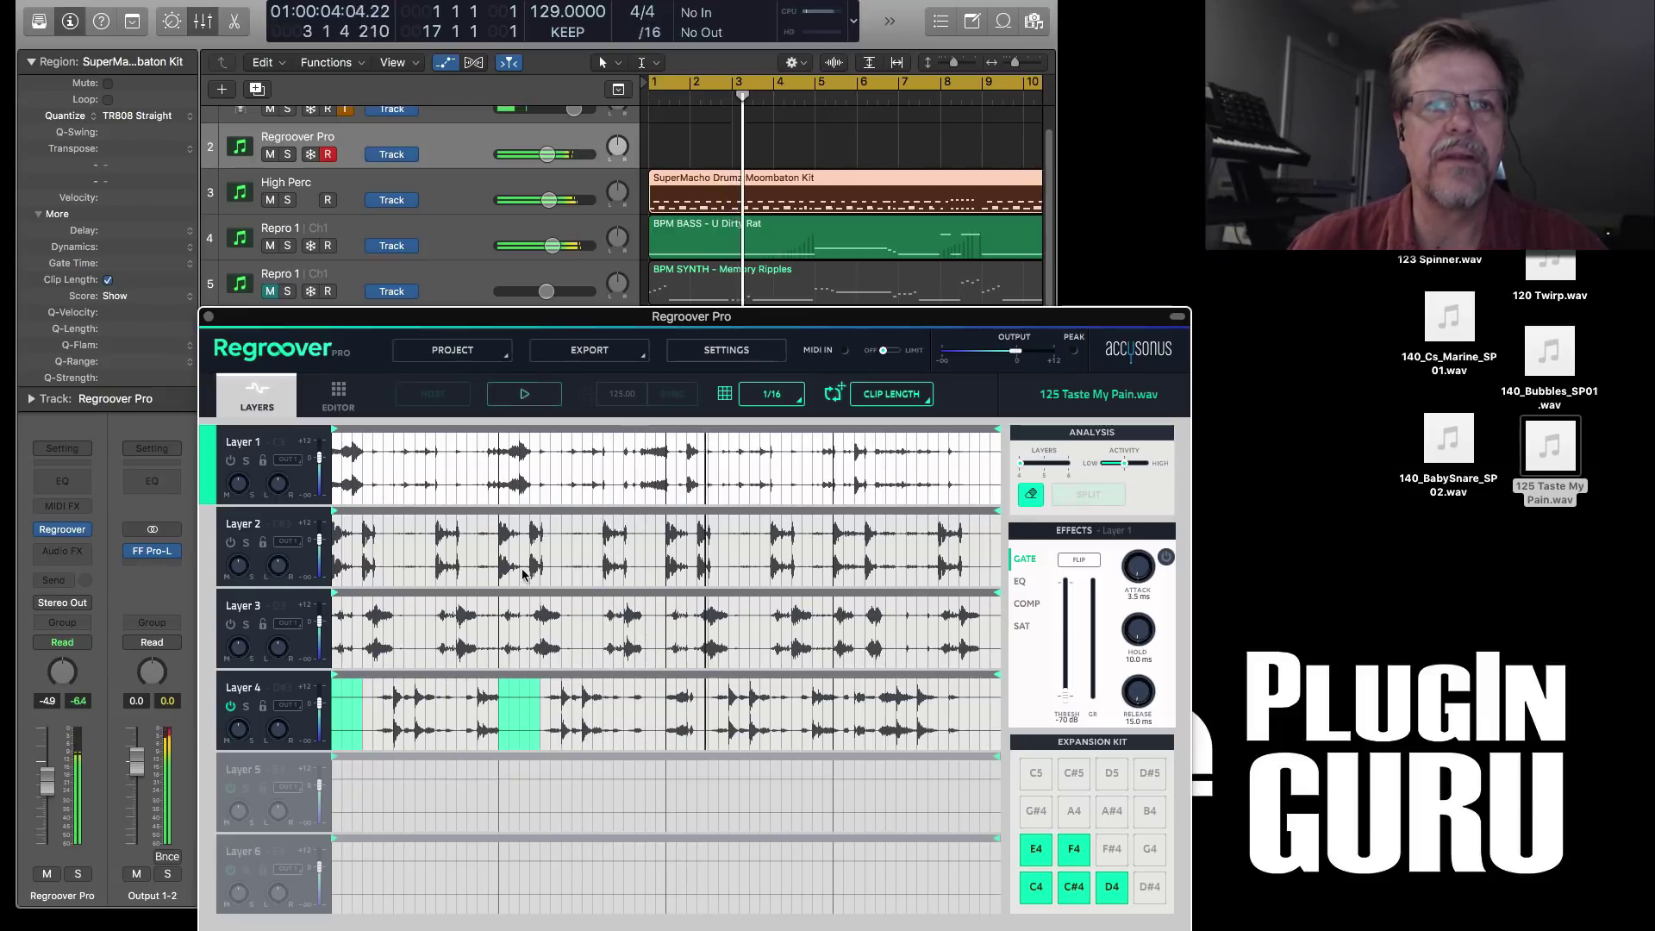
- Enable saturation on Layer 3 with raised transients, then audition Layers 2 and 1
{"action": "left_click", "coordinate": [235, 628]}
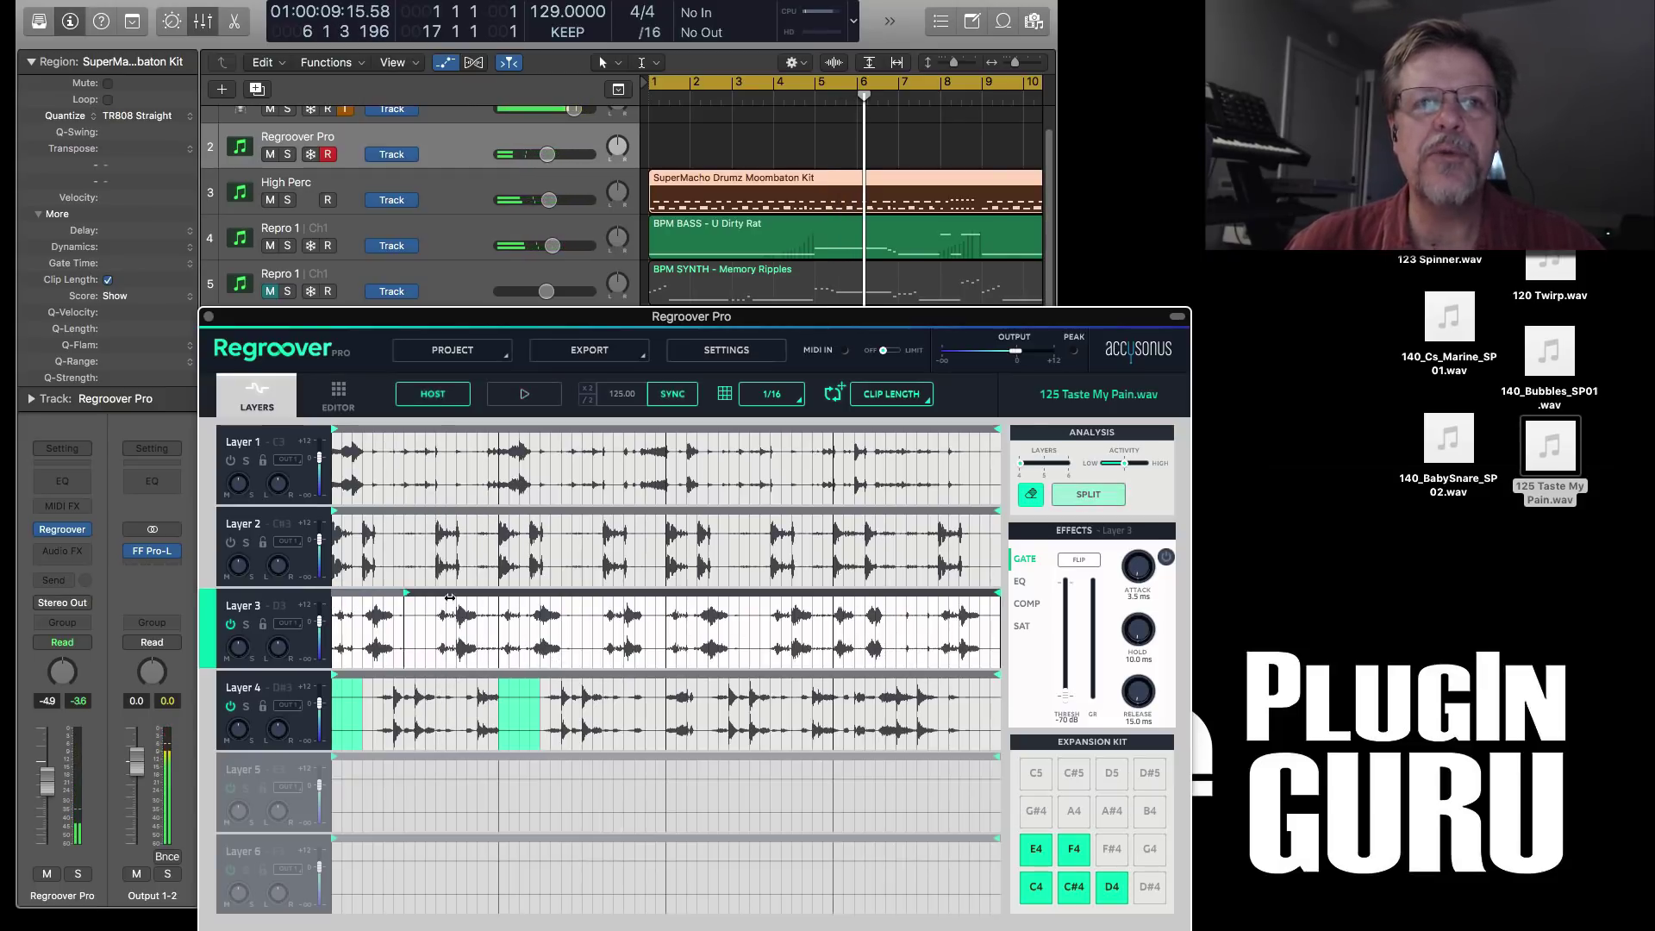
{"action": "key", "text": "Return"}
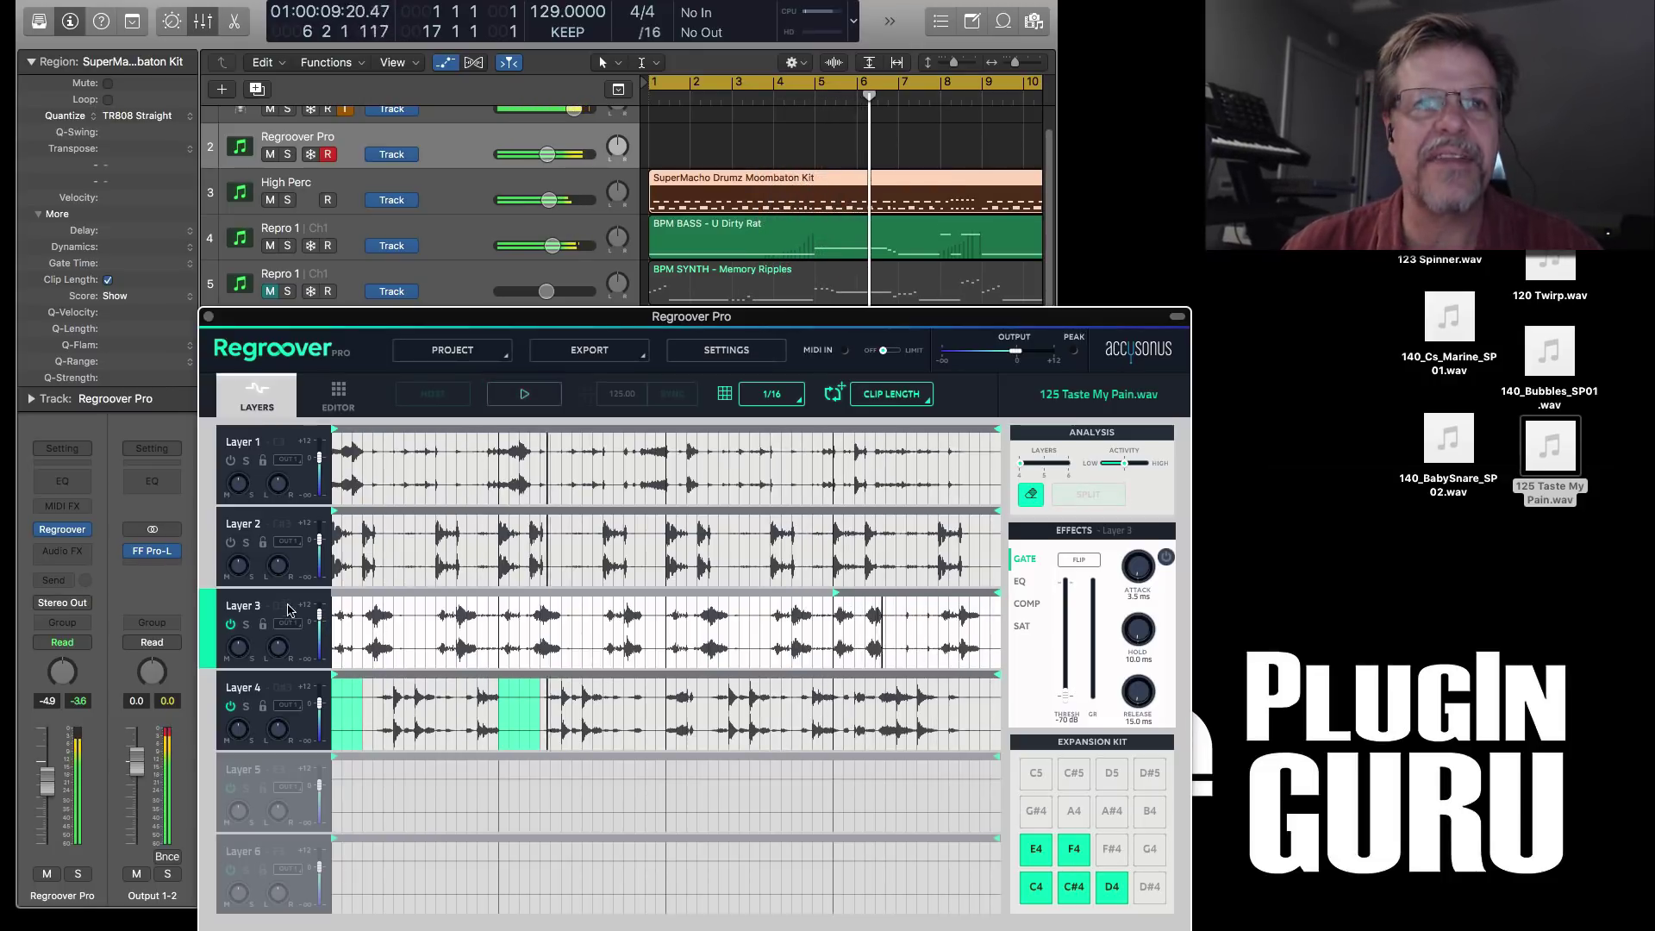
{"action": "left_click", "coordinate": [1022, 626]}
{"action": "left_click_drag", "start_coordinate": [1096, 576], "coordinate": [1139, 552]}
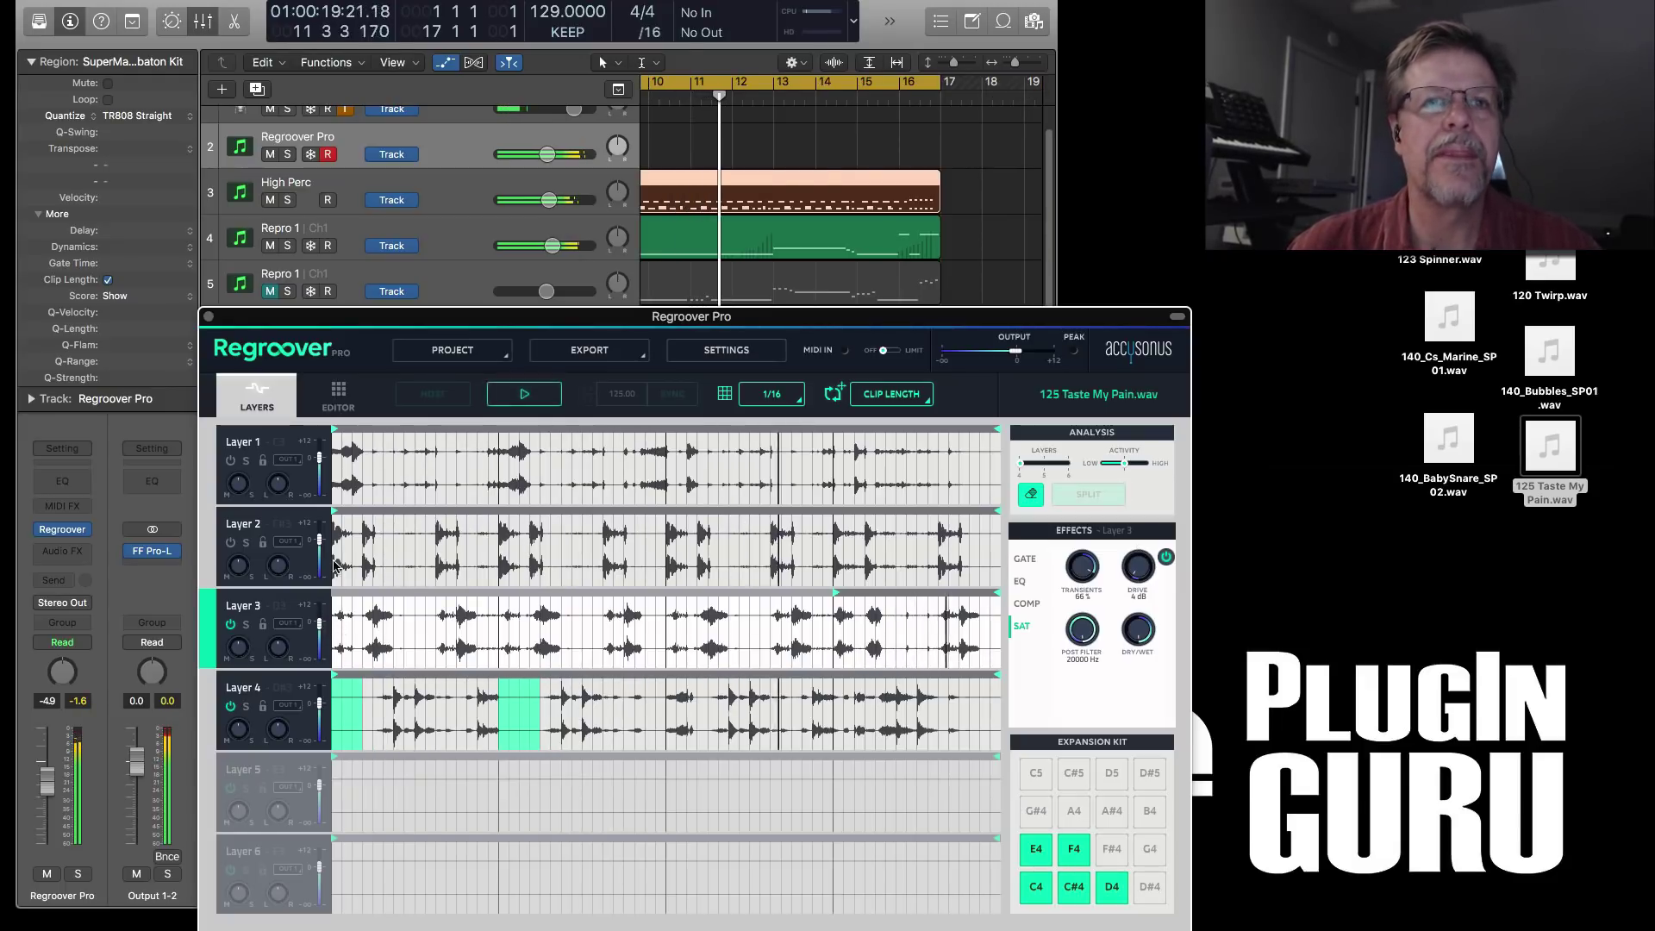
{"action": "left_click", "coordinate": [251, 549]}
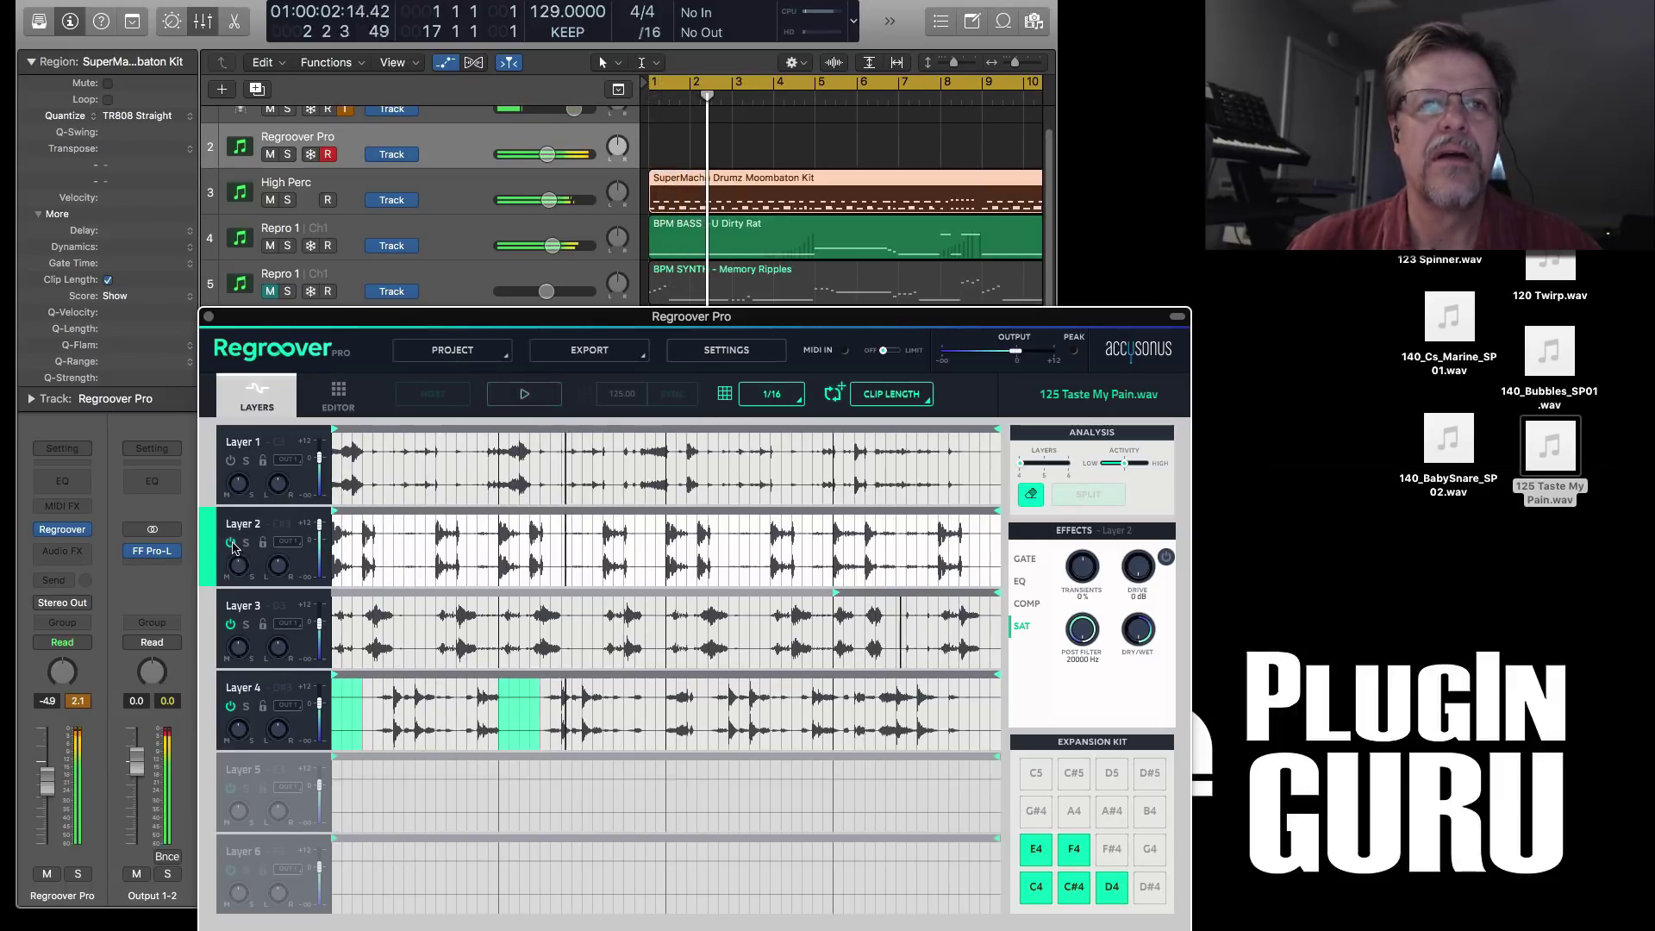
{"action": "left_click", "coordinate": [231, 466]}
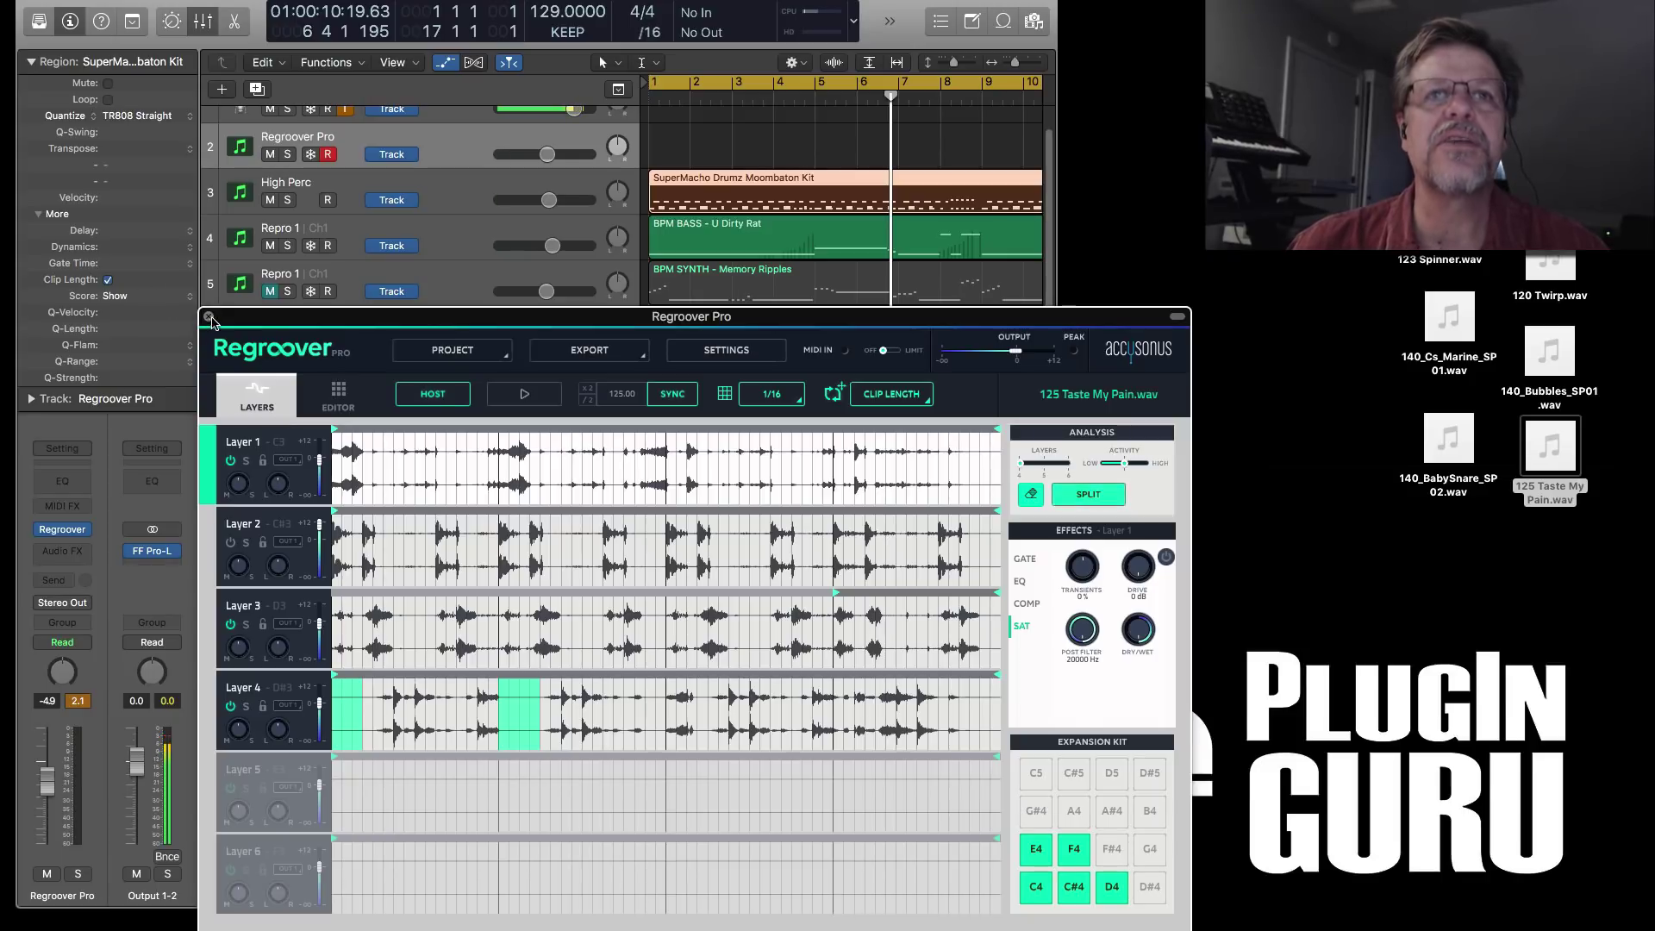
- Close the open Regroover Pro plugin window to reveal the tracks
{"action": "left_click", "coordinate": [207, 316]}
{"action": "left_click", "coordinate": [448, 138]}
{"action": "scroll", "coordinate": [487, 289], "scroll_direction": "down", "scroll_amount": 2}
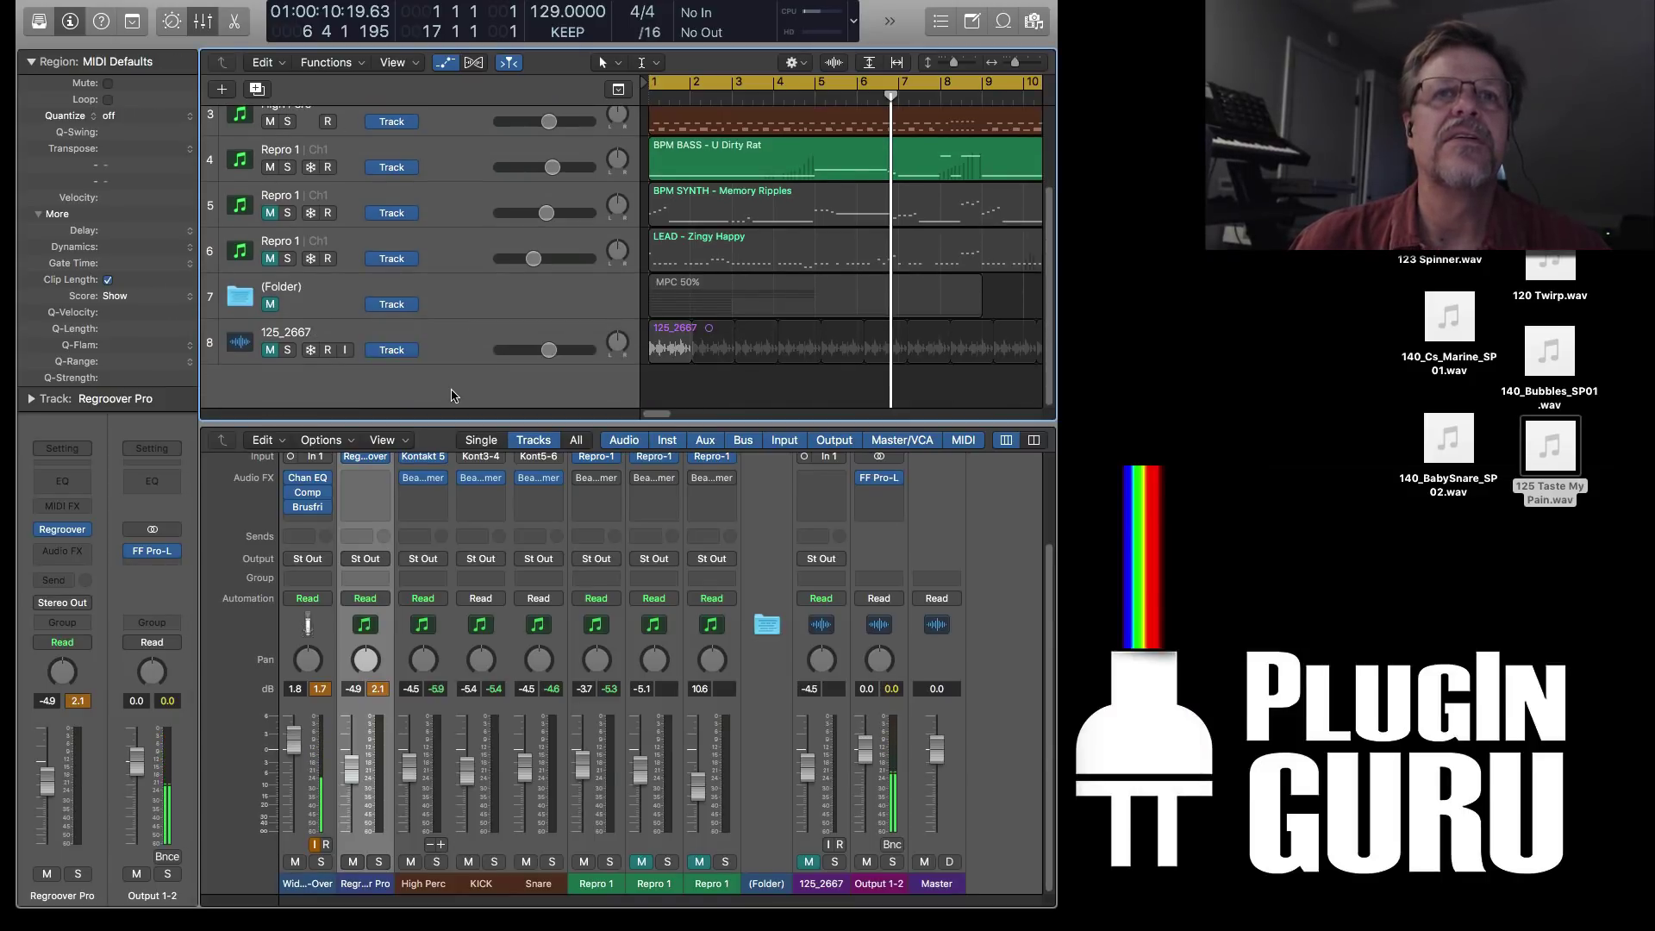
- Create software instrument track Inst 1 and load Regroover Pro from AU Instruments > accusonus
{"action": "double_click", "coordinate": [451, 395]}
{"action": "left_click", "coordinate": [64, 529]}
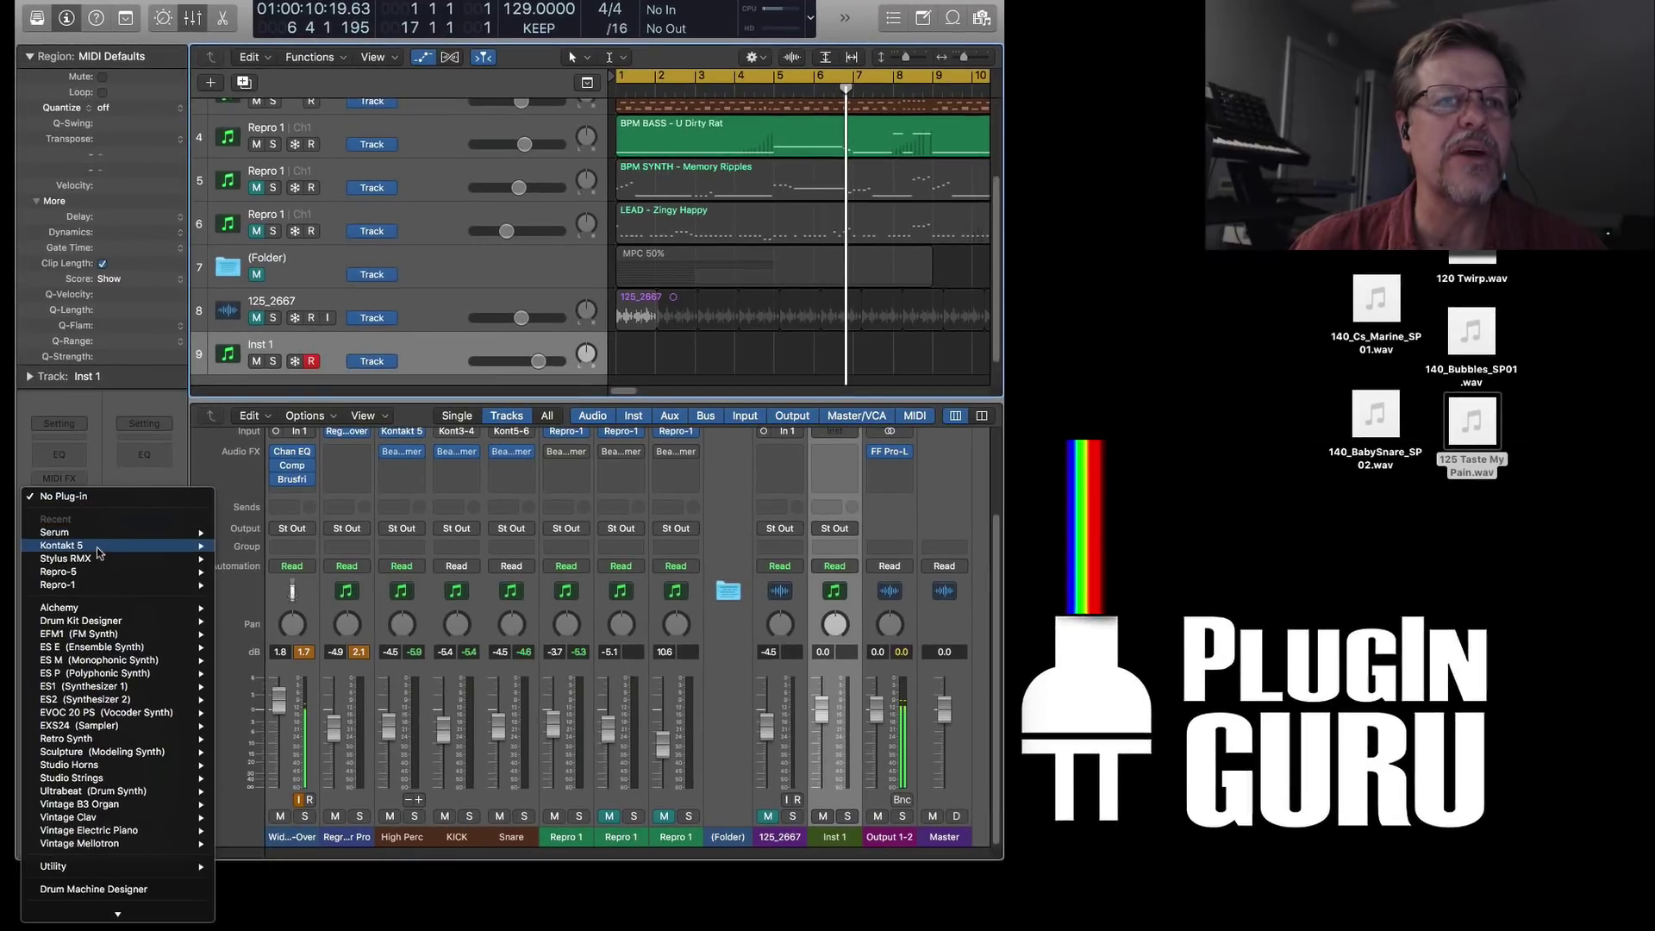
{"action": "mouse_move", "coordinate": [103, 611]}
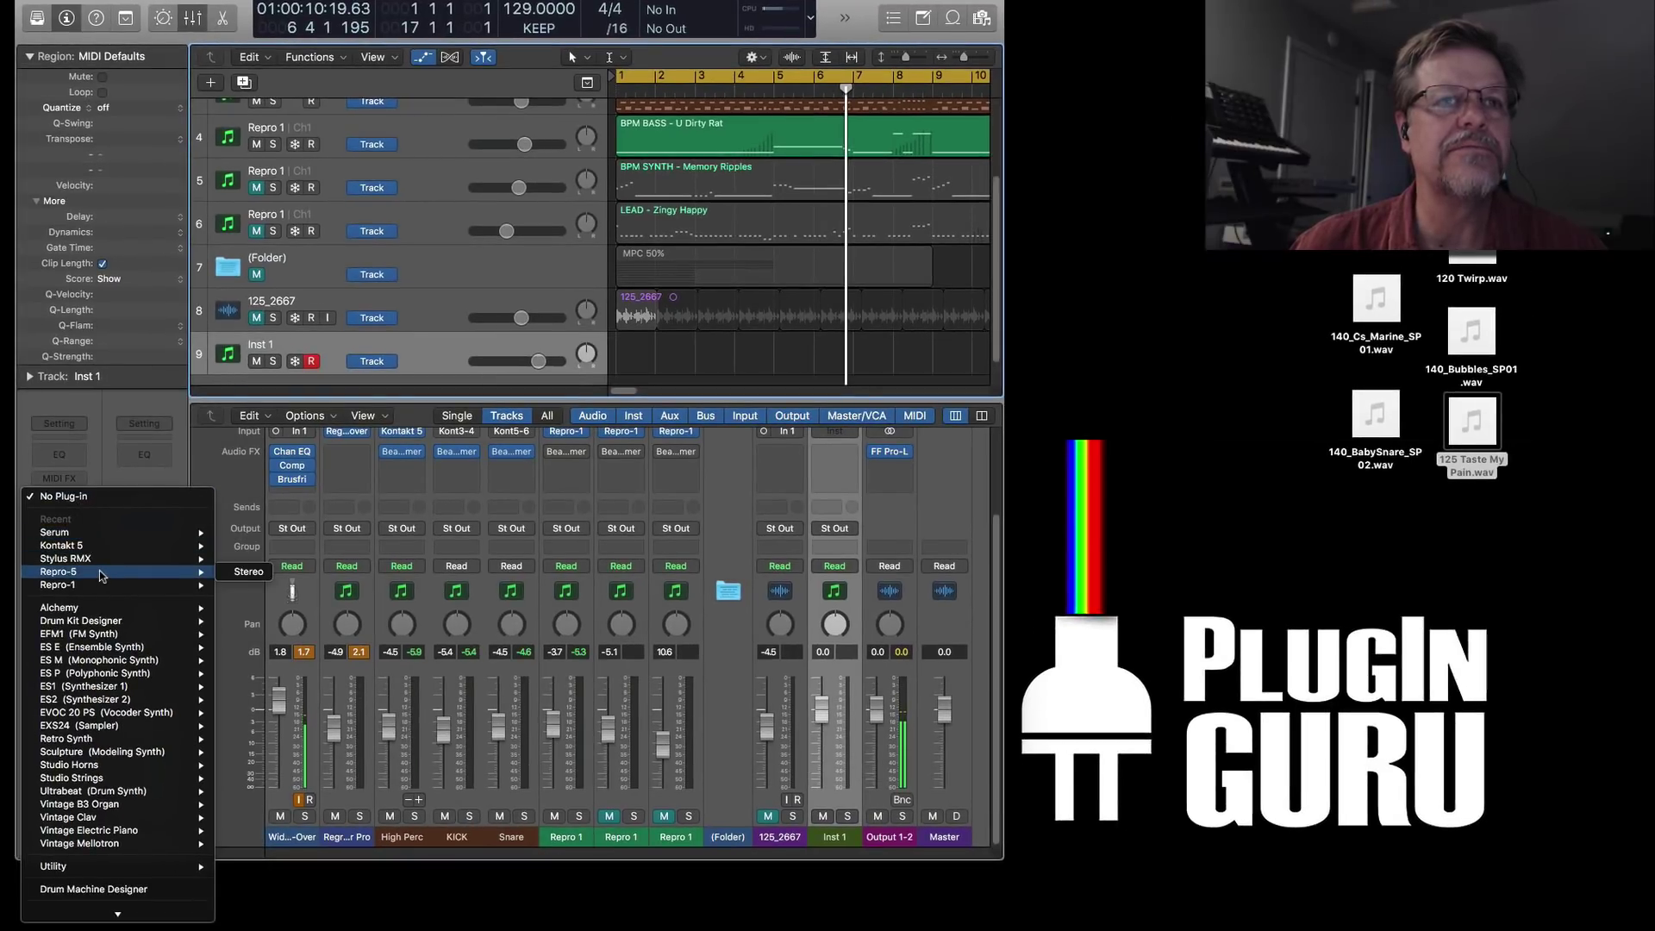
{"action": "scroll", "coordinate": [117, 896], "scroll_direction": "down", "scroll_amount": 1}
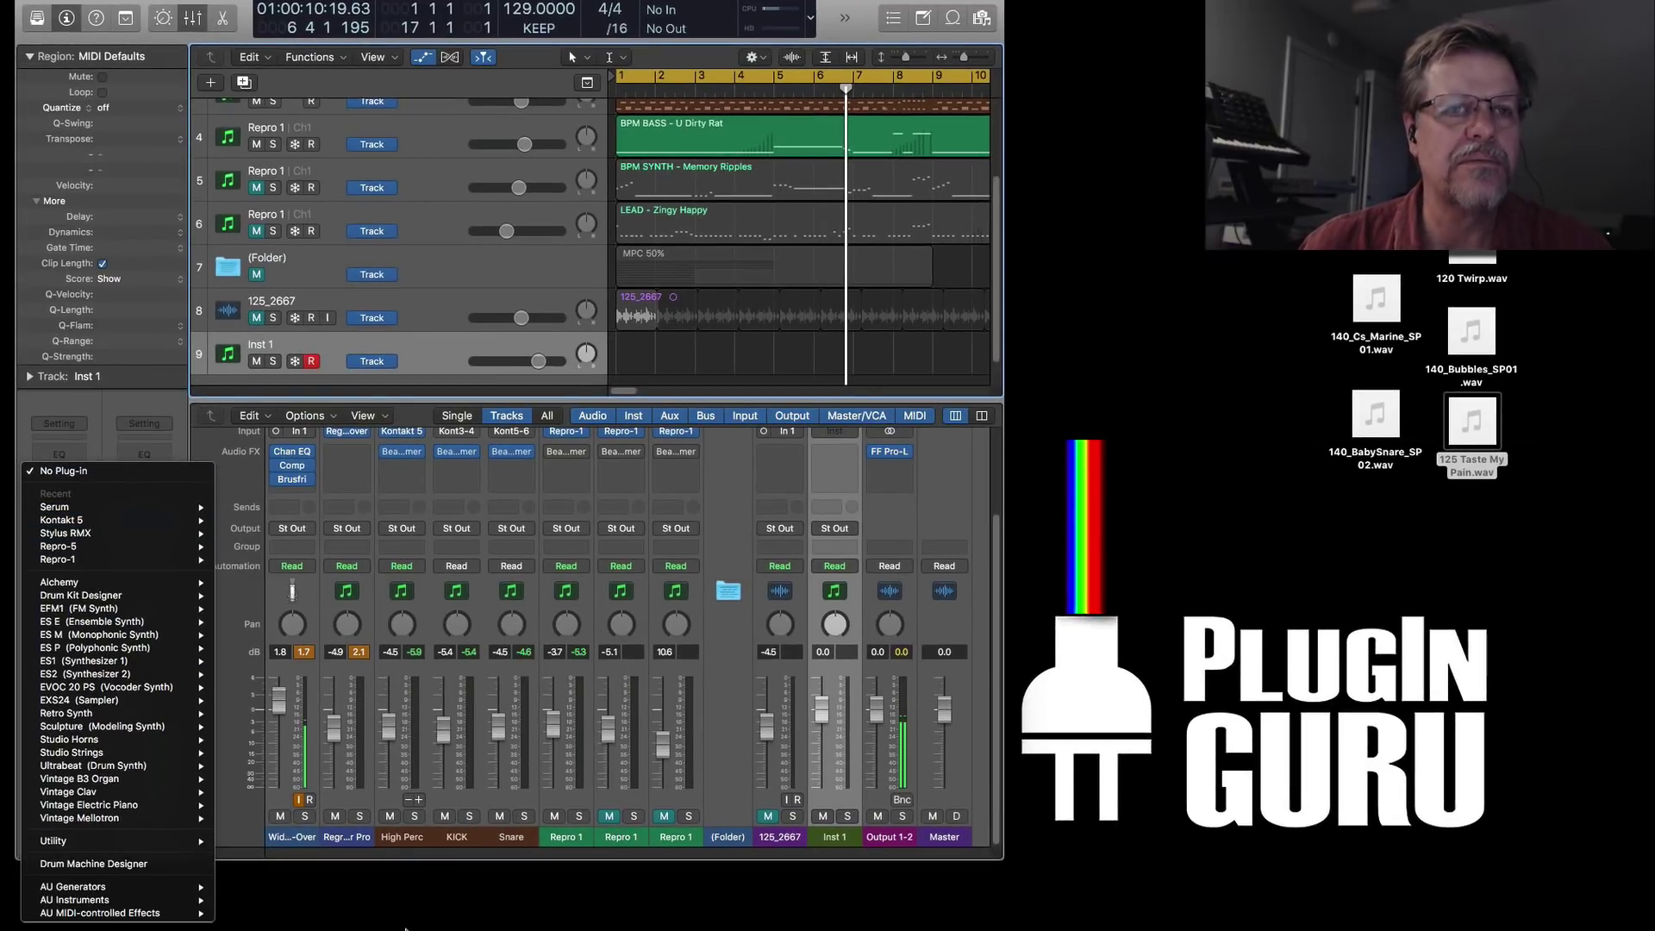
{"action": "mouse_move", "coordinate": [172, 903]}
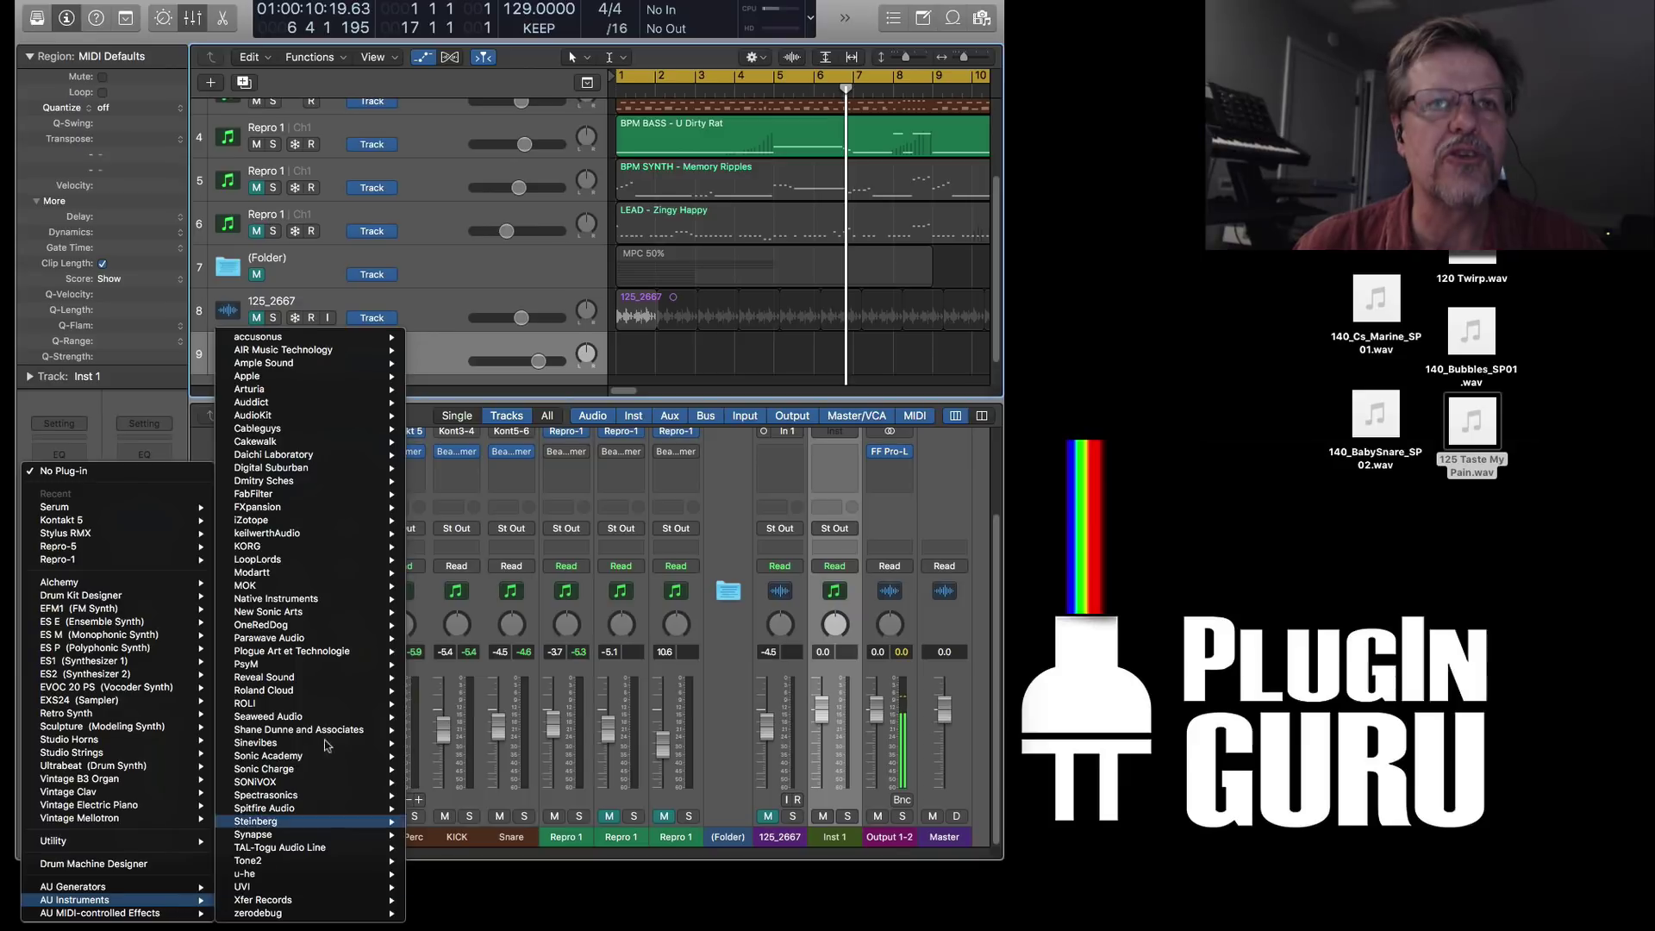
{"action": "left_click", "coordinate": [603, 347]}
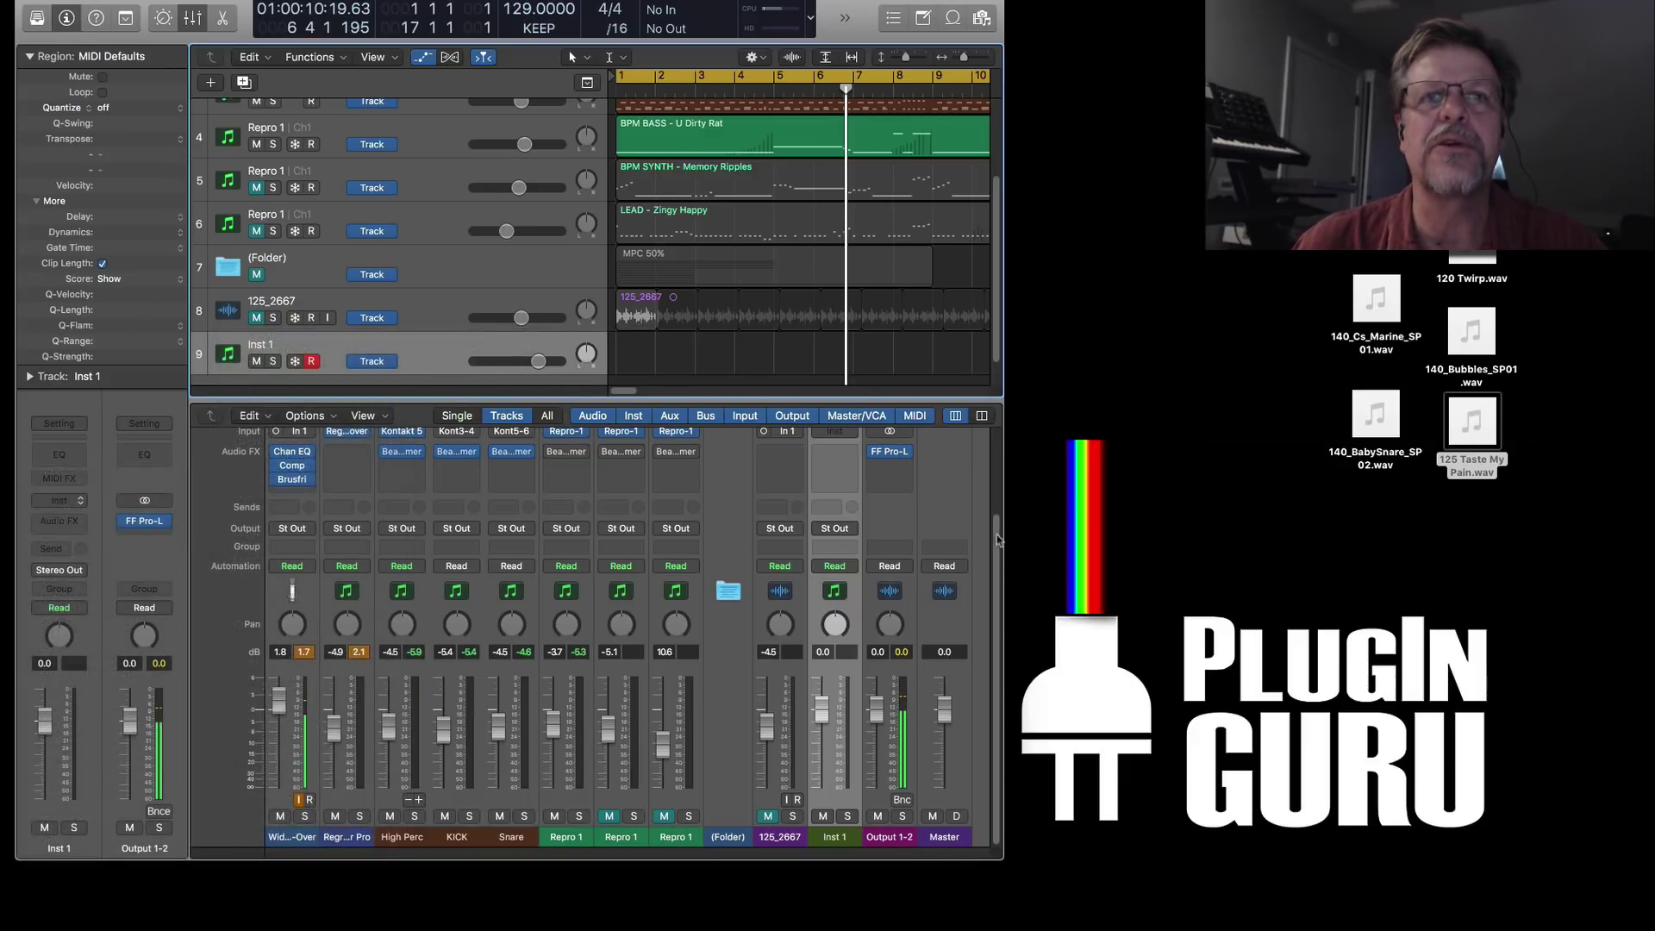
{"action": "left_click", "coordinate": [1471, 332]}
- Drop 140_Cs_Marine_SP01.wav from the desktop into the new Regroover Pro and start playback
{"action": "left_click", "coordinate": [1377, 301]}
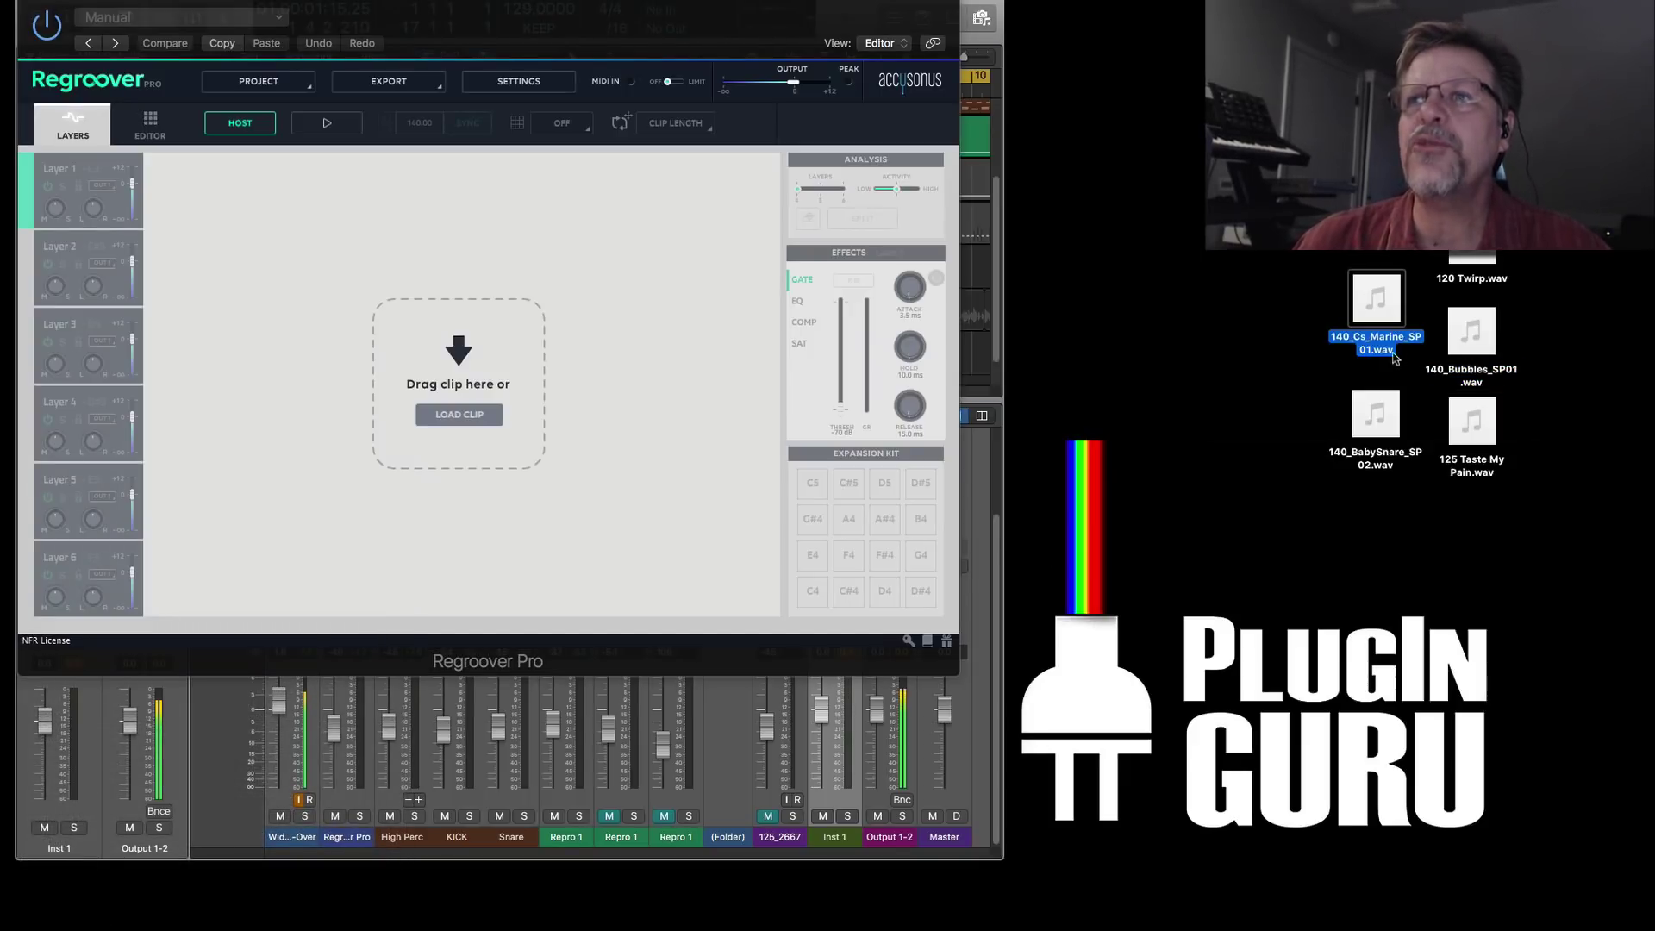
{"action": "left_click_drag", "start_coordinate": [1389, 353], "coordinate": [468, 390]}
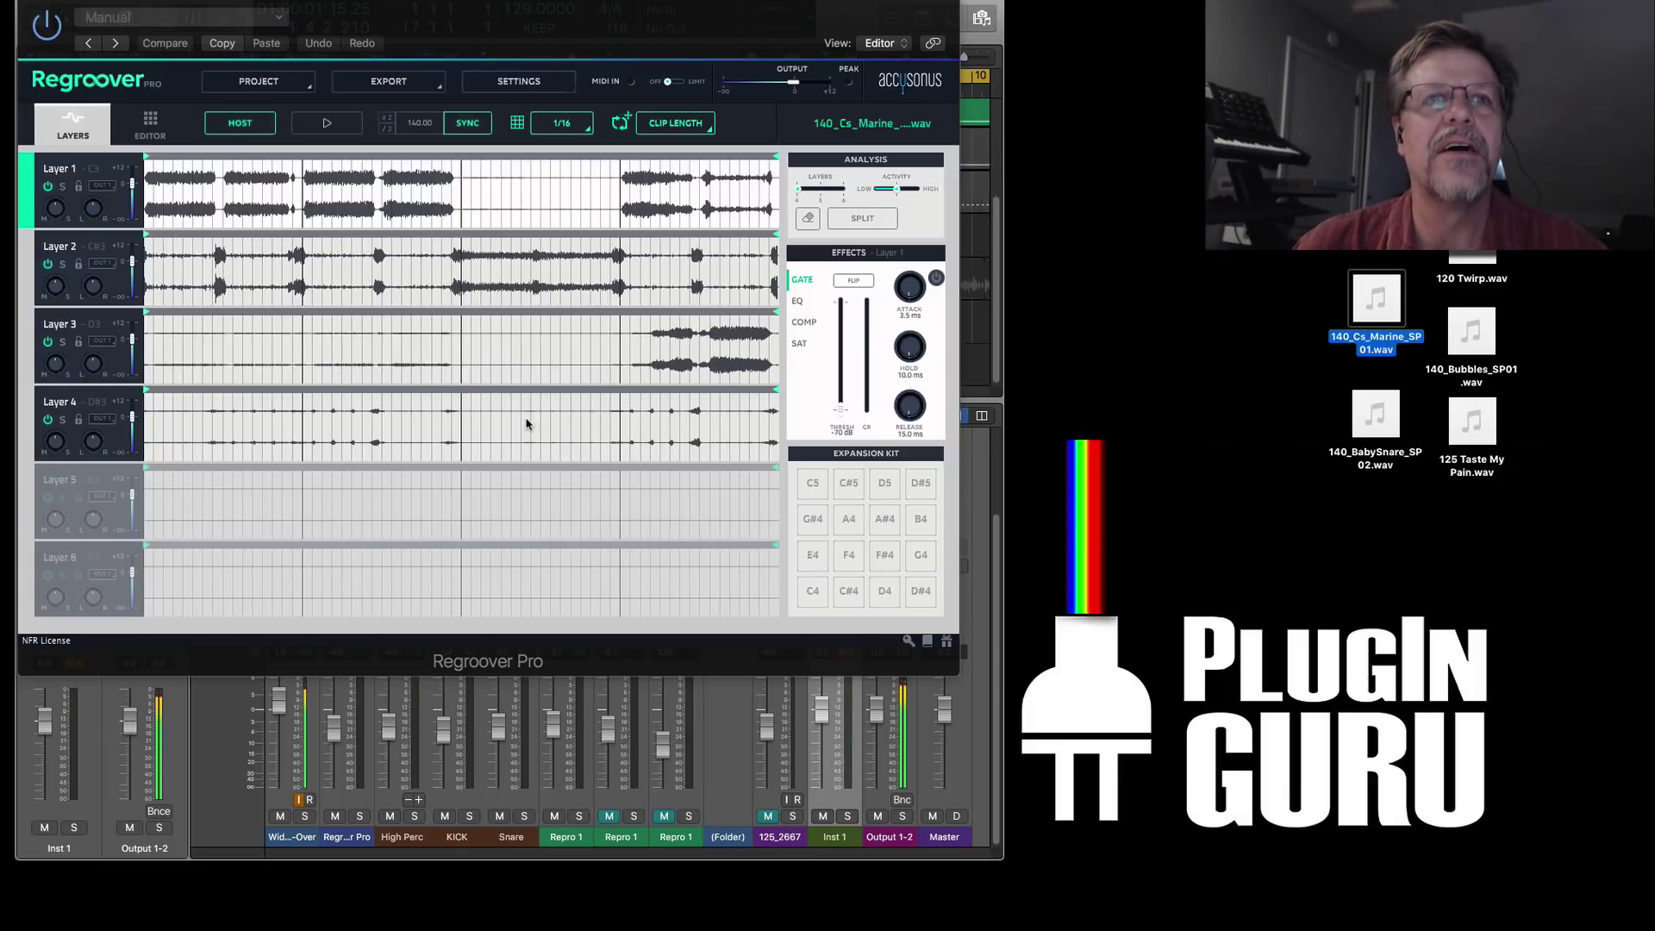
{"action": "key", "text": "space"}
{"action": "left_click", "coordinate": [613, 84]}
{"action": "key", "text": "space"}
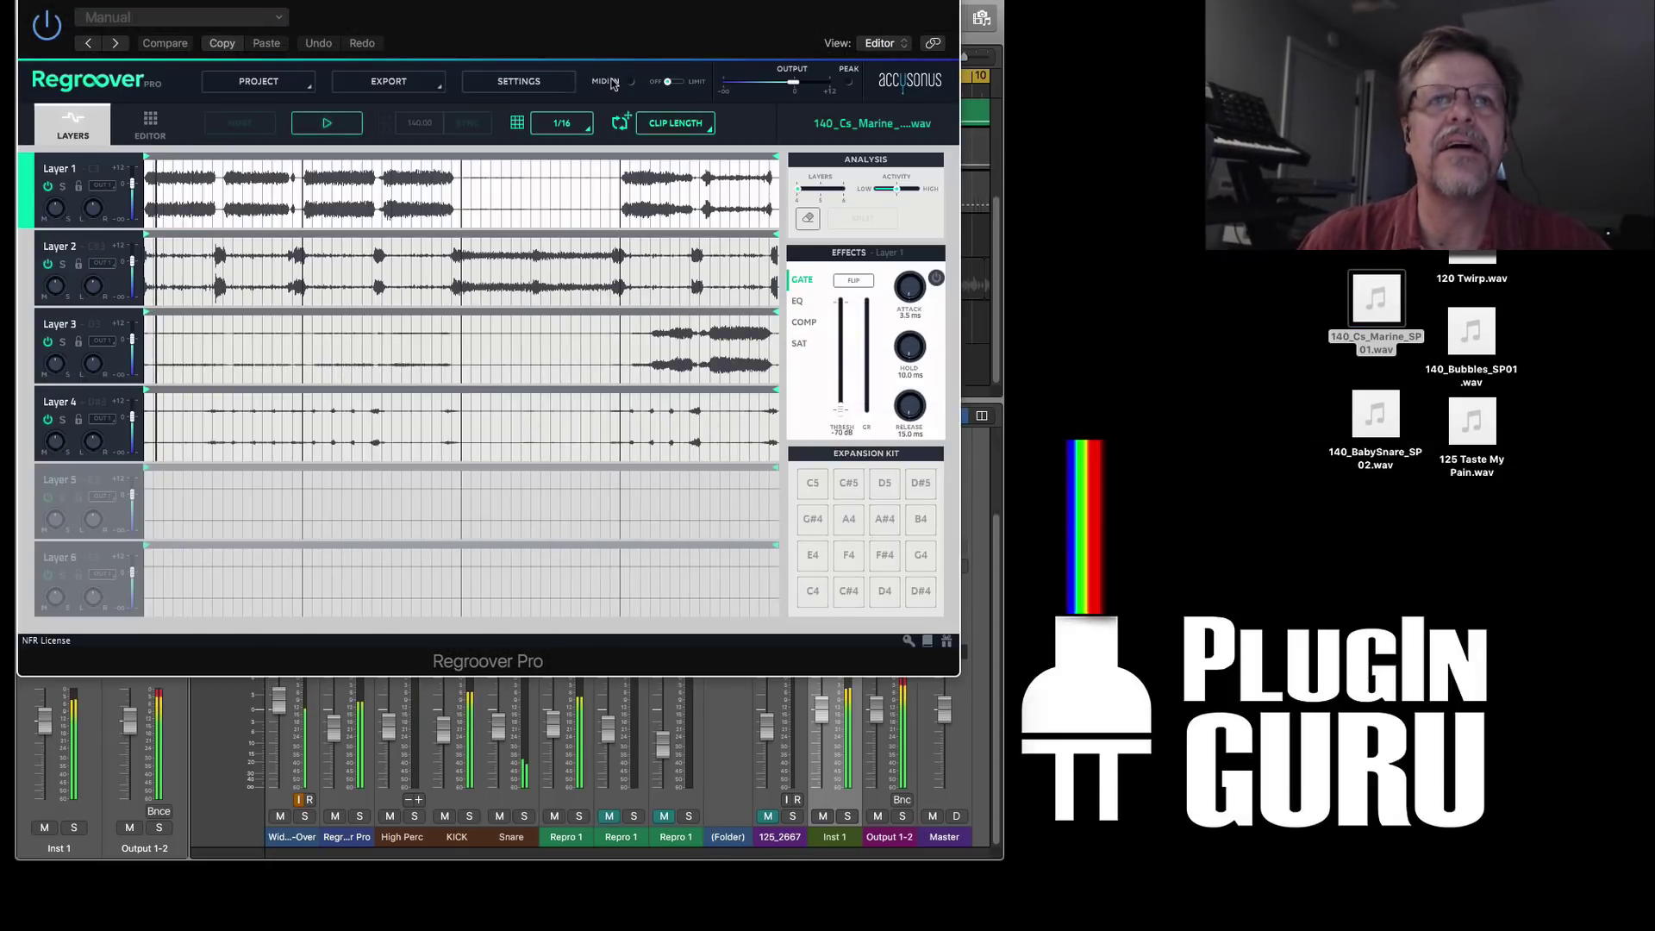
{"action": "left_click_drag", "start_coordinate": [629, 2], "coordinate": [673, 125]}
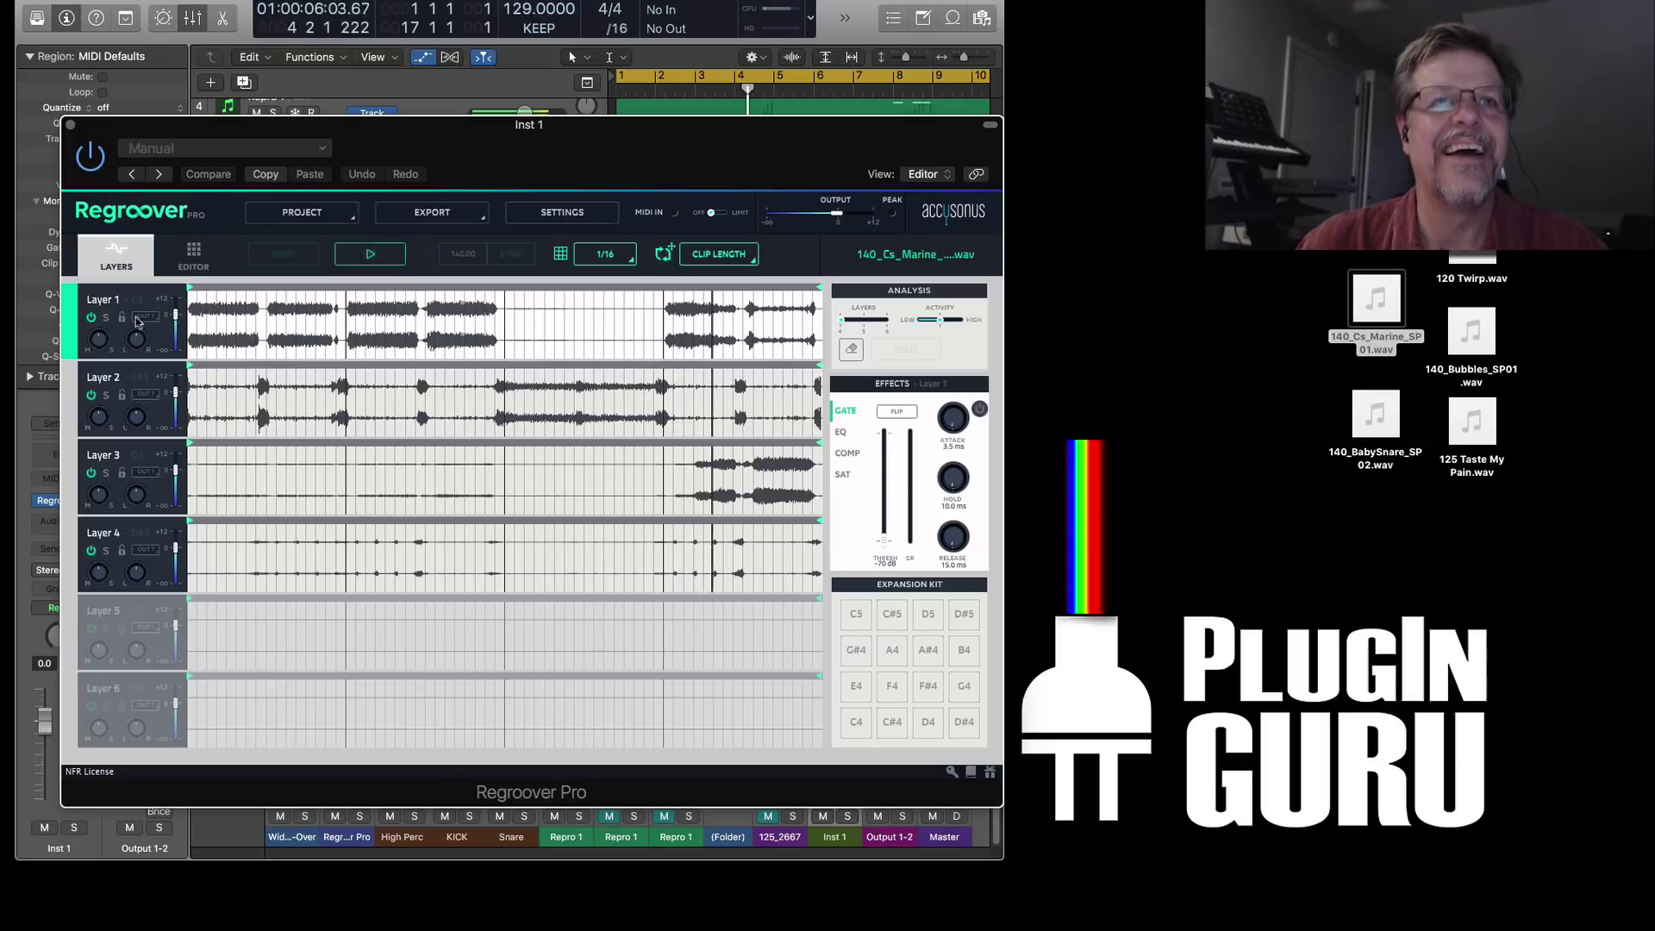
- Audition the marine loop's Layers 2, 3 and 4, lowering Layer 3's volume slightly
{"action": "left_click", "coordinate": [95, 396]}
{"action": "left_click", "coordinate": [176, 548]}
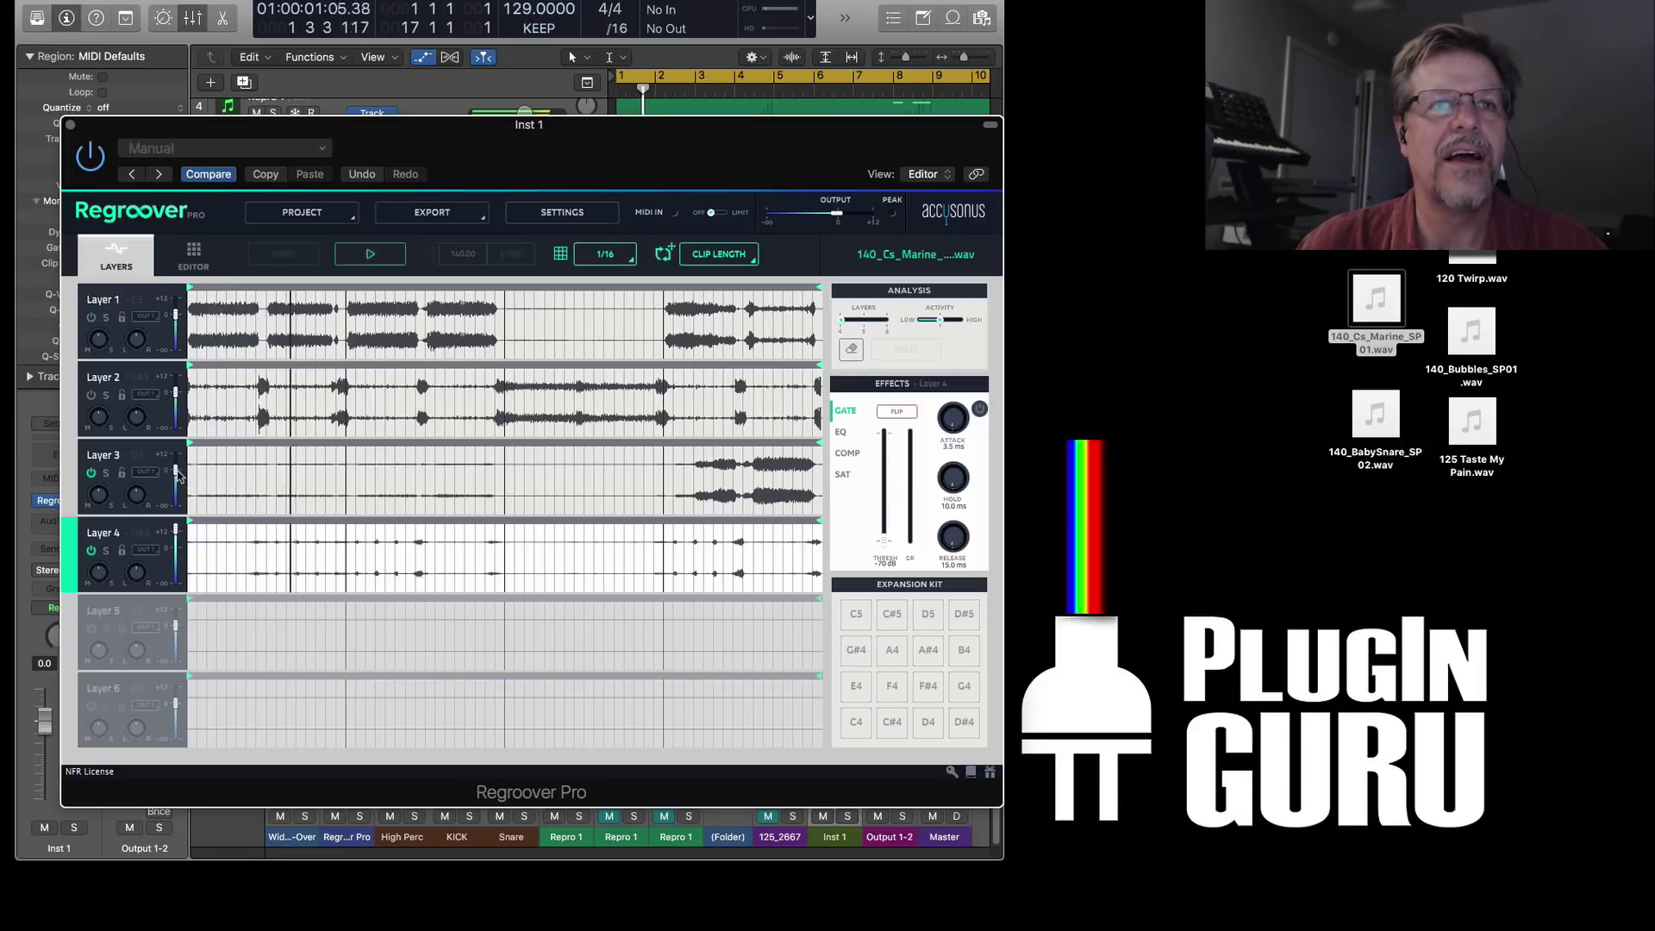
{"action": "left_click_drag", "start_coordinate": [177, 477], "coordinate": [179, 483]}
{"action": "left_click", "coordinate": [175, 535]}
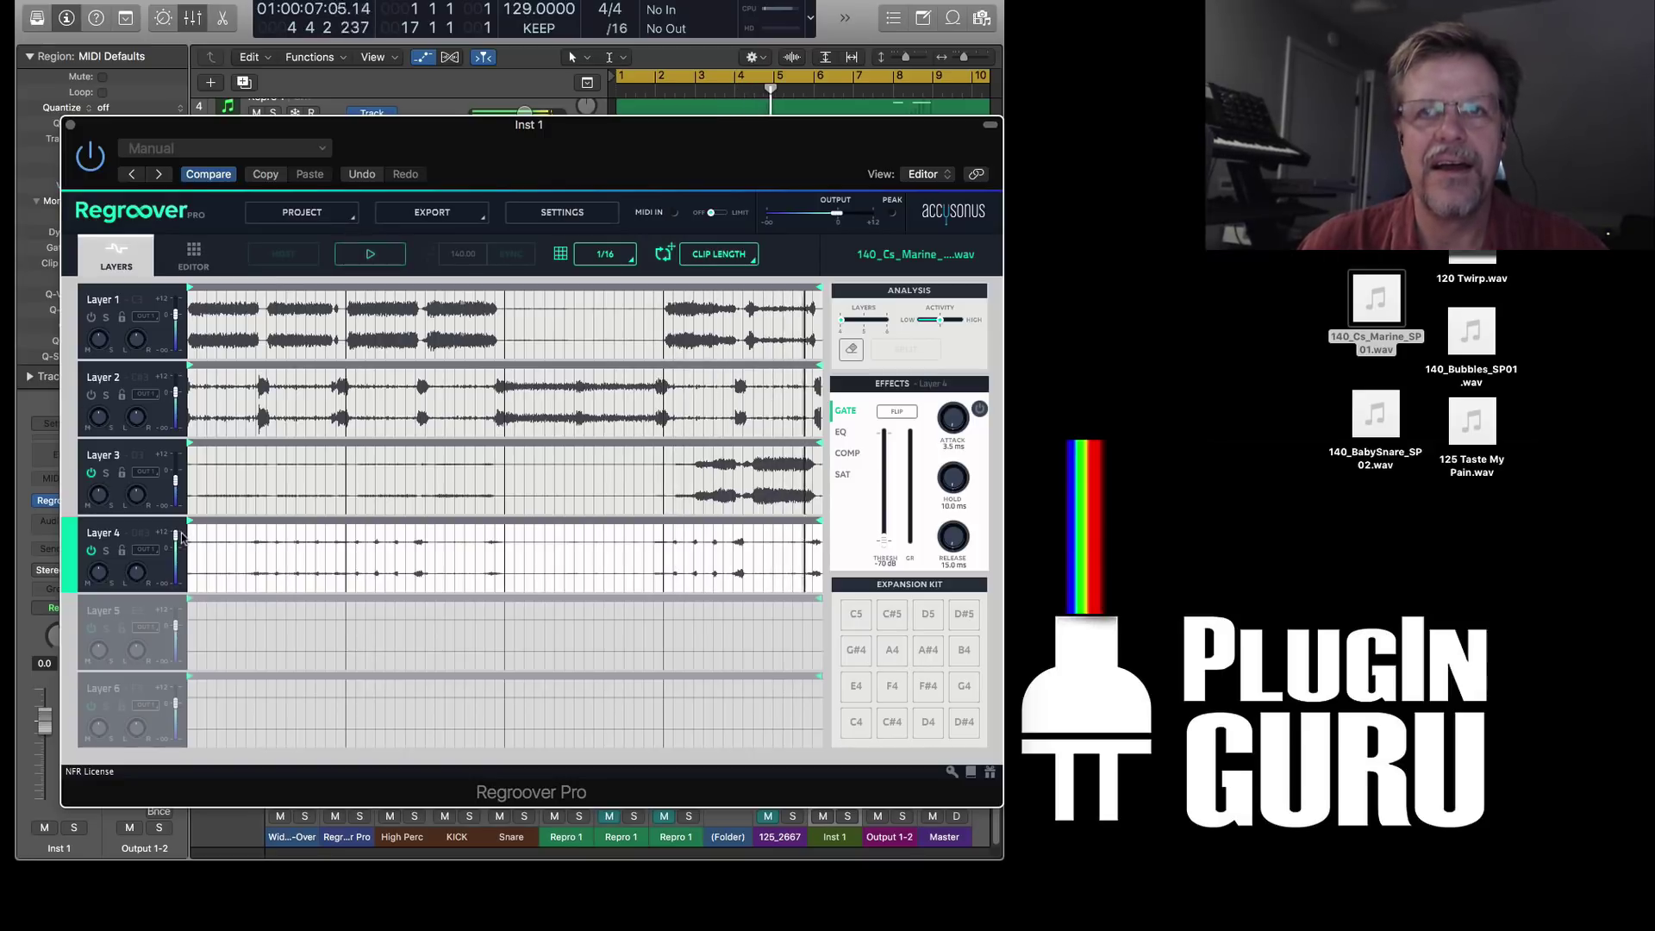
- Play from bar 1 and shorten Layer 4's loop so it ends earlier
{"action": "left_click", "coordinate": [755, 450]}
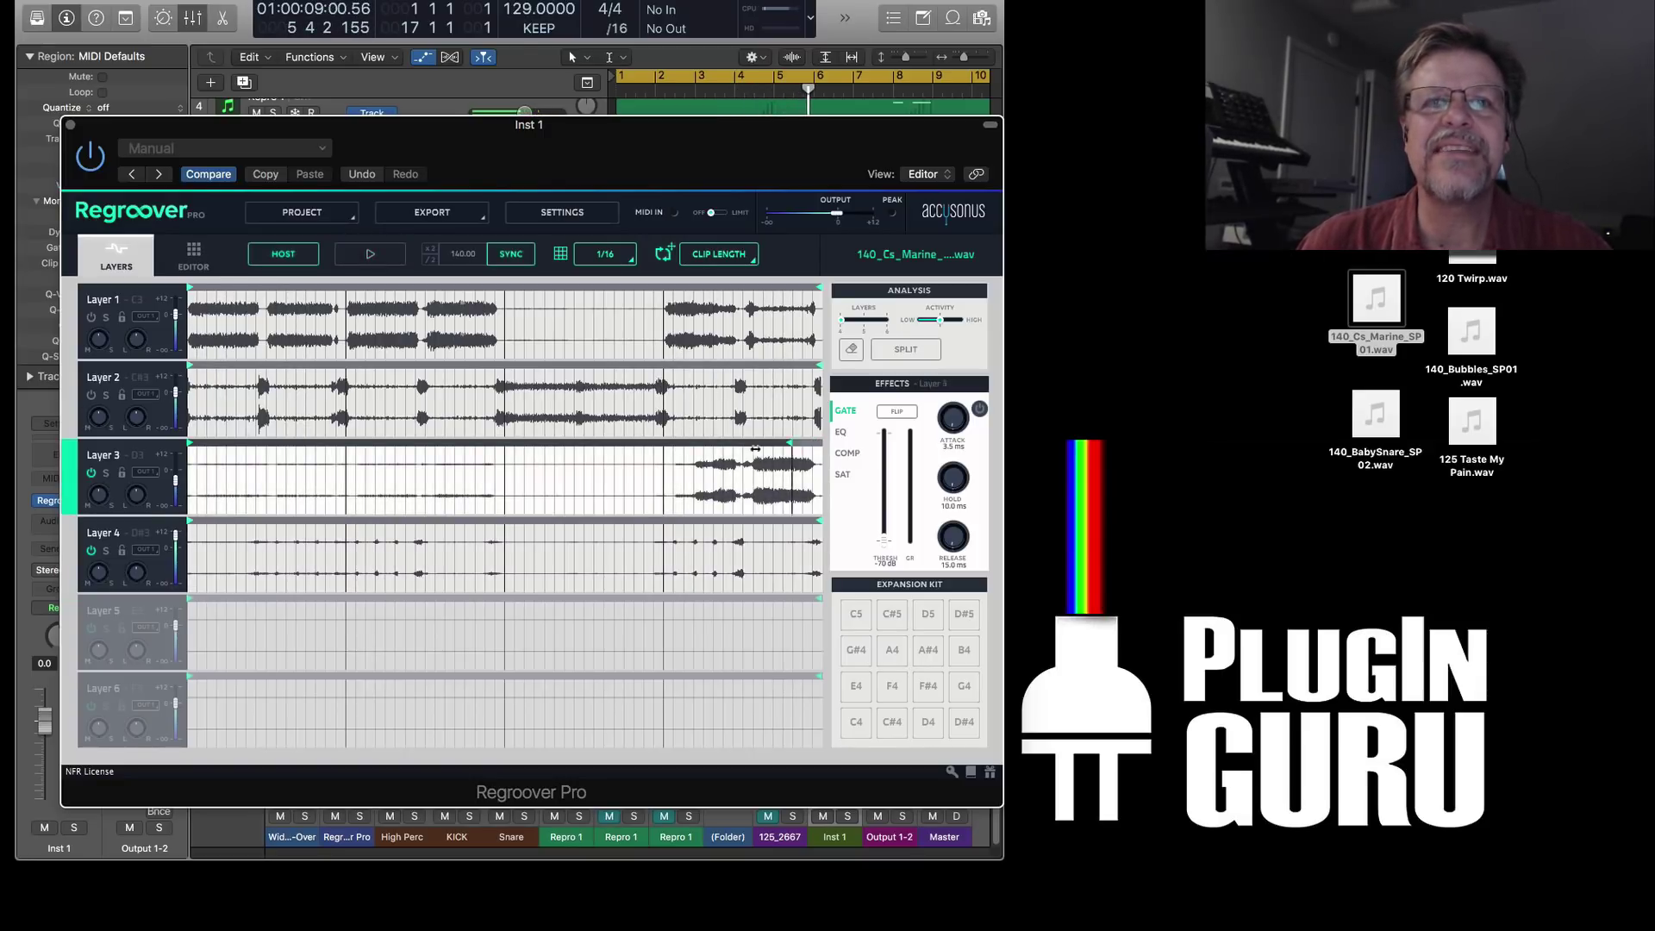
{"action": "left_click", "coordinate": [504, 474]}
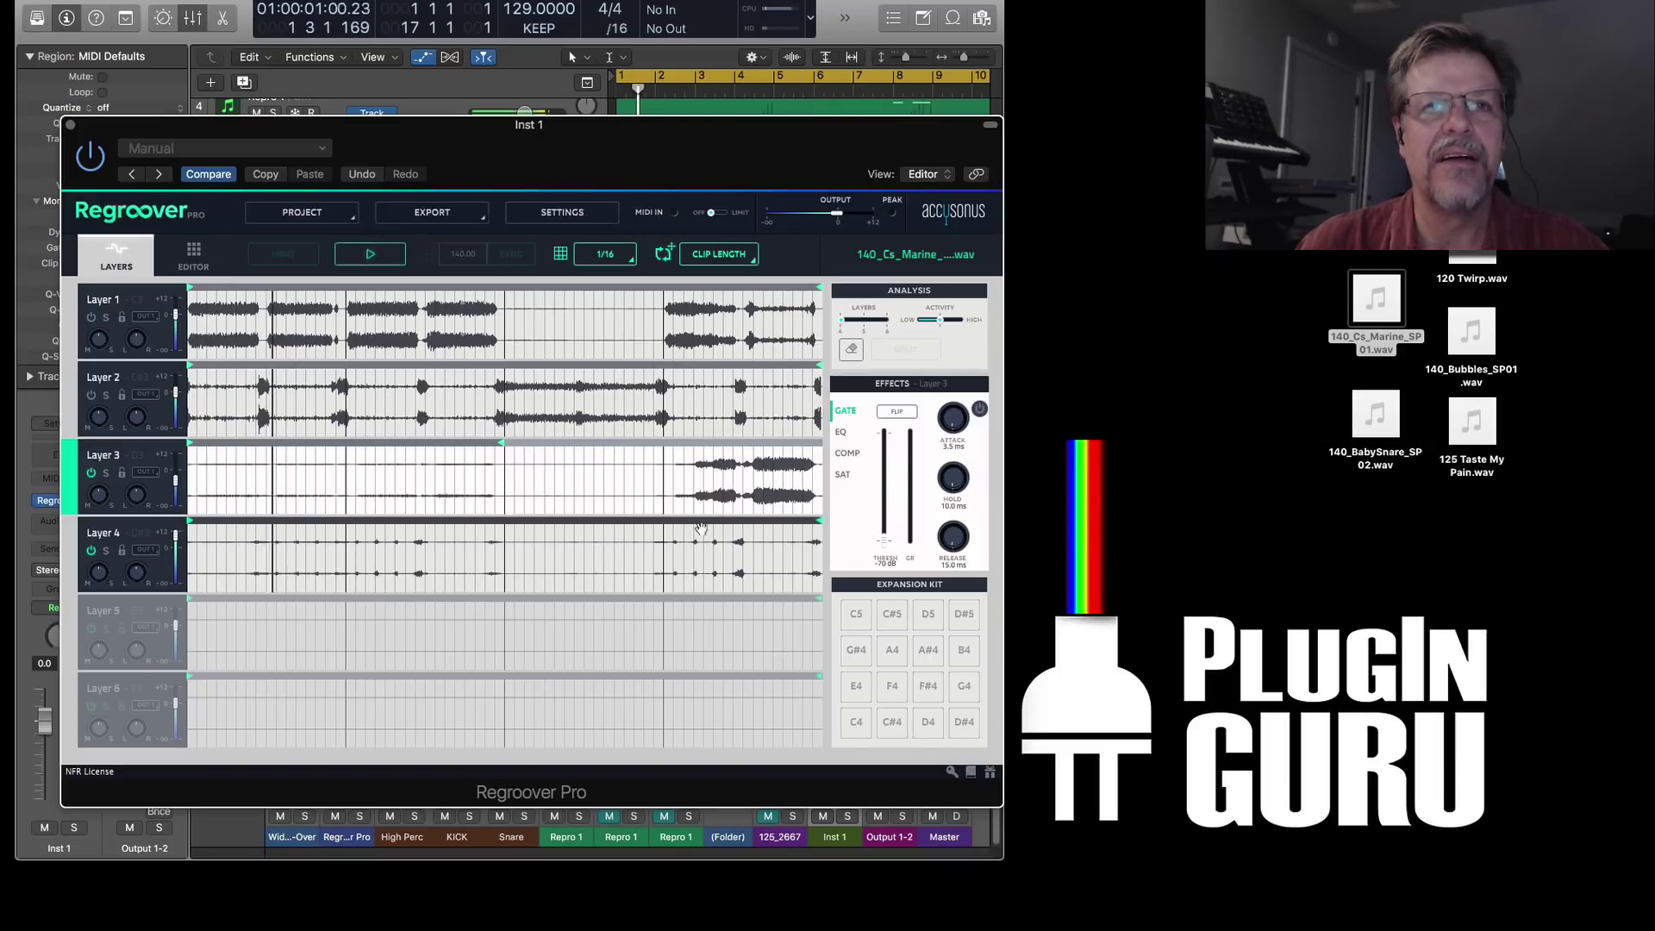
{"action": "left_click", "coordinate": [817, 523]}
{"action": "left_click_drag", "start_coordinate": [817, 521], "coordinate": [519, 534]}
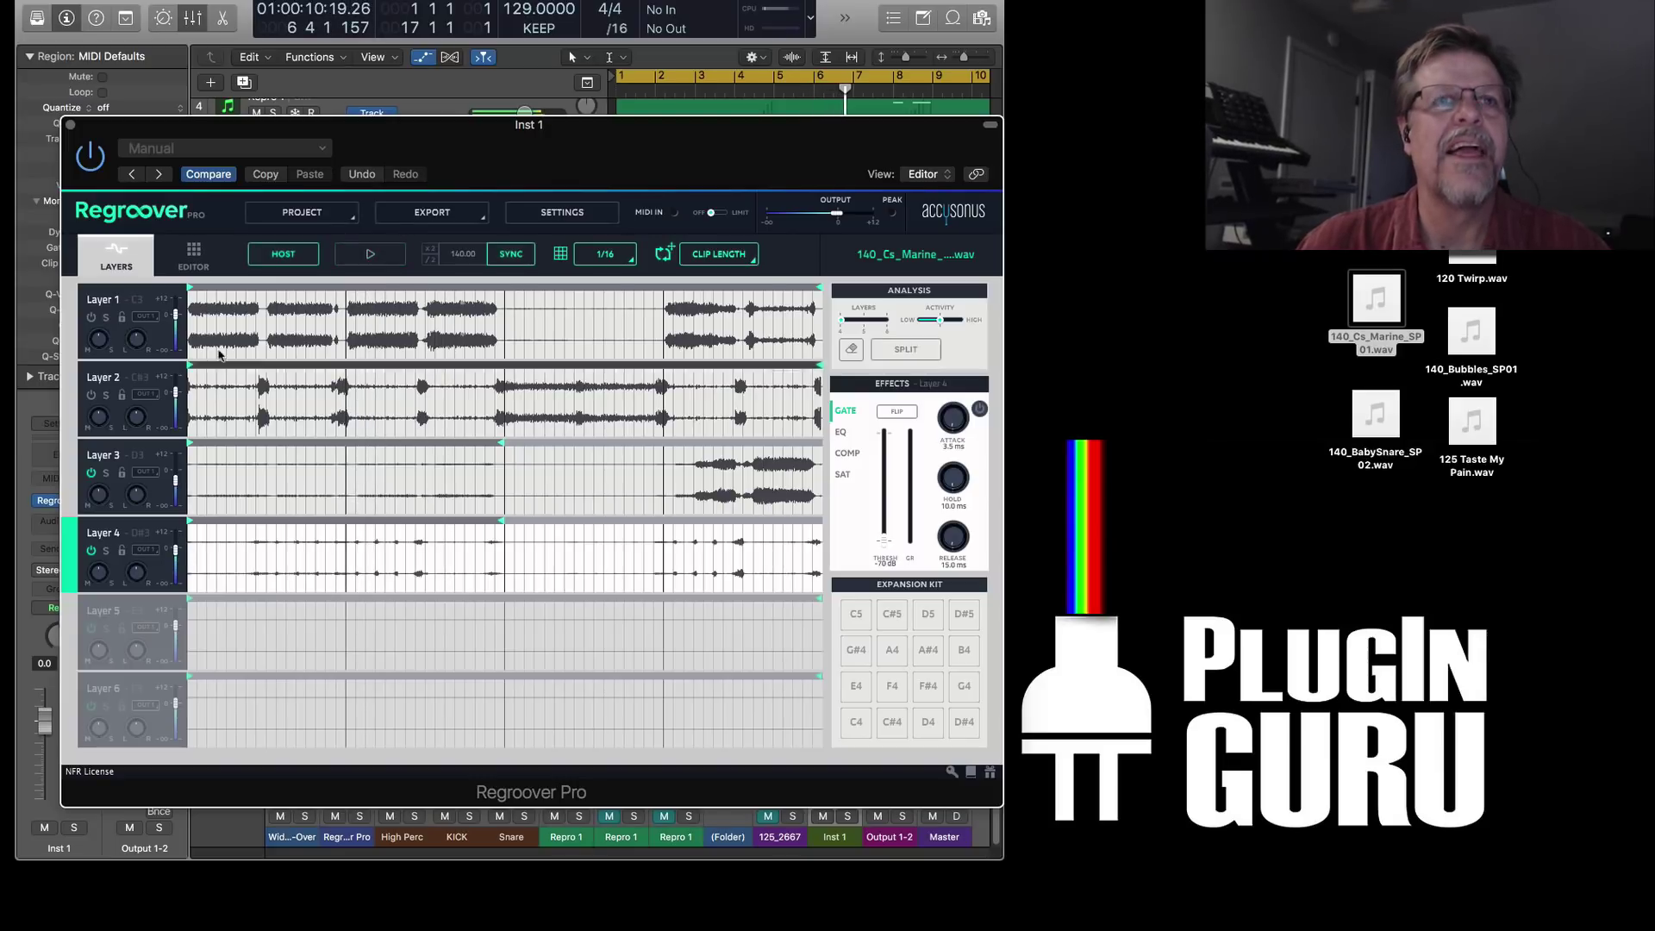
- Narrow Layer 1's loop to a short later section and lower its volume slightly
{"action": "left_click", "coordinate": [197, 289]}
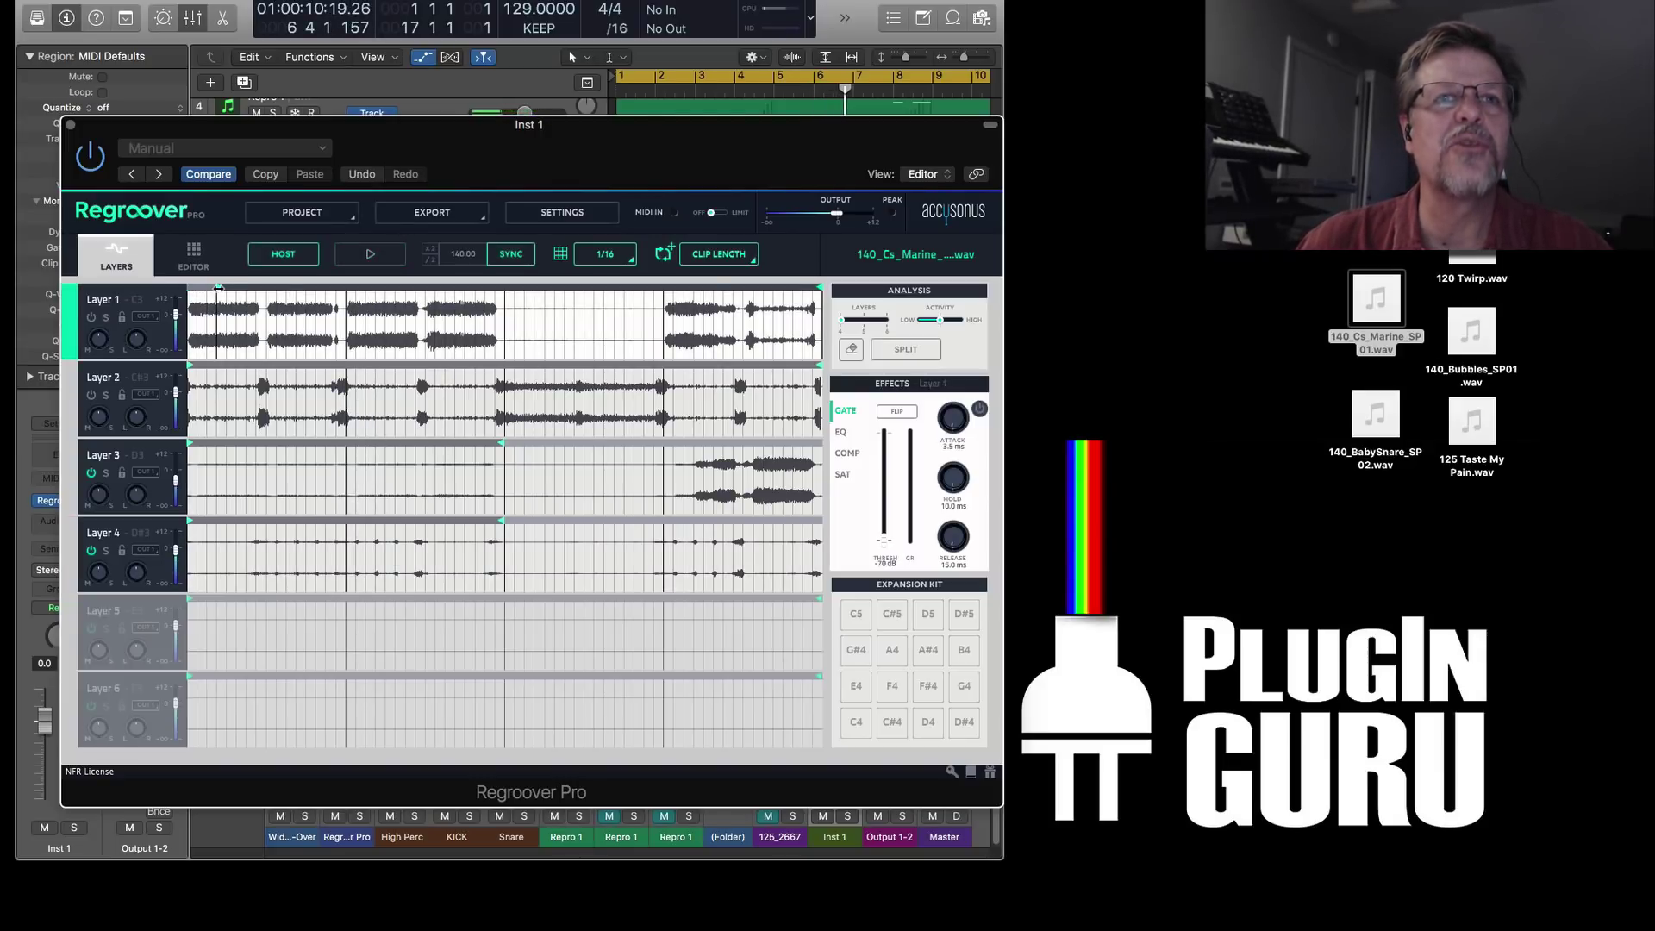
{"action": "left_click_drag", "start_coordinate": [245, 289], "coordinate": [239, 287]}
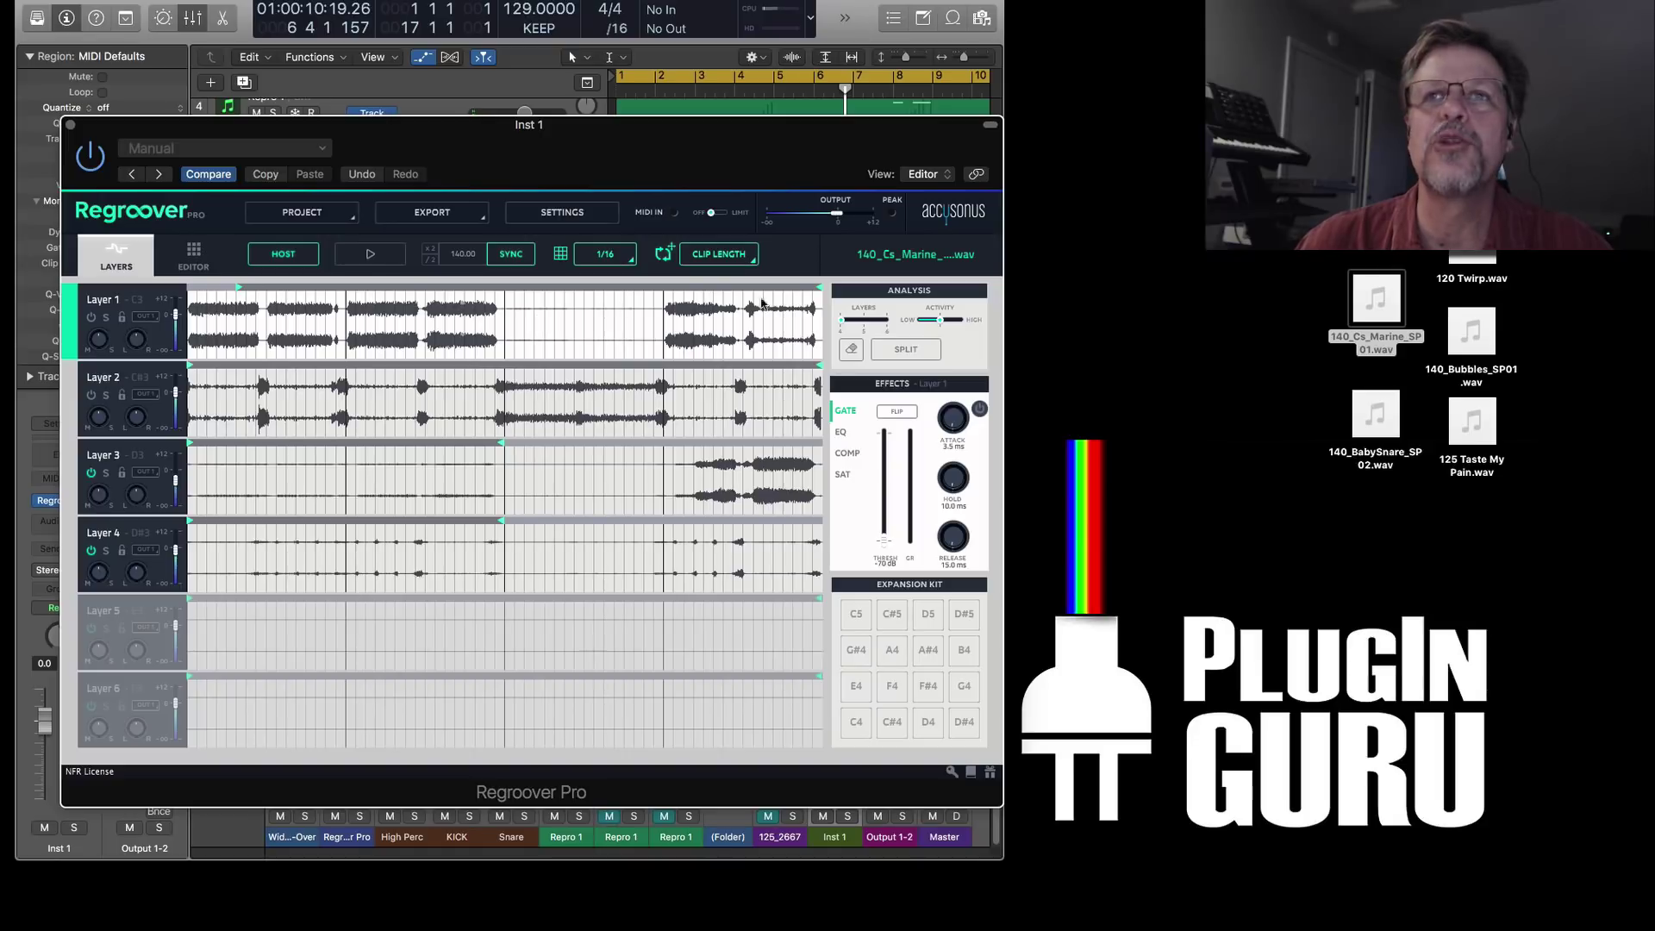
{"action": "left_click_drag", "start_coordinate": [818, 287], "coordinate": [493, 287]}
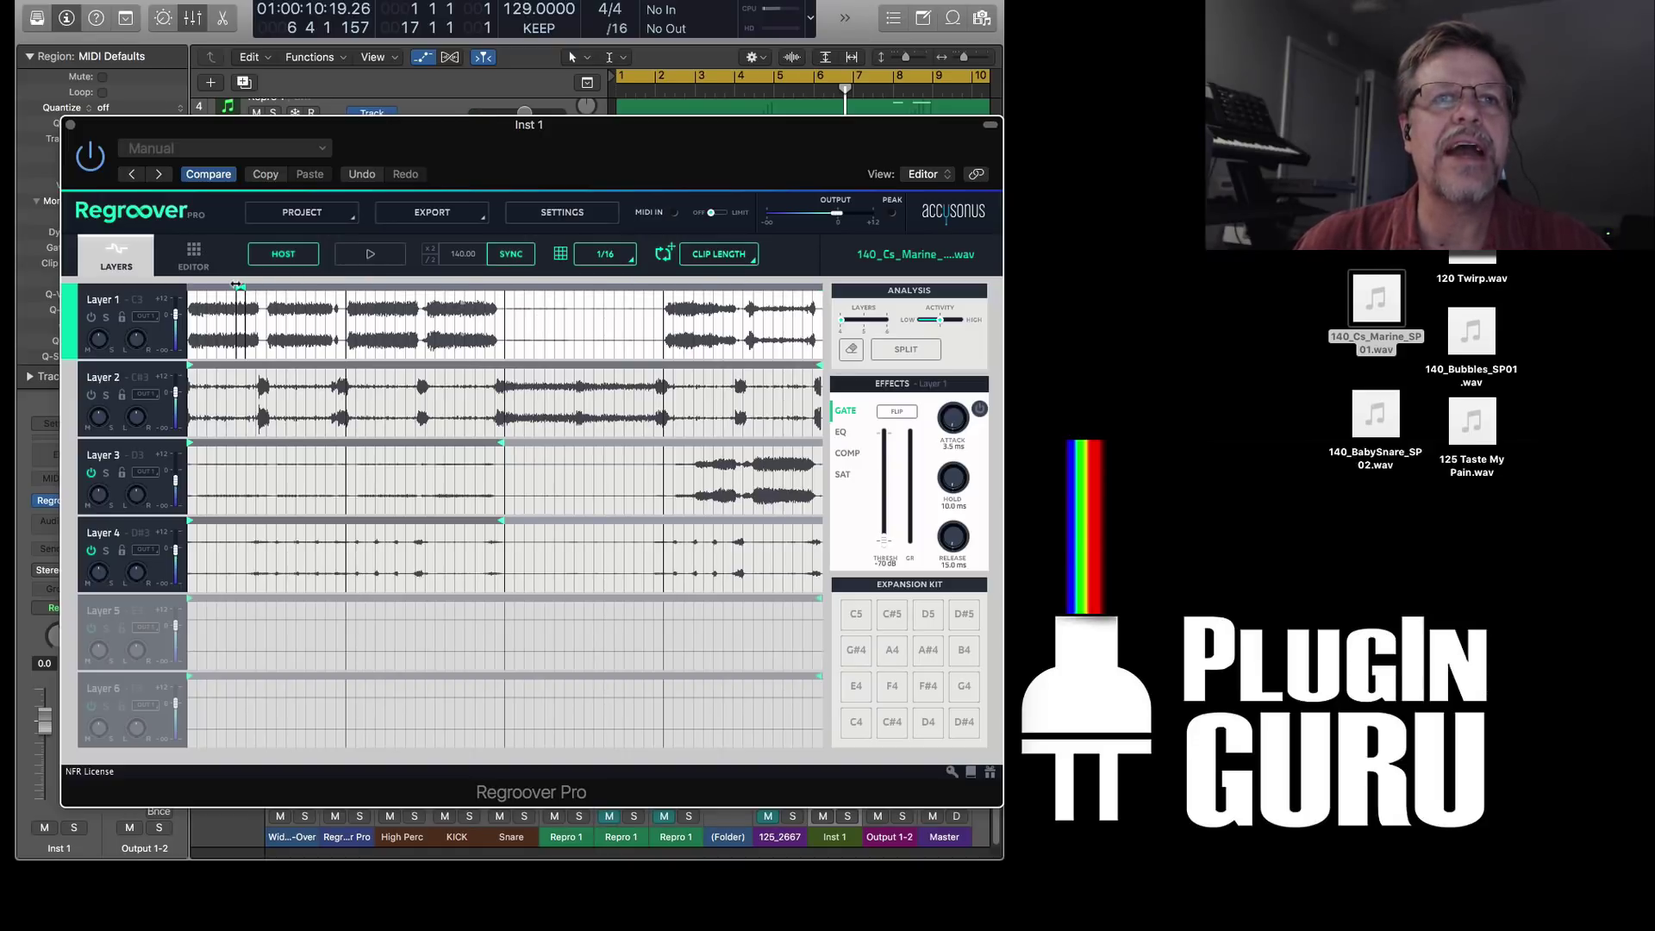
{"action": "left_click_drag", "start_coordinate": [235, 284], "coordinate": [241, 287]}
{"action": "key", "text": "space"}
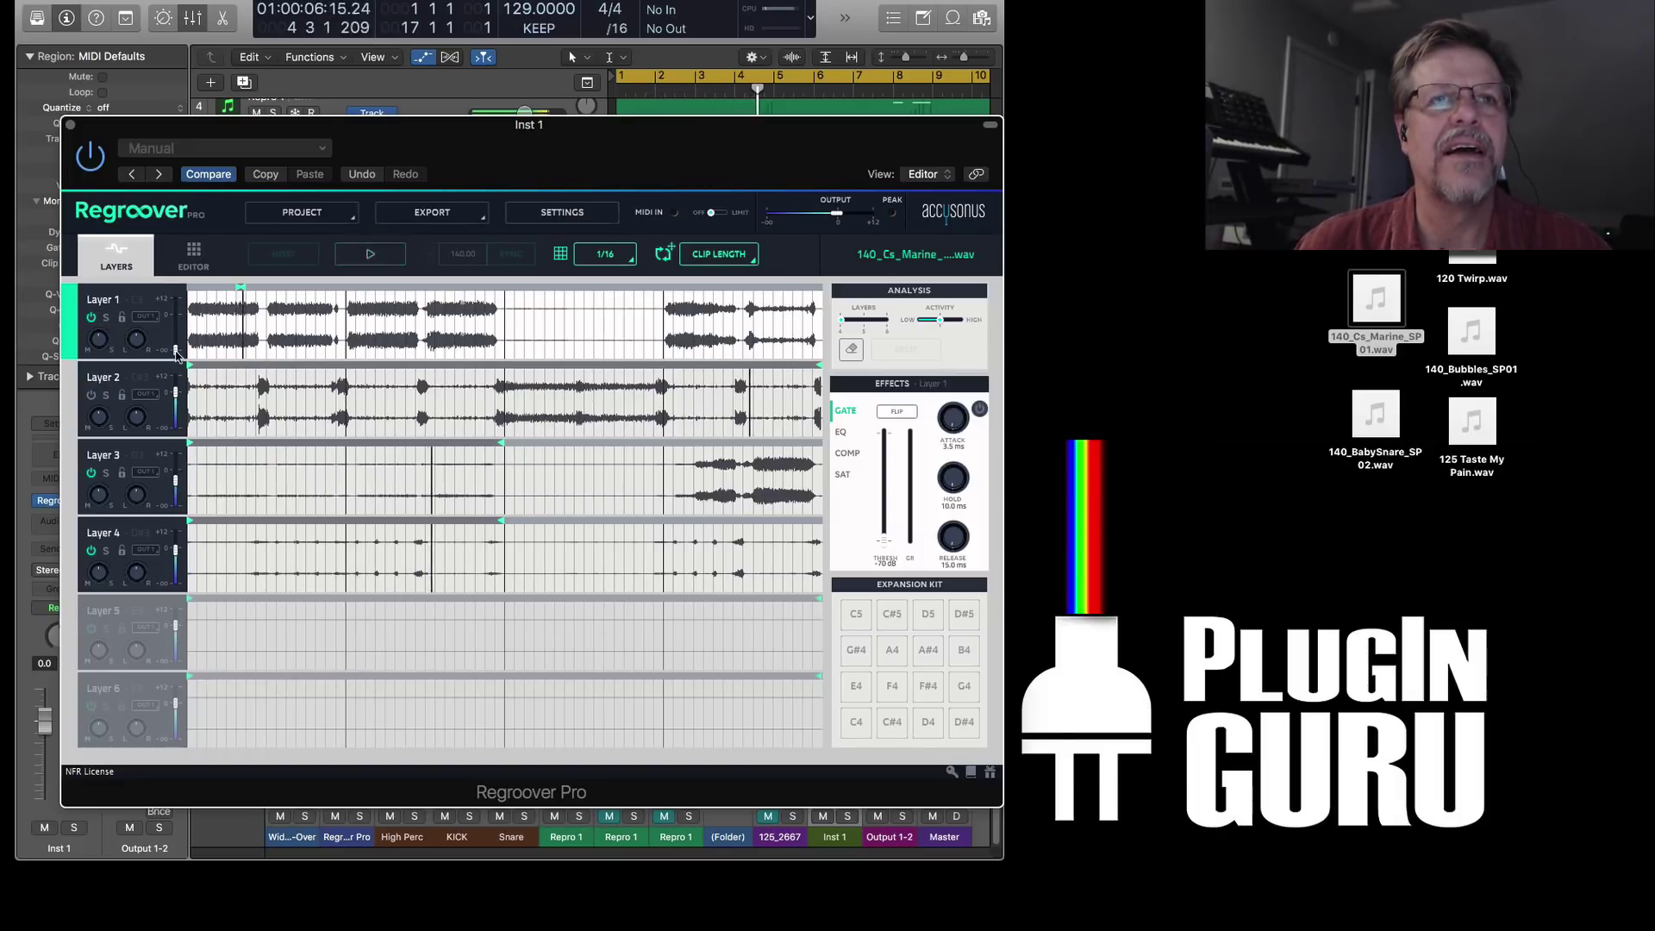
{"action": "left_click_drag", "start_coordinate": [248, 287], "coordinate": [312, 292]}
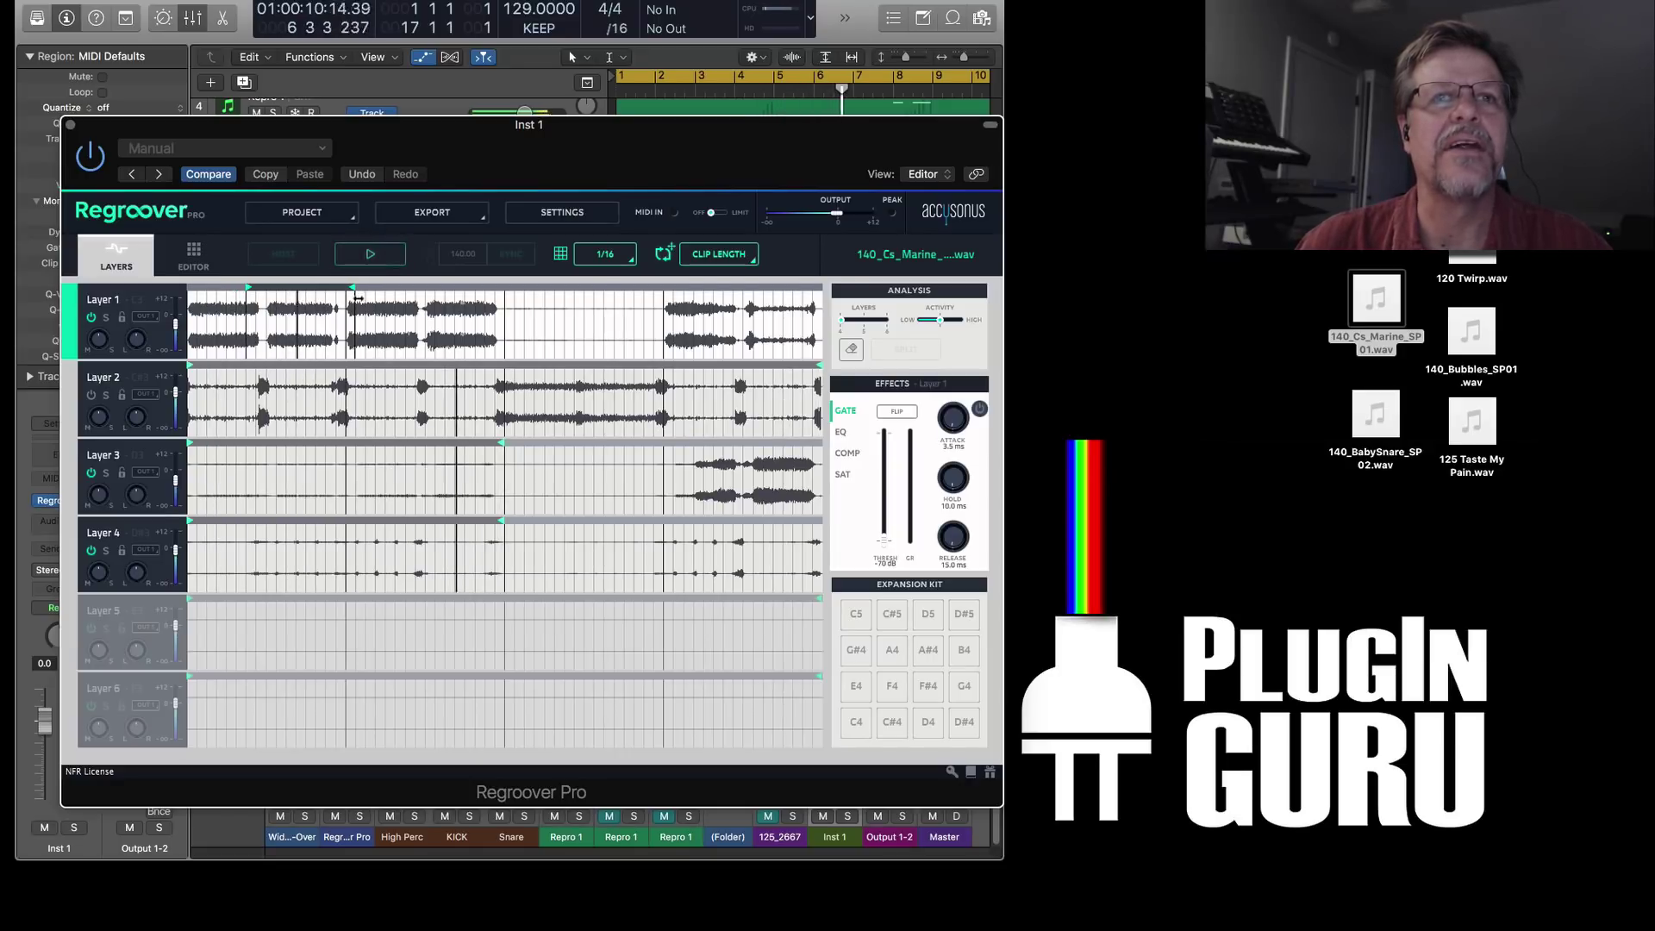
{"action": "left_click_drag", "start_coordinate": [249, 287], "coordinate": [336, 287]}
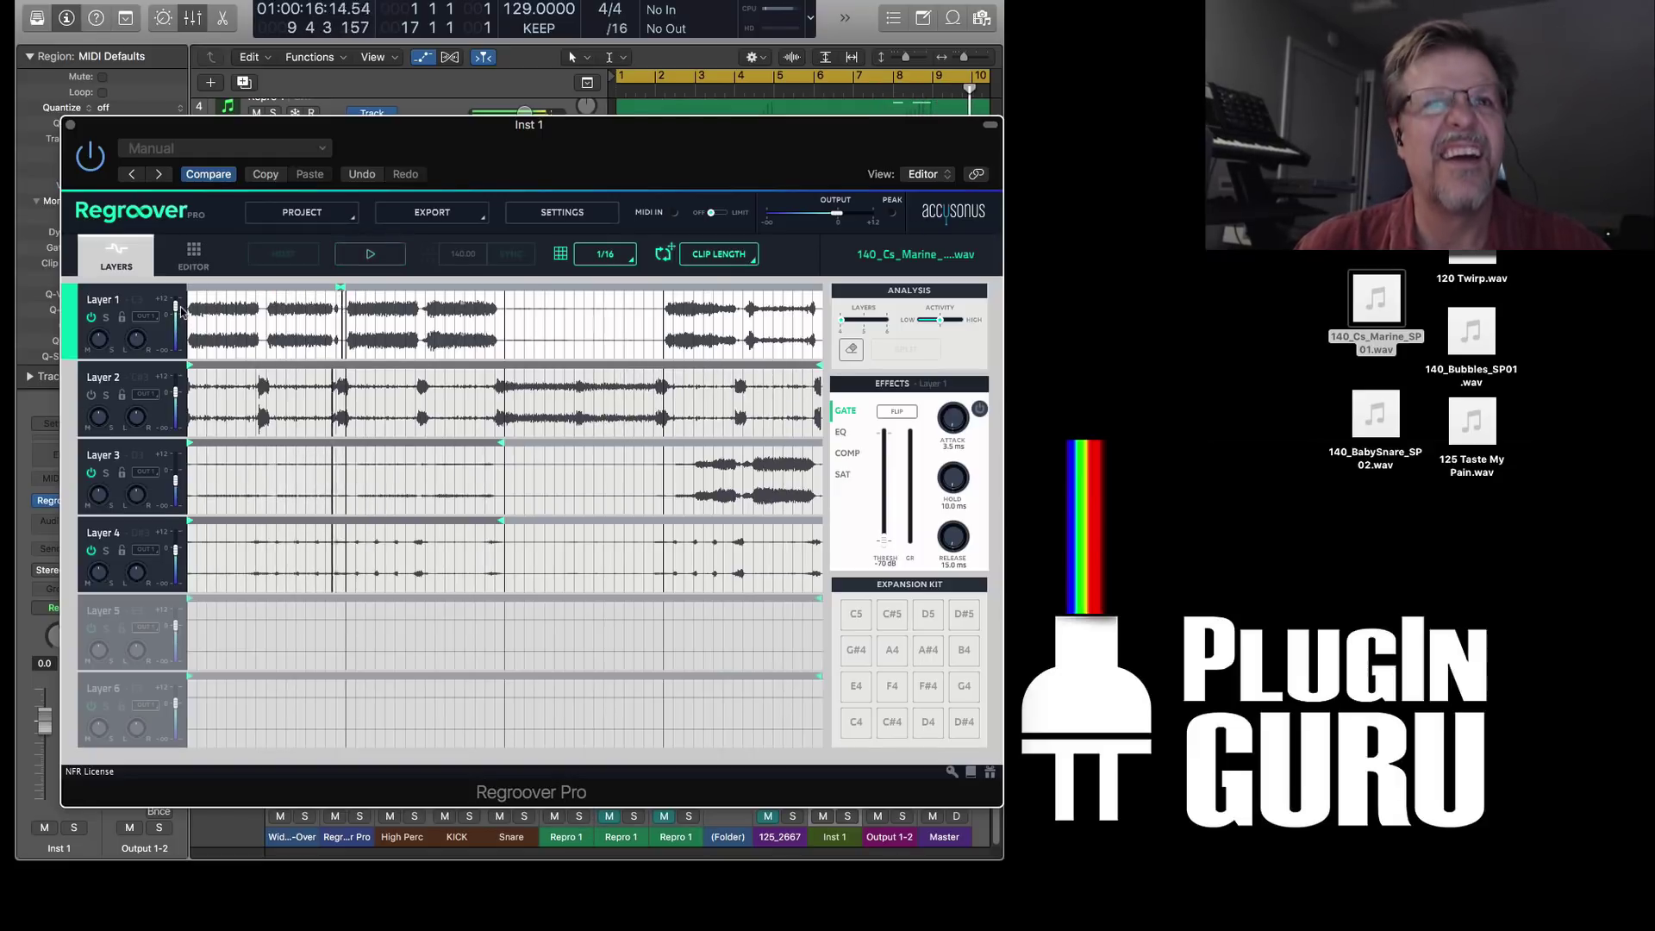
{"action": "left_click_drag", "start_coordinate": [179, 310], "coordinate": [185, 320]}
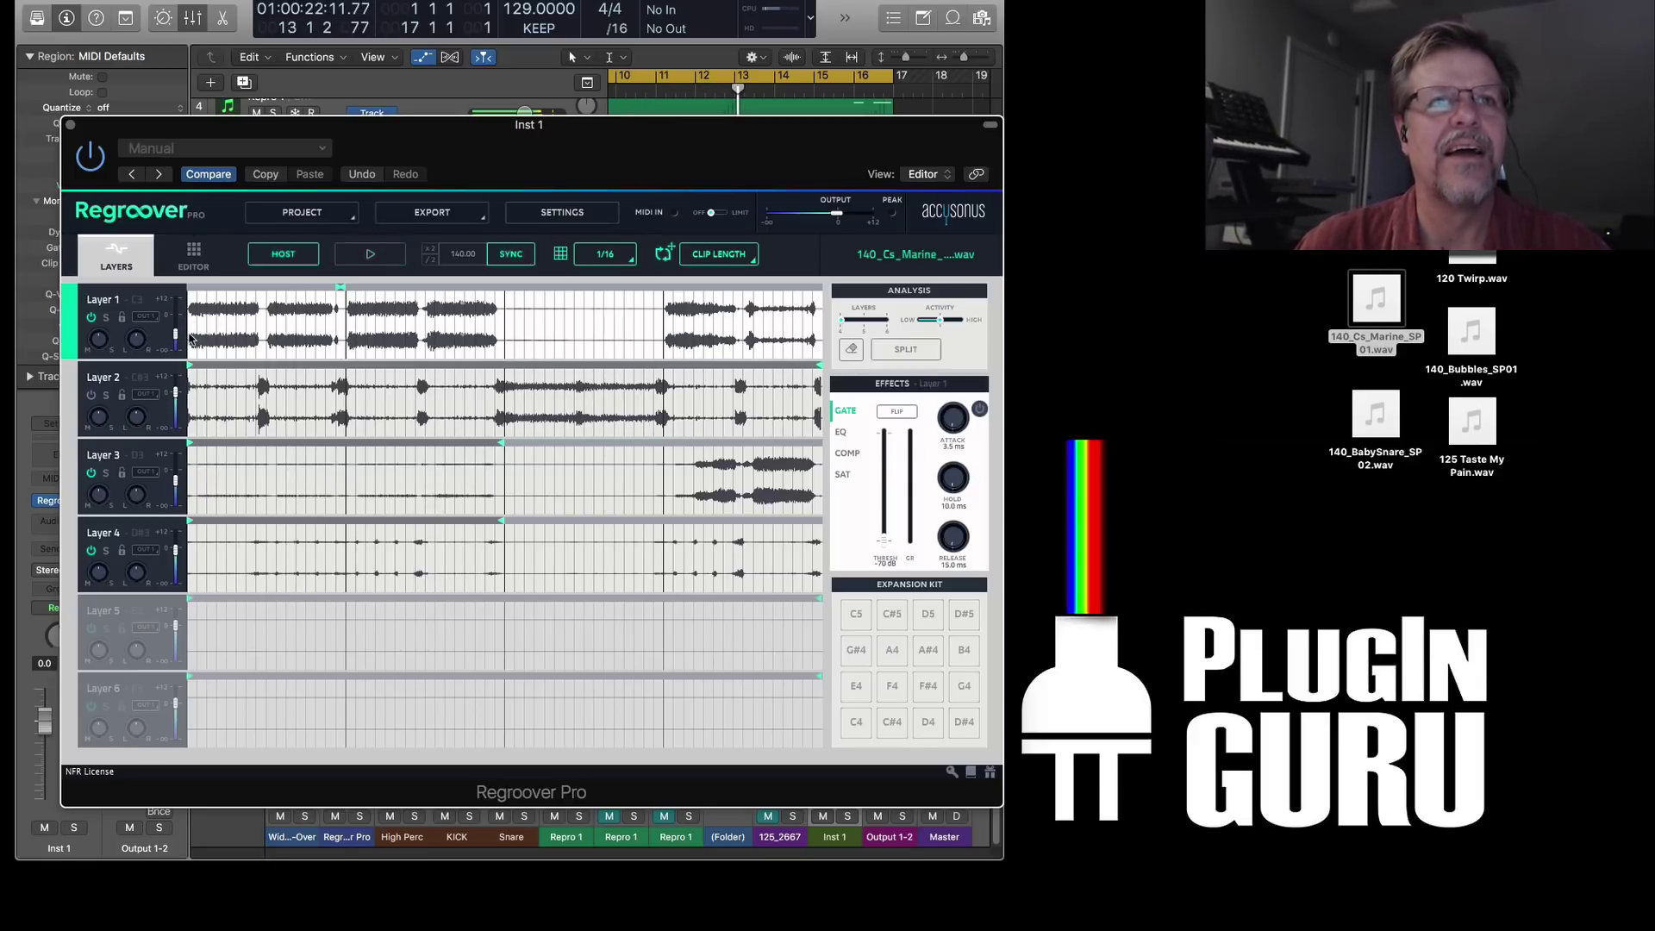
{"action": "left_click_drag", "start_coordinate": [437, 150], "coordinate": [667, 348]}
- Switch the Inst 1 channel strip's automation mode to Latch
{"action": "left_click", "coordinate": [67, 621]}
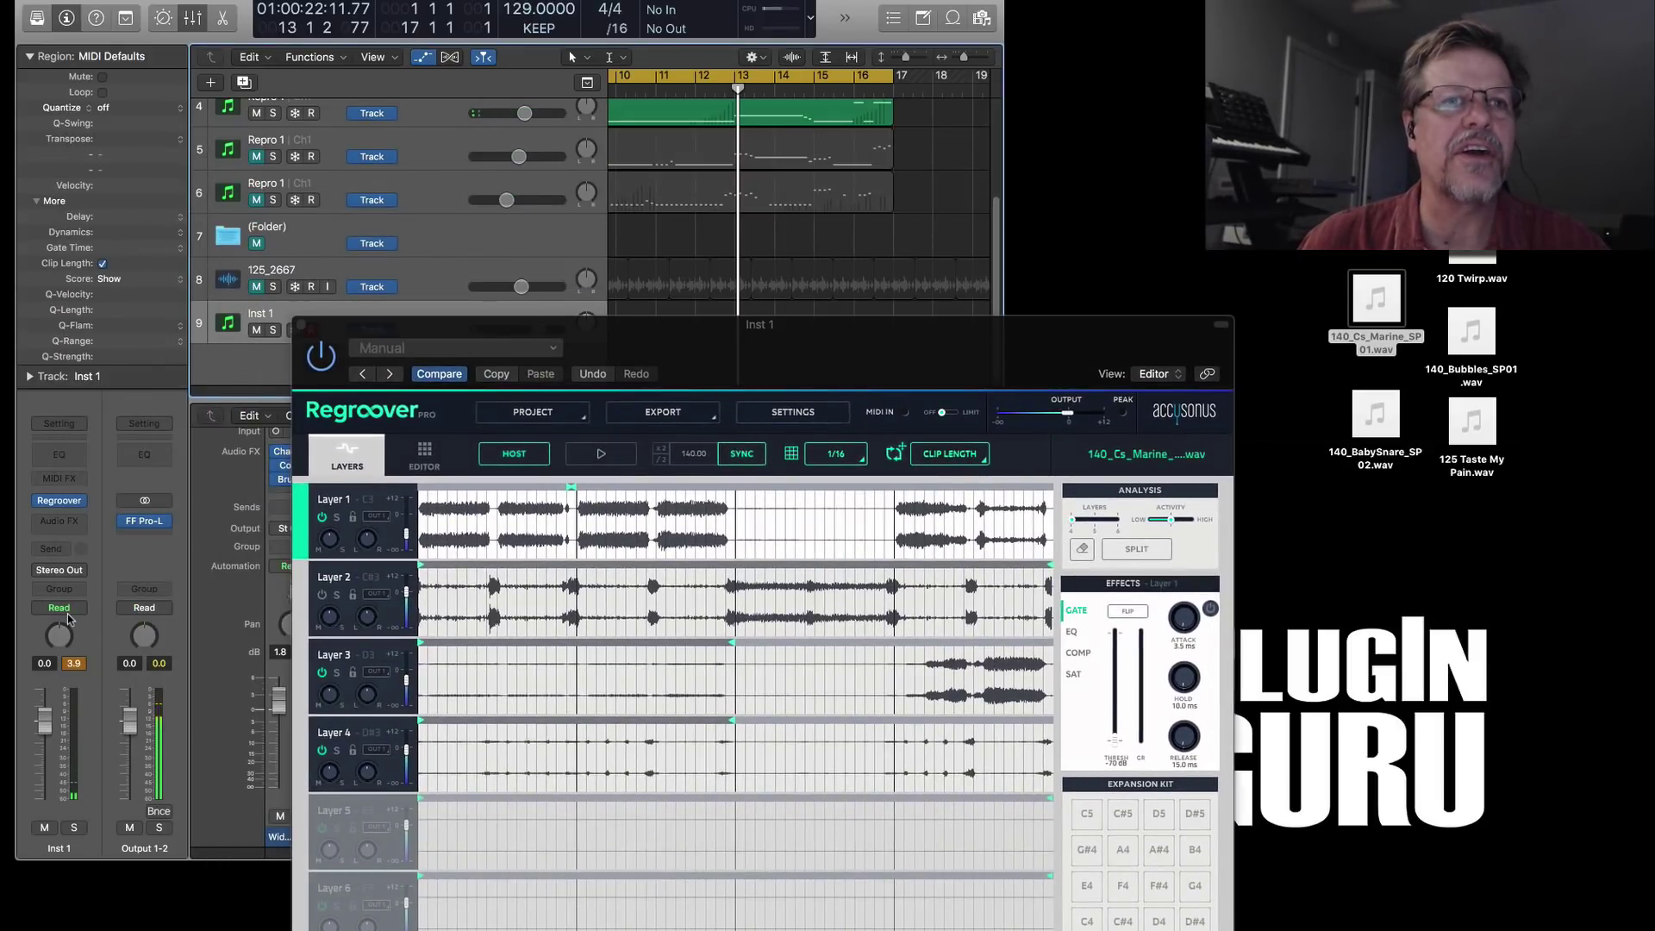
{"action": "left_click", "coordinate": [61, 608]}
{"action": "left_click", "coordinate": [90, 630]}
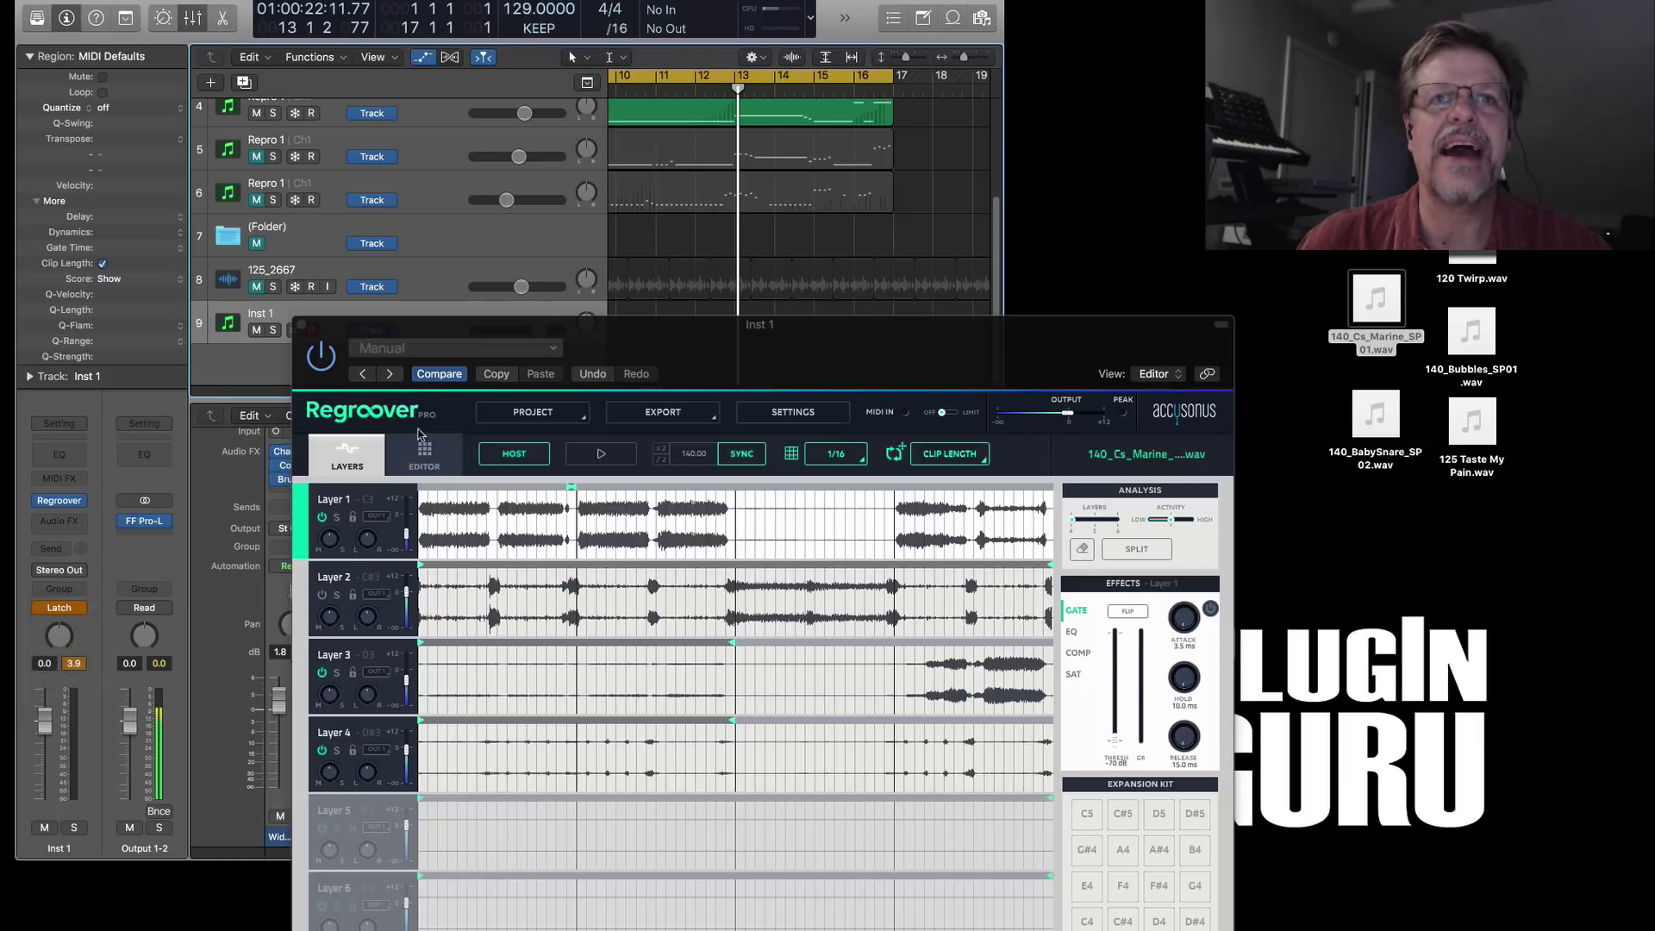
- Play from the start and raise Layer 1's volume fader to record the automation
{"action": "left_click_drag", "start_coordinate": [743, 324], "coordinate": [661, 216]}
{"action": "key", "text": "Return"}
{"action": "key", "text": "space"}
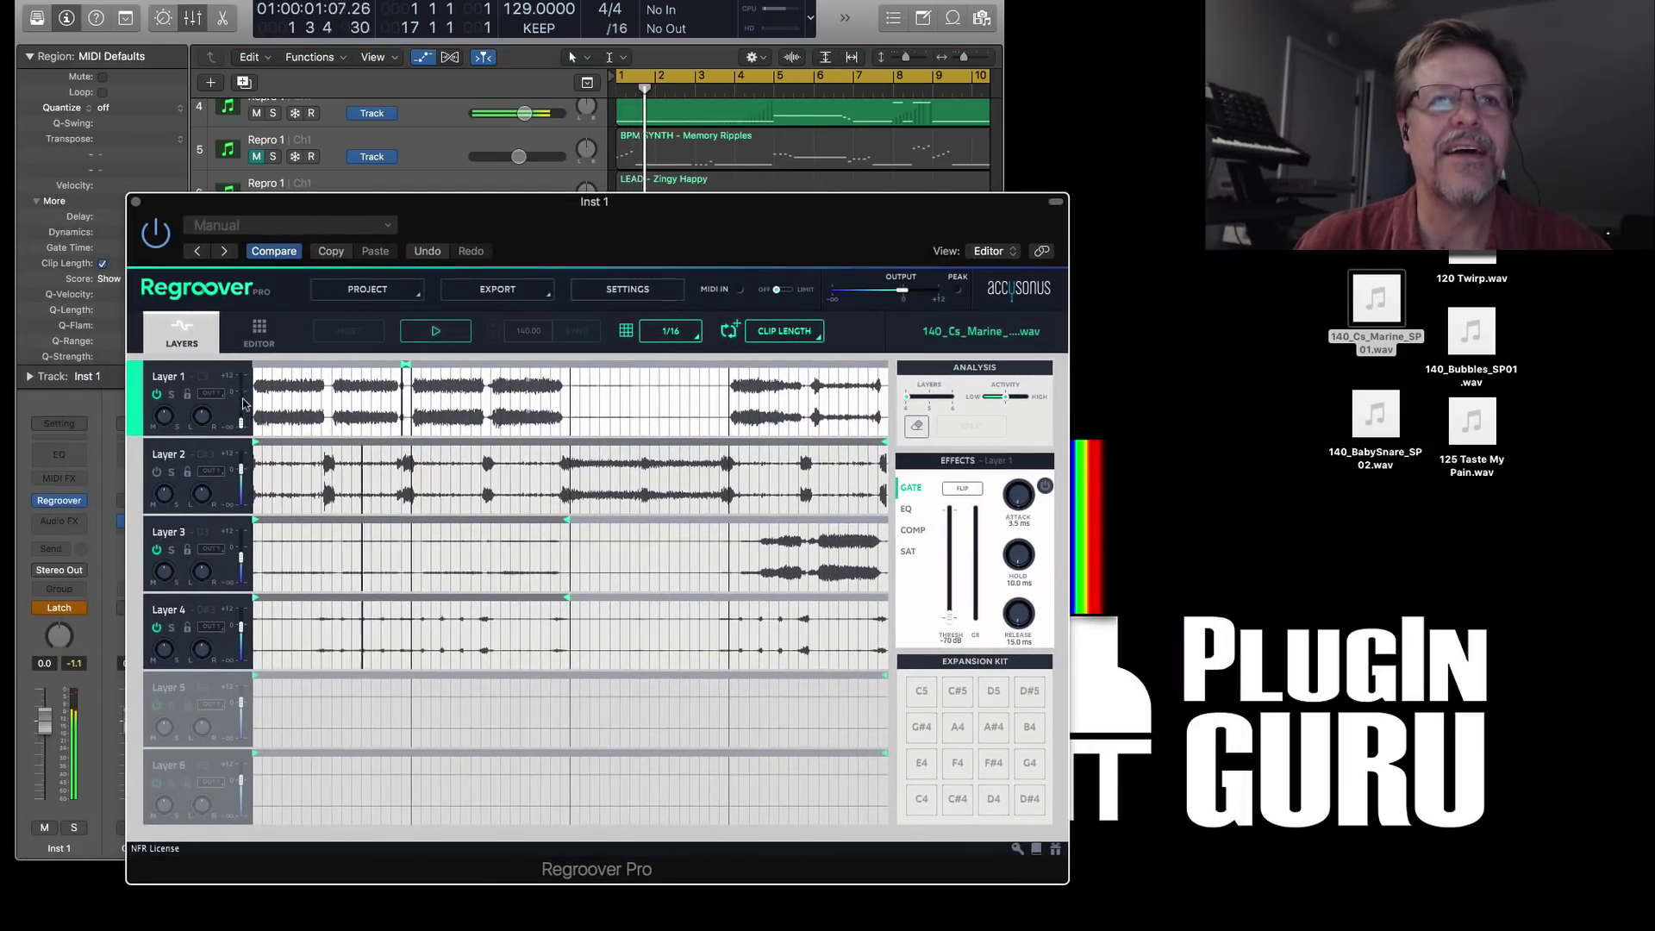
{"action": "mouse_move", "coordinate": [240, 426]}
{"action": "left_mouse_down"}
{"action": "mouse_move", "coordinate": [249, 397]}
{"action": "mouse_move", "coordinate": [247, 429]}
{"action": "left_mouse_up"}
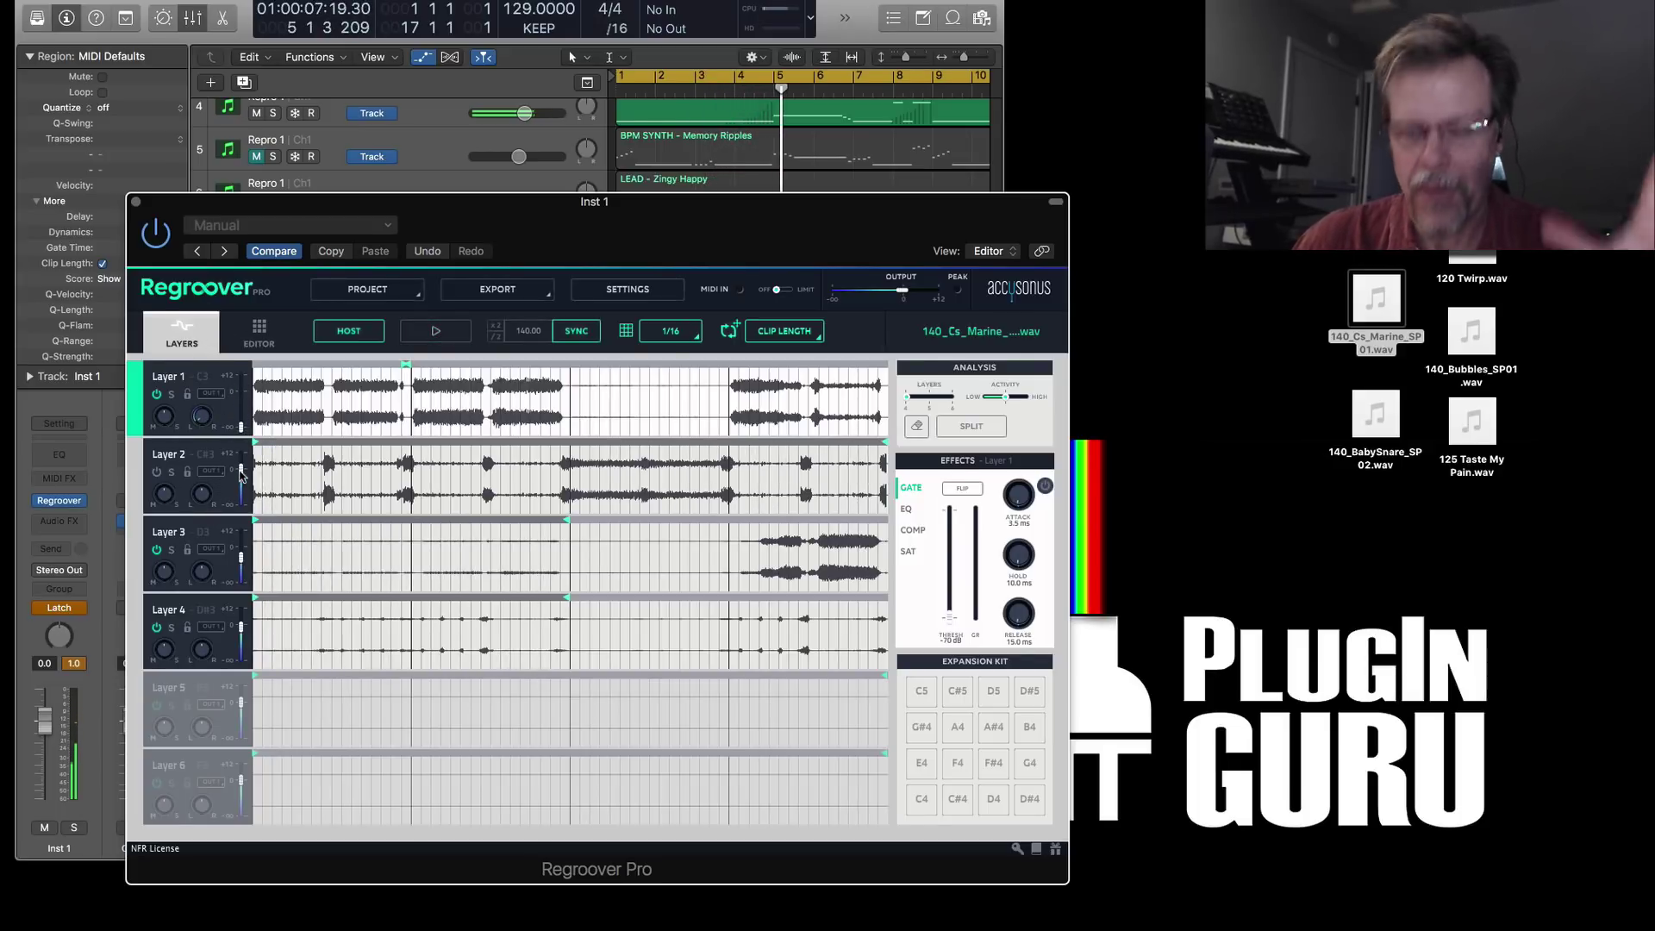
- Set Inst 1's automation back to Read and close its plugin window
{"action": "left_click", "coordinate": [62, 609]}
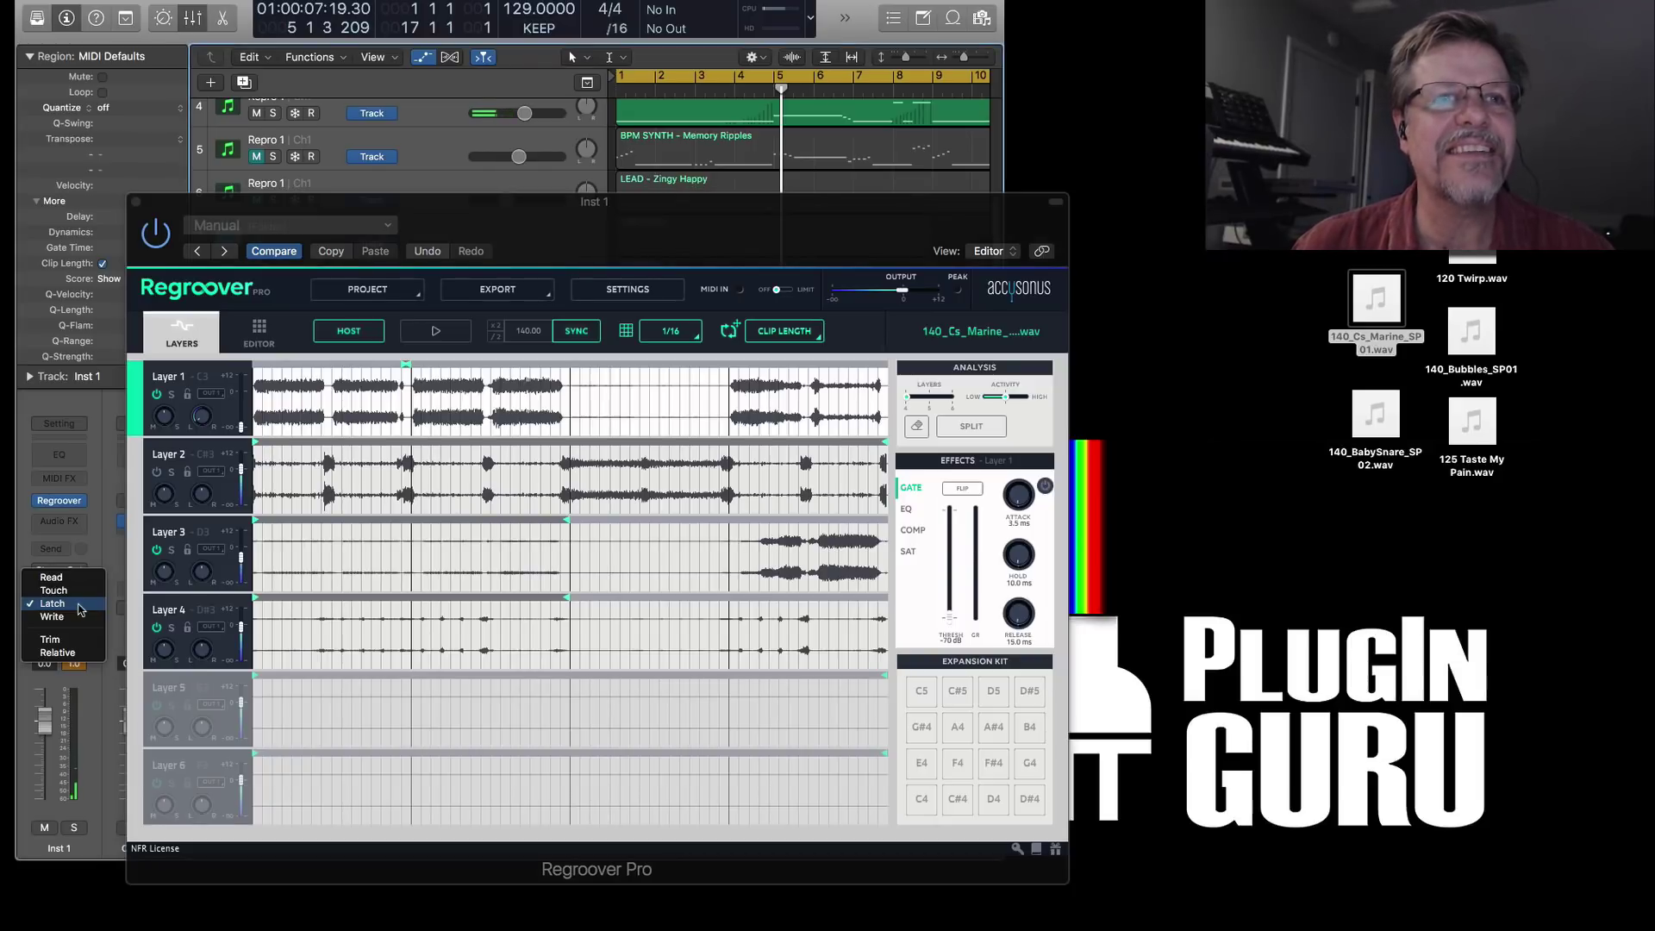
{"action": "left_click", "coordinate": [76, 579]}
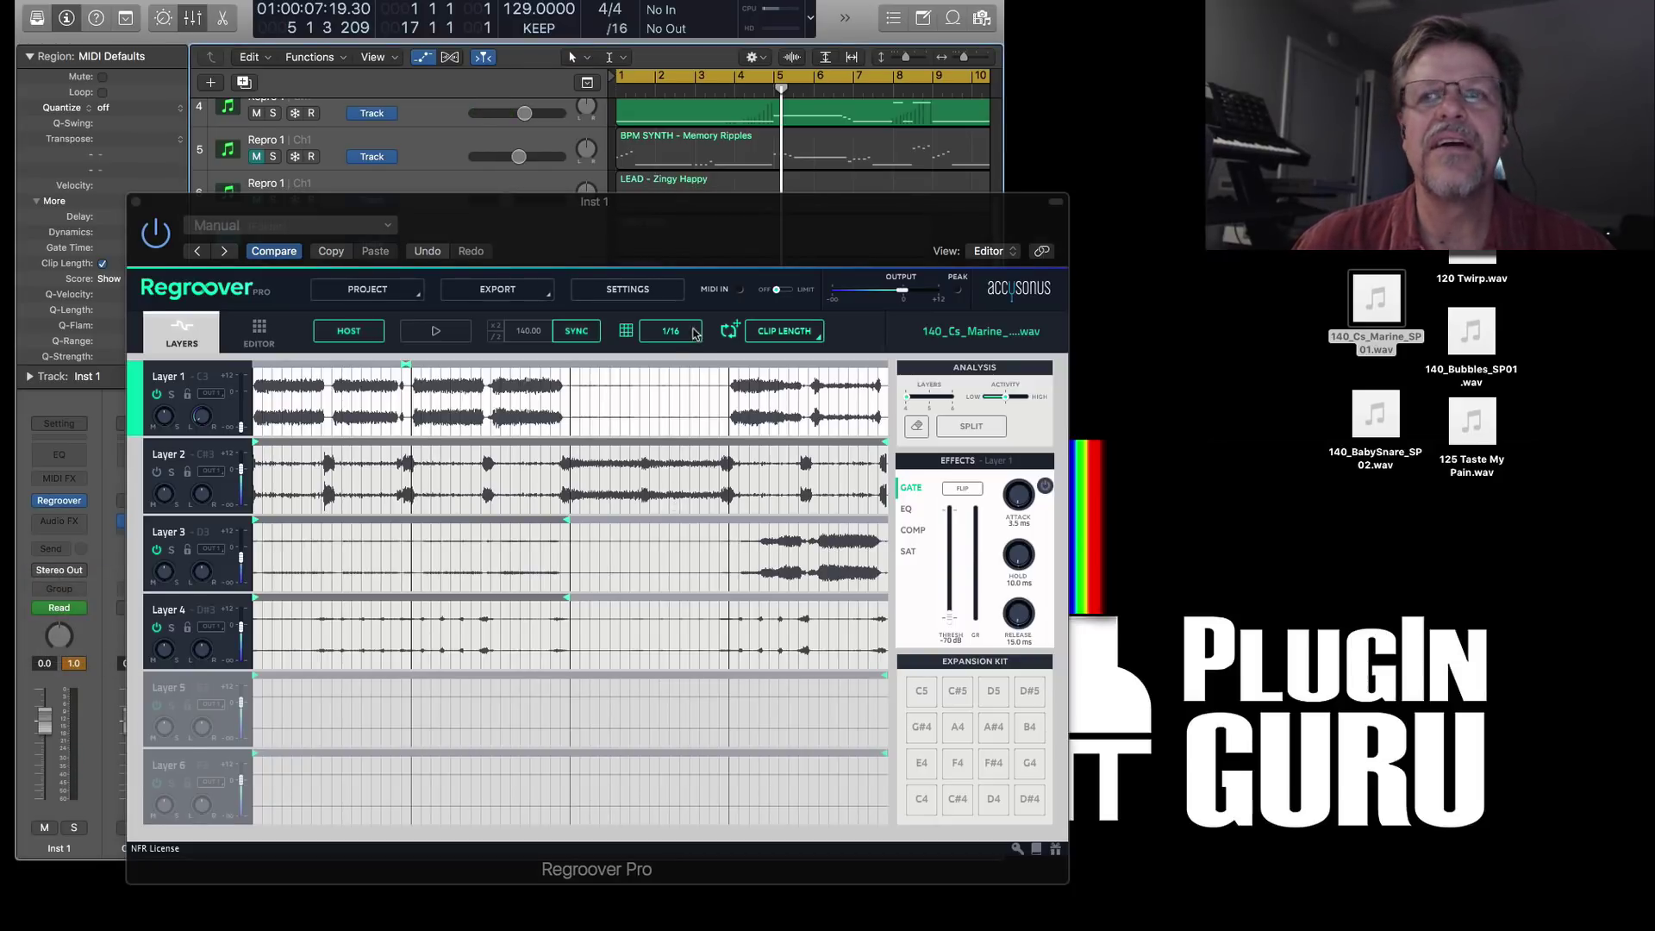
{"action": "left_click", "coordinate": [674, 285]}
{"action": "mouse_move", "coordinate": [146, 202]}
{"action": "left_mouse_down"}
{"action": "mouse_move", "coordinate": [117, 194]}
{"action": "mouse_move", "coordinate": [120, 215]}
{"action": "left_mouse_up"}
{"action": "left_click", "coordinate": [110, 216]}
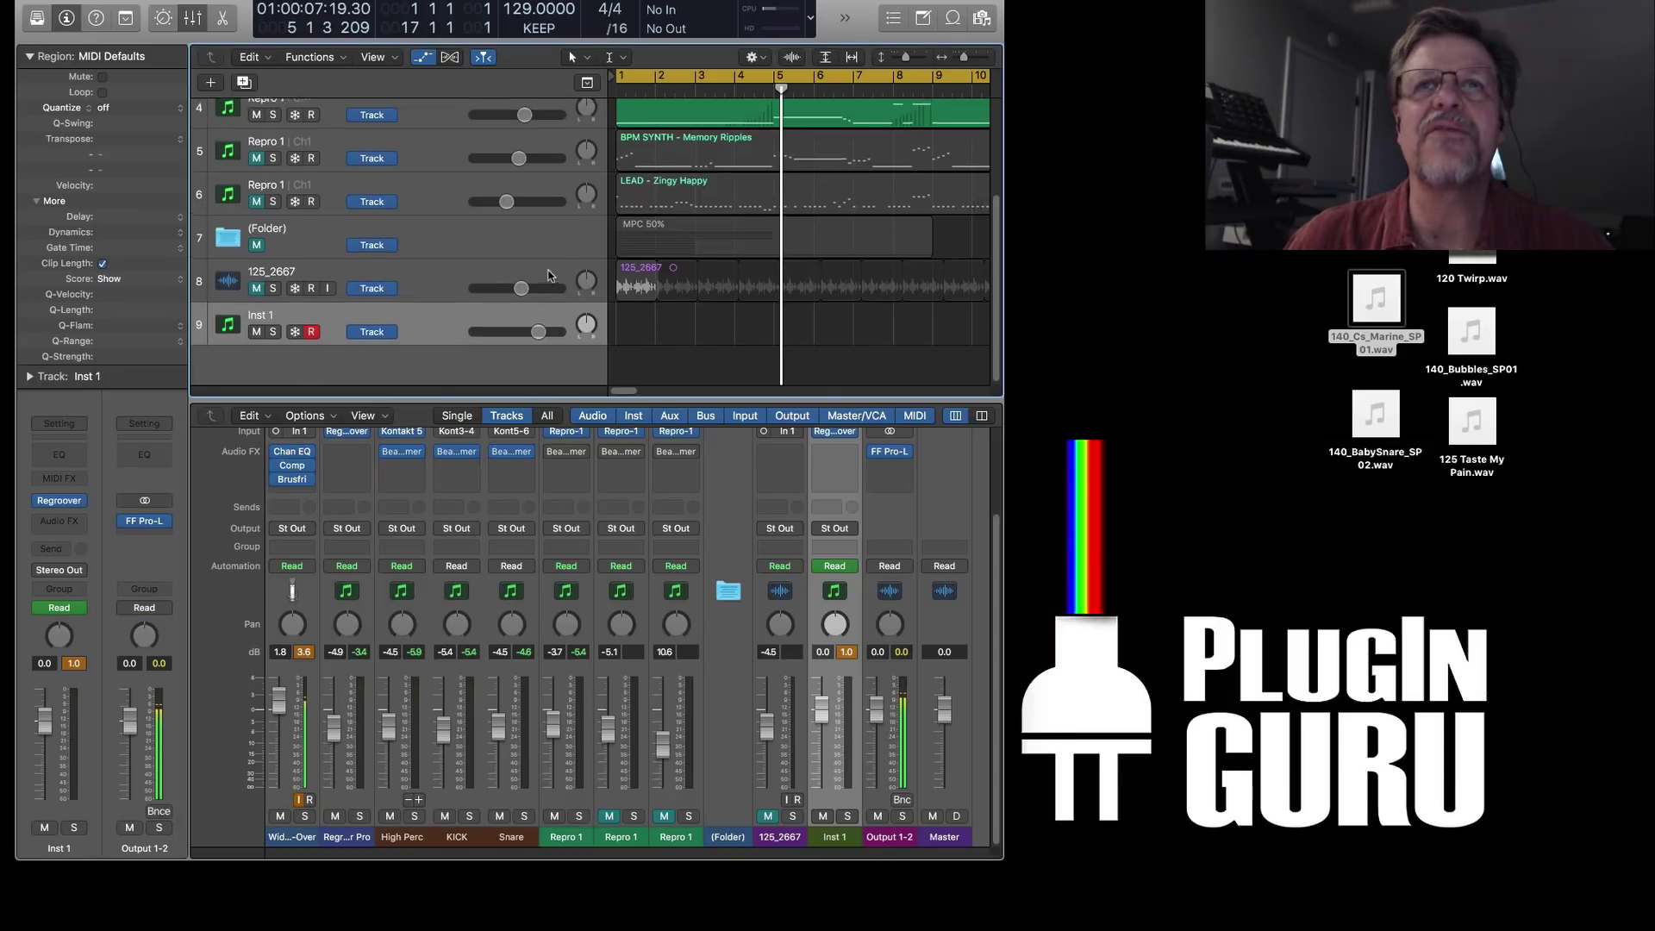
- Open the Regroover Pro track's instrument with the Taste My Pain kit and audition the C#4 pad
{"action": "left_click", "coordinate": [439, 163]}
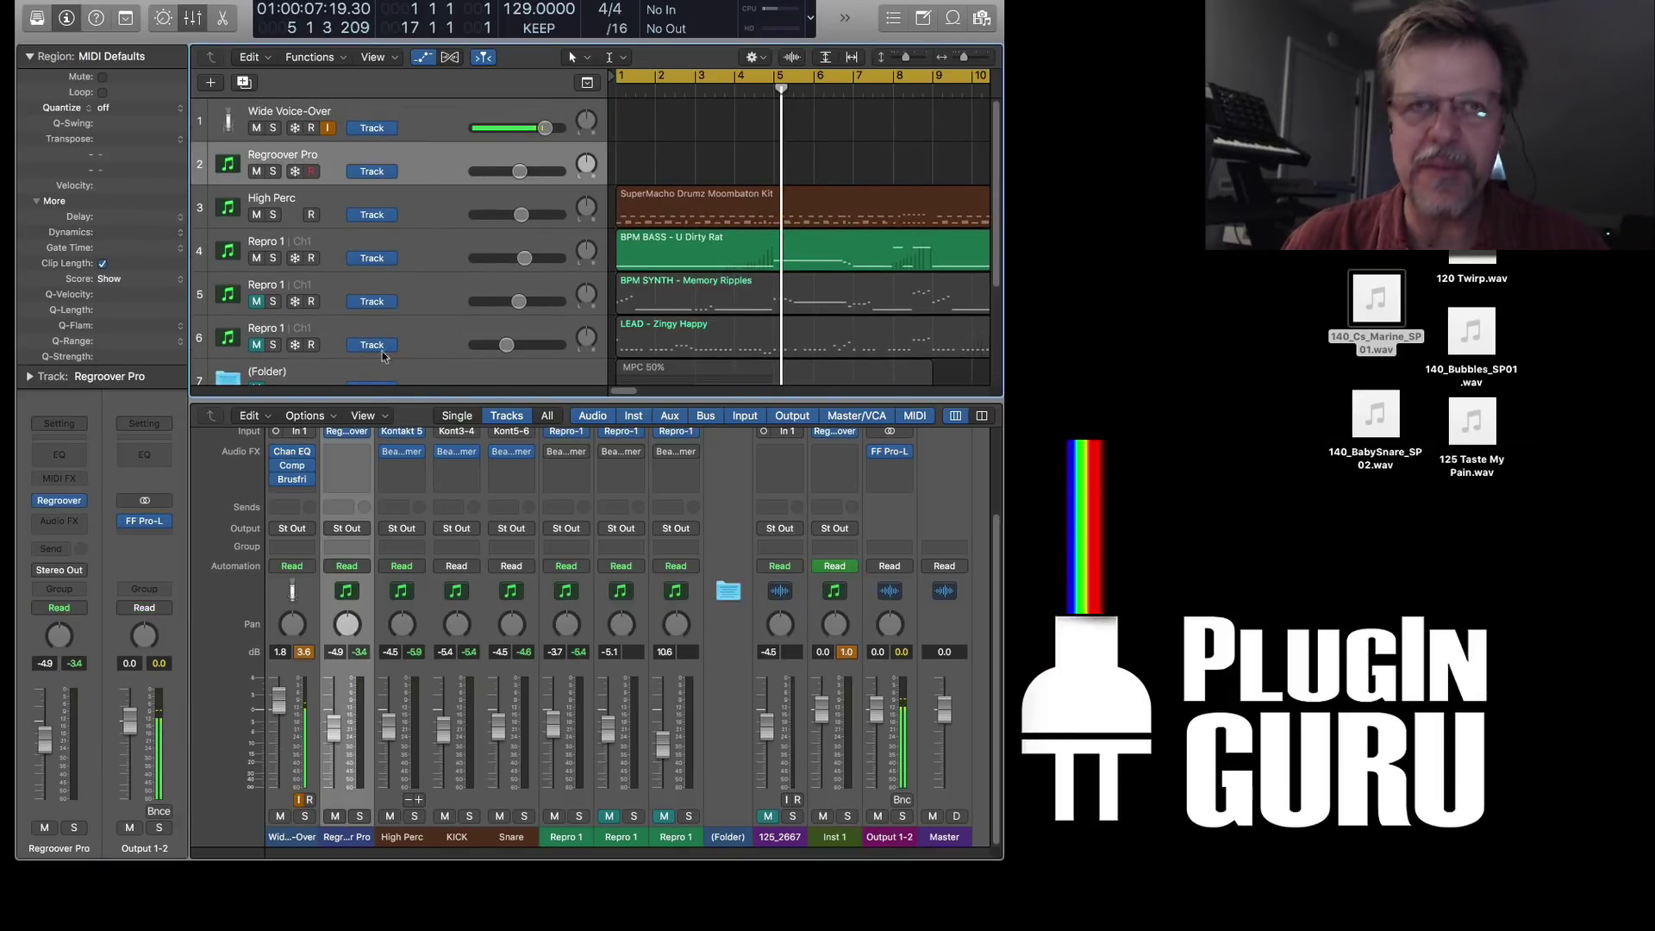
{"action": "left_click", "coordinate": [58, 501]}
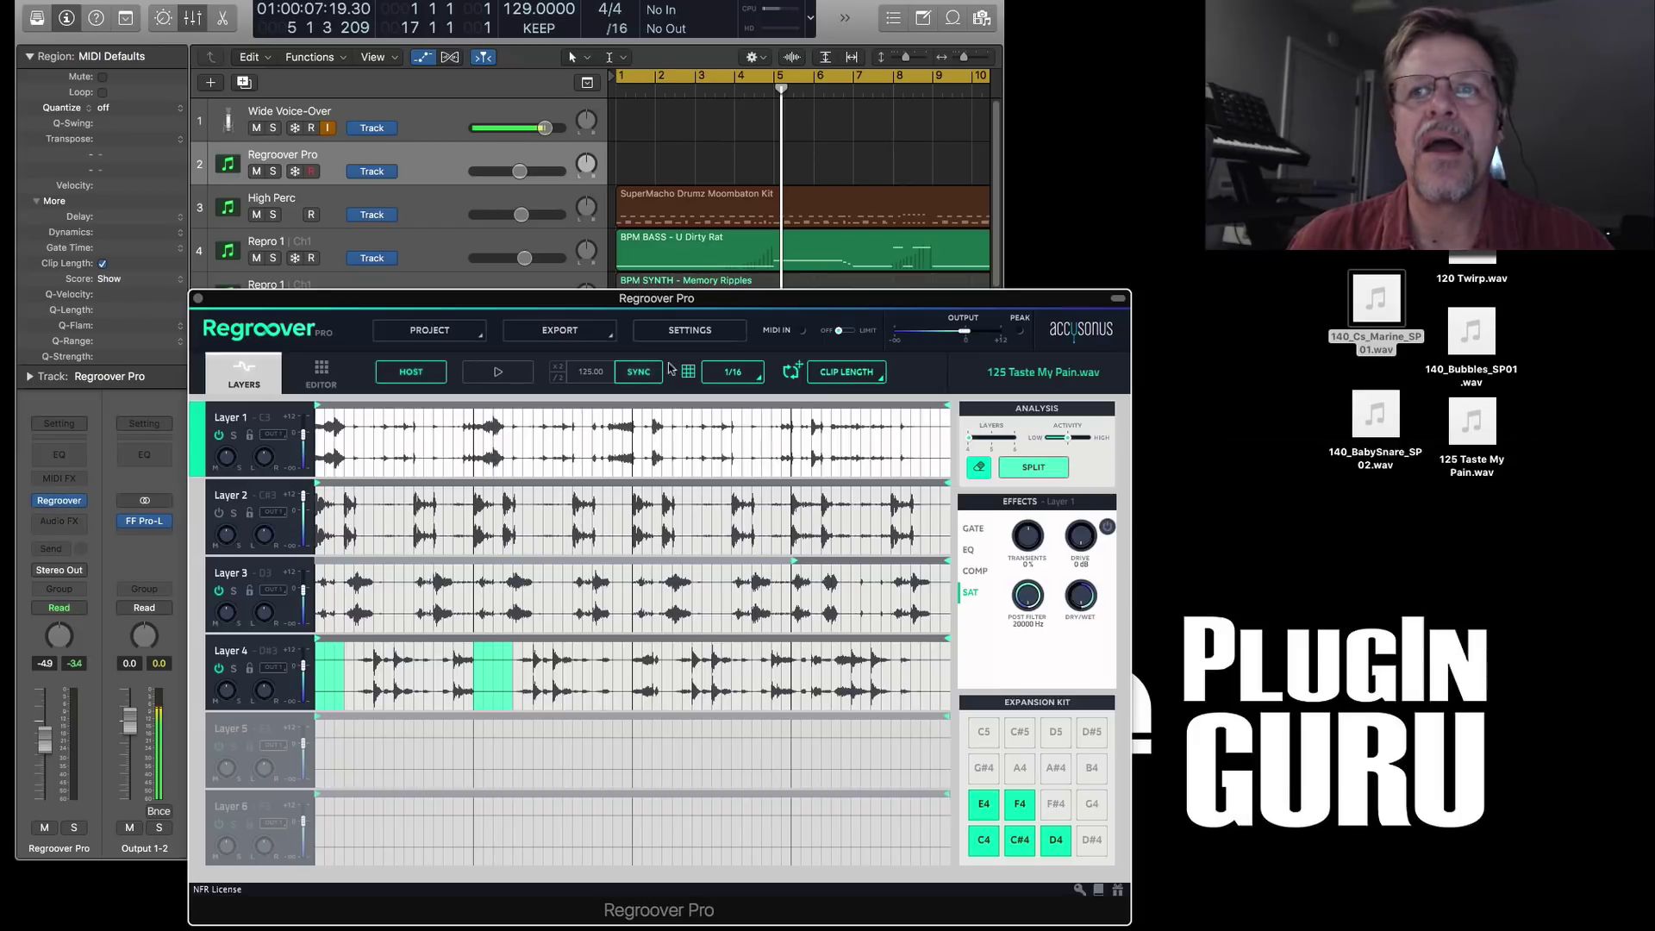
{"action": "left_click_drag", "start_coordinate": [789, 308], "coordinate": [683, 130]}
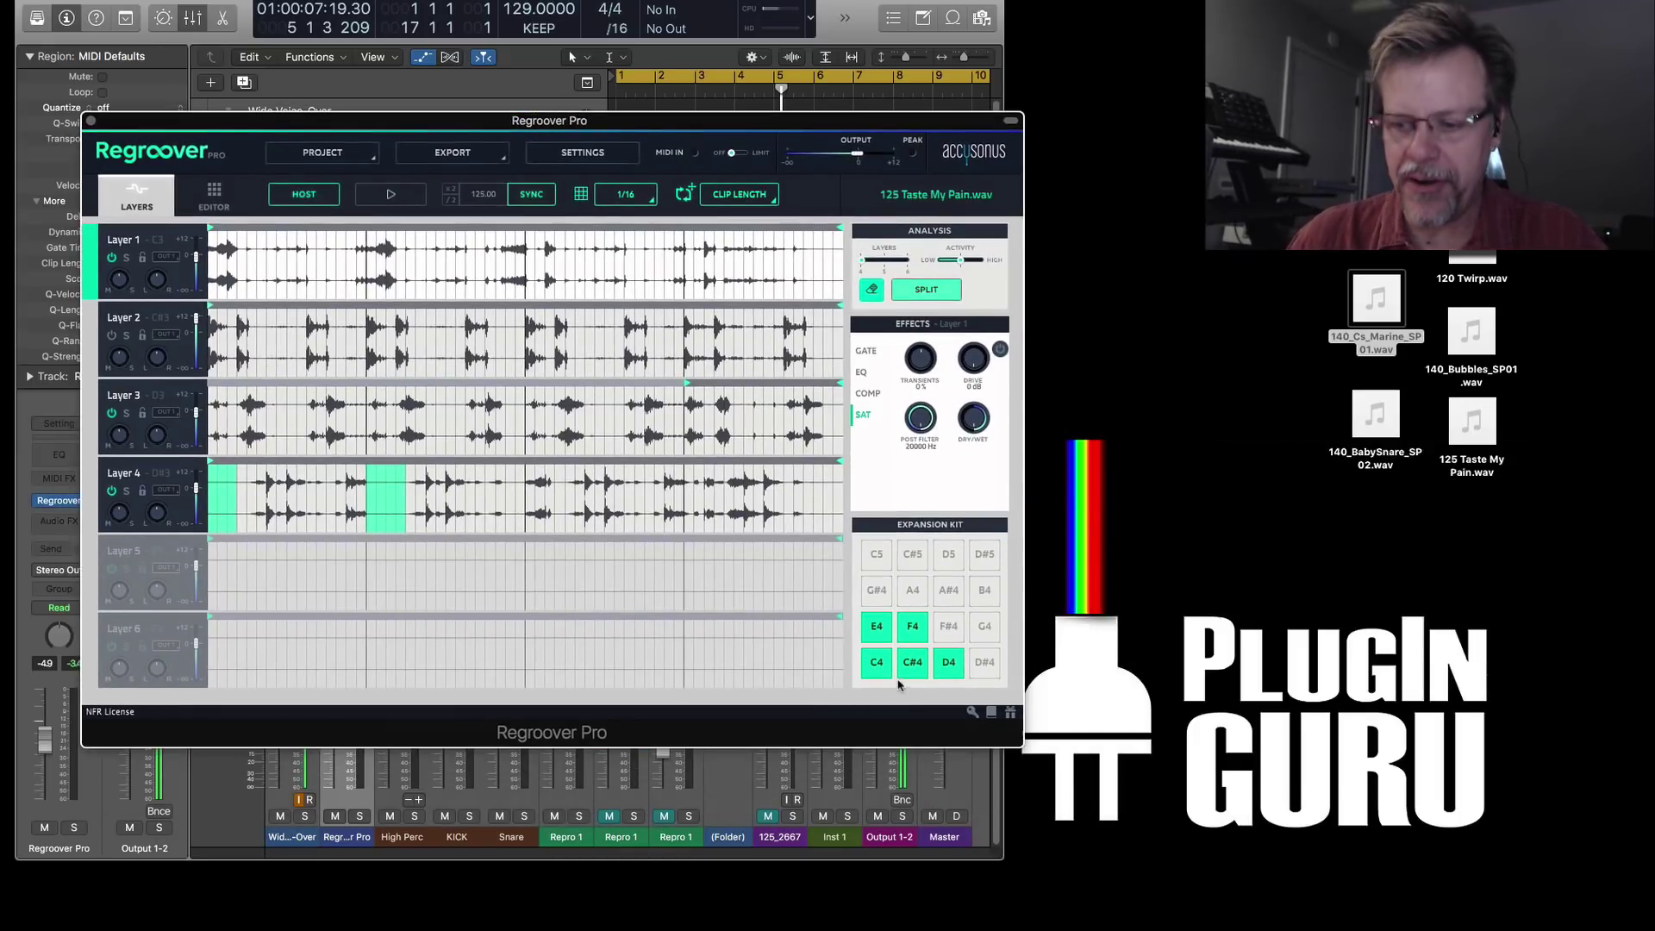
{"action": "left_click", "coordinate": [904, 671]}
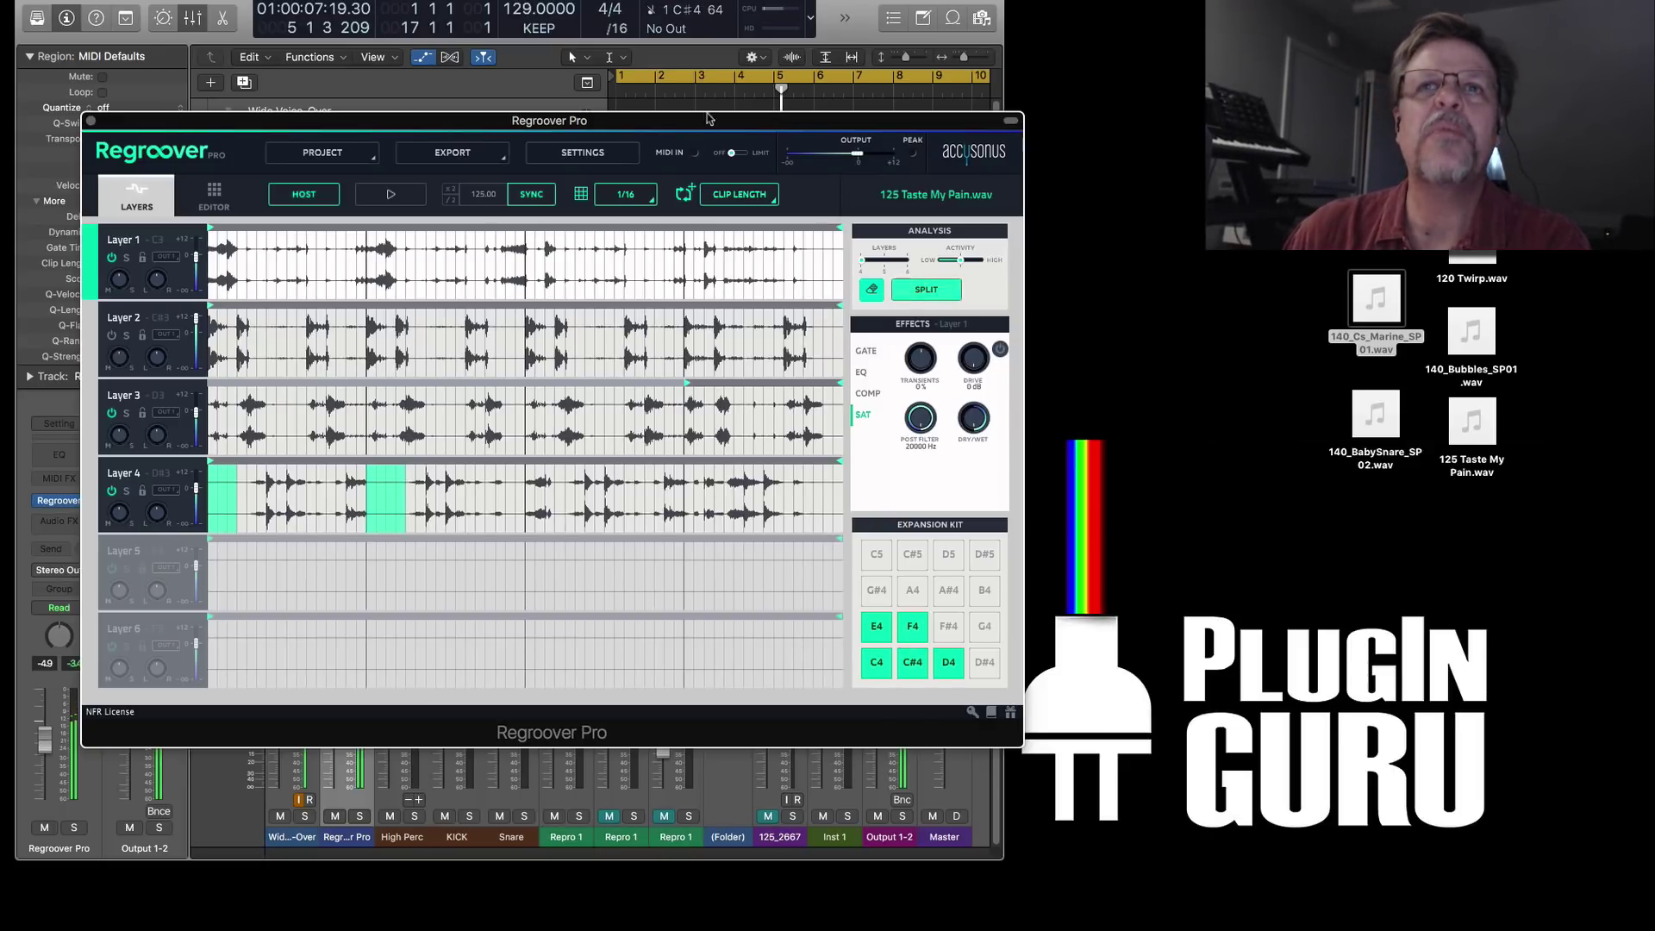
{"action": "left_click_drag", "start_coordinate": [708, 132], "coordinate": [761, 331]}
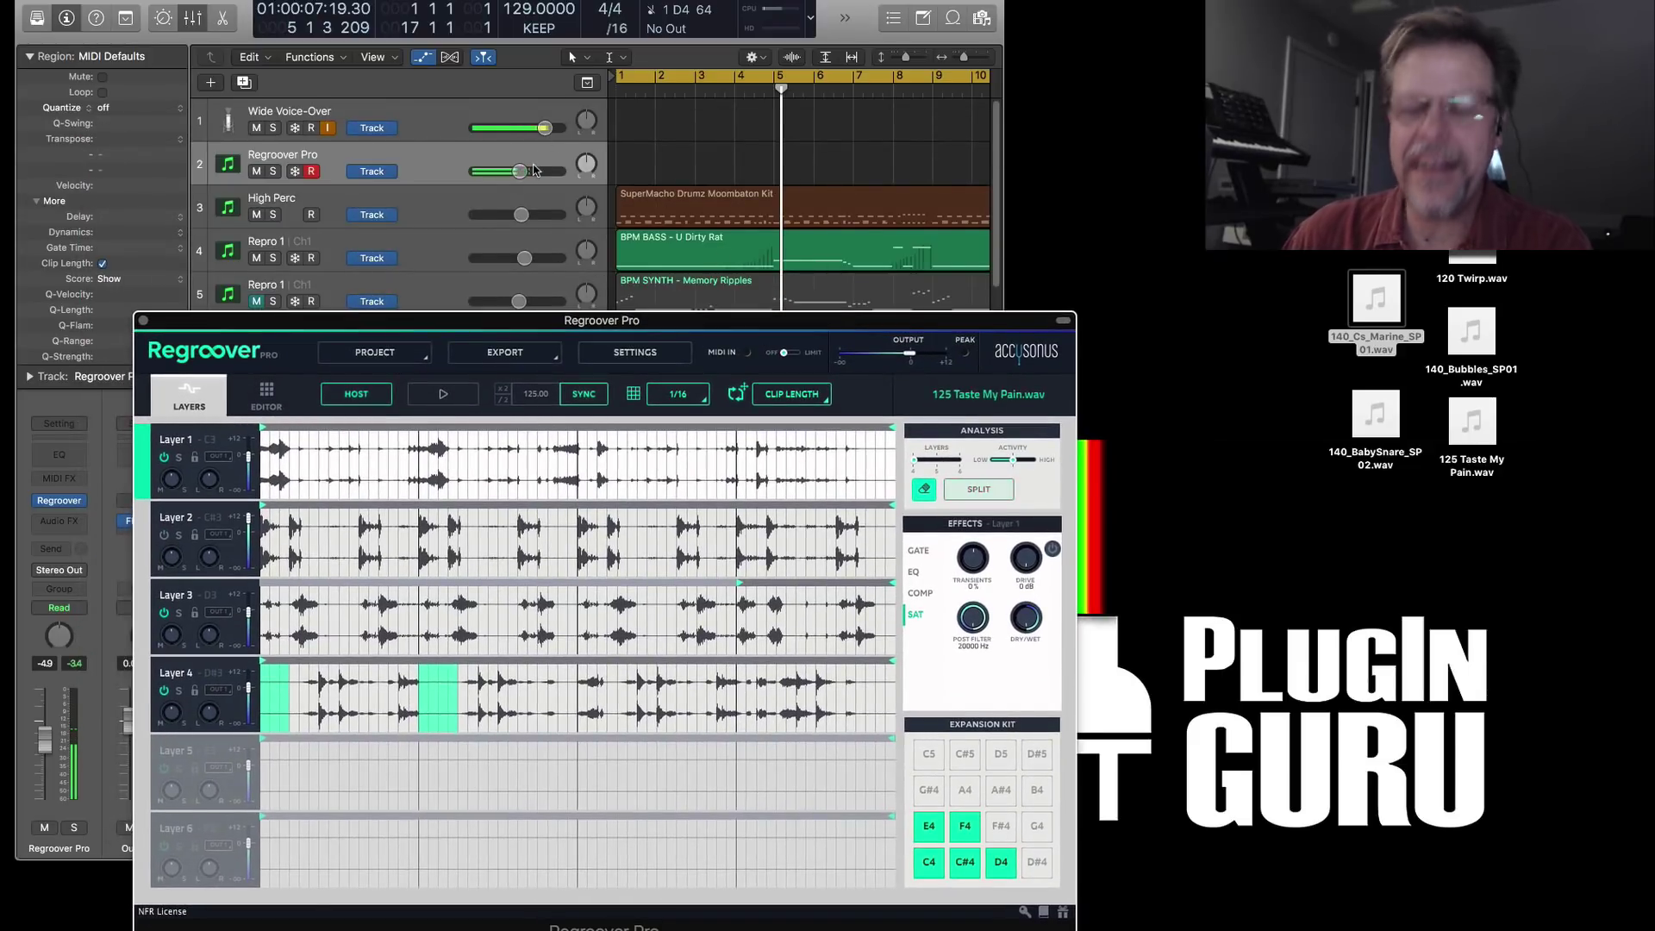
- Record about four bars of pad hits on the Regroover Pro track, then play the region from the top
{"action": "key", "text": "space"}
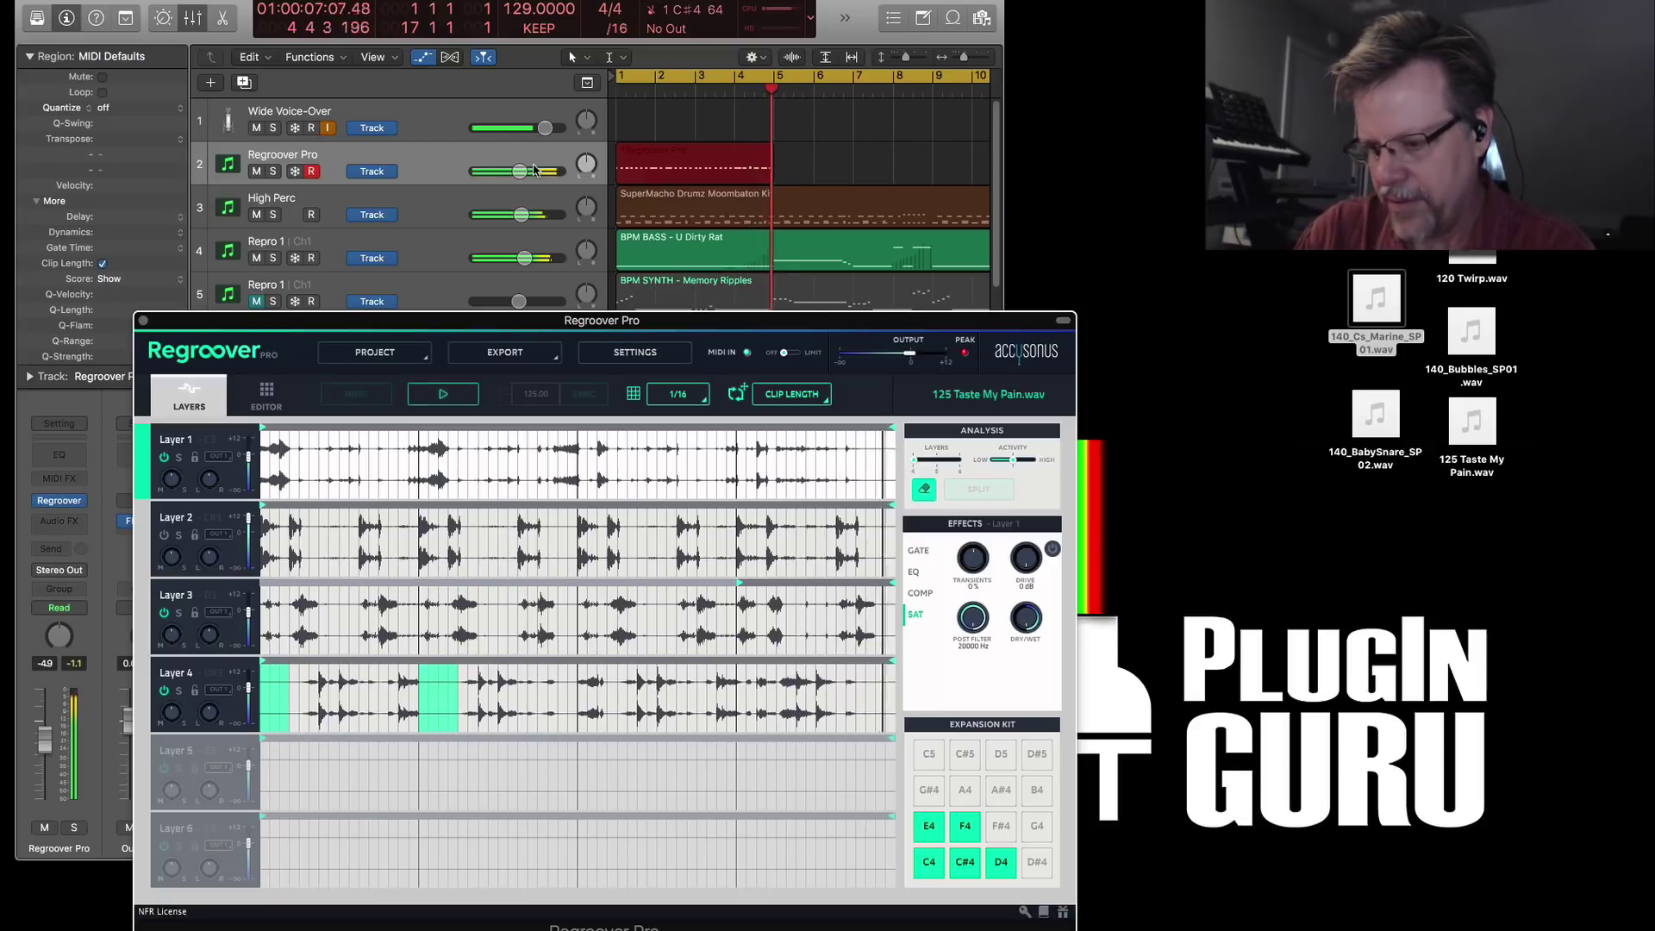
{"action": "key", "text": "space"}
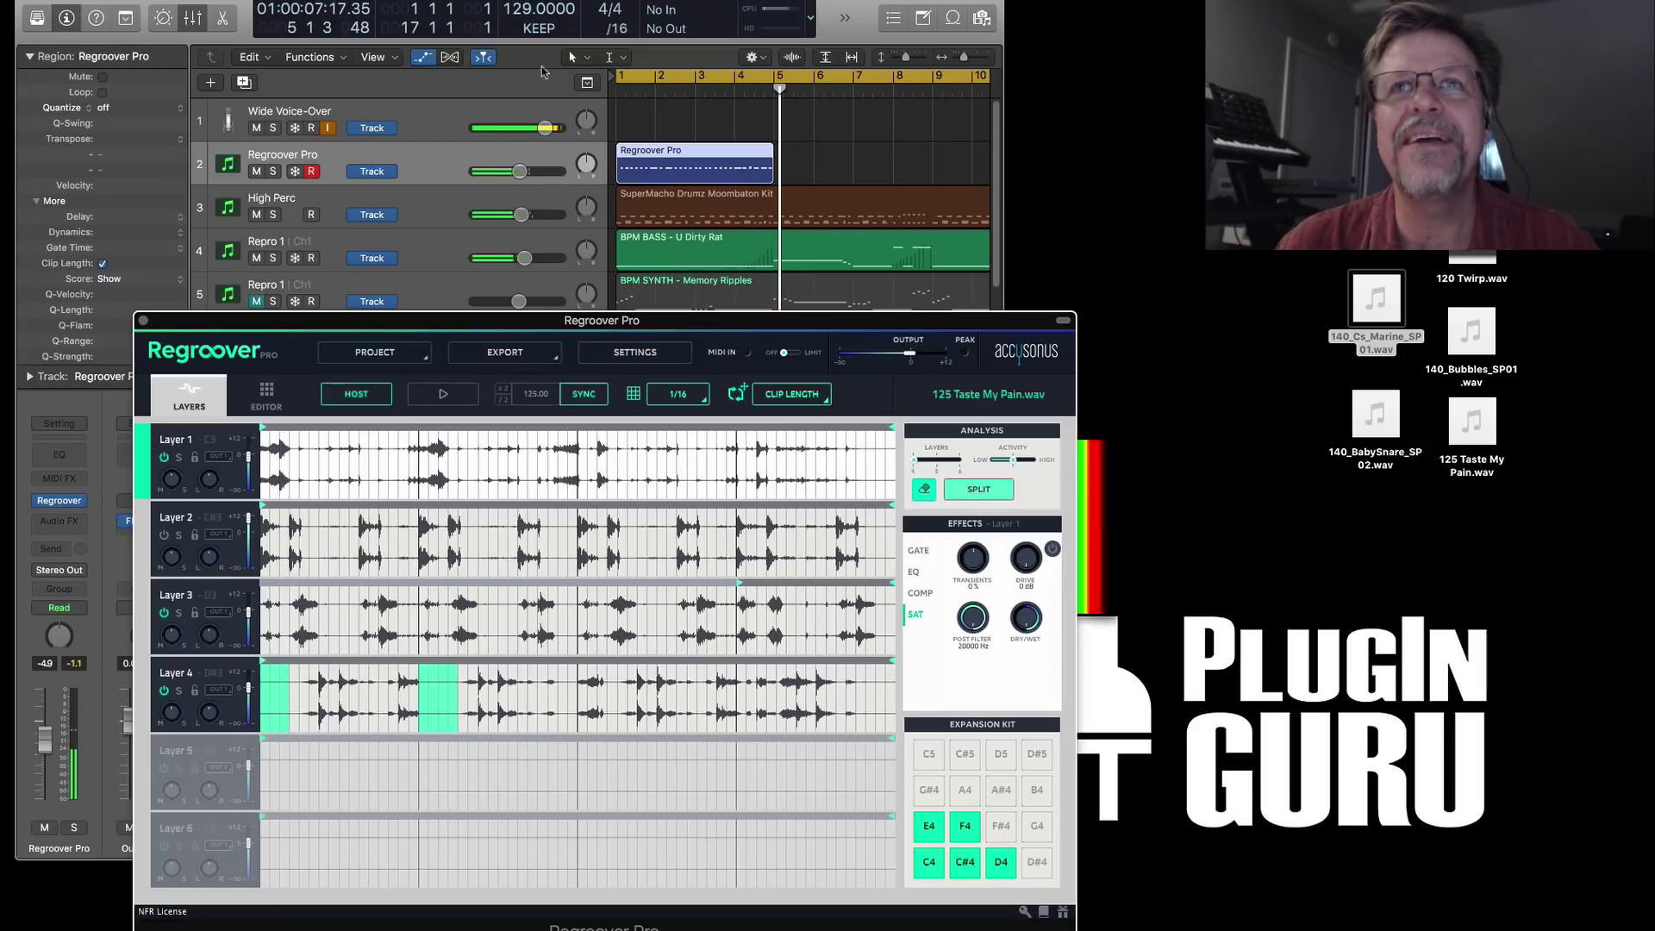
{"action": "left_click", "coordinate": [655, 146]}
{"action": "key", "text": "space"}
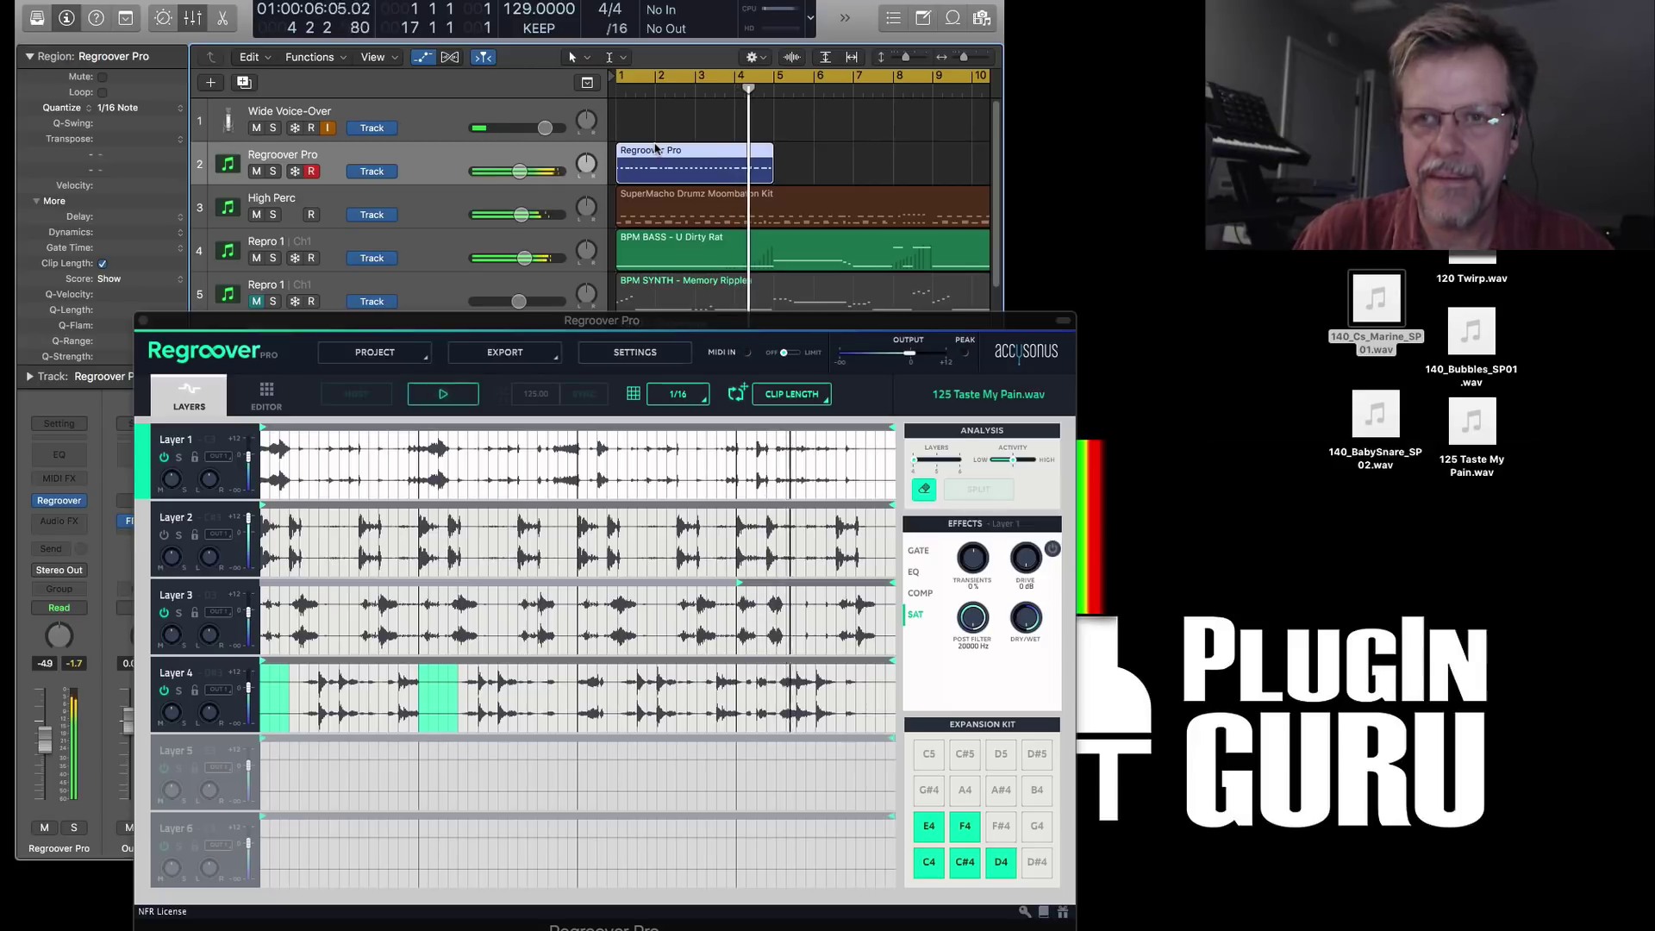
- Close the Regroover Pro window and add a new instrument track, Inst 76, below Inst 1
{"action": "left_click", "coordinate": [178, 320]}
{"action": "key", "text": "super+w"}
{"action": "scroll", "coordinate": [409, 304], "scroll_direction": "down", "scroll_amount": 5}
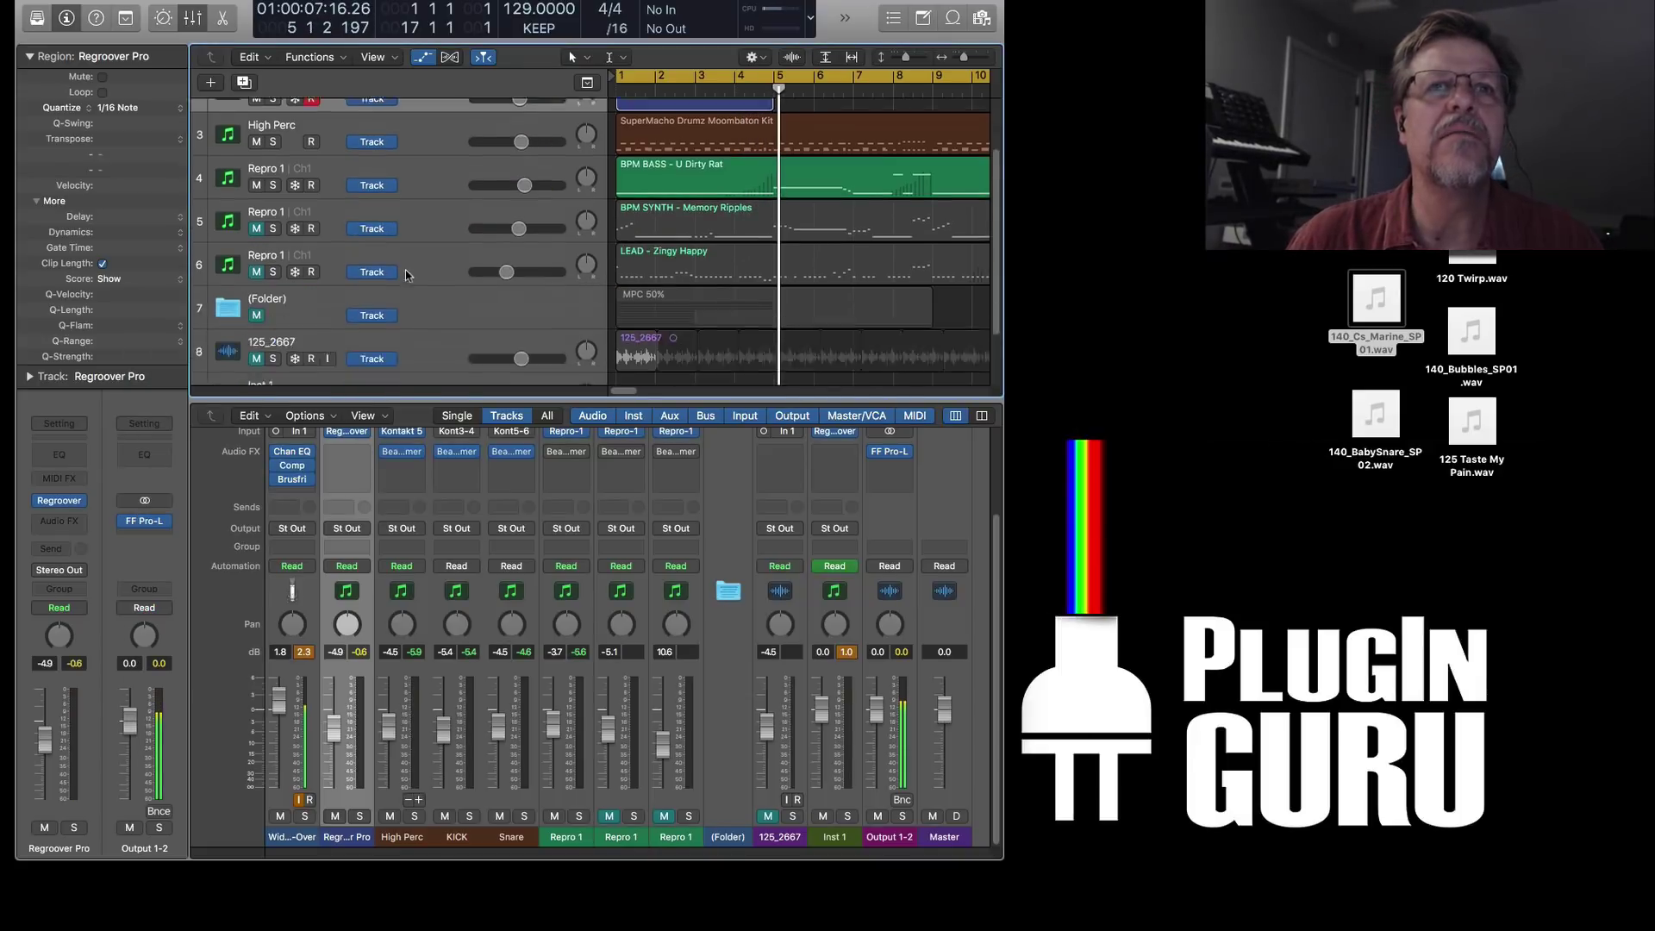
{"action": "left_click", "coordinate": [405, 315]}
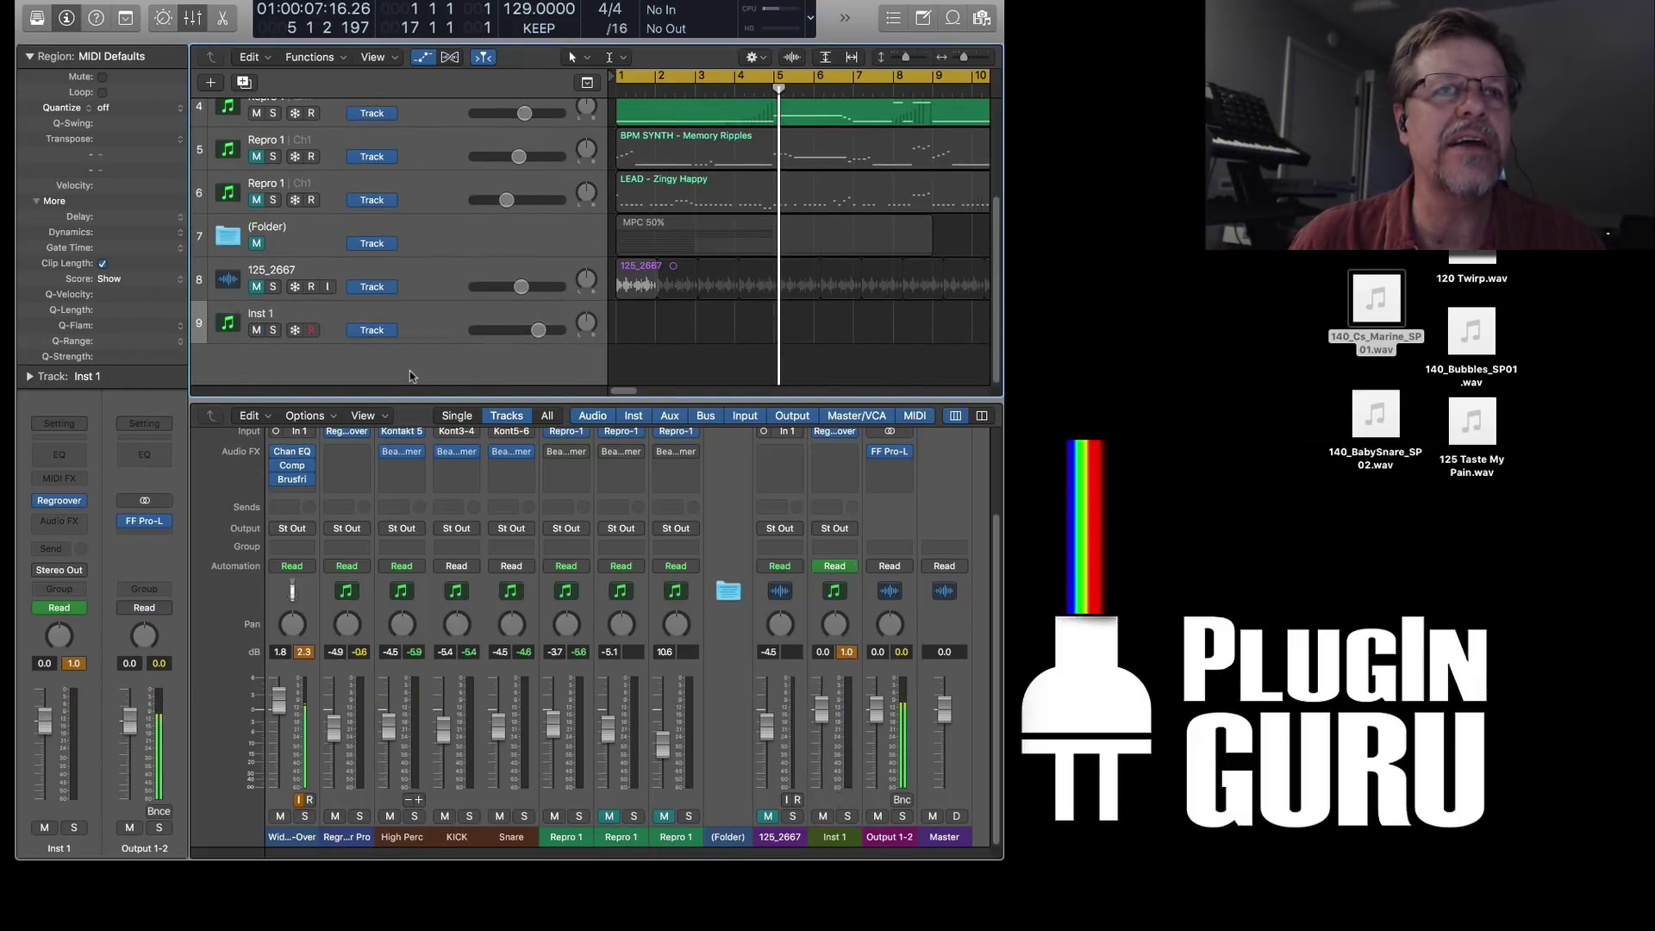
{"action": "double_click", "coordinate": [440, 376]}
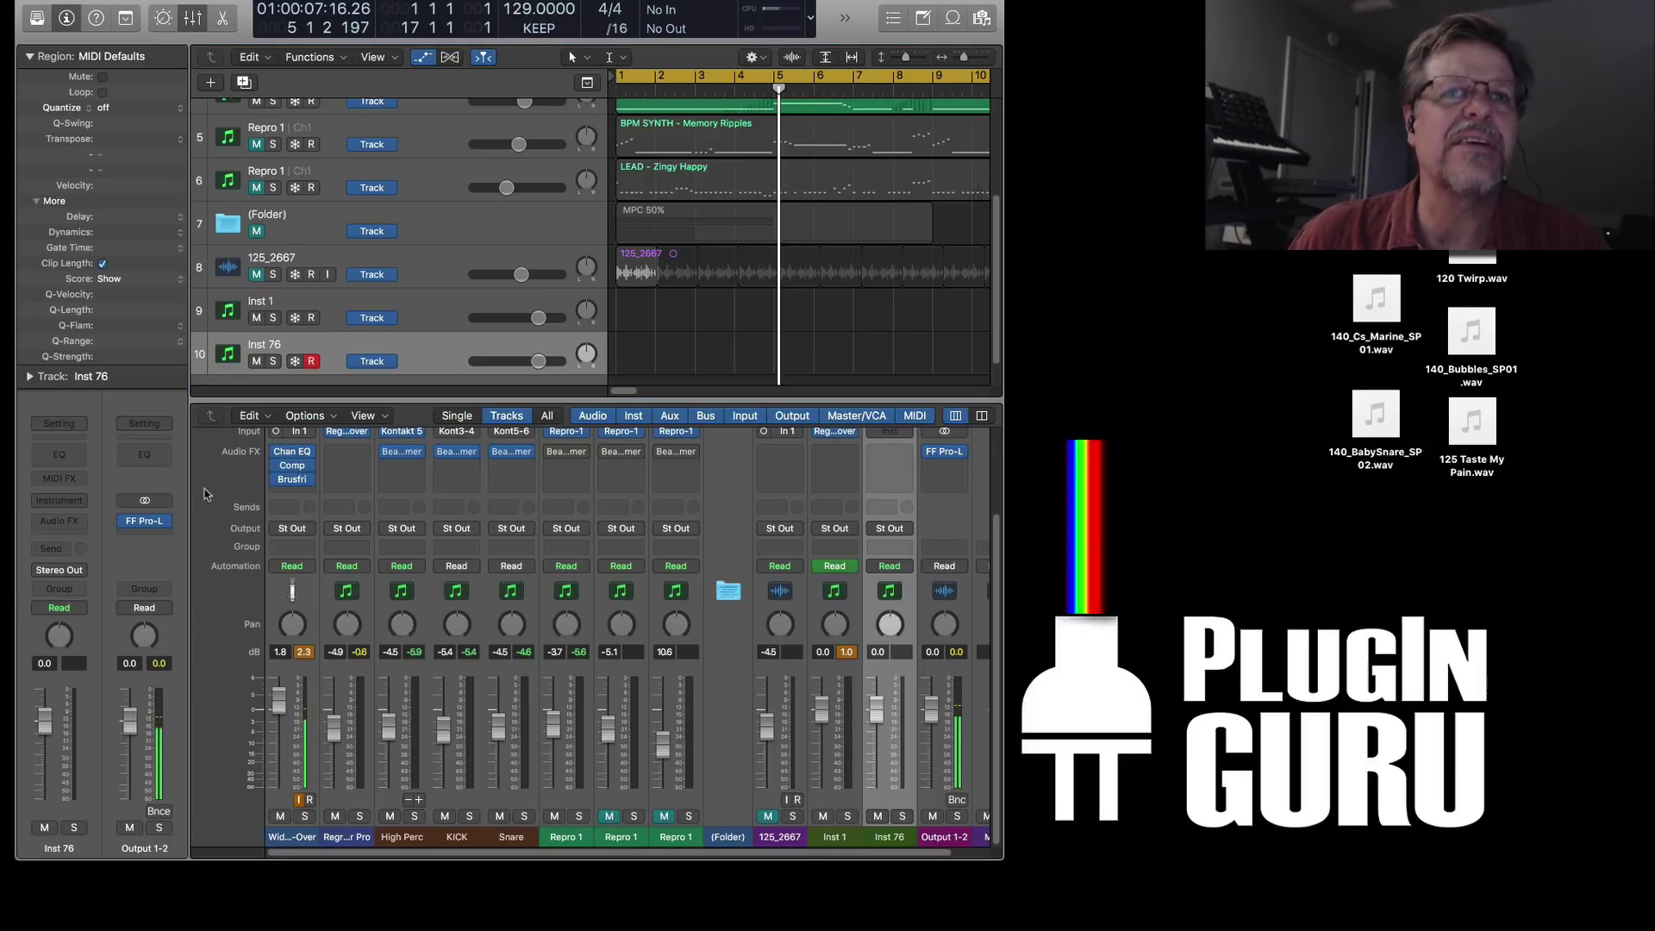
- Load Regroover Pro on Inst 76 and drop ne_drum_125_23A.wav into it
{"action": "left_click", "coordinate": [60, 502]}
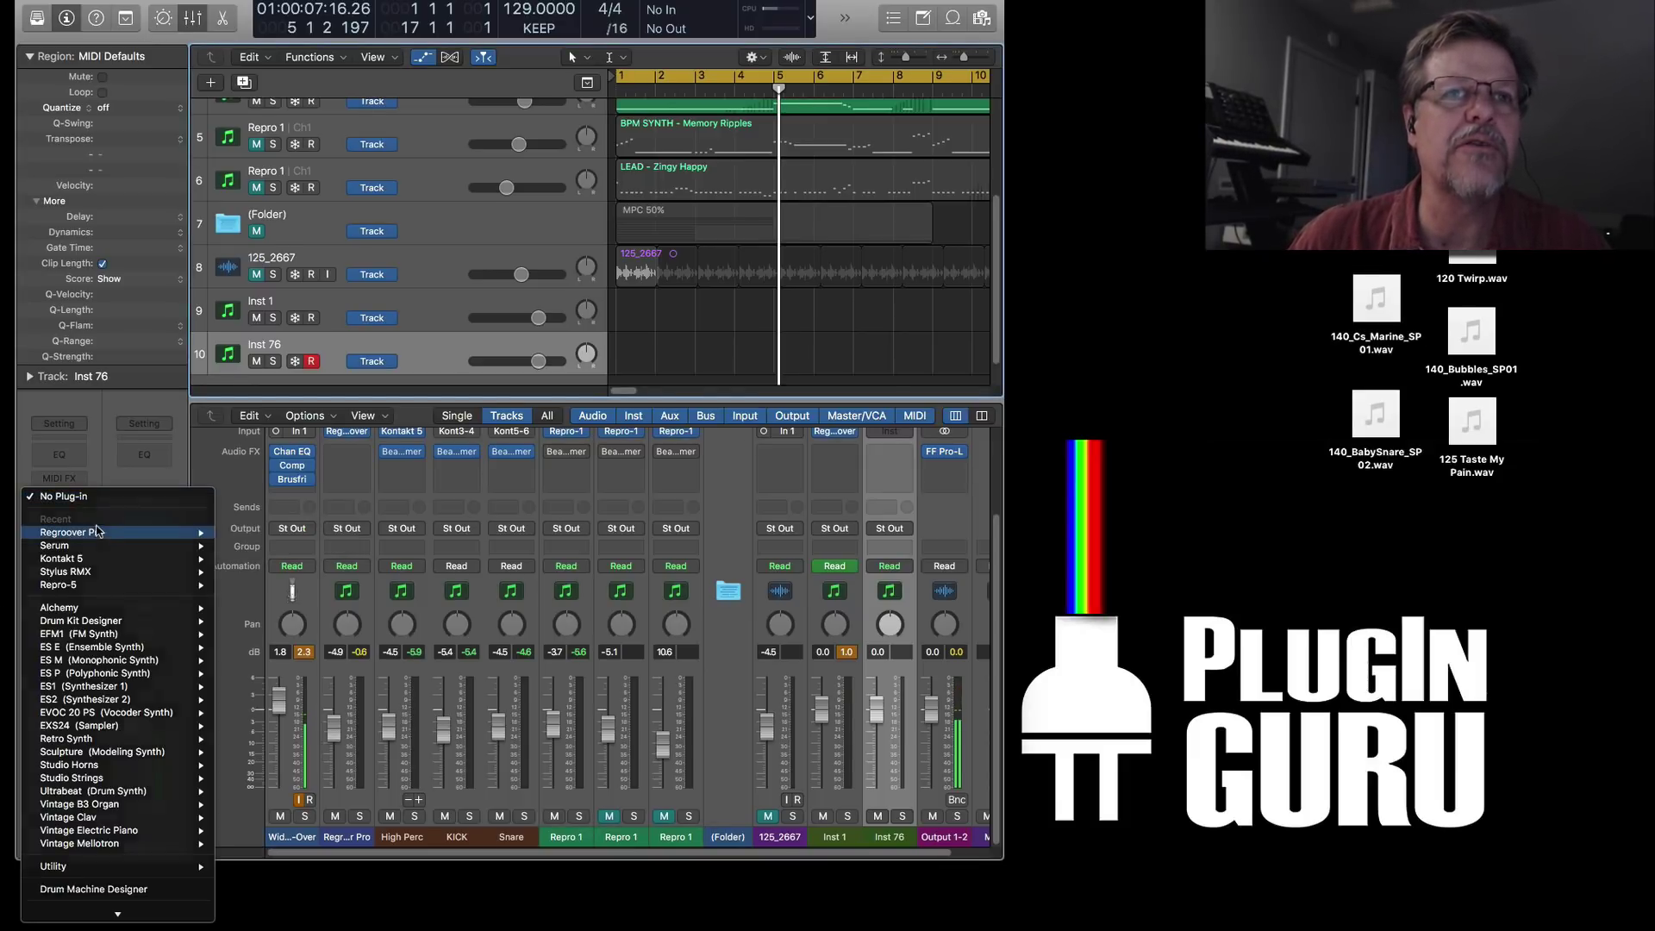
{"action": "left_click", "coordinate": [284, 530]}
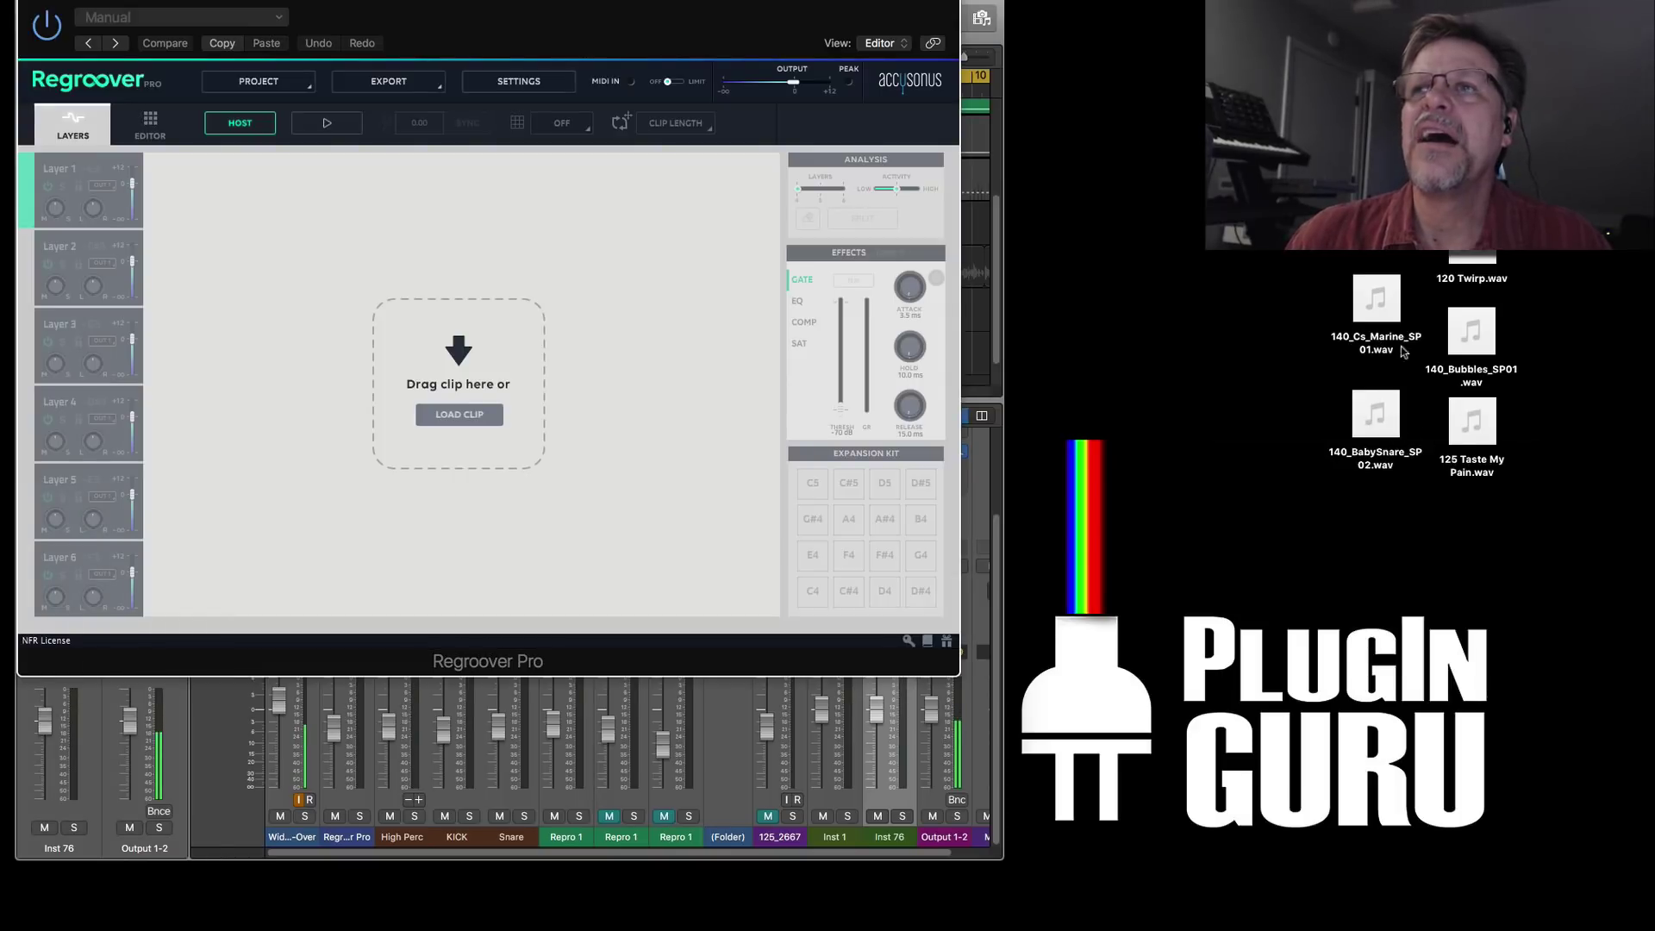
{"action": "left_click_drag", "start_coordinate": [1472, 232], "coordinate": [513, 437]}
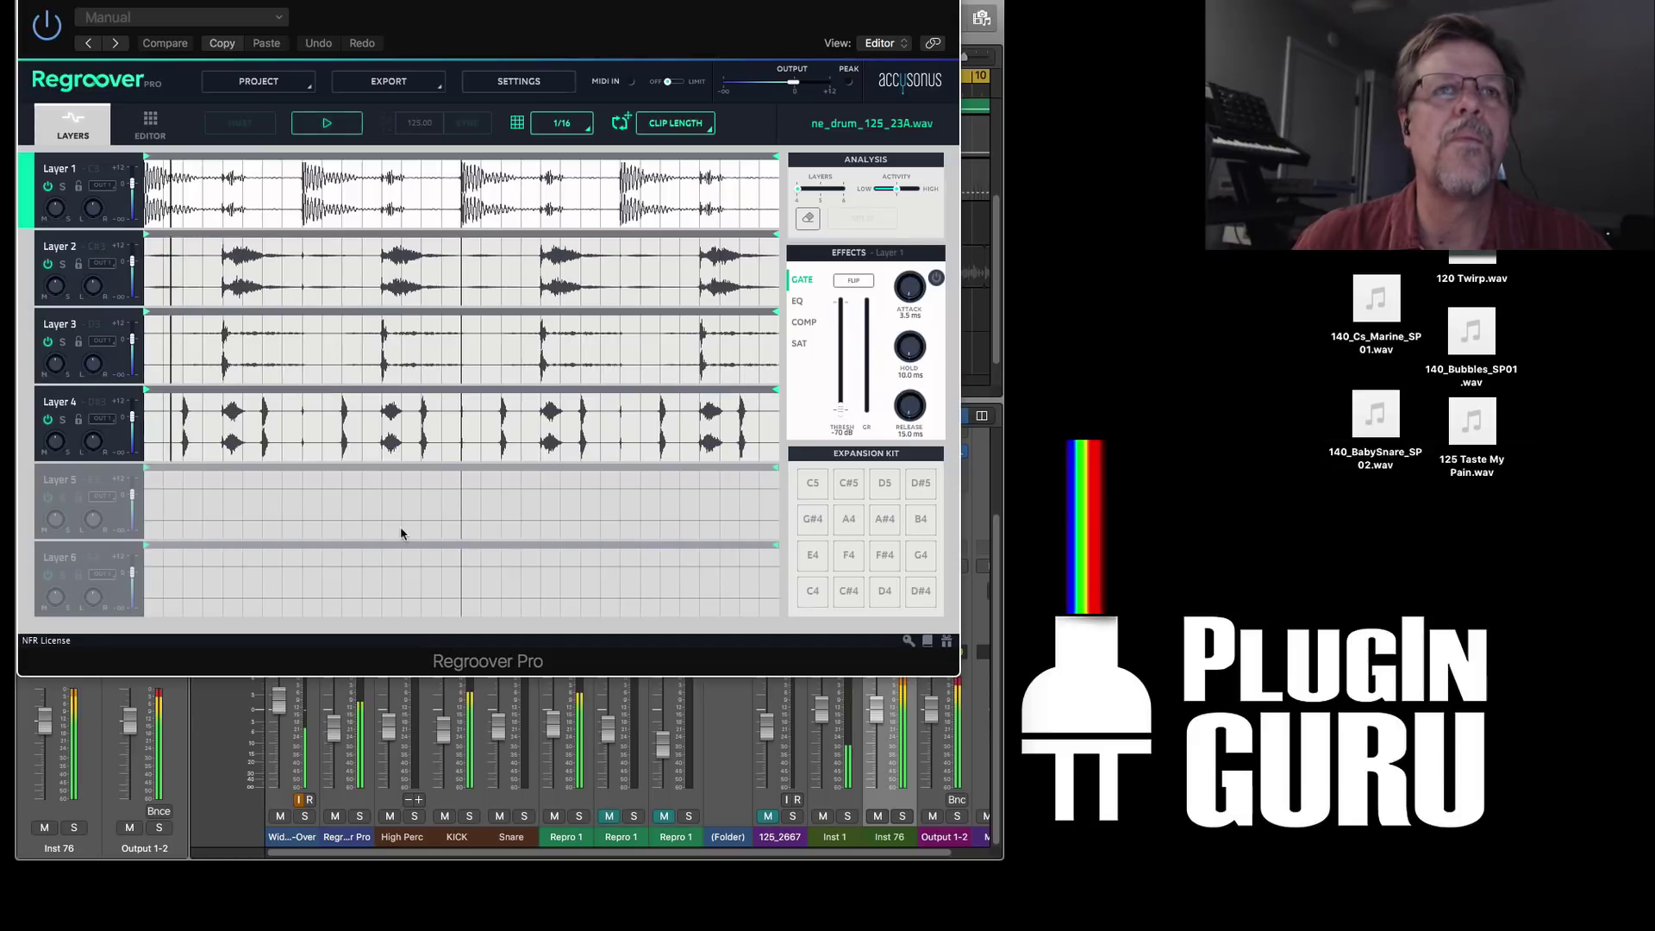
{"action": "left_click_drag", "start_coordinate": [546, 29], "coordinate": [704, 107]}
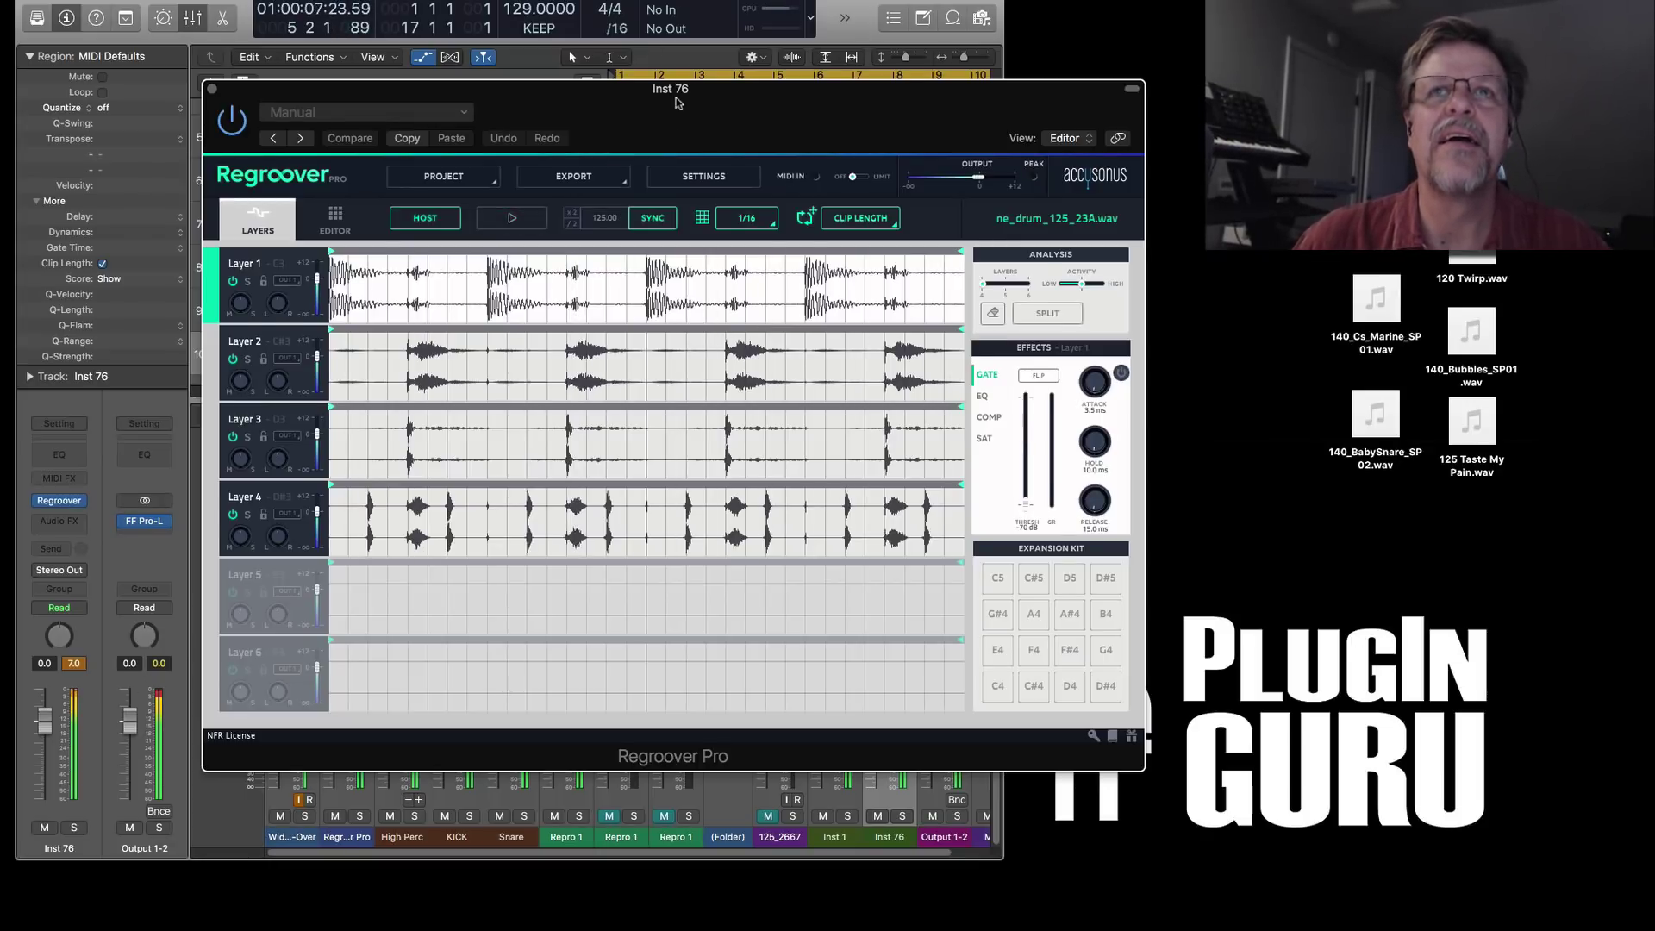
- Copy the Regroover Pro region and raise Regroover's Layers slider for a new split
{"action": "left_click_drag", "start_coordinate": [681, 89], "coordinate": [648, 414]}
{"action": "scroll", "coordinate": [677, 270], "scroll_direction": "up", "scroll_amount": 5}
{"action": "left_click_drag", "start_coordinate": [643, 154], "coordinate": [794, 162]}
{"action": "left_click_drag", "start_coordinate": [682, 414], "coordinate": [593, 60]}
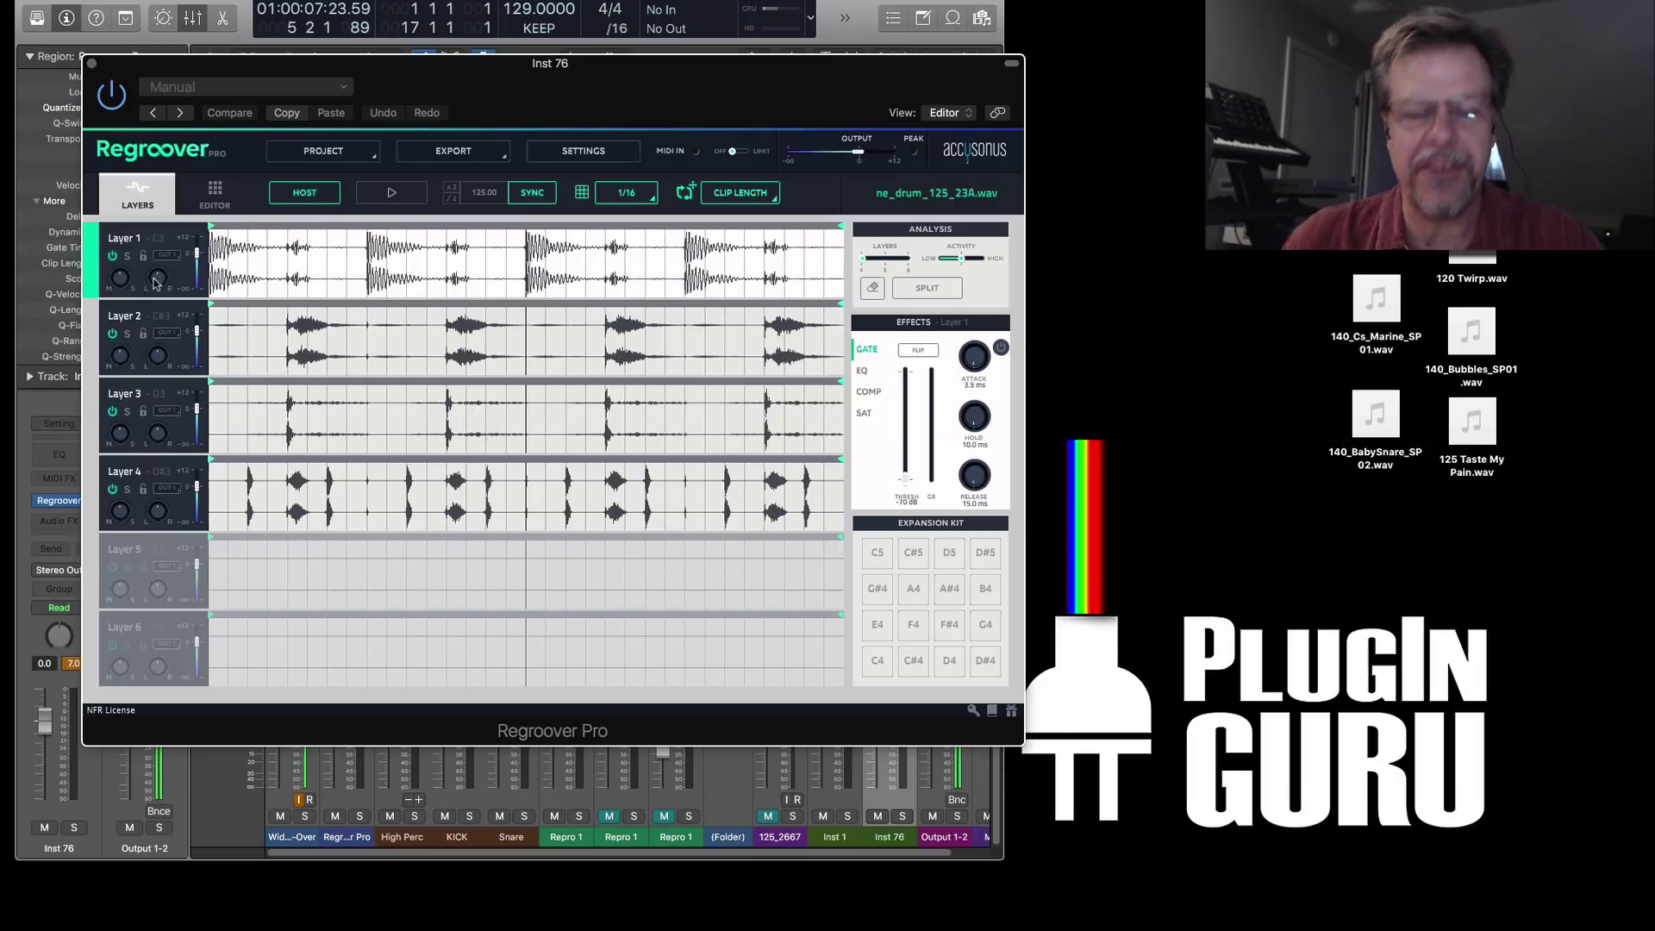
{"action": "left_click_drag", "start_coordinate": [481, 76], "coordinate": [817, 386]}
{"action": "scroll", "coordinate": [487, 260], "scroll_direction": "down", "scroll_amount": 5}
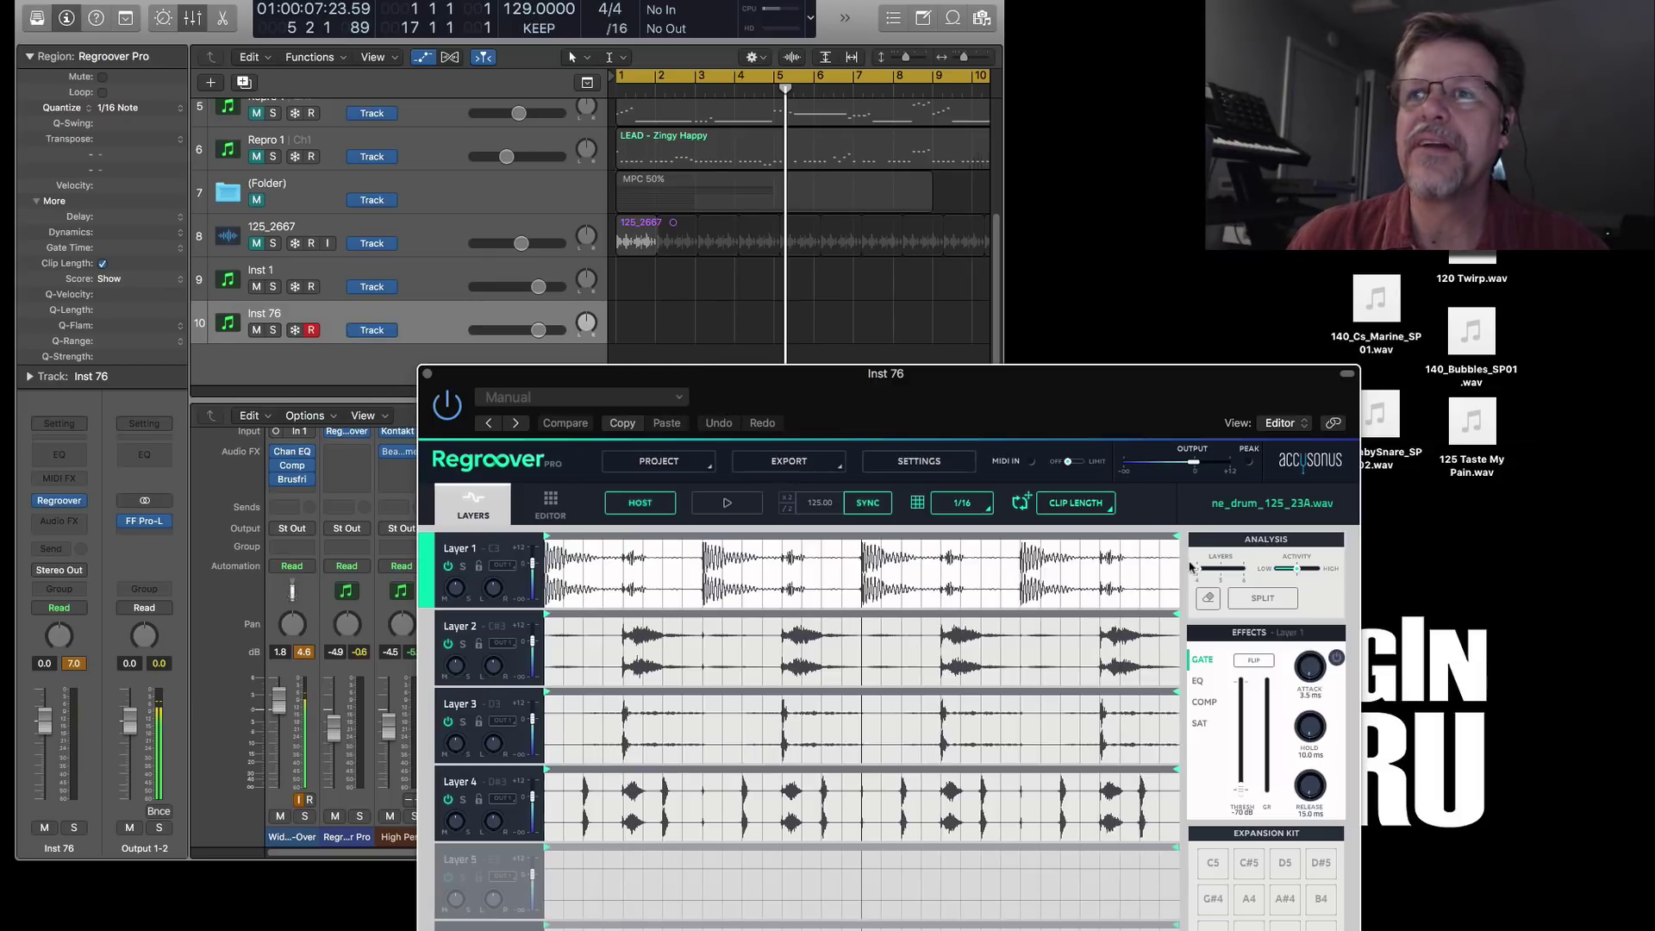
- Re-split ne_drum_125_23A.wav into six layers, confirm the reset, and solo Inst 76
{"action": "left_click", "coordinate": [1263, 598]}
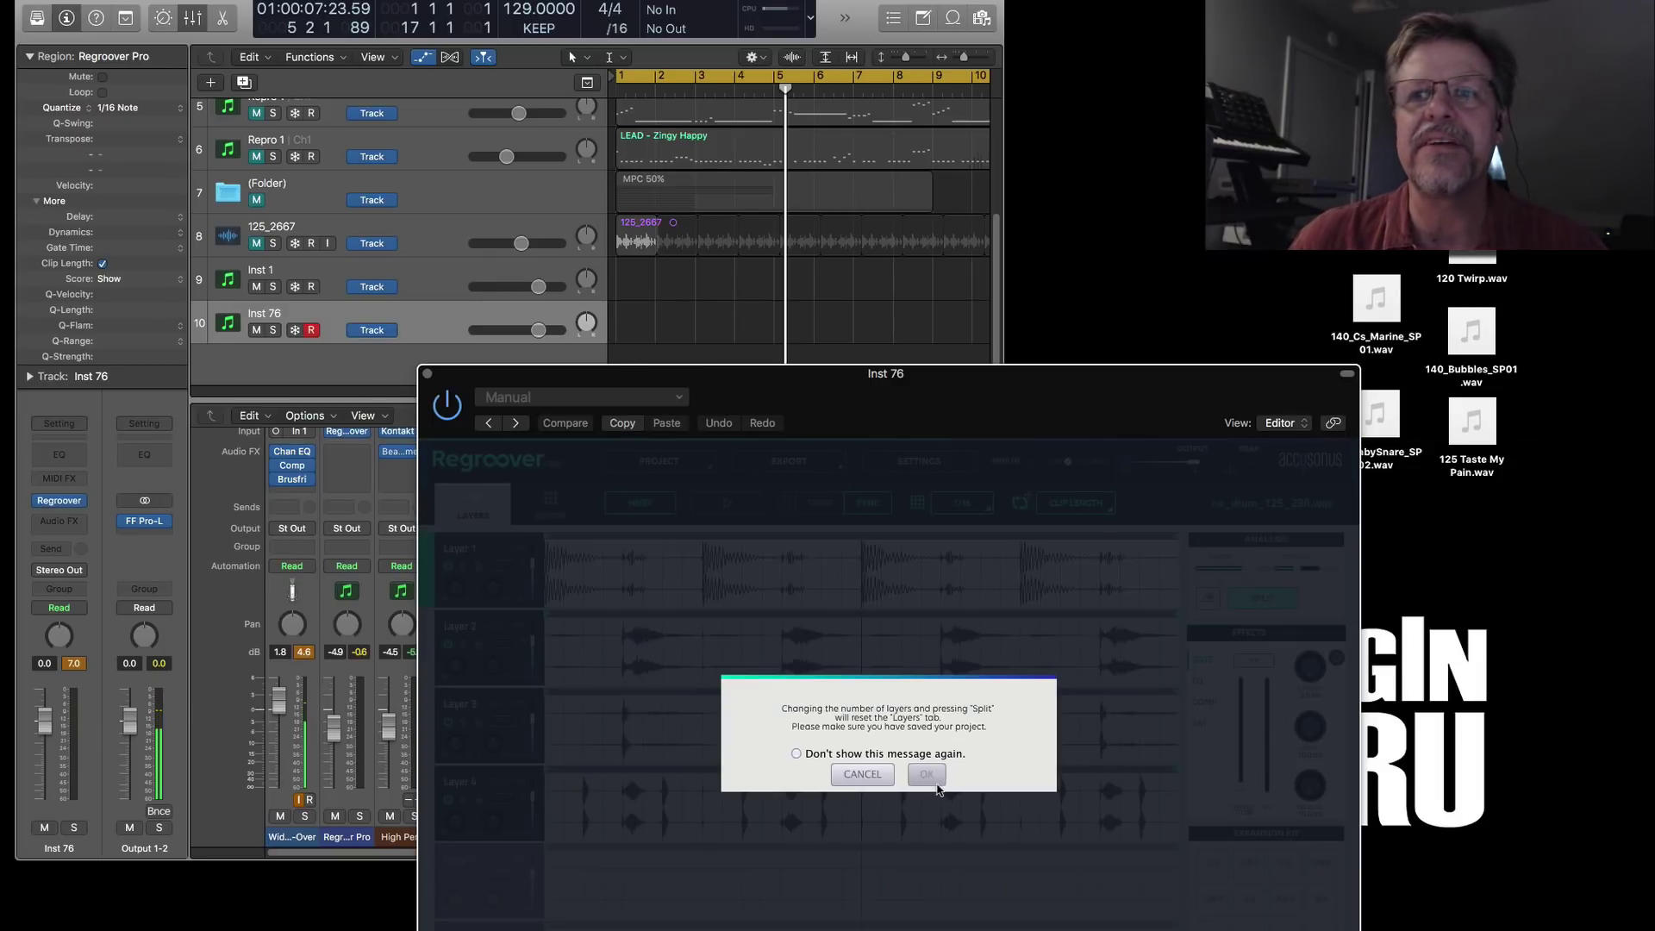
{"action": "left_click", "coordinate": [934, 780]}
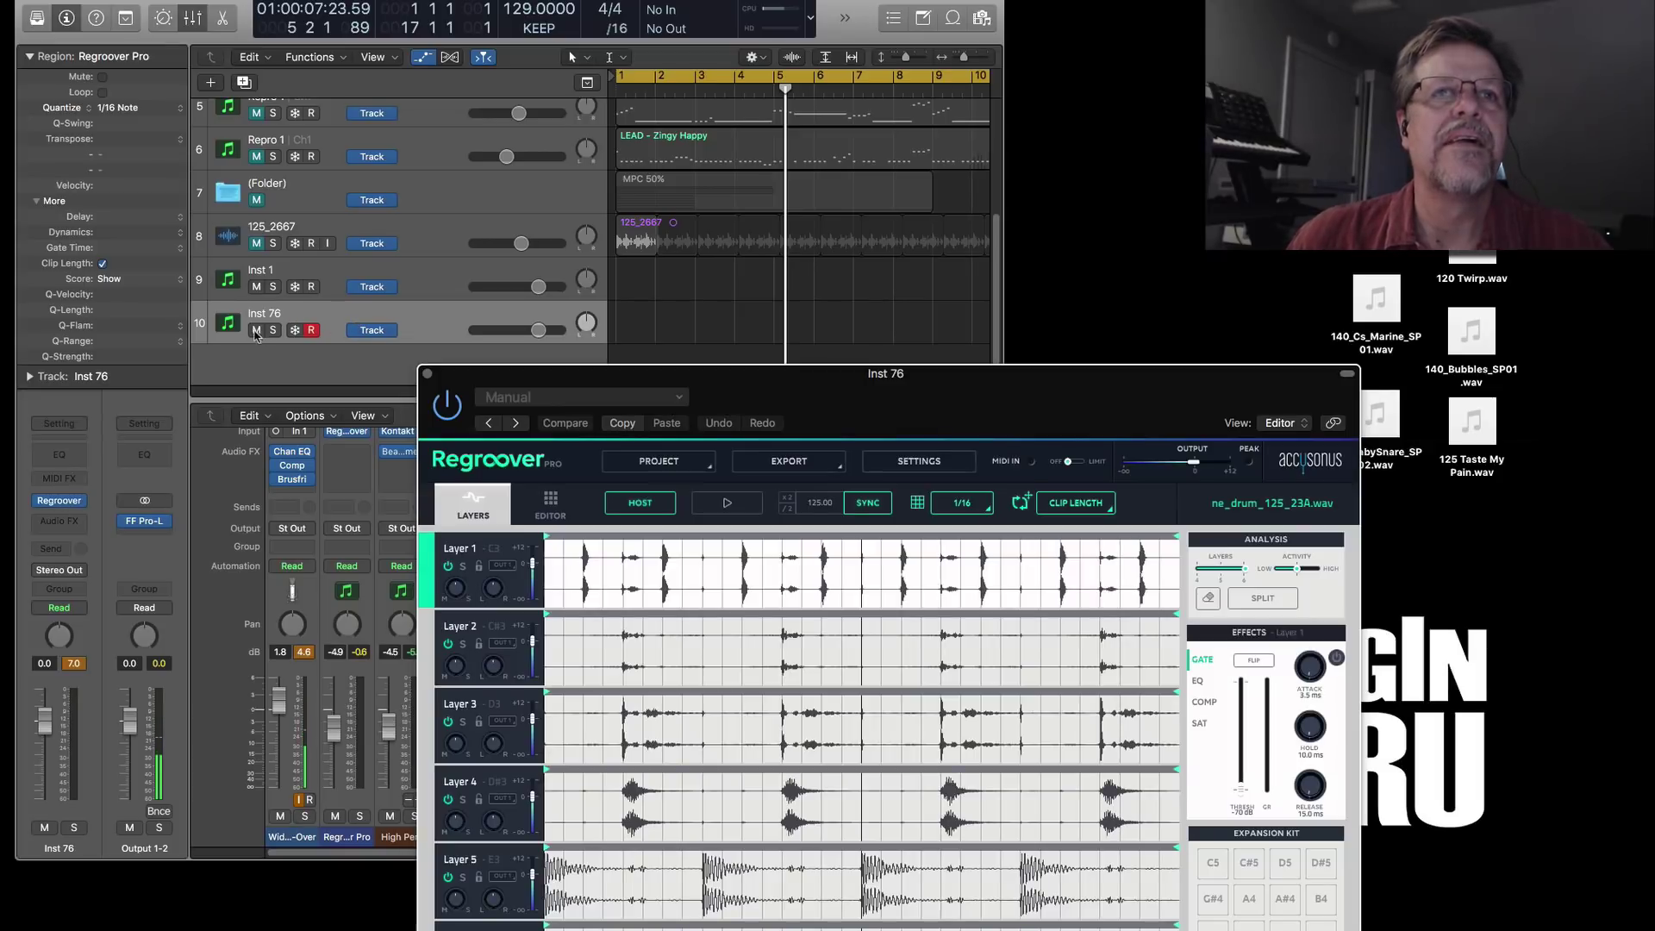
{"action": "left_click", "coordinate": [272, 330]}
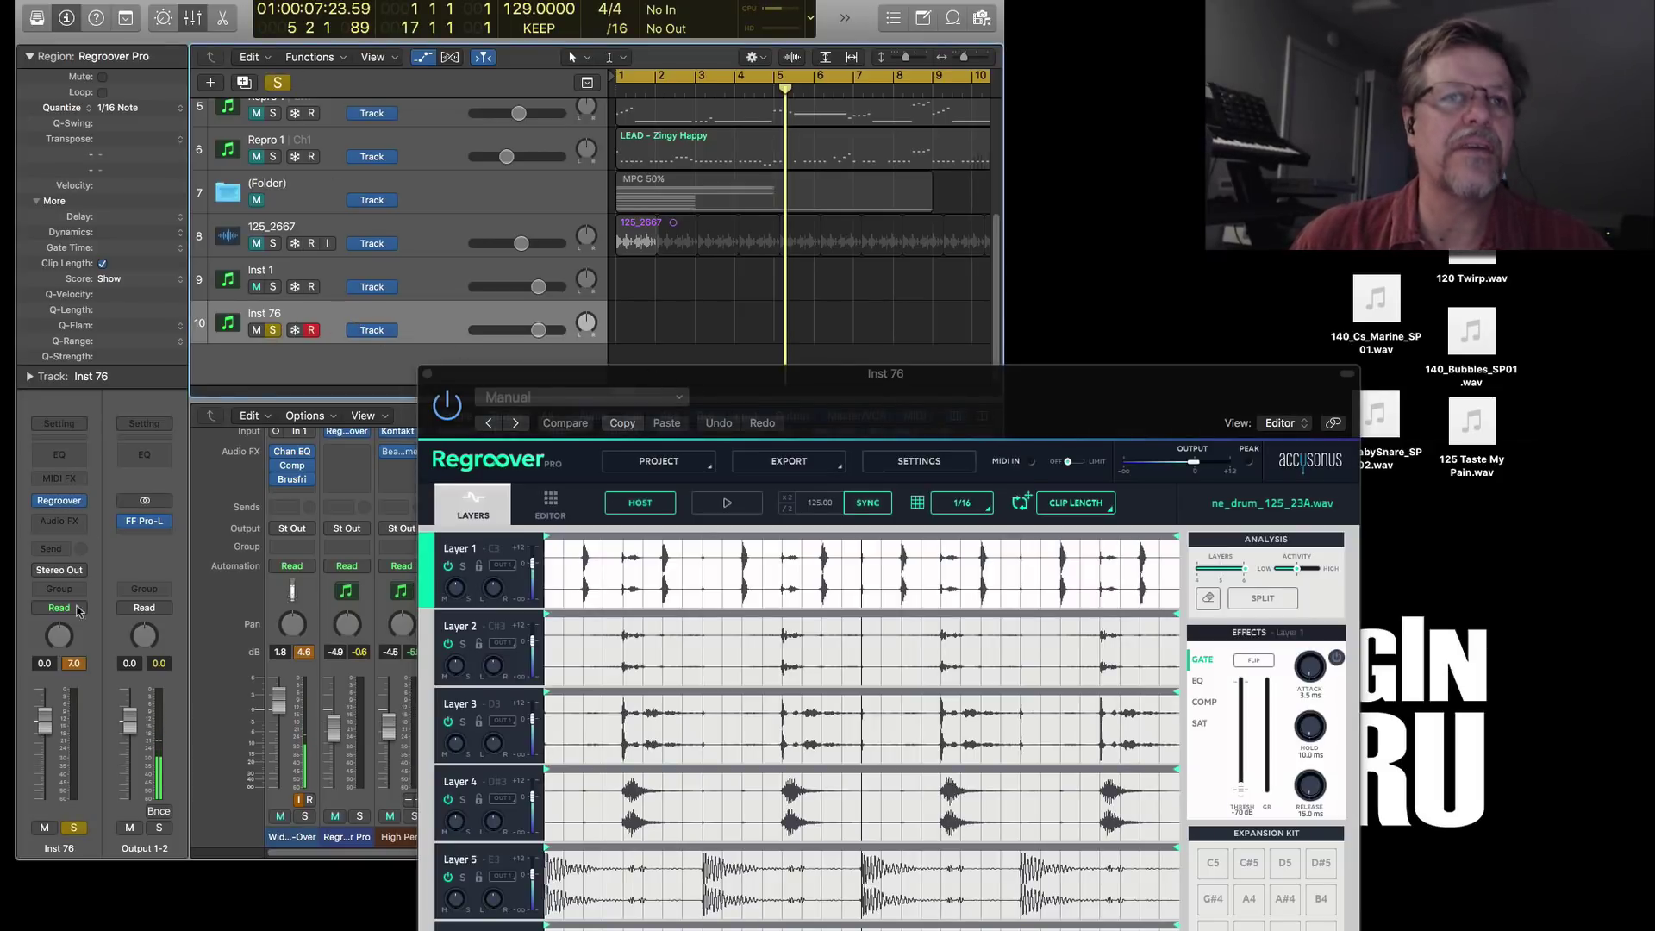
{"action": "scroll", "coordinate": [348, 137], "scroll_direction": "up", "scroll_amount": 4}
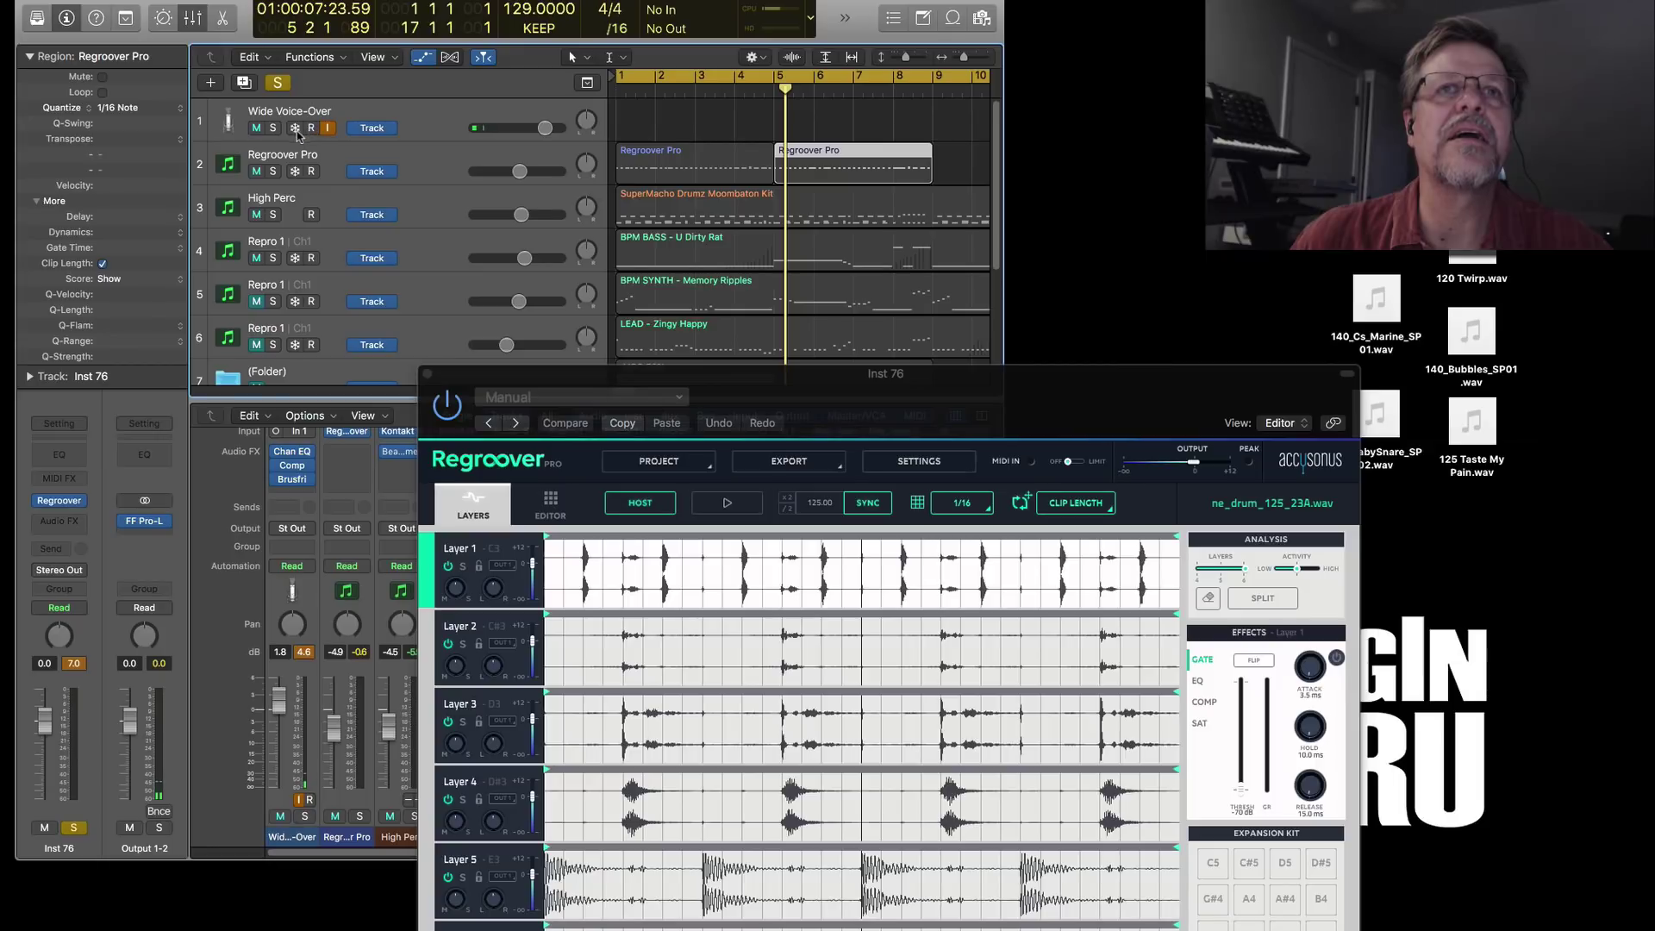
{"action": "left_click_drag", "start_coordinate": [879, 409], "coordinate": [641, 165]}
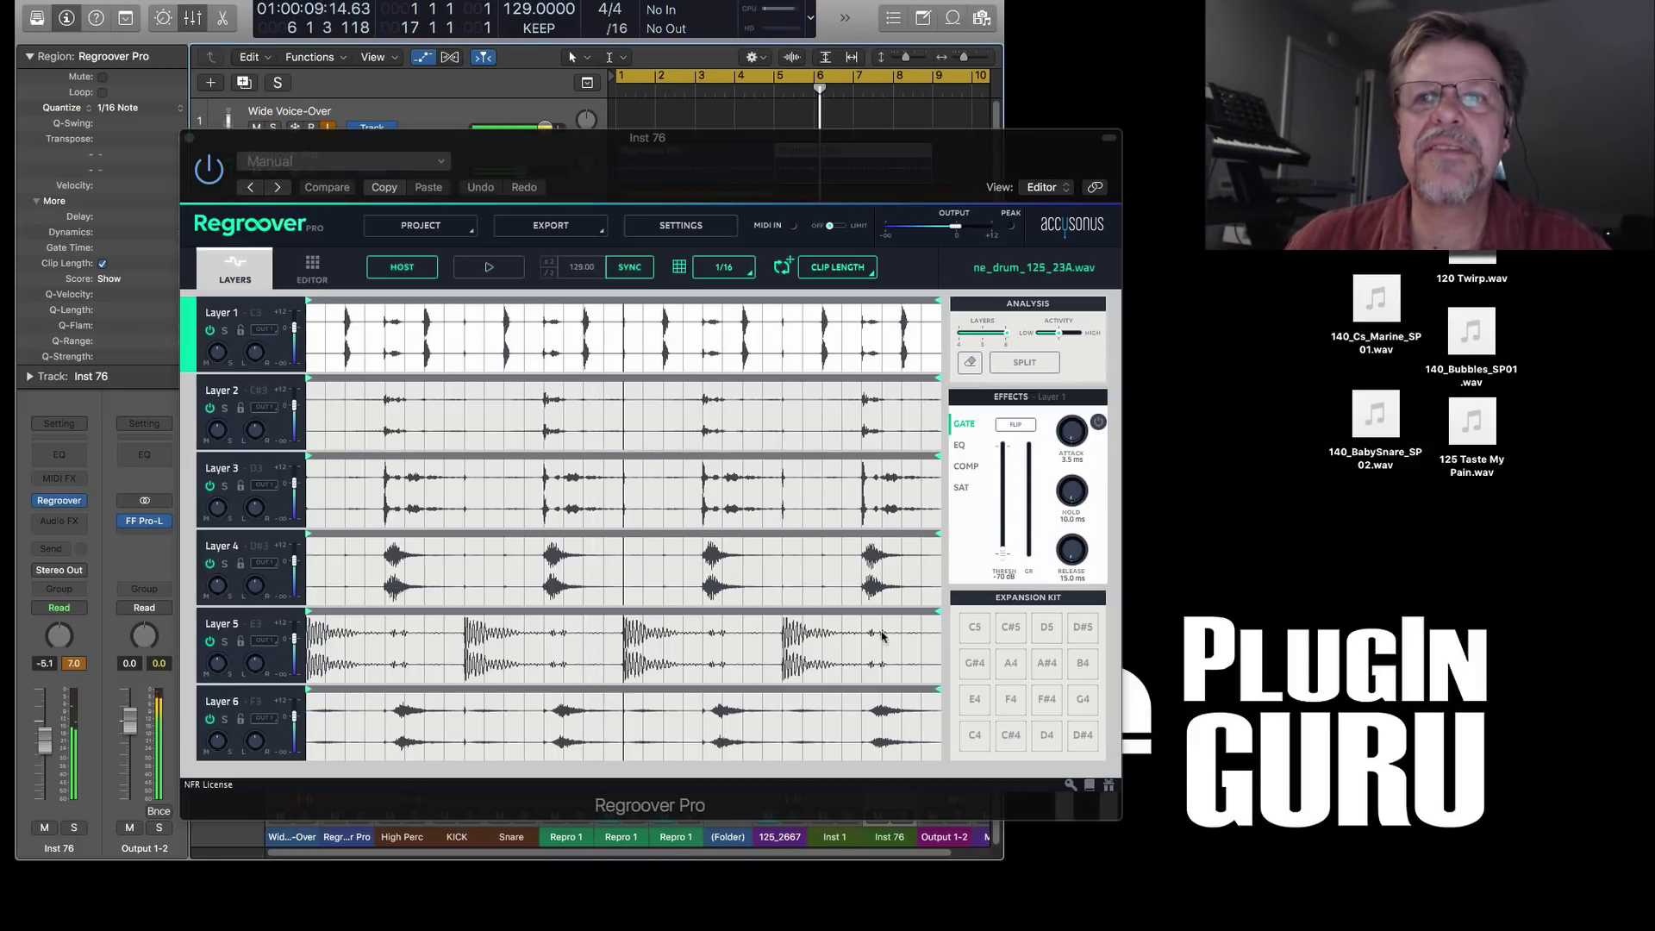
- Pull the loop end points of Layers 2, 3 and 4 well to the left, then start playback
{"action": "left_click", "coordinate": [879, 620]}
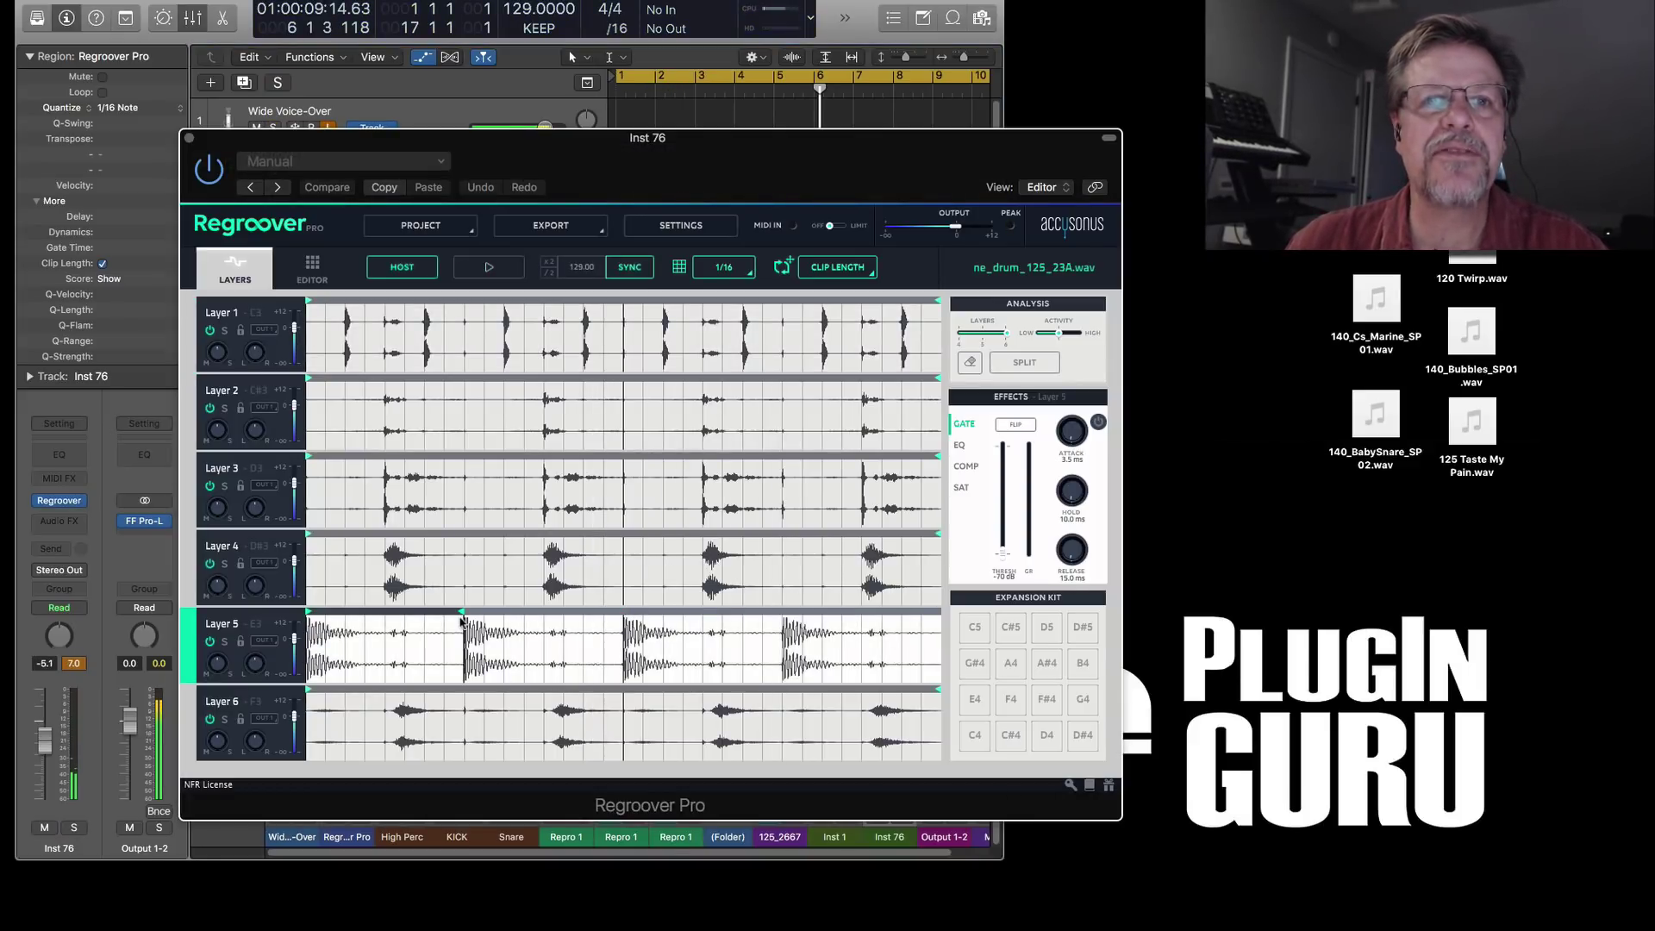
{"action": "left_click", "coordinate": [938, 324]}
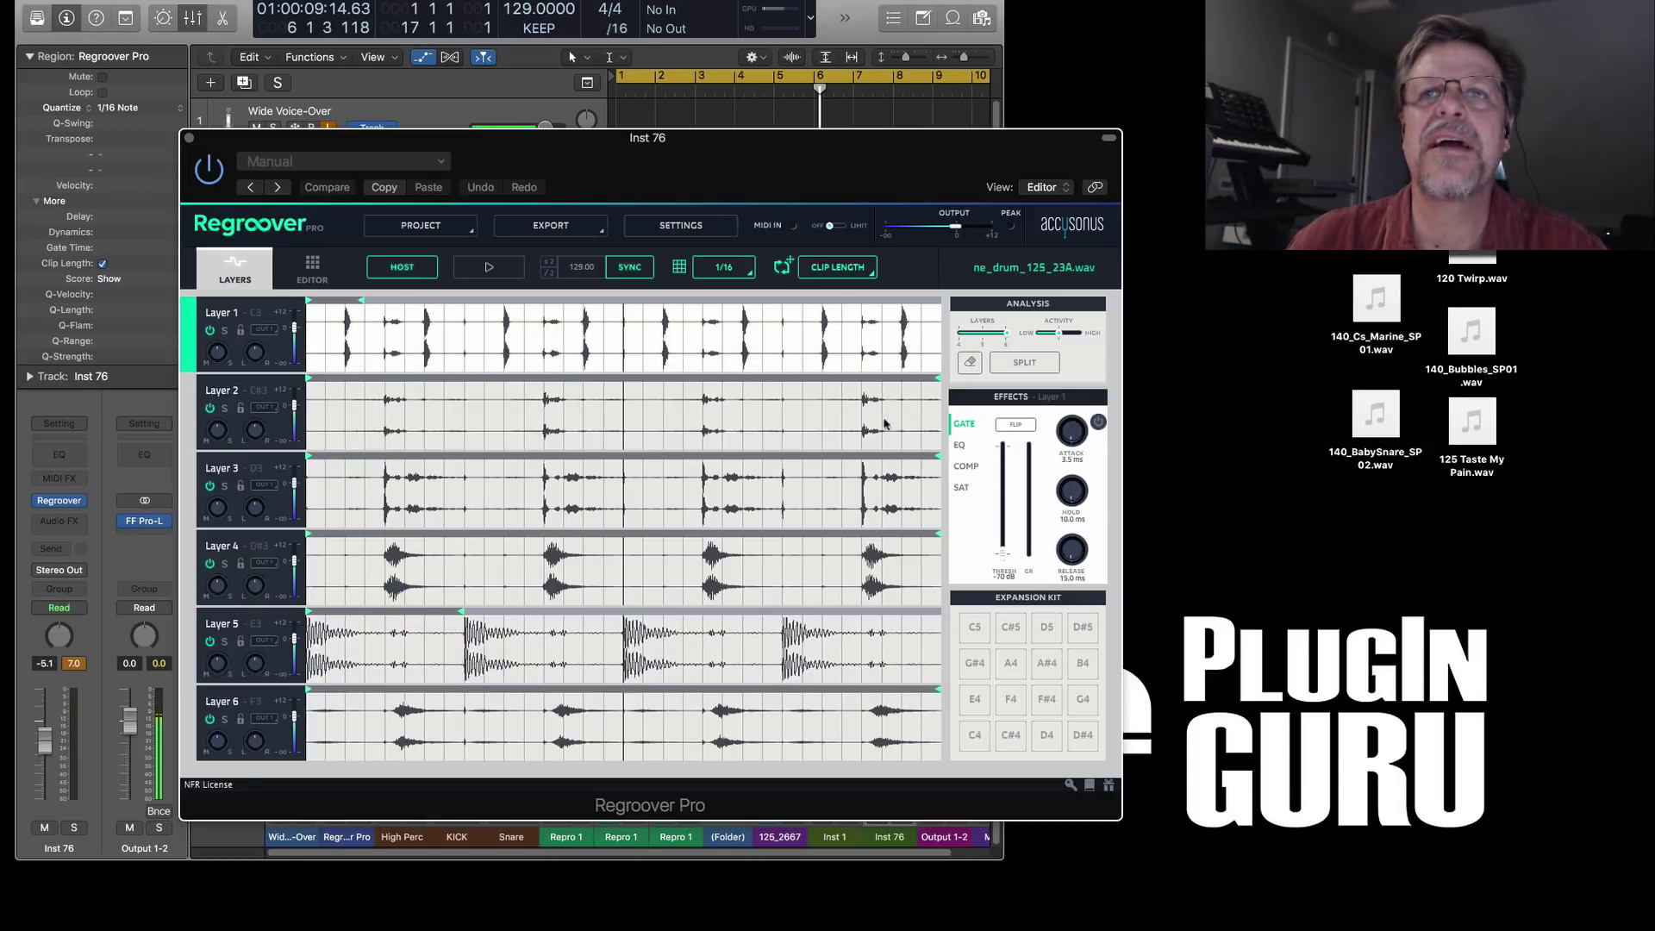
{"action": "mouse_move", "coordinate": [914, 379]}
{"action": "left_mouse_down"}
{"action": "mouse_move", "coordinate": [935, 380]}
{"action": "mouse_move", "coordinate": [460, 380]}
{"action": "left_mouse_up"}
{"action": "left_click_drag", "start_coordinate": [936, 457], "coordinate": [462, 464]}
{"action": "left_click_drag", "start_coordinate": [937, 534], "coordinate": [887, 533]}
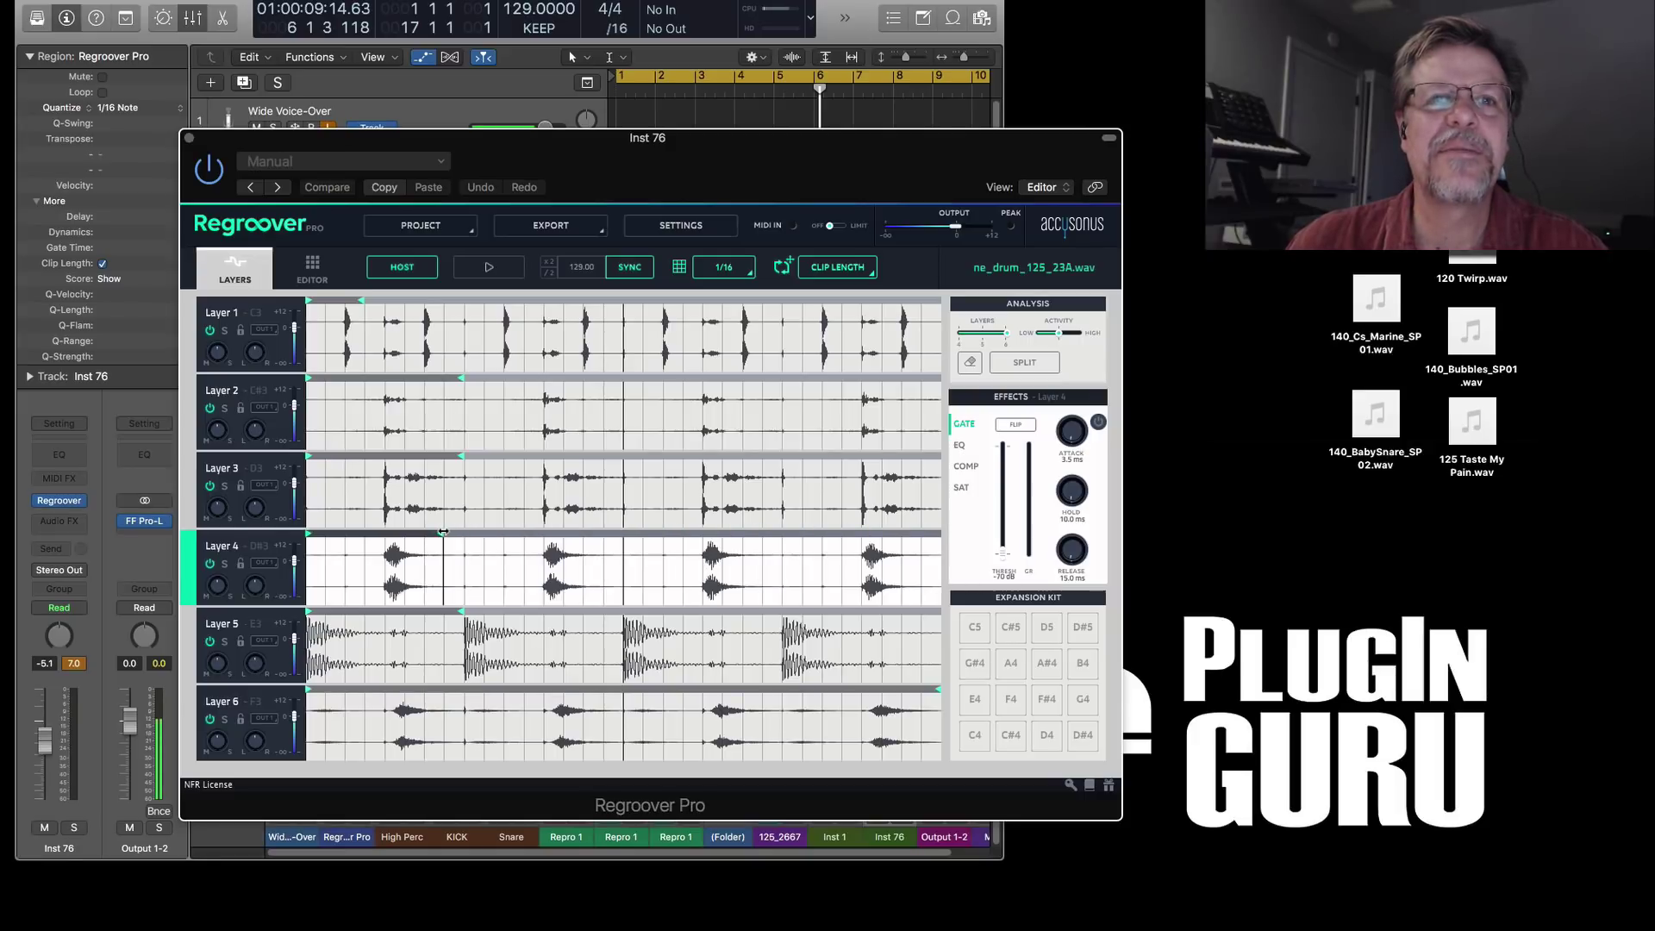
{"action": "left_click_drag", "start_coordinate": [443, 532], "coordinate": [441, 534]}
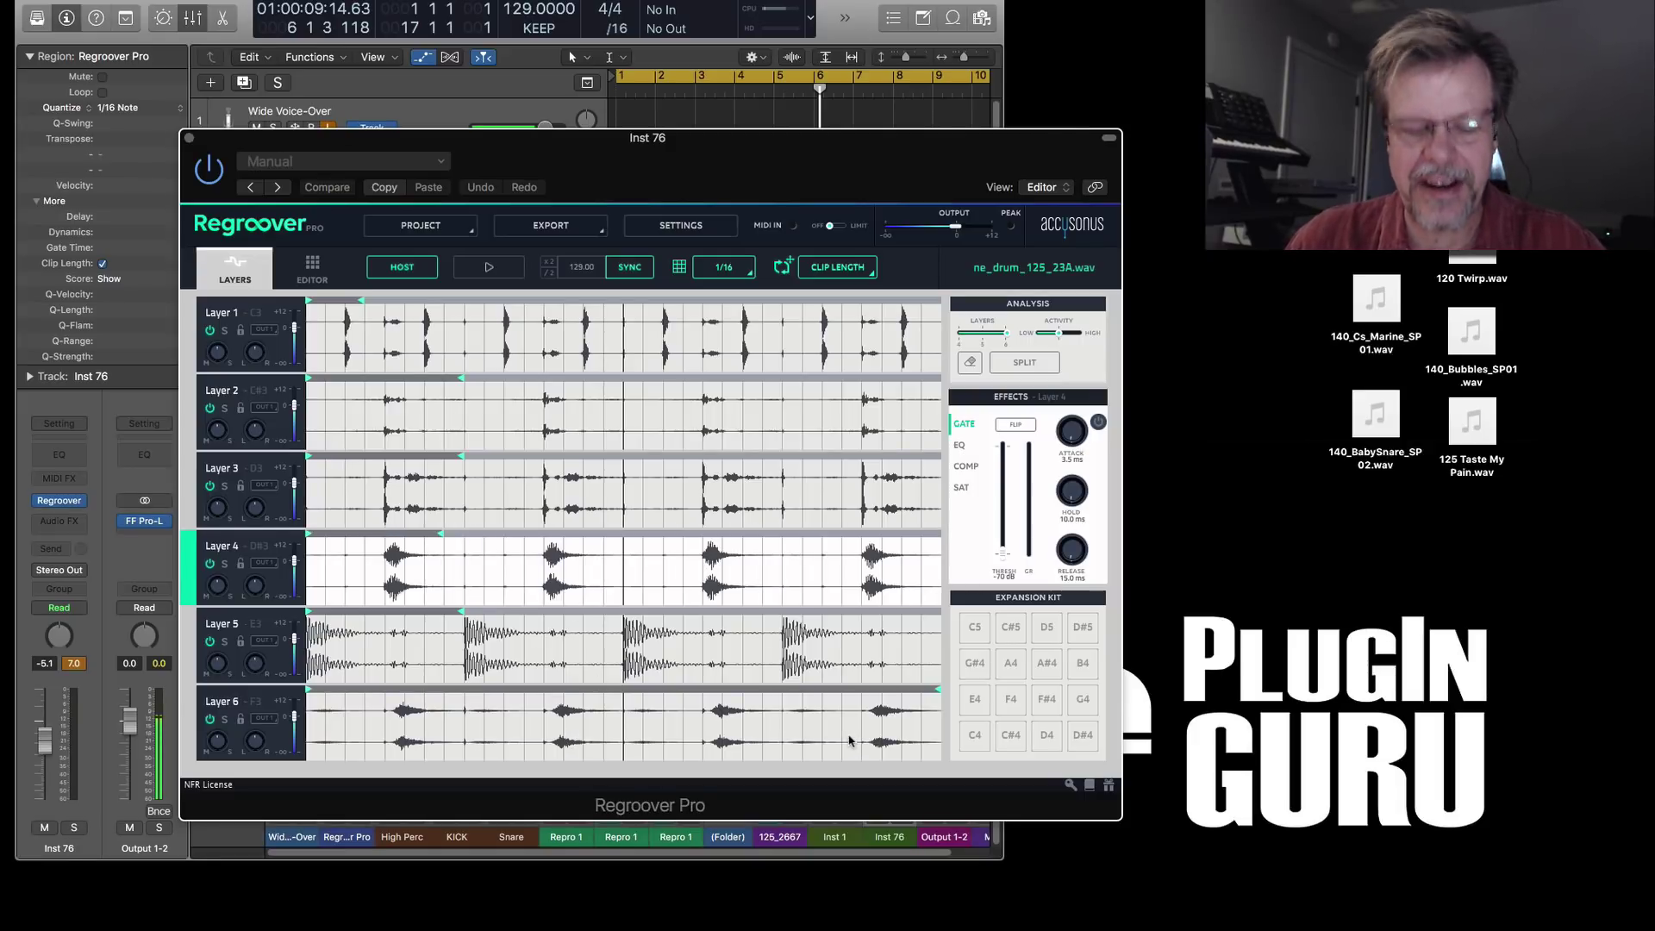
{"action": "key", "text": "space"}
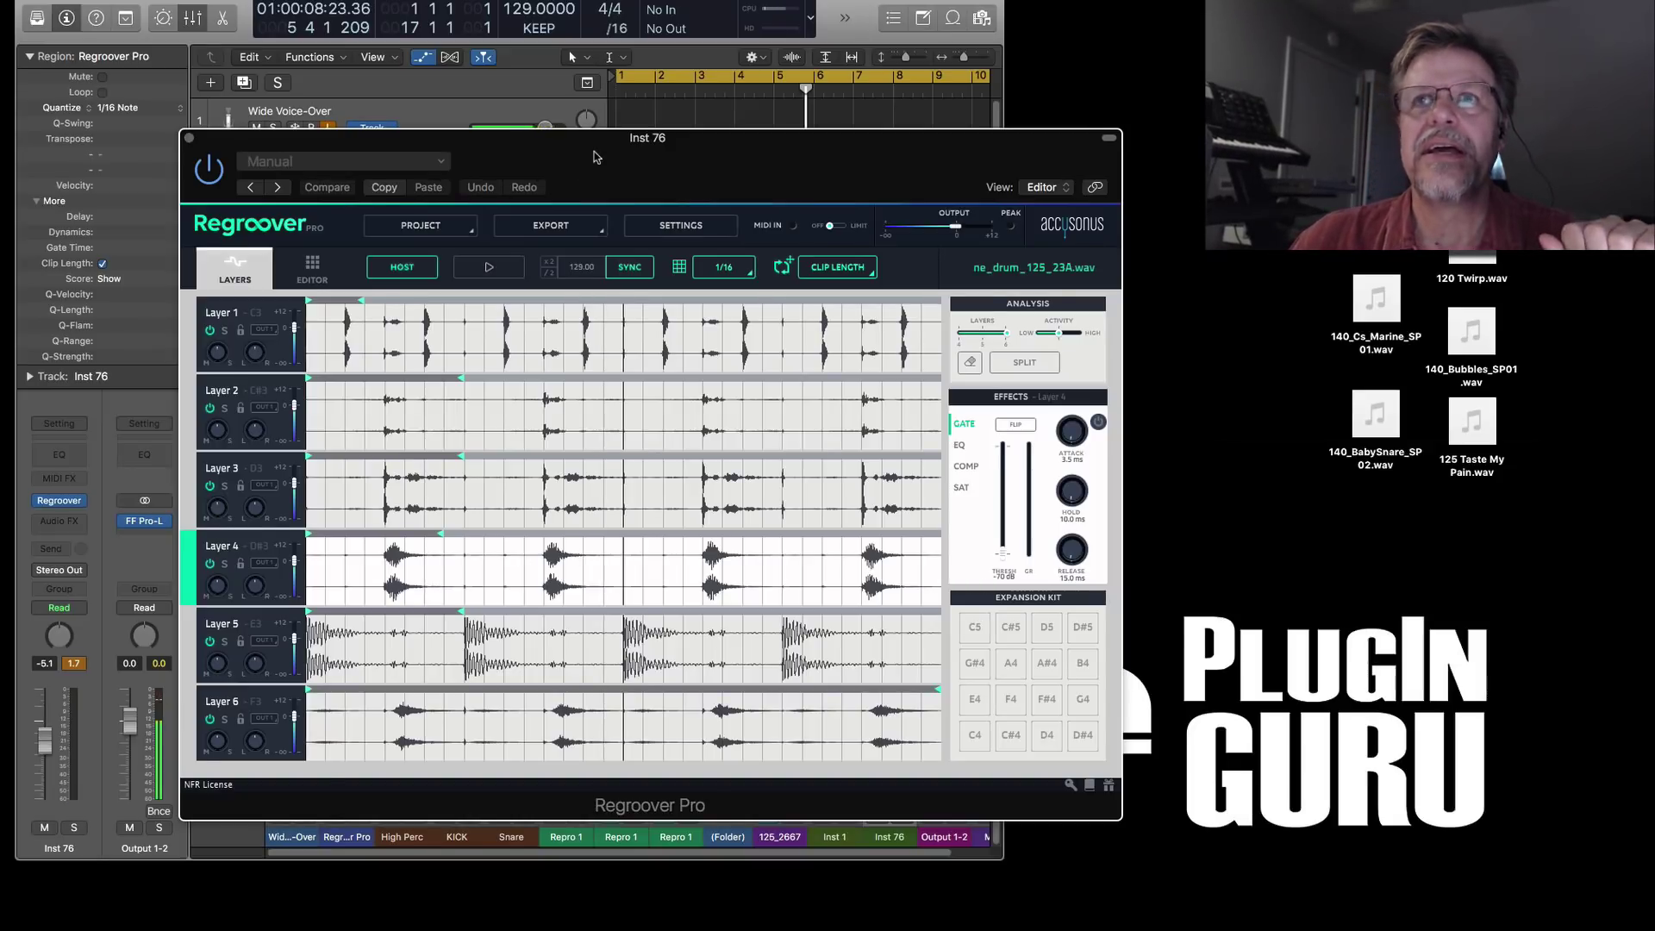
{"action": "left_click_drag", "start_coordinate": [592, 157], "coordinate": [582, 83]}
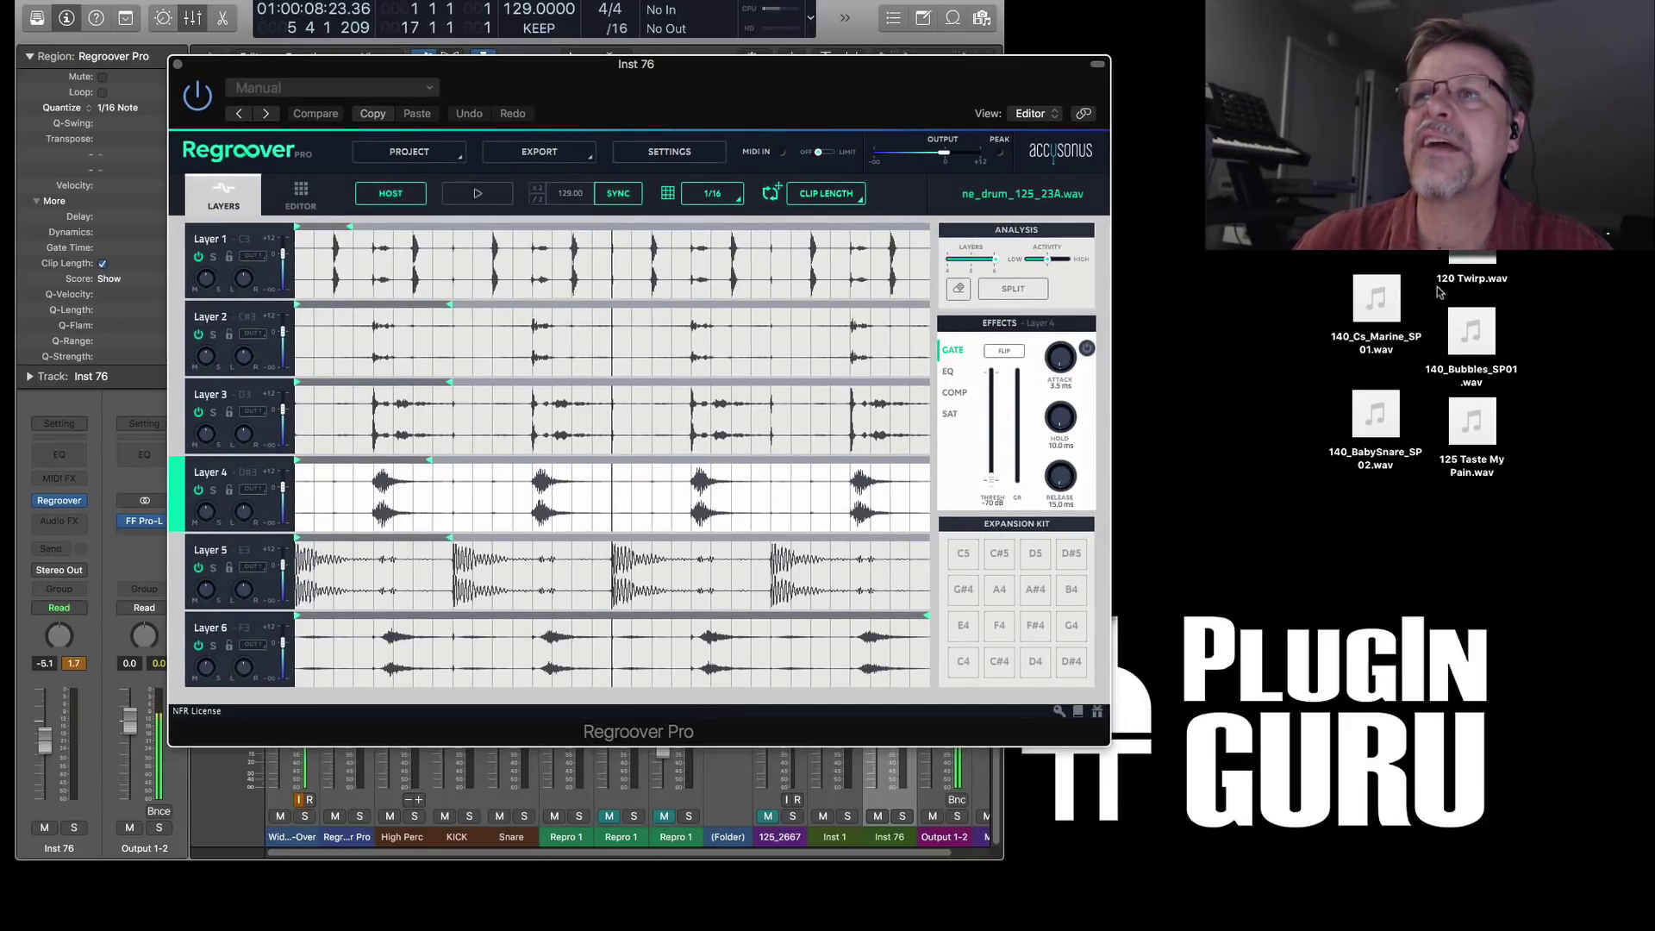
- Drop 120 Twirp.wav into Regroover Pro and play through its four split layers
{"action": "left_click_drag", "start_coordinate": [1476, 255], "coordinate": [655, 413]}
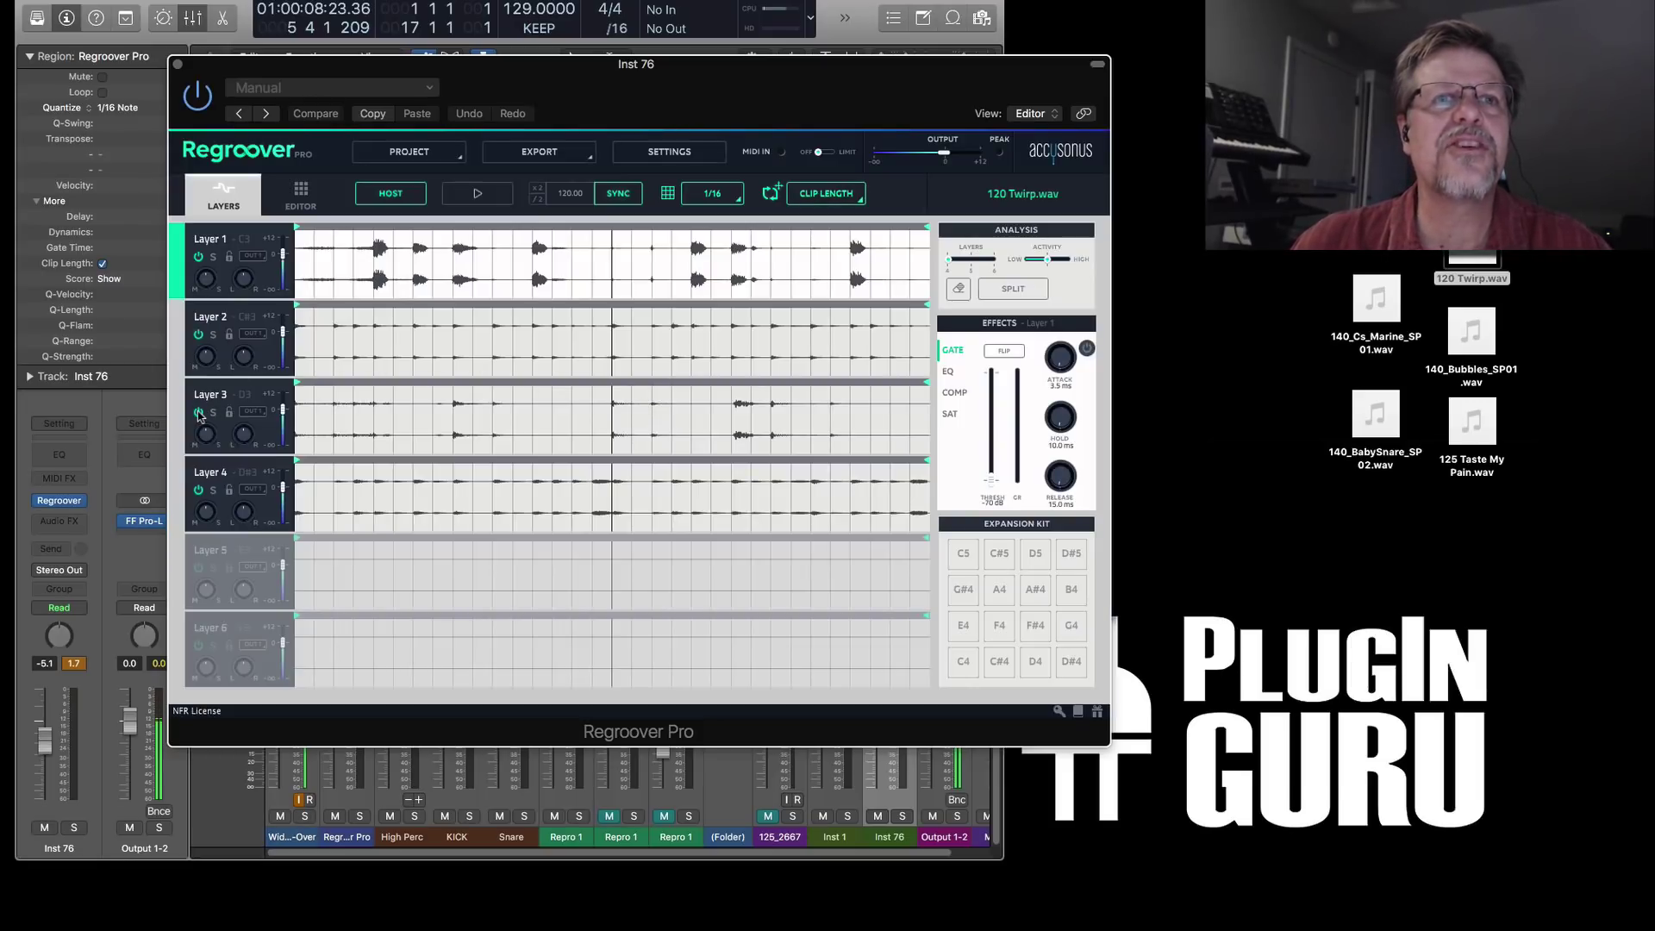
{"action": "left_click", "coordinate": [198, 415]}
{"action": "left_click", "coordinate": [198, 492]}
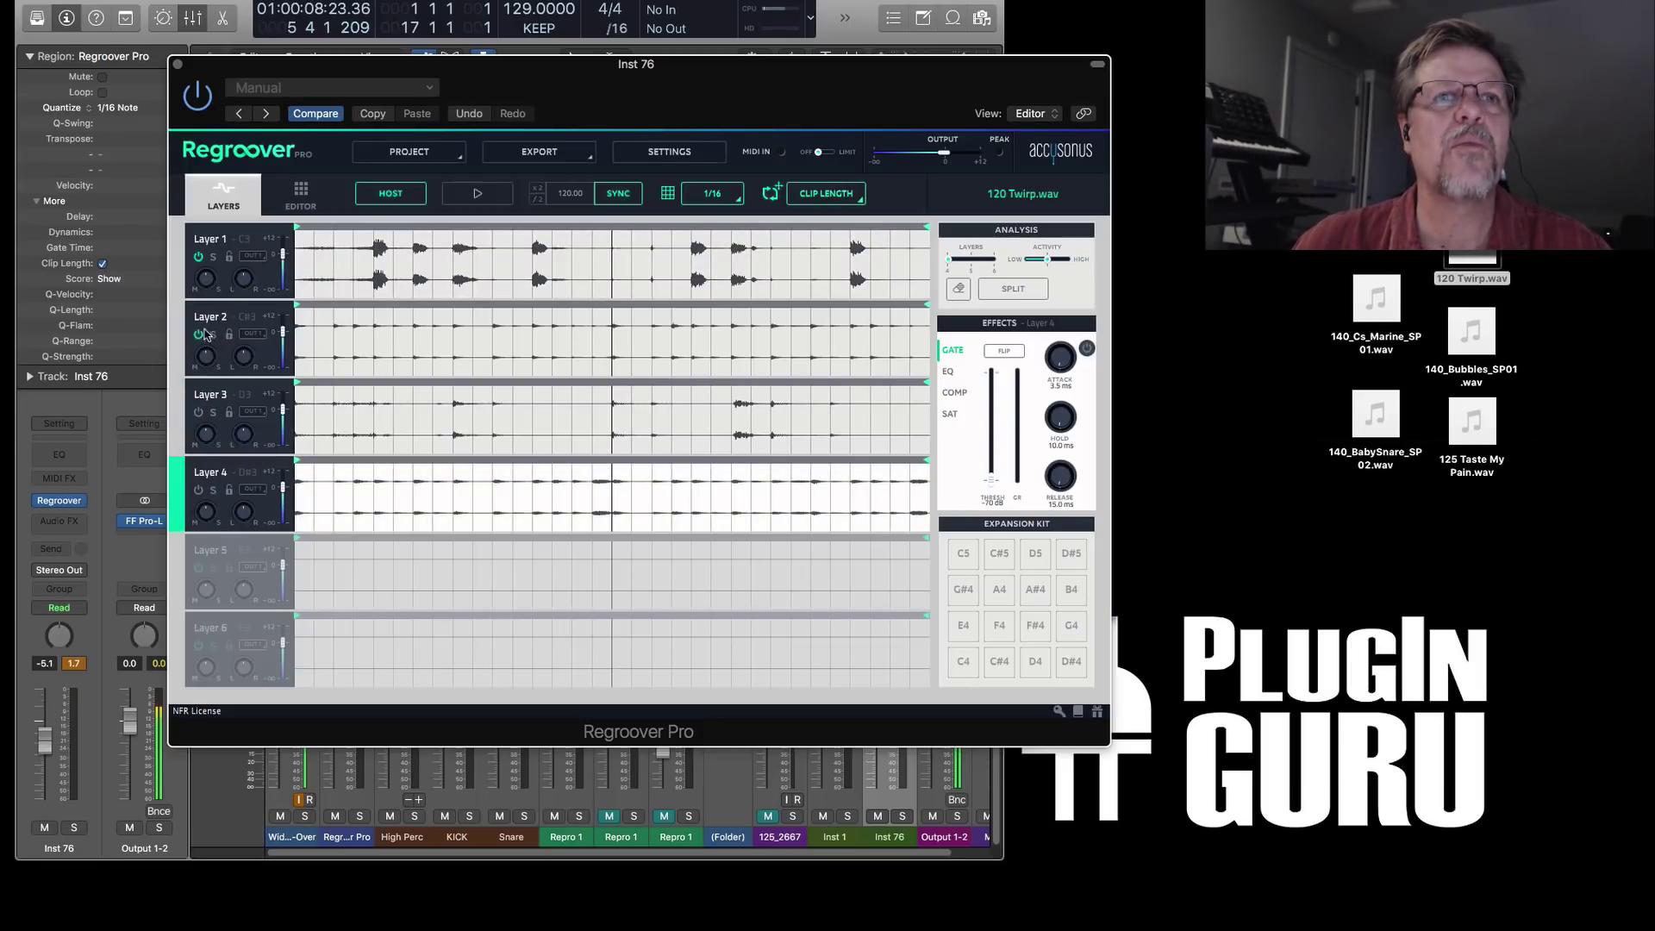
{"action": "left_click", "coordinate": [203, 335]}
{"action": "key", "text": "space"}
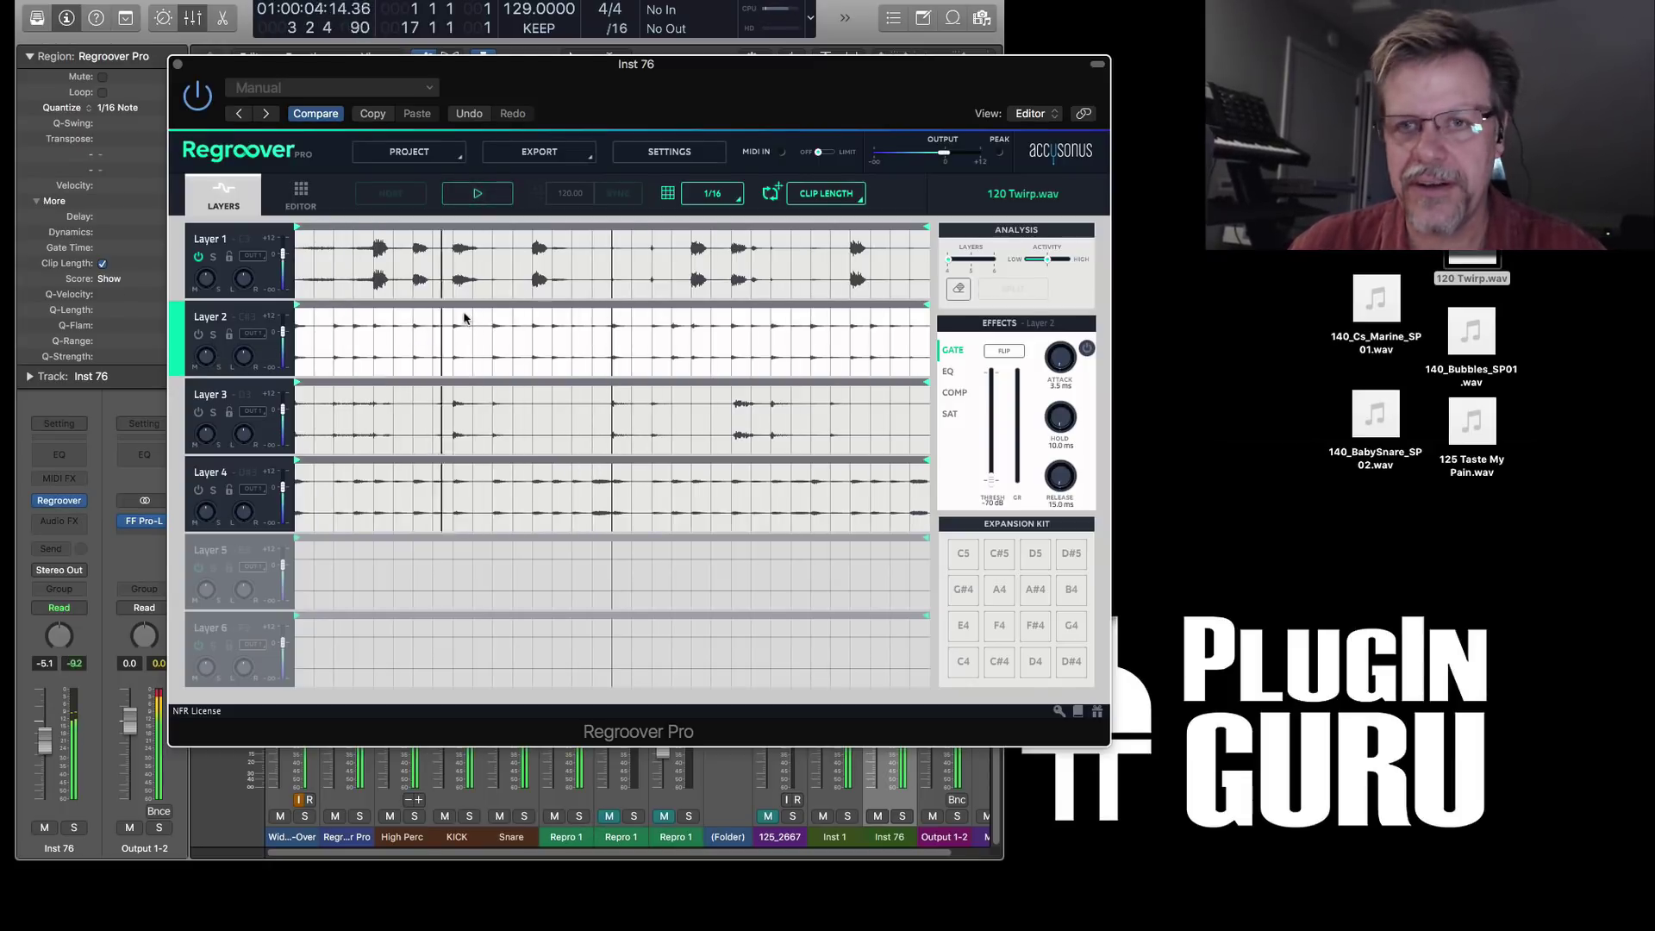
- Select Layer 3 during playback and solo the Inst 76 track
{"action": "left_click", "coordinate": [226, 280]}
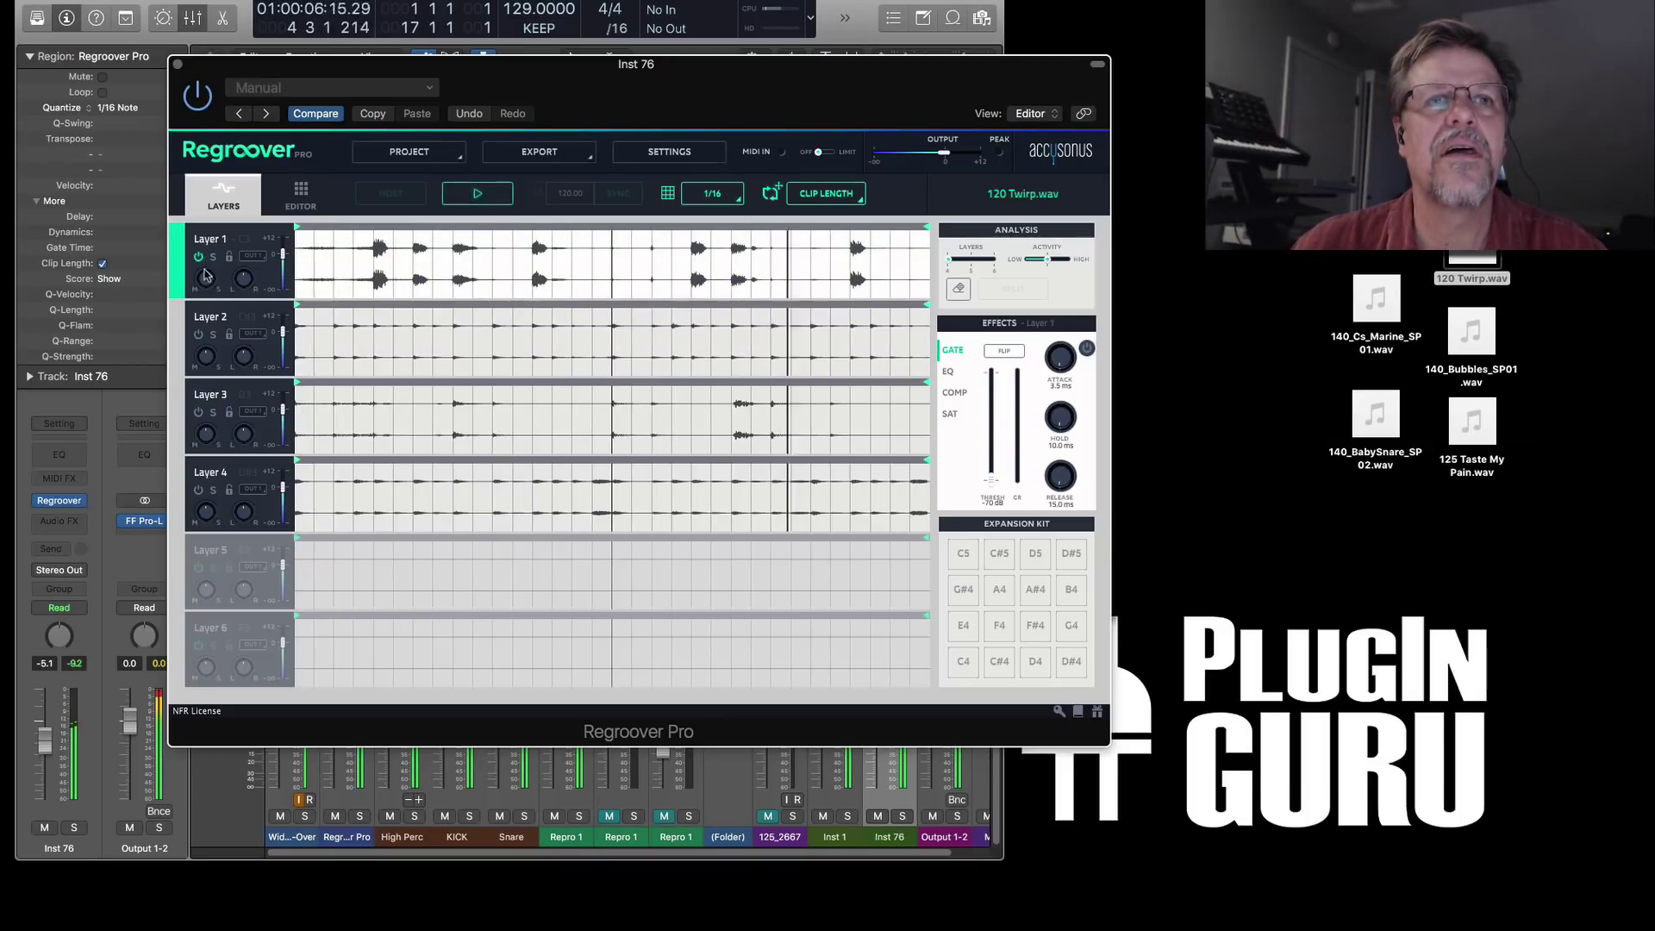
{"action": "key", "text": "Down"}
{"action": "key", "text": "Down"}
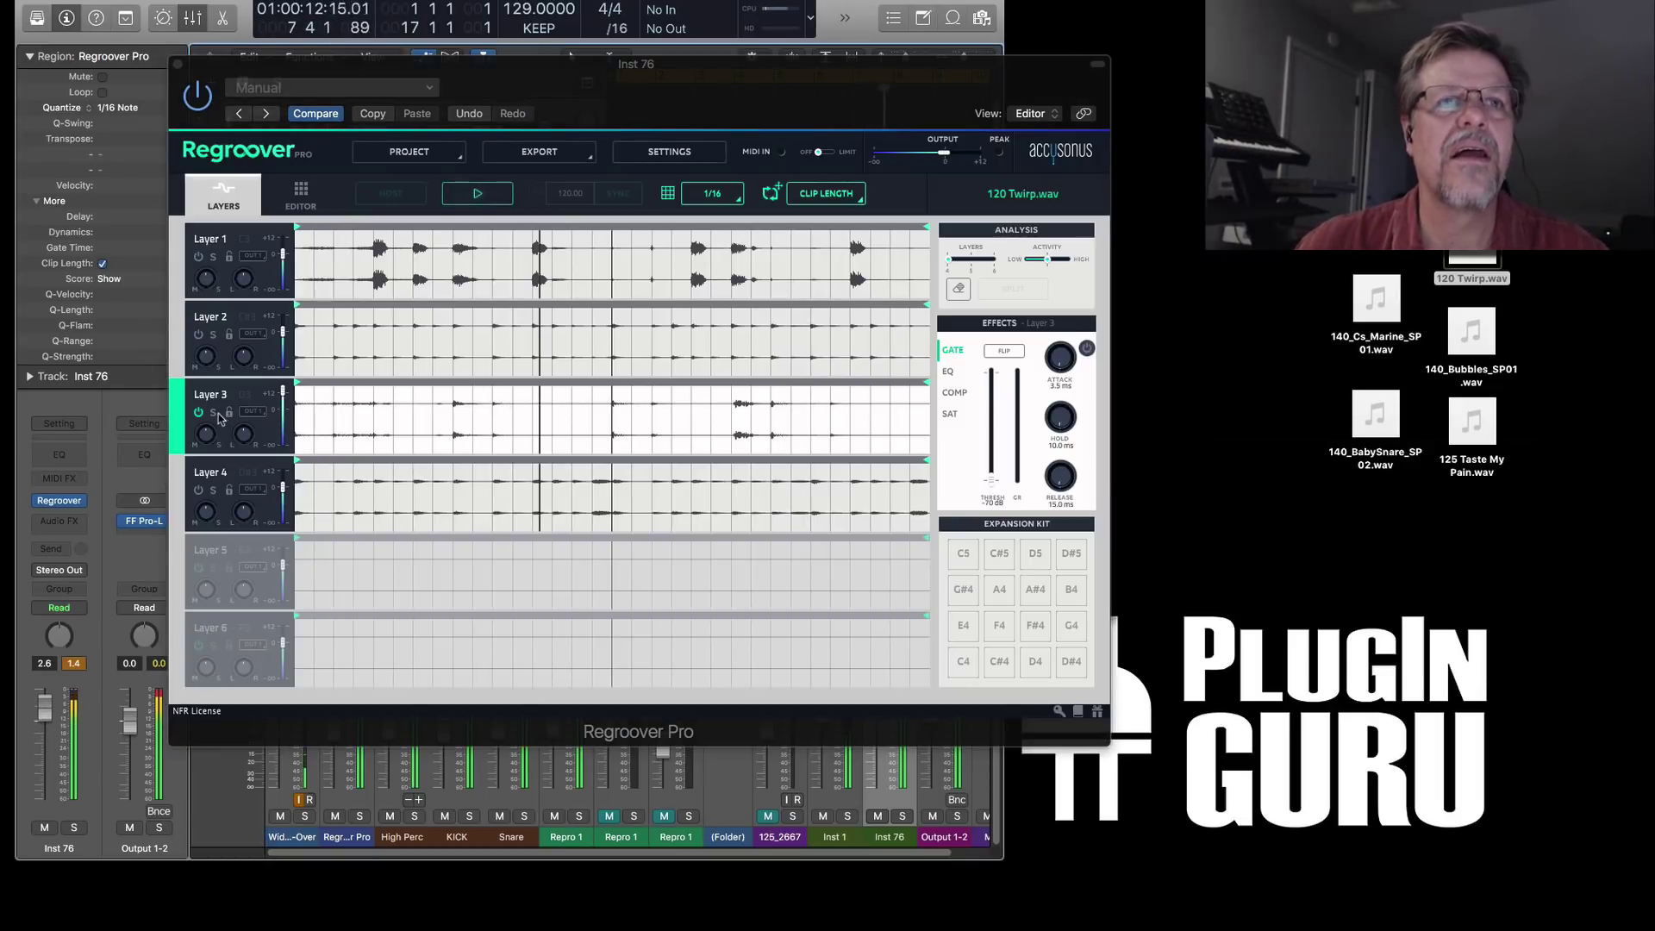
{"action": "left_click", "coordinate": [73, 828]}
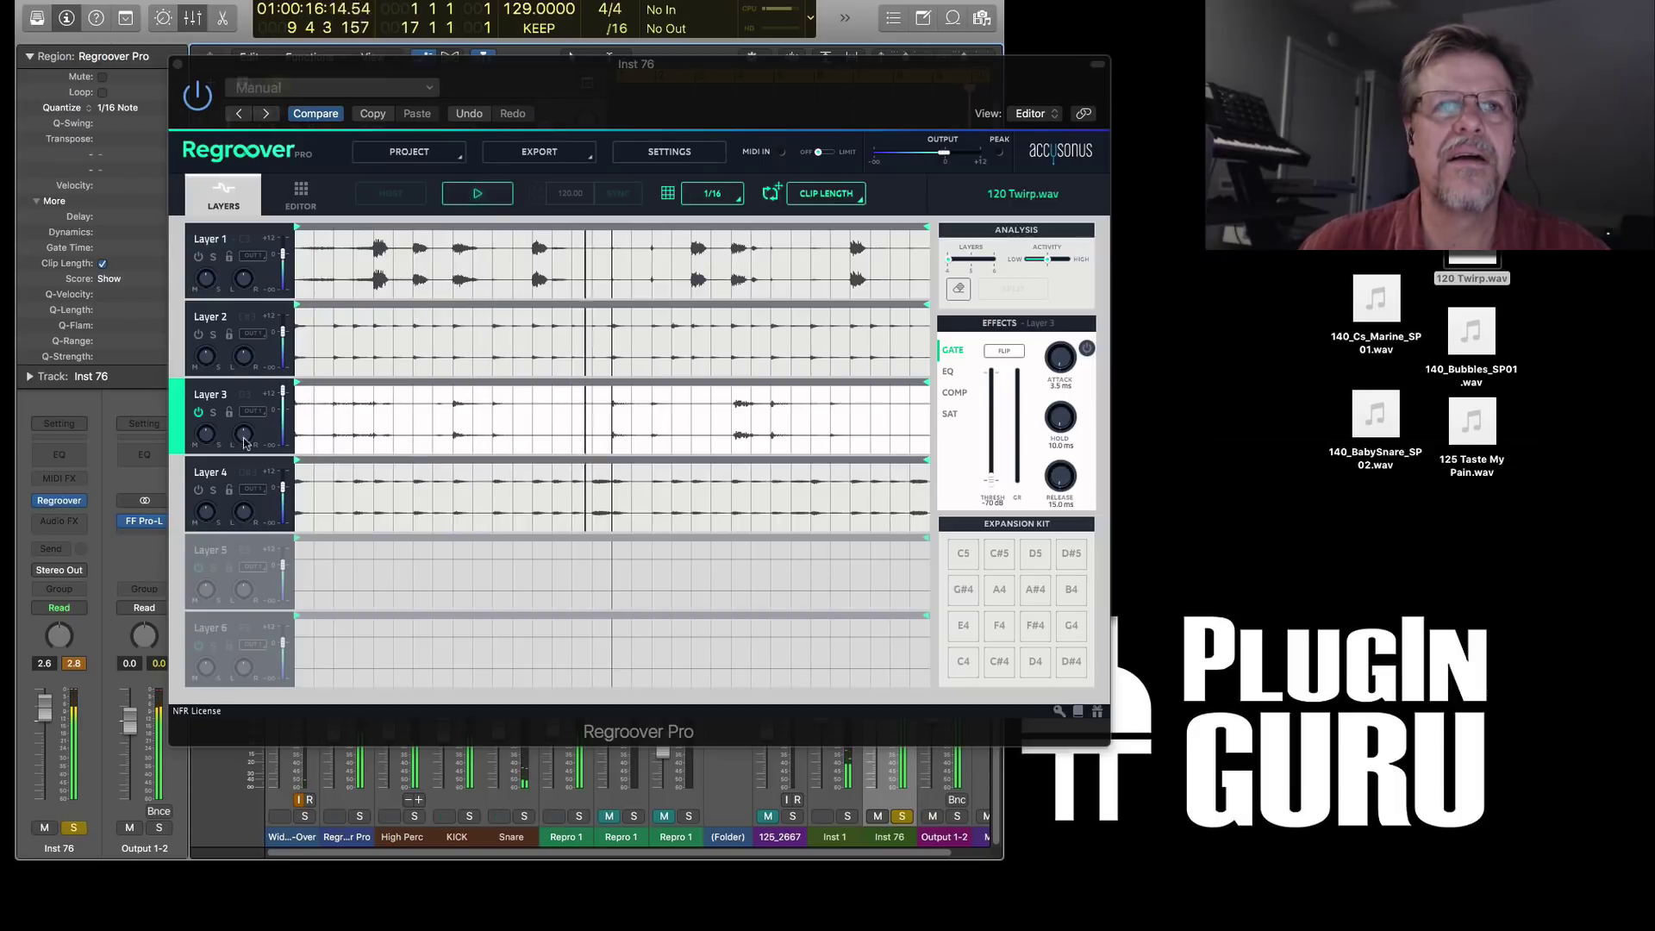
- Insert Soundtoys EchoBoy into an Audio FX slot on the Inst 76 channel
{"action": "left_click", "coordinate": [74, 508]}
{"action": "mouse_move", "coordinate": [110, 793]}
{"action": "mouse_move", "coordinate": [119, 826]}
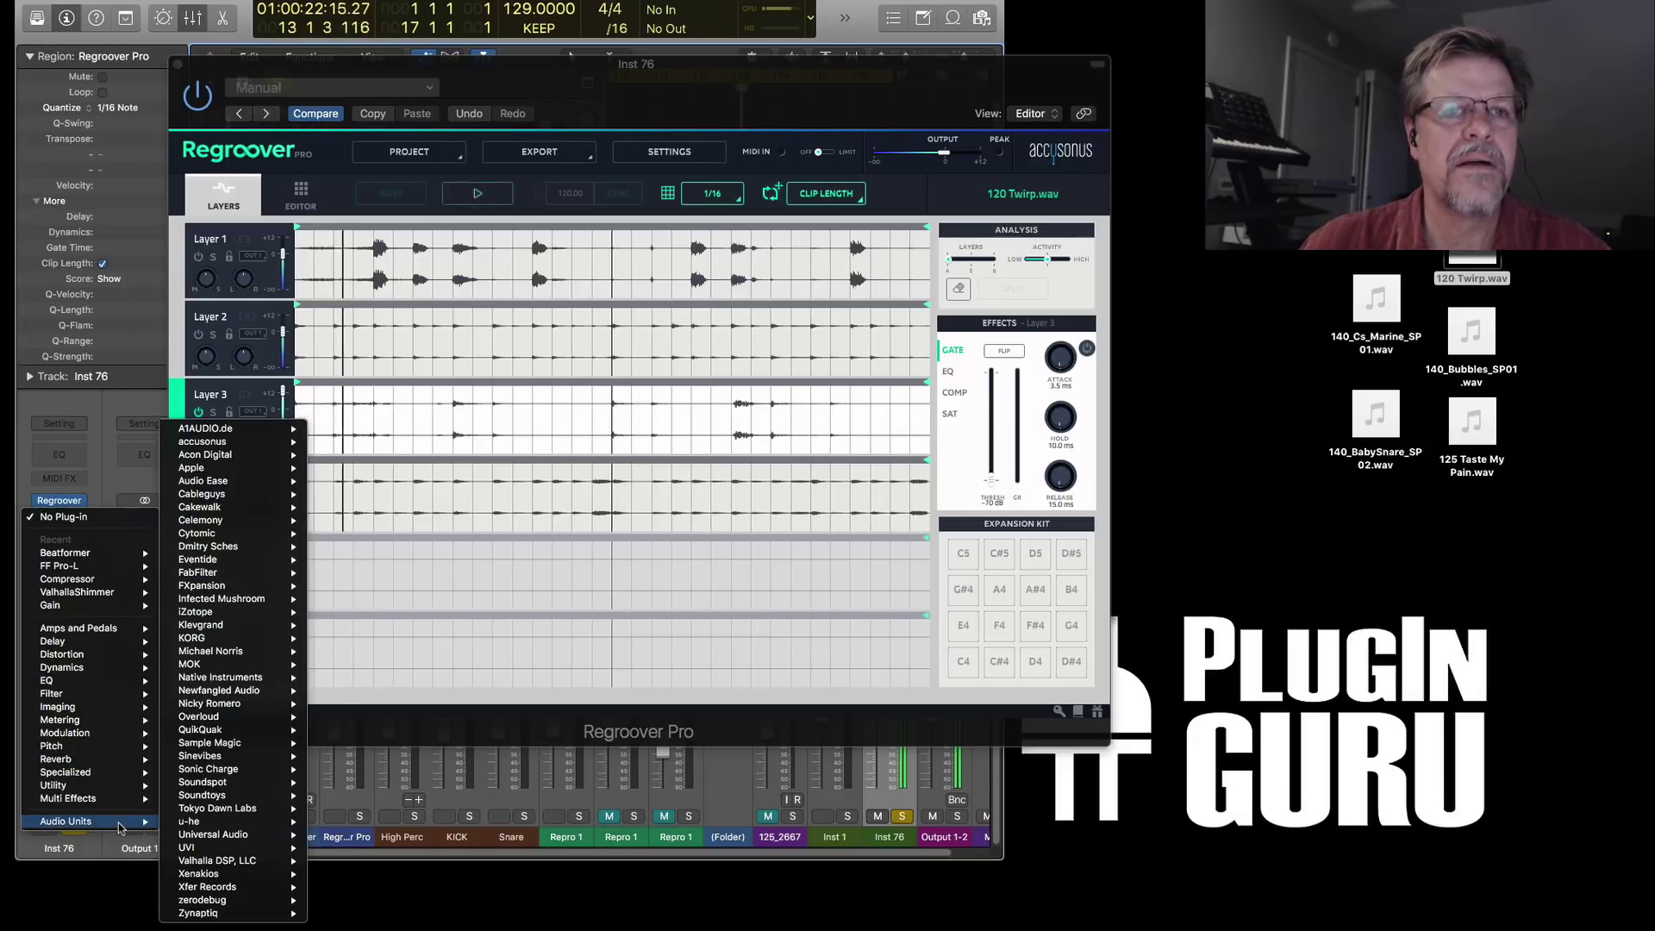
{"action": "mouse_move", "coordinate": [256, 756]}
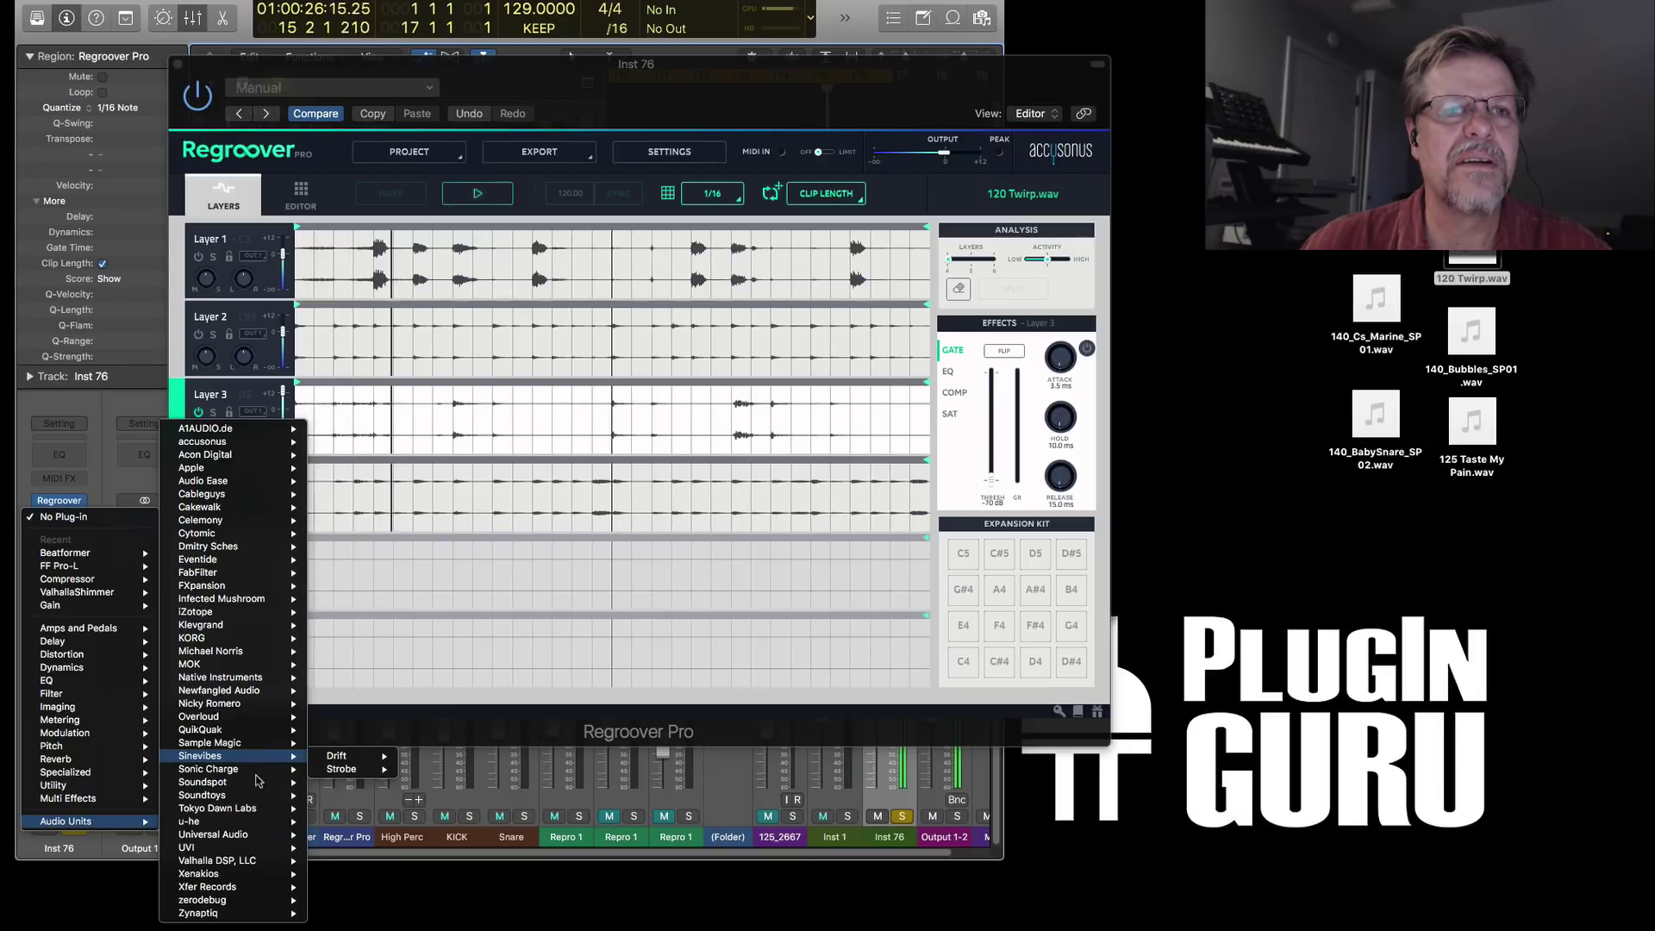
{"action": "mouse_move", "coordinate": [258, 795]}
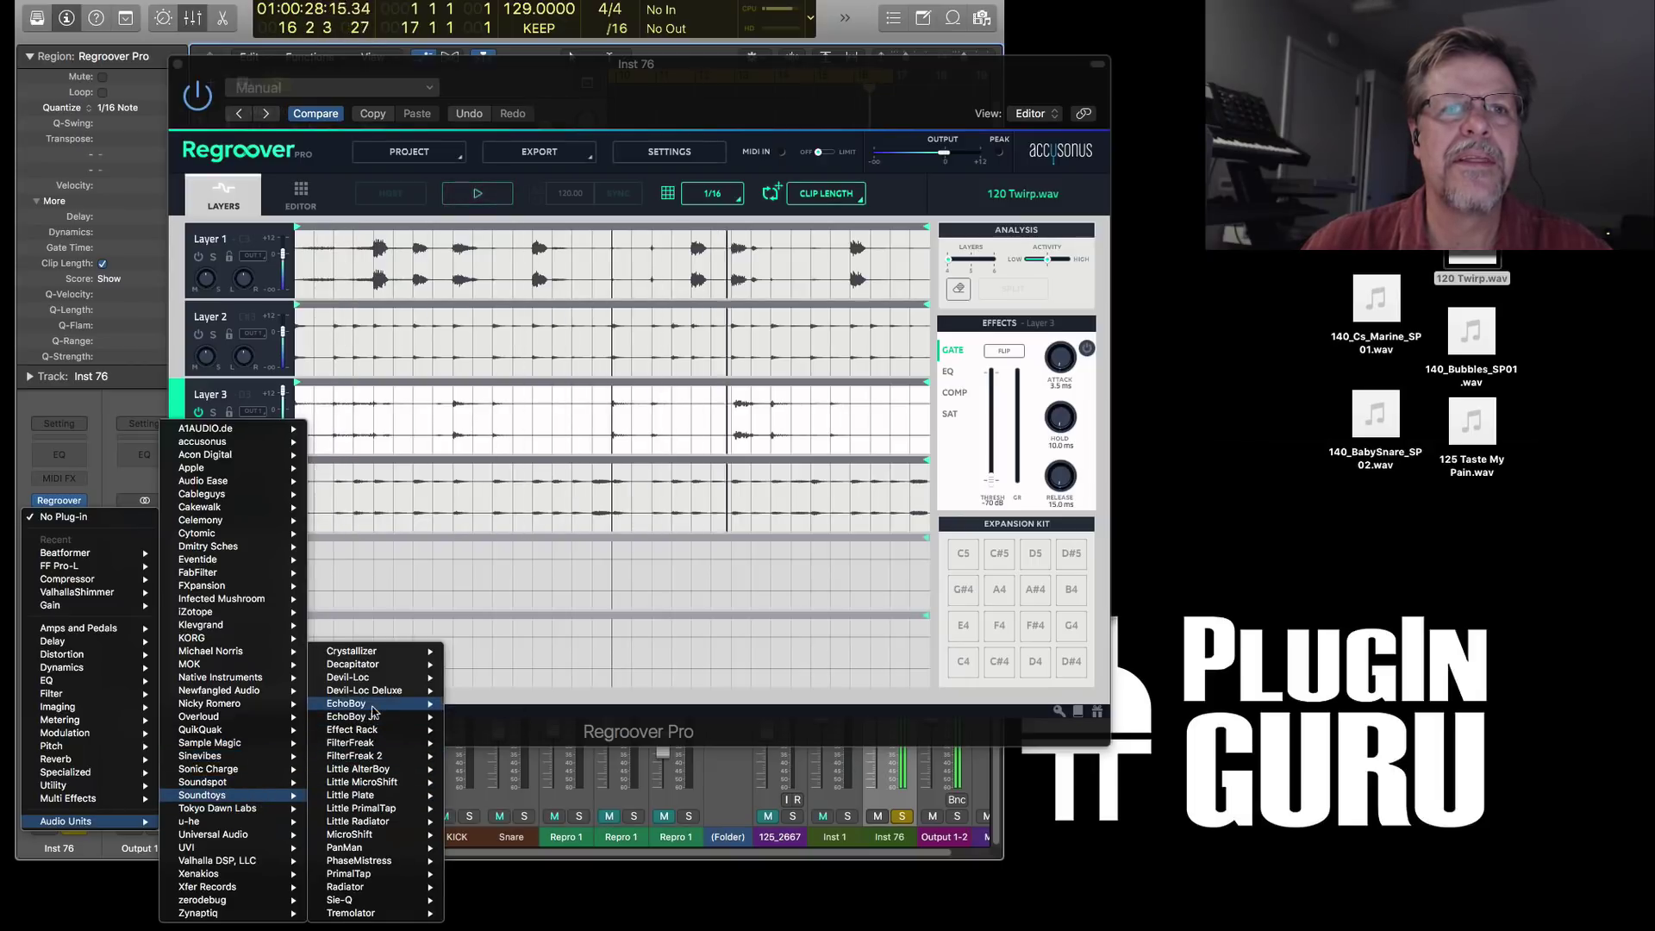
{"action": "key", "text": "Escape"}
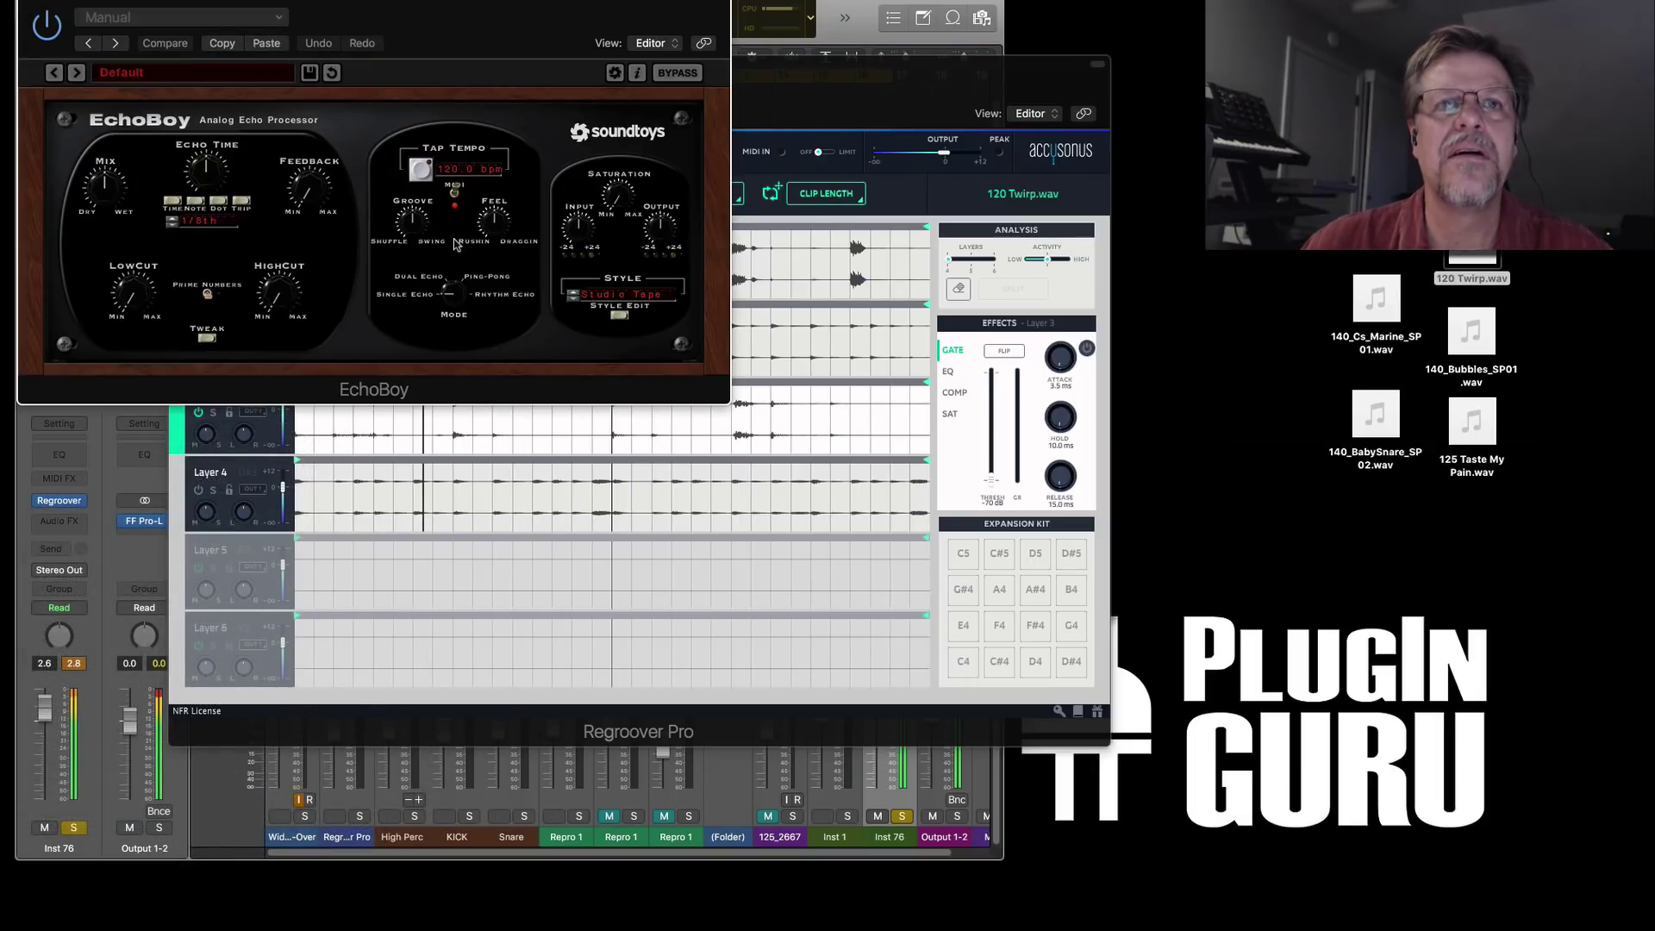
- Load EchoBoy's Dee Em Two preset with the mix turned toward dry, and unsolo Inst 76
{"action": "left_click", "coordinate": [78, 73]}
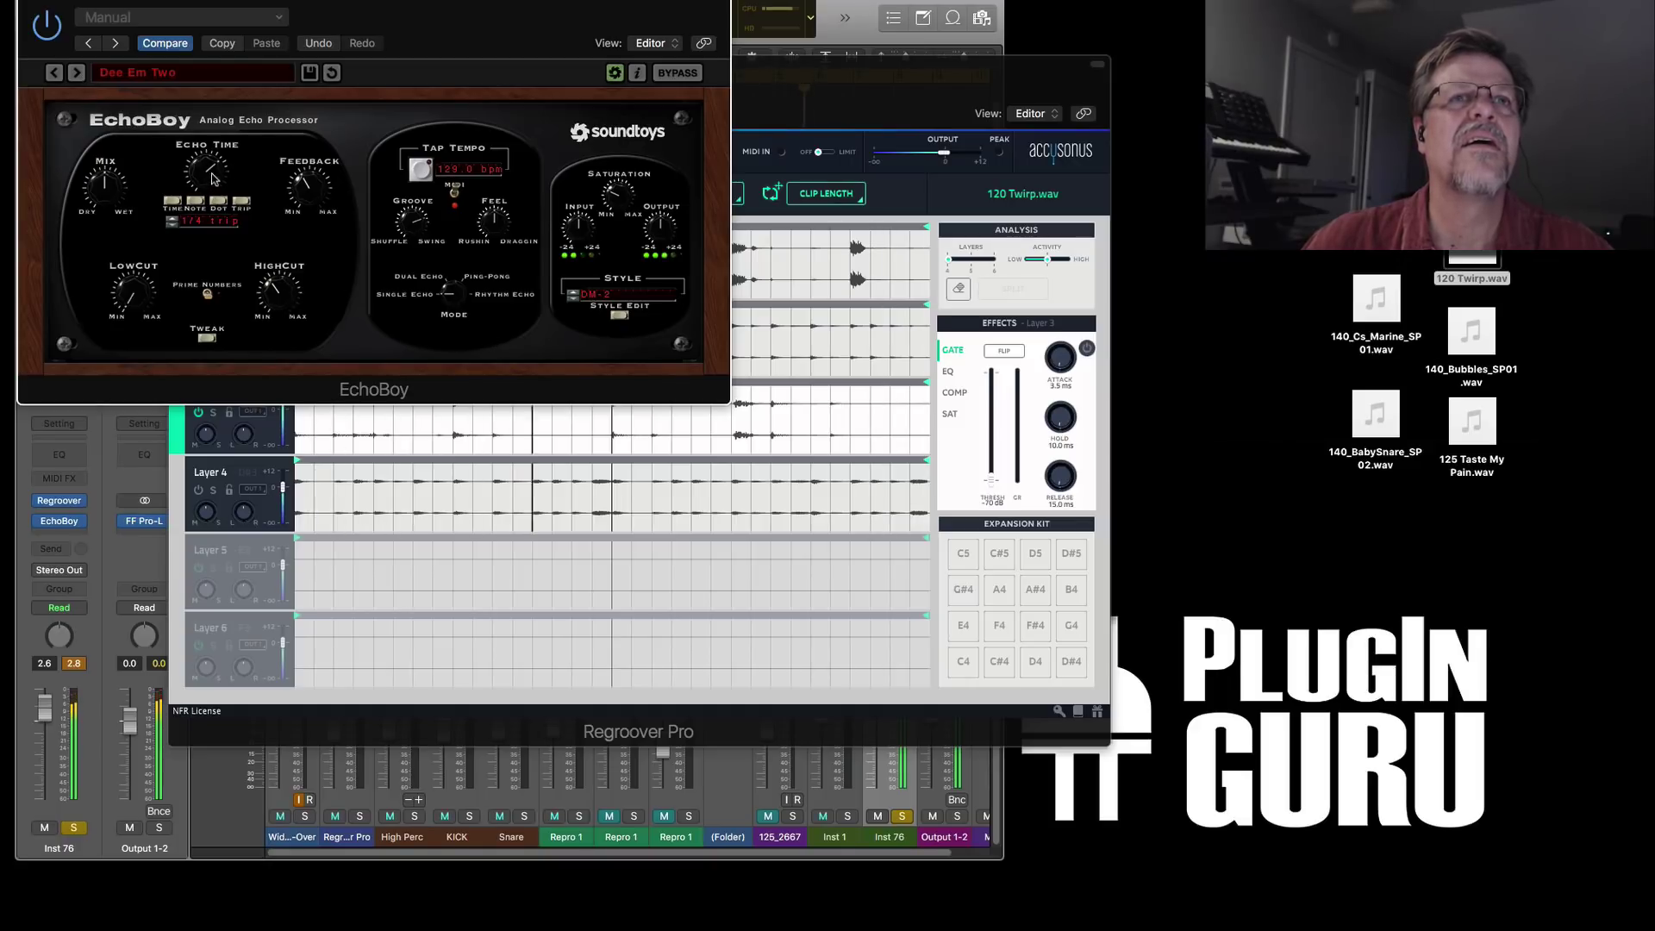
{"action": "left_click_drag", "start_coordinate": [104, 183], "coordinate": [110, 235]}
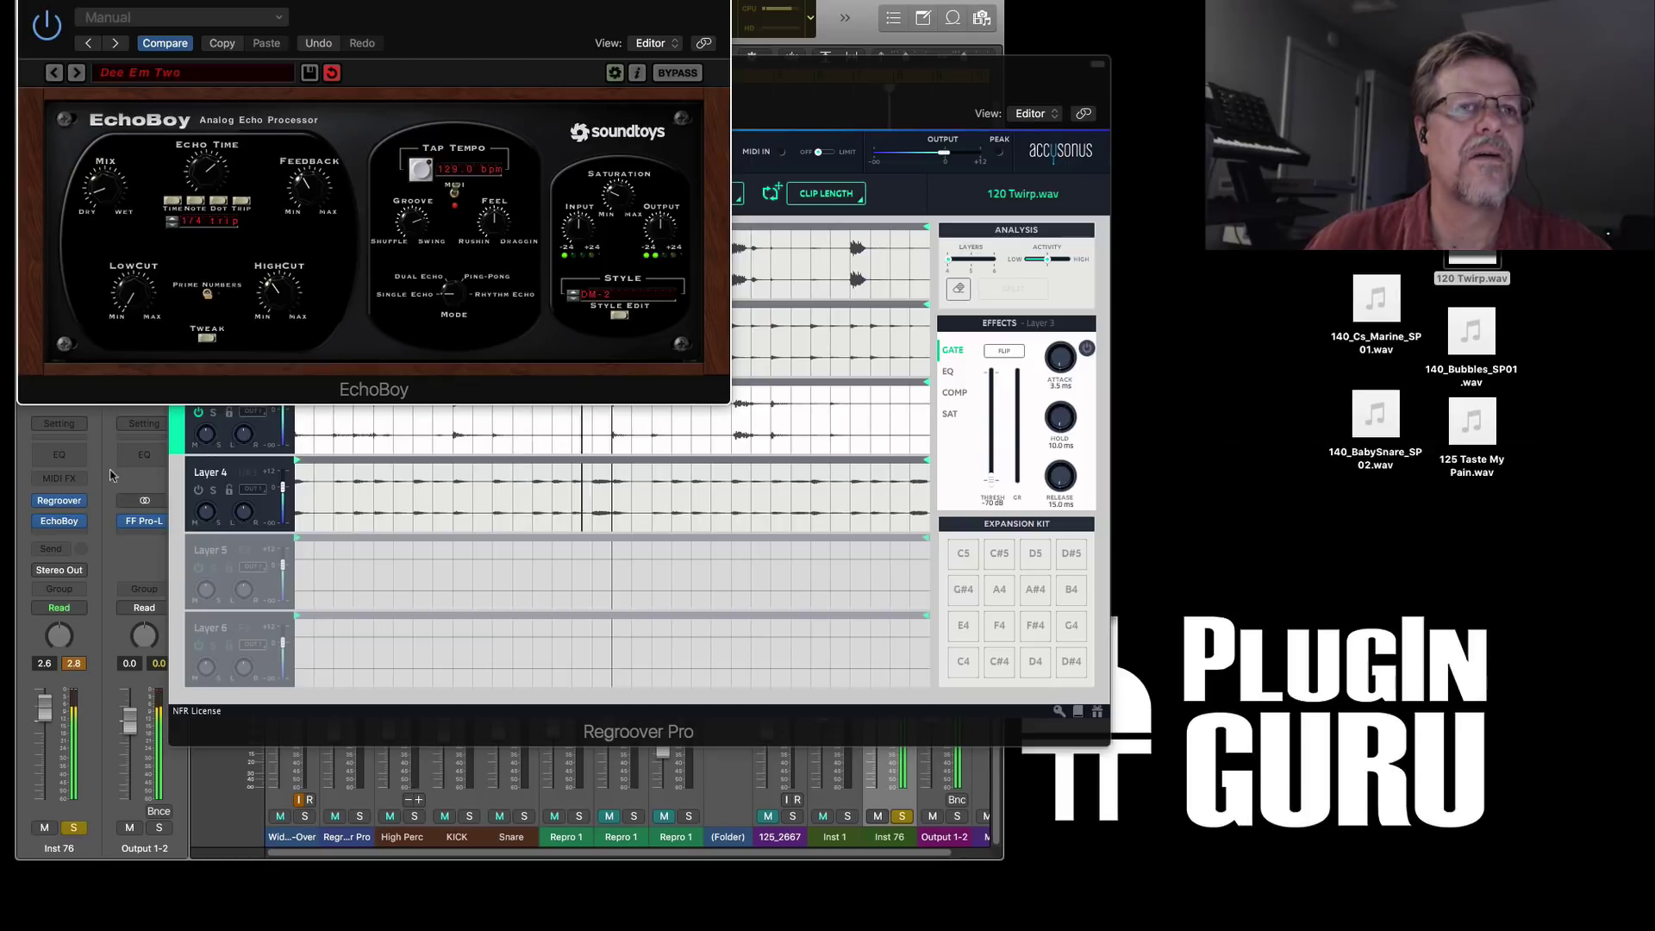
{"action": "left_click", "coordinate": [76, 828]}
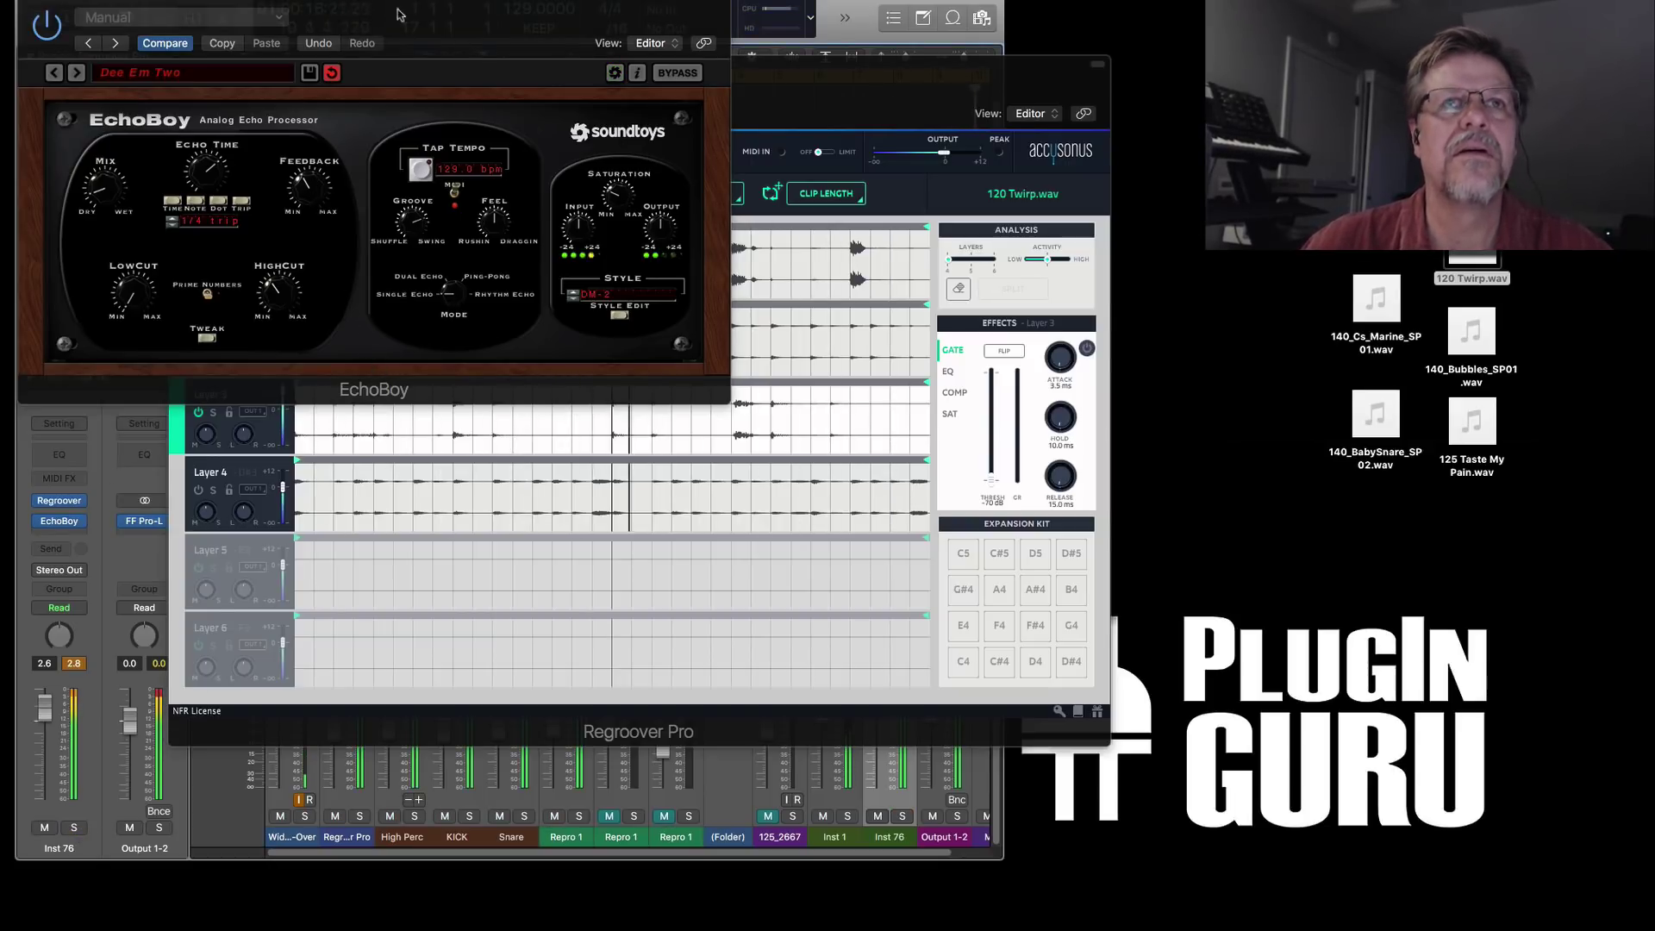
{"action": "left_click_drag", "start_coordinate": [409, 14], "coordinate": [680, 193]}
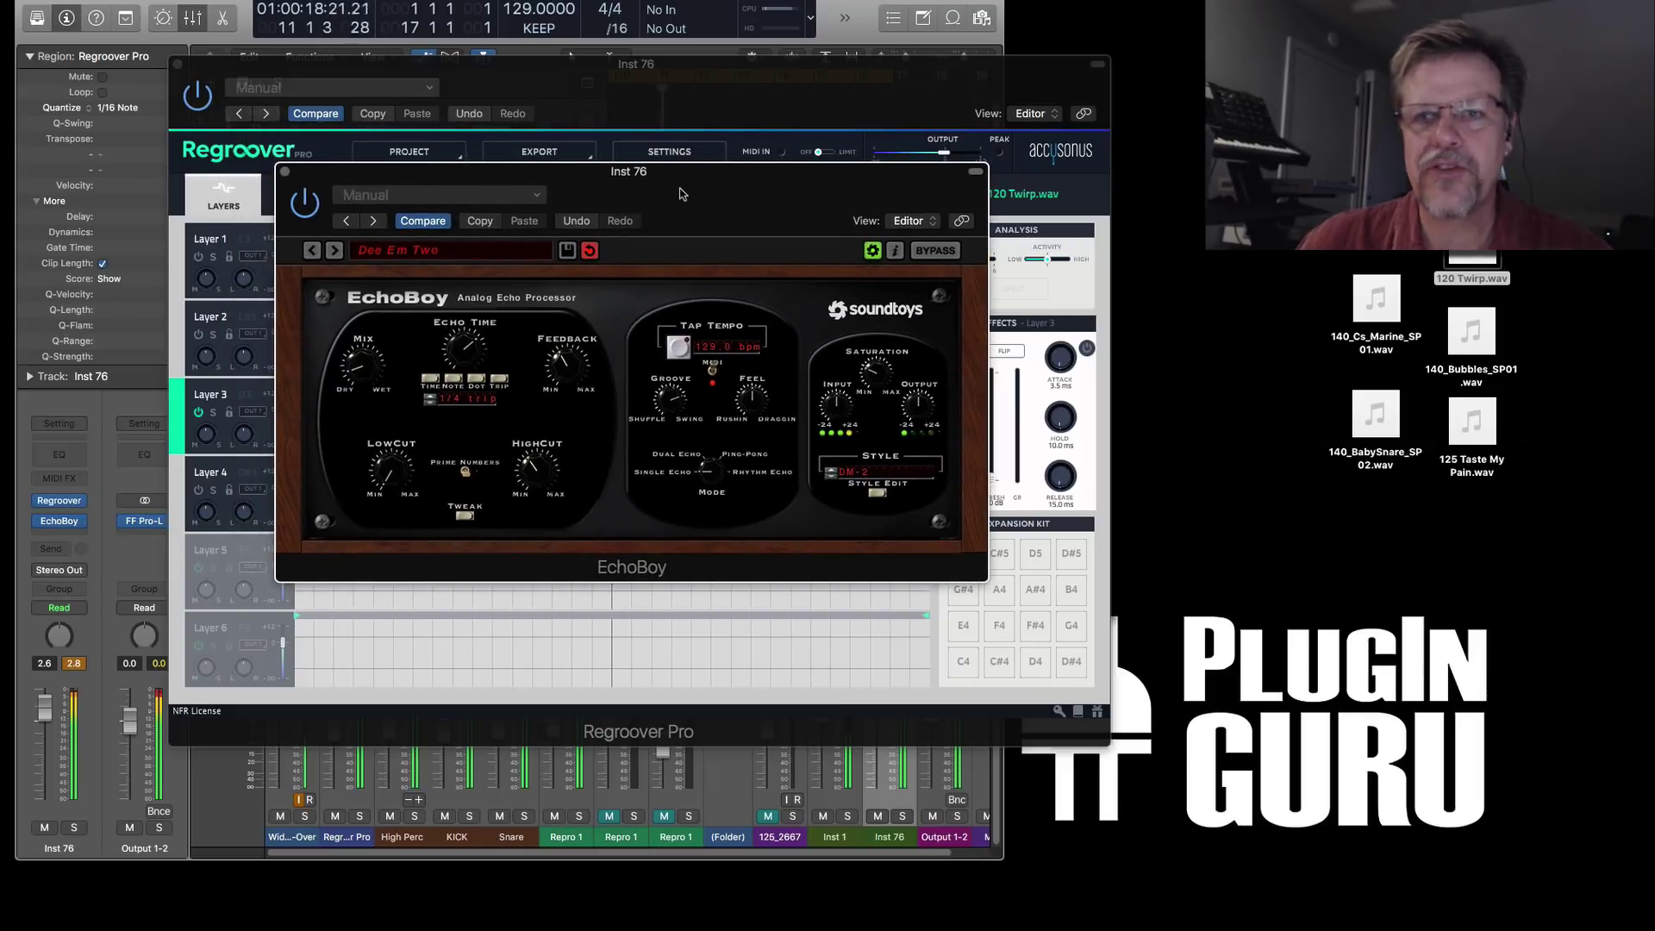
{"action": "left_click", "coordinate": [285, 171]}
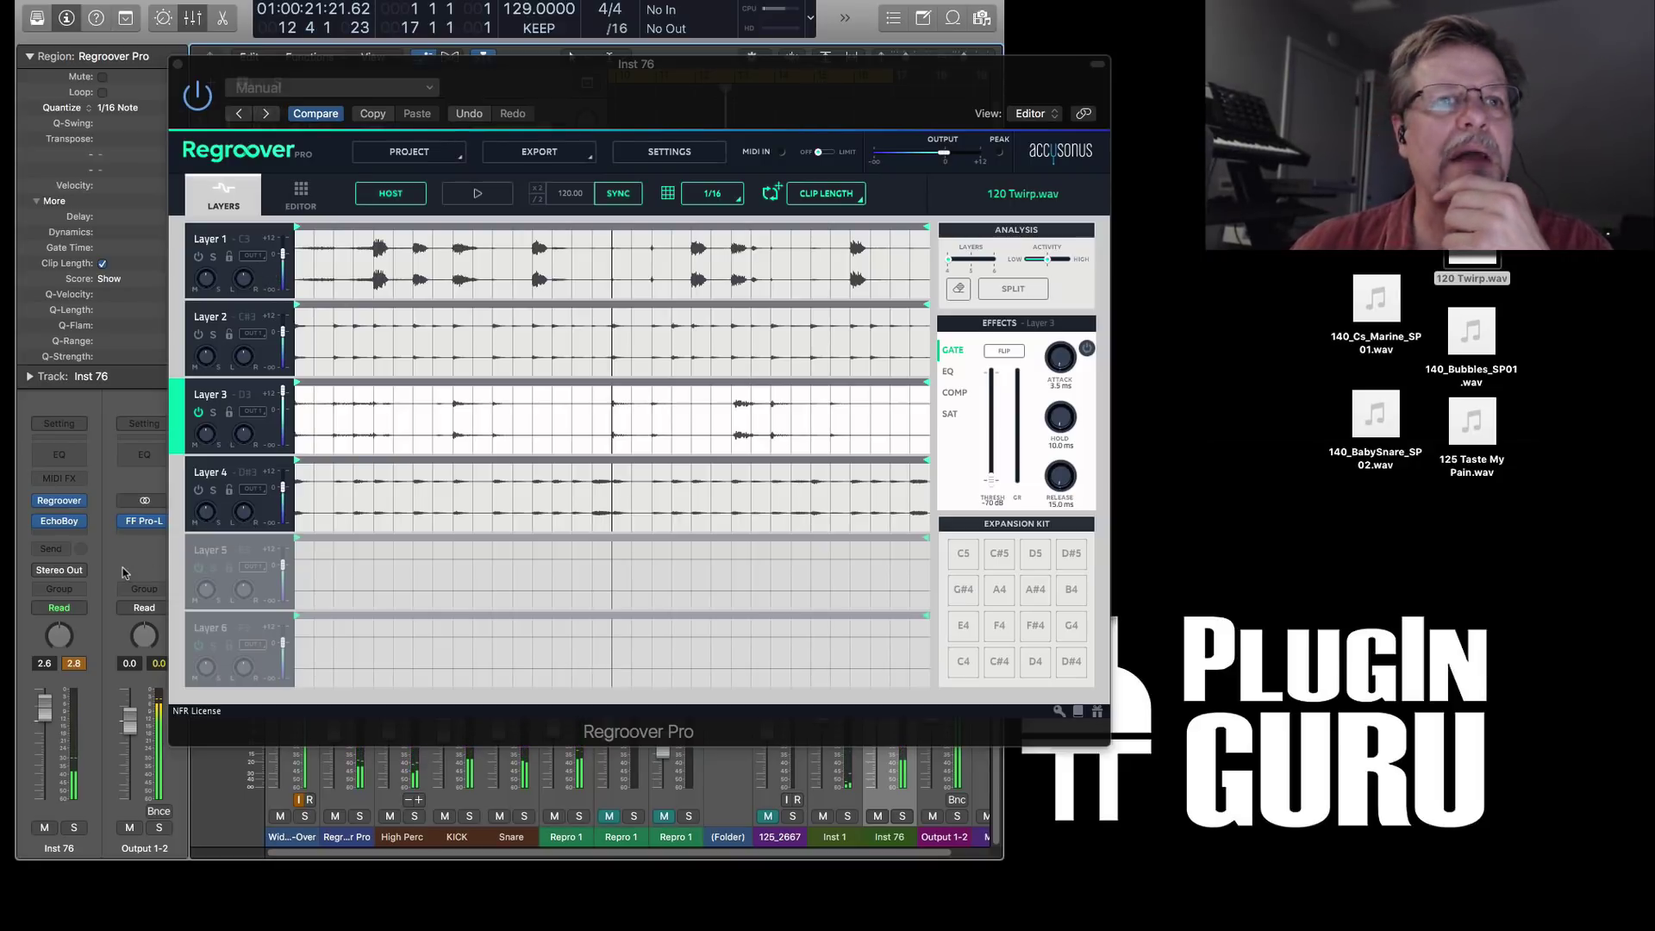
- Swap Inst 76's Regroover Pro for its Multi-Output (16xStereo) version
{"action": "left_click", "coordinate": [79, 504]}
{"action": "mouse_move", "coordinate": [95, 449]}
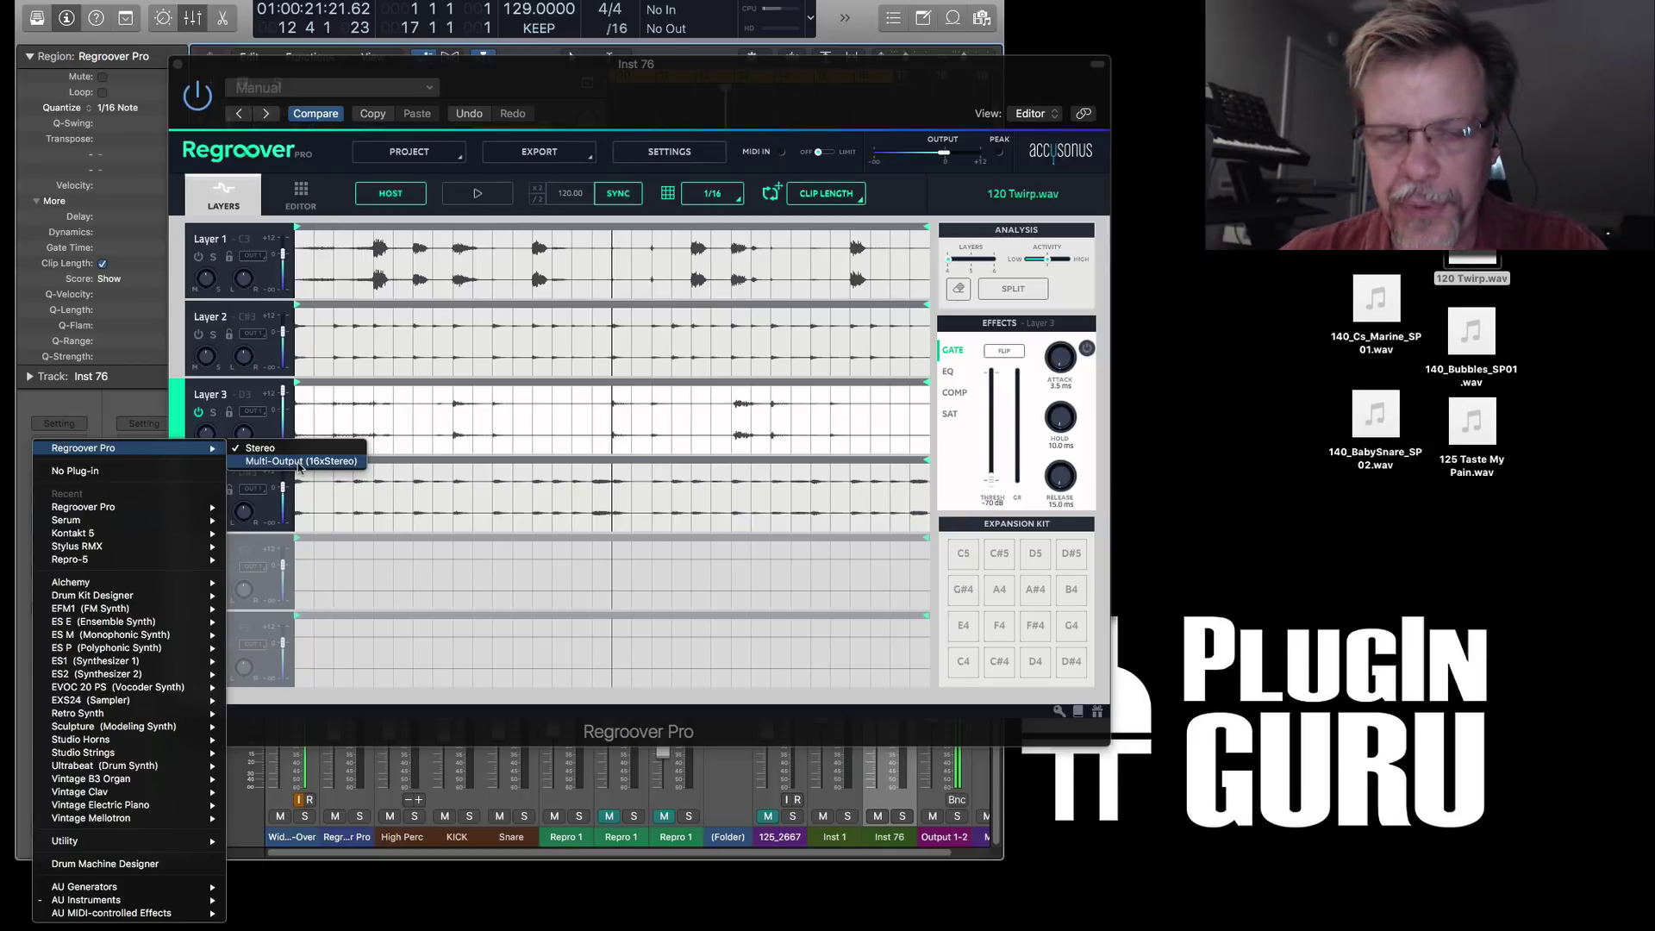
{"action": "left_click", "coordinate": [348, 462]}
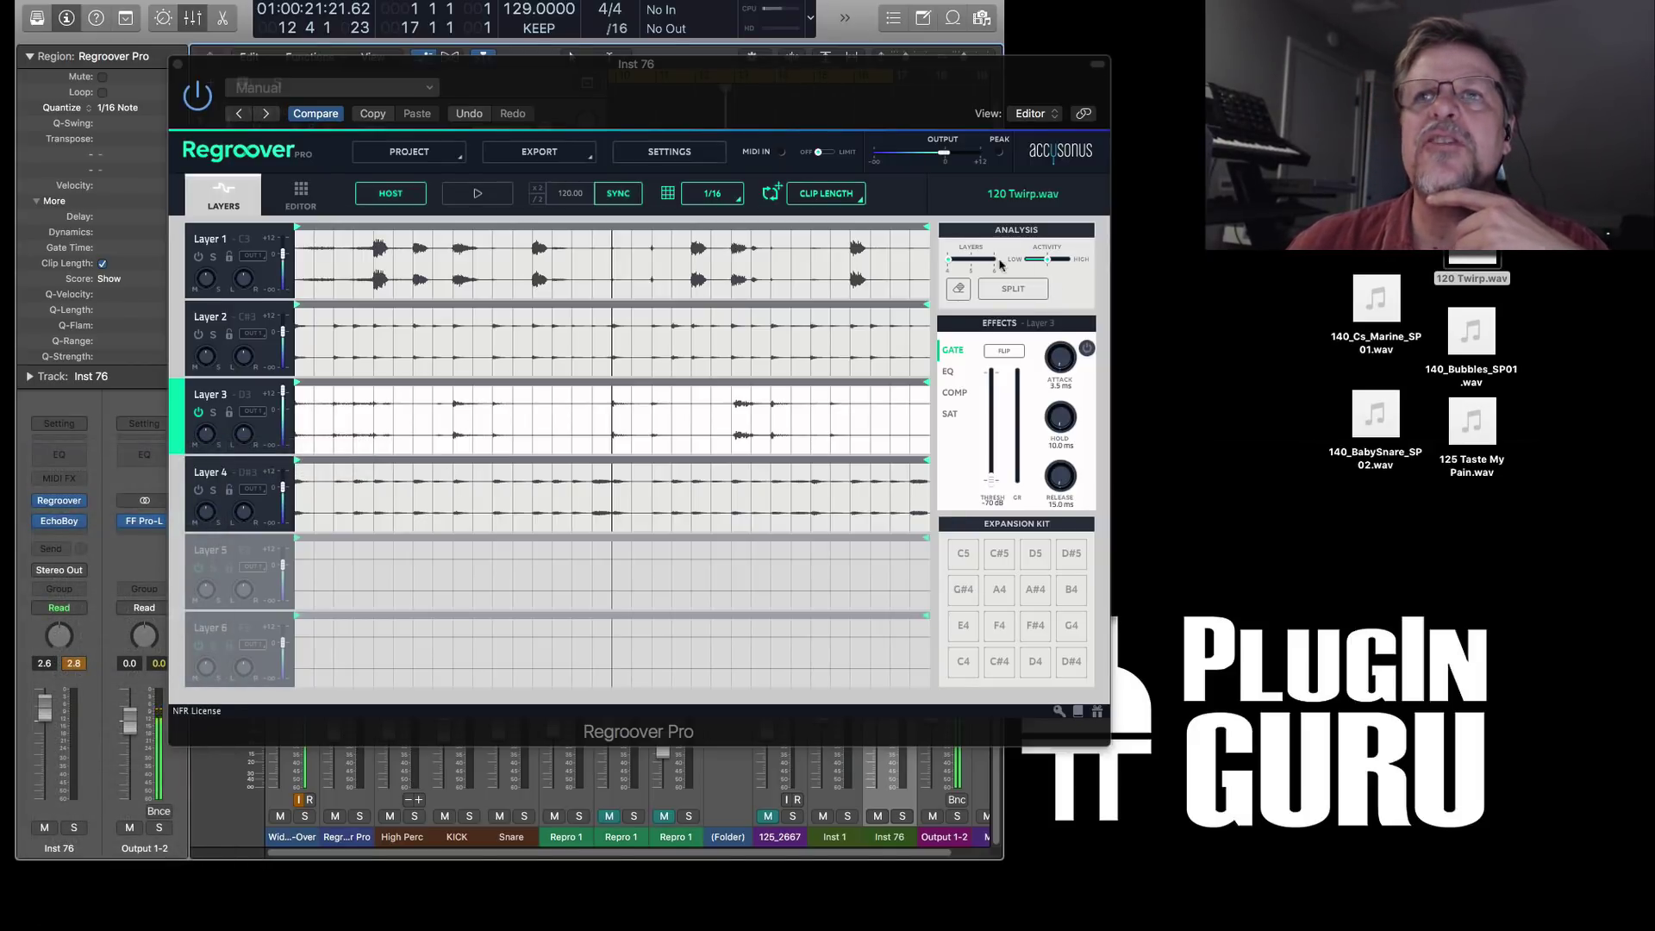
- Re-split 120 Twirp.wav into six layers, check Layer 1's output, and select Layer 3
{"action": "left_click_drag", "start_coordinate": [952, 265], "coordinate": [972, 263]}
{"action": "left_click", "coordinate": [1013, 288]}
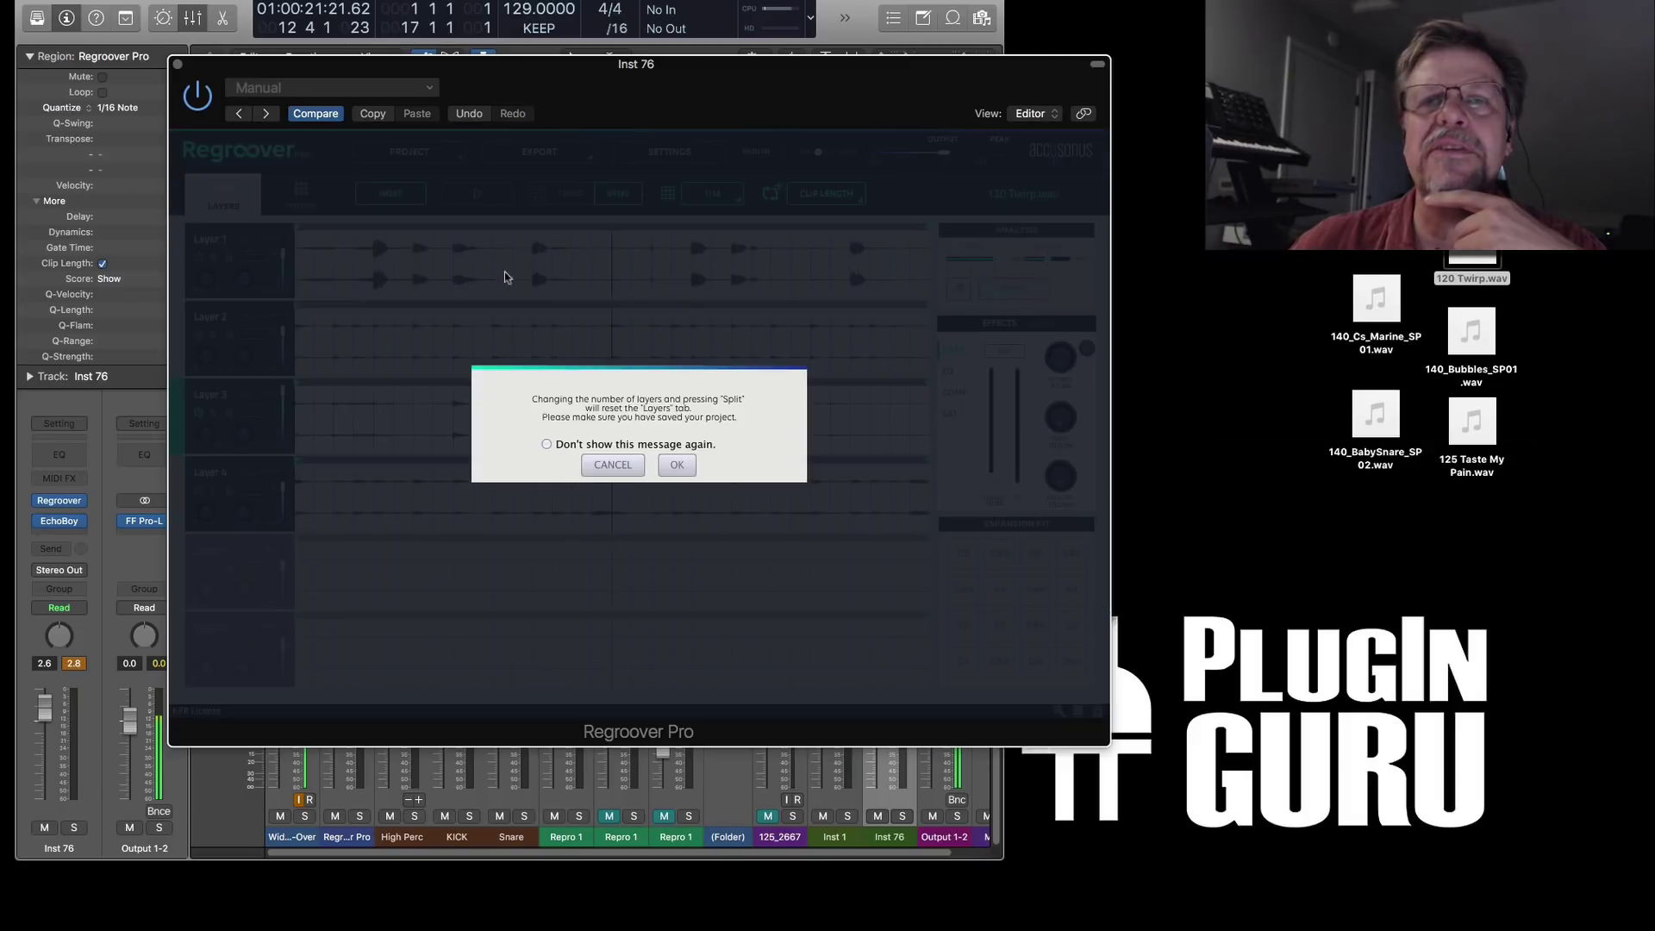
{"action": "left_click", "coordinate": [671, 470]}
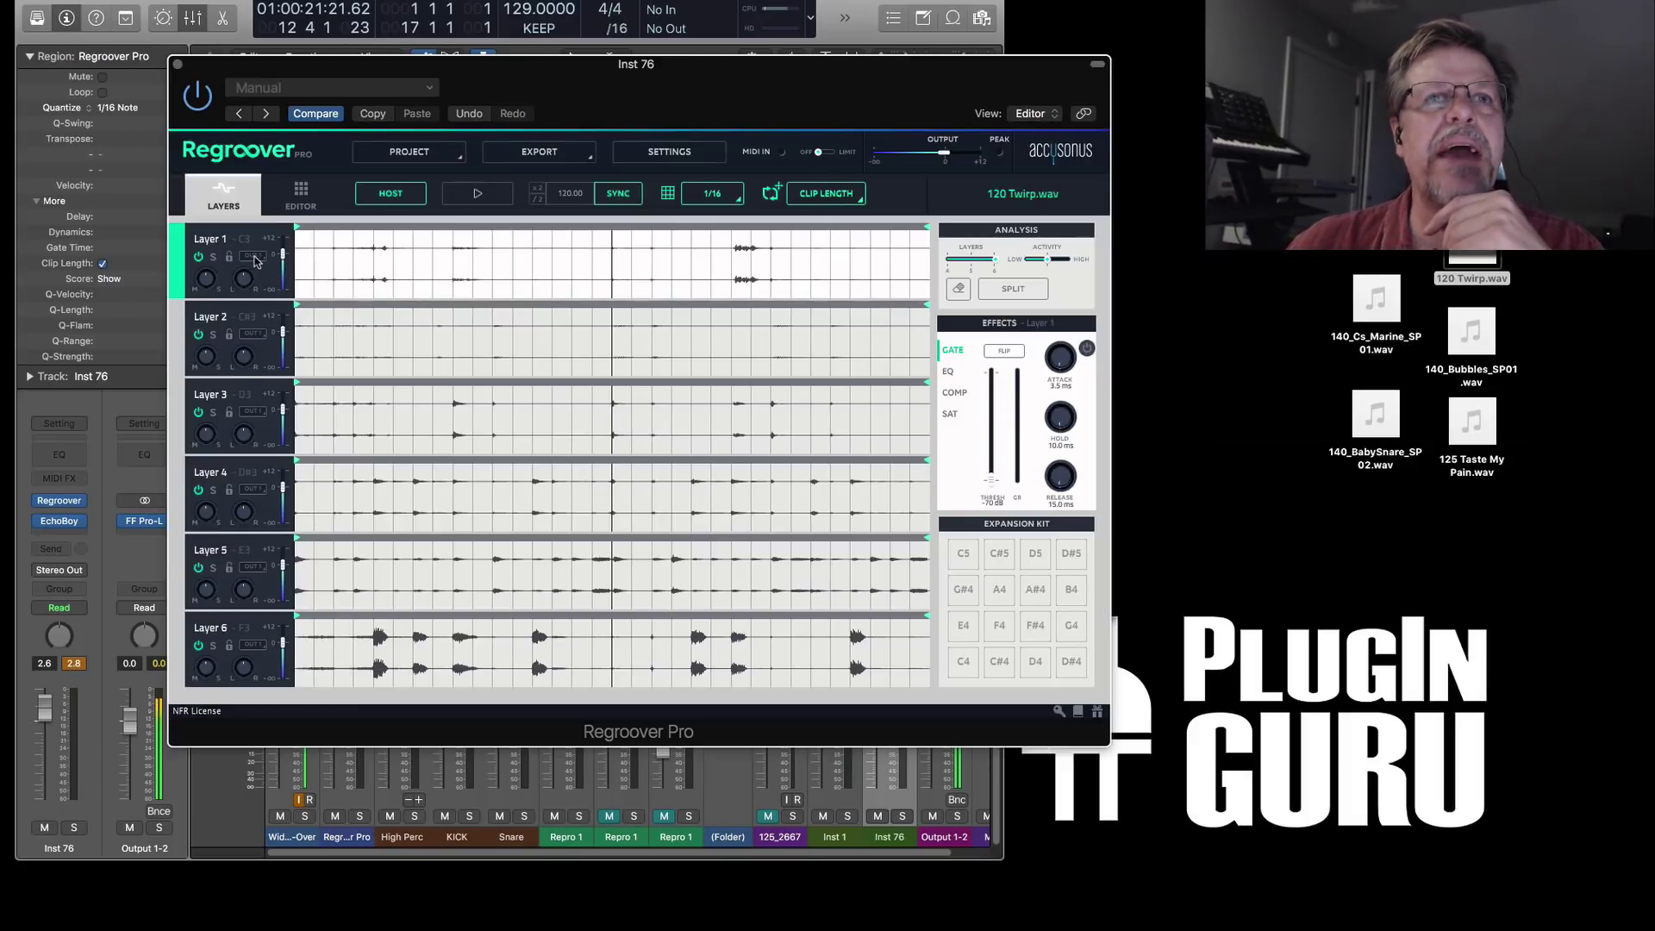
{"action": "left_click", "coordinate": [253, 256]}
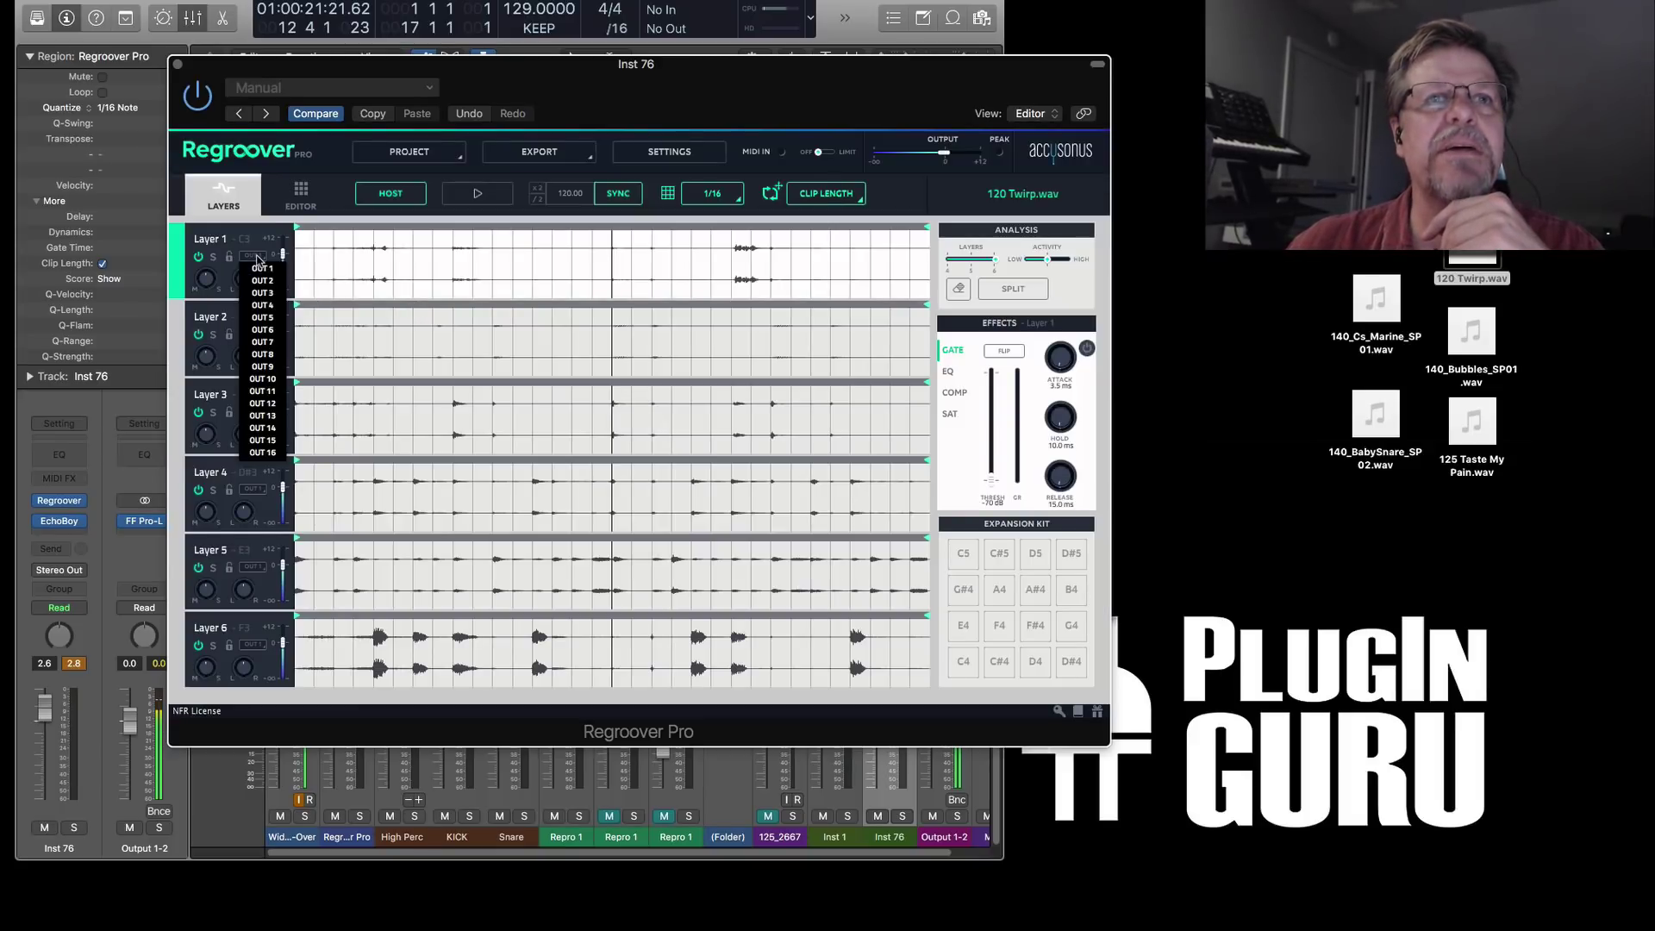
{"action": "left_click", "coordinate": [276, 444]}
{"action": "left_click", "coordinate": [436, 427]}
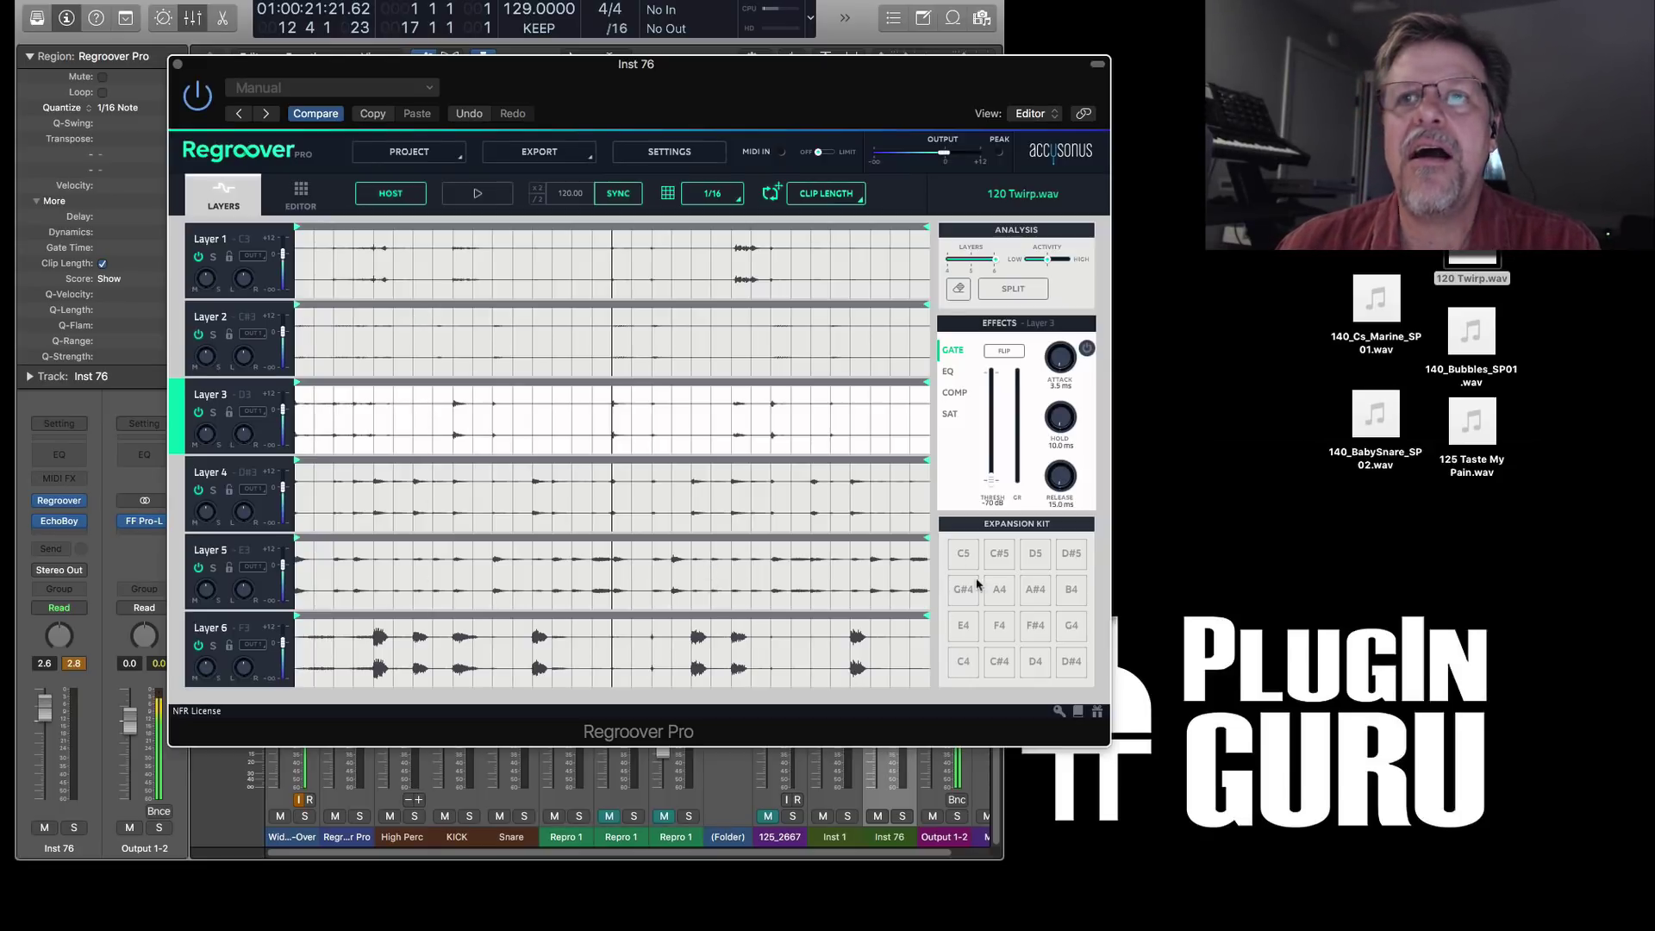
- Select the Regroover Pro track and open its plug-in window beside the mixer
{"action": "left_click", "coordinate": [308, 196]}
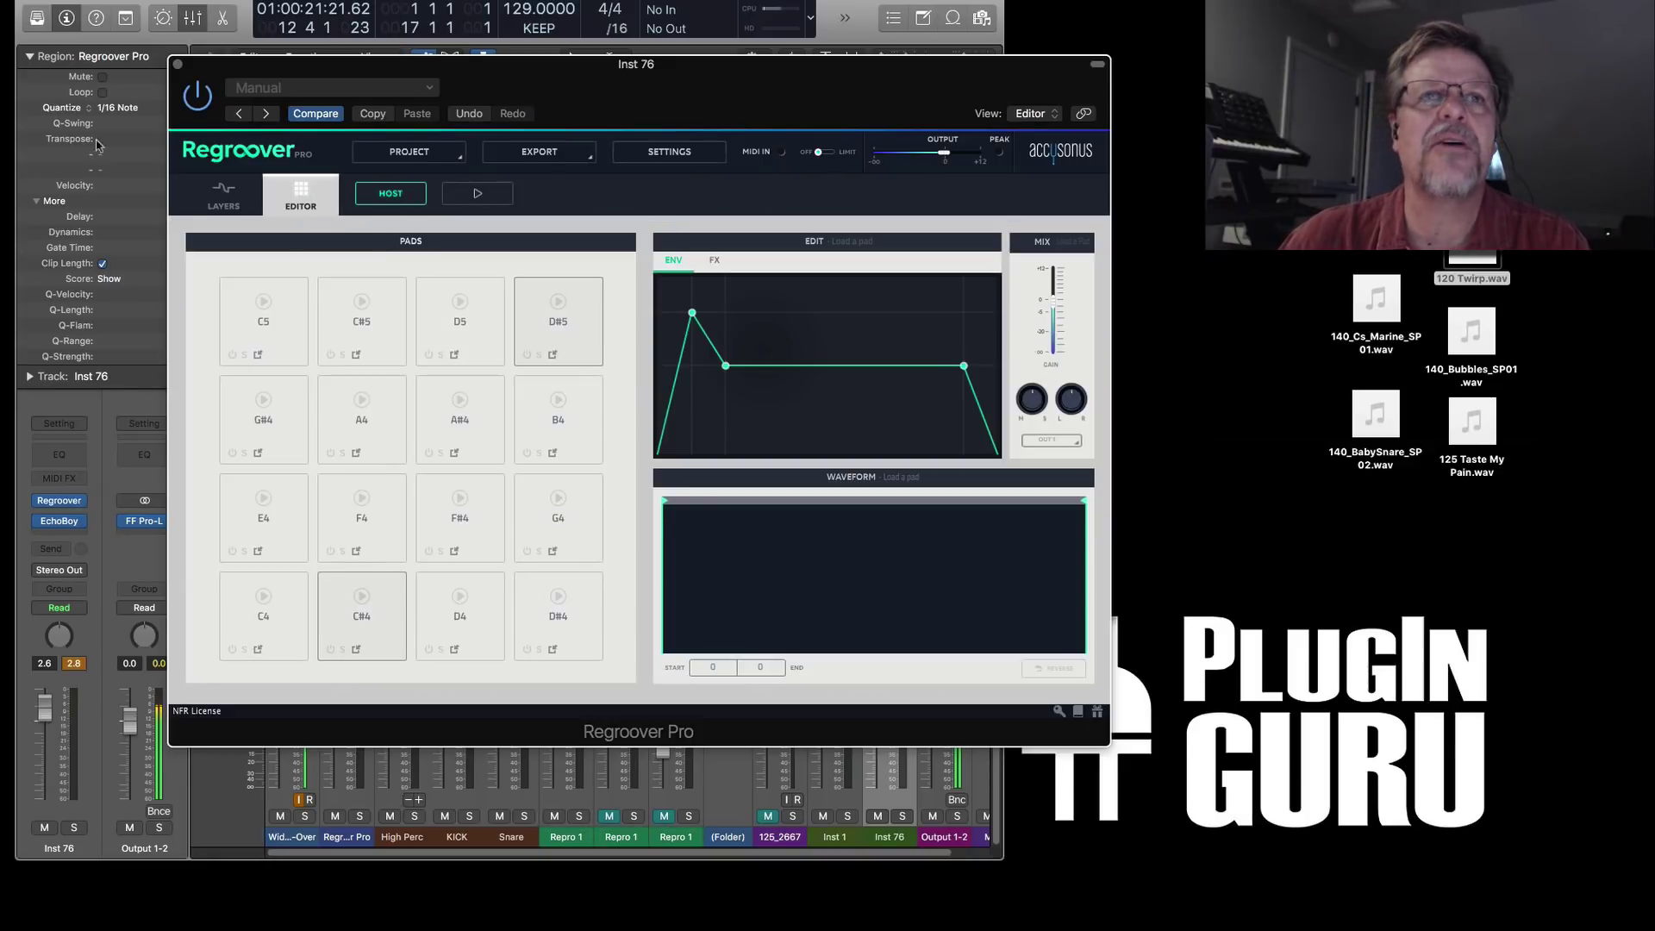
{"action": "left_click_drag", "start_coordinate": [320, 61], "coordinate": [457, 283]}
{"action": "left_click", "coordinate": [439, 160]}
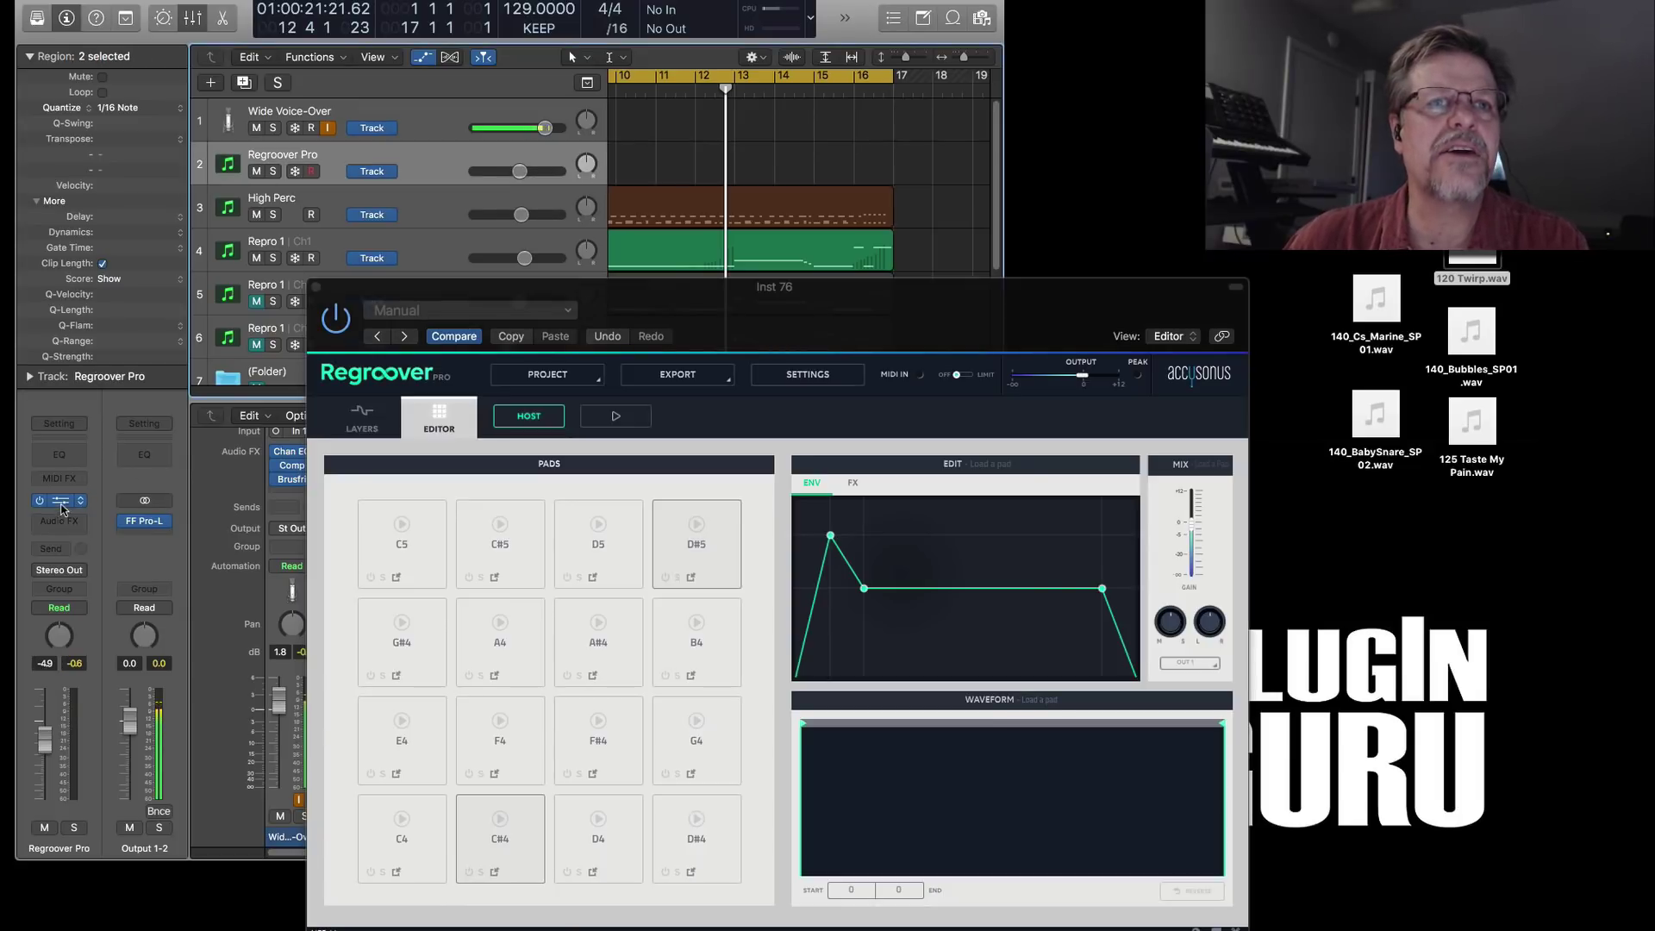
{"action": "left_click", "coordinate": [62, 505]}
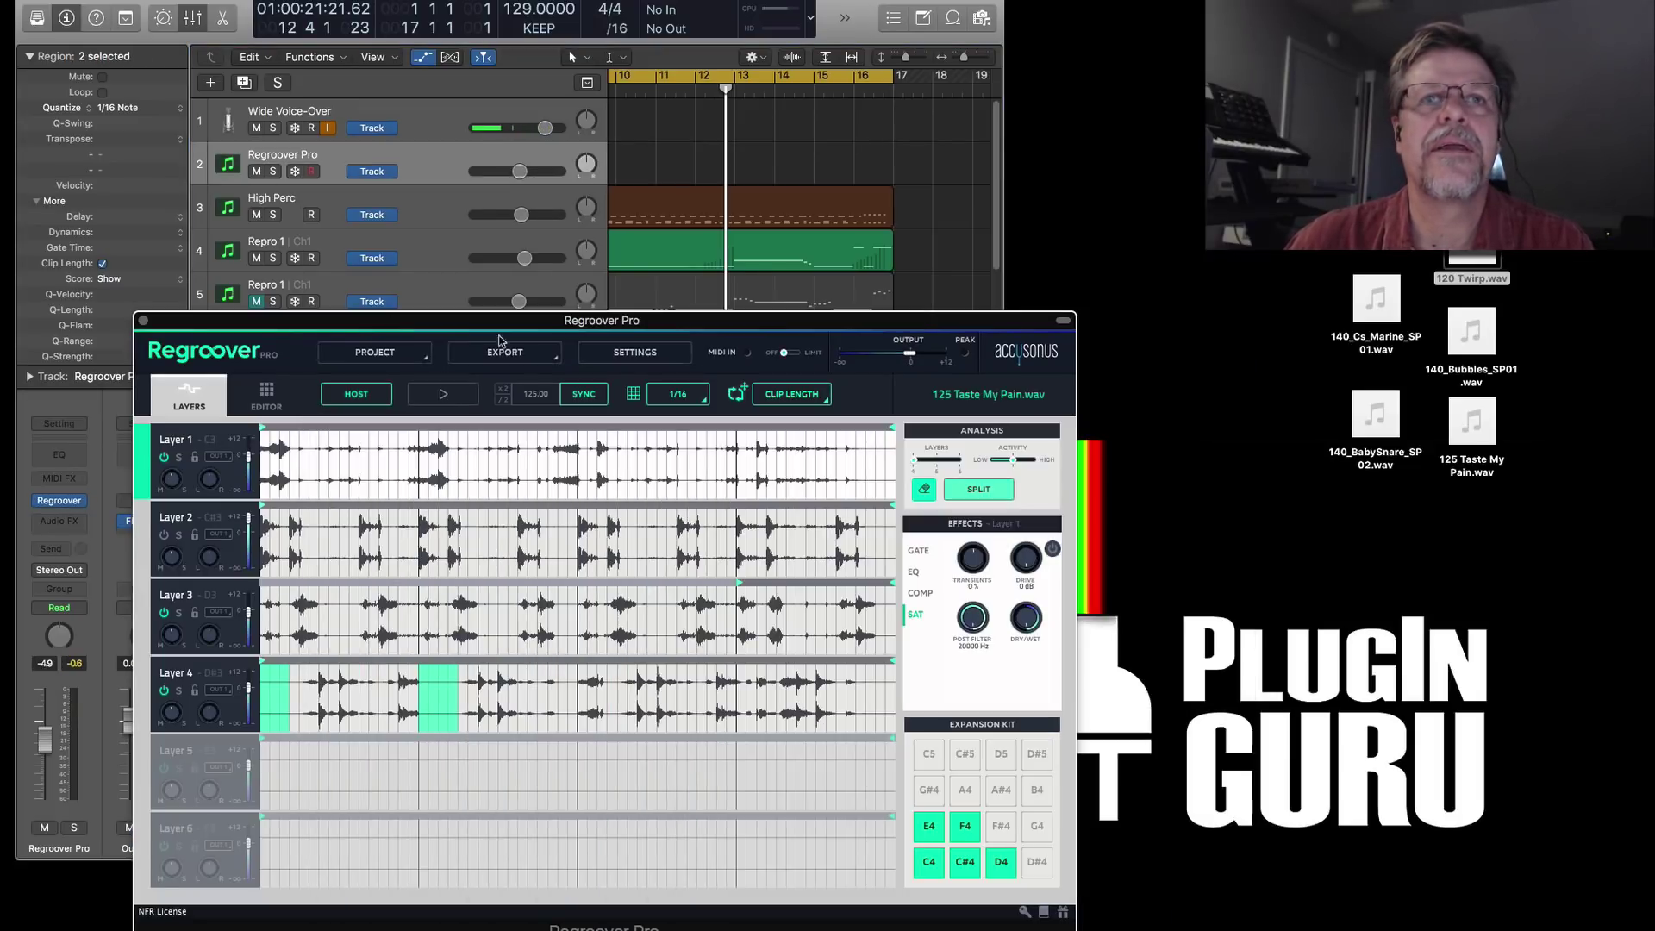
{"action": "left_click_drag", "start_coordinate": [500, 323], "coordinate": [526, 82]}
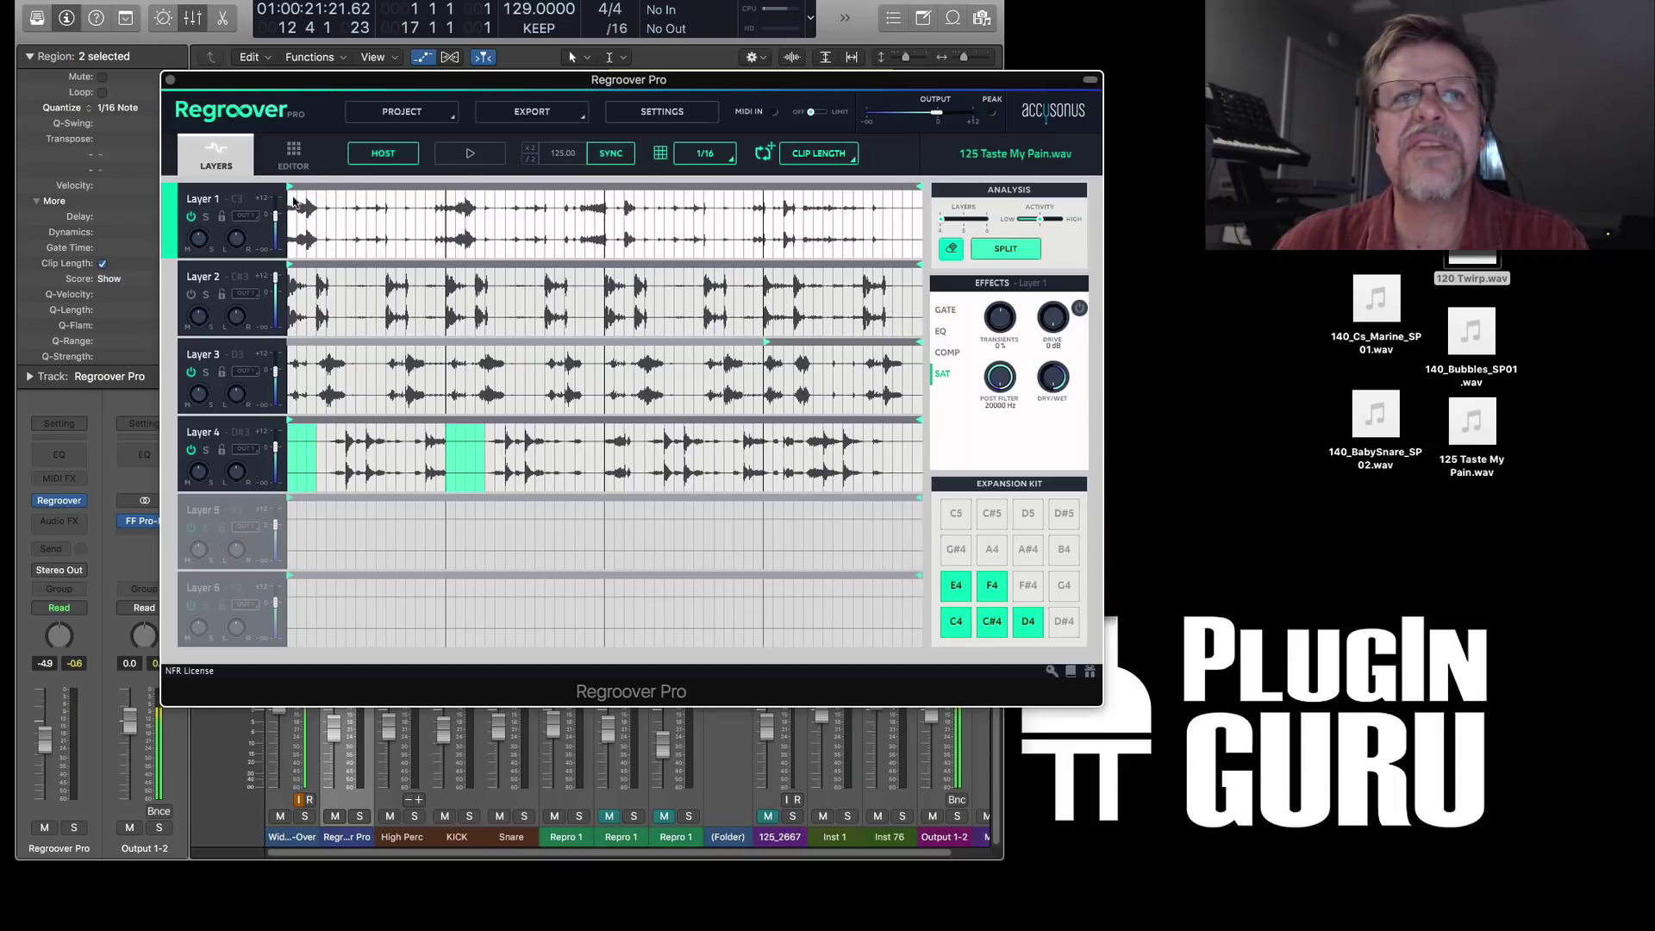
- Check a pad's output assignment, then return Regroover to the 125 Taste My Pain.wav layers
{"action": "left_click", "coordinate": [293, 156]}
{"action": "left_click", "coordinate": [1034, 405]}
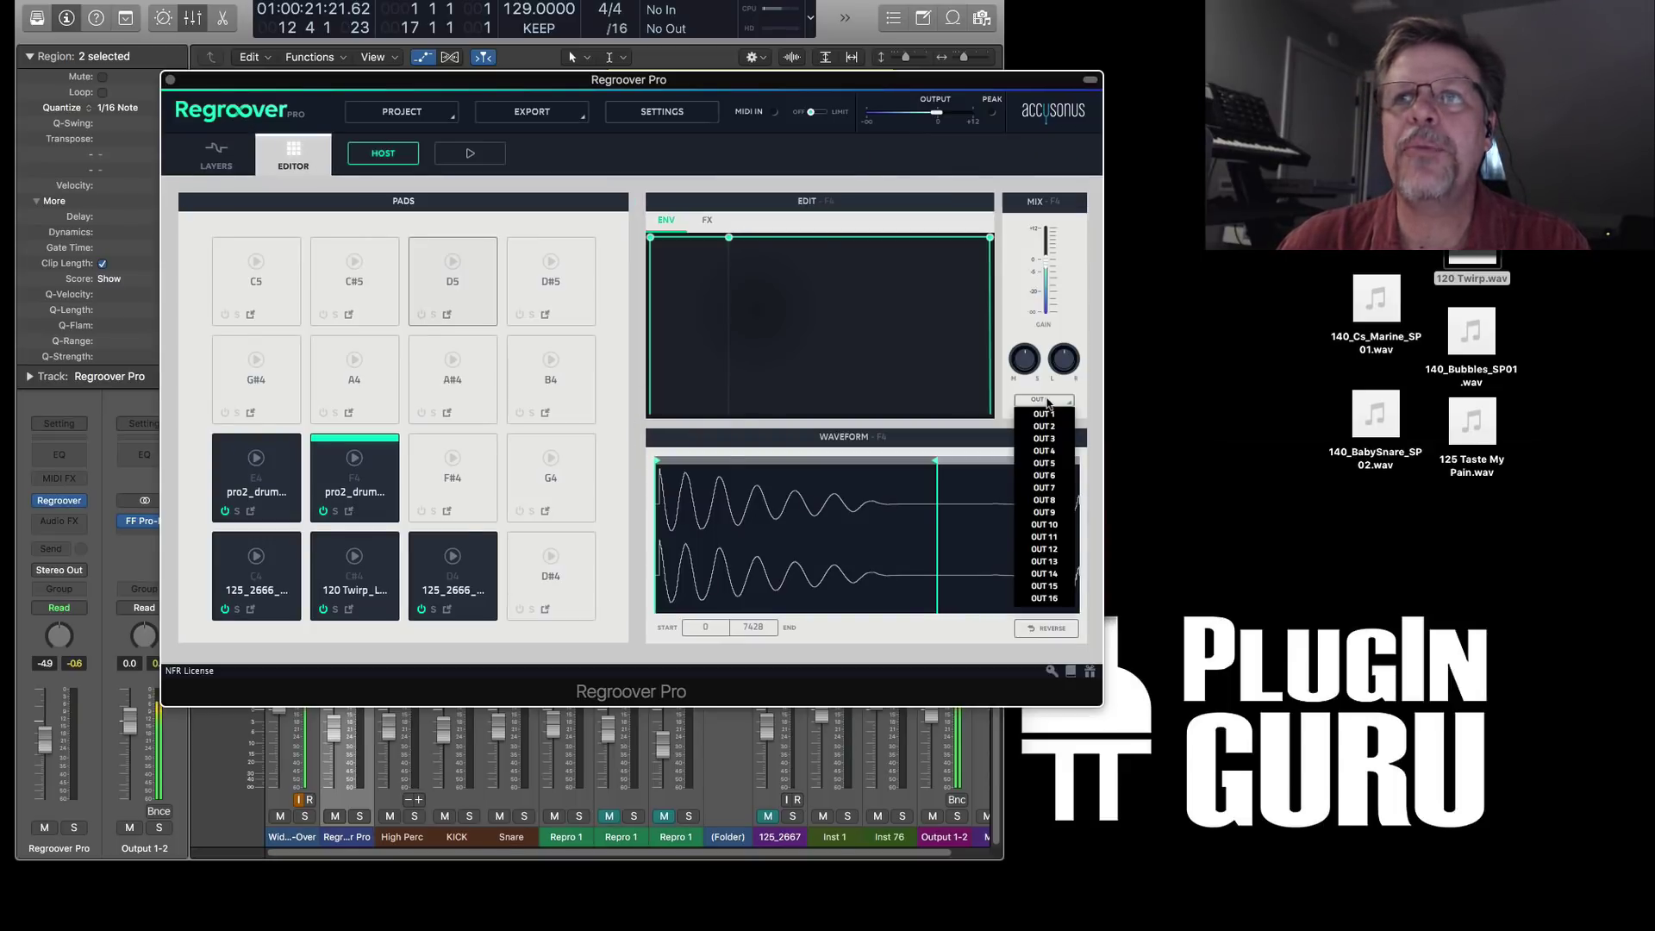
{"action": "left_click", "coordinate": [722, 573]}
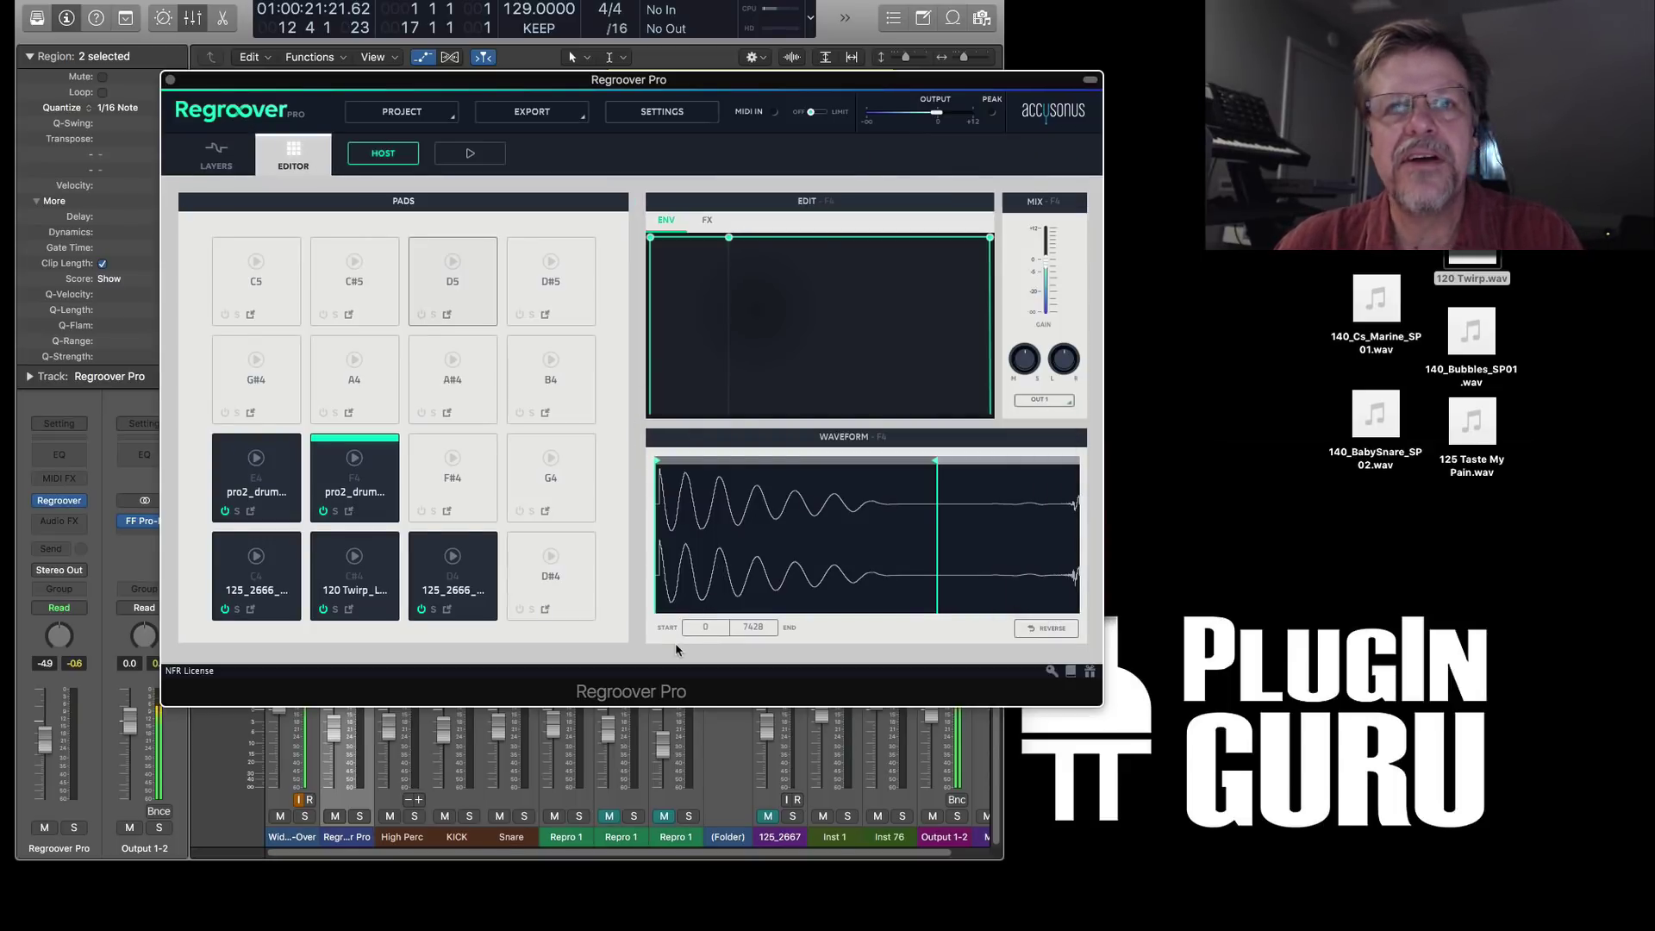
{"action": "left_click", "coordinate": [226, 163]}
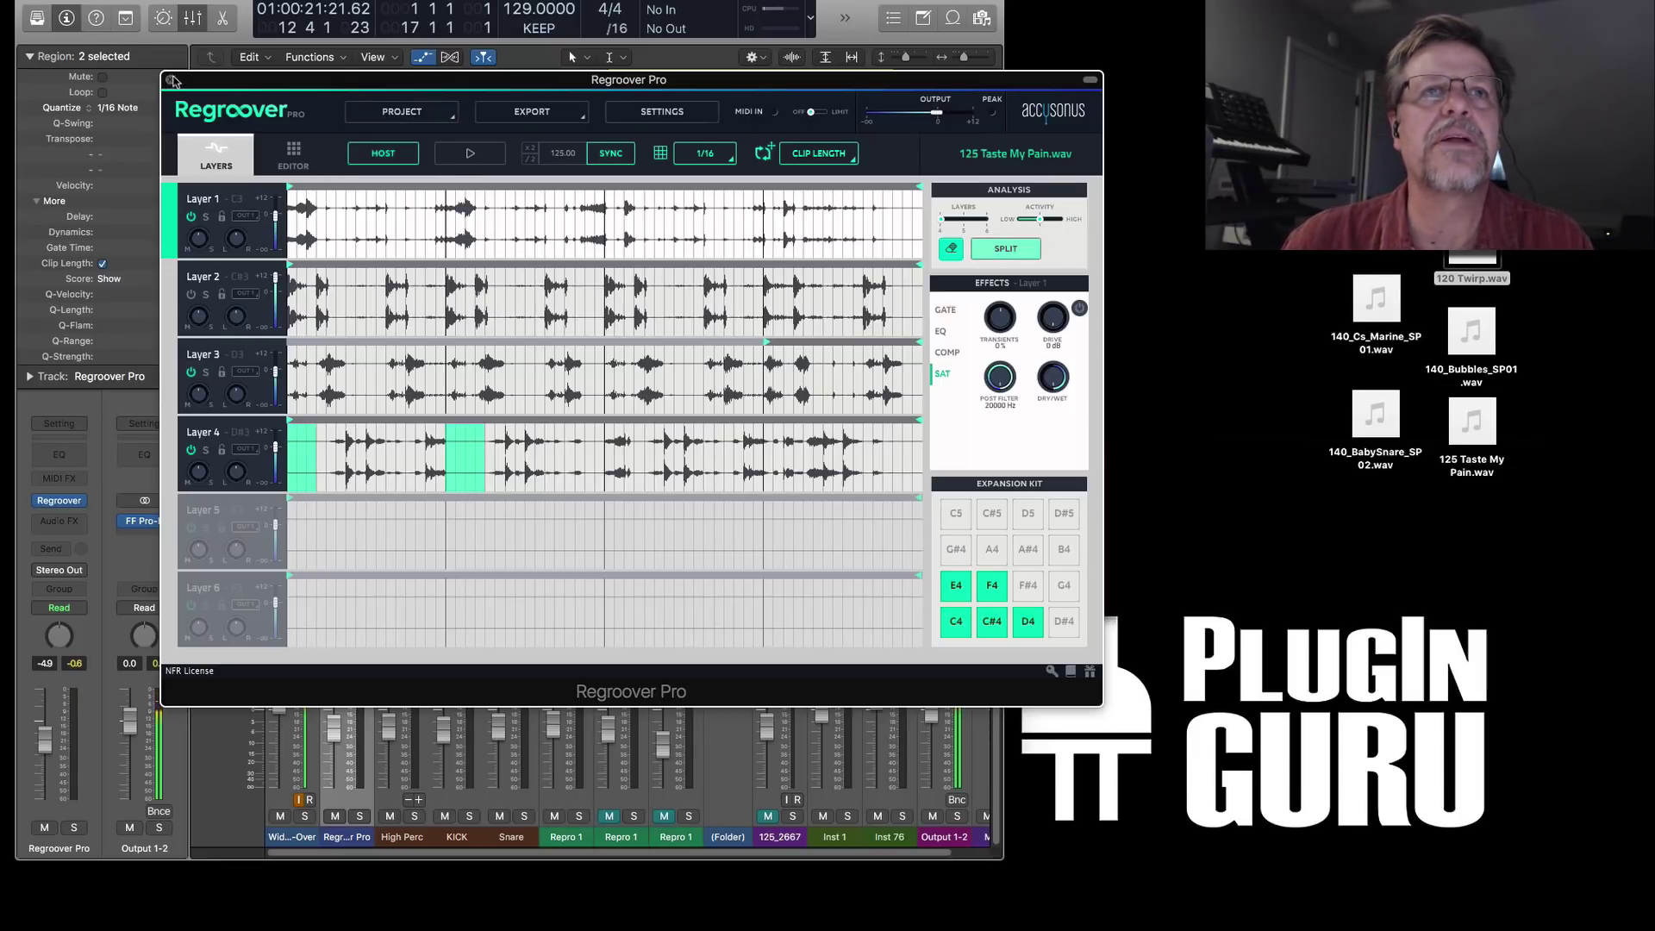
- Open Inst 76's Regroover showing its six layer waveforms and play from bar 1
{"action": "left_click", "coordinate": [170, 79]}
{"action": "scroll", "coordinate": [299, 207], "scroll_direction": "down", "scroll_amount": 5}
{"action": "left_click", "coordinate": [403, 331]}
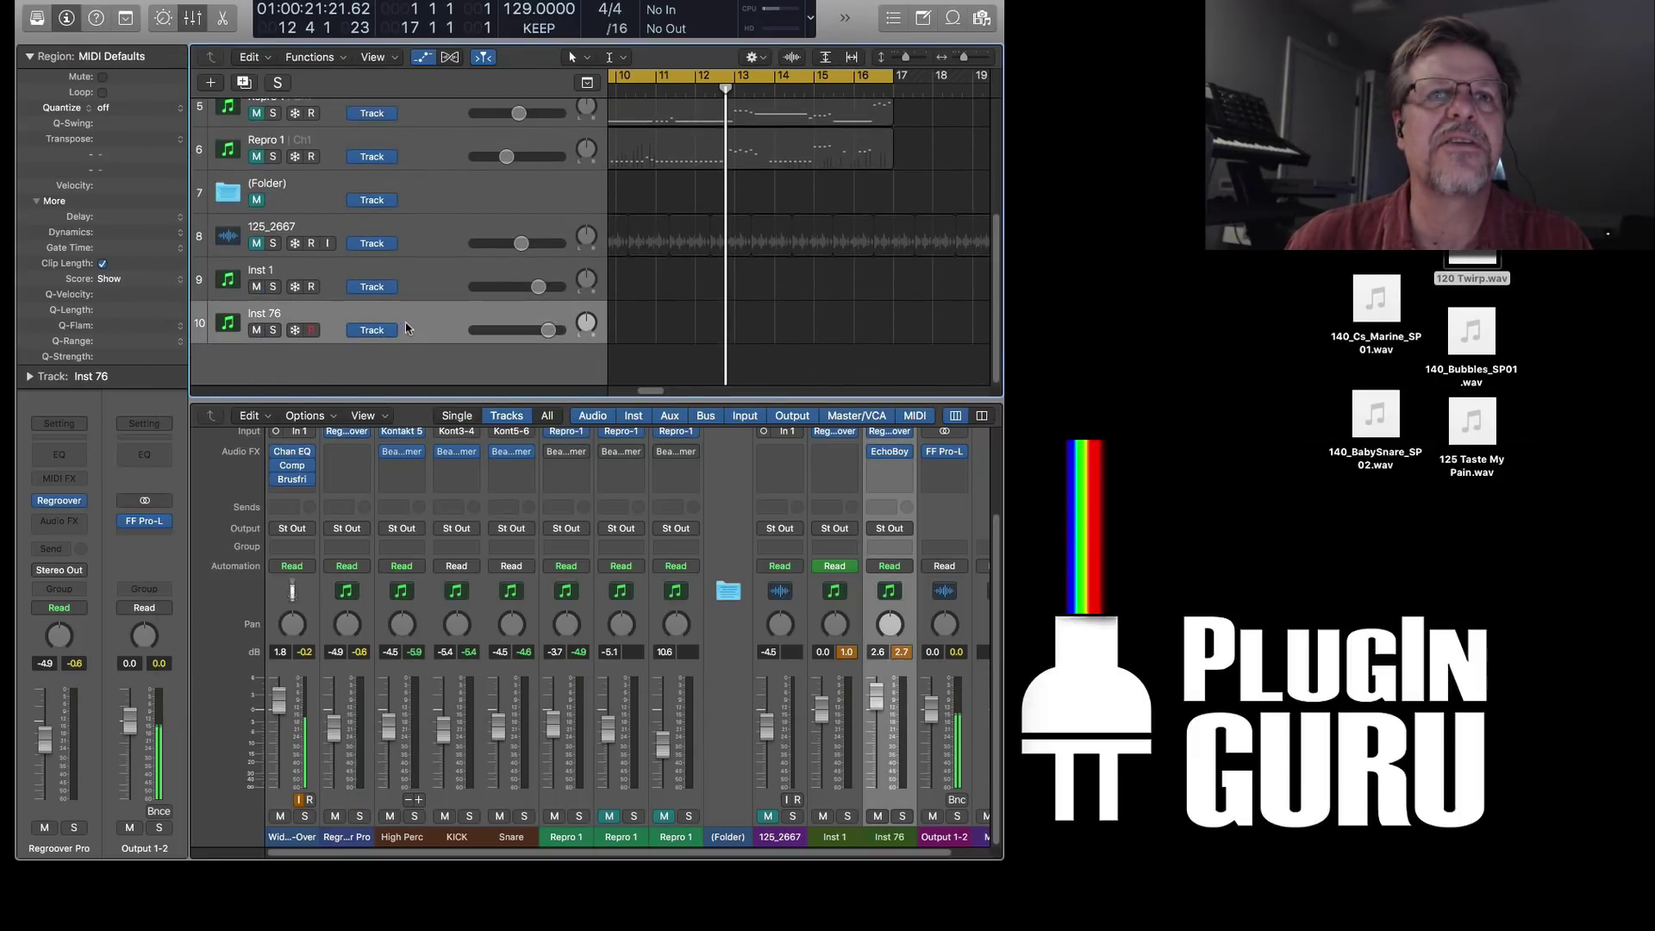
{"action": "left_click", "coordinate": [59, 503]}
{"action": "left_click", "coordinate": [379, 418]}
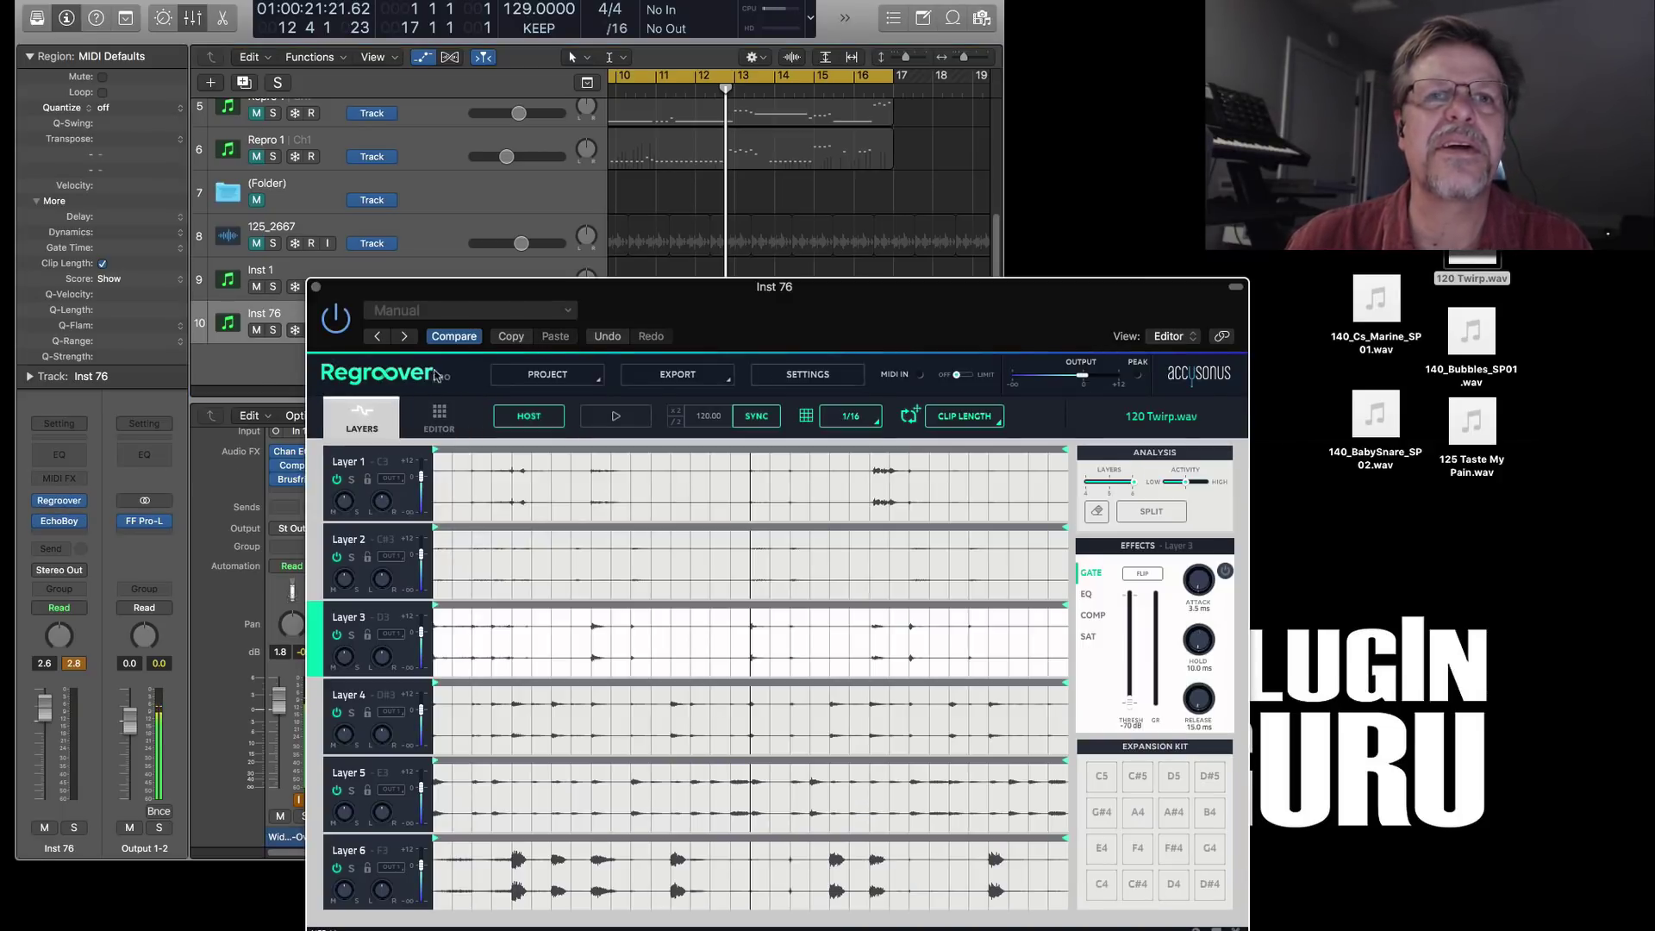
{"action": "left_click_drag", "start_coordinate": [552, 301], "coordinate": [565, 181]}
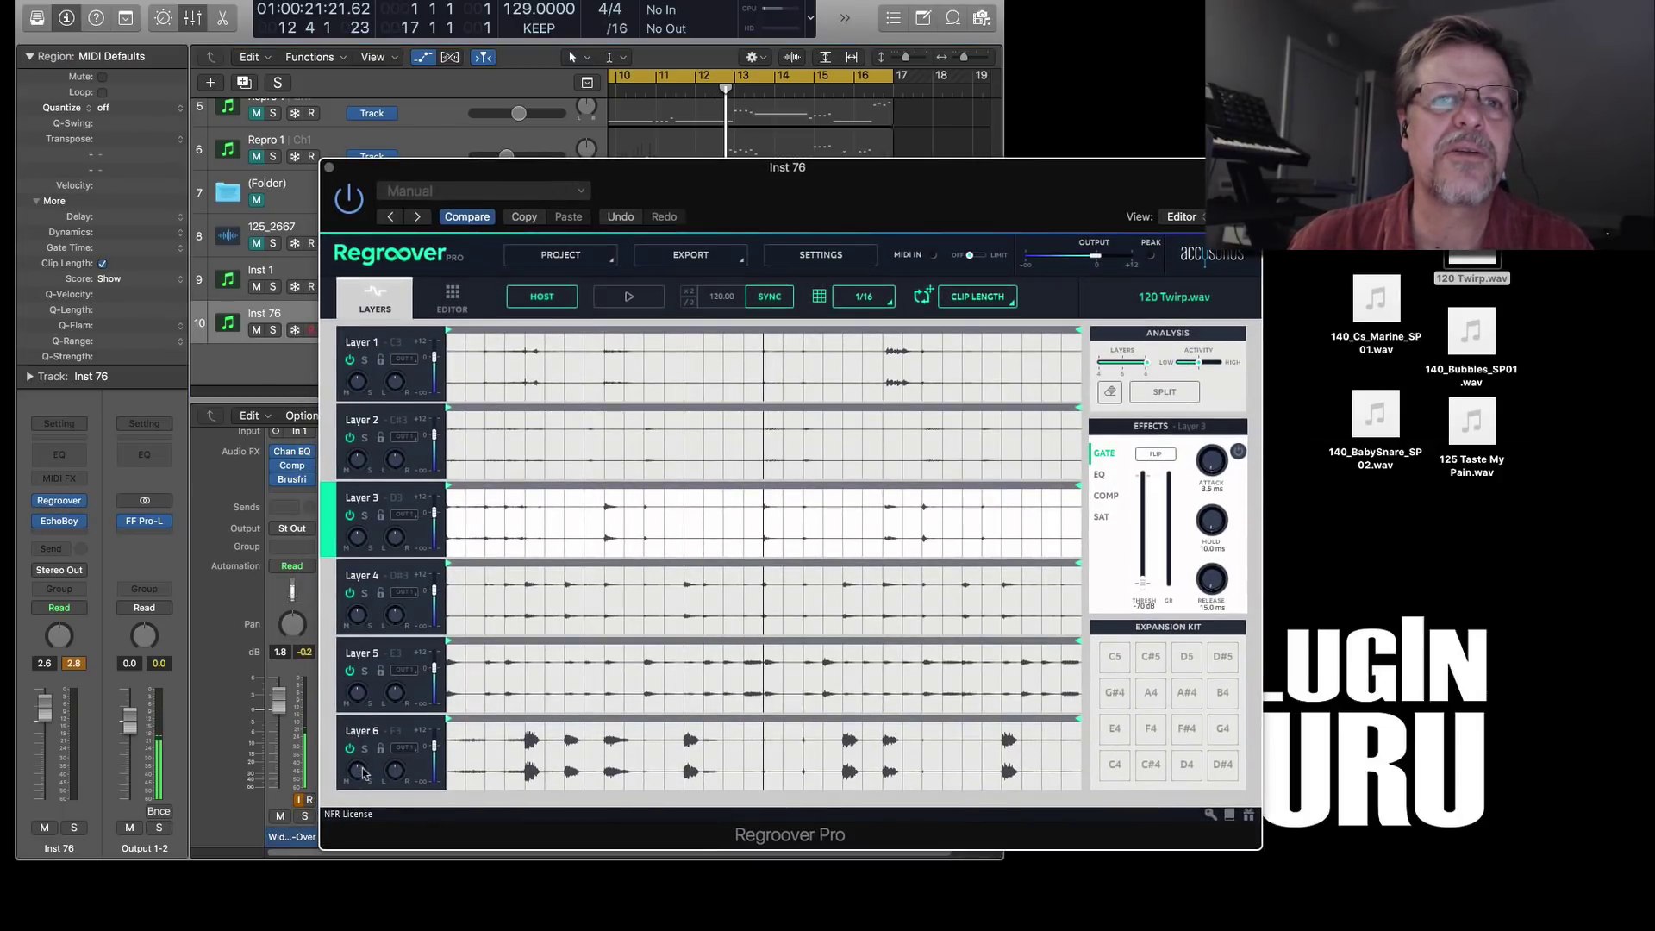
{"action": "key", "text": "Return"}
{"action": "key", "text": "space"}
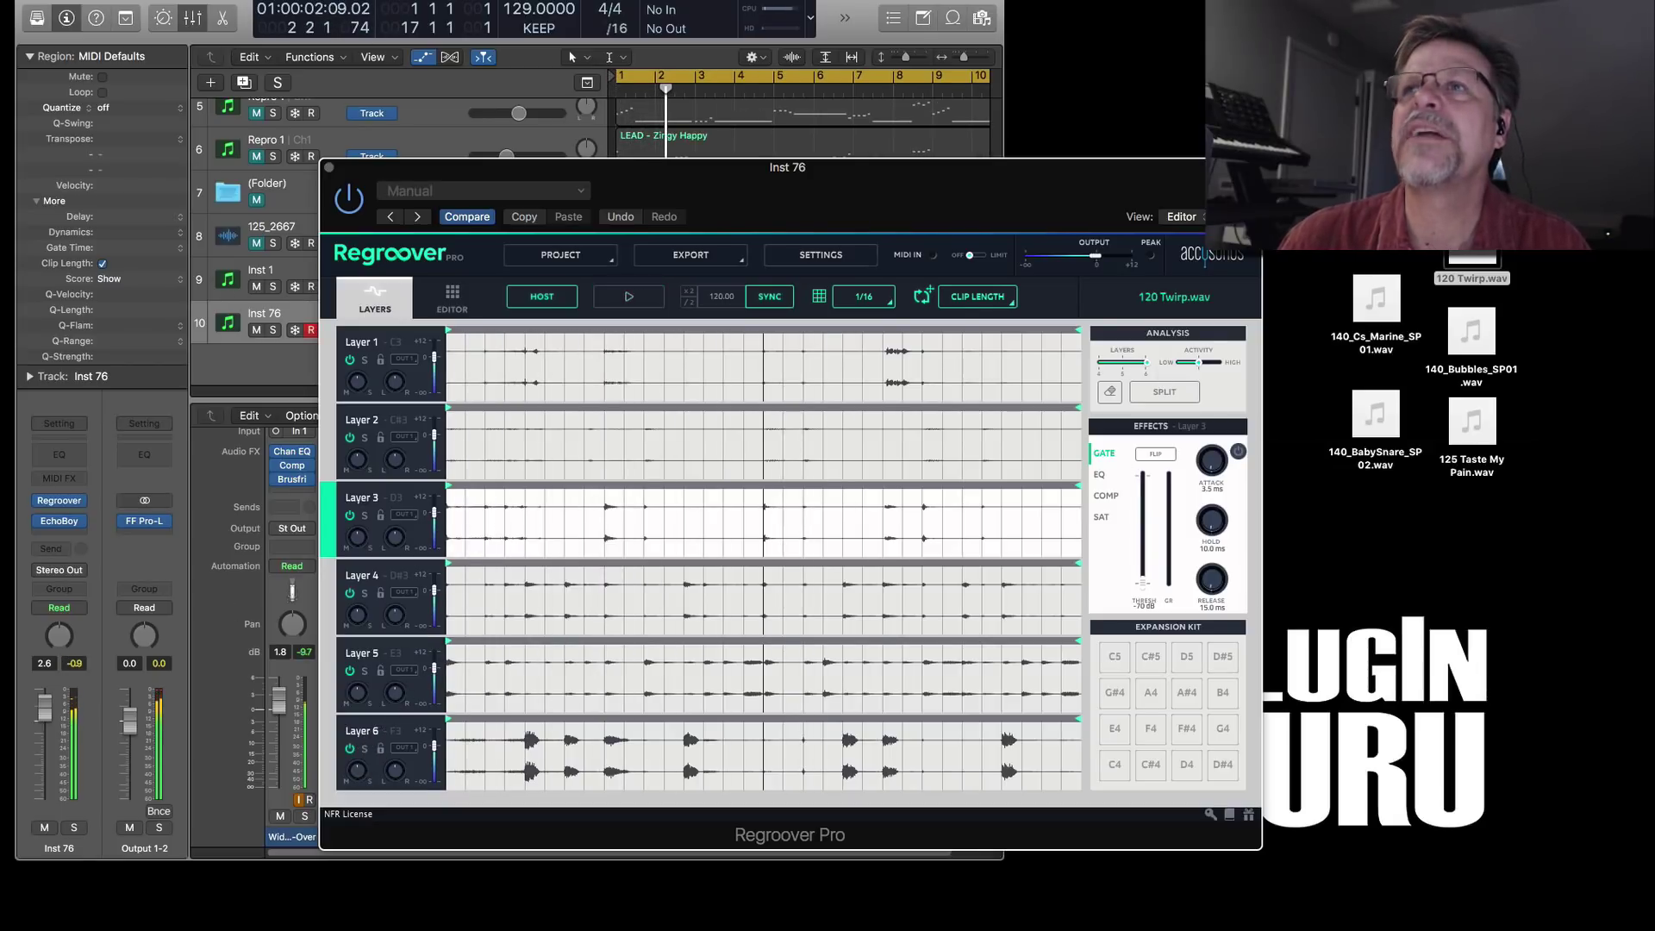
- Load ne_drum_125_23A.wav into Regroover for a four-layer split, with Inst 76 at -4.5 dB
{"action": "left_click_drag", "start_coordinate": [724, 565], "coordinate": [707, 564]}
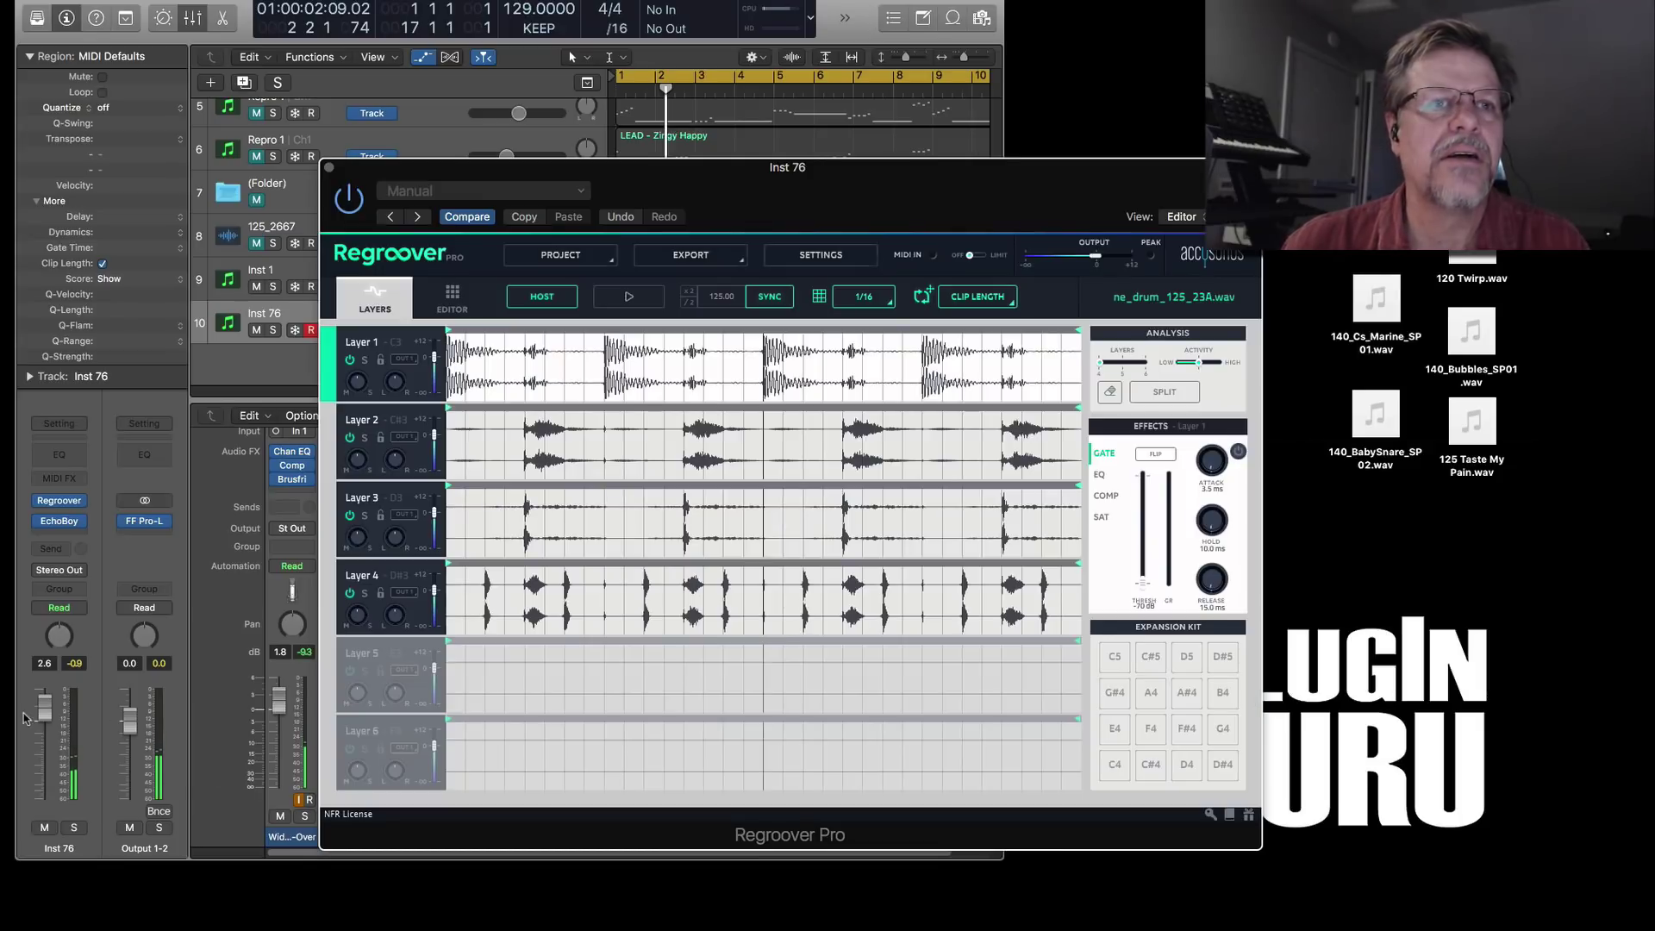
{"action": "left_click_drag", "start_coordinate": [43, 708], "coordinate": [49, 756]}
{"action": "key", "text": "Return"}
{"action": "key", "text": "space"}
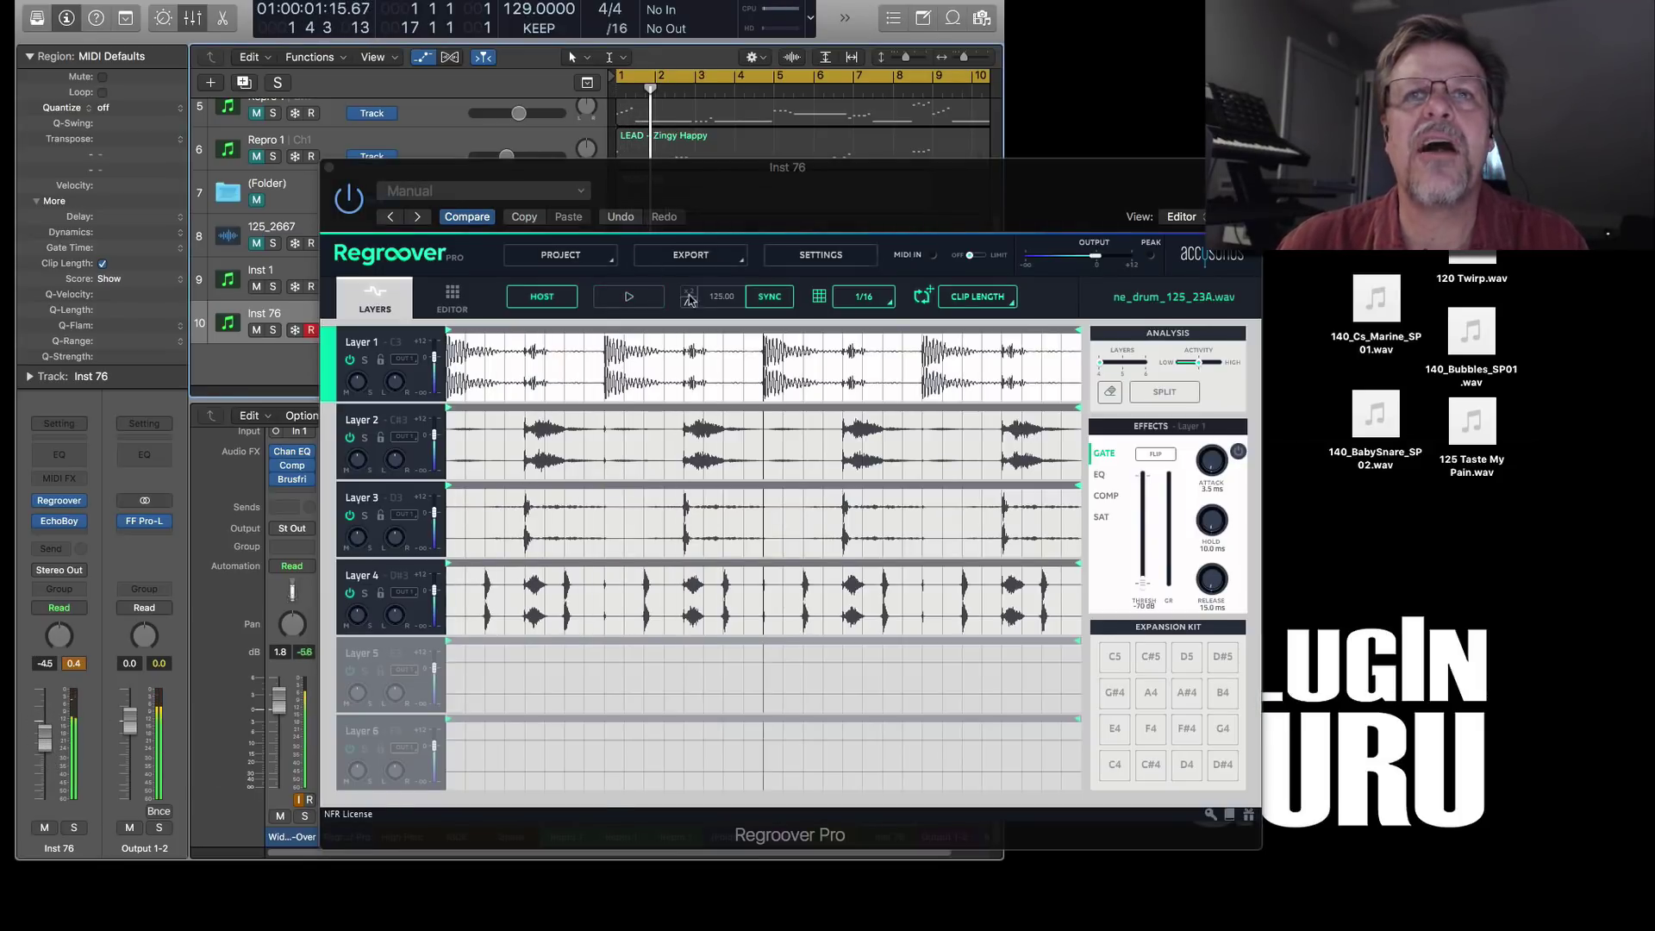
{"action": "left_click", "coordinate": [686, 297]}
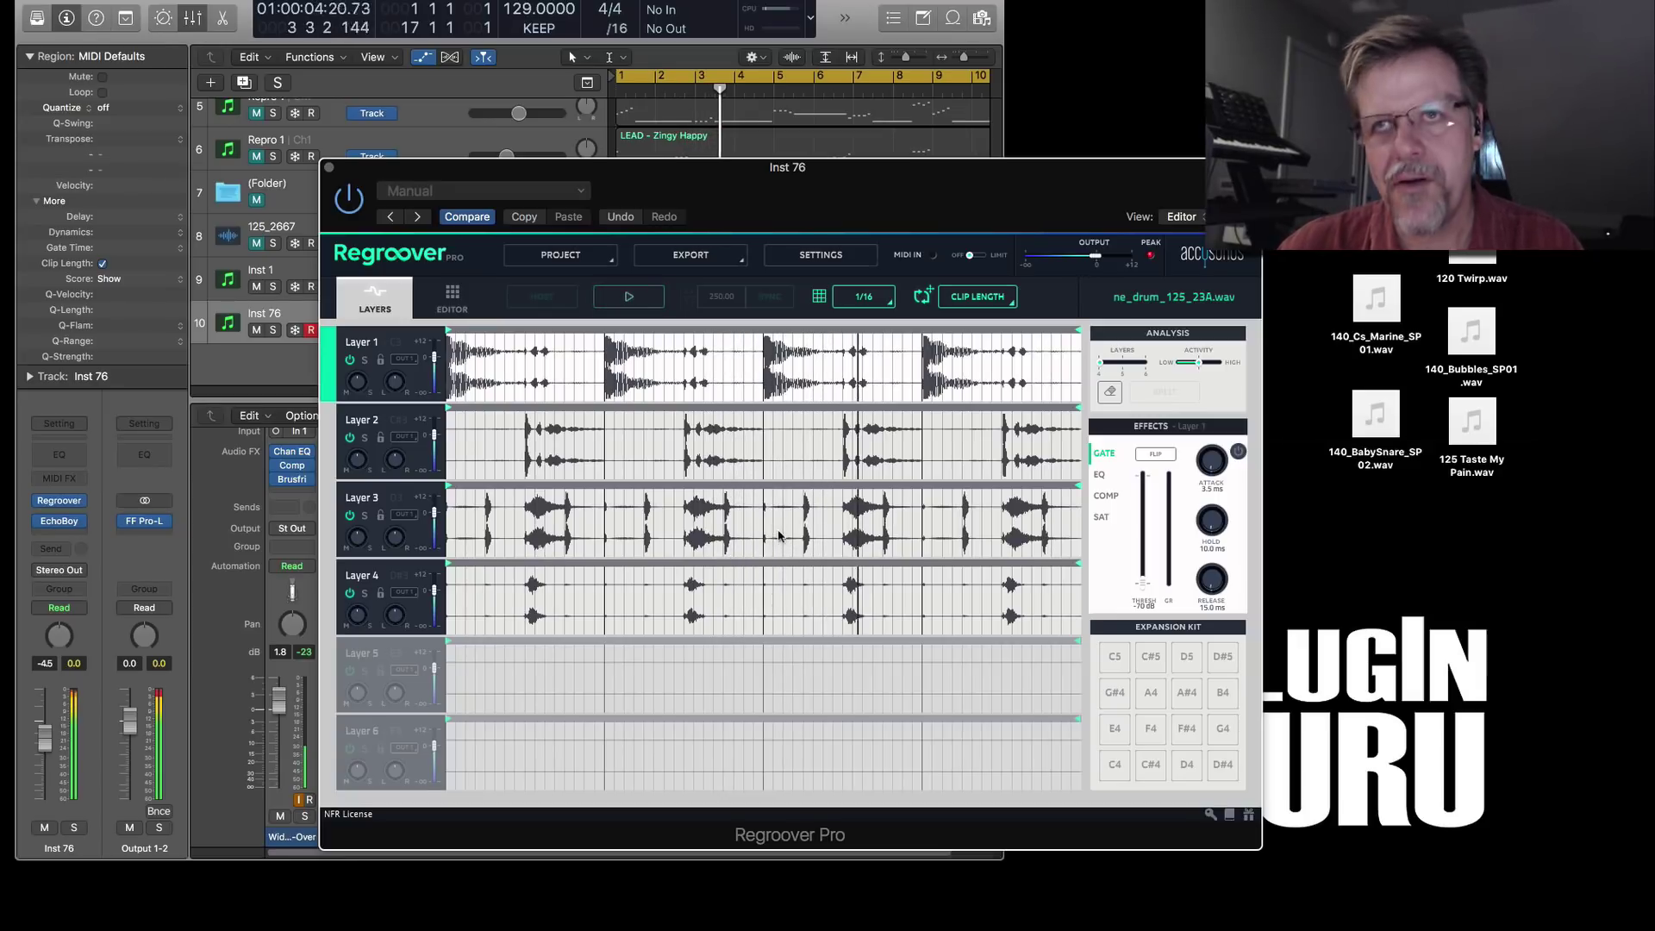
- Assign the first Layer 3 hit to pad C4 and a Layer 1 hit to pad D4
{"action": "left_click", "coordinate": [536, 541]}
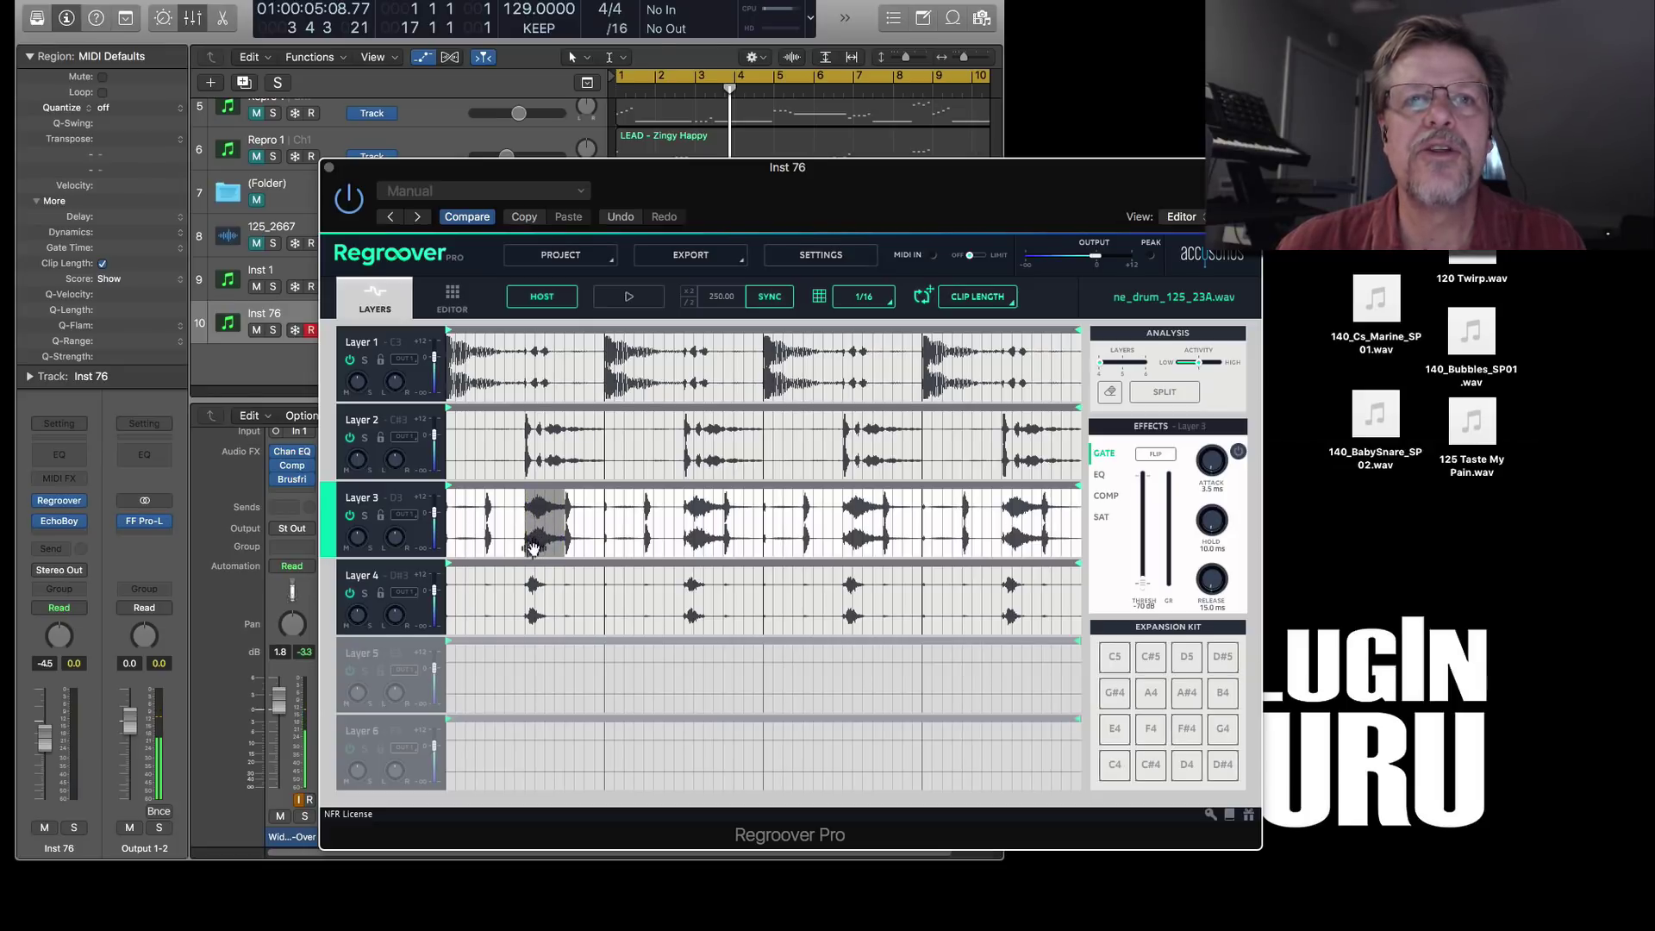
{"action": "left_click", "coordinate": [1114, 764]}
{"action": "left_click", "coordinate": [1113, 762]}
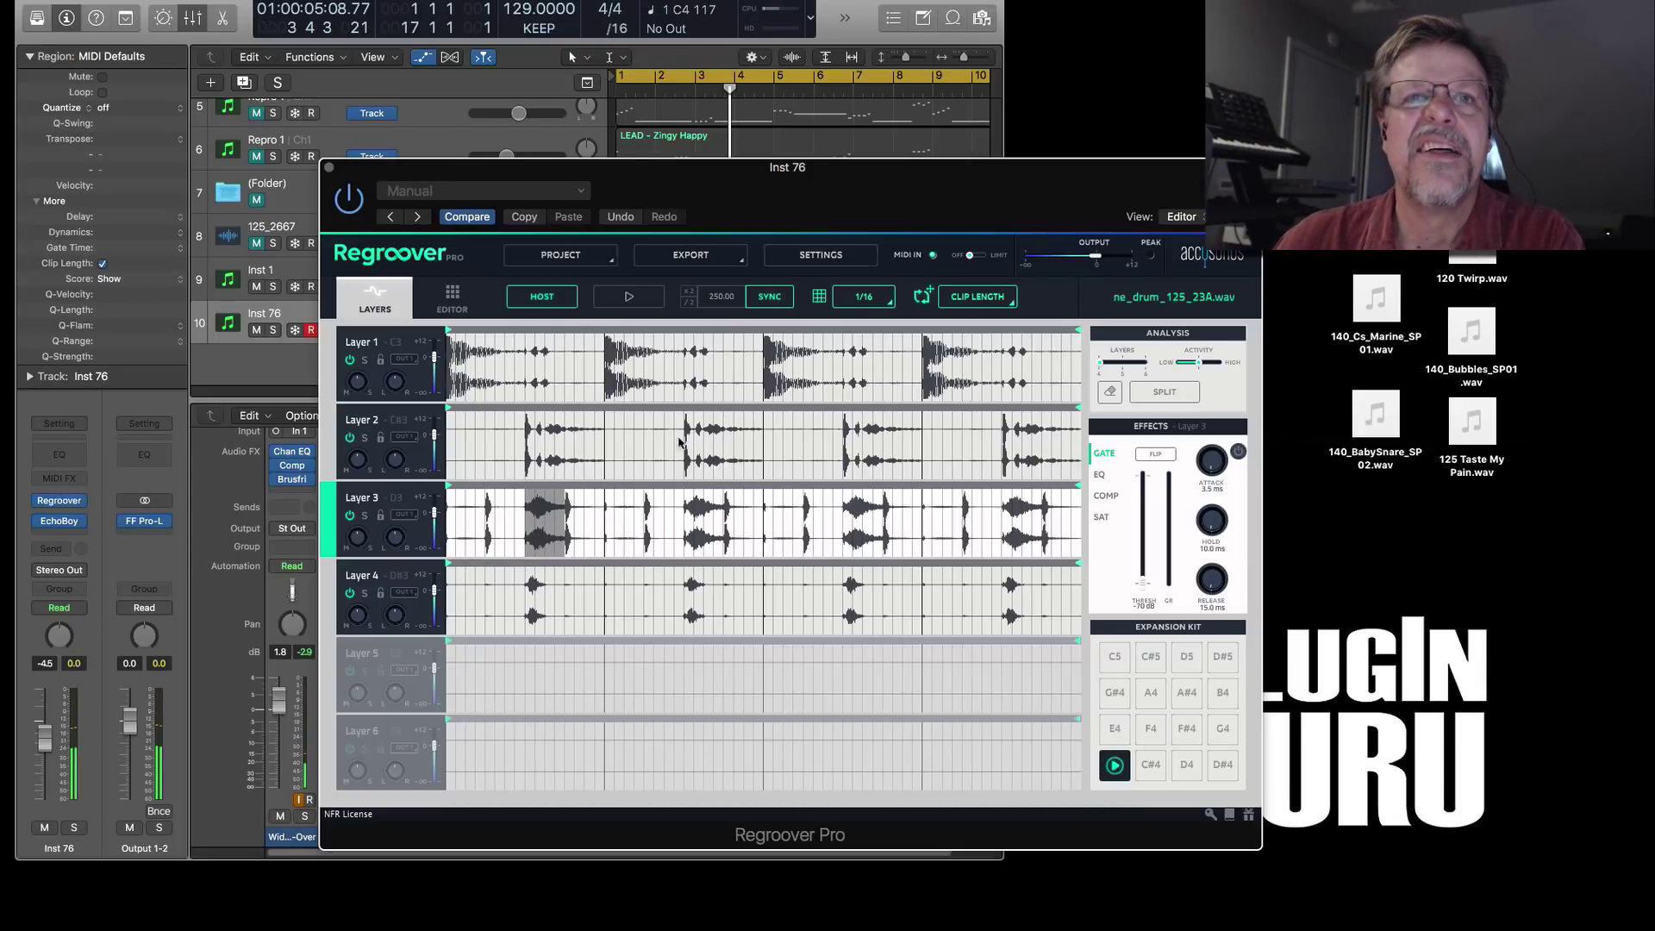
{"action": "left_click", "coordinate": [609, 385]}
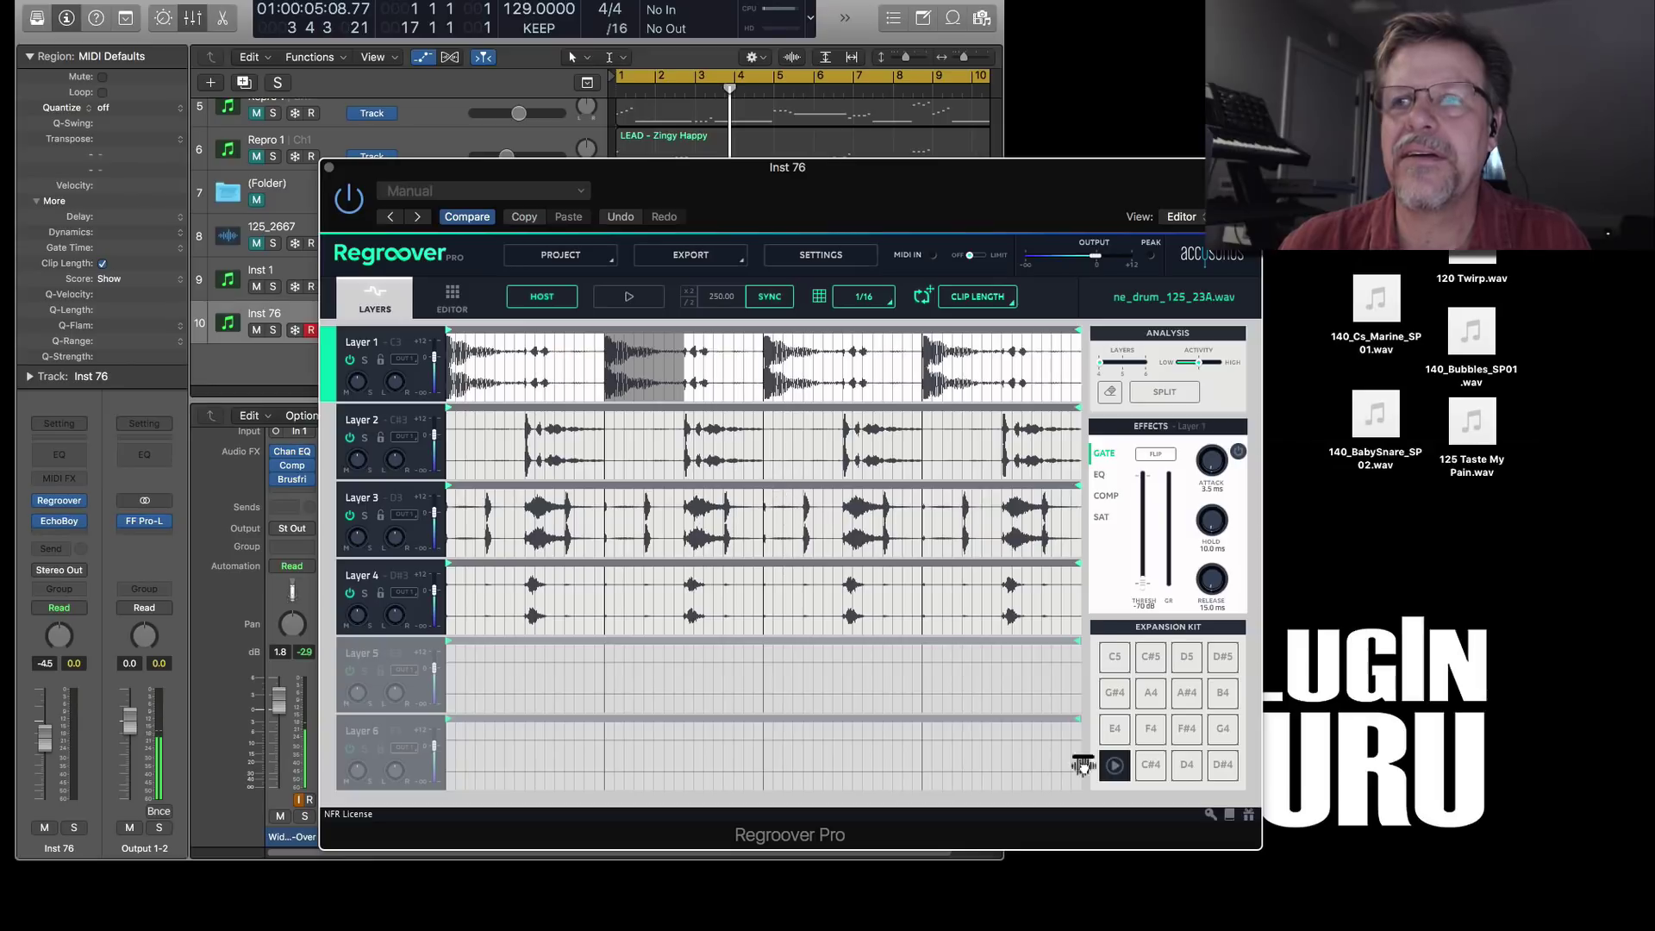
{"action": "left_click", "coordinate": [1186, 766]}
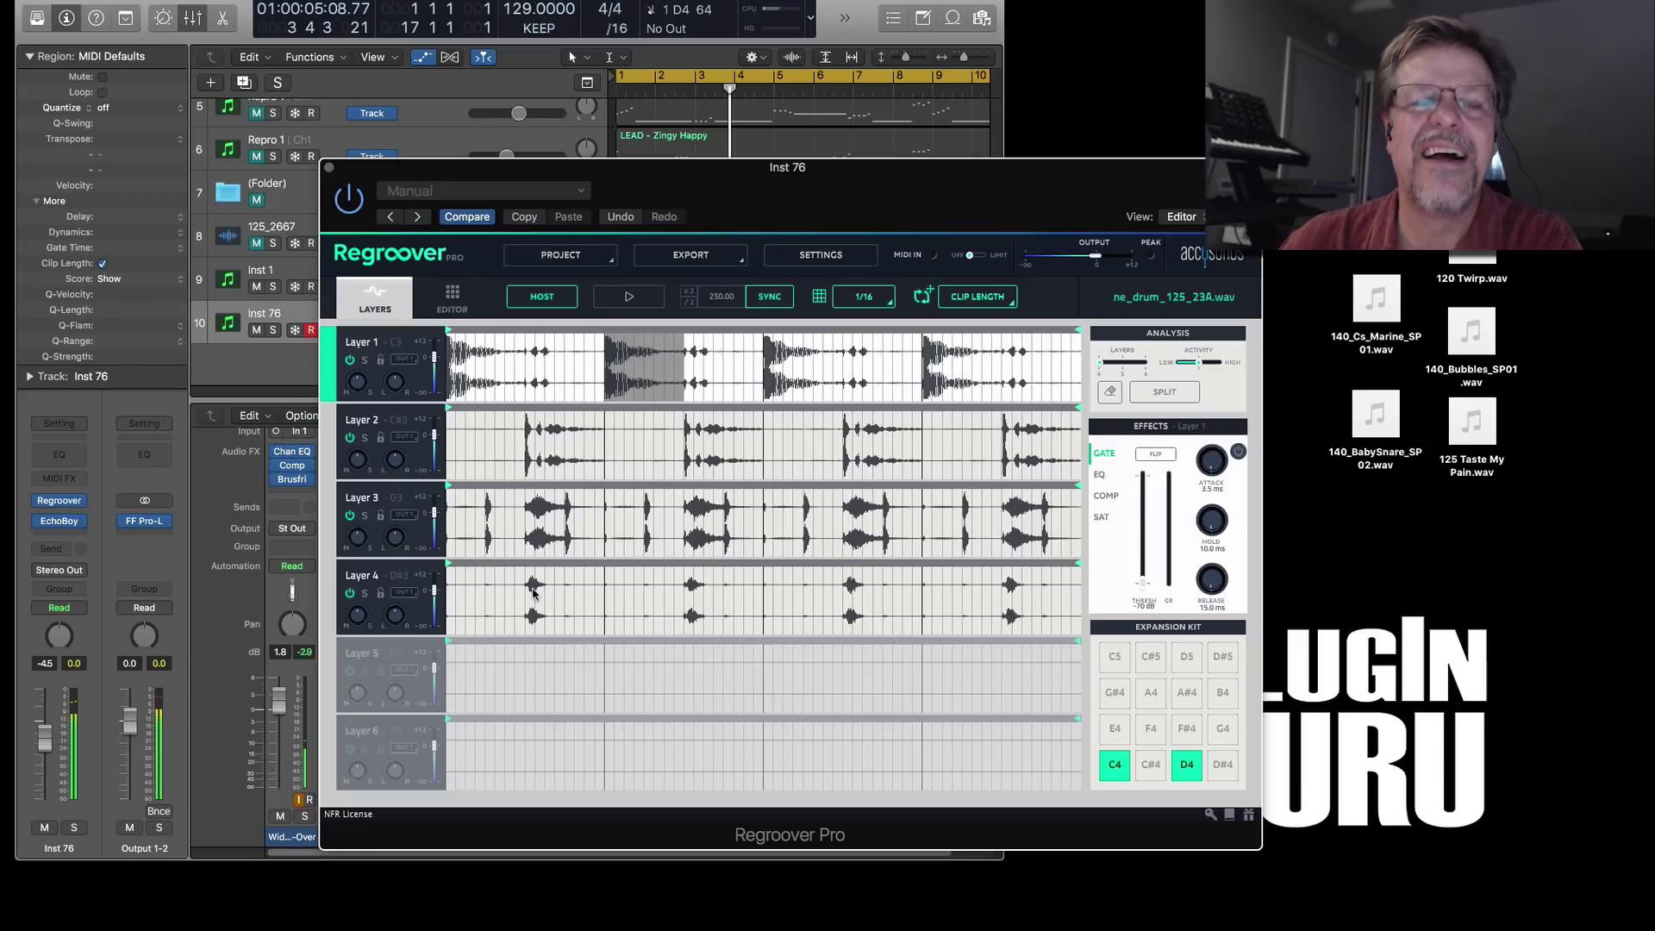
- Extend a Layer 2 slice and place a widened Layer 4 slice on pad F4
{"action": "left_click", "coordinate": [529, 431]}
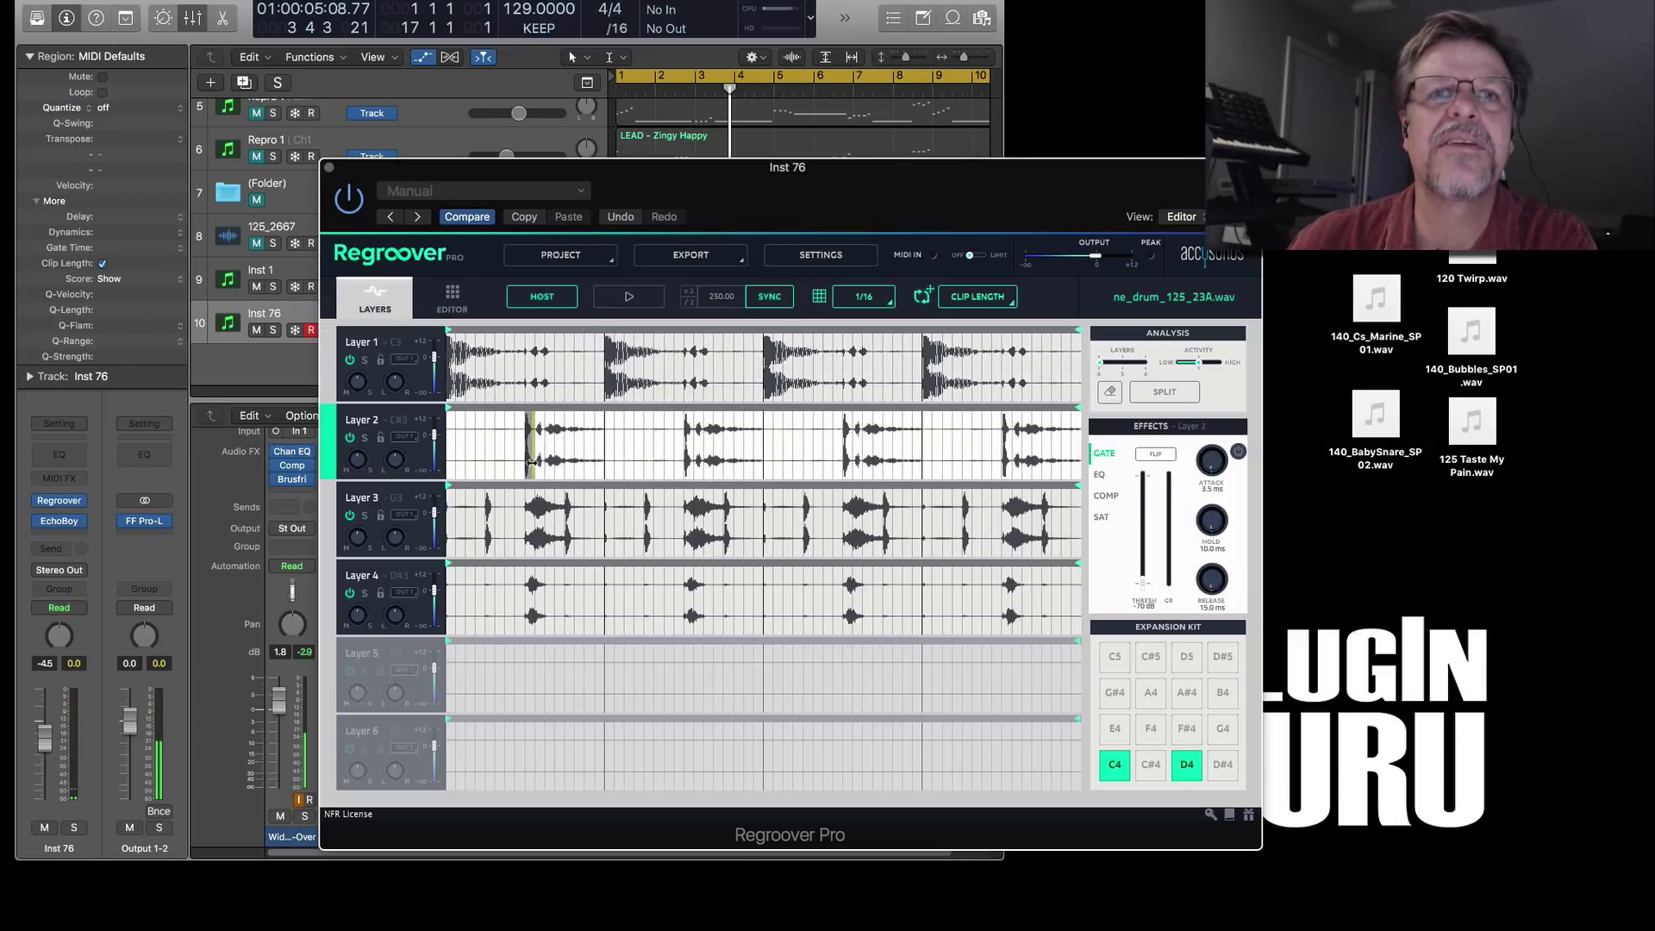
{"action": "left_click_drag", "start_coordinate": [530, 463], "coordinate": [1119, 736]}
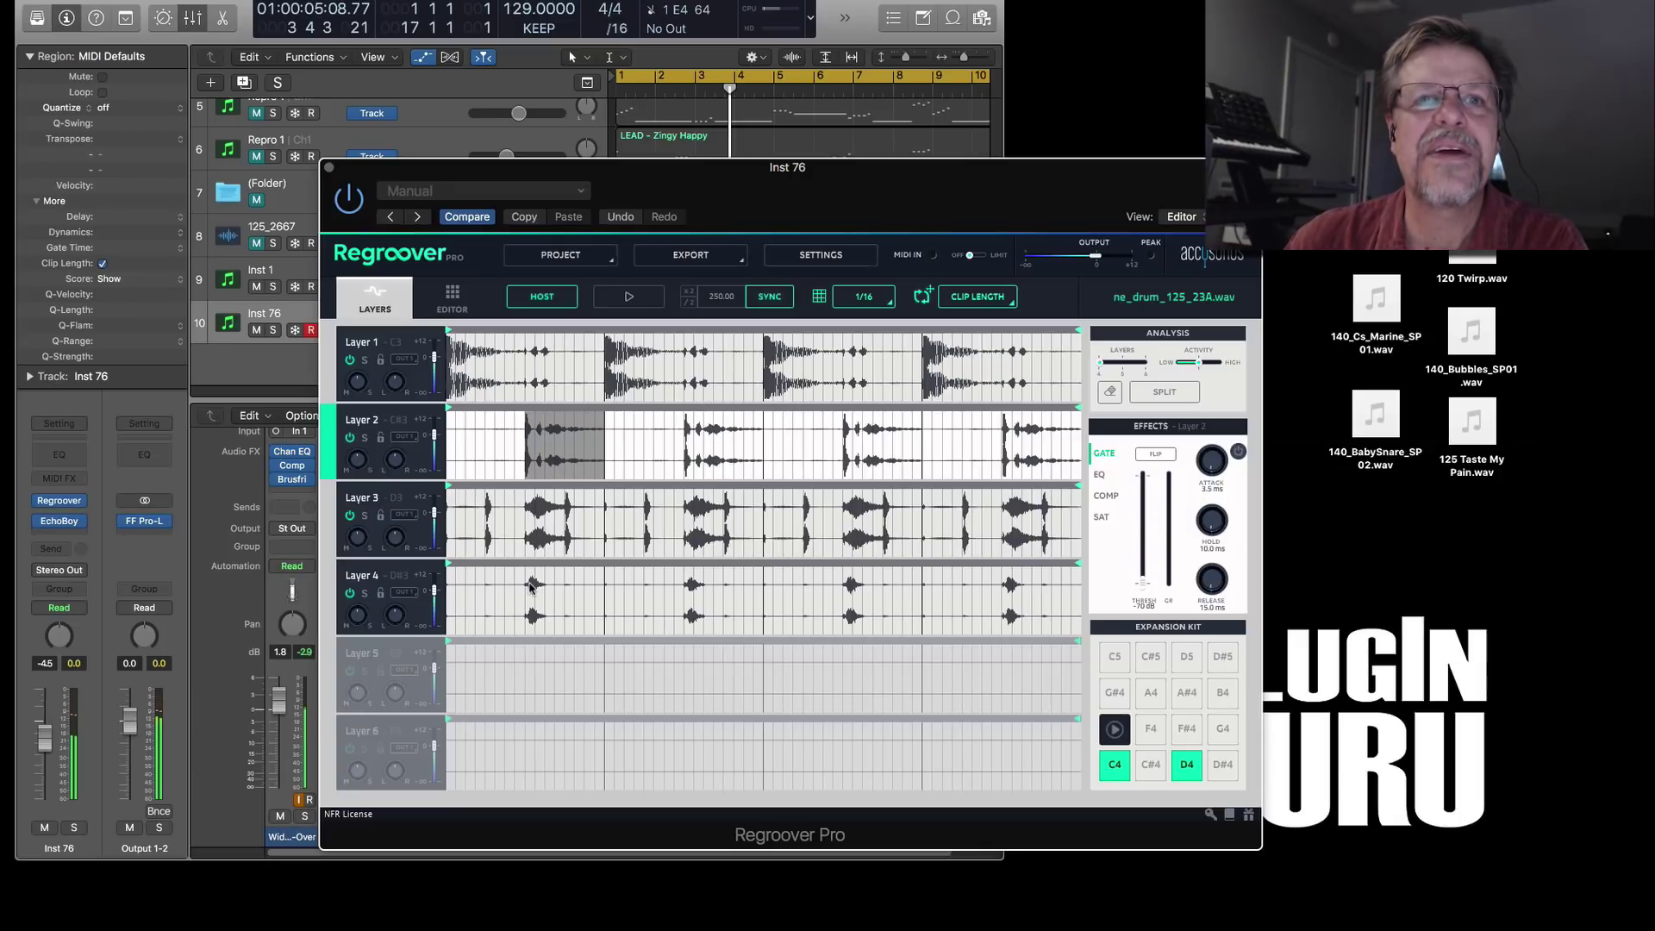
{"action": "left_click", "coordinate": [531, 587]}
{"action": "left_click_drag", "start_coordinate": [532, 611], "coordinate": [580, 609]}
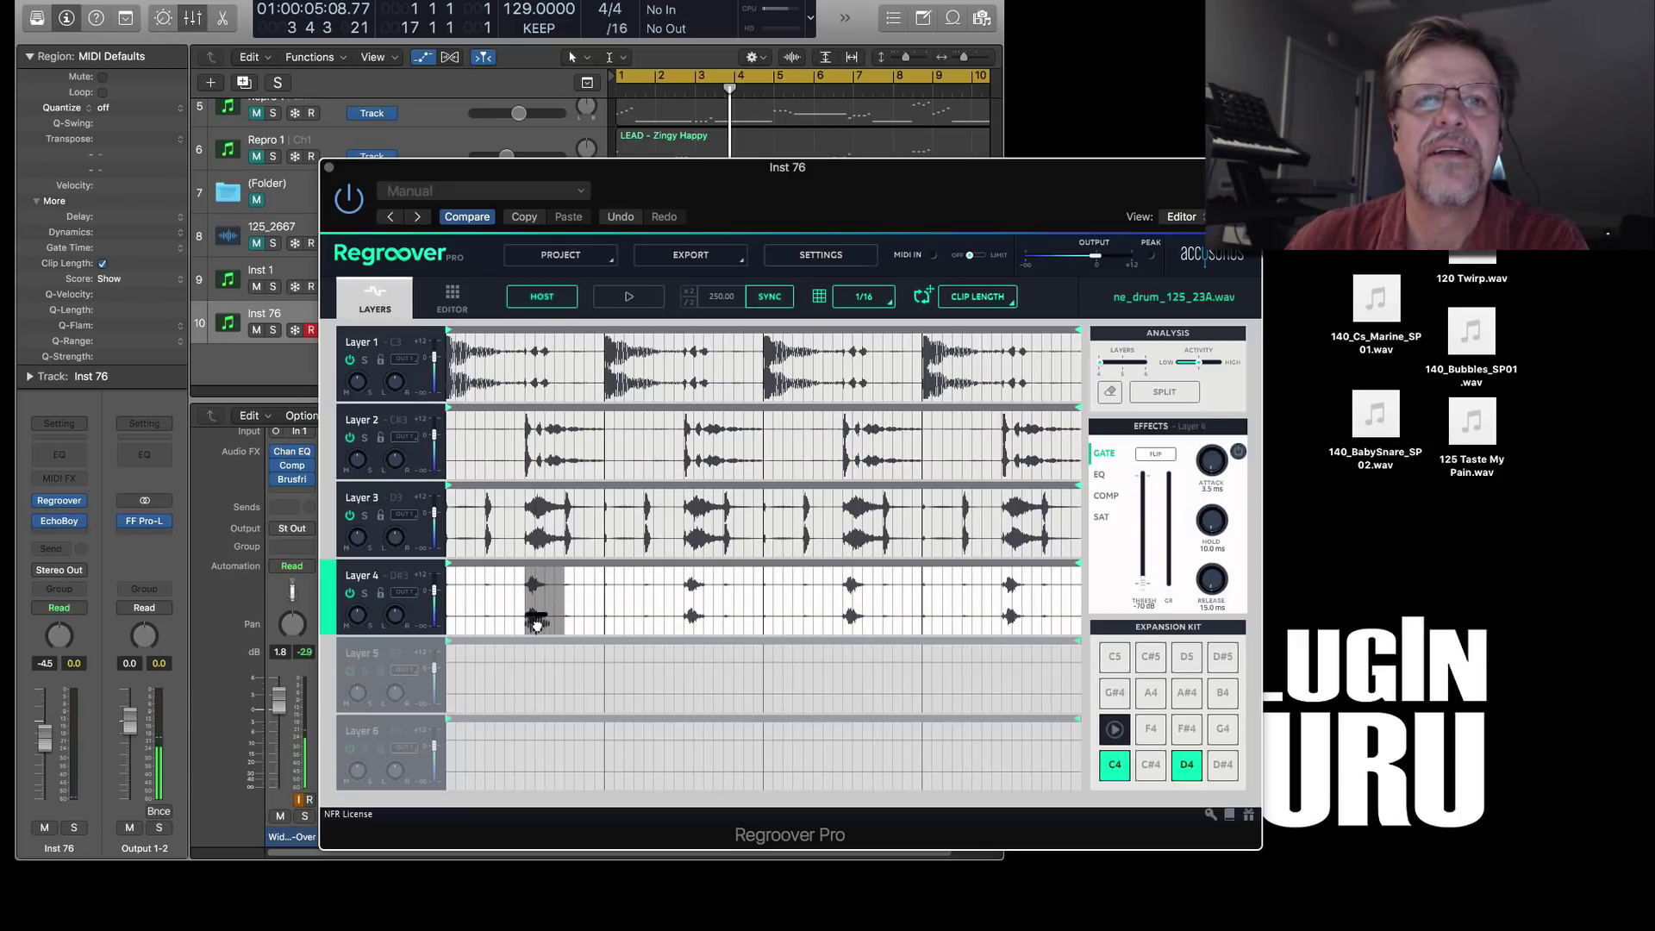
{"action": "left_click_drag", "start_coordinate": [1140, 735], "coordinate": [1155, 731]}
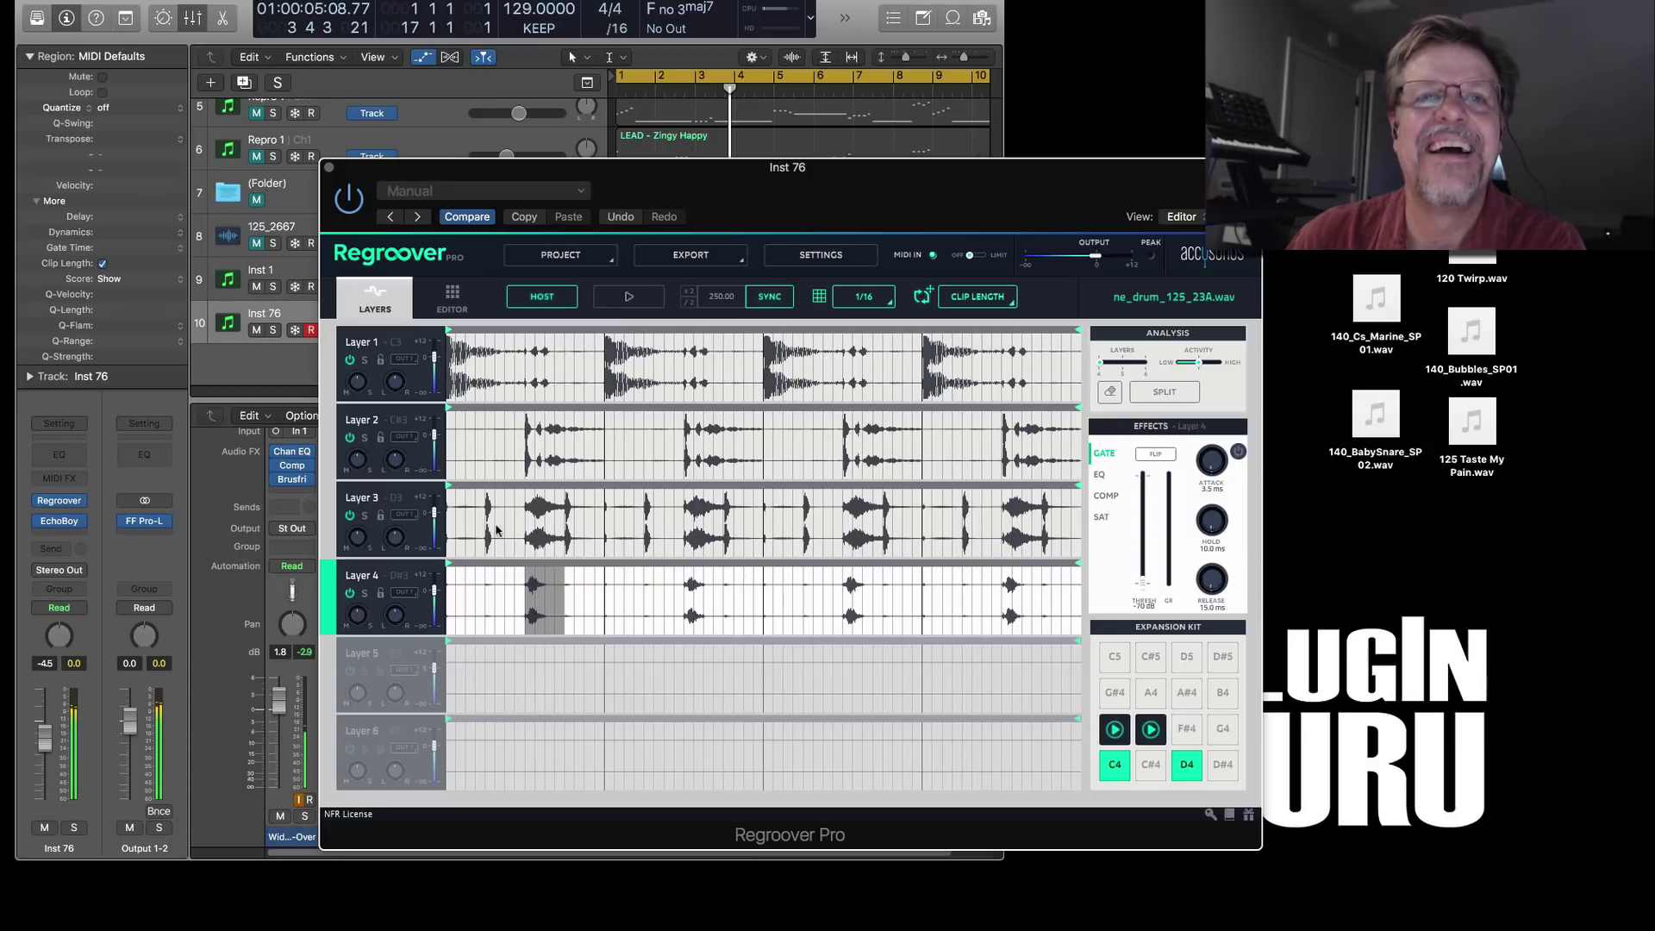
- Place the Layer 2 slice on pad G4, widen a Layer 3 slice, and audition the pads
{"action": "left_click", "coordinate": [528, 436]}
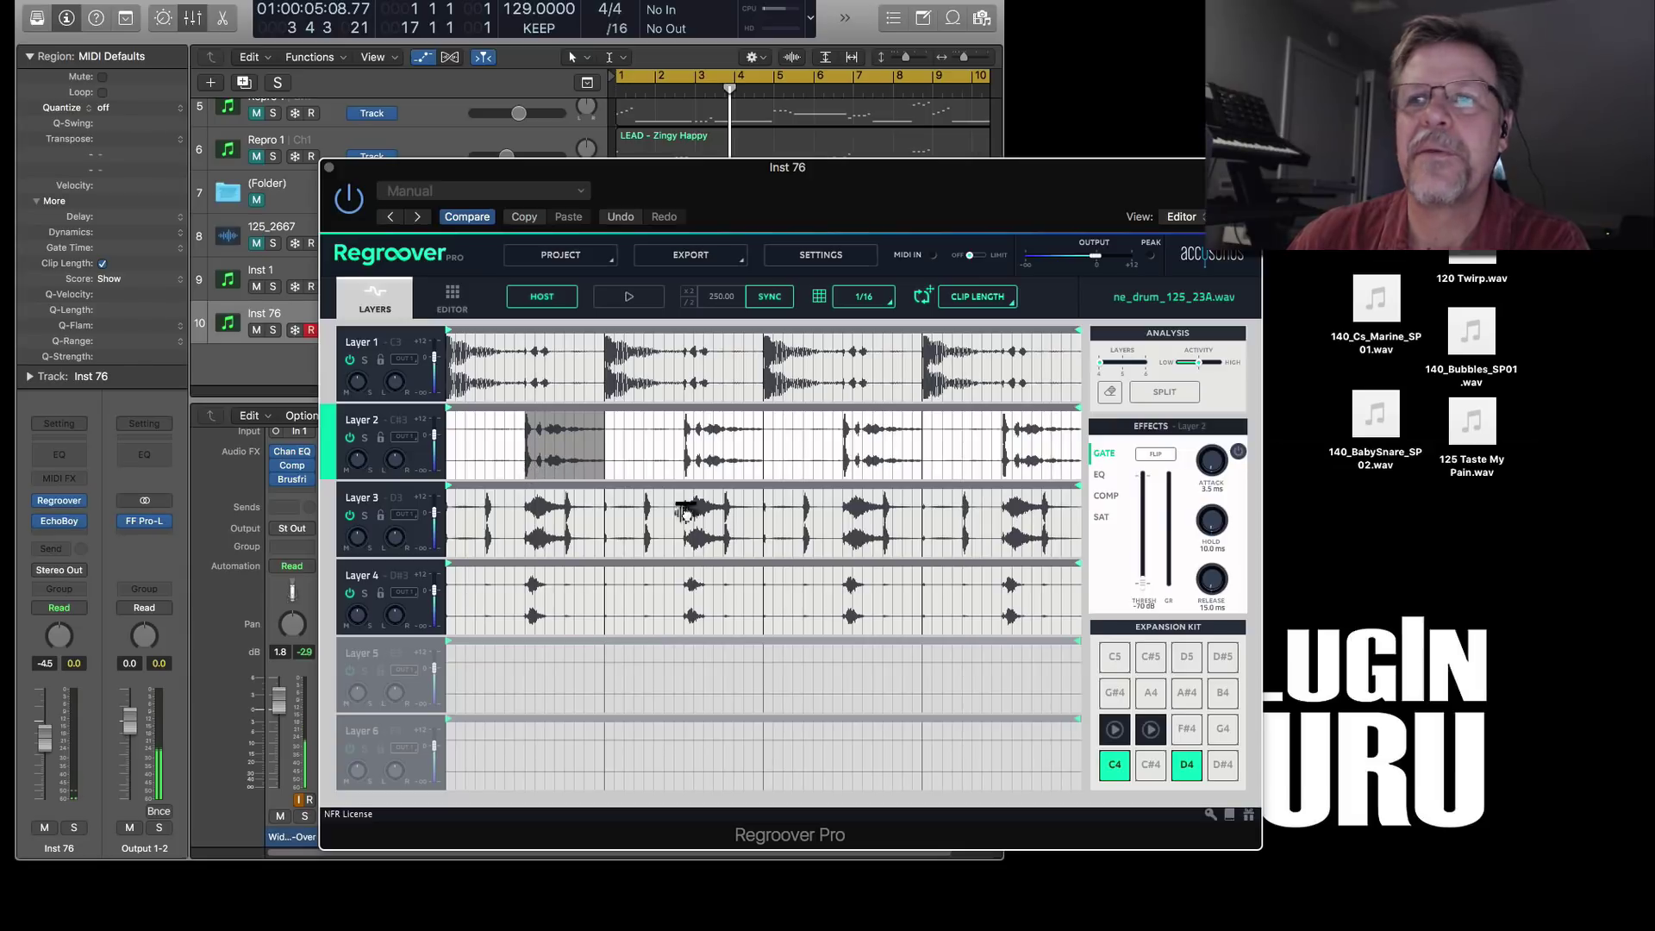
{"action": "left_click", "coordinate": [1220, 731]}
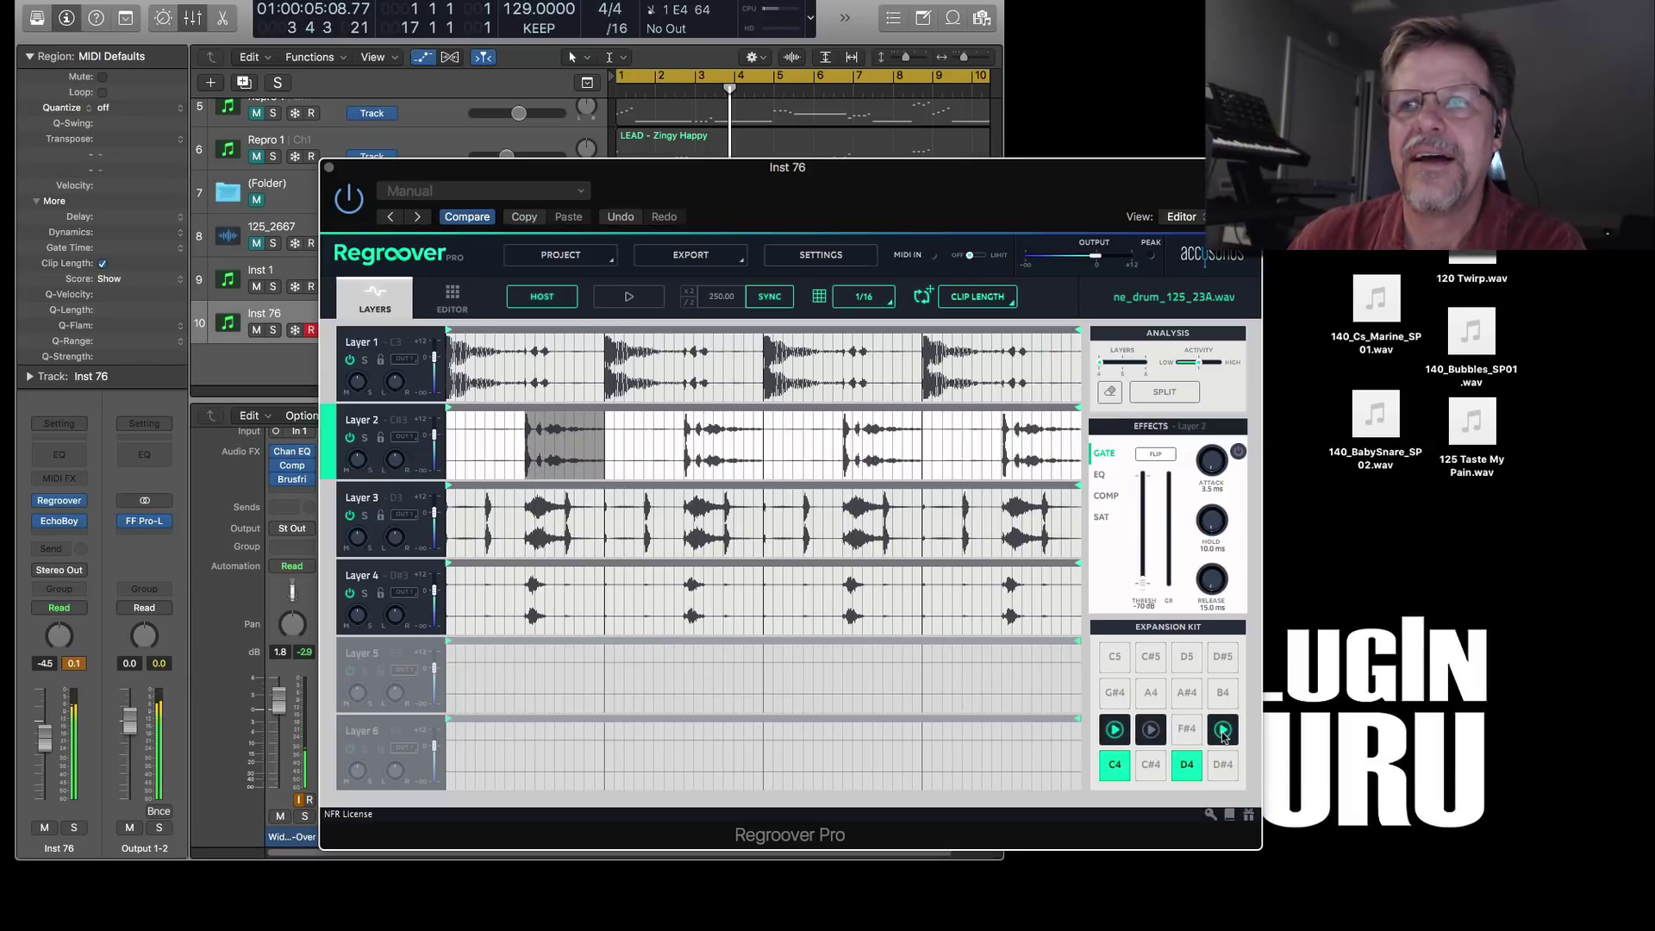
{"action": "left_click", "coordinate": [536, 540]}
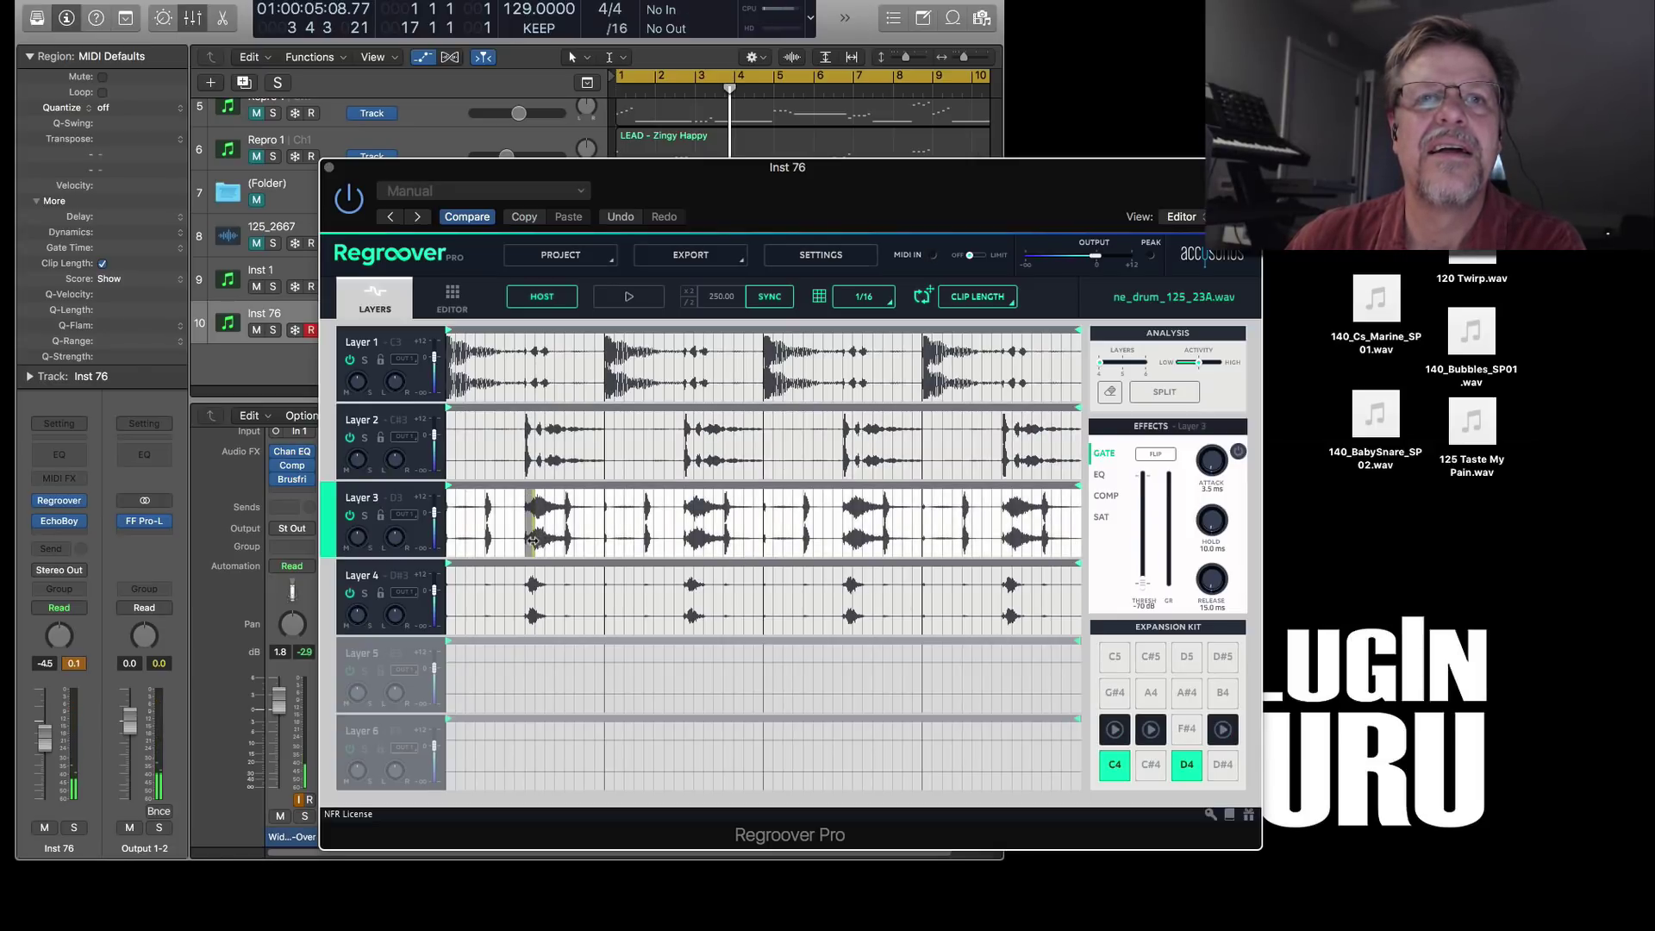
{"action": "left_click_drag", "start_coordinate": [532, 541], "coordinate": [569, 543]}
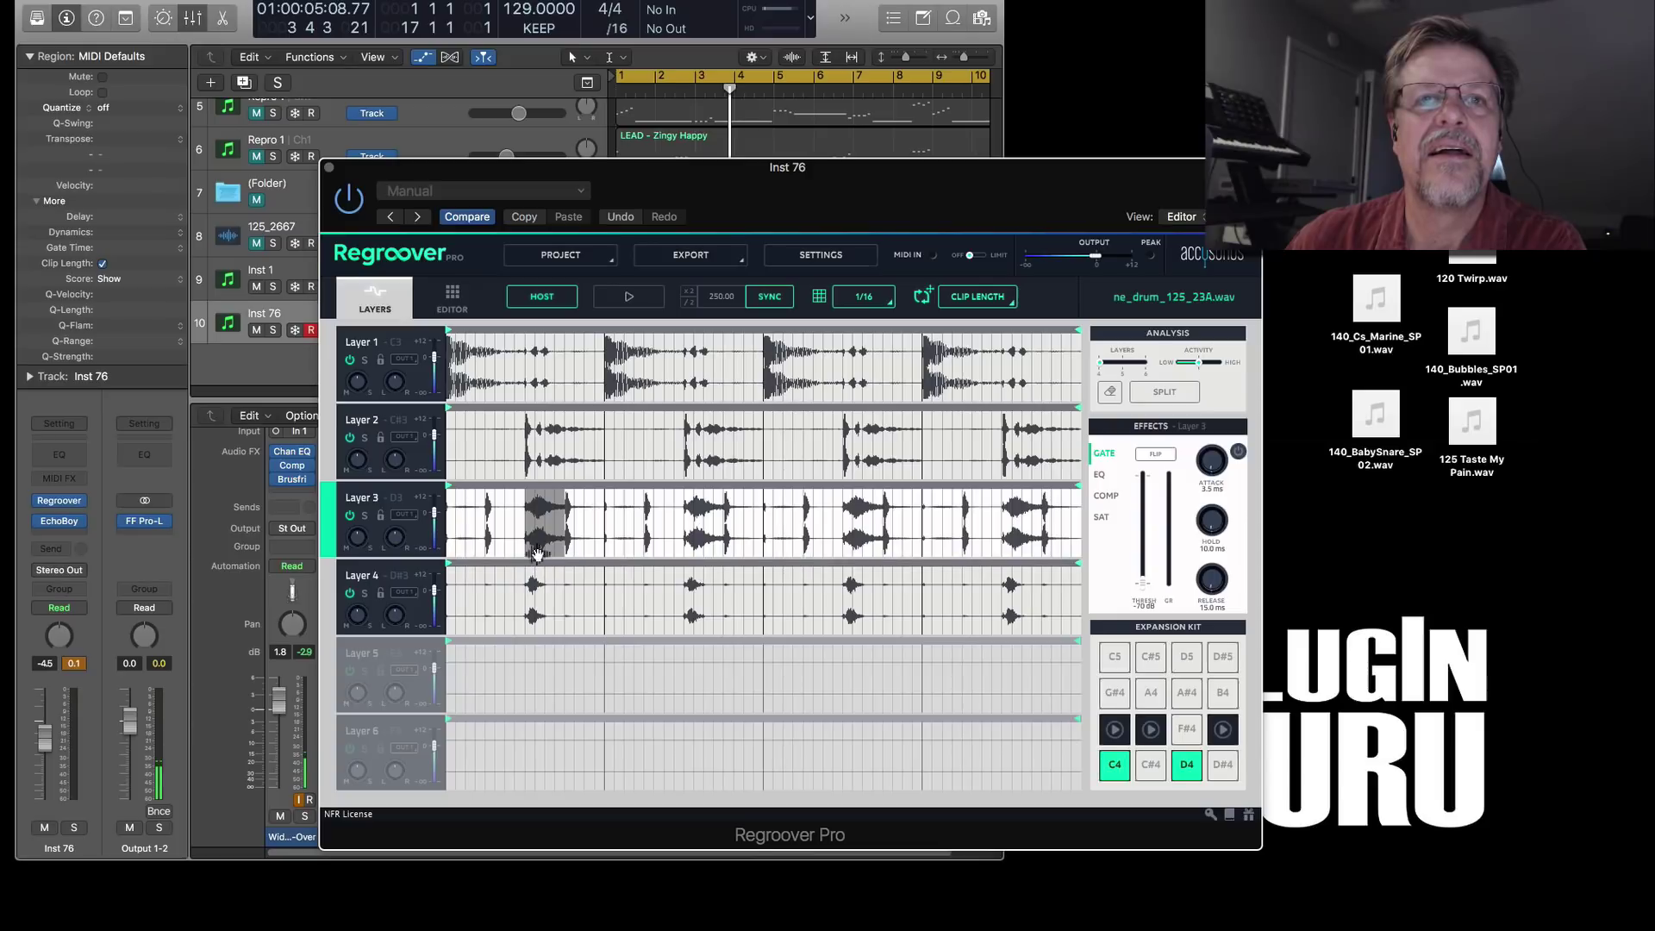
{"action": "left_click", "coordinate": [1222, 731]}
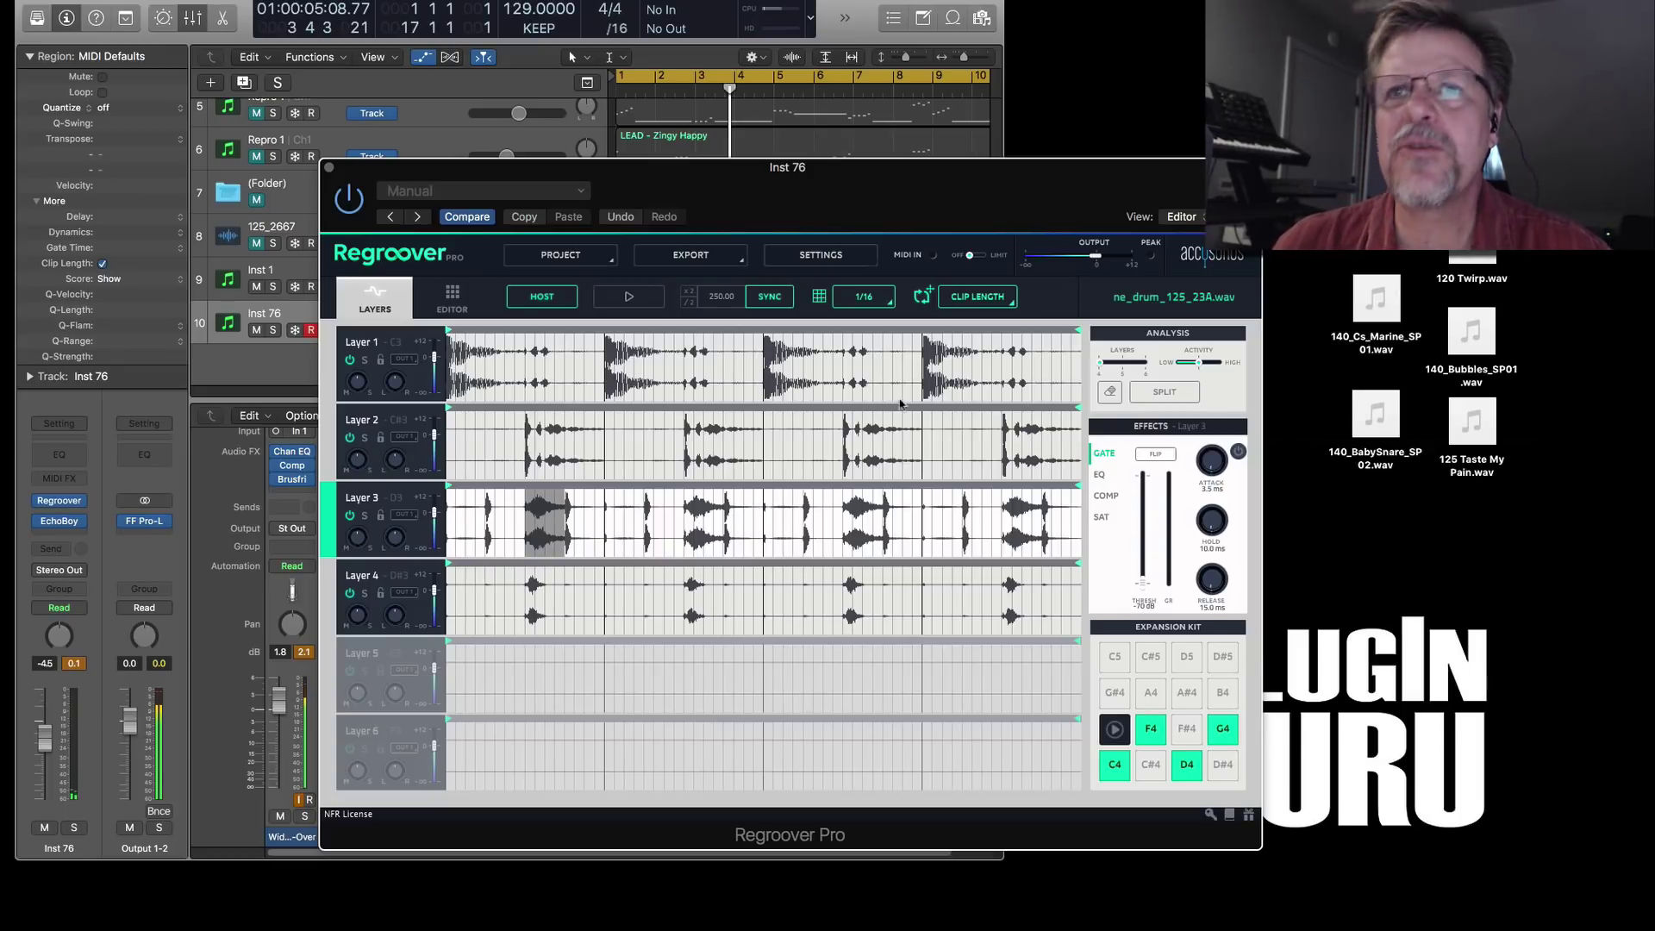
- Reverse the F4 pad sample, trim it to start 10004 and end 20609, then show layers
{"action": "left_click", "coordinate": [452, 298]}
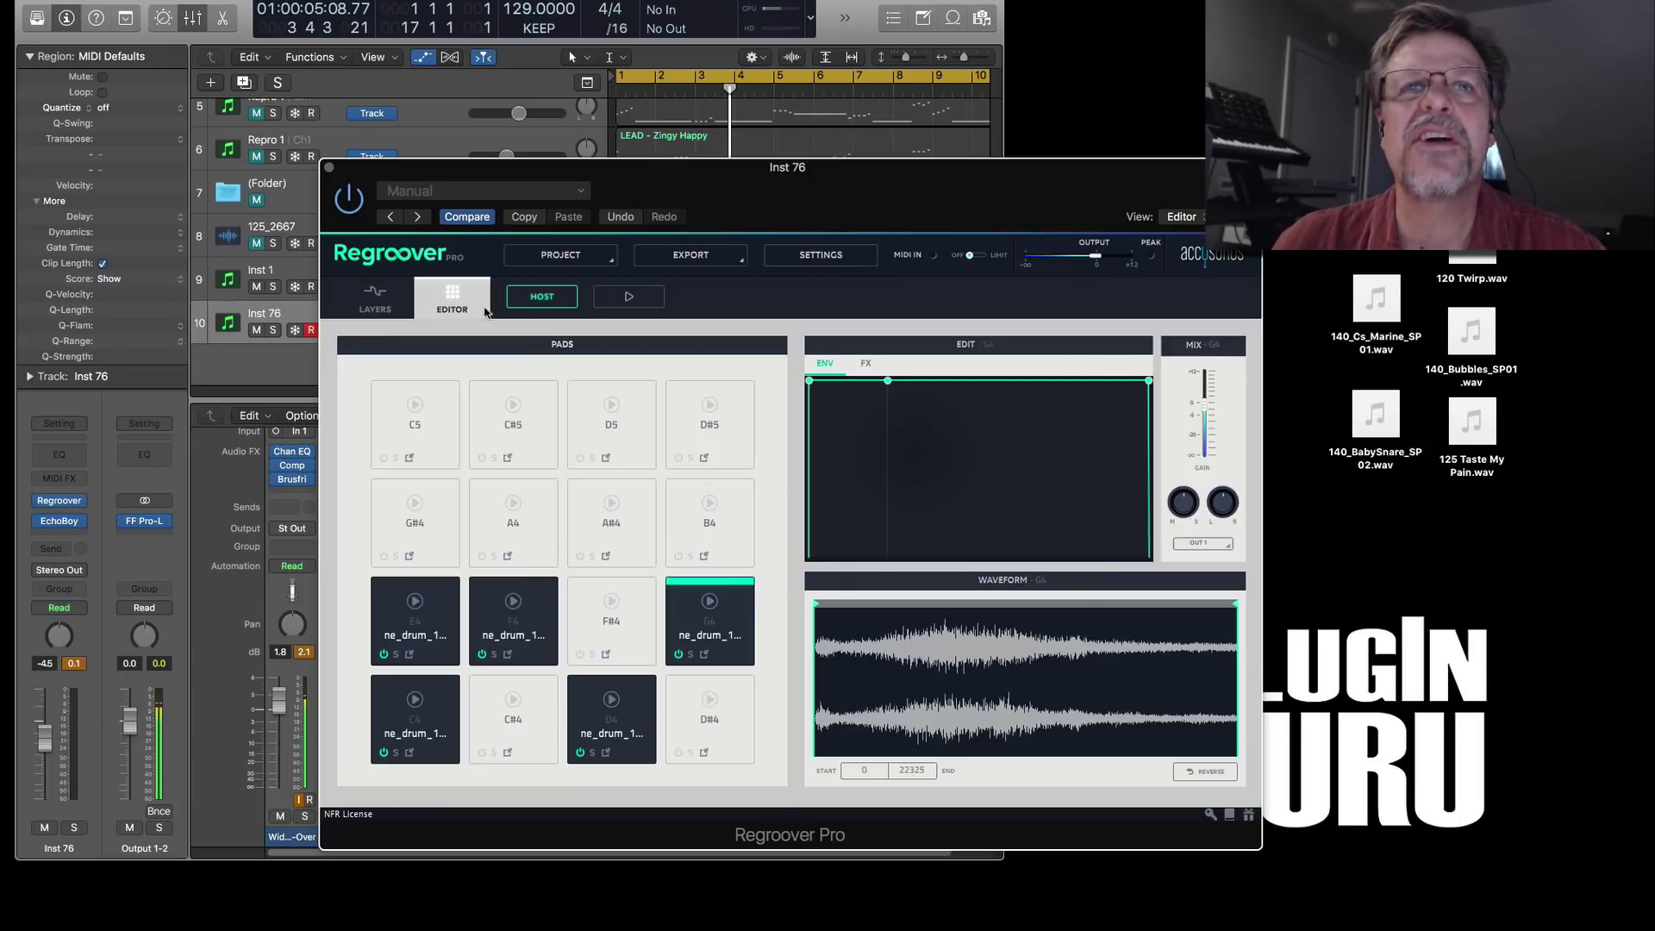
{"action": "left_click", "coordinate": [1210, 774]}
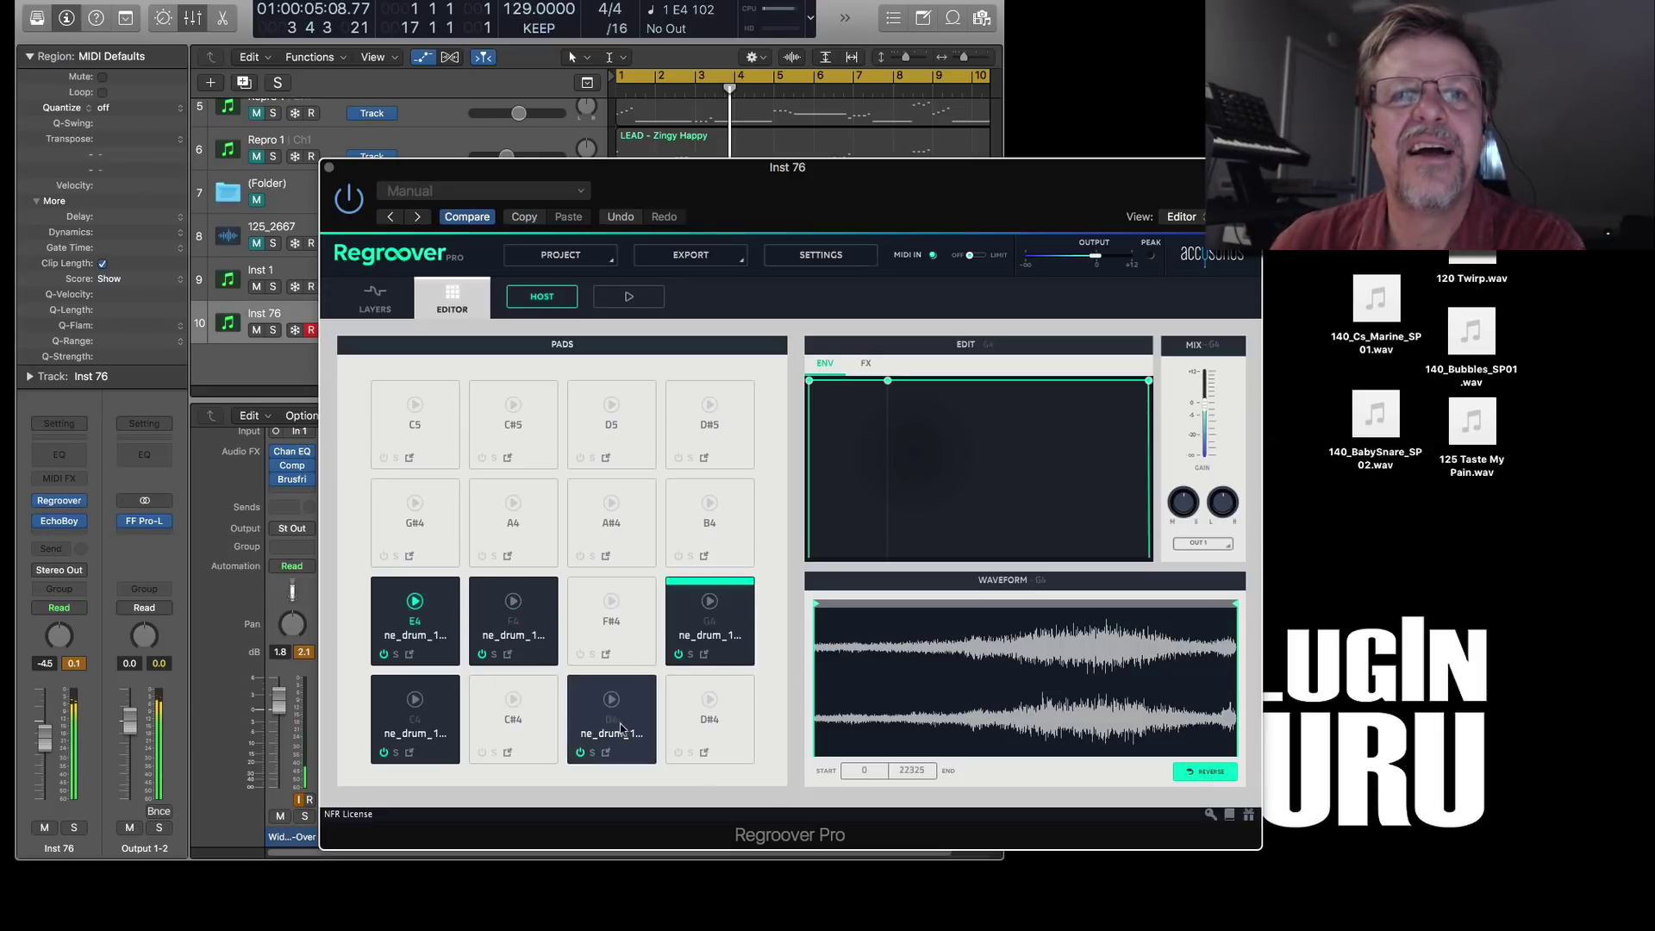
{"action": "left_click", "coordinate": [1204, 773]}
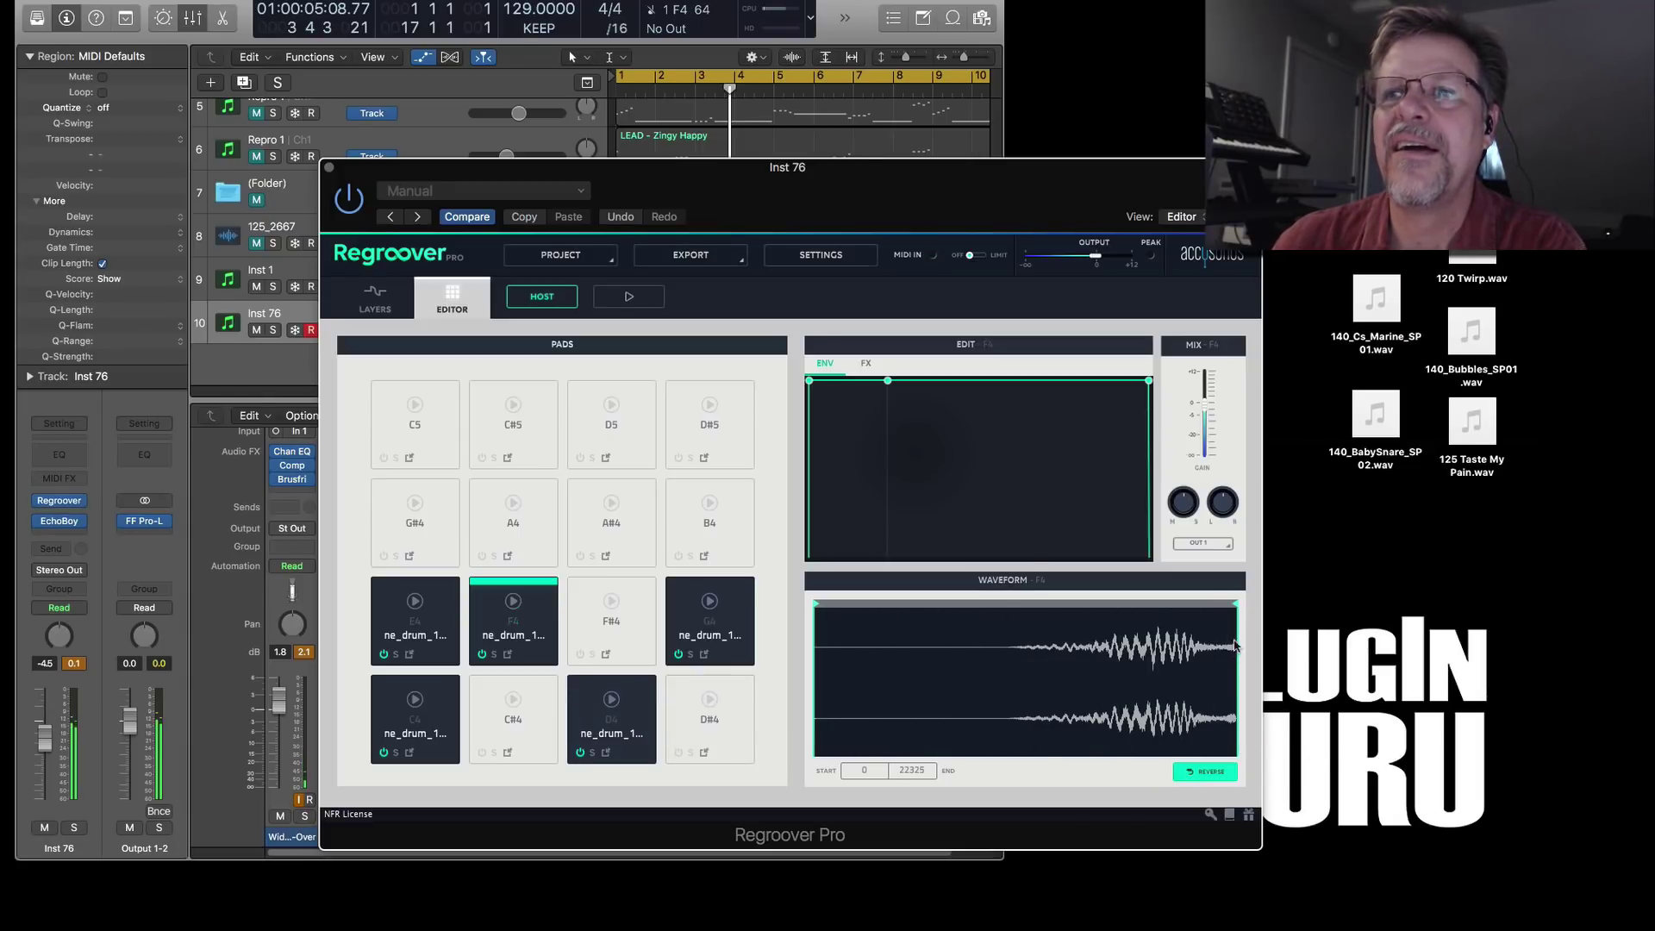
{"action": "left_click_drag", "start_coordinate": [1237, 603], "coordinate": [1203, 605]}
{"action": "left_click_drag", "start_coordinate": [816, 605], "coordinate": [1007, 634]}
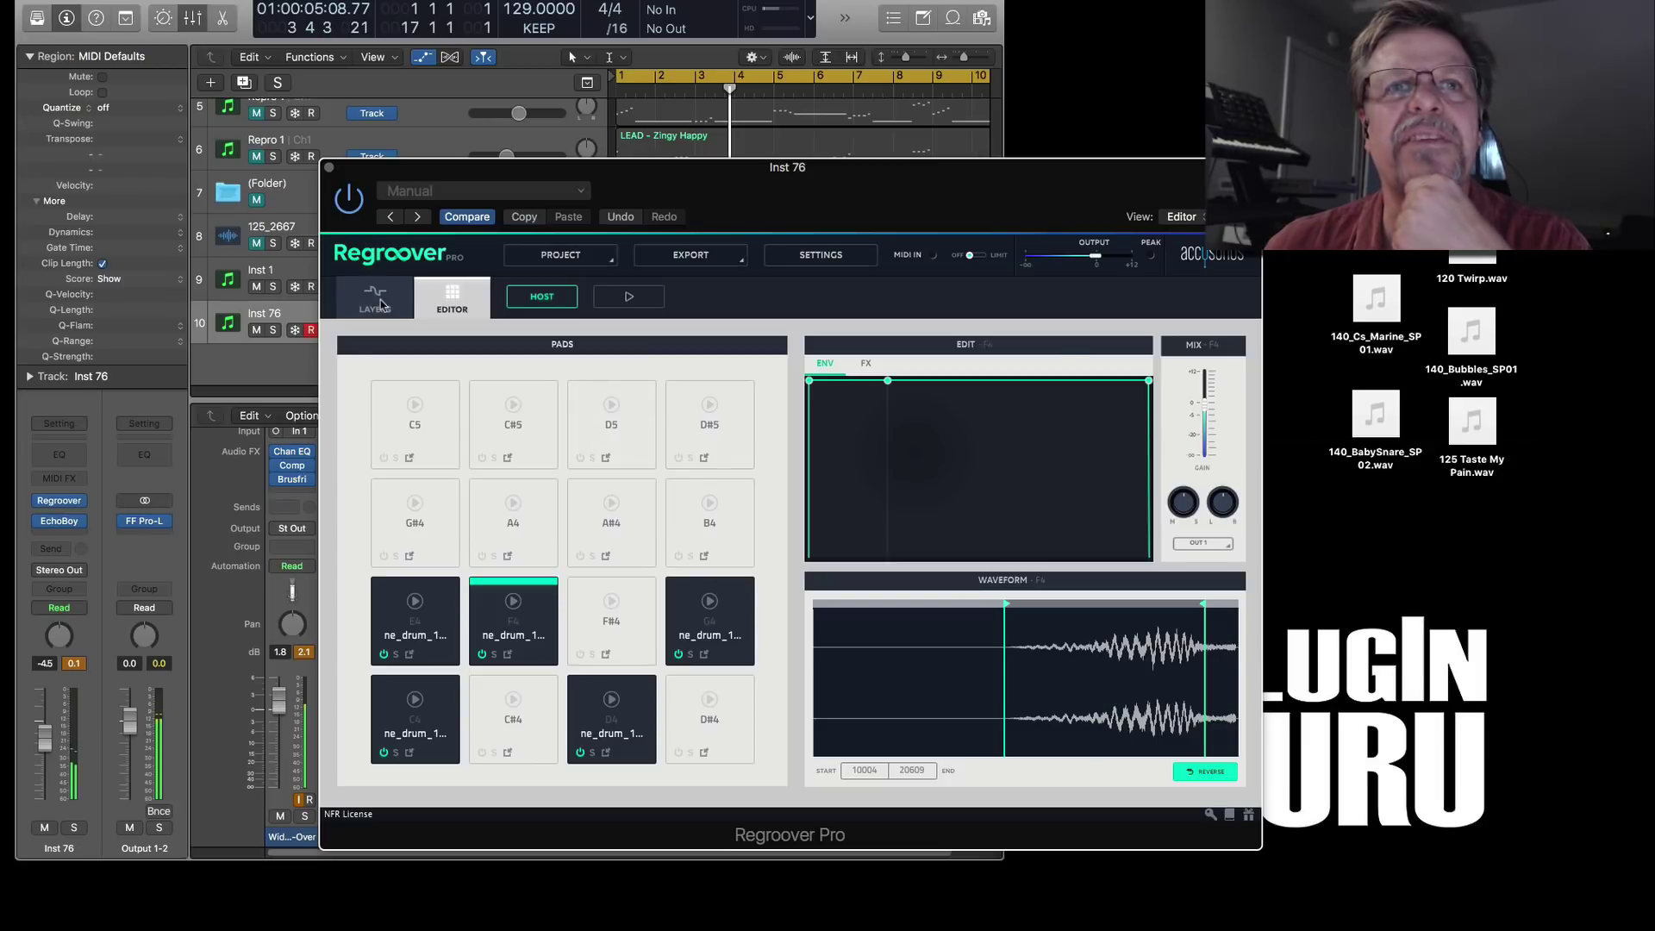
{"action": "left_click", "coordinate": [375, 302]}
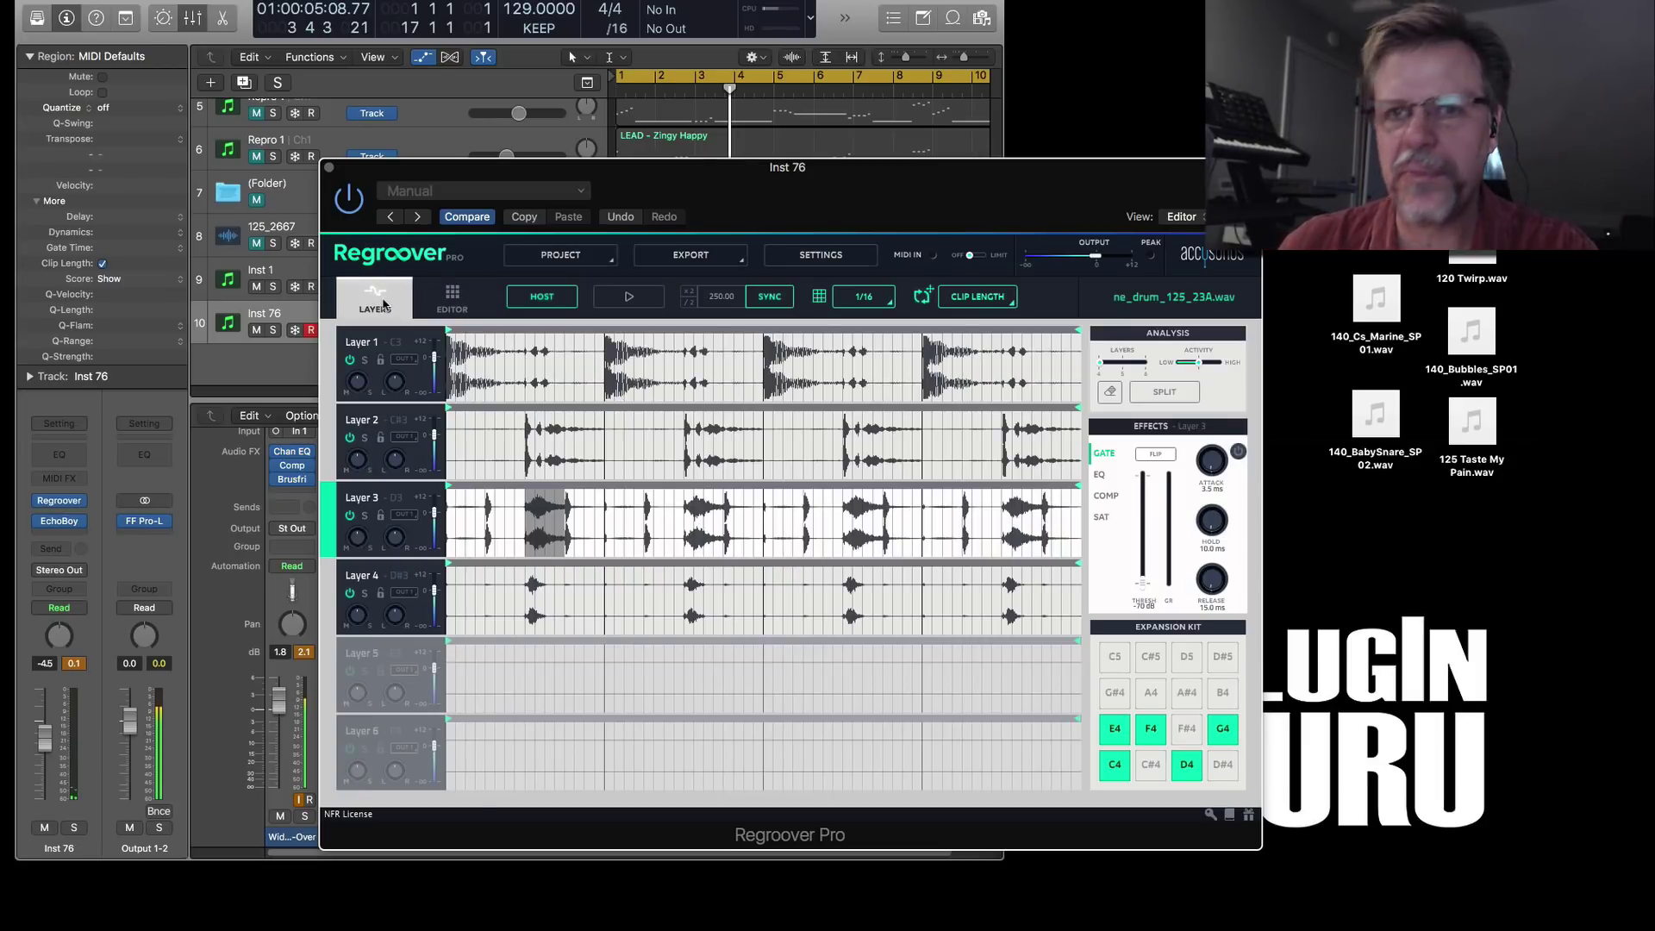